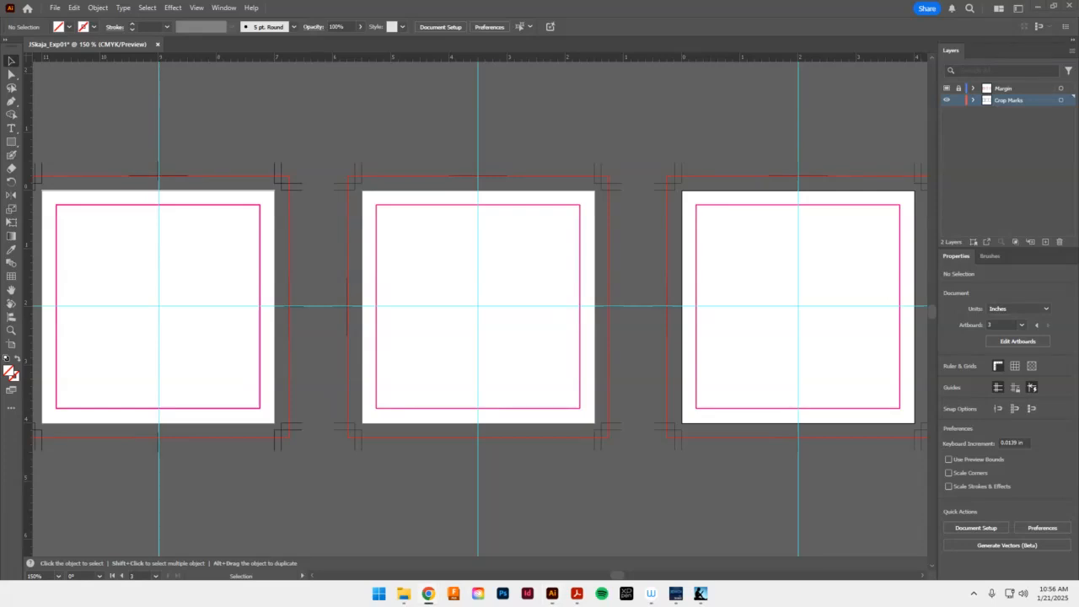
Switch to Chrome and review the Lettering Expressions 01 assignment's Design Process section for the required words
left_click_drag(203, 71, 396, 2)
scroll(253, 333, "down", 3)
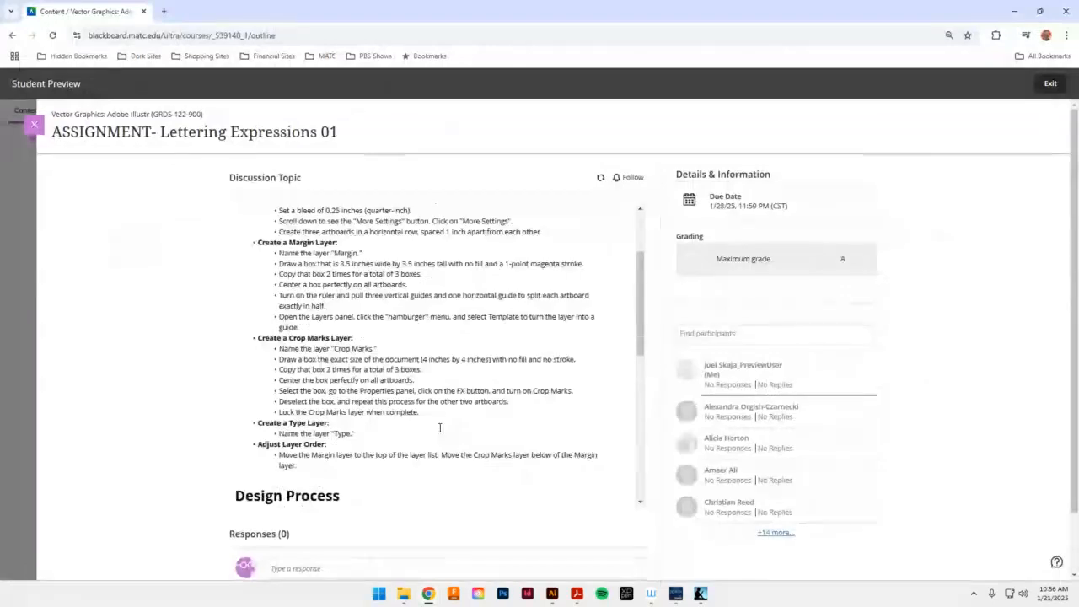
double_click(263, 333)
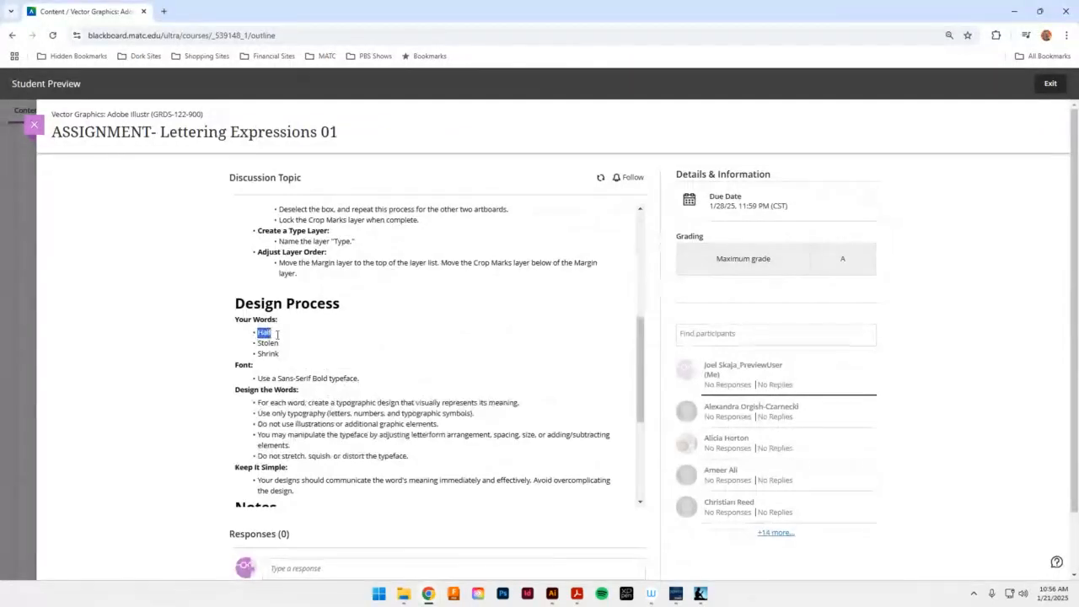
left_click(271, 343)
double_click(271, 343)
left_click_drag(257, 353, 299, 390)
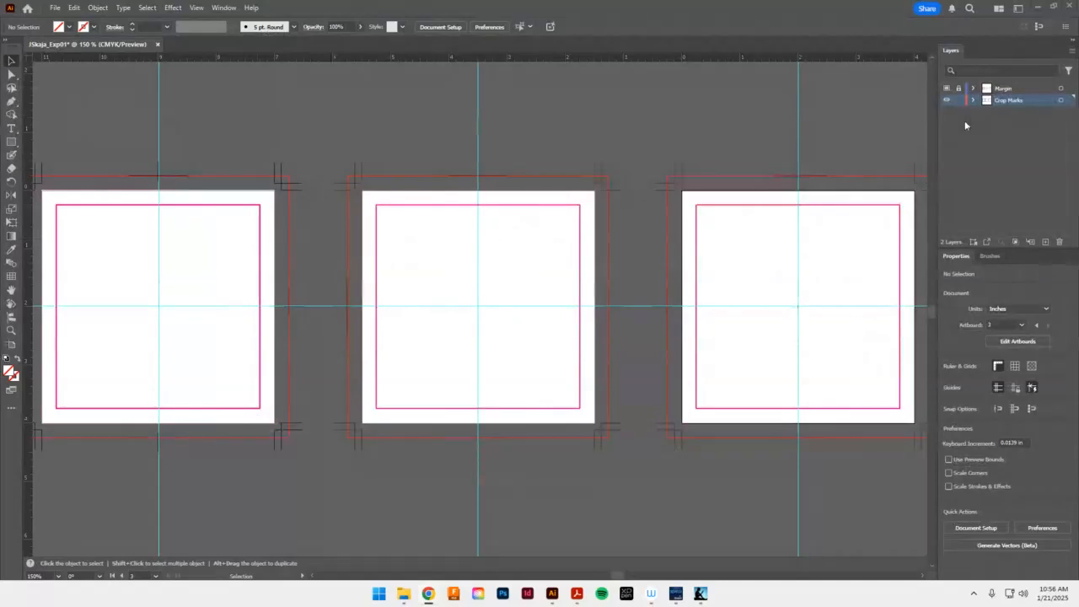
Lock the Crop Marks layer and add a new layer named Type beneath it
left_click(1045, 242)
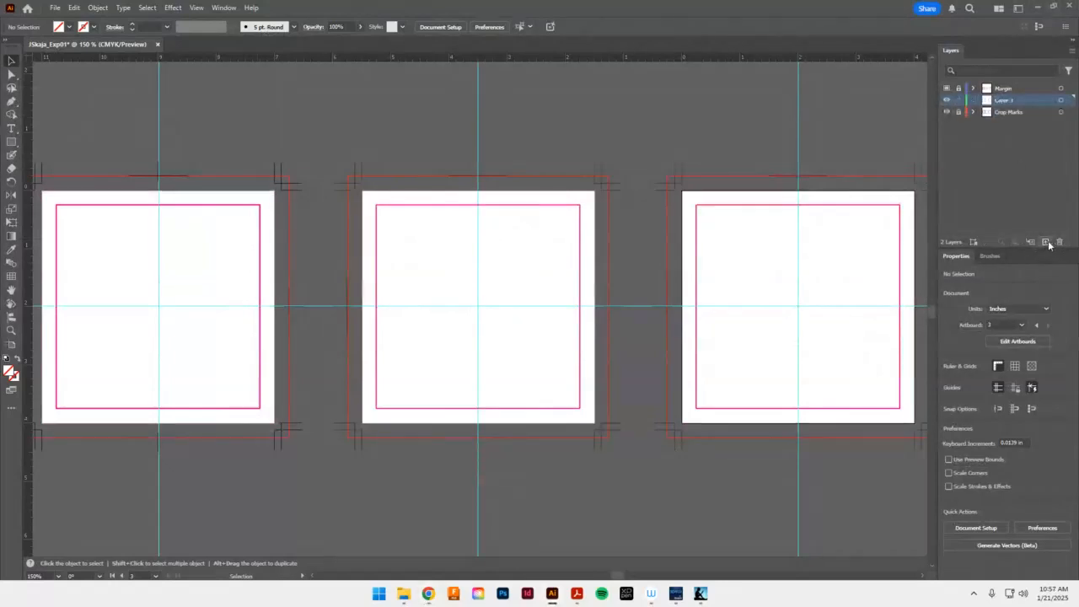
left_click_drag(1024, 103, 999, 113)
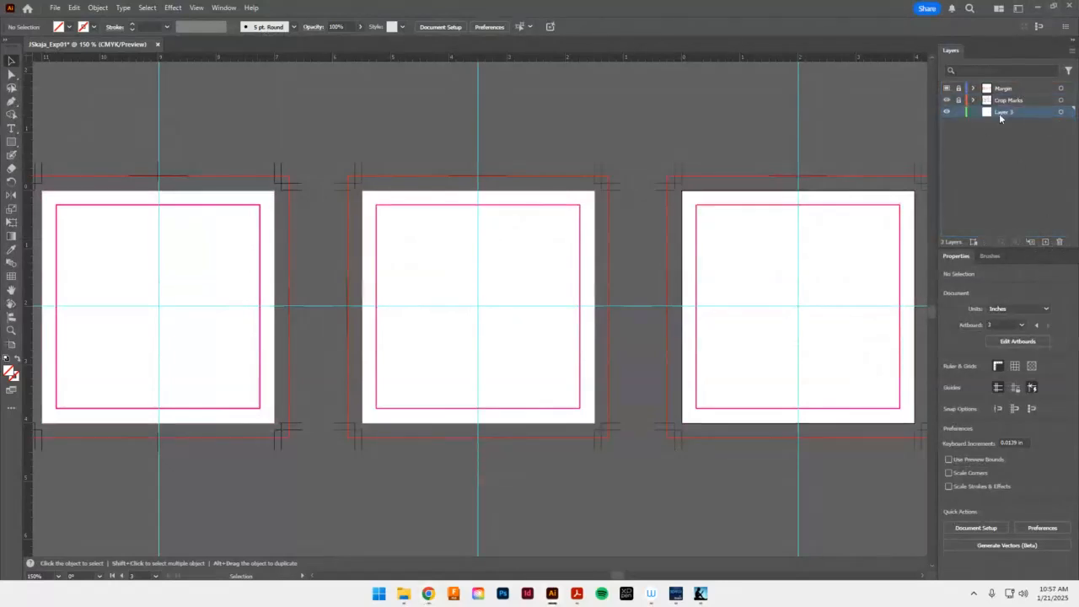
double_click(1005, 111)
type("Type")
key("Return")
left_click(958, 101)
left_click(247, 207)
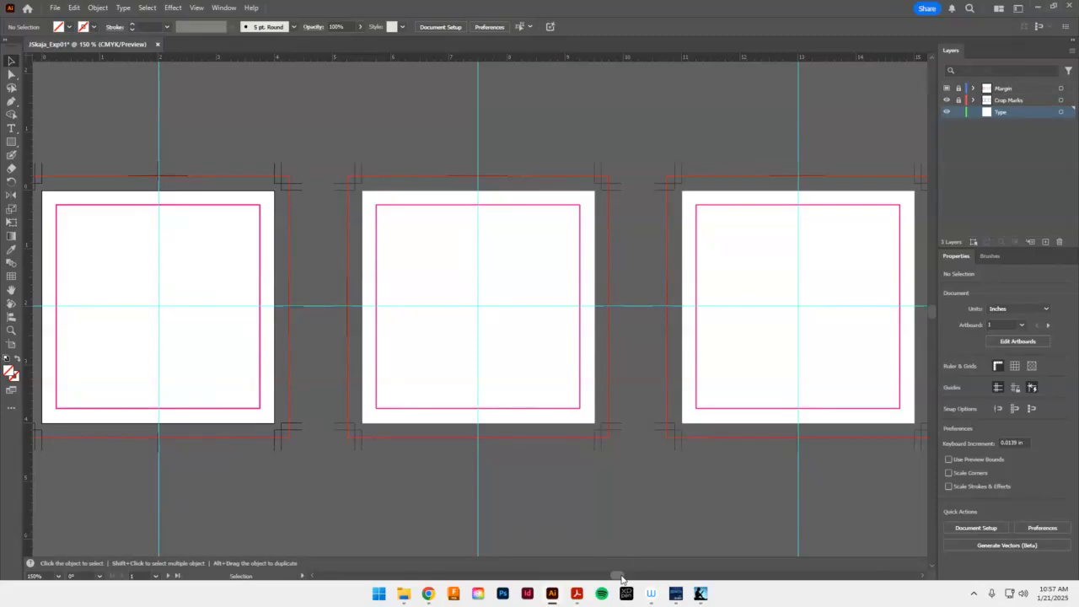
Add the text HALF in the upper half of the first artboard on the Type layer
left_click_drag(621, 578, 607, 576)
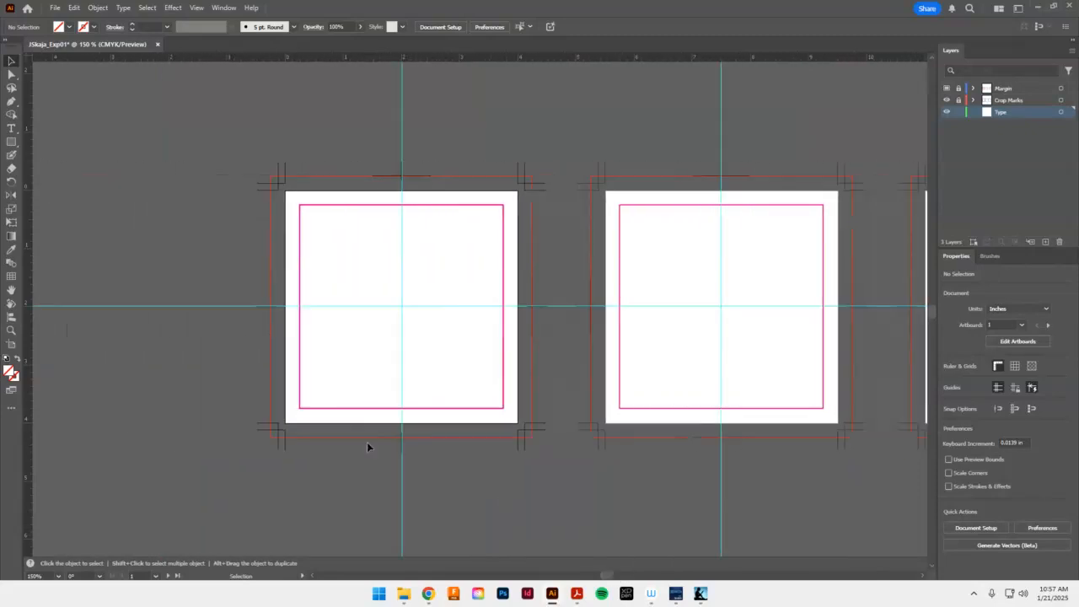
left_click(11, 129)
left_click(359, 261)
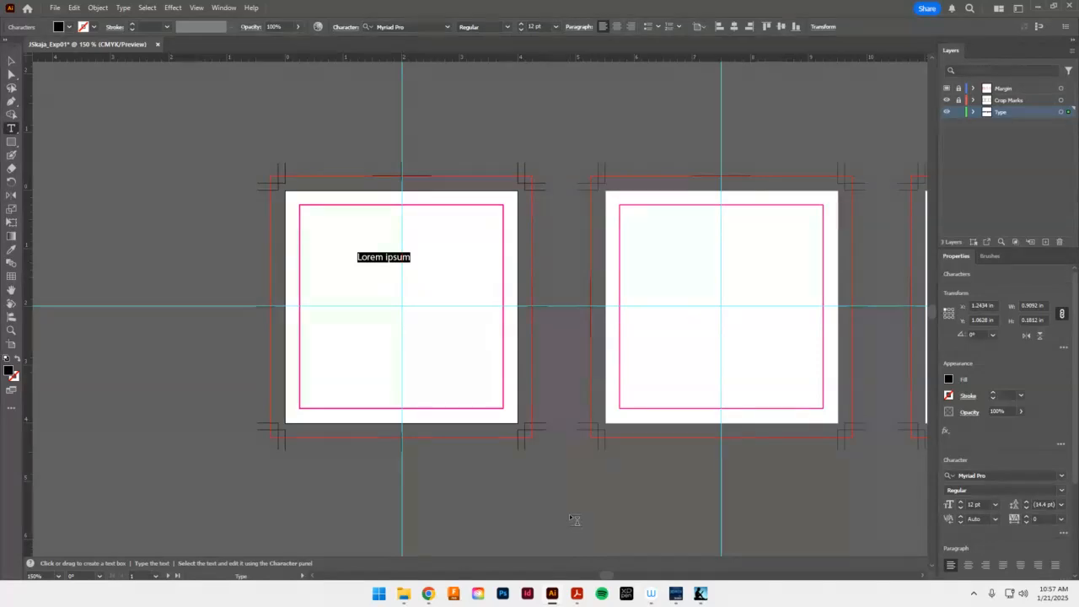
key("BackSpace")
type("HALF")
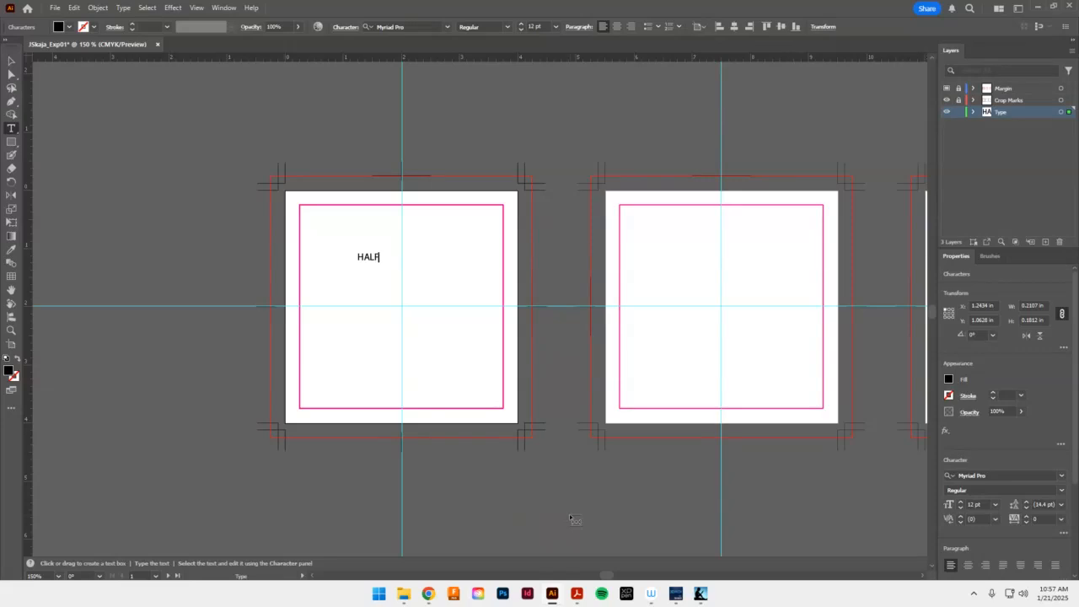
Scale the HALF text up to about 67 pt and move it onto the vertical guide, just above the artboard's middle
left_click(11, 61)
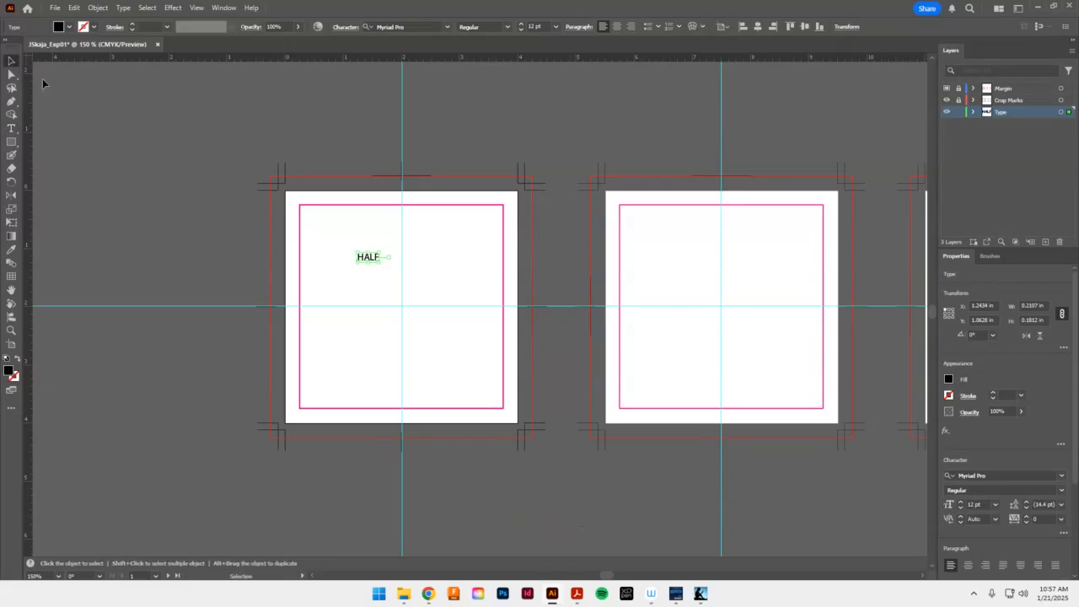
mouse_move(393, 268)
left_mouse_down()
mouse_move(376, 261)
mouse_move(475, 307)
mouse_move(416, 310)
mouse_move(397, 258)
left_mouse_up()
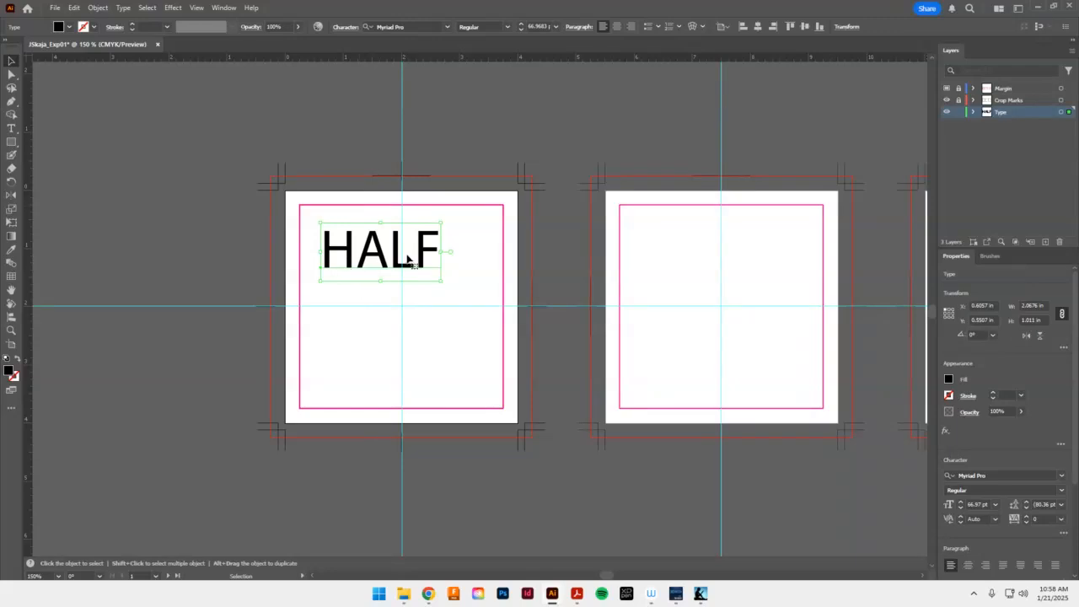
left_click_drag(401, 267, 424, 291)
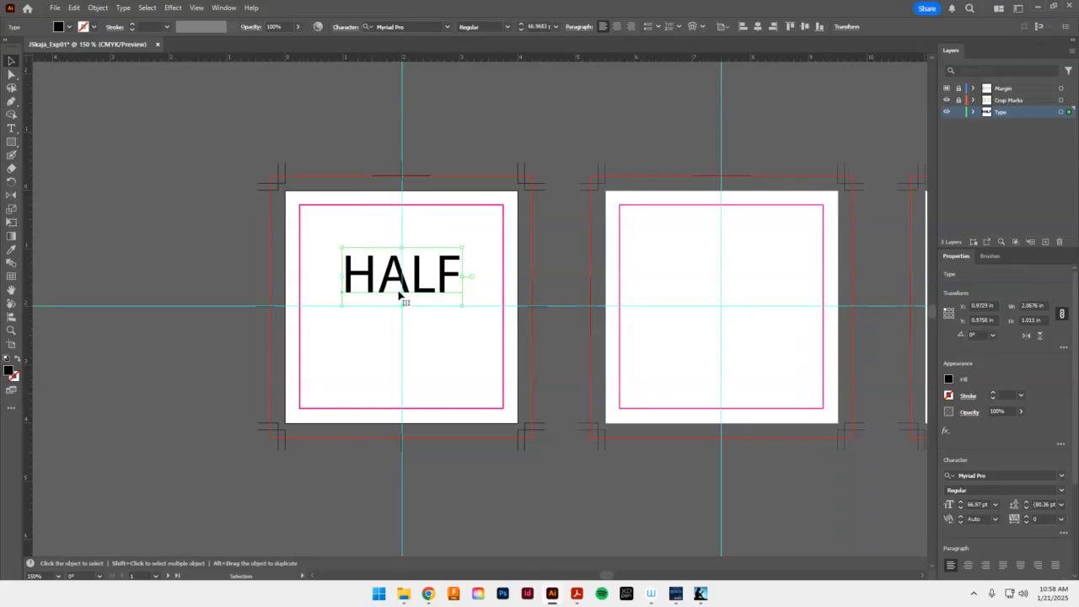
left_click(446, 27)
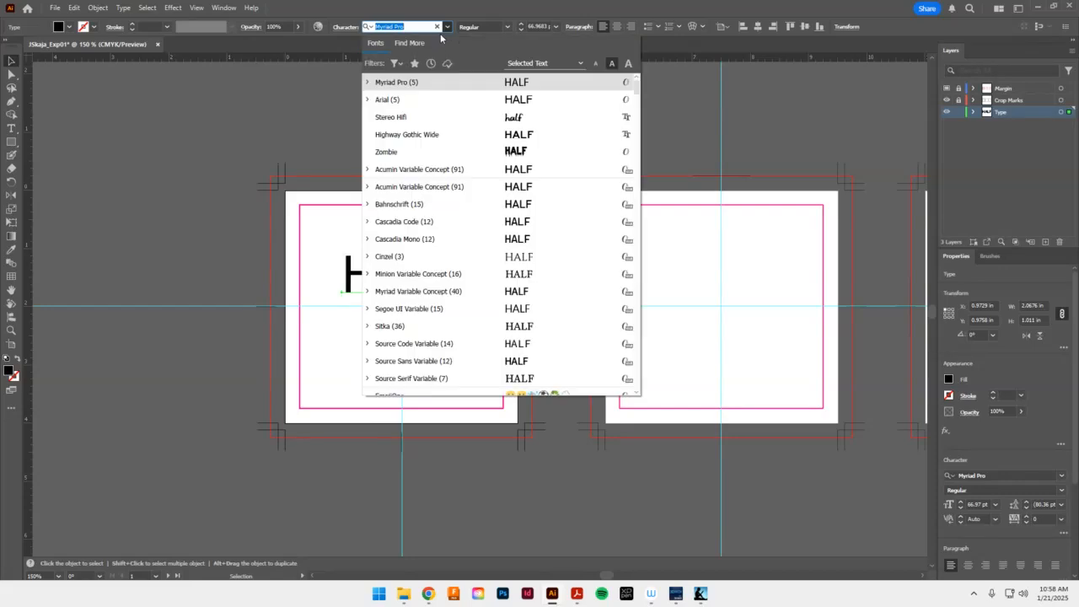
left_click(396, 63)
left_click(416, 25)
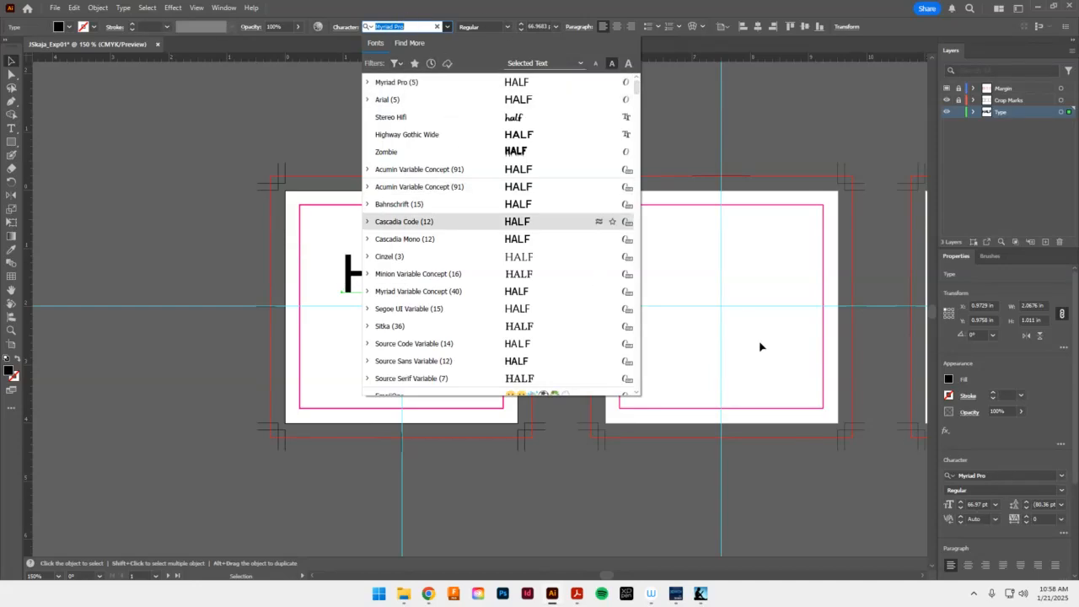
left_click(702, 142)
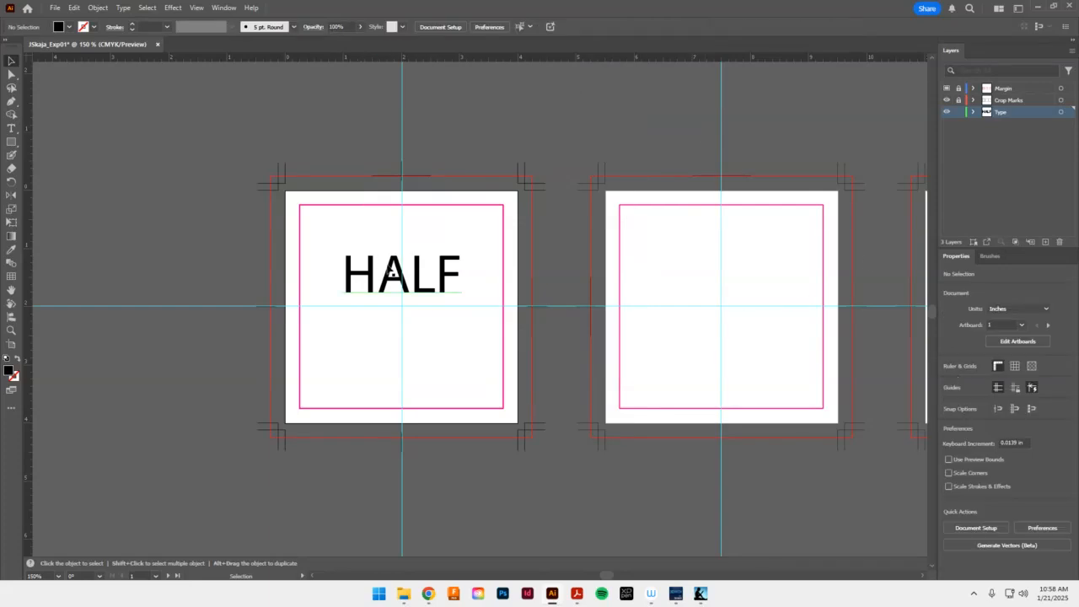
Set the HALF text's font to Arial Bold
left_click(386, 285)
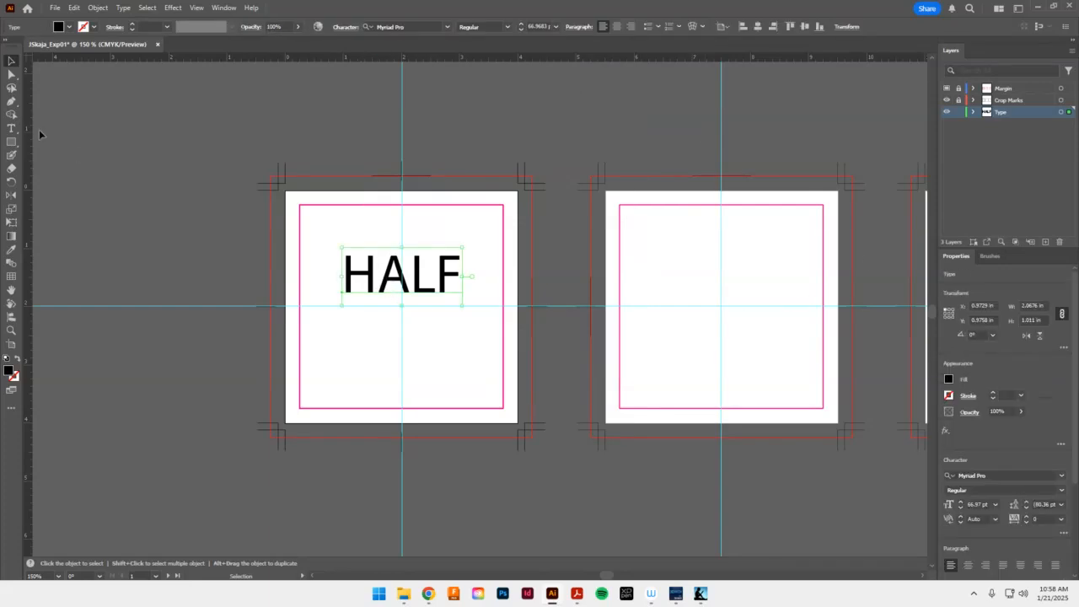
left_click(1061, 475)
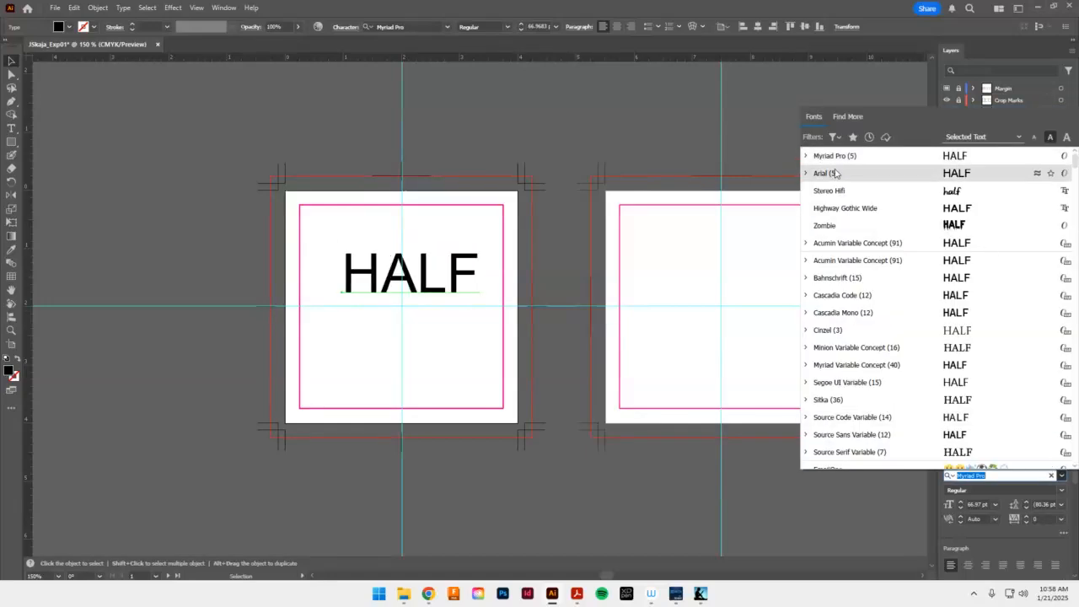
left_click(806, 173)
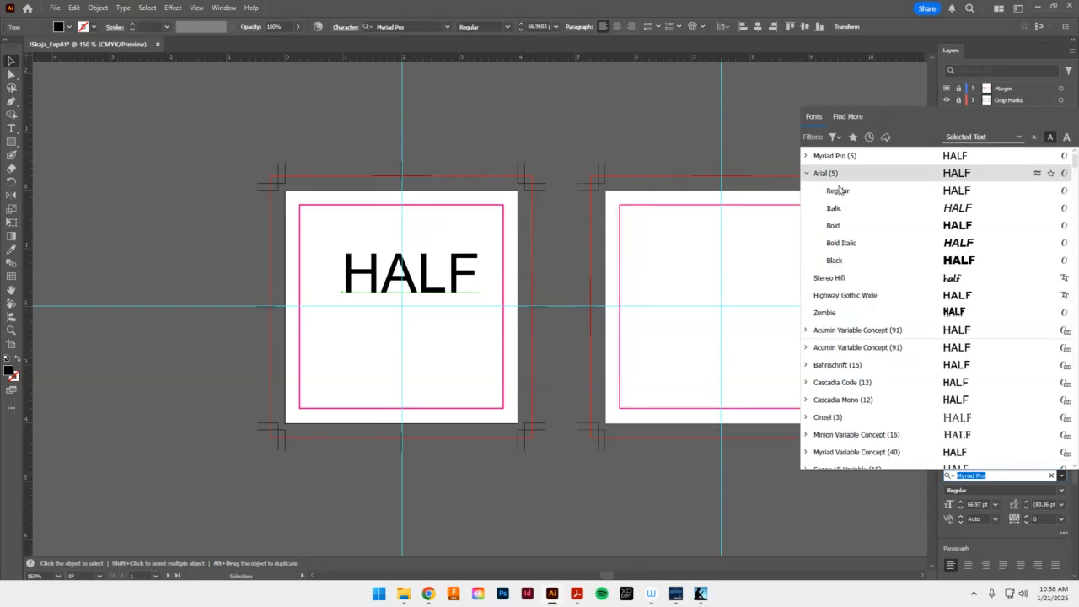
left_click(847, 226)
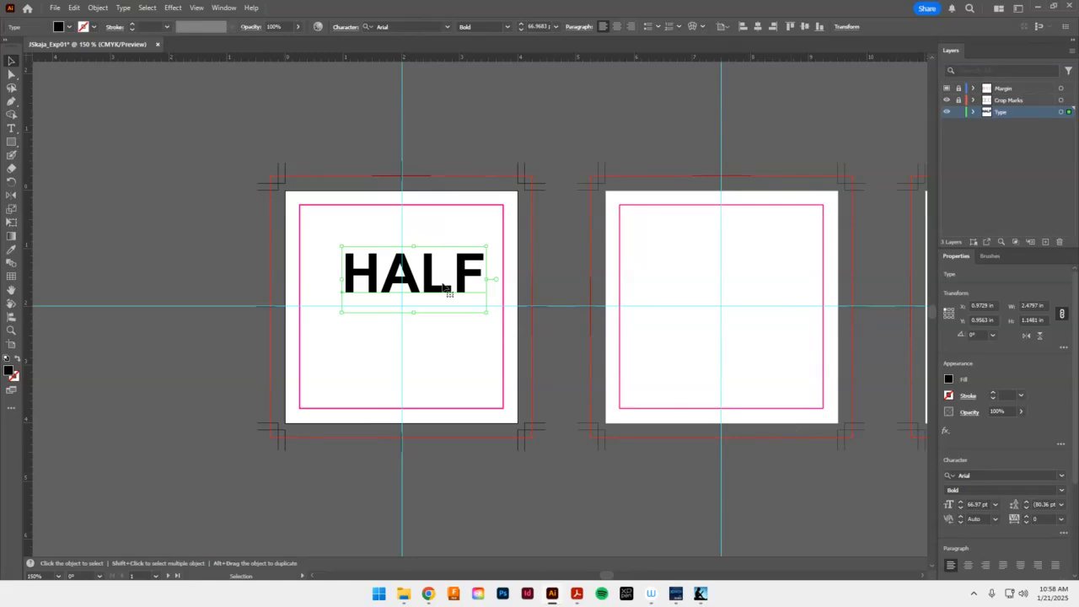
Center the HALF text on the intersection of the first artboard's guides
mouse_move(445, 287)
left_mouse_down()
mouse_move(431, 317)
mouse_move(446, 302)
left_mouse_up()
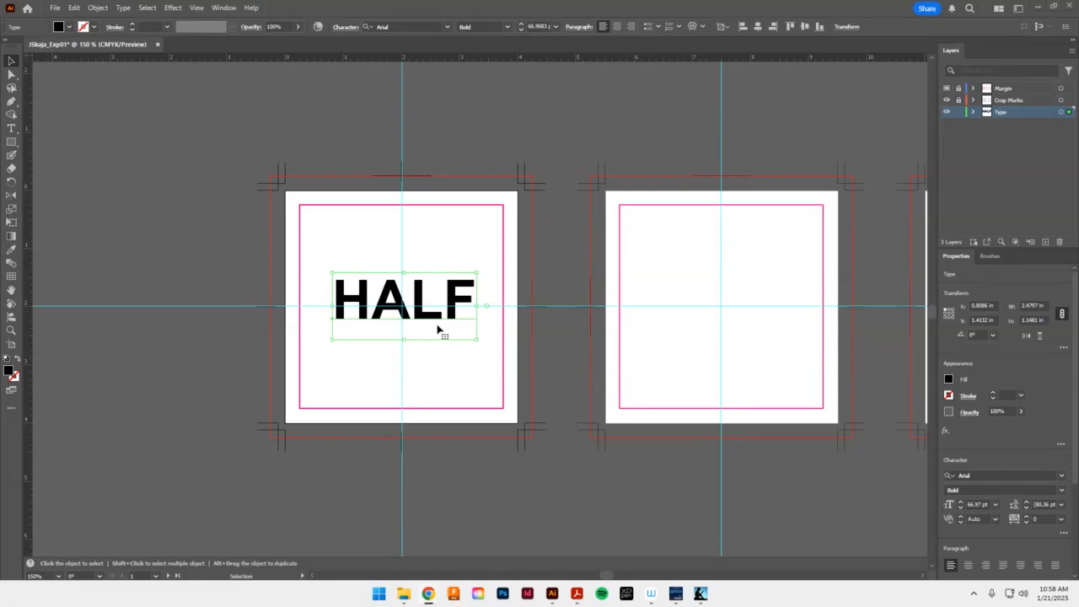
left_click(453, 261)
mouse_move(428, 318)
left_mouse_down()
mouse_move(424, 301)
mouse_move(429, 321)
left_mouse_up()
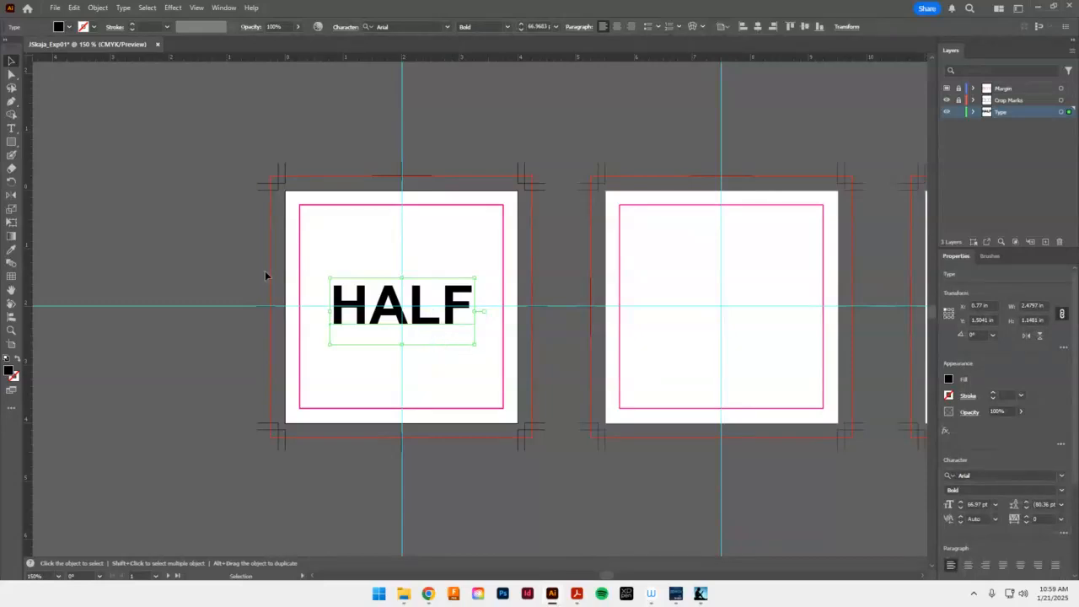
Convert the HALF text to outlines and align the outlined word with the guide intersection
left_click(124, 8)
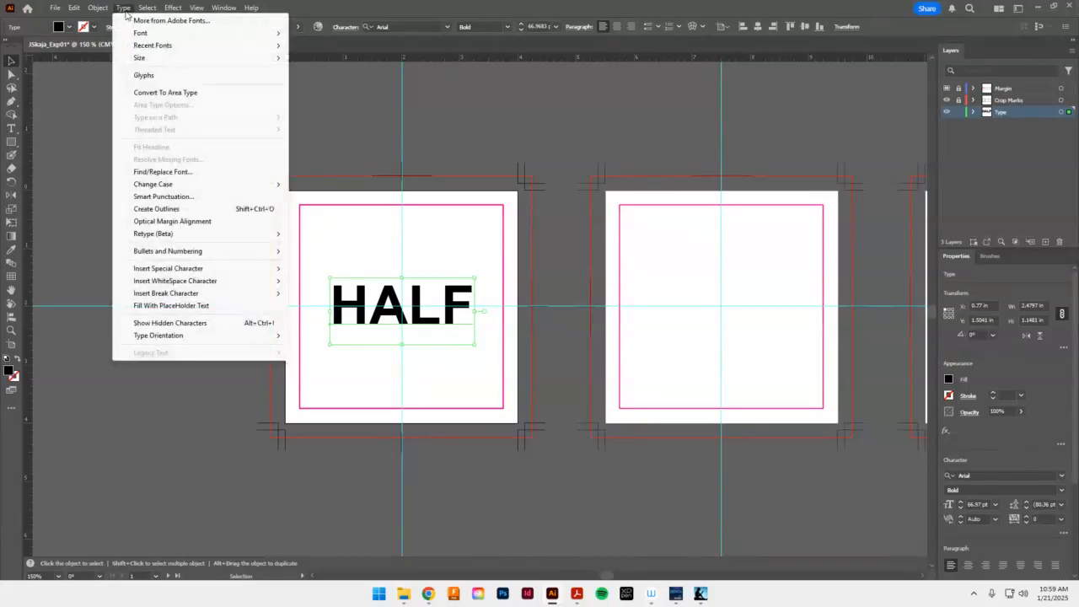
left_click(168, 209)
left_click(378, 381)
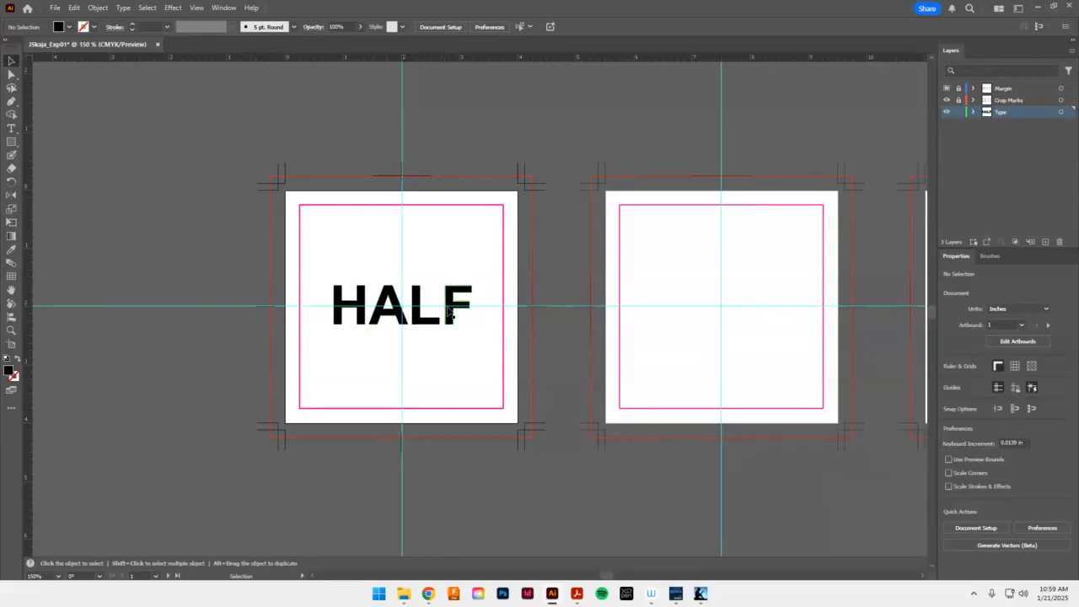
mouse_move(415, 310)
left_mouse_down()
mouse_move(420, 281)
mouse_move(413, 308)
left_mouse_up()
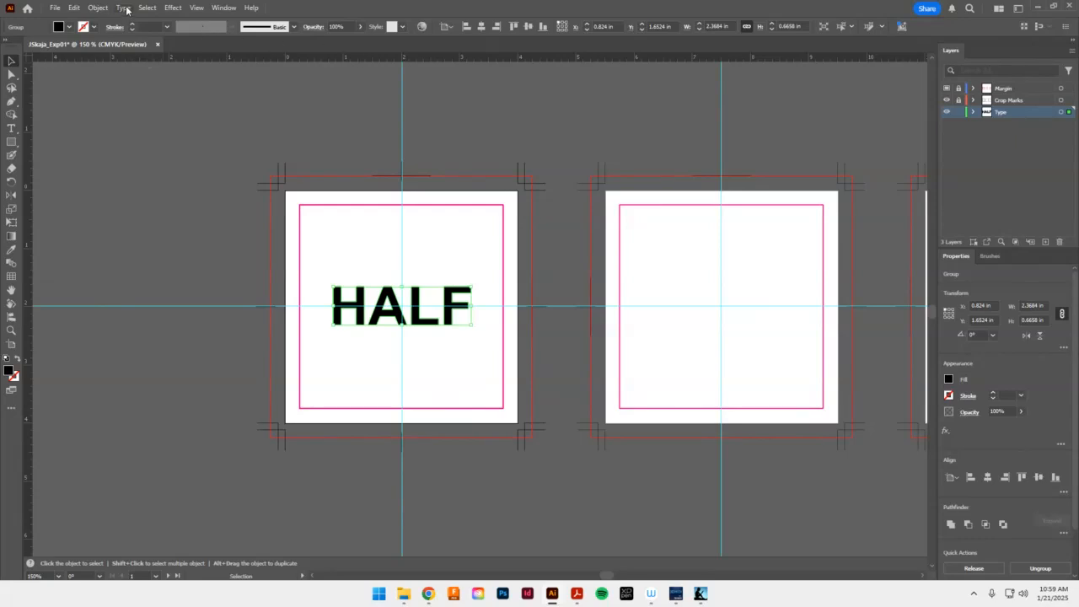
Ungroup the outlined HALF word into separate letters
left_click(97, 8)
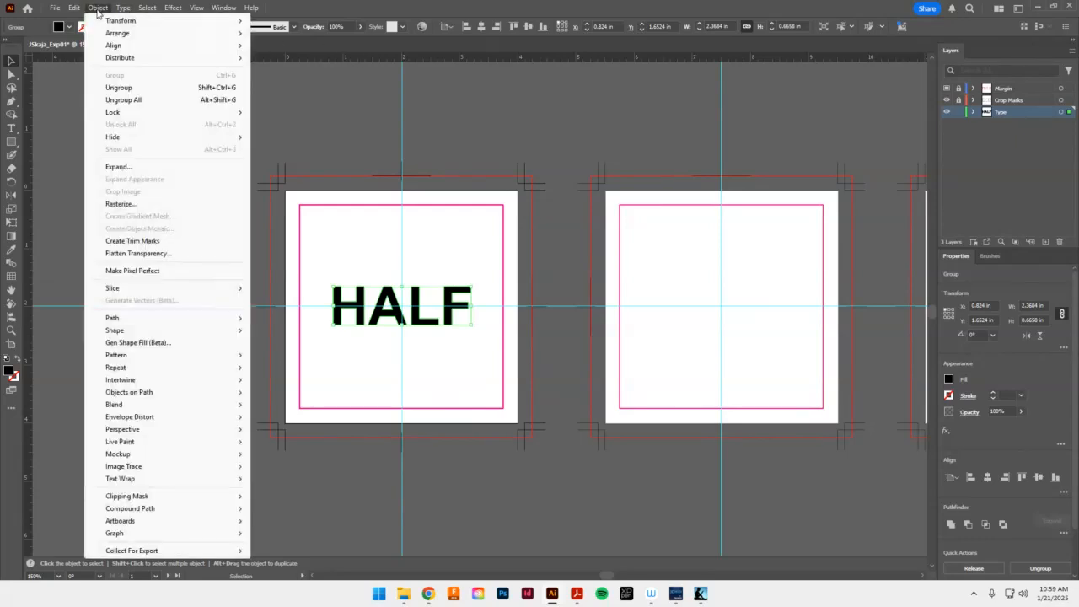
left_click(118, 87)
left_click(523, 334)
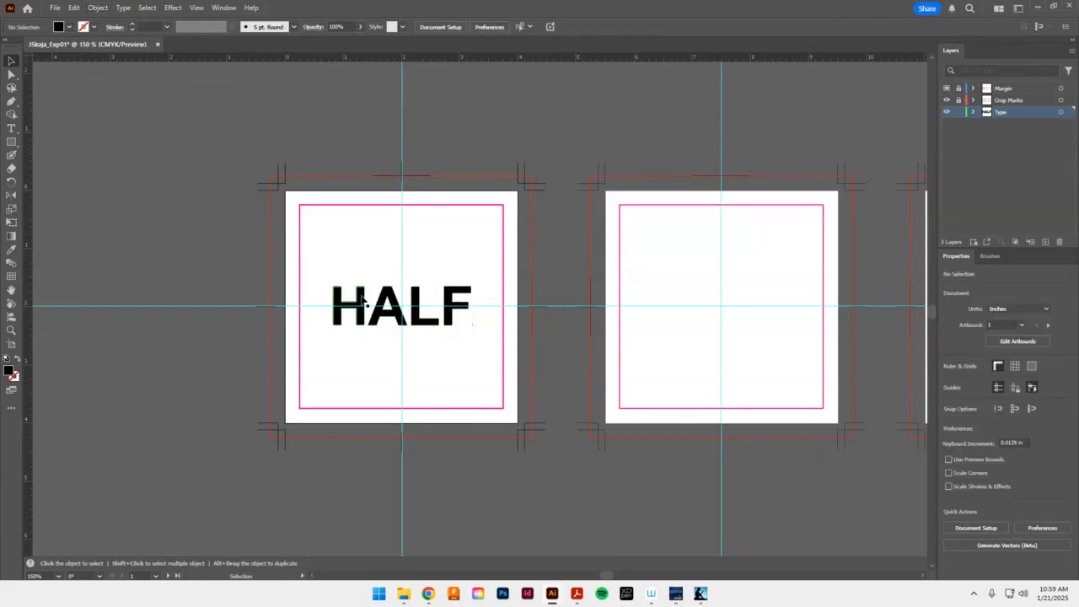
Move the letters H, A, L and F one by one into the upper part of the first artboard
left_click_drag(364, 301, 348, 247)
left_click_drag(398, 303, 387, 242)
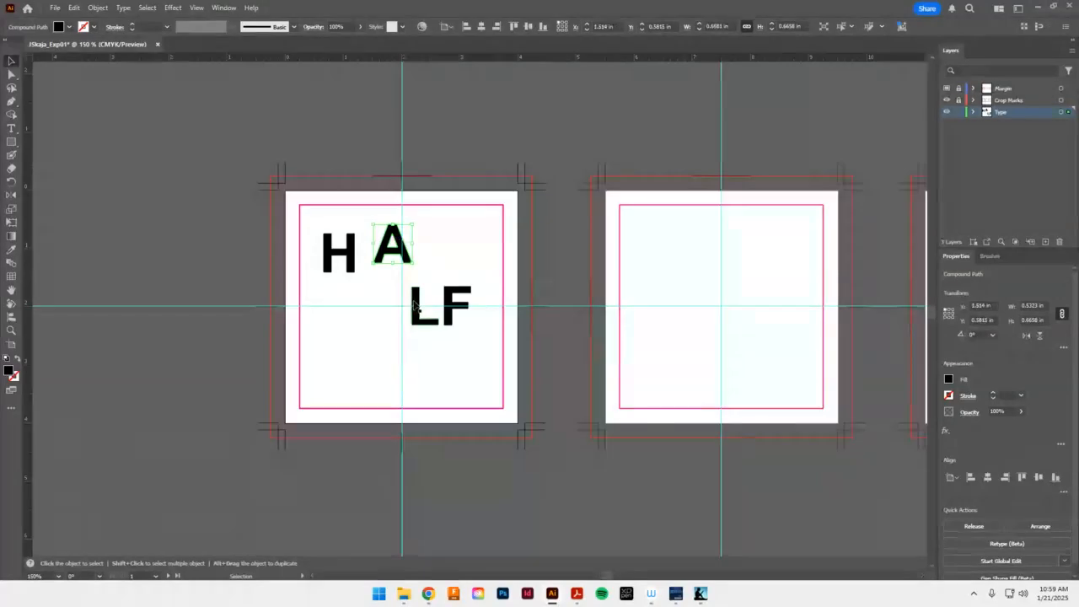
left_click_drag(415, 308, 434, 249)
left_click_drag(459, 302, 490, 248)
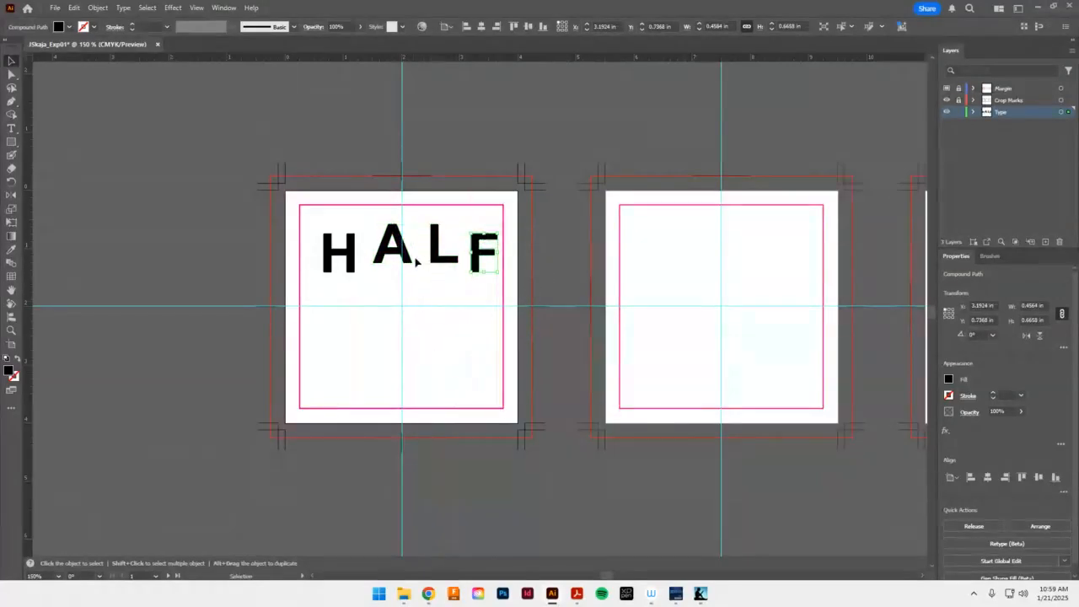
Undo the four letter moves and deselect the letters
key("a")
key("ctrl+z")
key("ctrl+z")
key("ctrl+z")
key("ctrl+z")
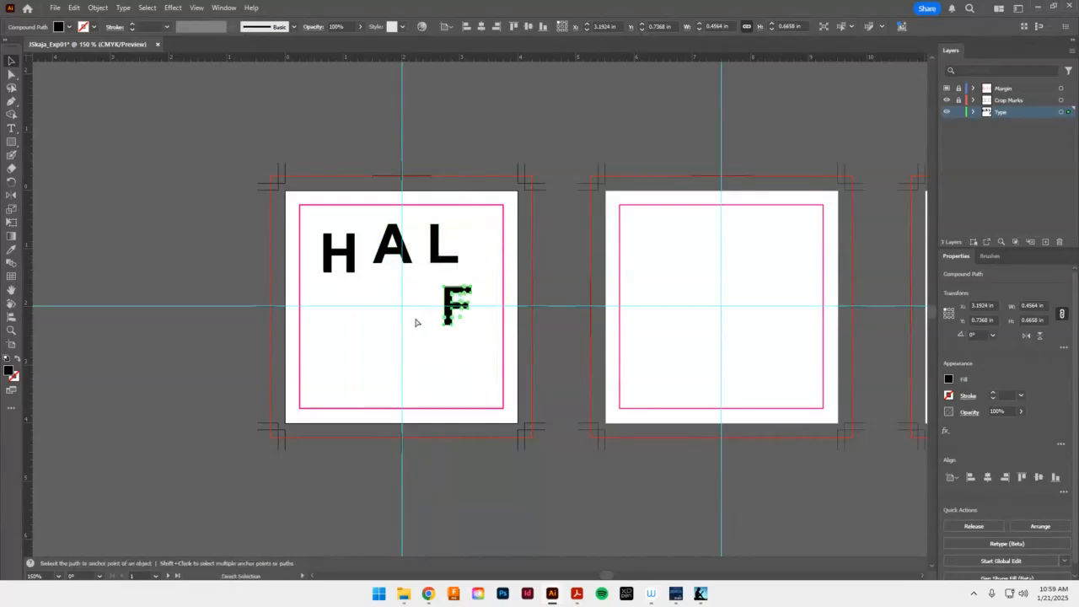
key("v")
left_click(327, 276)
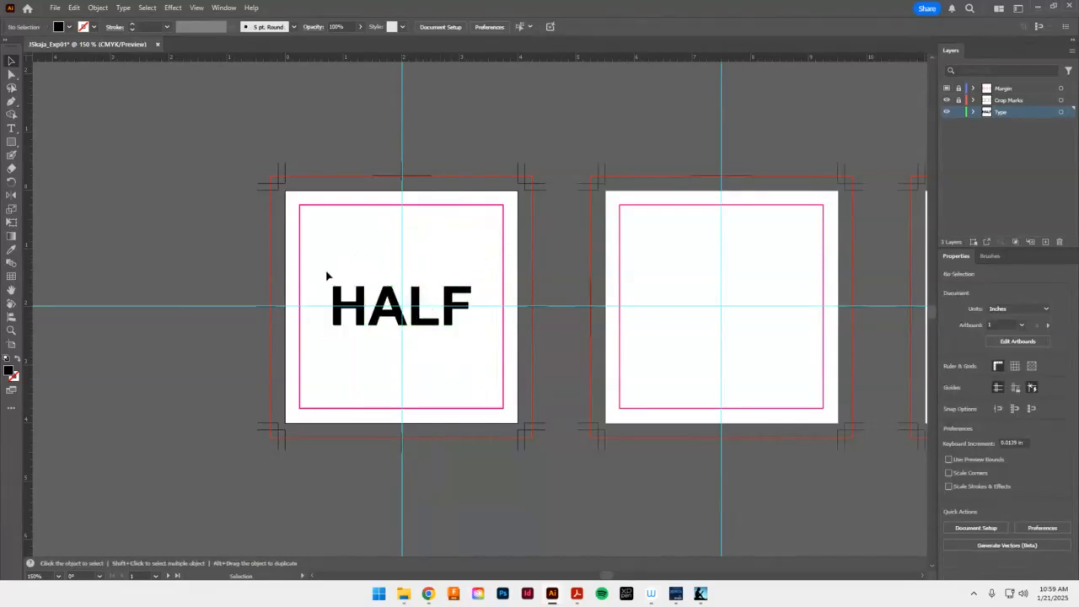
left_click_drag(324, 258, 386, 304)
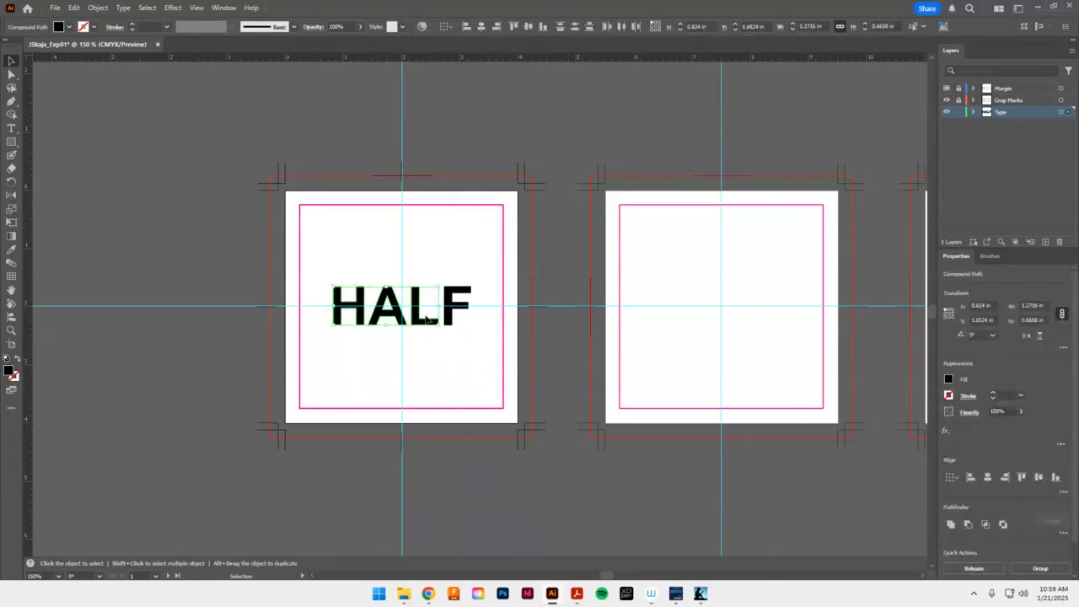
left_click_drag(320, 272, 476, 319)
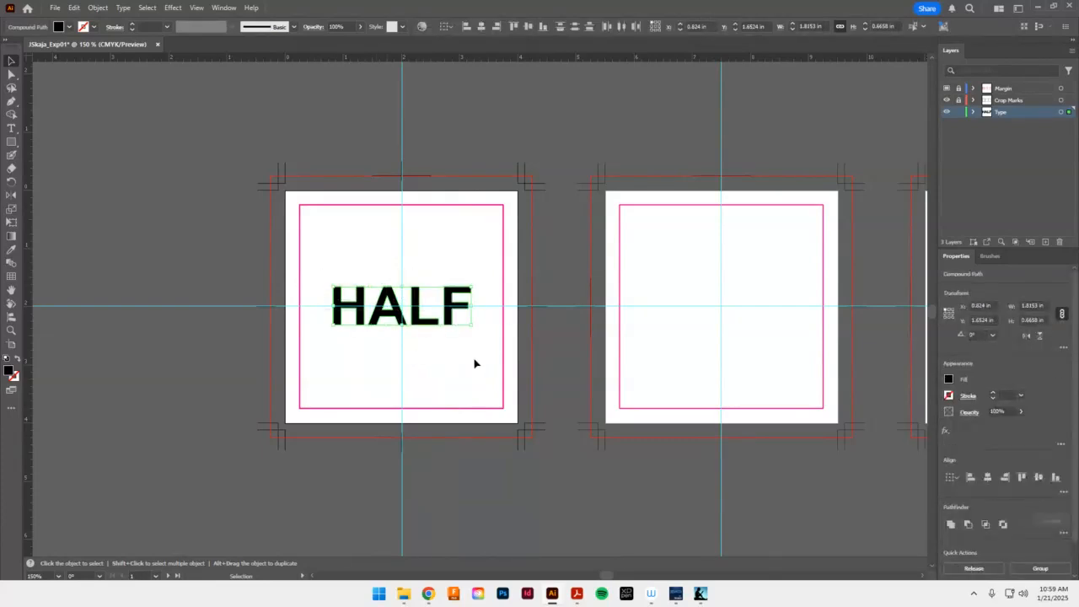
left_click(474, 364)
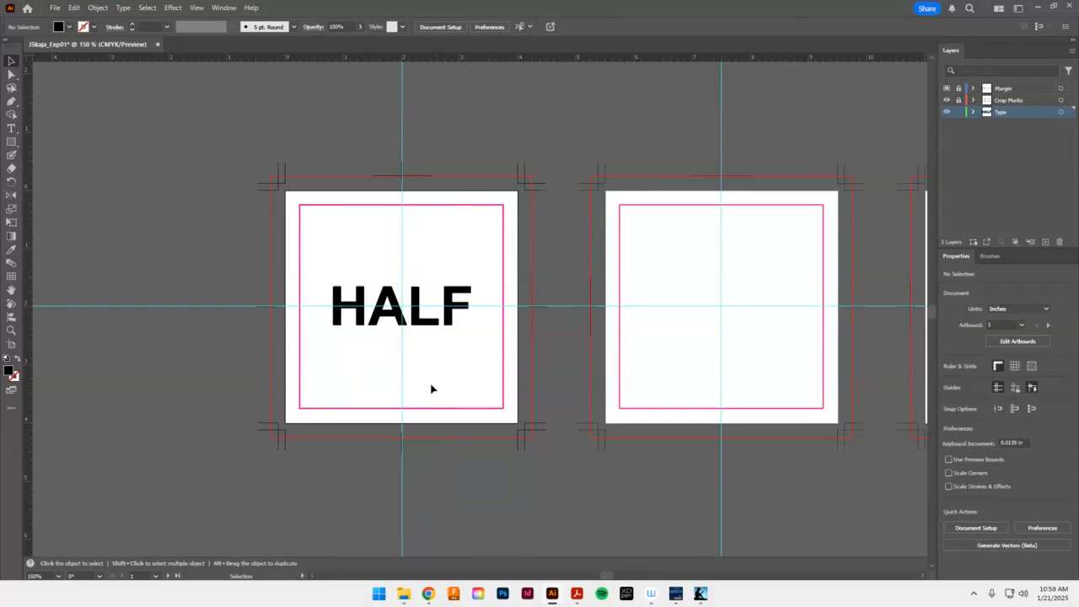
Copy the letter F onto the middle artboard and enlarge it to about 1.18 by 1.72 in
left_click(453, 309)
key("a")
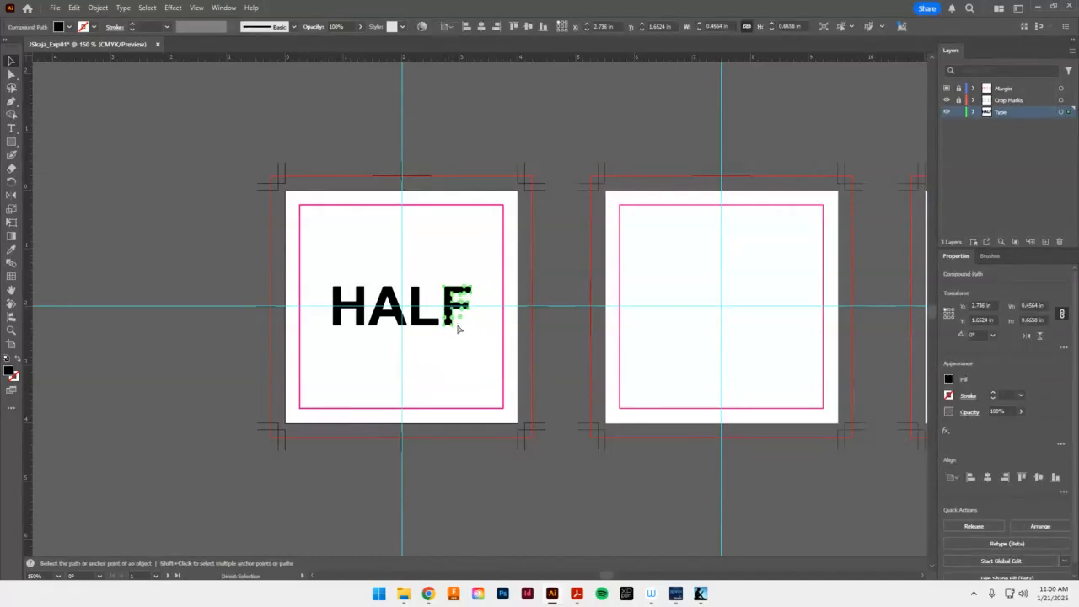
key("v")
left_click_drag(461, 313, 818, 222)
key("a")
key("ctrl+z")
key("v")
key("ctrl+z")
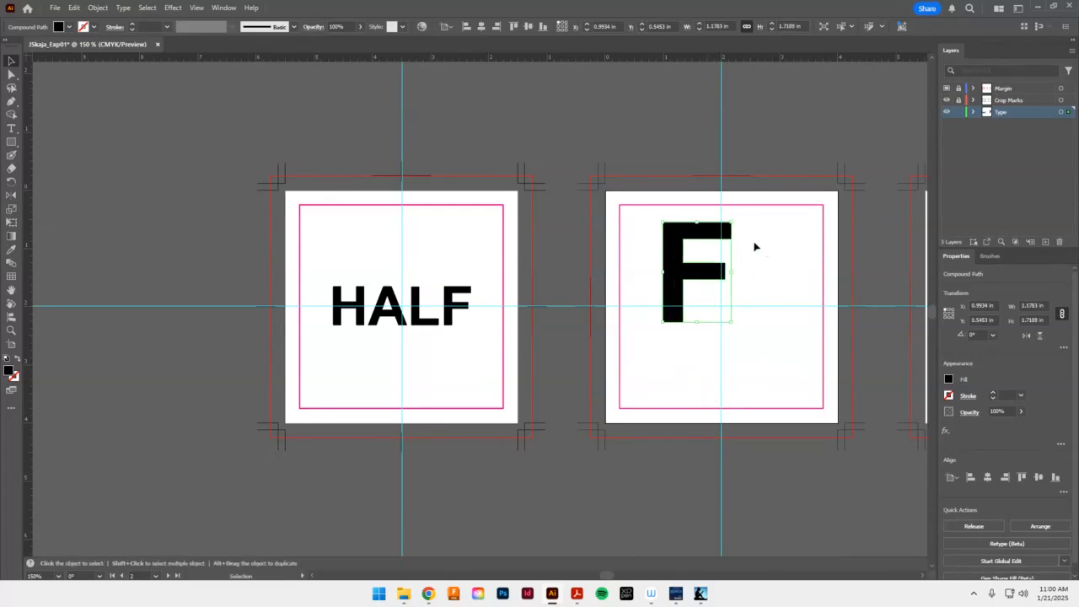
Try enlarging and flattening the F copy on the middle artboard, and delete the letter
left_click_drag(731, 222, 780, 216)
left_click_drag(698, 217, 701, 302)
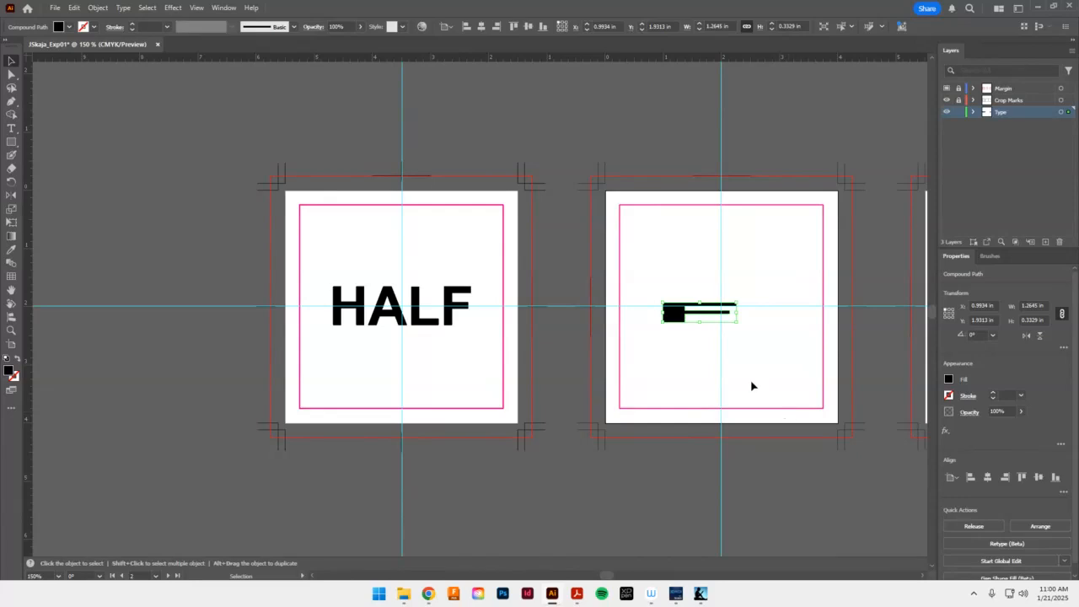
key("ctrl+z")
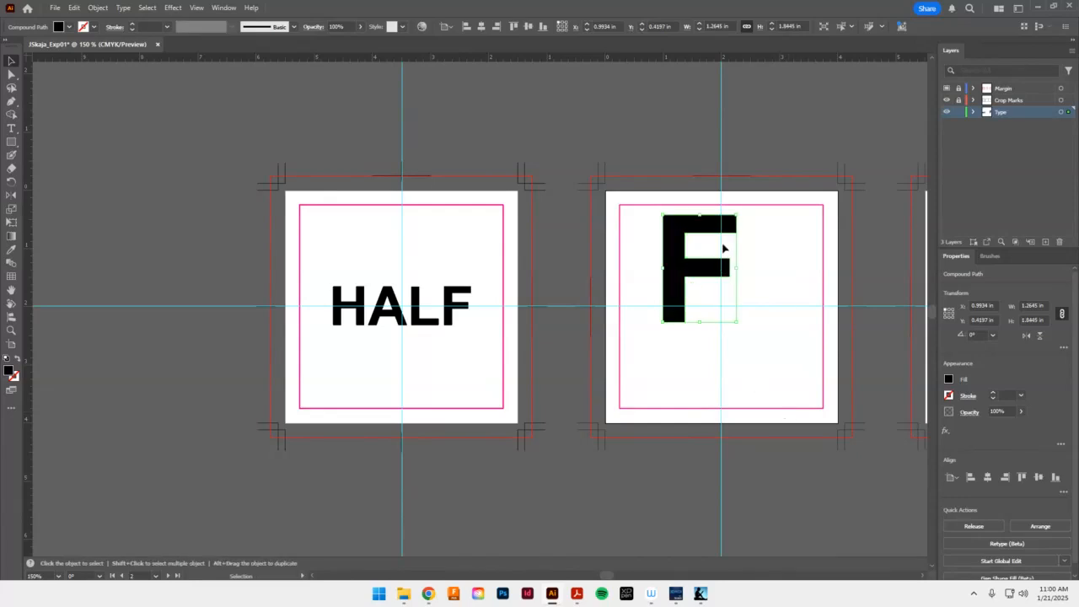
key("Delete")
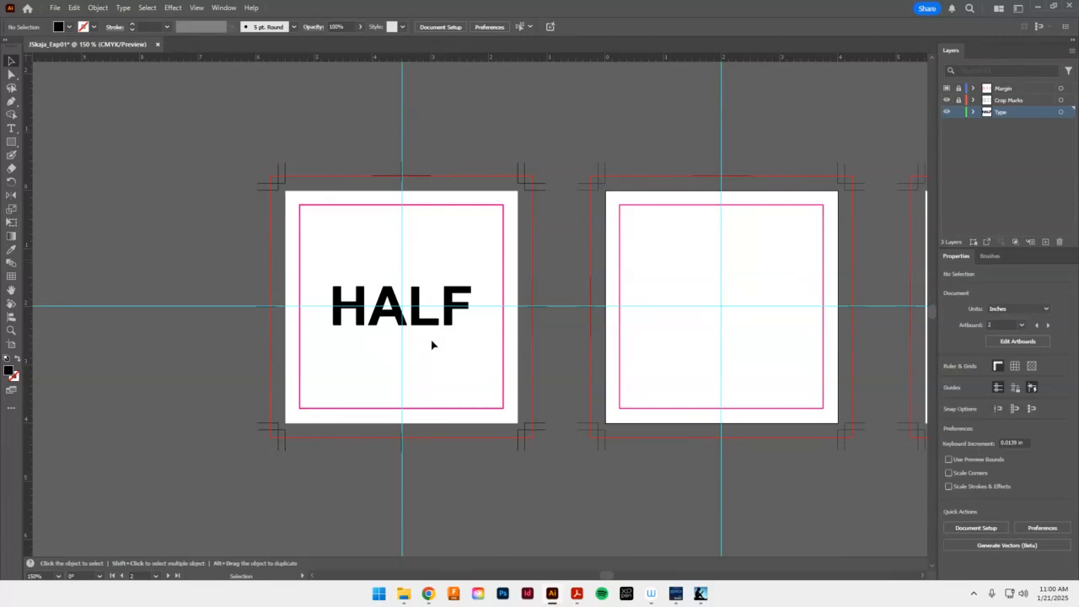
Move the letters H and A together to the upper part of the first artboard, centred near the vertical guide
left_click(443, 265)
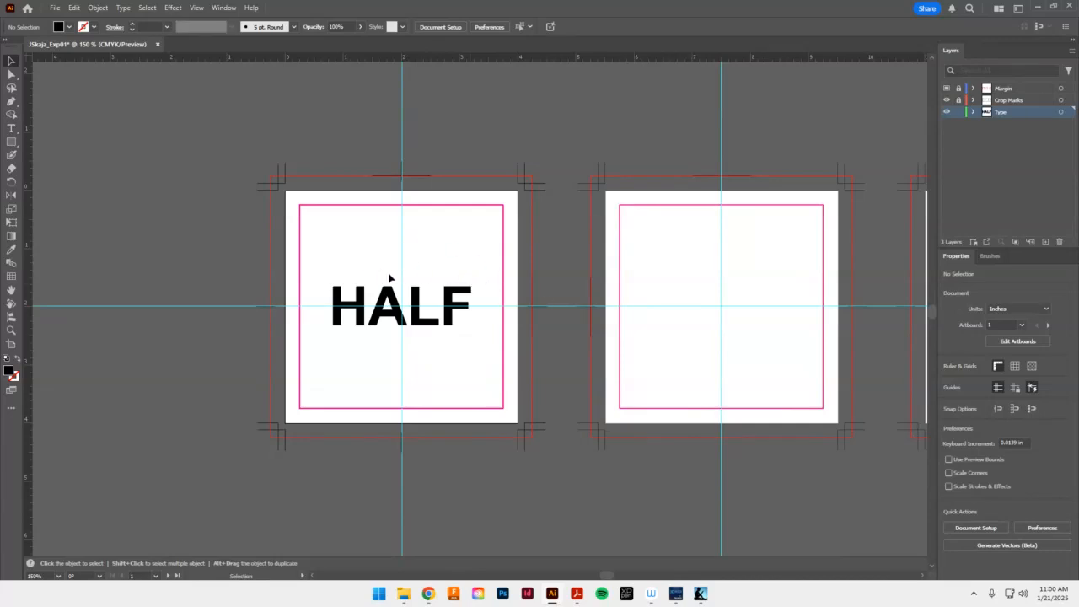
left_click(363, 301)
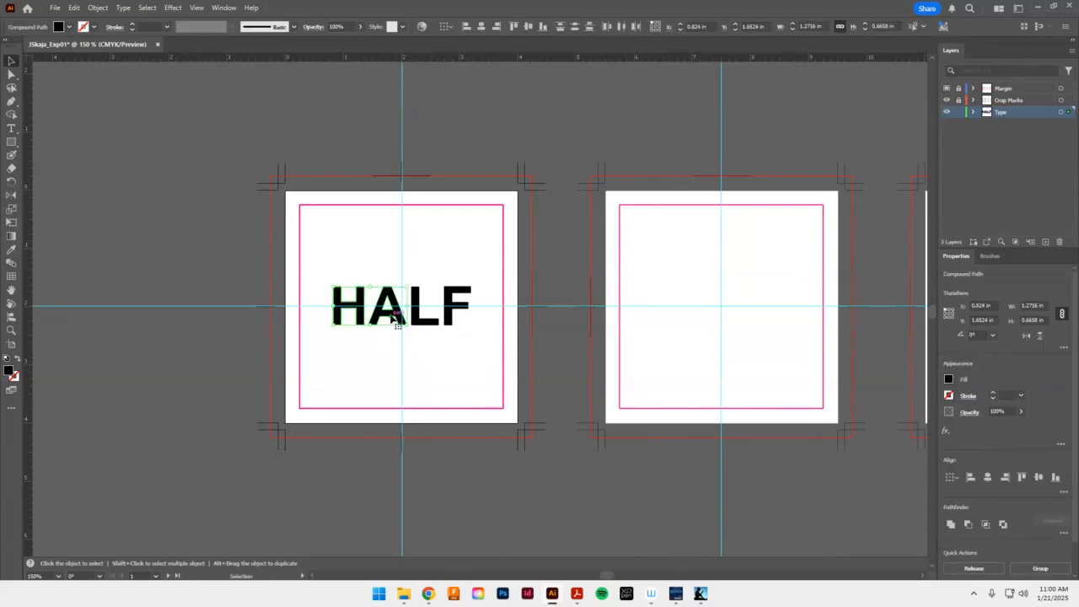
left_click(361, 267)
left_click_drag(335, 258, 422, 251)
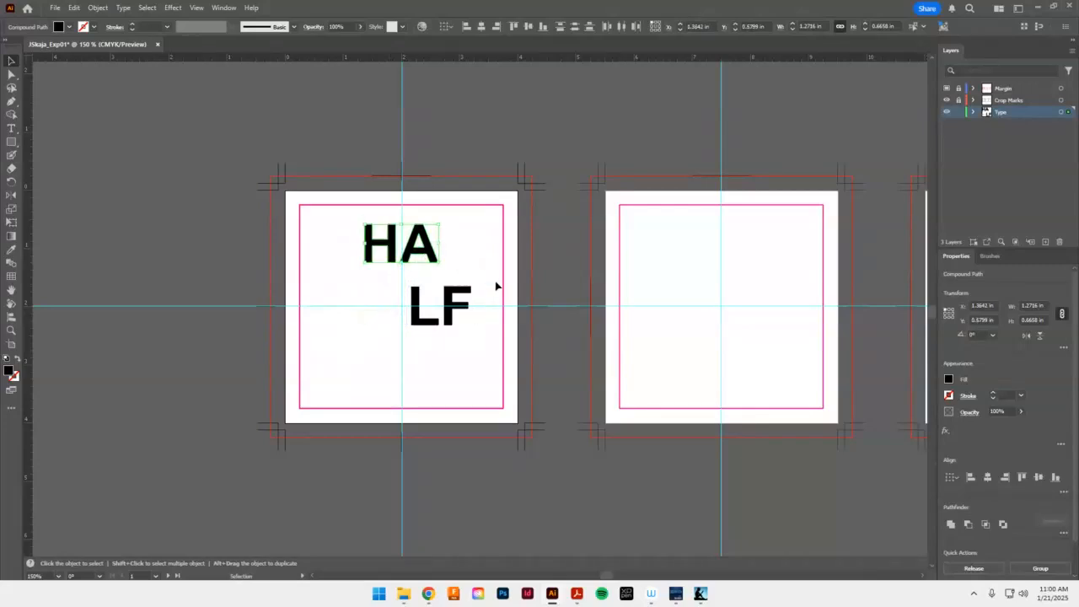
Move L and F together to the lower part of the first artboard and shift HA slightly down to balance the split
left_click(410, 329)
left_click_drag(450, 321, 411, 368)
left_click(420, 244)
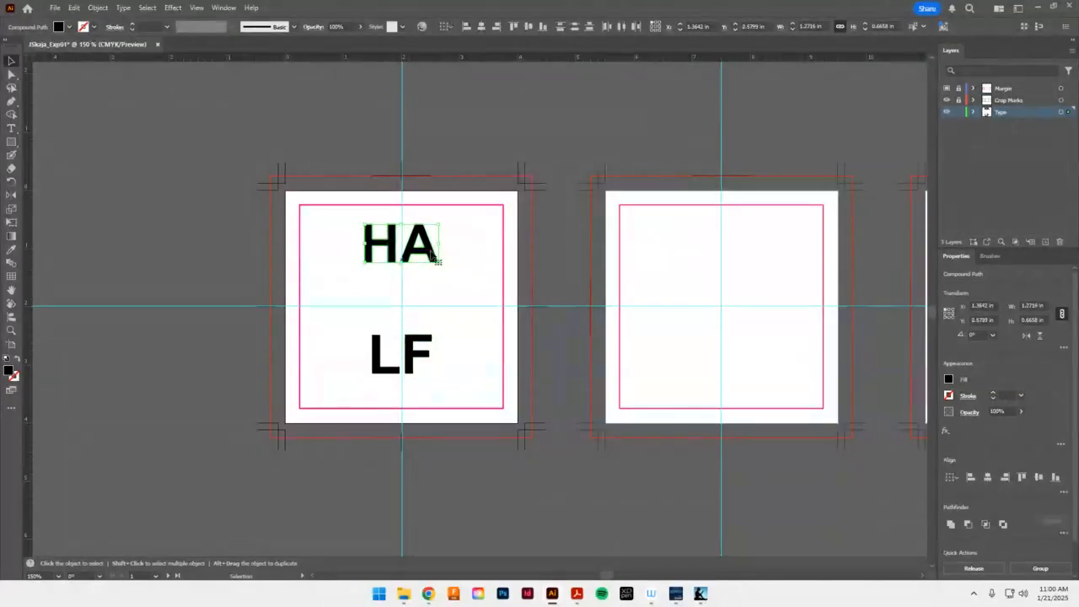
left_click_drag(433, 256, 435, 261)
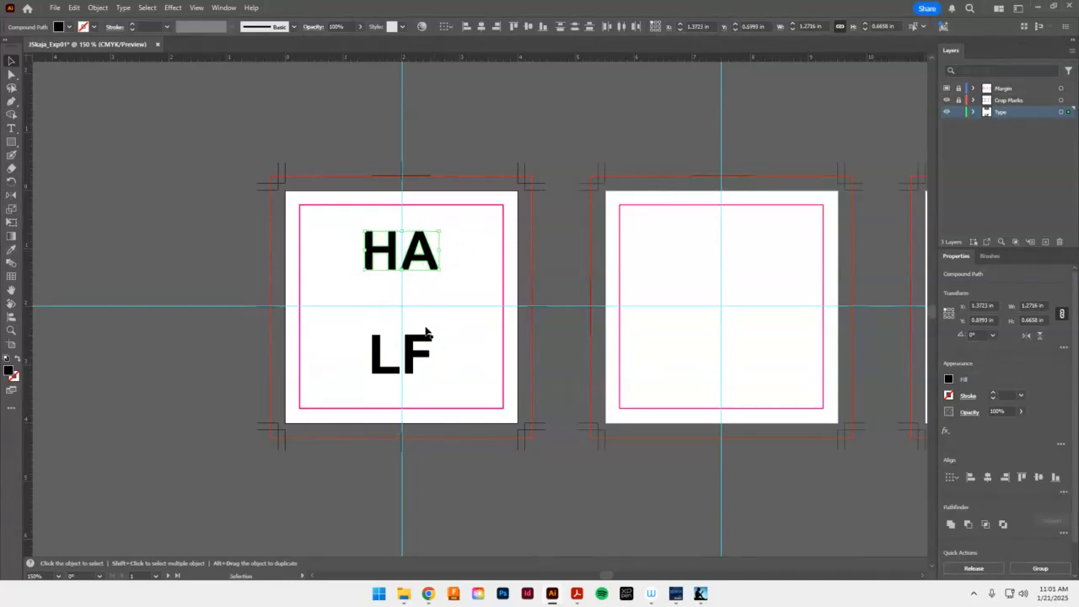
left_click(273, 351)
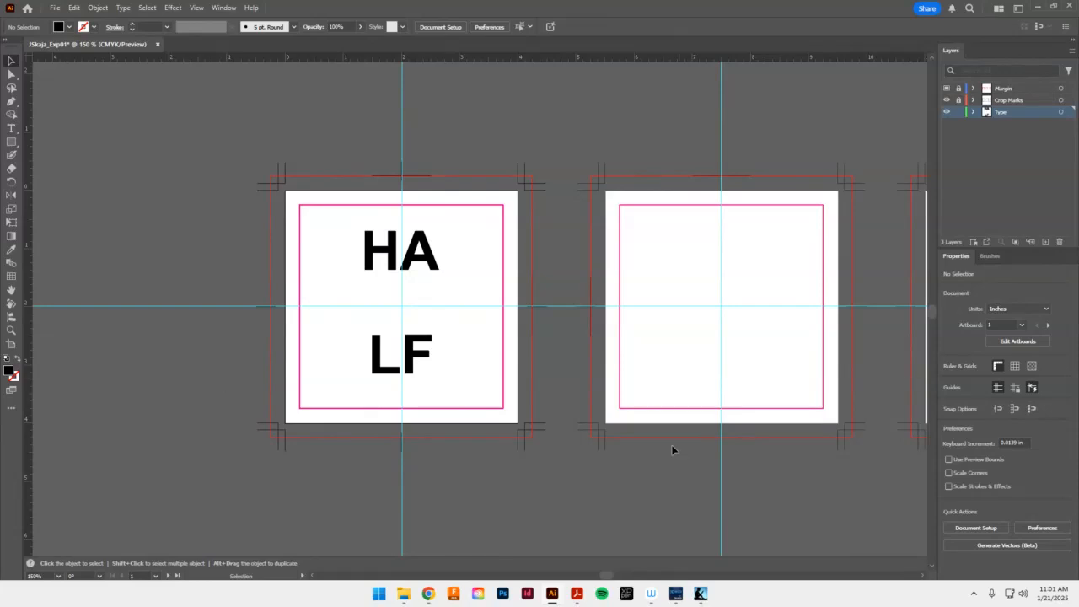
Add the Arial Bold word "stolen" to the middle artboard, enlarge it to about 65.4 pt and centre it on the guides
left_click_drag(607, 577, 621, 577)
left_click(11, 128)
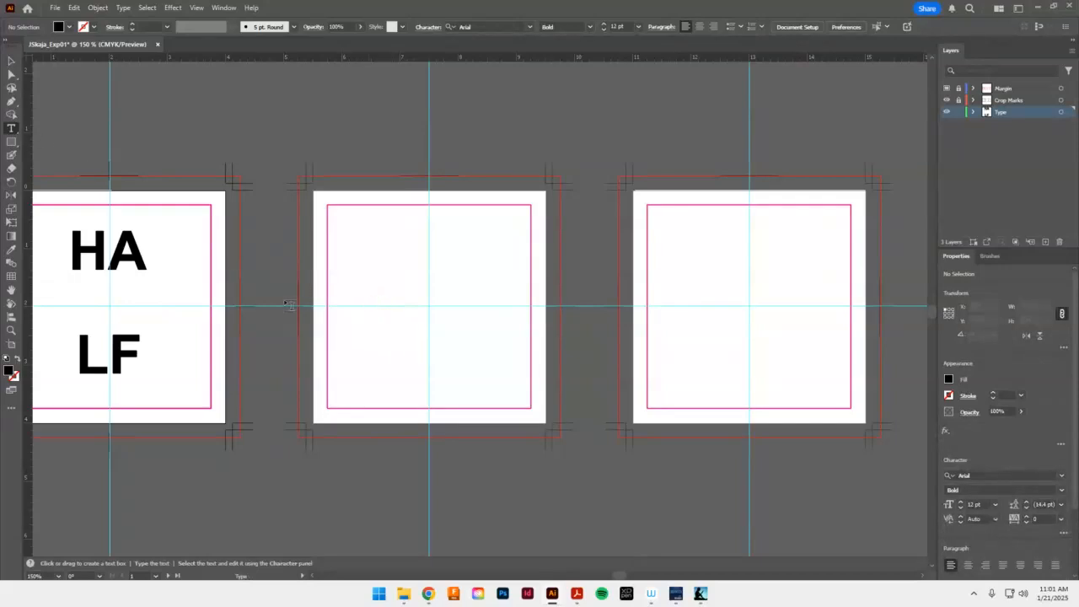
left_click(358, 307)
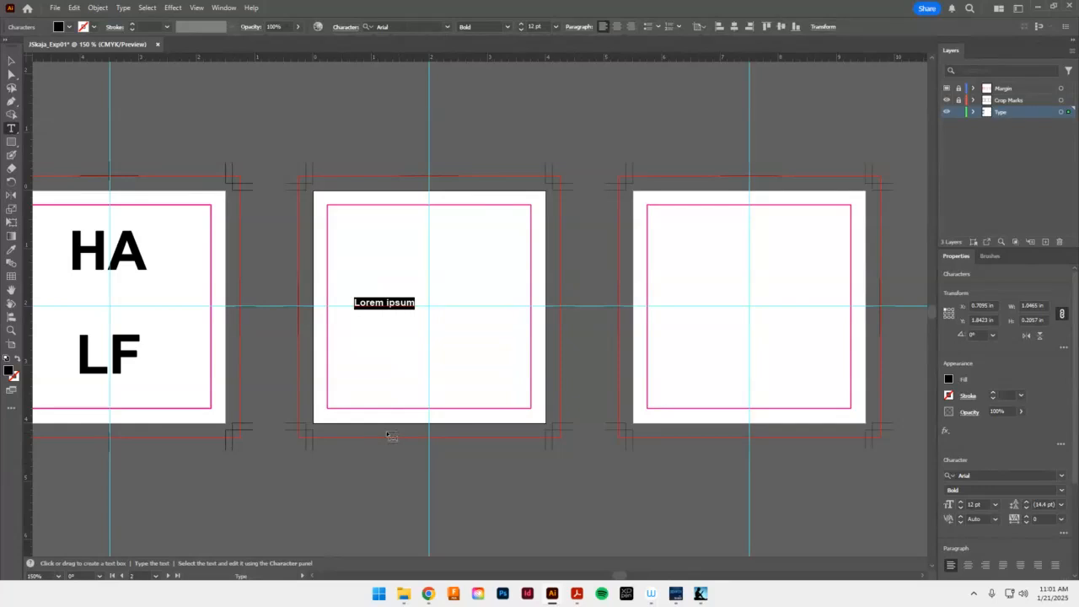
type("stolen")
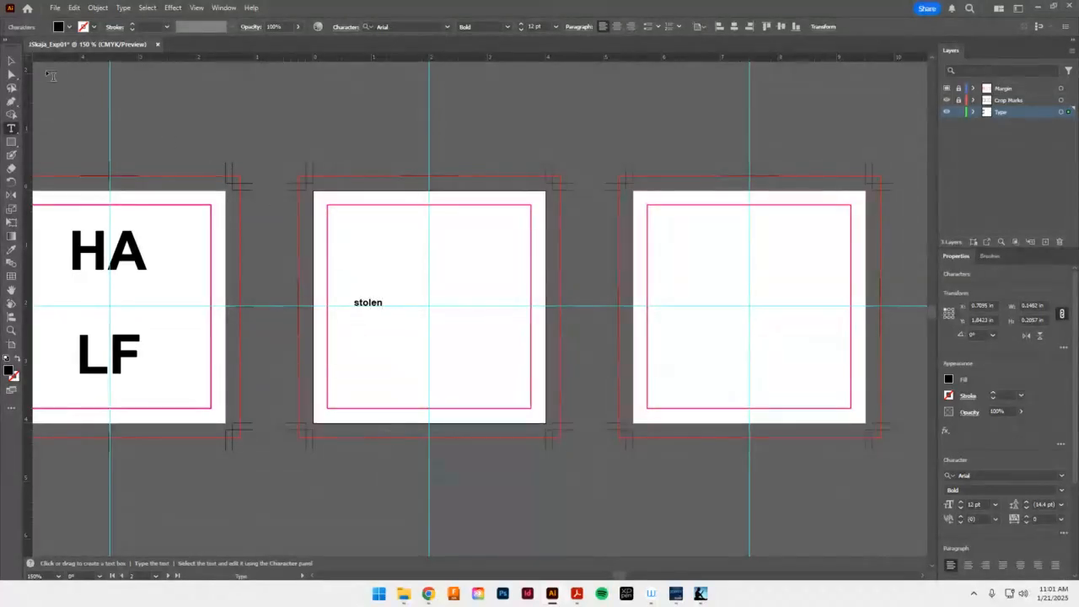
key("Escape")
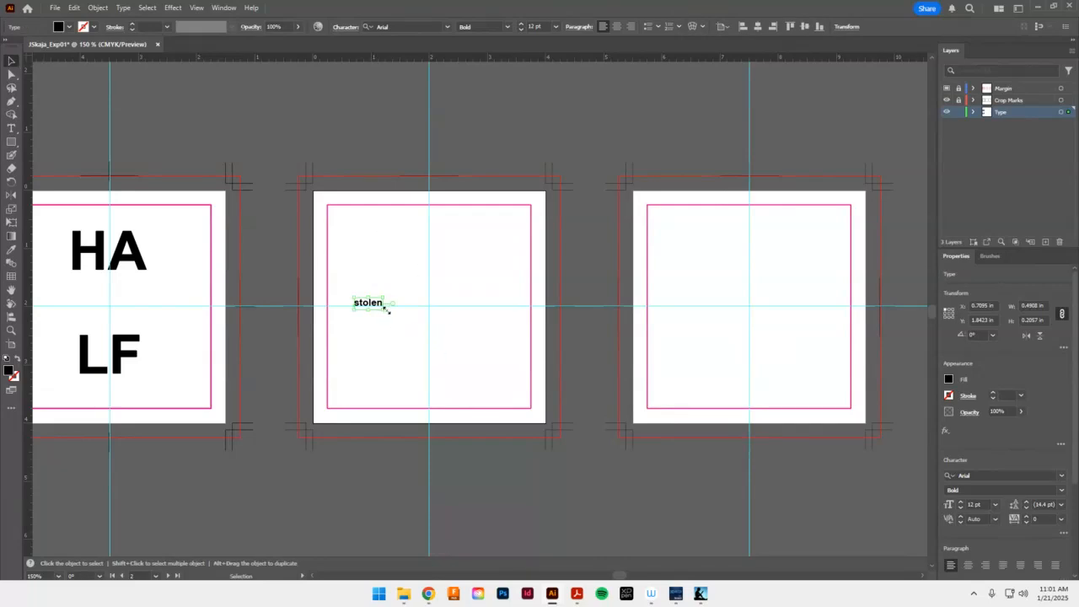
left_click_drag(387, 310, 508, 371)
left_click_drag(479, 337, 469, 313)
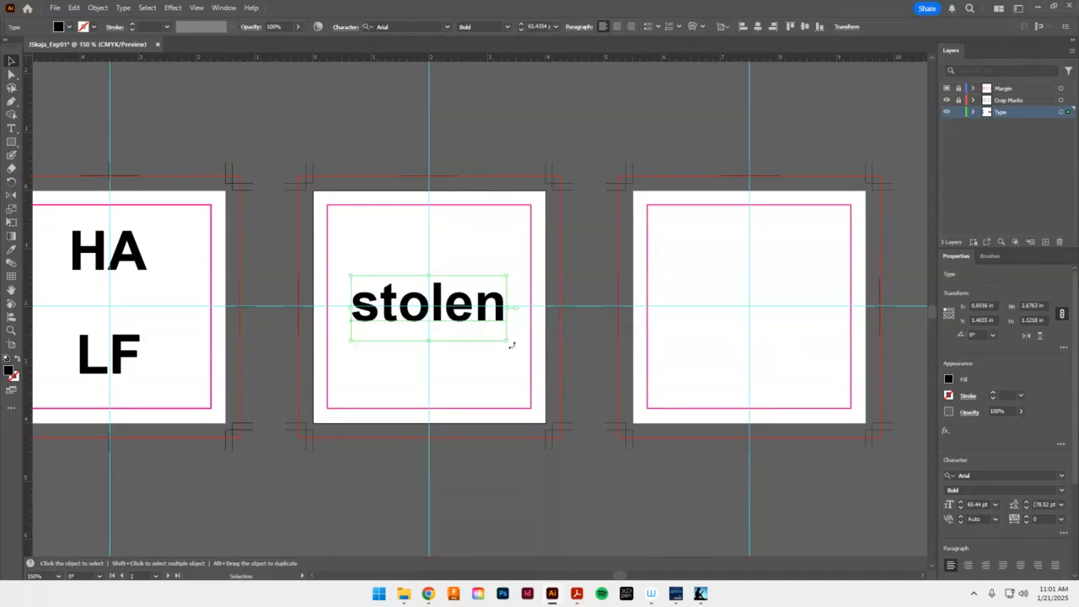
Convert the word "stolen" to outlines and ungroup it into separate letters
left_click(124, 7)
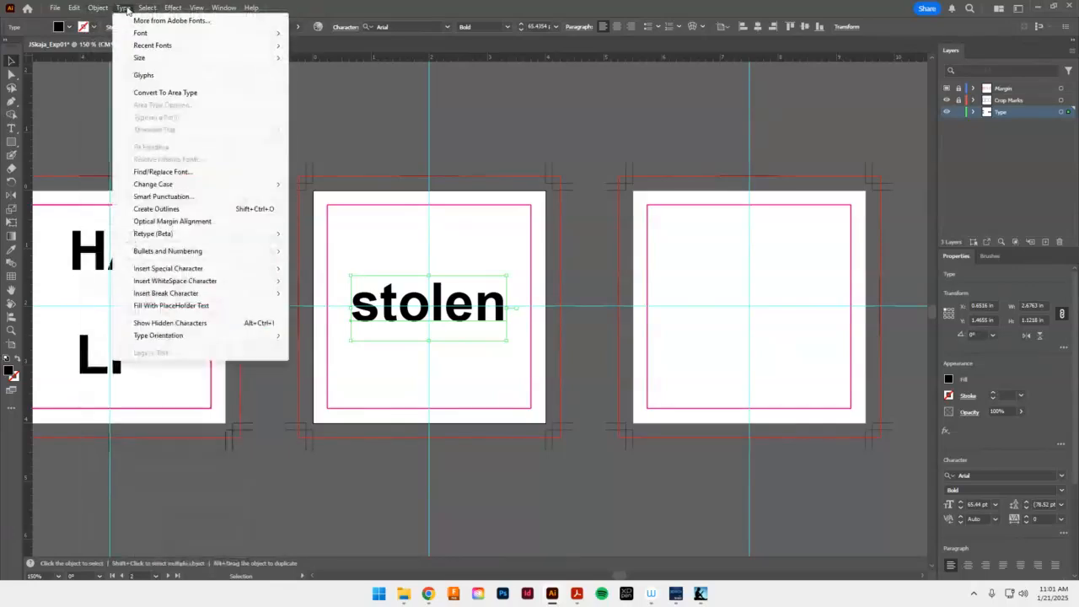
left_click(175, 210)
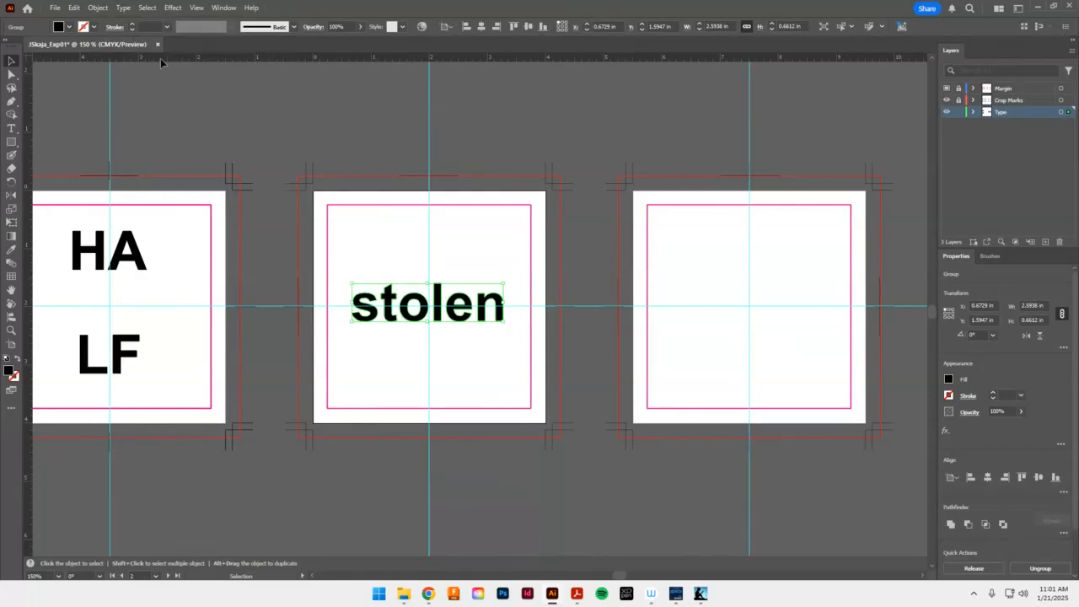
left_click(98, 7)
left_click(162, 89)
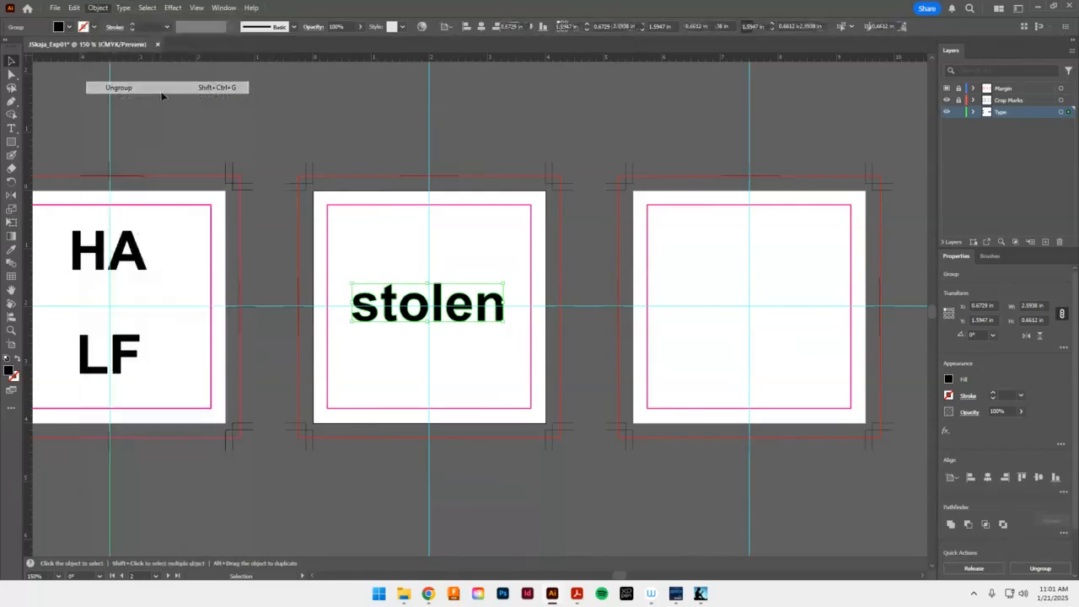
left_click(356, 153)
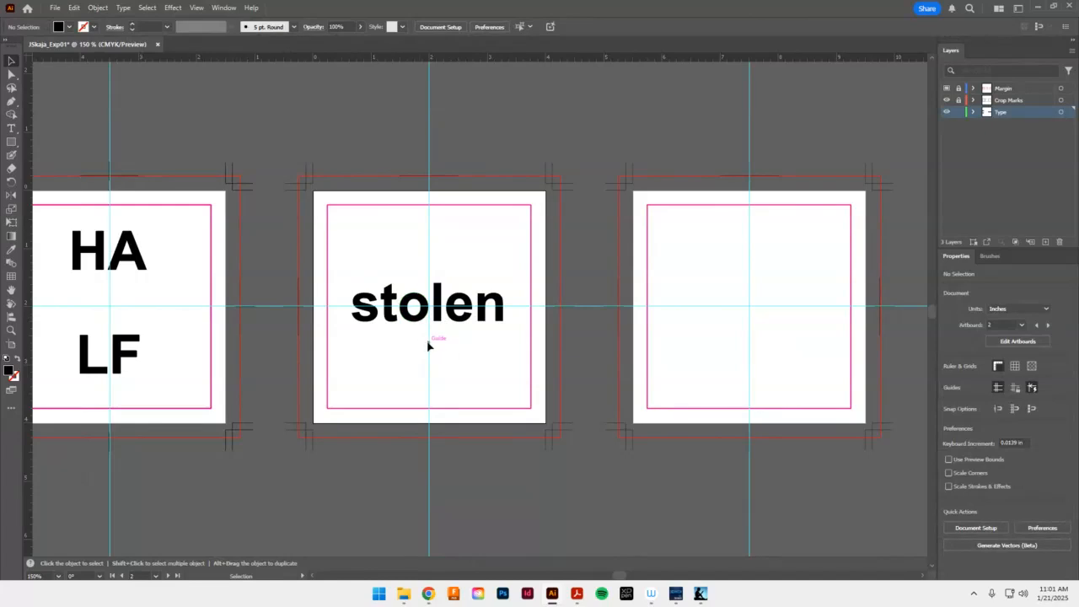
Delete the letter o from the outlined word "stolen"
left_click(414, 280)
key("Delete")
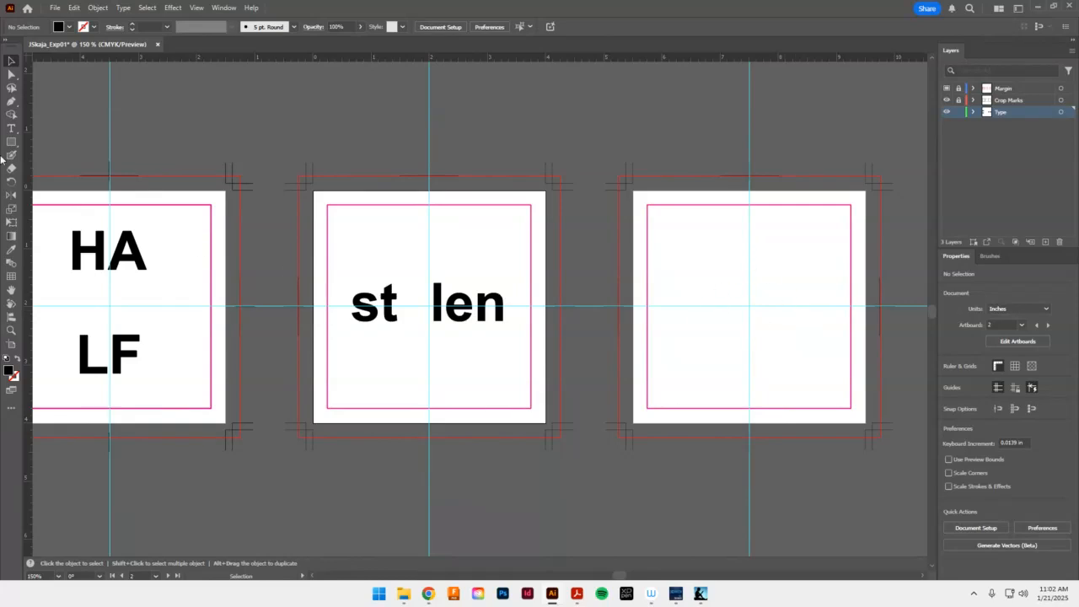
Add the Arial Bold word "SHRINK" to the third artboard, enlarge it to about 46.1 pt and centre it on the horizontal guide
left_click(11, 128)
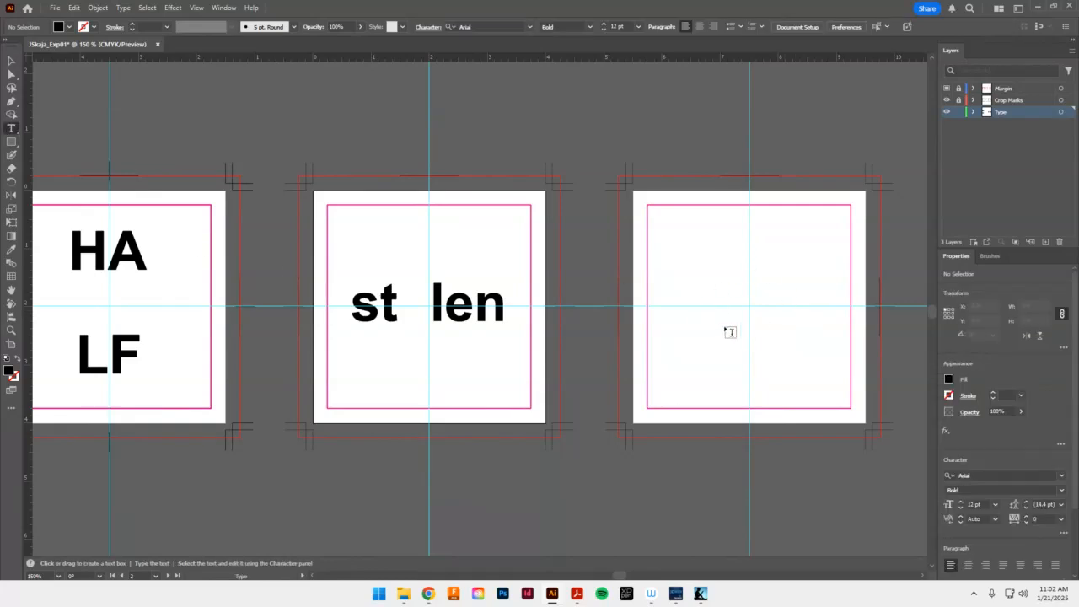
left_click(683, 307)
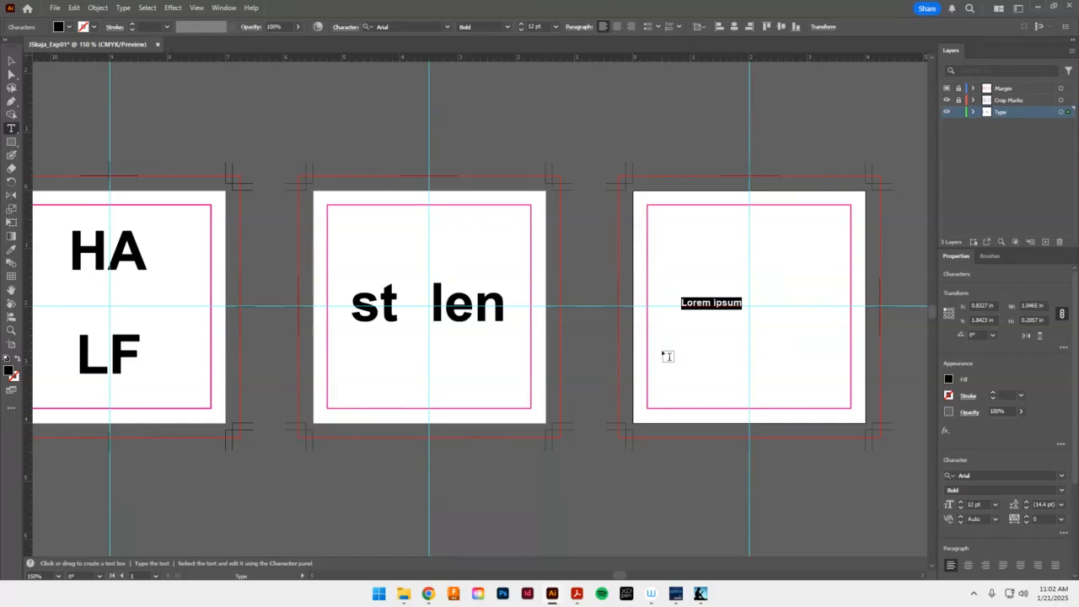
type("SHRINK")
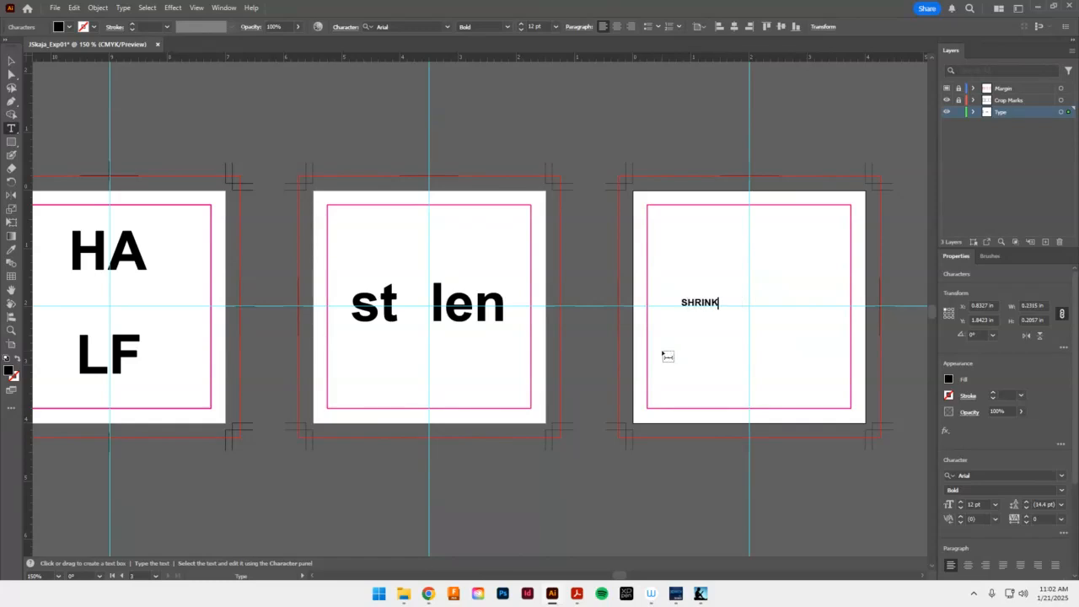
key("Escape")
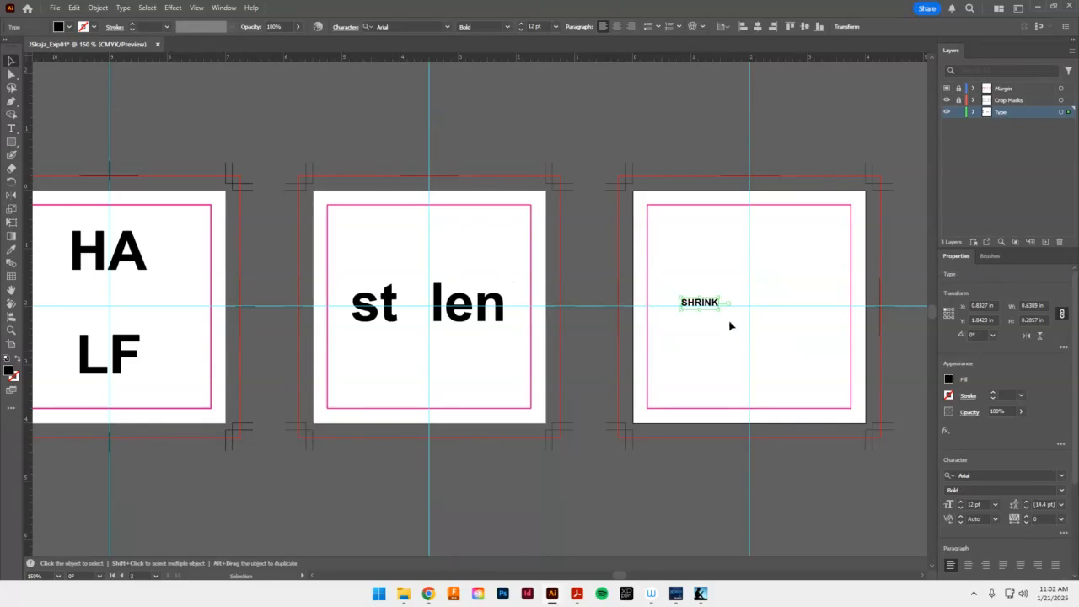
left_click_drag(720, 311, 822, 378)
mouse_move(799, 328)
left_mouse_down()
mouse_move(805, 309)
mouse_move(799, 318)
left_mouse_up()
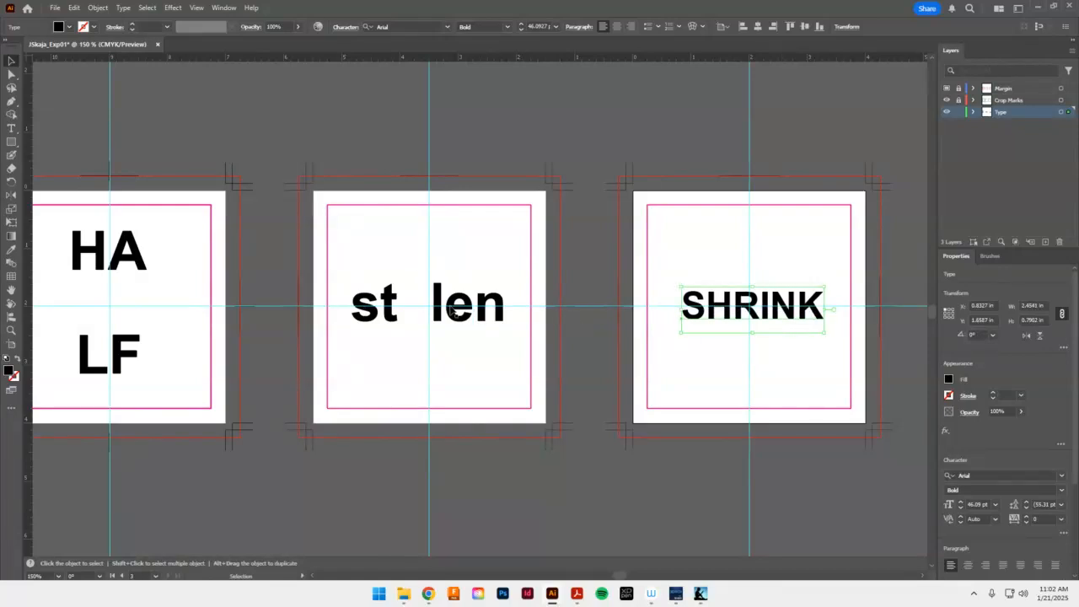
Shrink the letter n on the middle artboard, and enlarge the e to about 0.74 by 0.77 in above the word
left_click(502, 303)
left_click_drag(503, 295, 481, 253)
left_click(463, 295)
key("a")
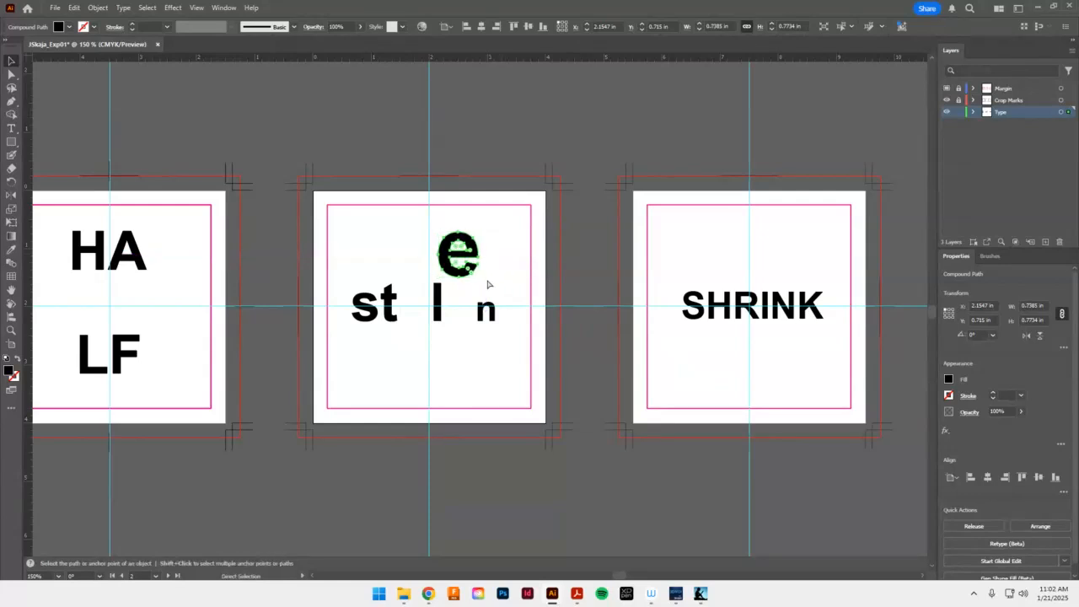
left_click(511, 277)
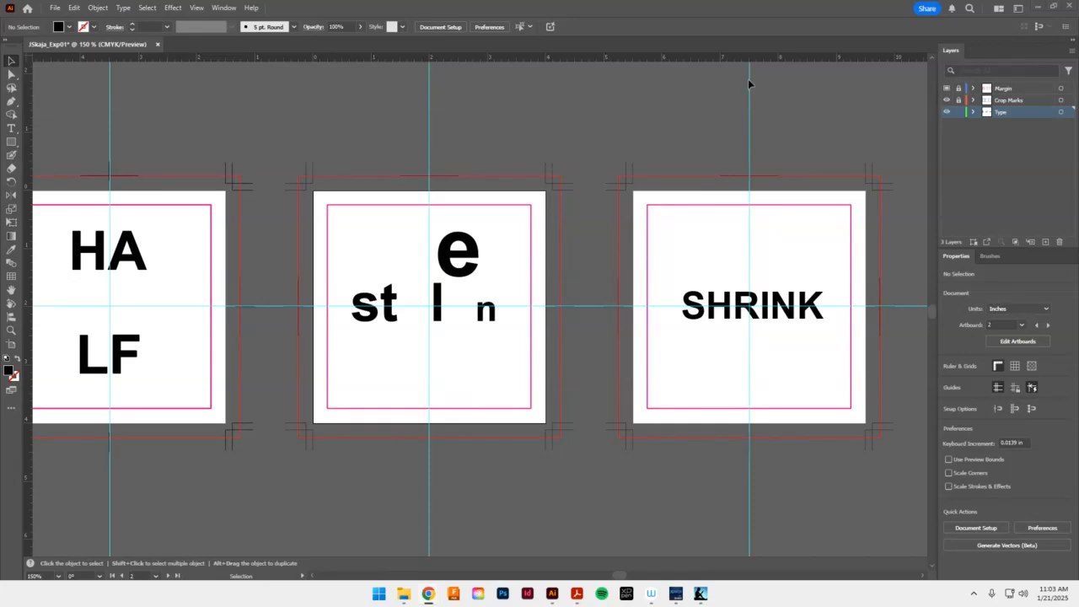
Switch to Hyphens.pdf in Acrobat and examine the marked line-end hyphens at full page width
left_click(1038, 7)
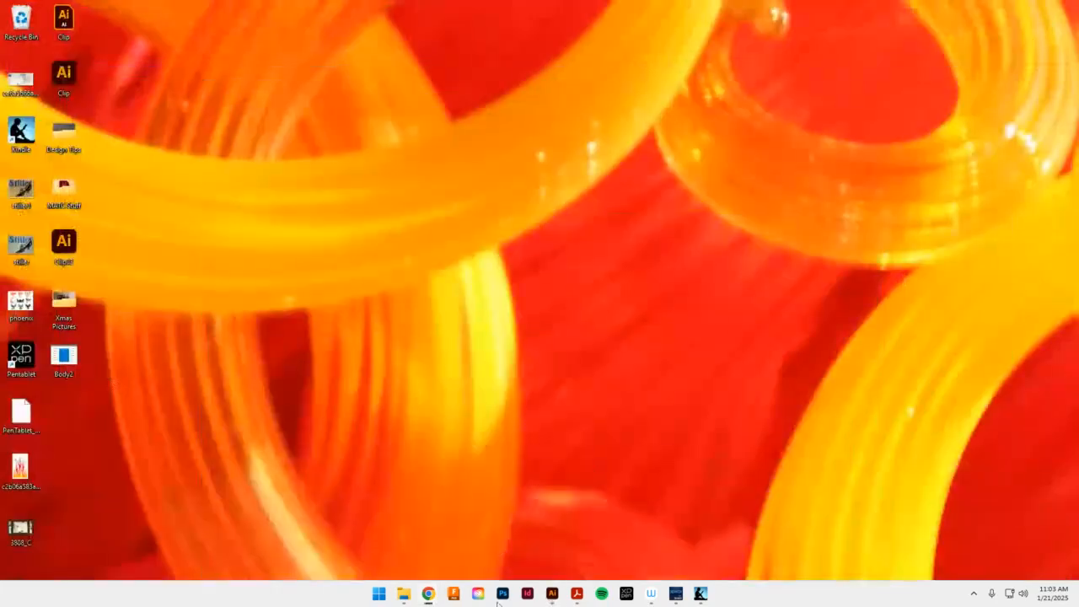
mouse_move(571, 587)
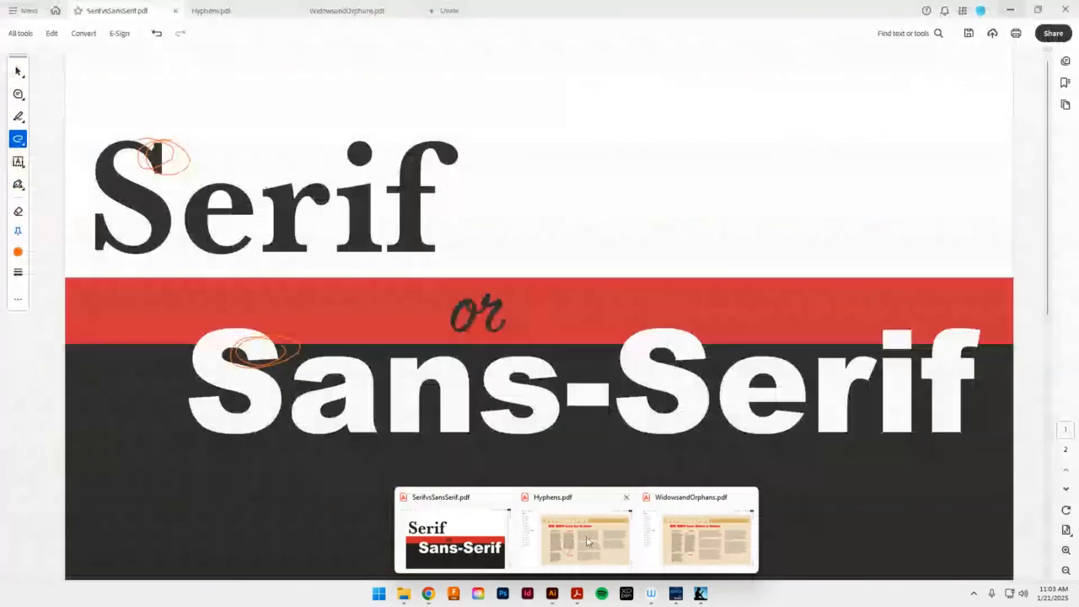
left_click(587, 541)
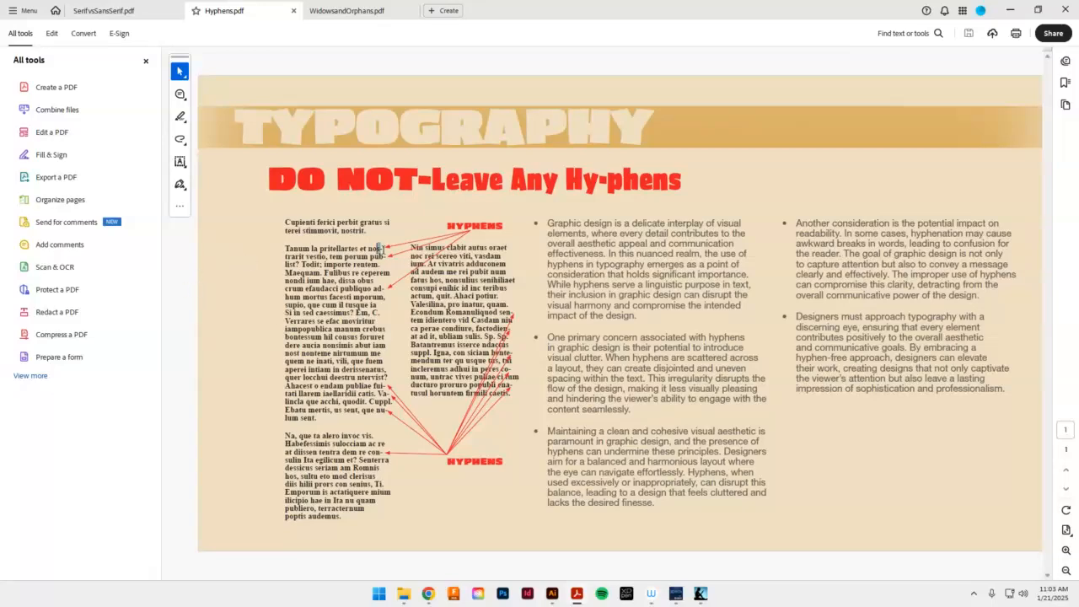
left_click_drag(381, 250, 400, 260)
left_click(384, 264)
left_click(145, 61)
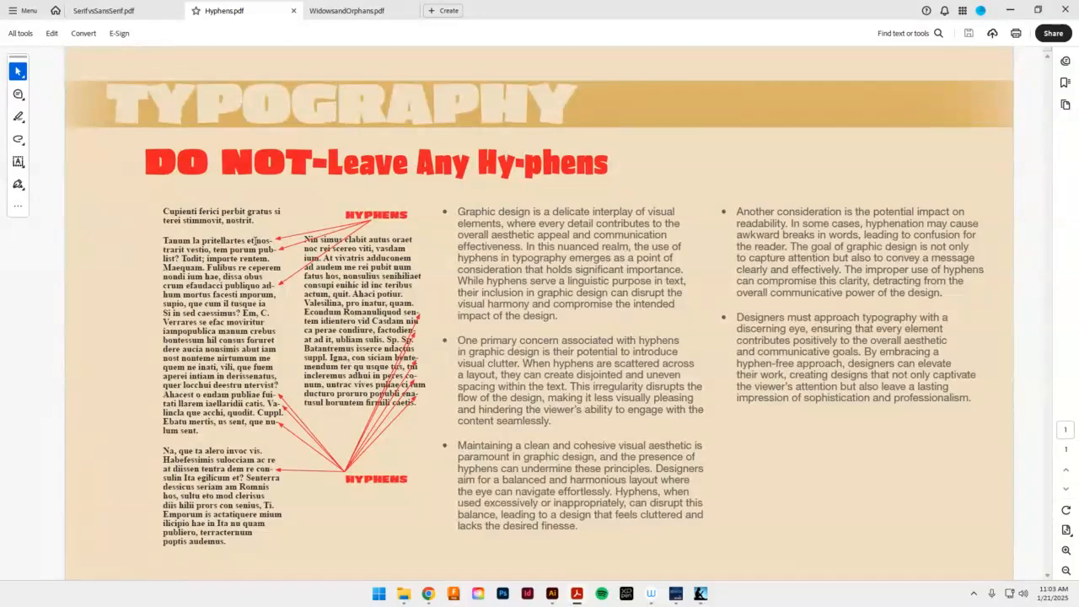
View WidowsandOrphans.pdf and examine the marked widows "sent." and "caetis." at the paragraph ends
left_click(366, 11)
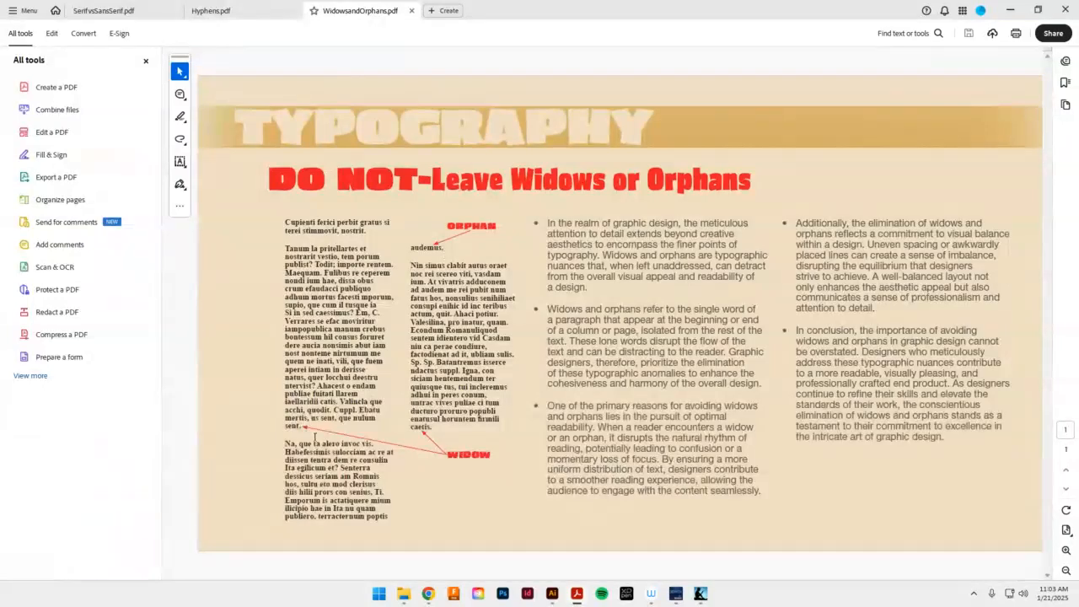
double_click(300, 426)
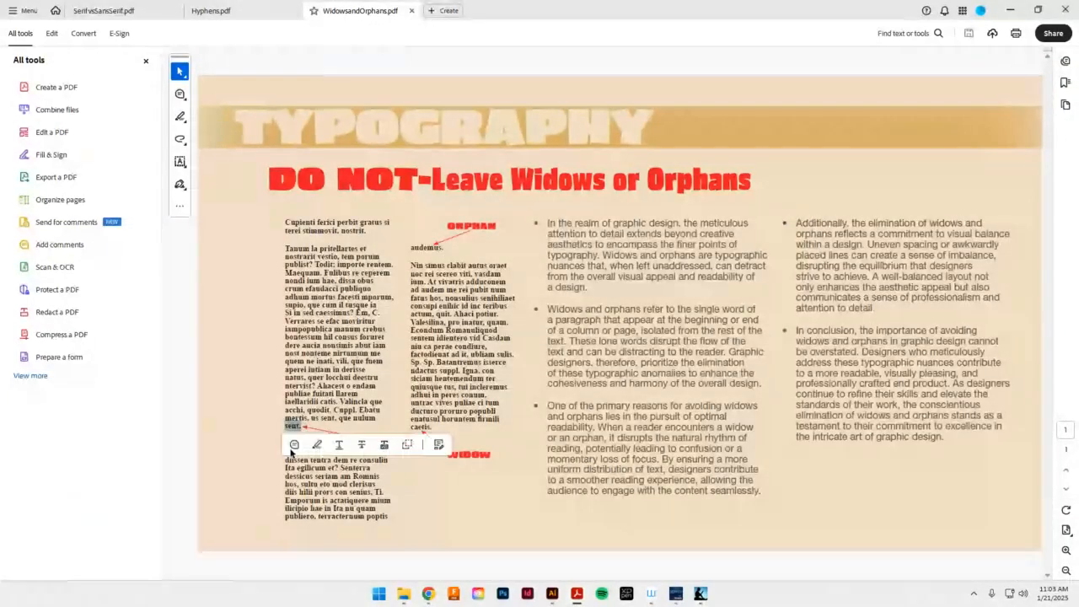
double_click(420, 427)
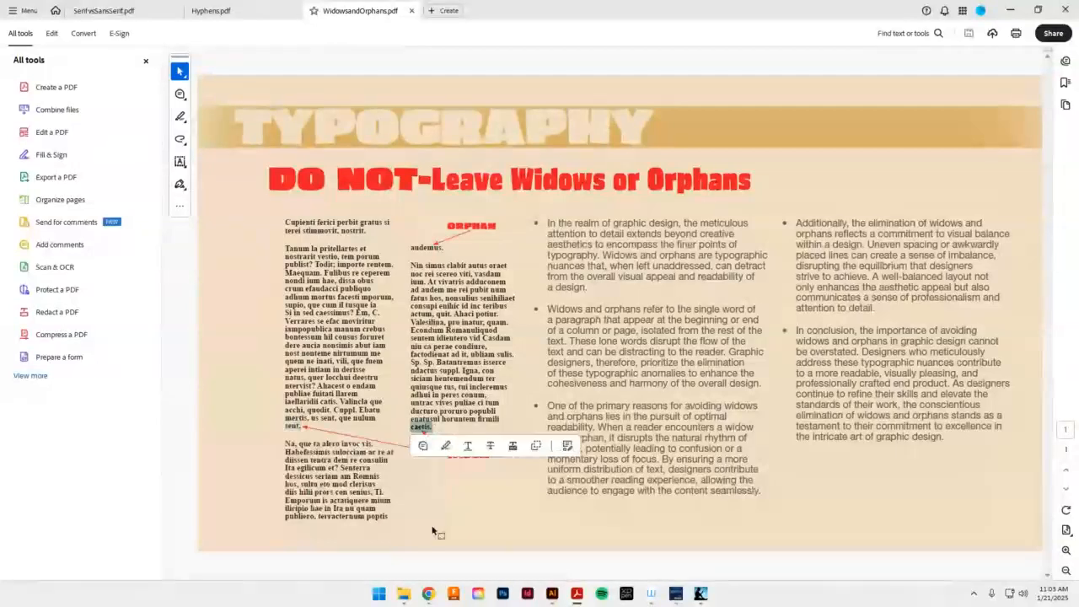
double_click(296, 426)
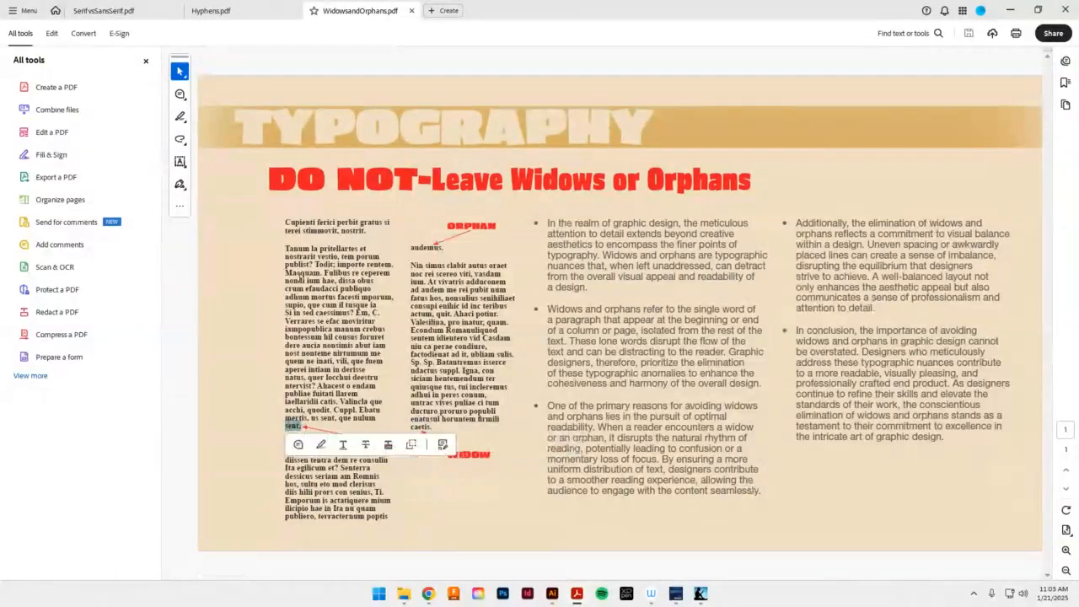
triple_click(438, 427)
left_click(437, 429)
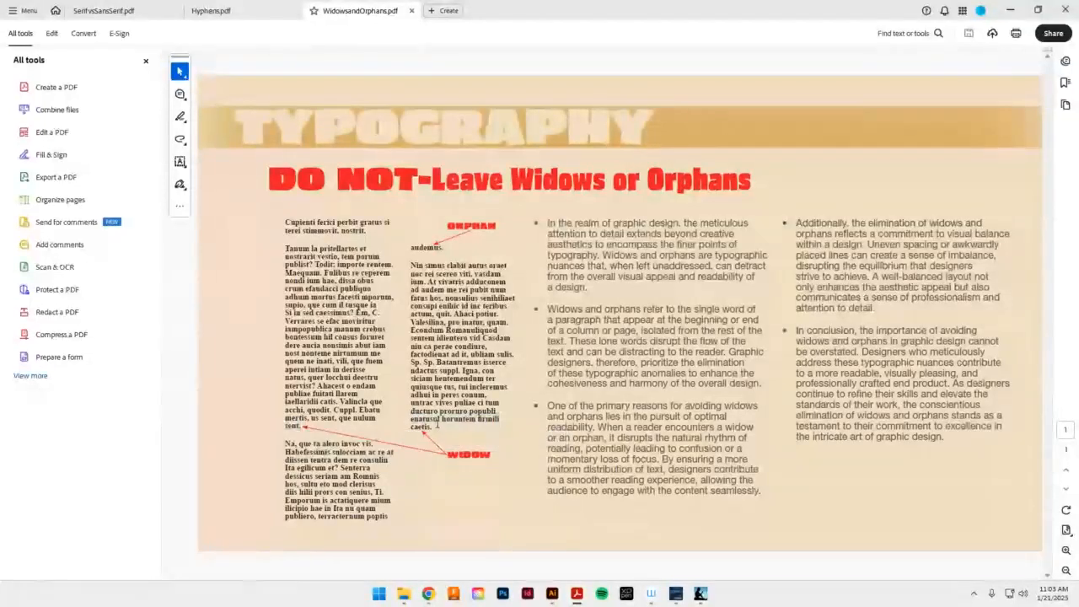
Examine the marked orphan "audemus." and the widows "caetis." and "sent." in WidowsandOrphans.pdf, and put the PDF window away
double_click(425, 427)
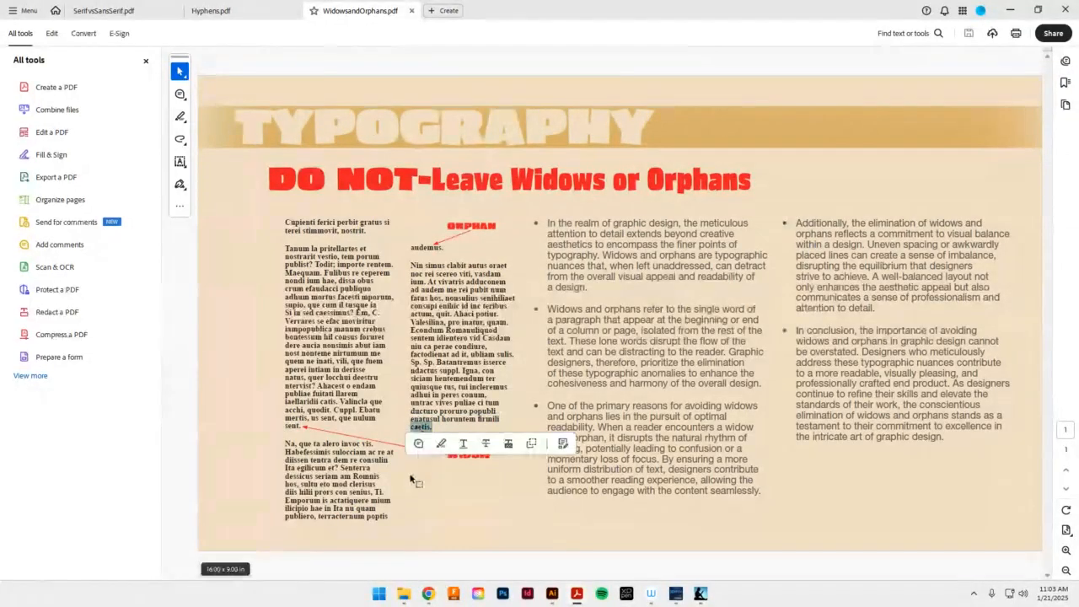
double_click(427, 247)
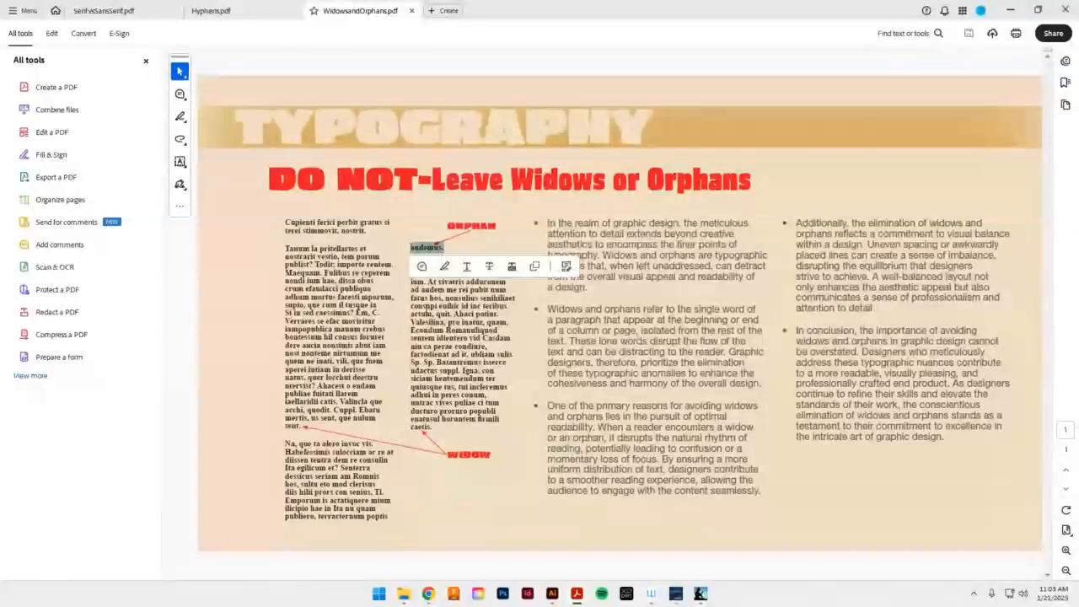
left_click(436, 246)
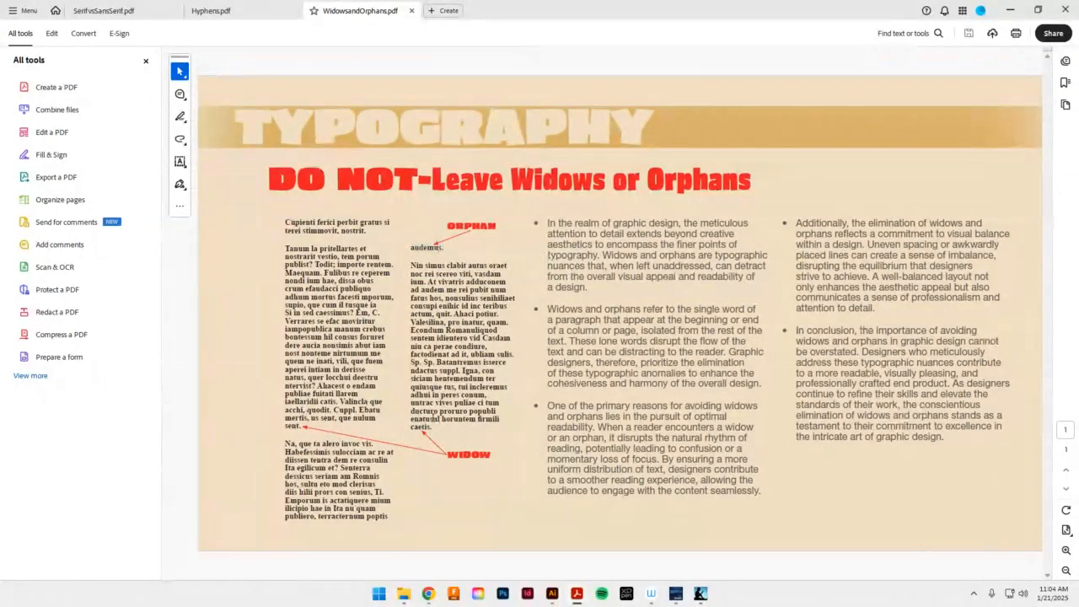
double_click(296, 425)
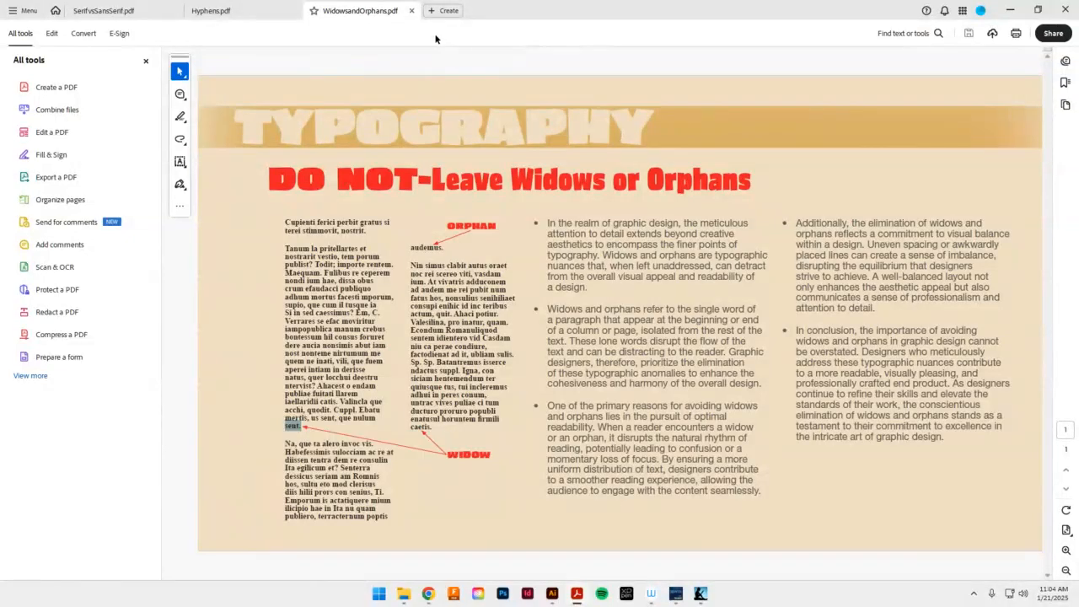
left_click(1010, 11)
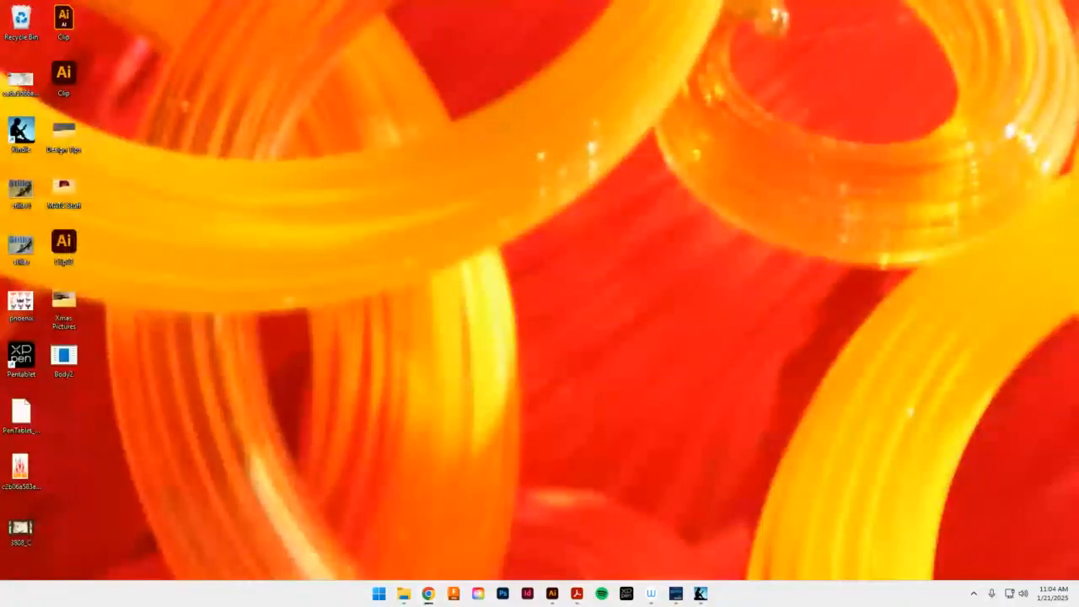
Switch to the browser and read the Document Creation instructions of the Typographic Challenges 01 assignment, covering document setup and the required layers
left_click_drag(489, 72, 360, 15)
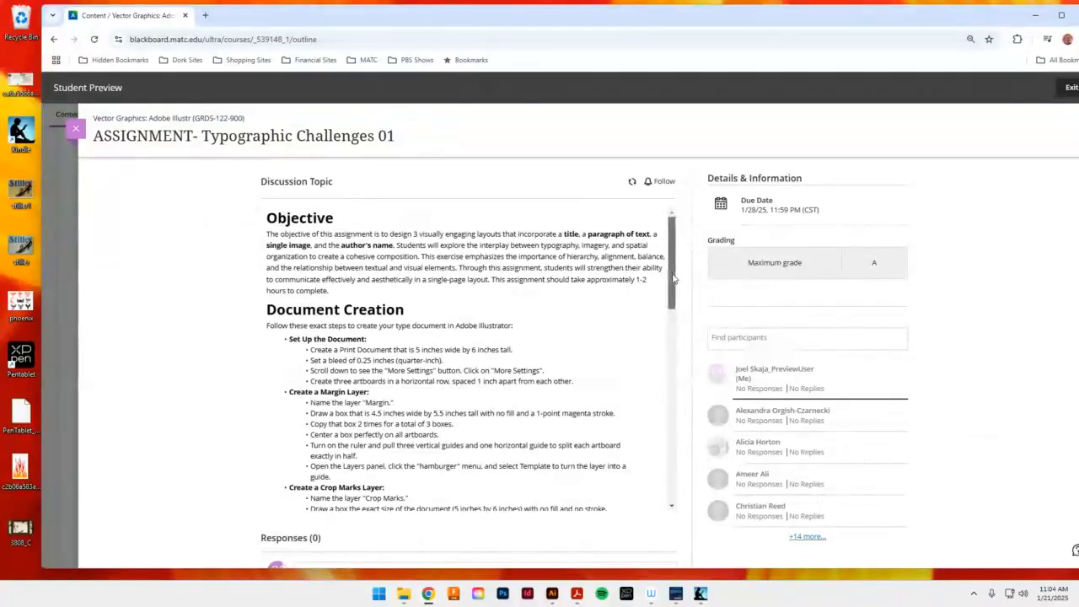
scroll(670, 282, "down", 2)
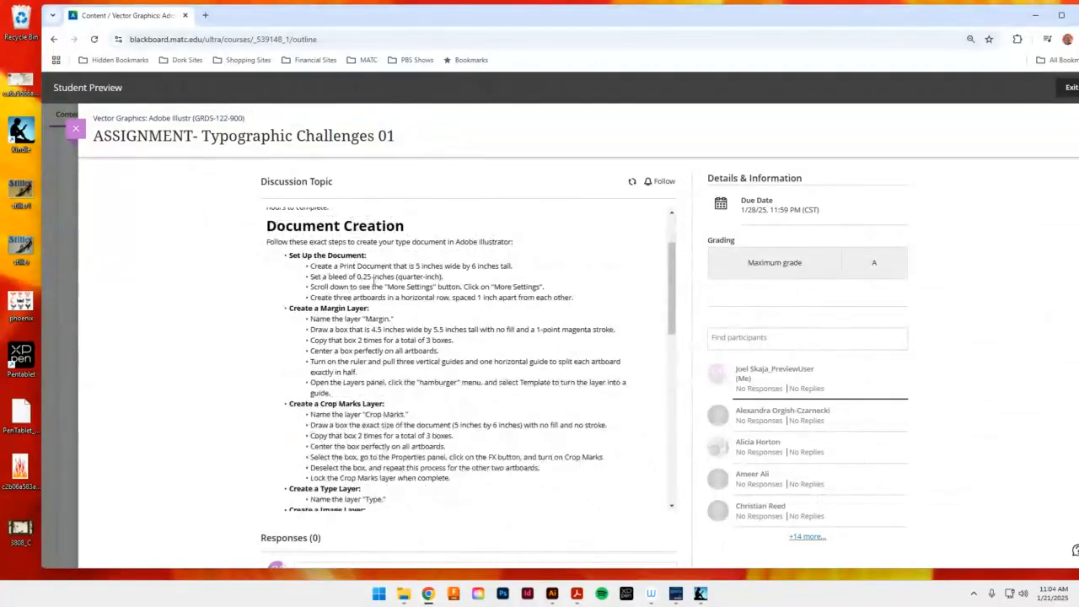
left_click_drag(289, 256, 367, 257)
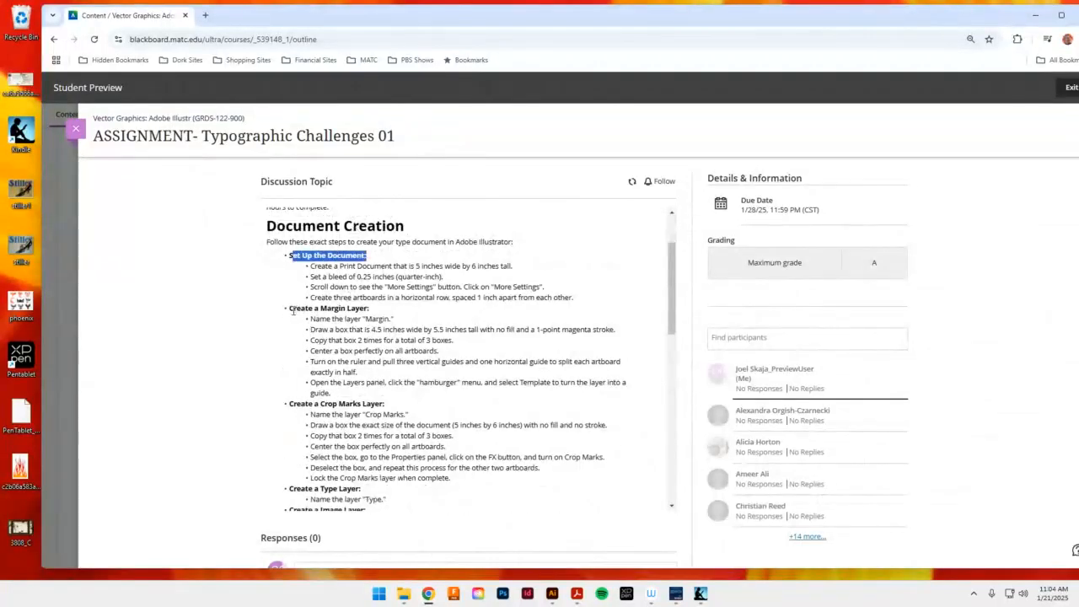
left_click_drag(290, 308, 368, 310)
left_click_drag(315, 404, 383, 406)
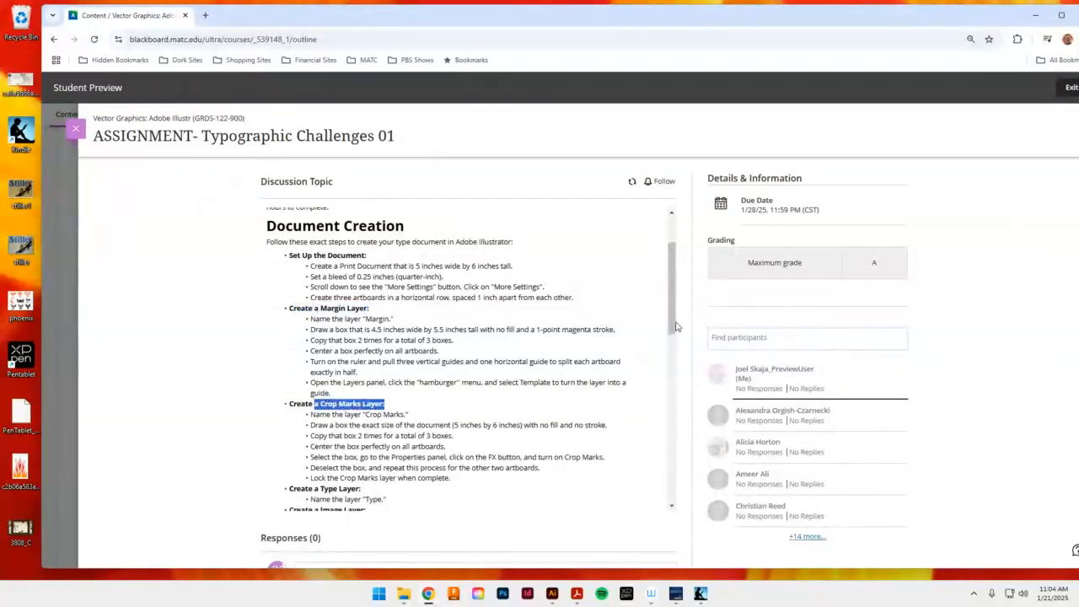
left_click_drag(677, 337, 676, 392)
left_click_drag(314, 298, 364, 299)
left_click_drag(313, 340, 357, 342)
Read the assignment's Design Process section with the Moby-Dick title, paragraph and composition rules, and return to the desktop
left_click_drag(681, 349, 683, 399)
left_click_drag(290, 239, 333, 252)
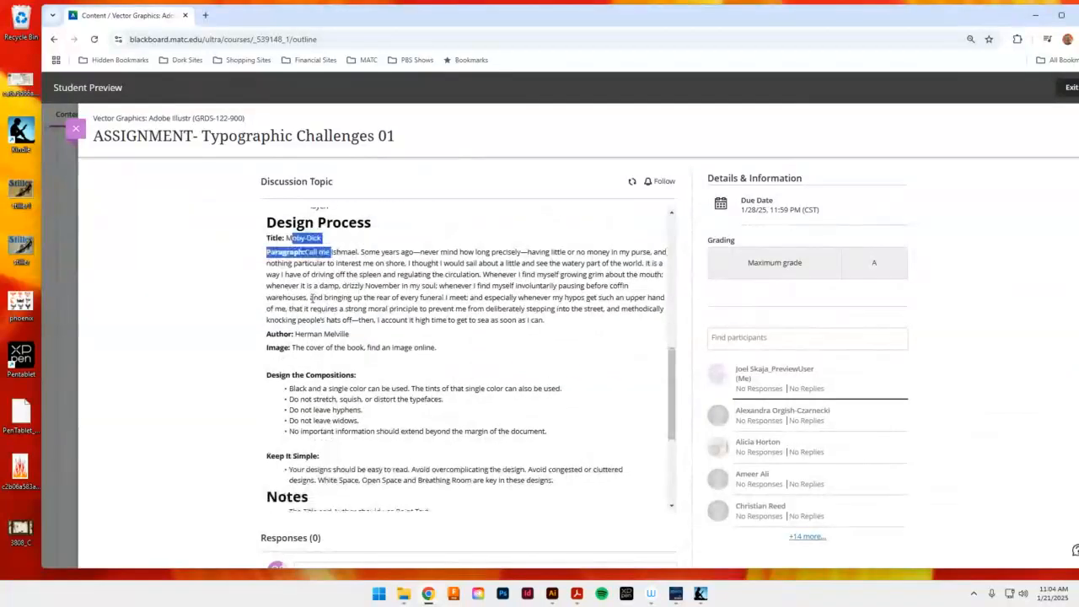
left_click_drag(310, 296, 363, 308)
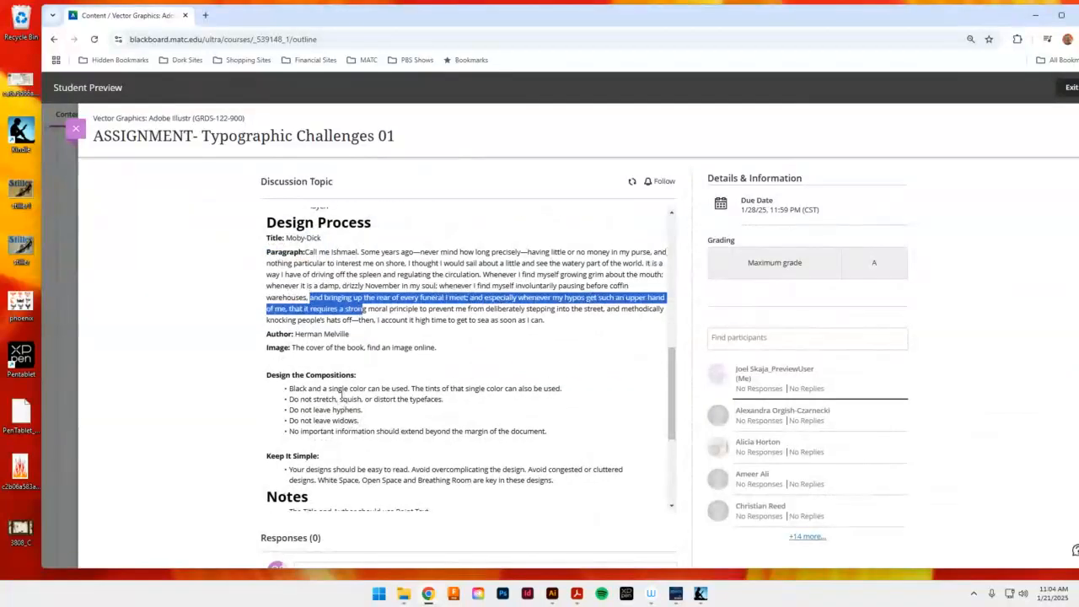
left_click_drag(671, 425, 646, 251)
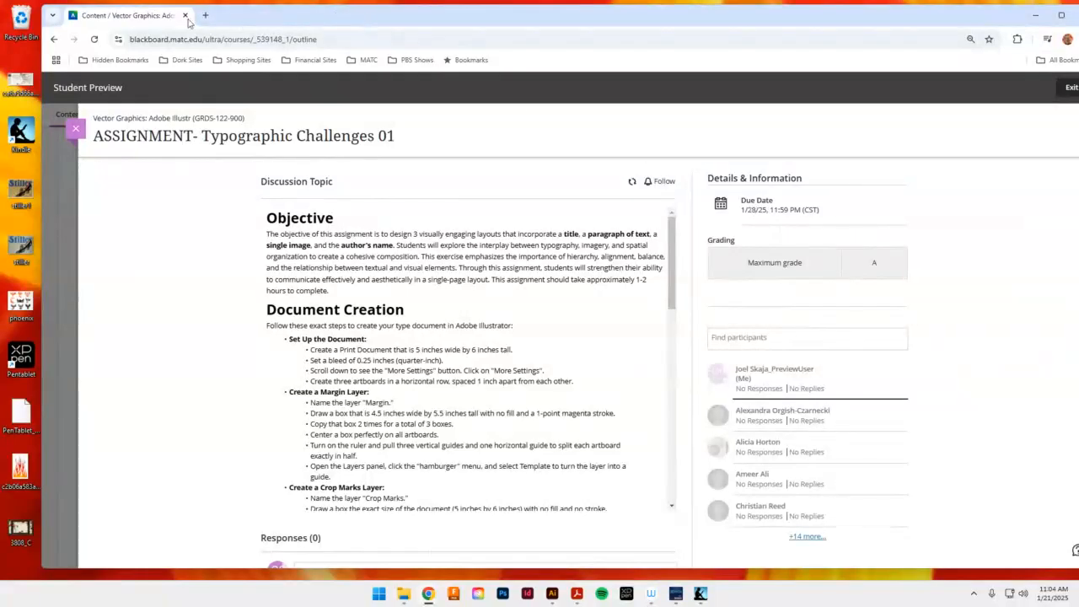
key("super+d")
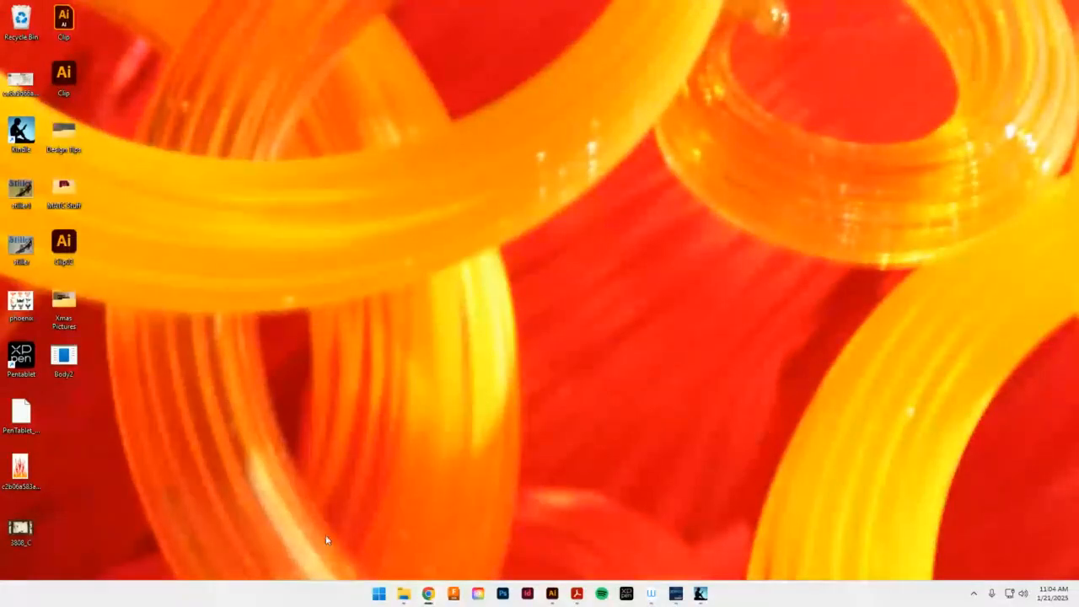
Switch to Illustrator and start a new document from the Print presets with the units set to inches
left_click(552, 595)
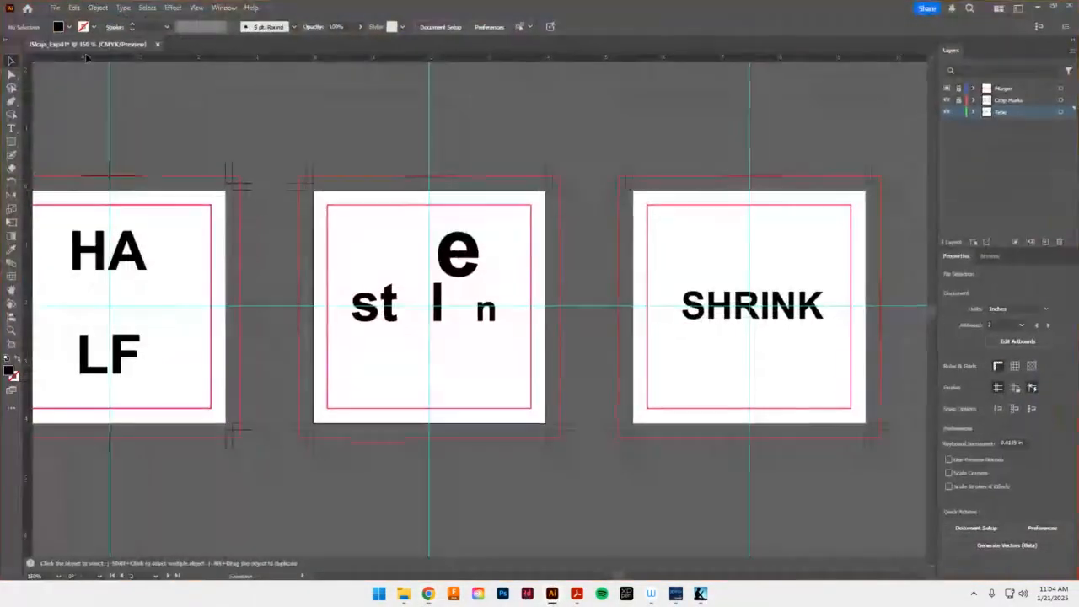
left_click(53, 8)
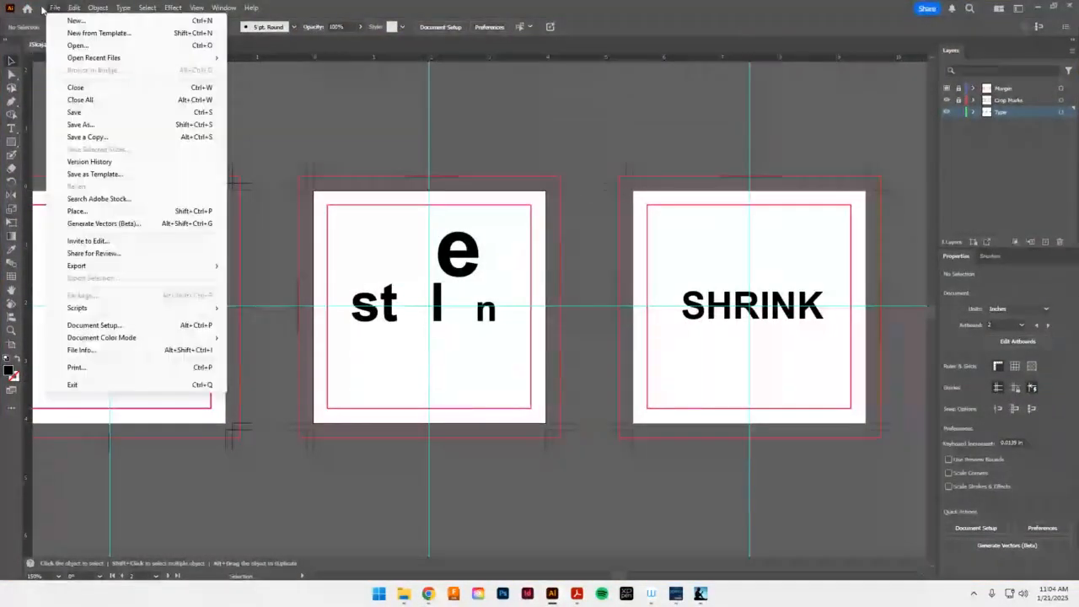
left_click(27, 7)
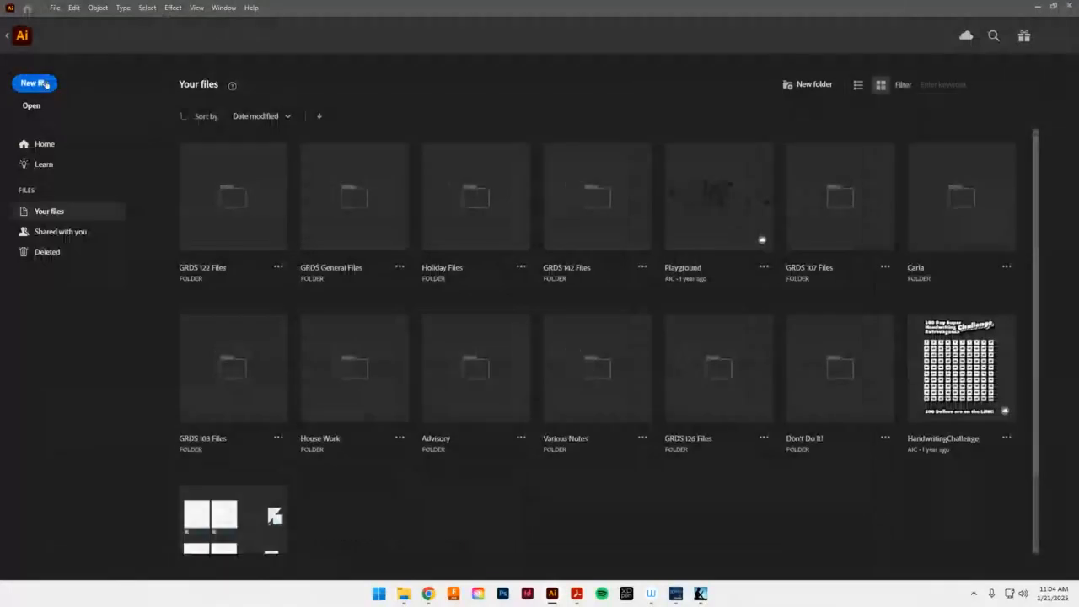
left_click(37, 84)
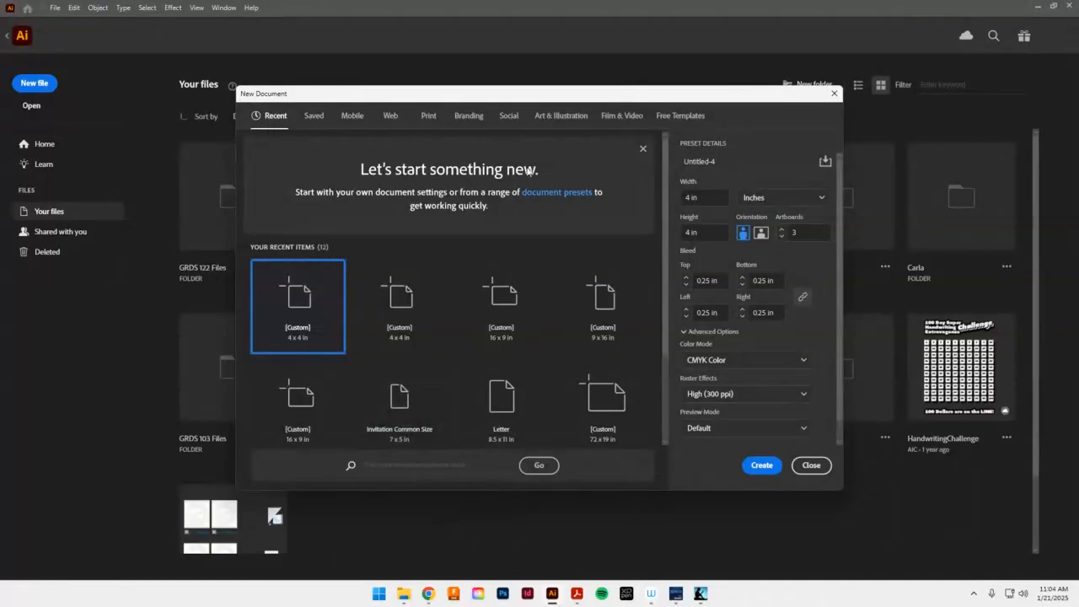
left_click(427, 117)
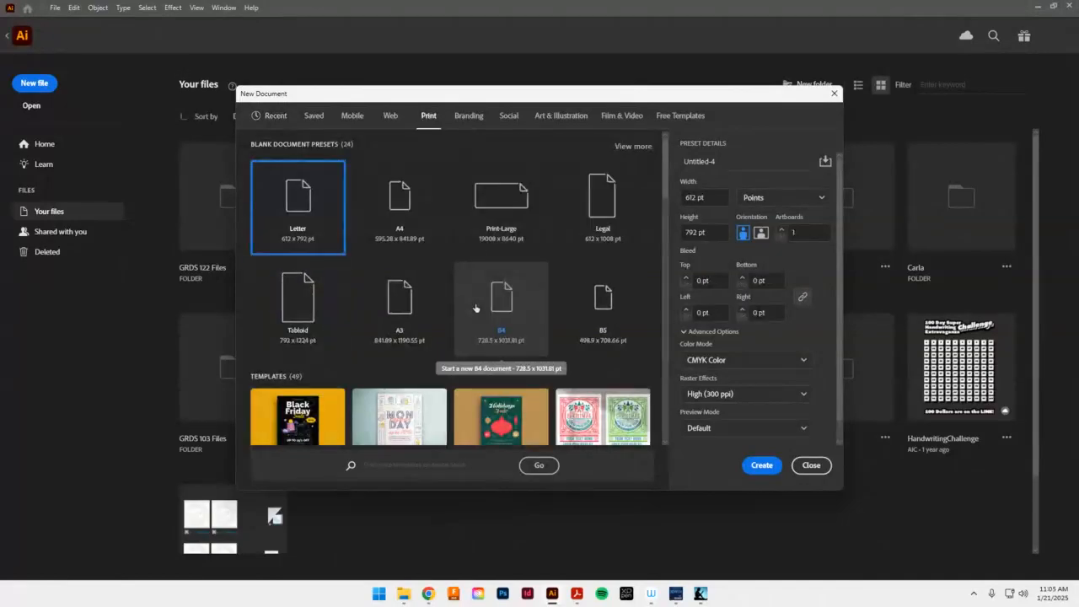
left_click(803, 205)
left_click(763, 272)
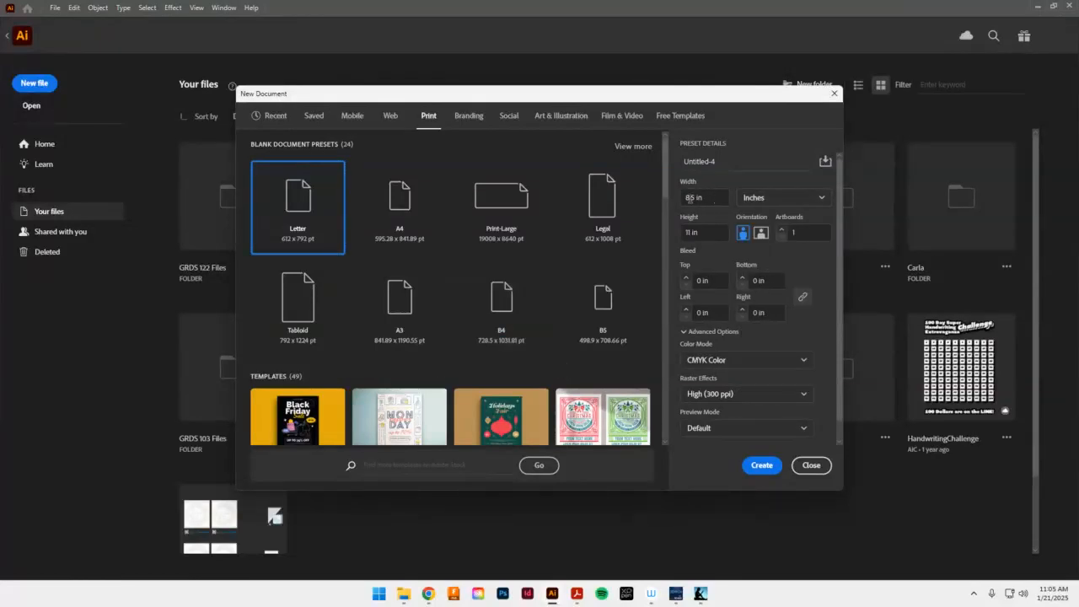
Set the new document to 5 in wide and 6 in high with a 0.25 in bleed on all sides
left_click(689, 198)
type("5")
left_click(708, 232)
type("6")
left_click(721, 280)
type("25")
left_click(772, 282)
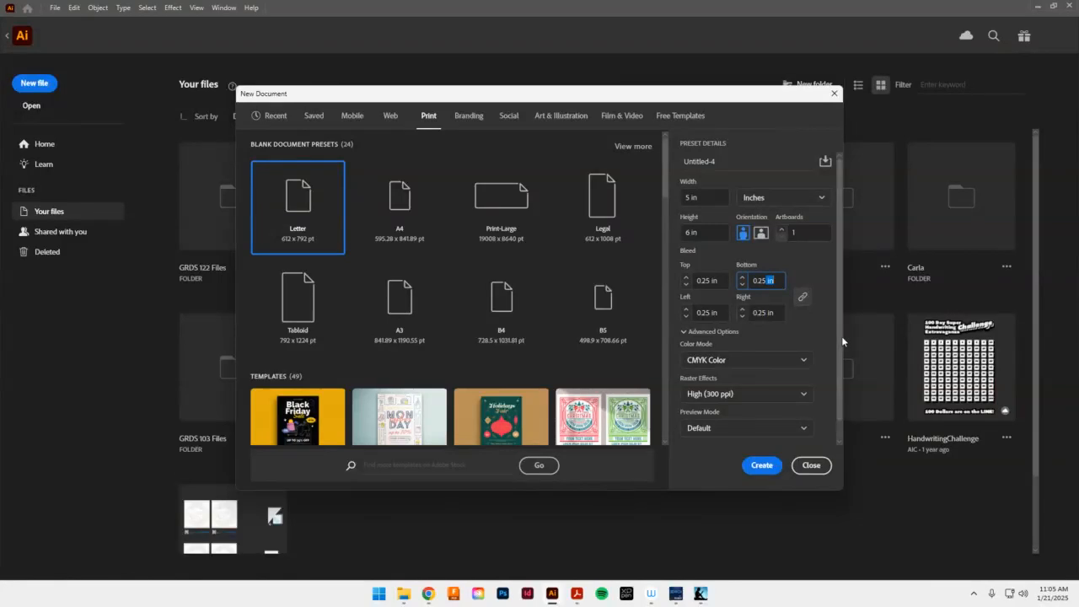
Set three artboards arranged in a single horizontal row with 1 in spacing, and create the document
scroll(840, 346, "down", 1)
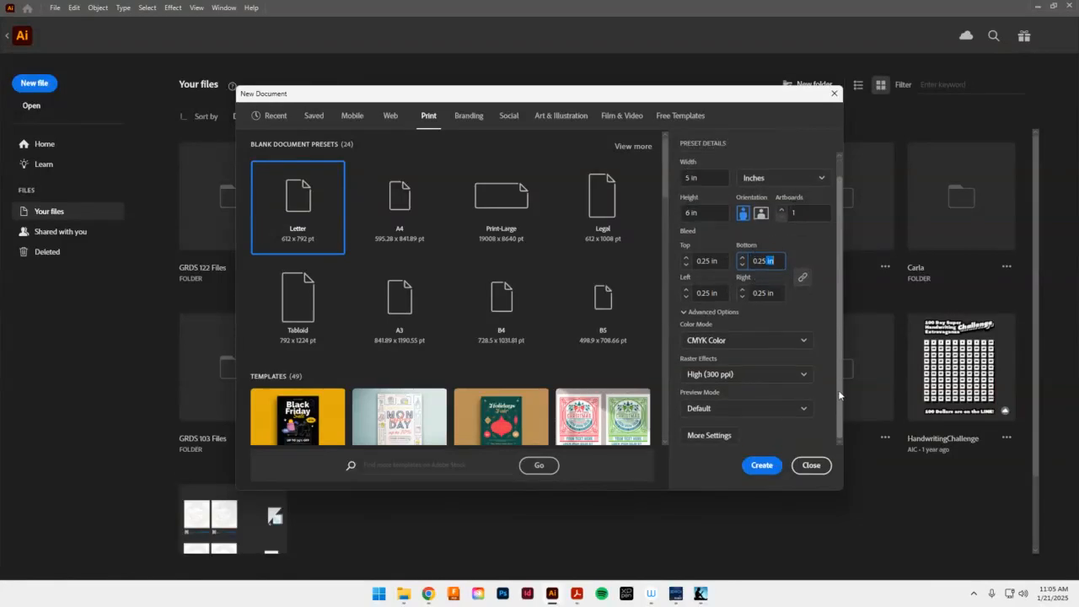
left_click(716, 437)
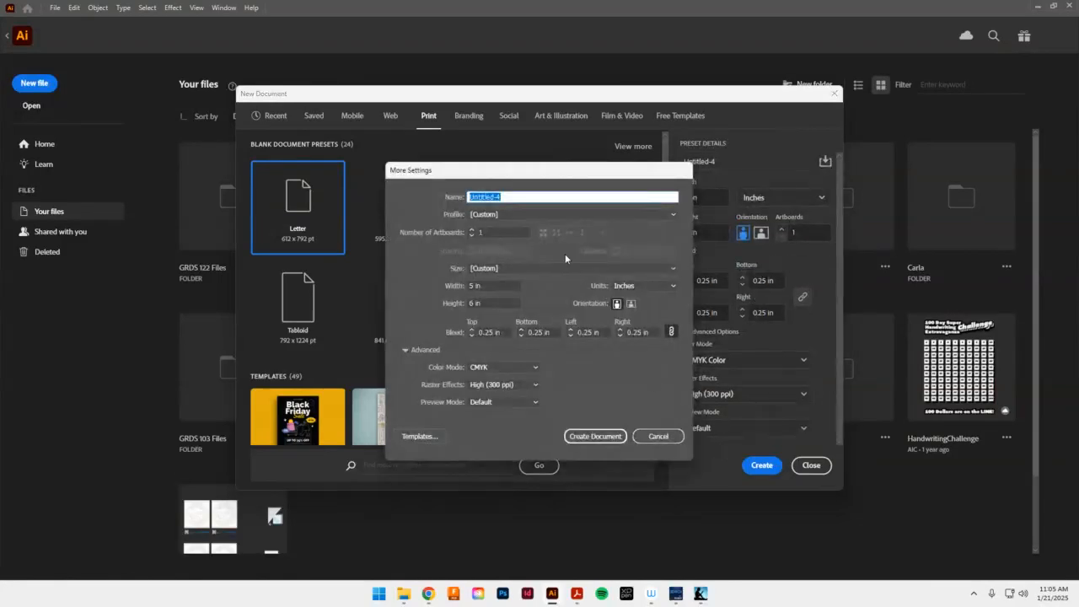
left_click_drag(485, 232, 477, 233)
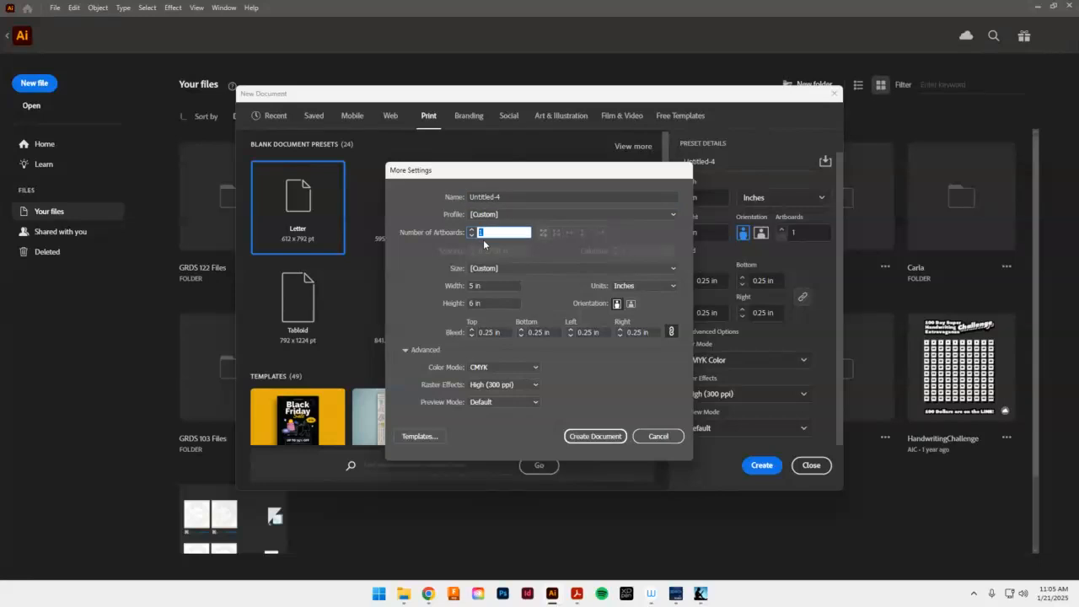
type("3")
left_click(569, 232)
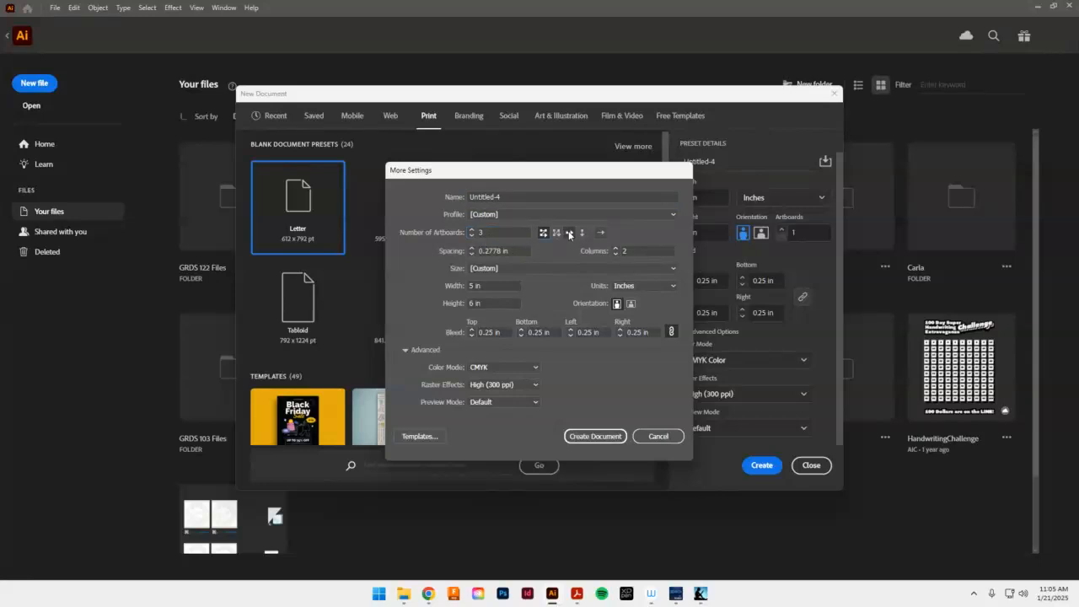
left_click(517, 251)
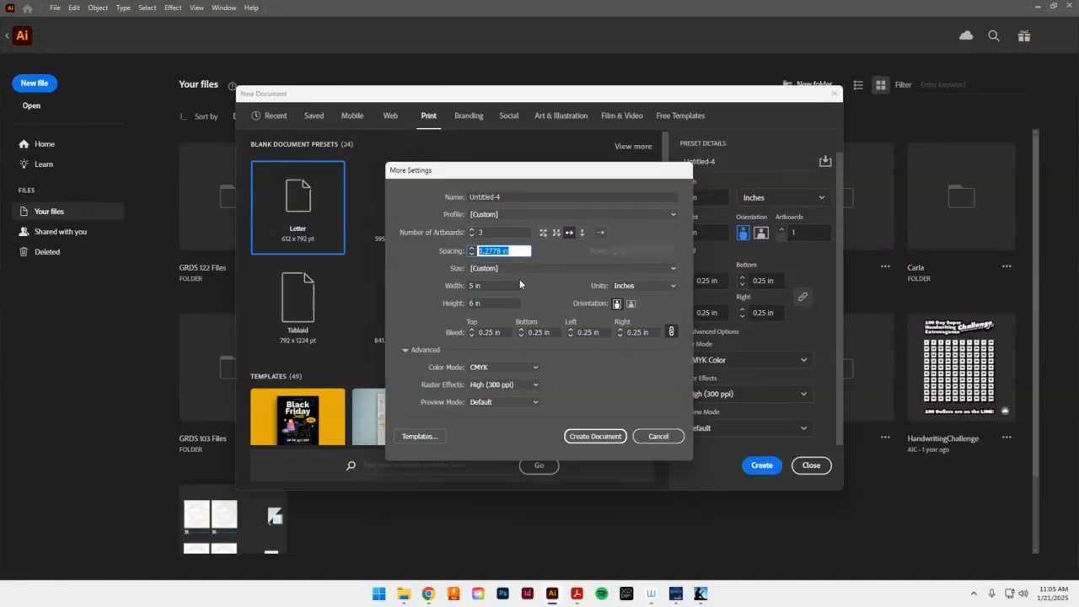
type("1")
left_click(605, 438)
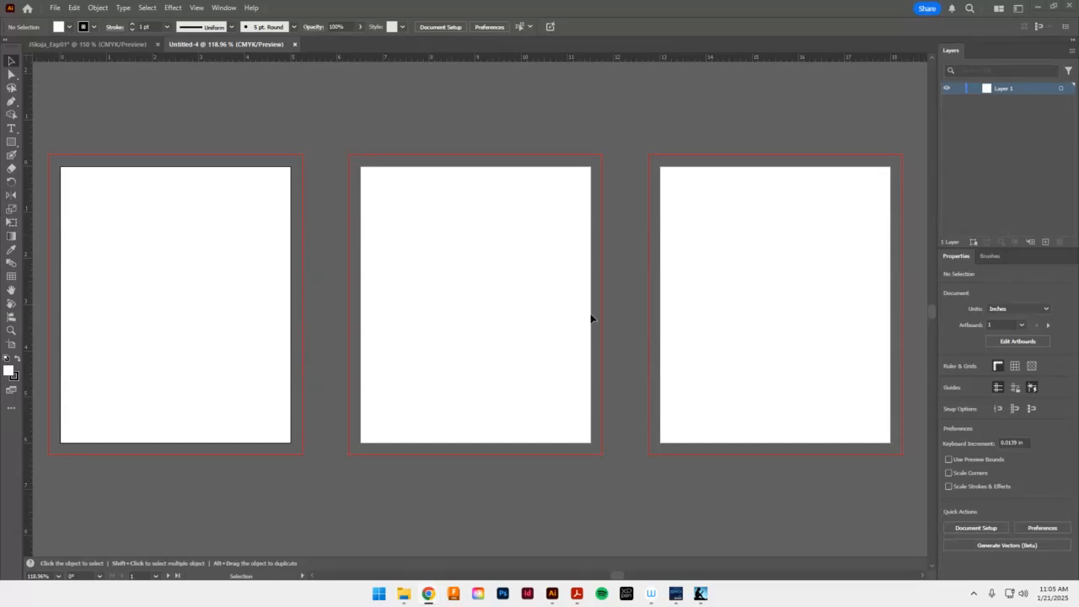
Rename Layer 1 as Margin
left_click(11, 142)
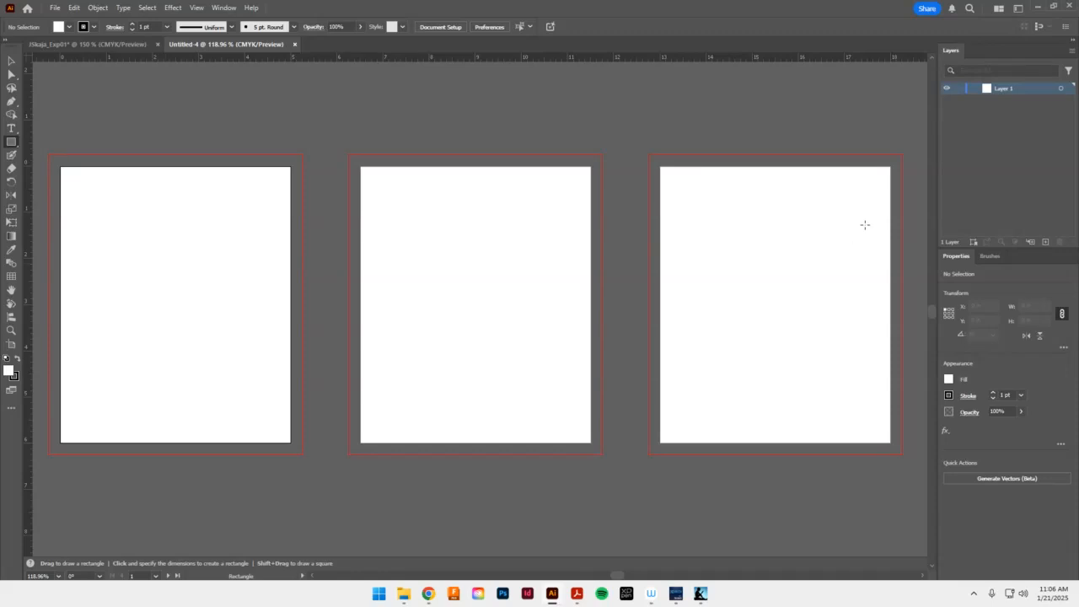
key("v")
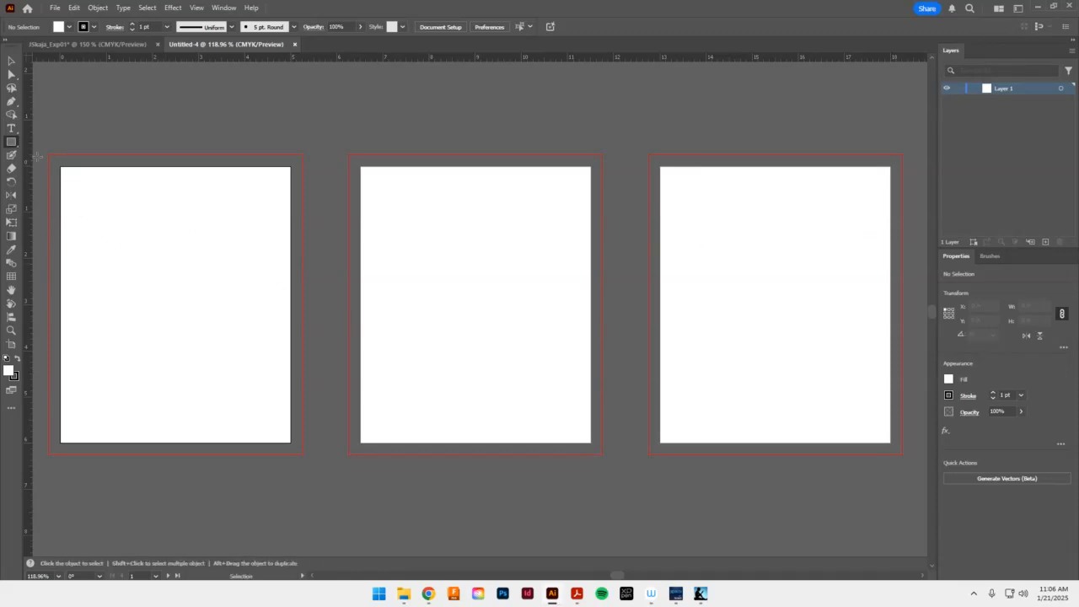
left_click(10, 143)
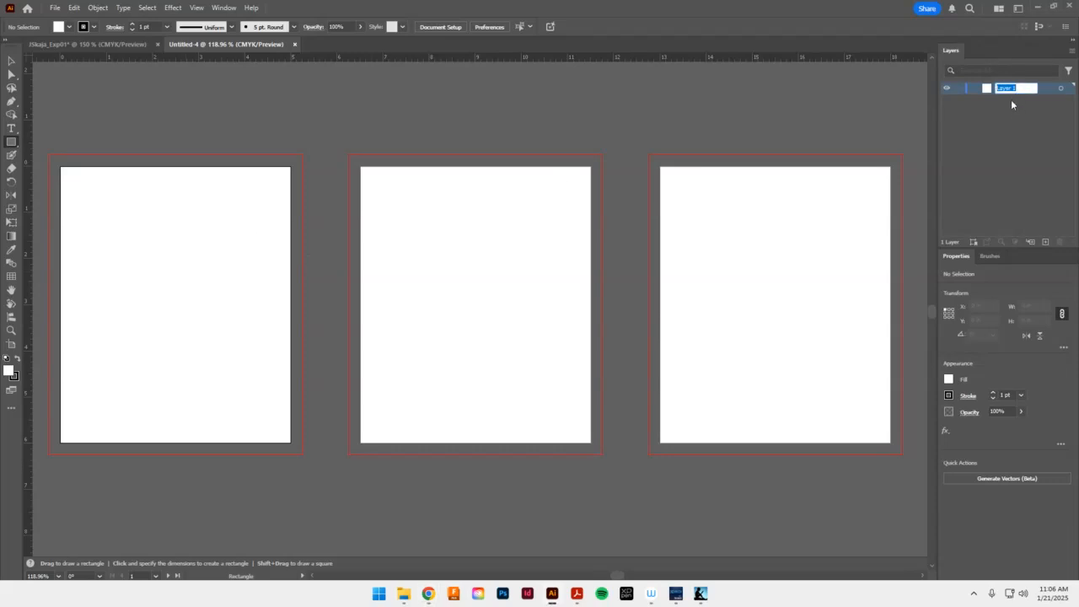
key("Return")
Draw a rectangle about 4.04 by 5.08 in on the first artboard and set its width to 4.5 in
left_click(72, 184)
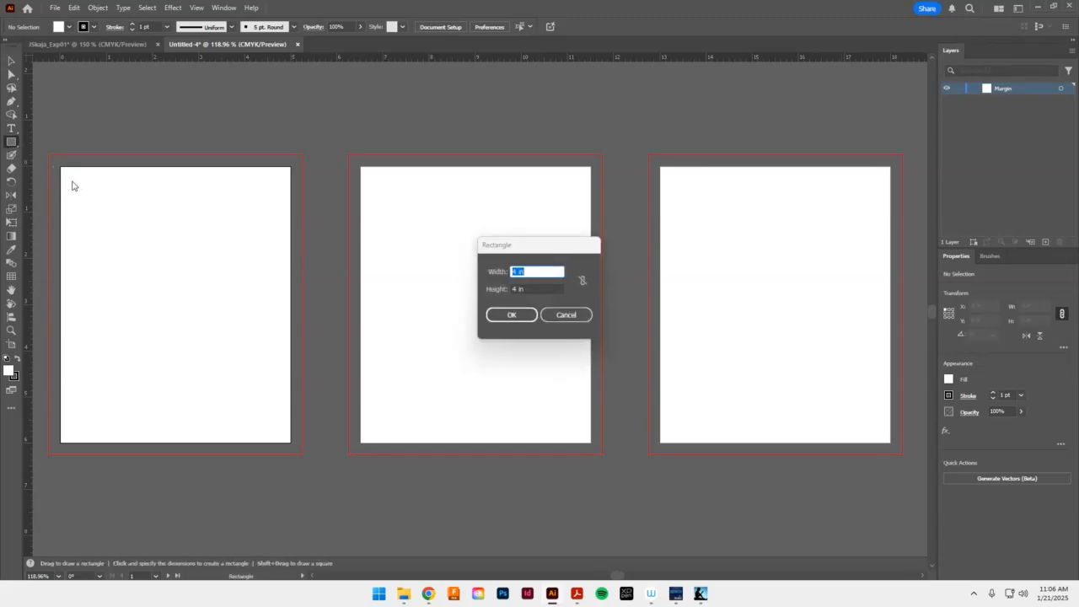
left_click(563, 313)
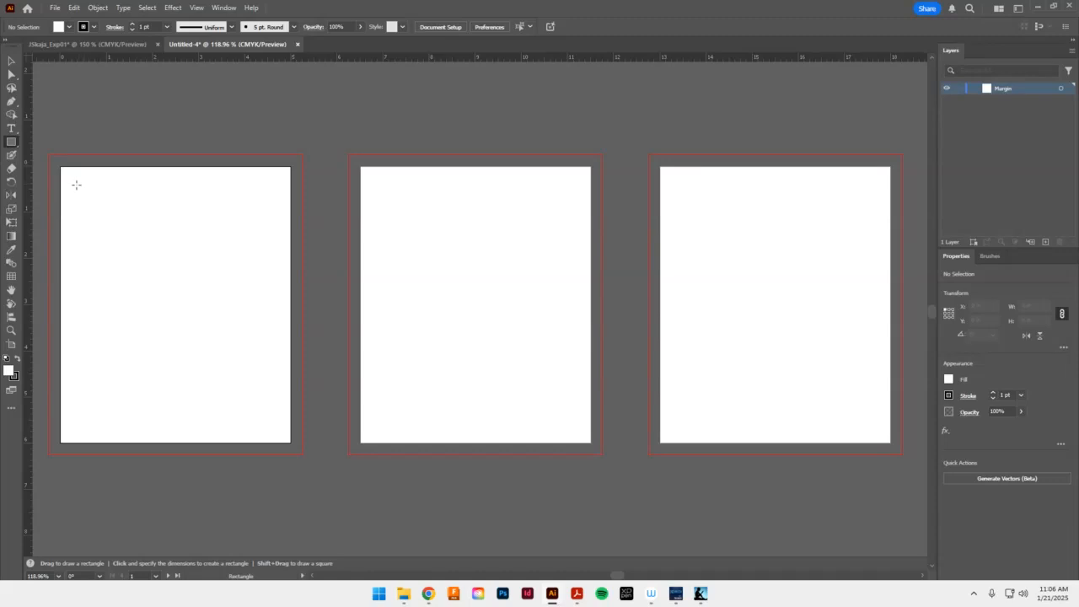
left_click_drag(76, 184, 262, 418)
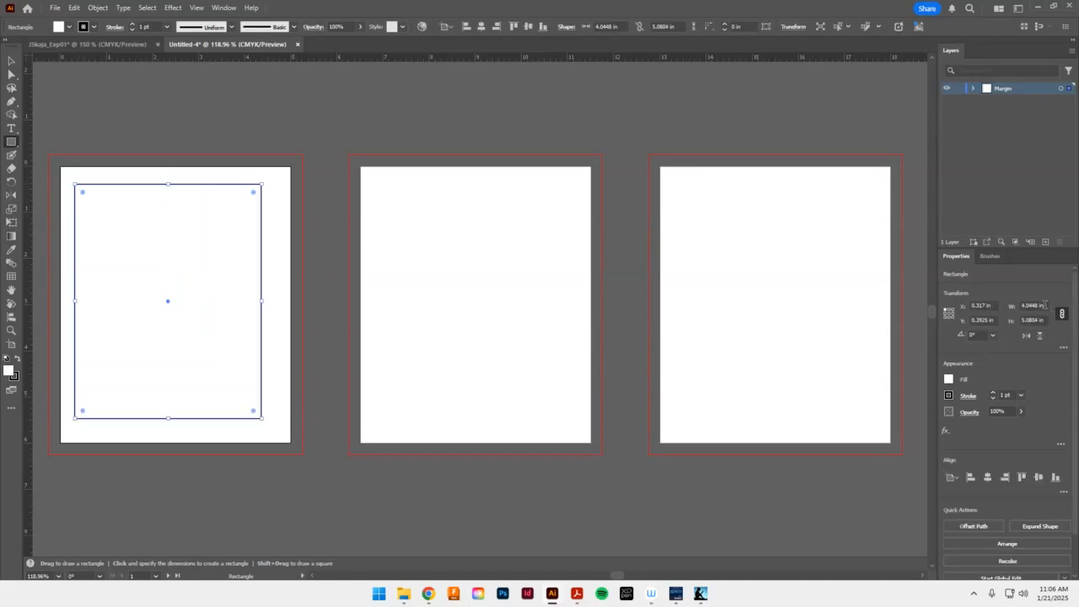
left_click_drag(1044, 304, 1013, 314)
type("4.5")
key("Tab")
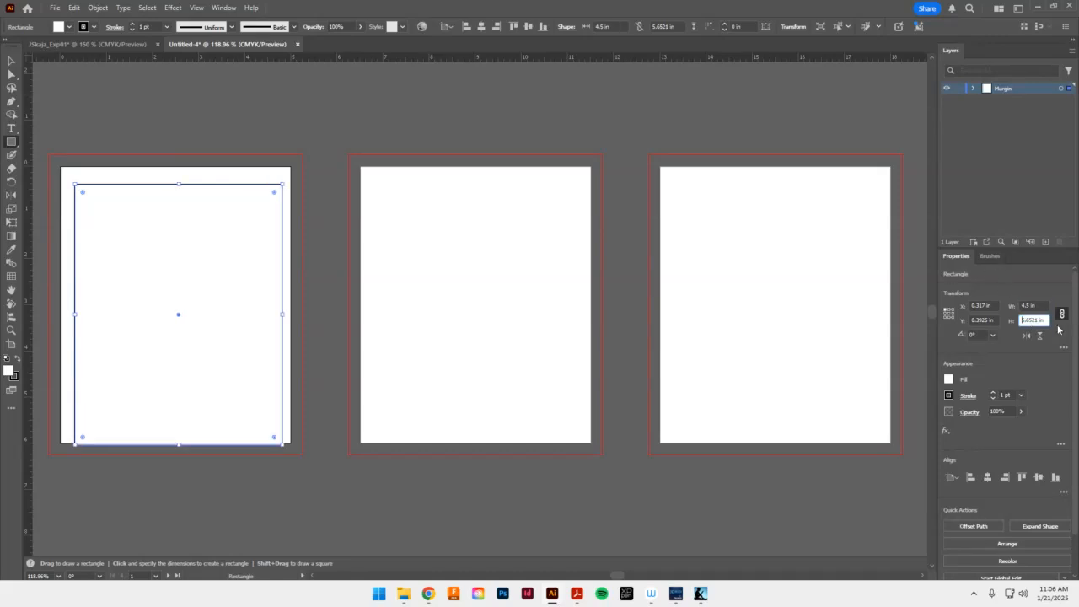
Try a 5 in width on the rectangle with proportions constrained, and return the width to 4.5 in
left_click_drag(1042, 320, 997, 321)
left_click(1062, 315)
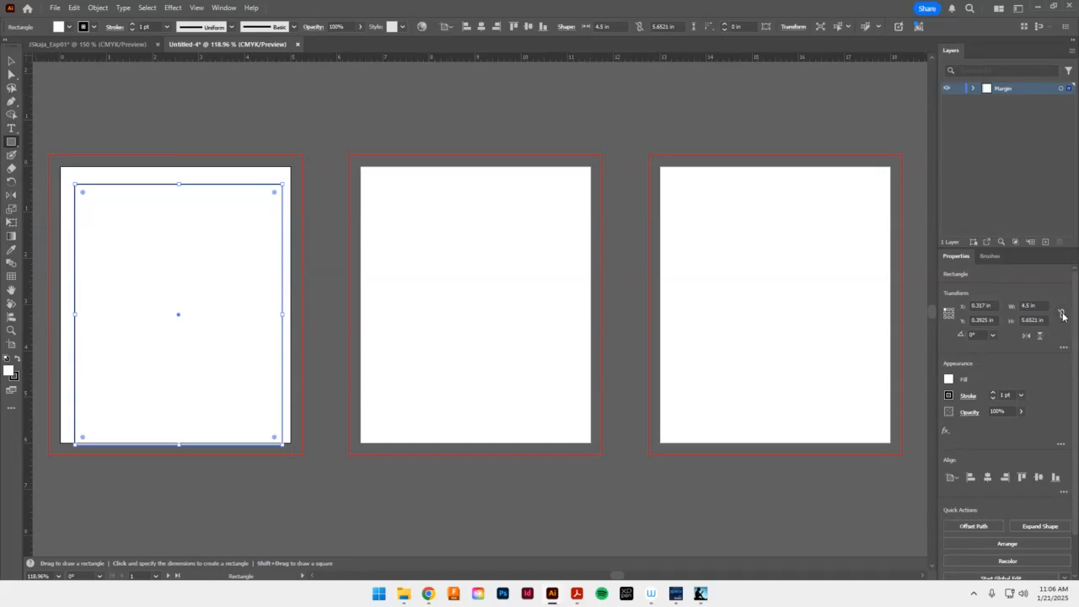
left_click(1064, 316)
left_click(1021, 306)
type("5")
key("Tab")
left_click(1028, 307)
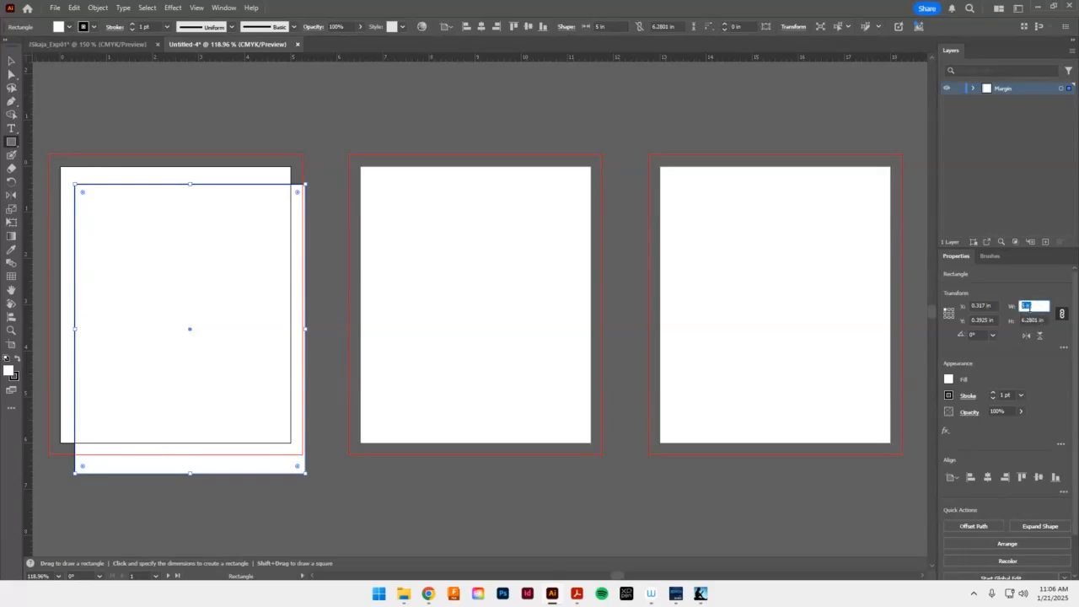
type("4.5")
Unlink the rectangle's width and height proportions and set its height to 5.5 in
left_click(1062, 313)
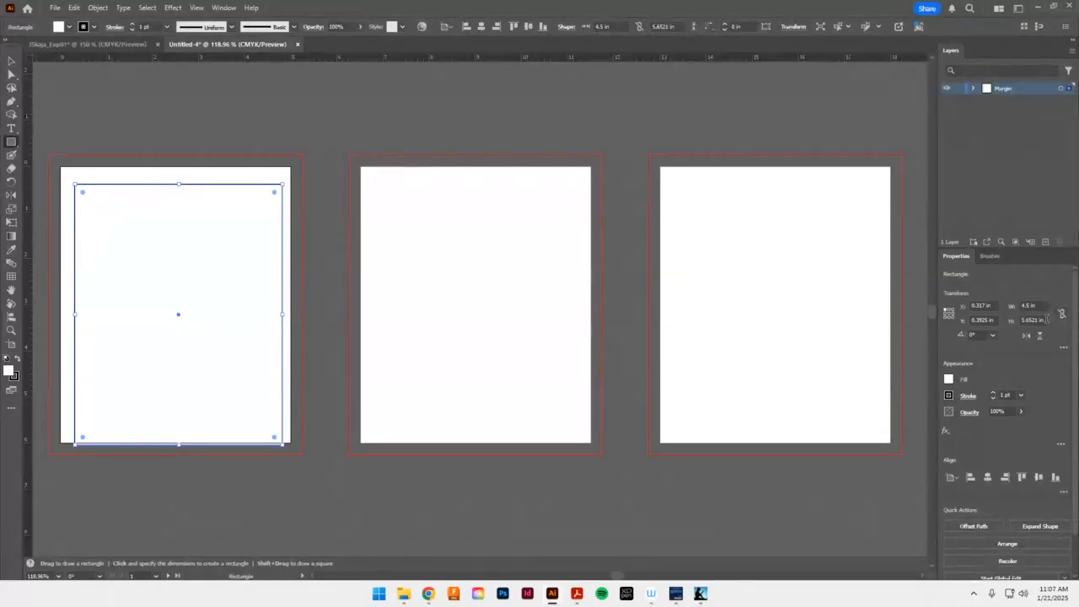
left_click(1035, 321)
type("5.5")
key("Return")
Center the 4.5 by 5.5 in rectangle horizontally and vertically on the first artboard
left_click(13, 62)
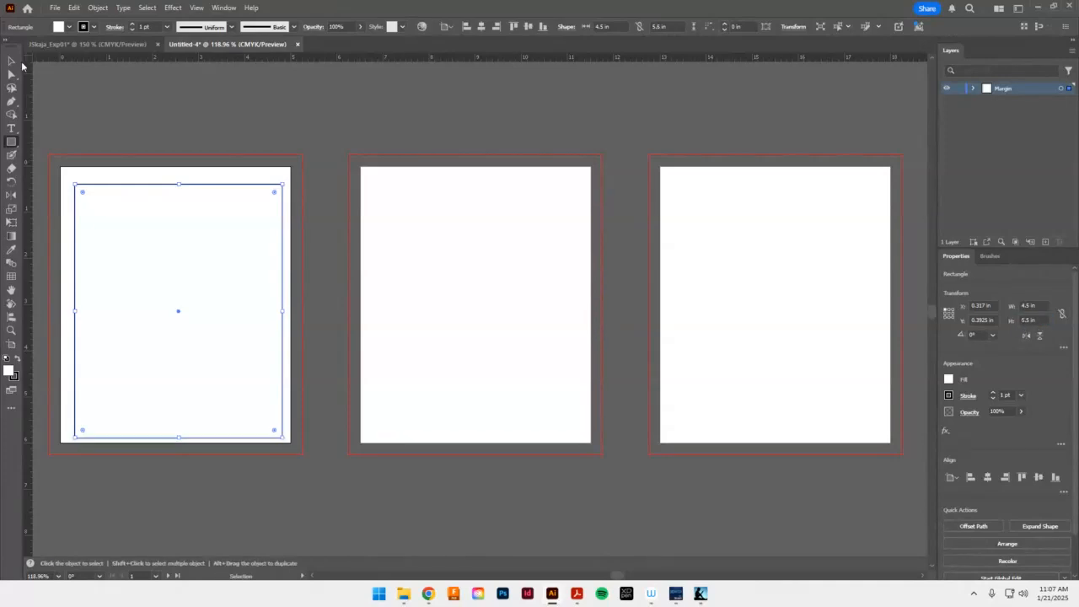
left_click_drag(211, 132, 162, 232)
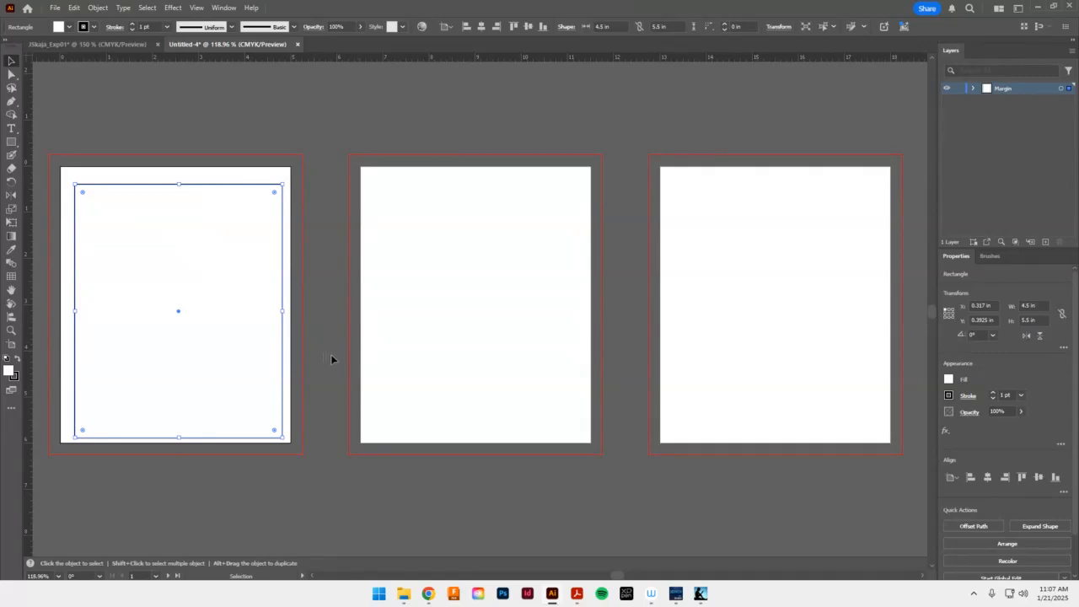
left_click(987, 477)
left_click(1040, 478)
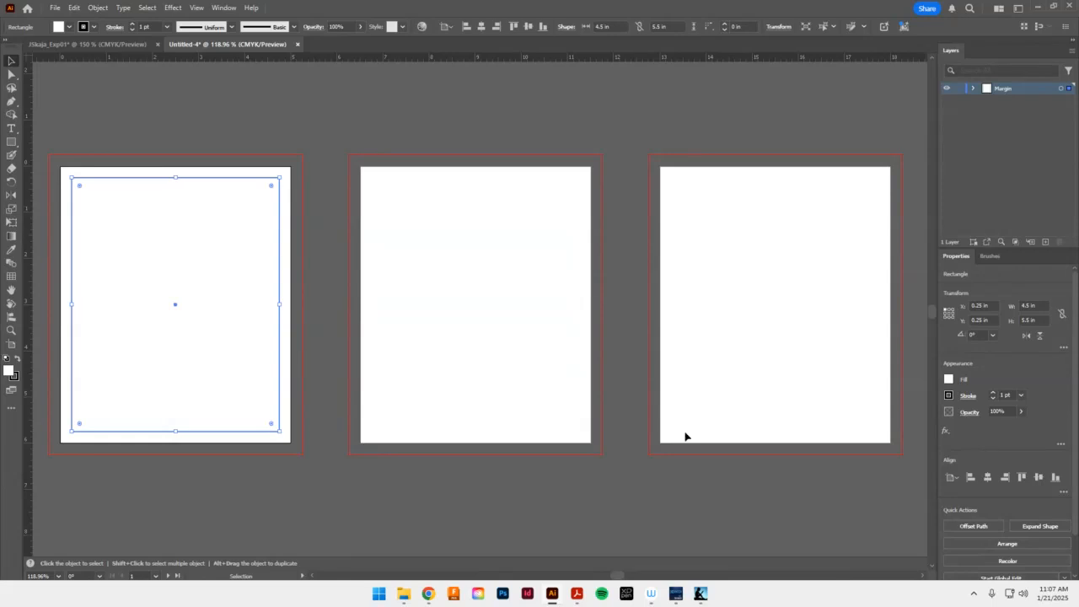
Remove the margin rectangle's fill and give it a magenta stroke
left_click(950, 381)
left_click(826, 419)
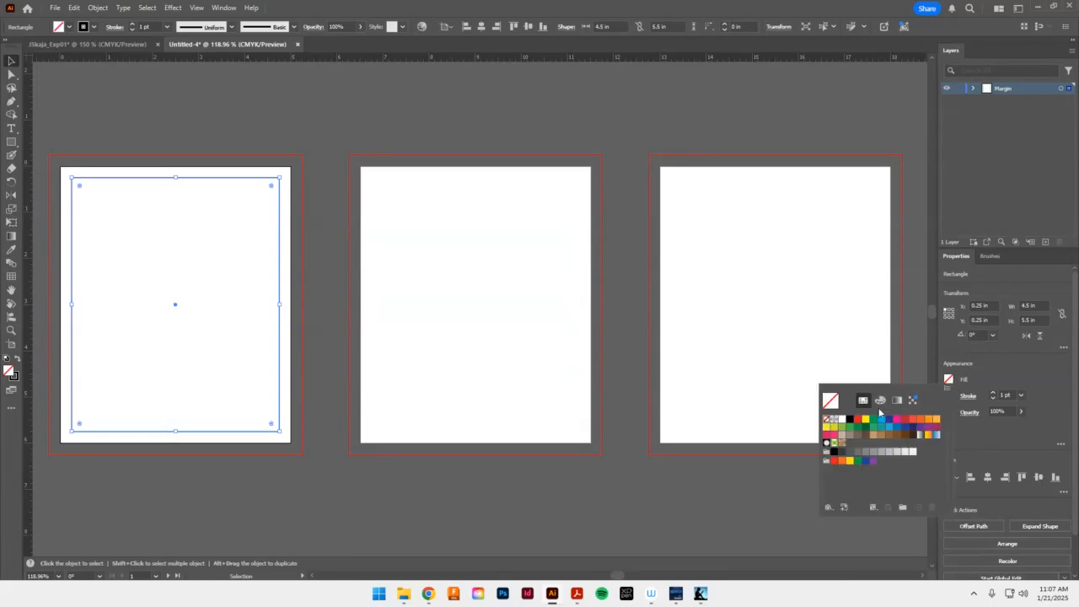
left_click(949, 395)
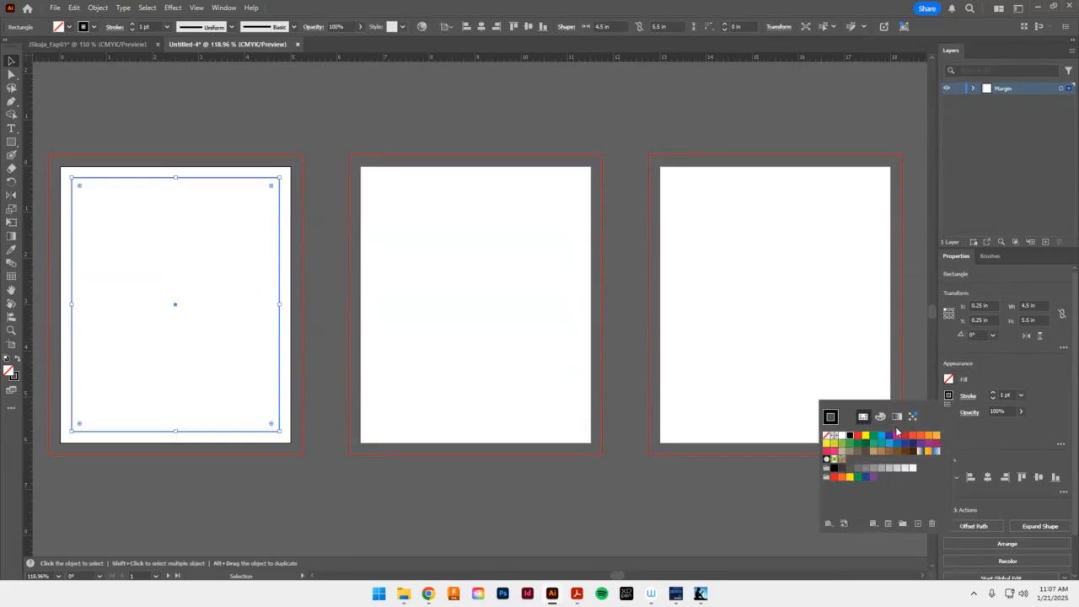
left_click(897, 435)
left_click(332, 117)
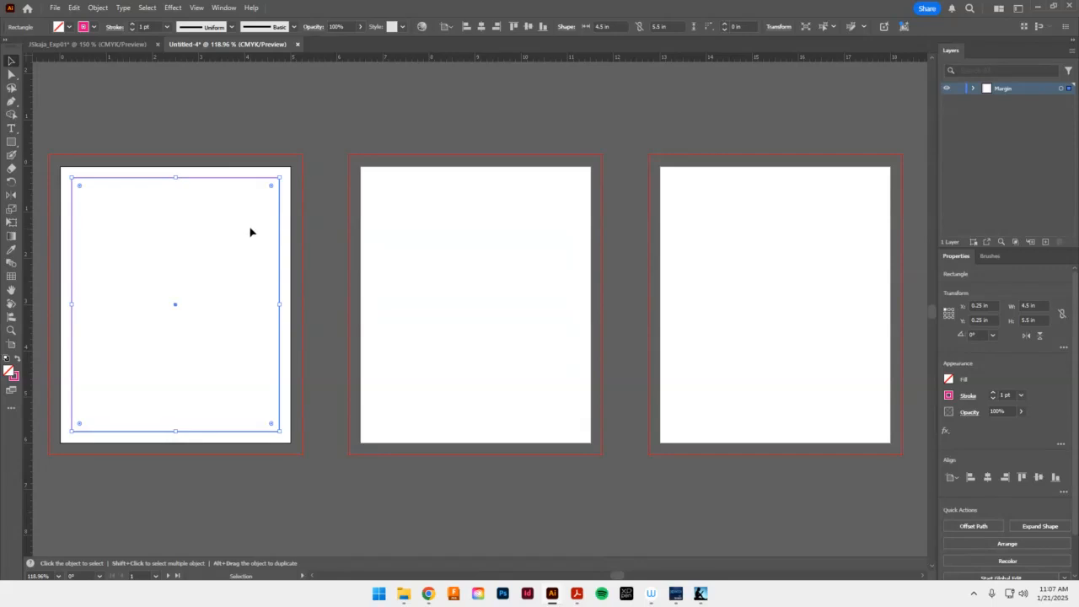
Replace the first artboard's margin rectangle with copies pasted in the same position on all artboards
key("a")
key("v")
left_click(73, 11)
left_click(73, 10)
left_click(73, 10)
left_click(119, 124)
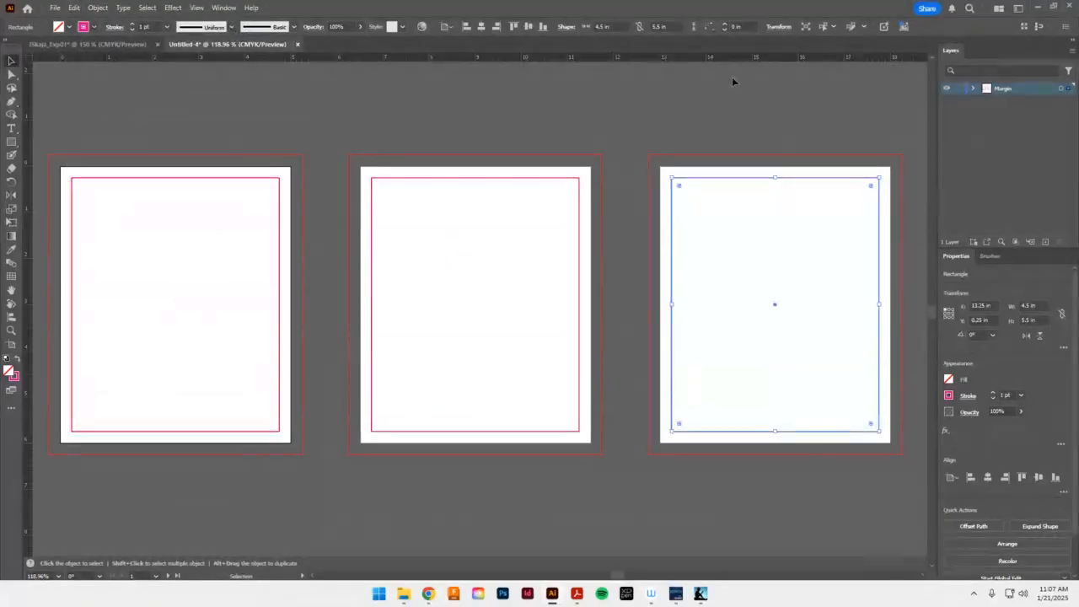
Place a horizontal guide through the centers of the margin boxes and a vertical guide through the center of each box
left_click_drag(631, 56, 650, 121)
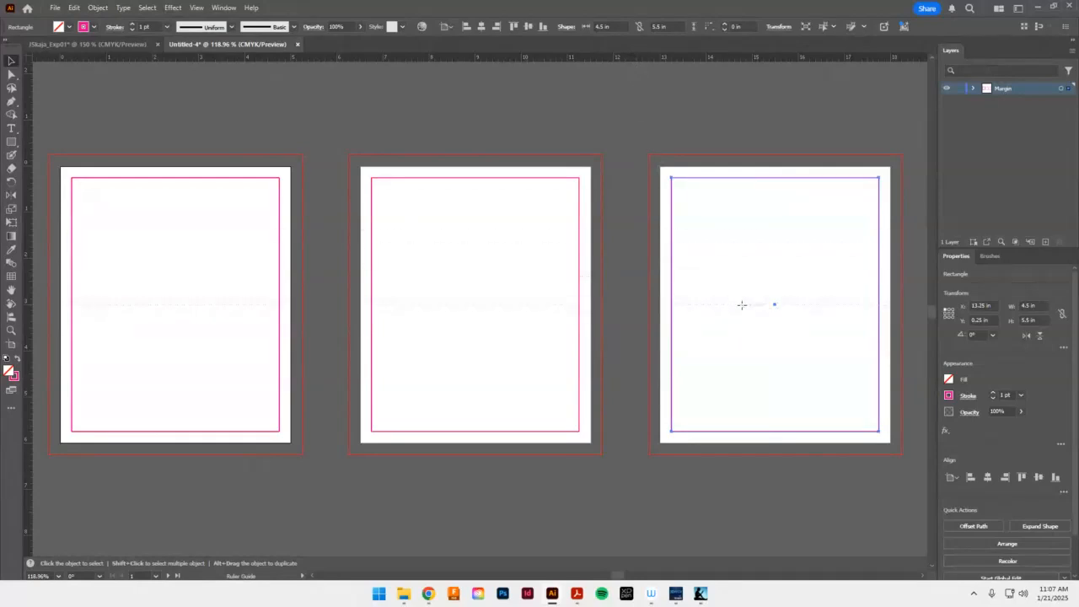
left_click_drag(740, 305, 735, 307)
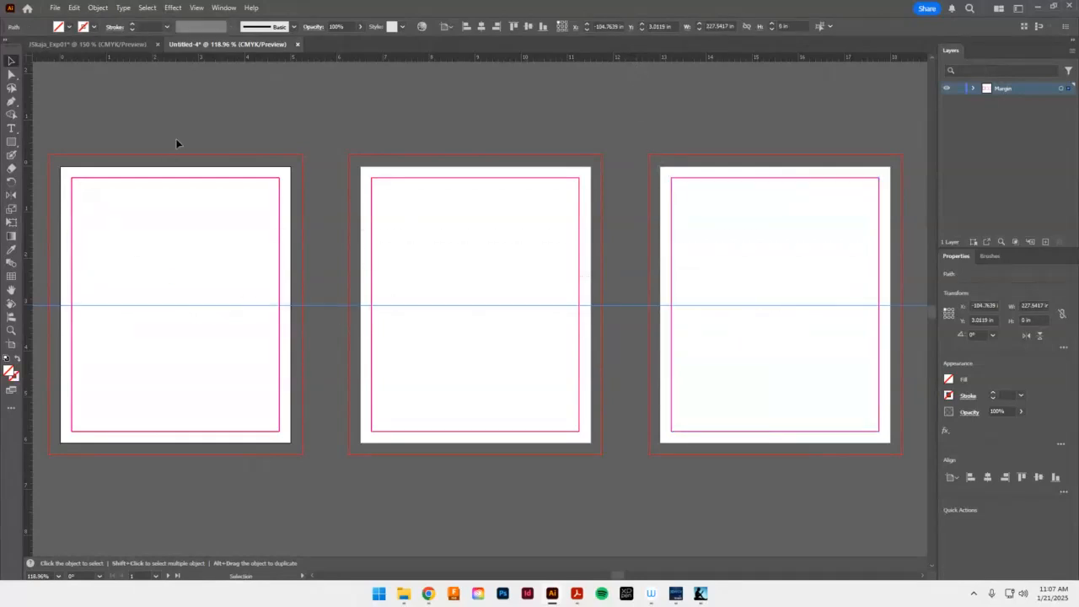
mouse_move(30, 218)
left_mouse_down()
mouse_move(41, 217)
mouse_move(26, 216)
left_mouse_up()
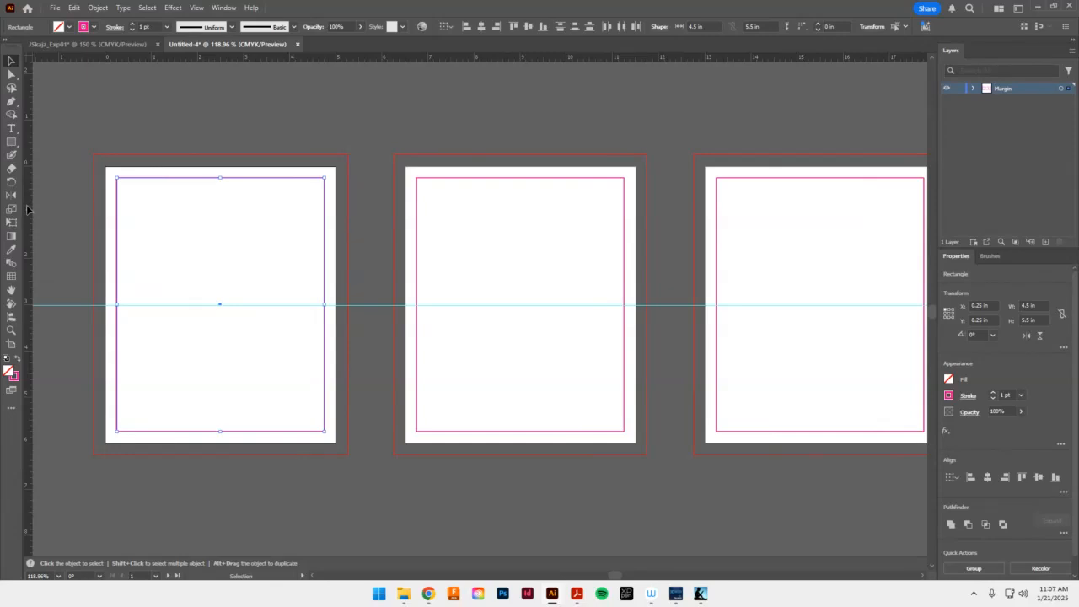
left_click_drag(27, 209, 221, 209)
left_click(532, 178)
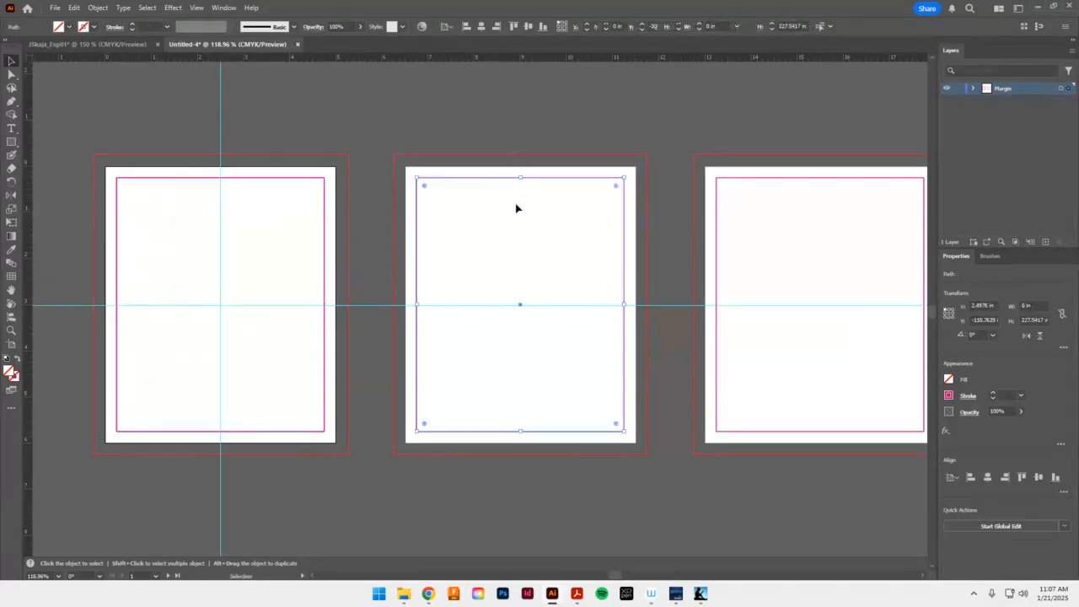
left_click_drag(27, 195, 521, 218)
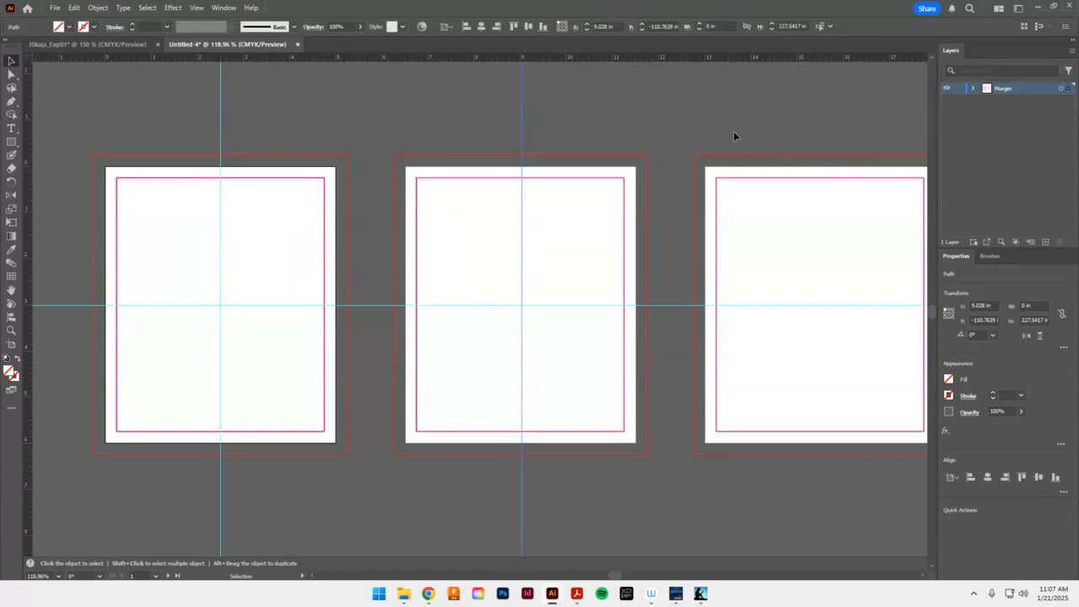
left_click(732, 177)
left_click_drag(28, 216, 822, 244)
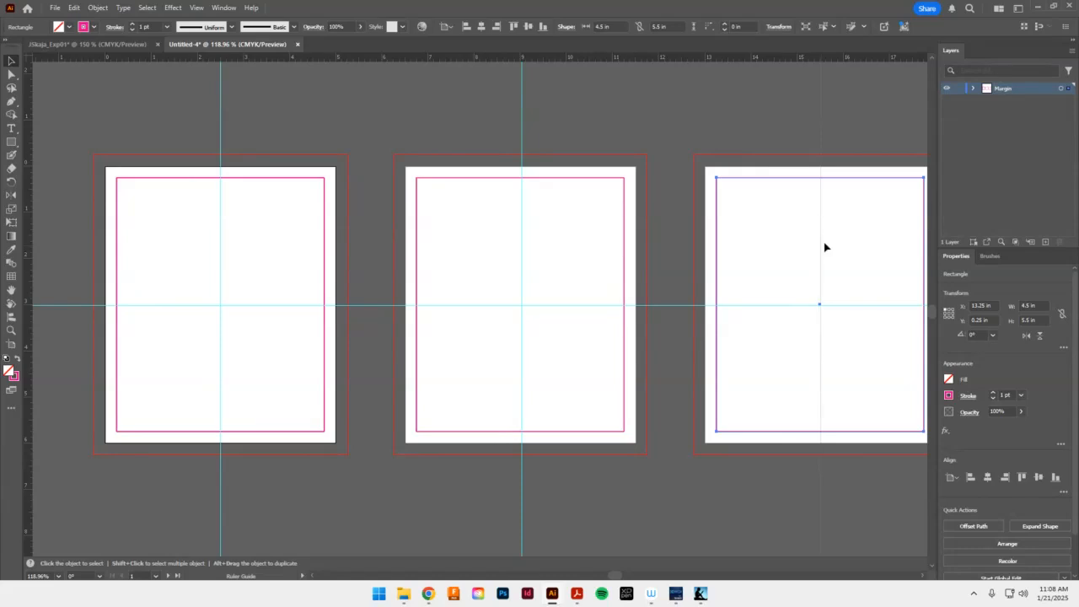
Lock the Margin layer and make it a template layer
left_click(957, 89)
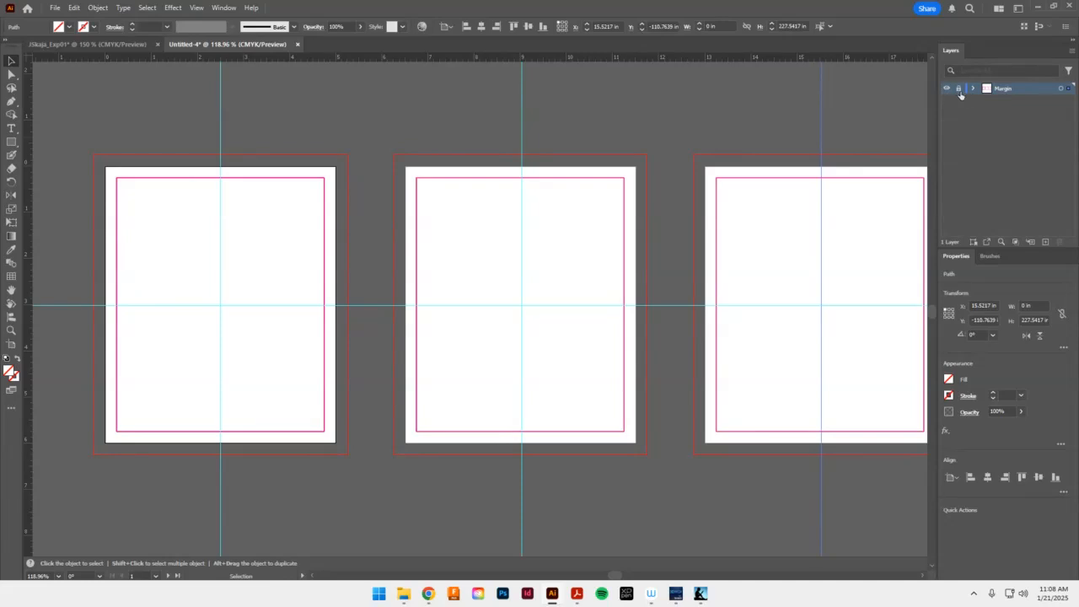
left_click(1072, 54)
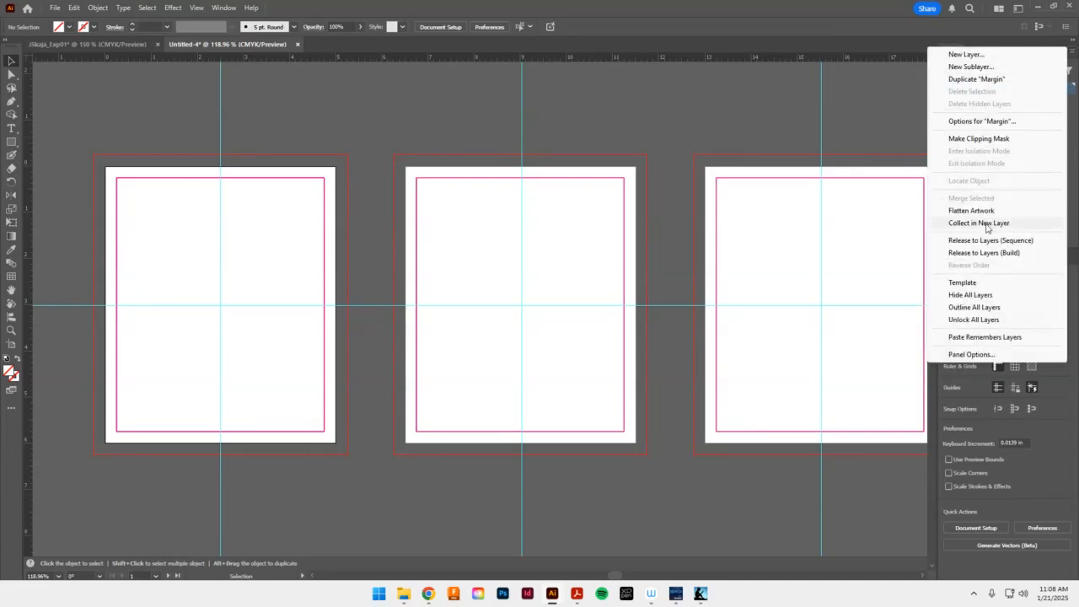
left_click(985, 285)
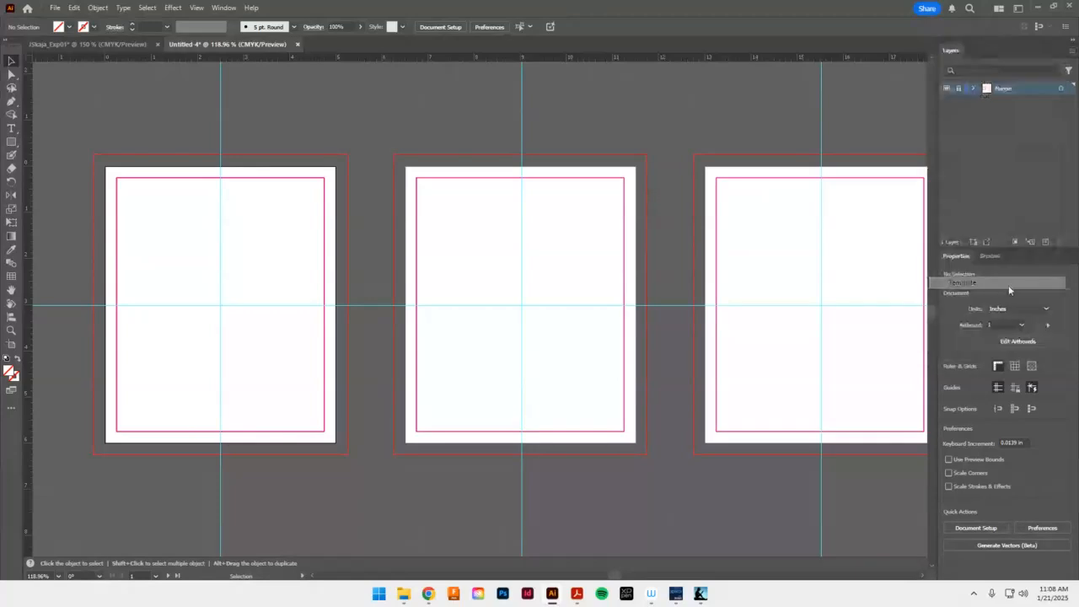
Add a layer named Crop Marks below Margin and draw a 5 by 6 in rectangle covering the first artboard
left_click(1047, 243)
left_click_drag(1024, 85, 1034, 106)
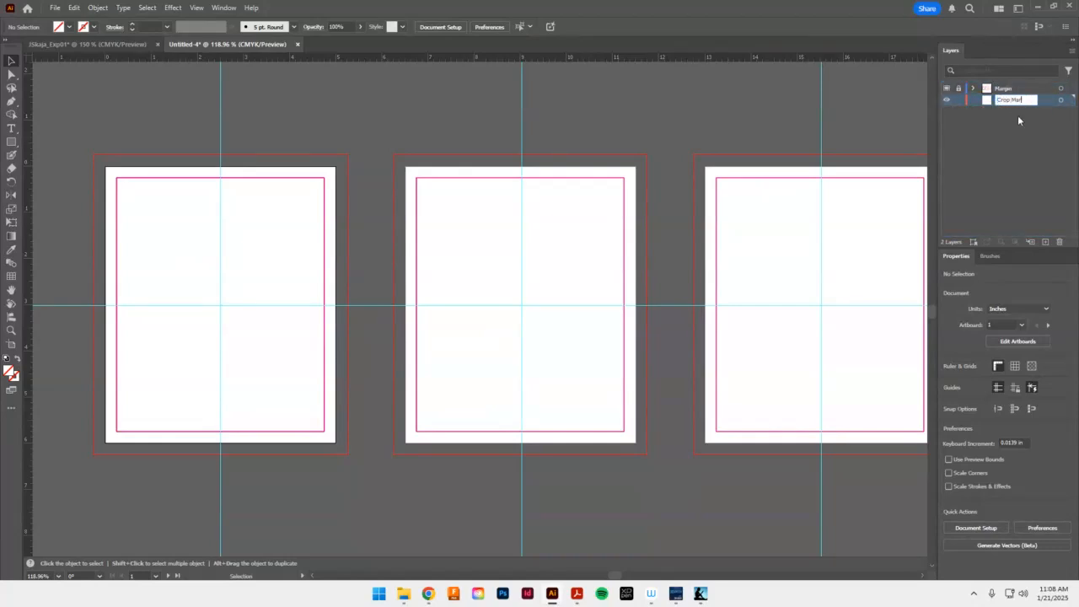
left_click(11, 142)
left_click_drag(105, 166, 336, 441)
left_click(11, 60)
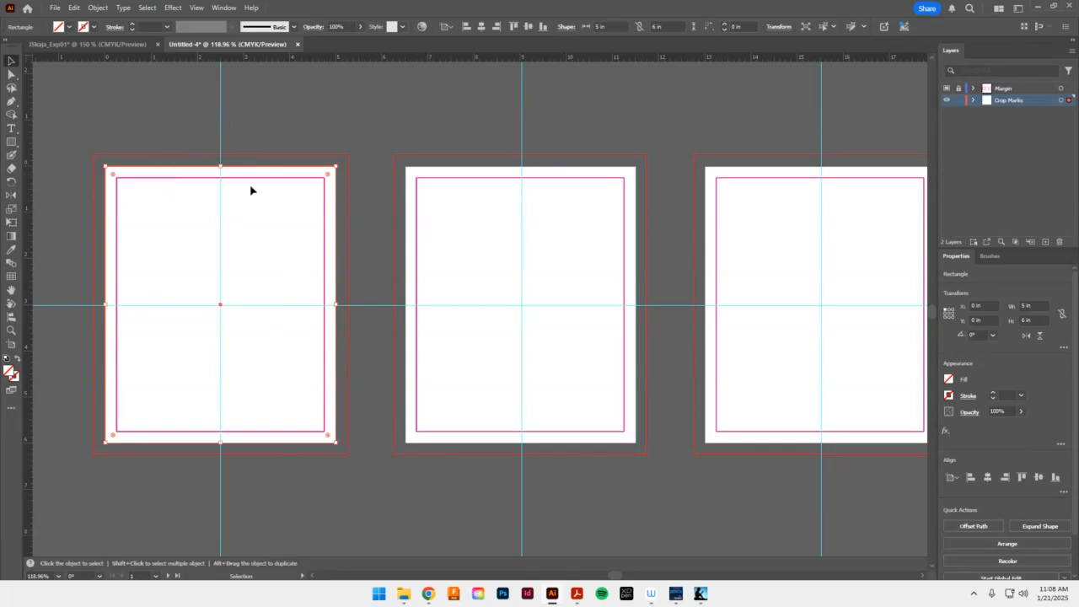
Paste the 5 by 6 in rectangle on all artboards and check the copies
left_click(98, 8)
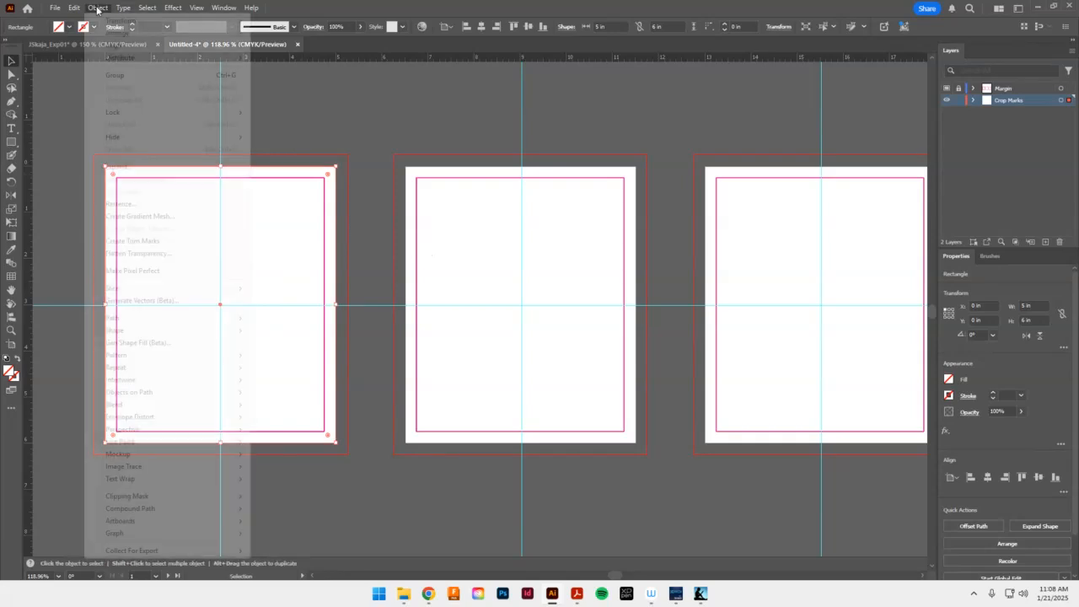
mouse_move(73, 8)
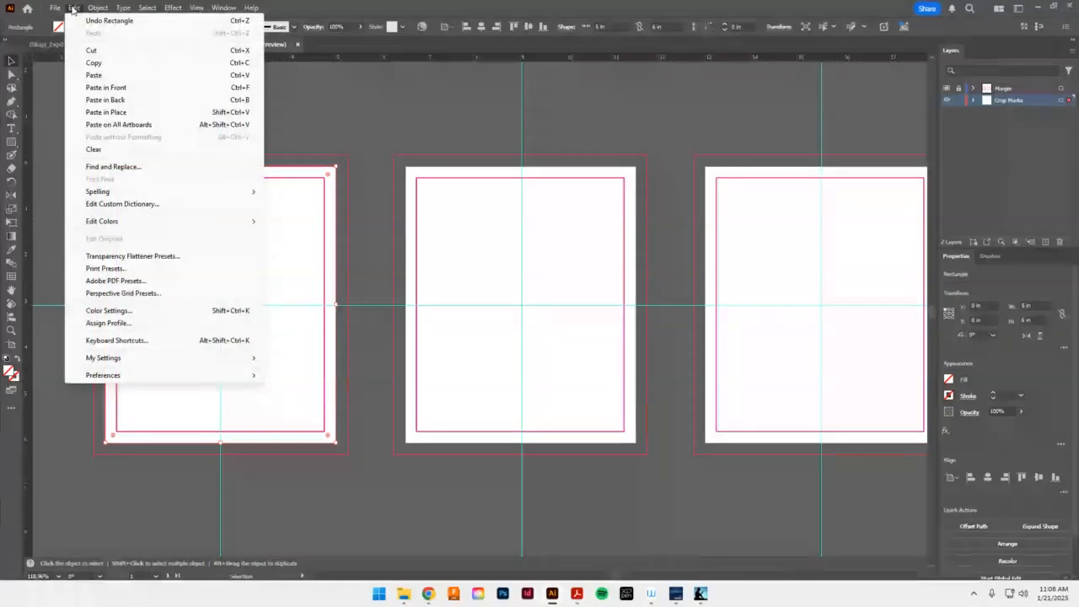
left_click(160, 124)
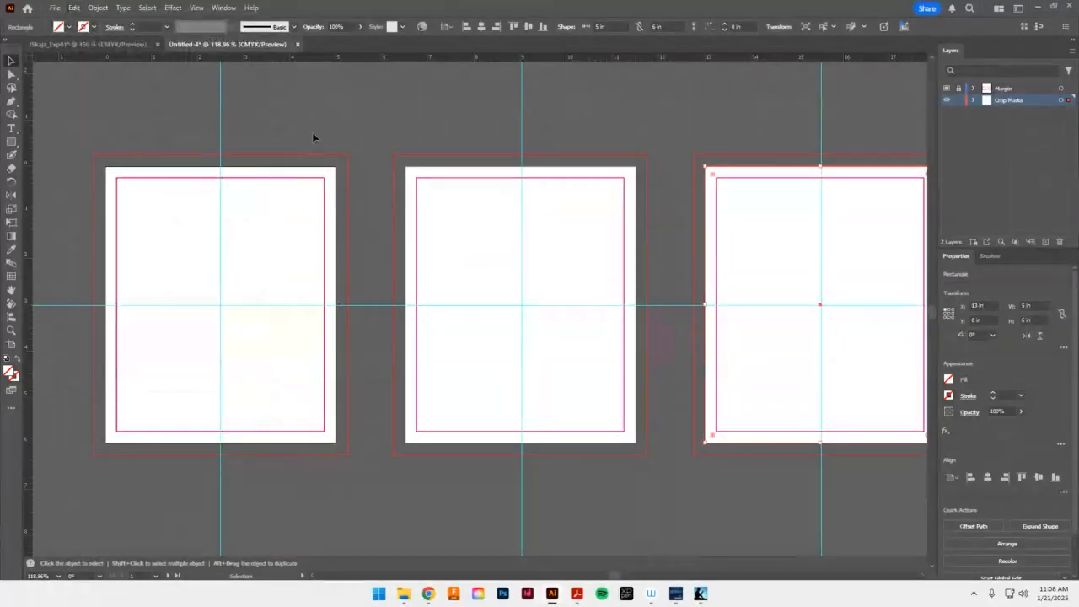
left_click(284, 174)
left_click(436, 171)
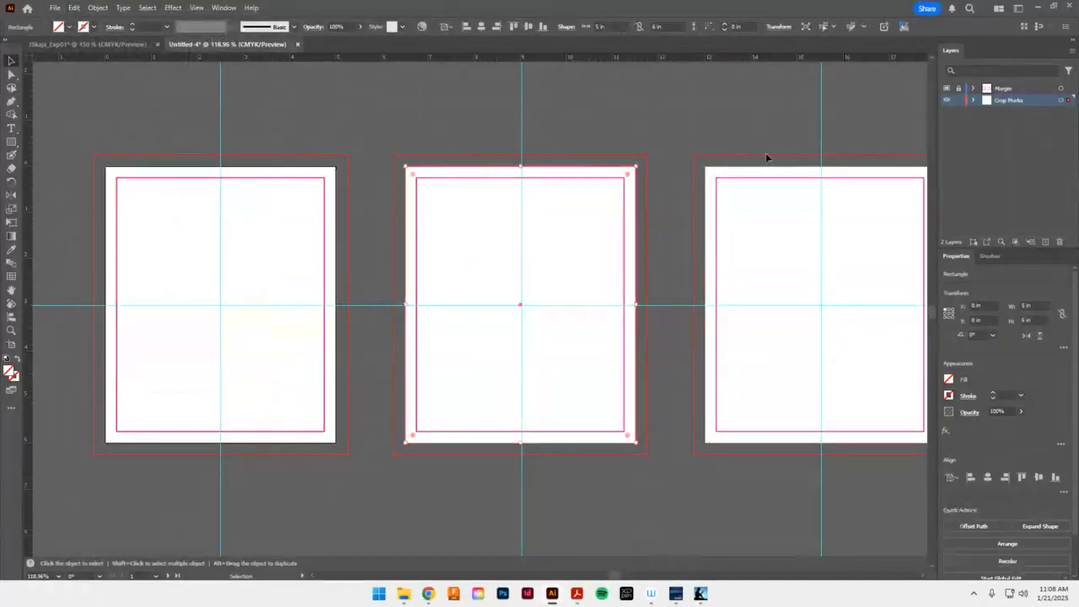
left_click(727, 174)
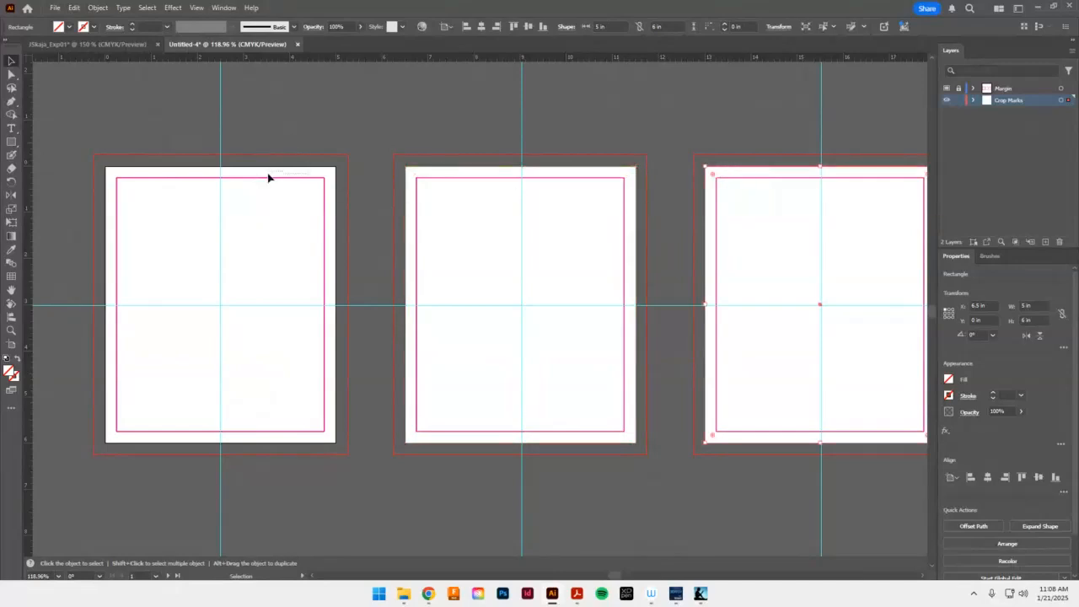
Apply the Crop Marks effect to the 5 by 6 in rectangle on each of the three artboards and lock the Crop Marks layer
left_click(269, 177)
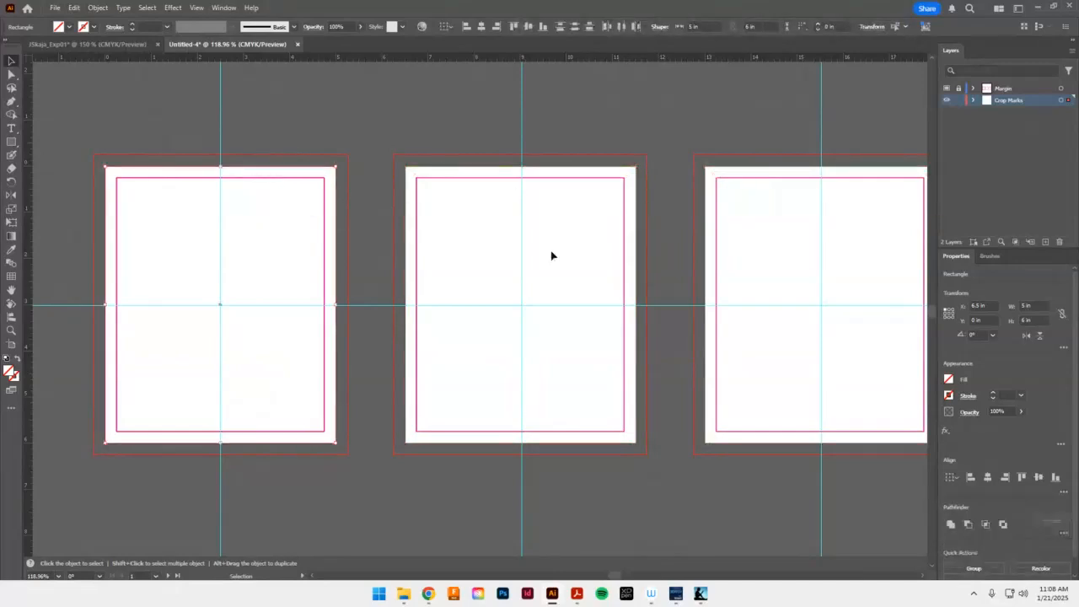
left_click(946, 431)
left_click(1003, 192)
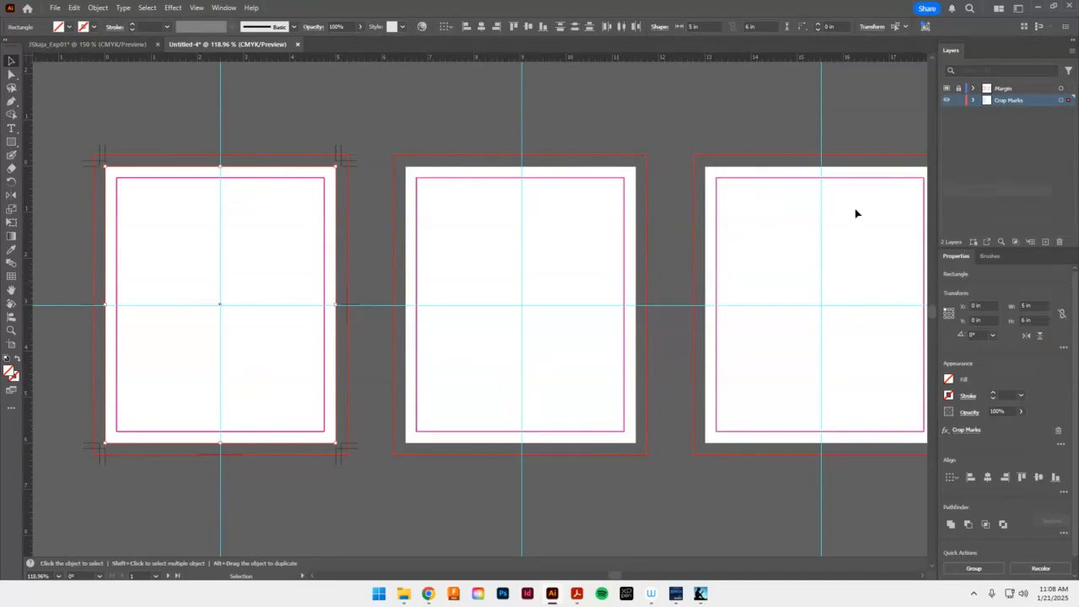
left_click(602, 169)
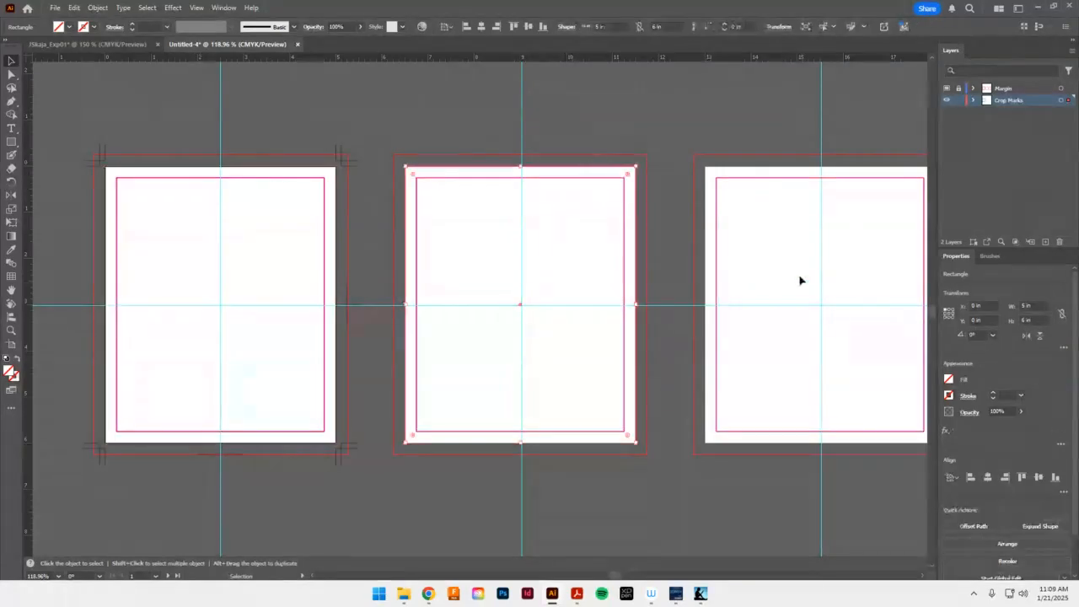
left_click(946, 432)
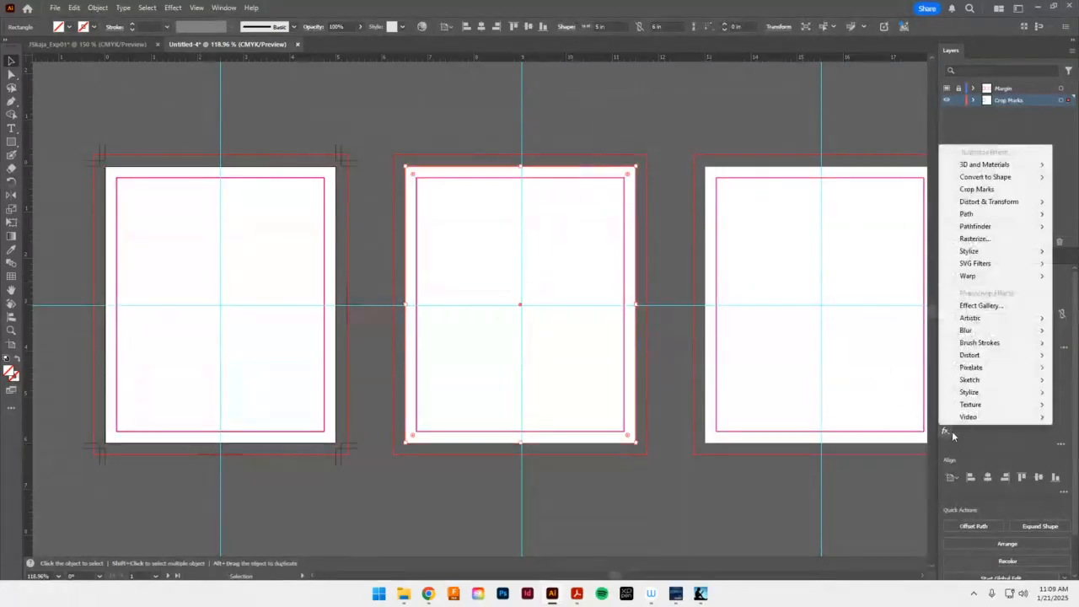
left_click(990, 192)
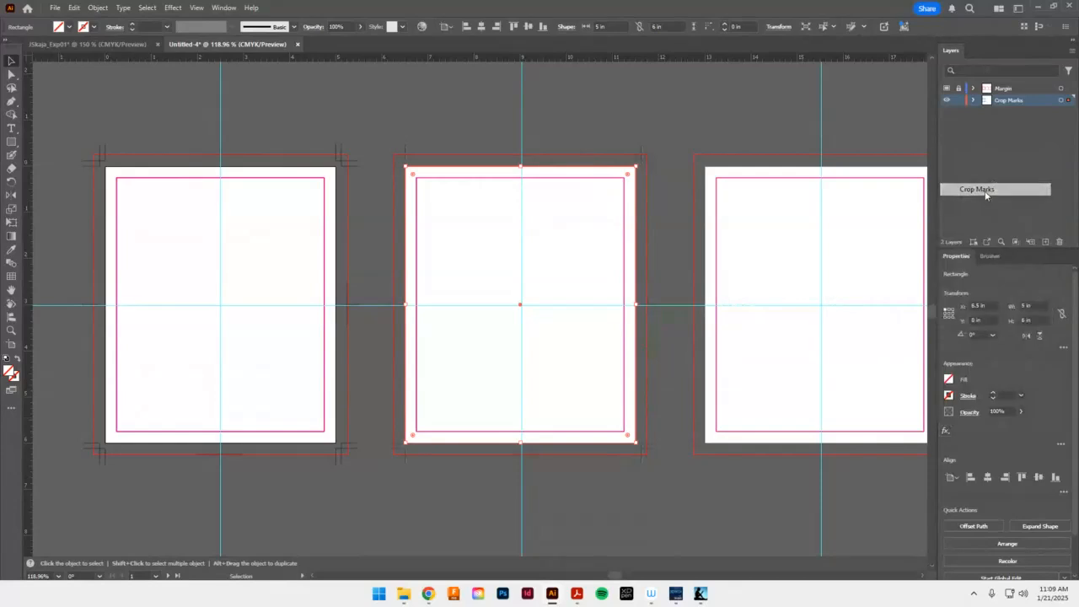
left_click(792, 170)
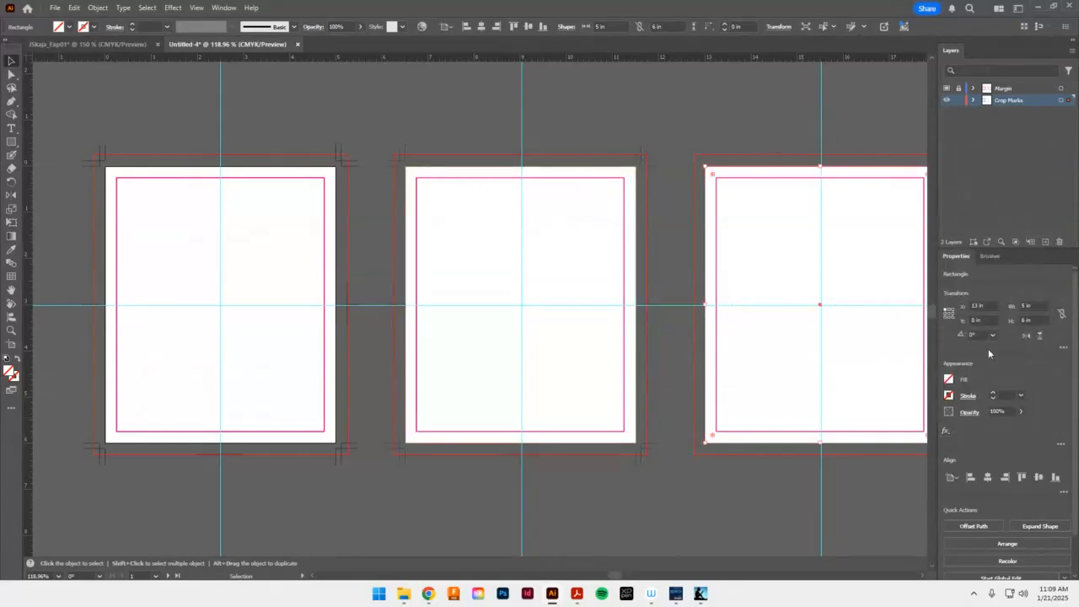
left_click(945, 432)
left_click(990, 188)
left_click(960, 100)
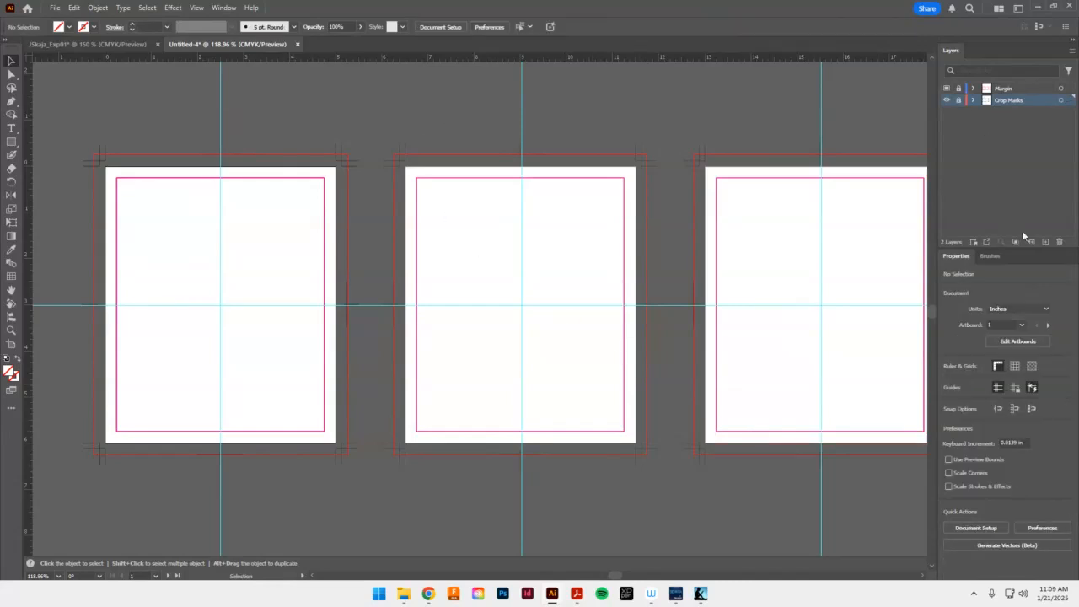
Add a new layer below Crop Marks and name it Type
left_click(1045, 242)
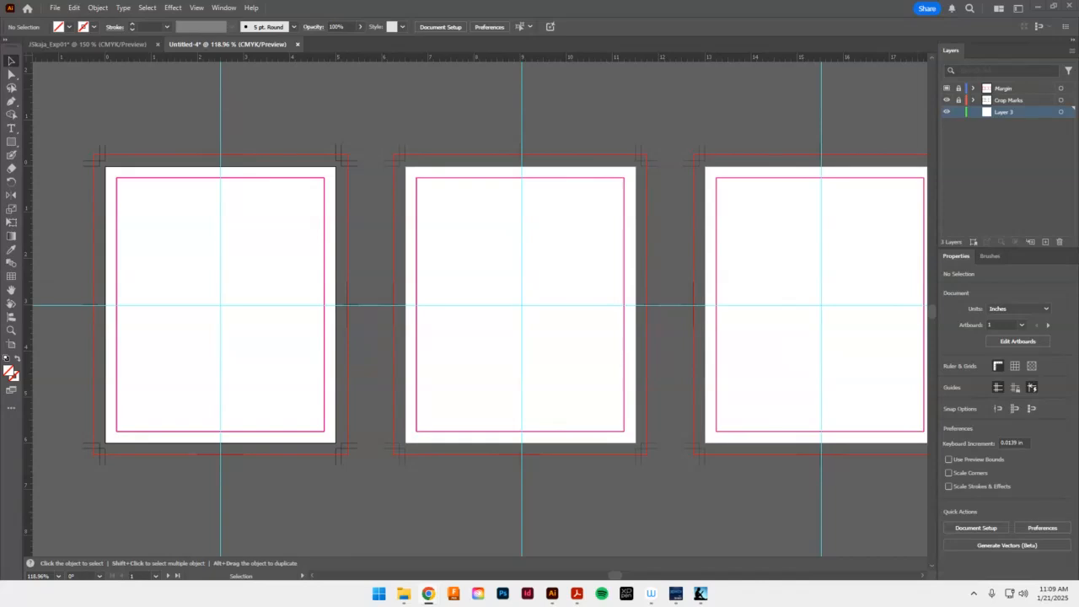
double_click(1003, 112)
type("Type")
left_click(983, 148)
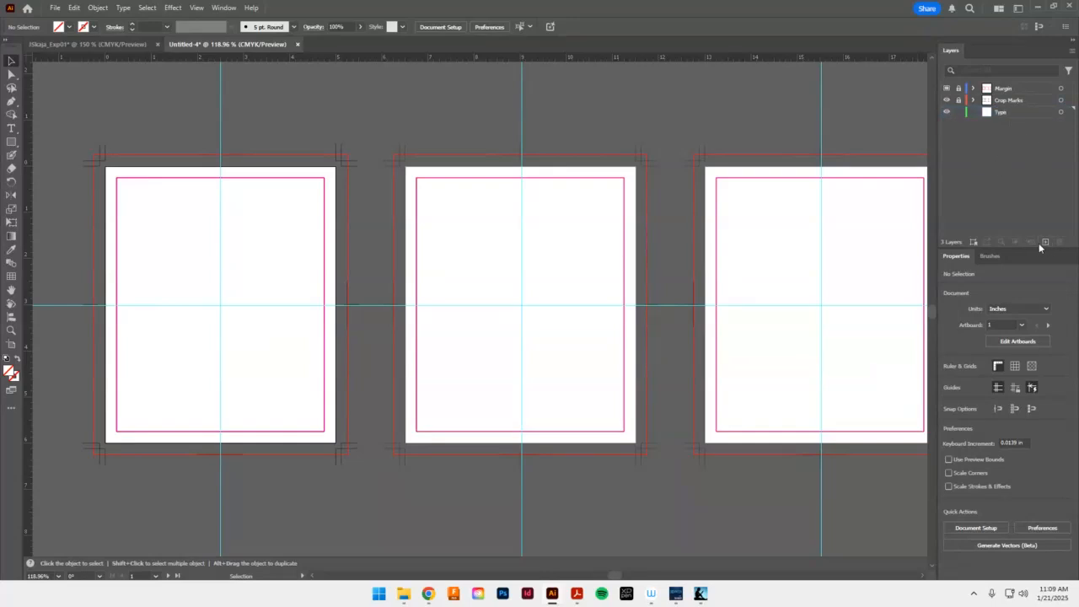
Add a new layer above Type and name it Image
left_click(1046, 243)
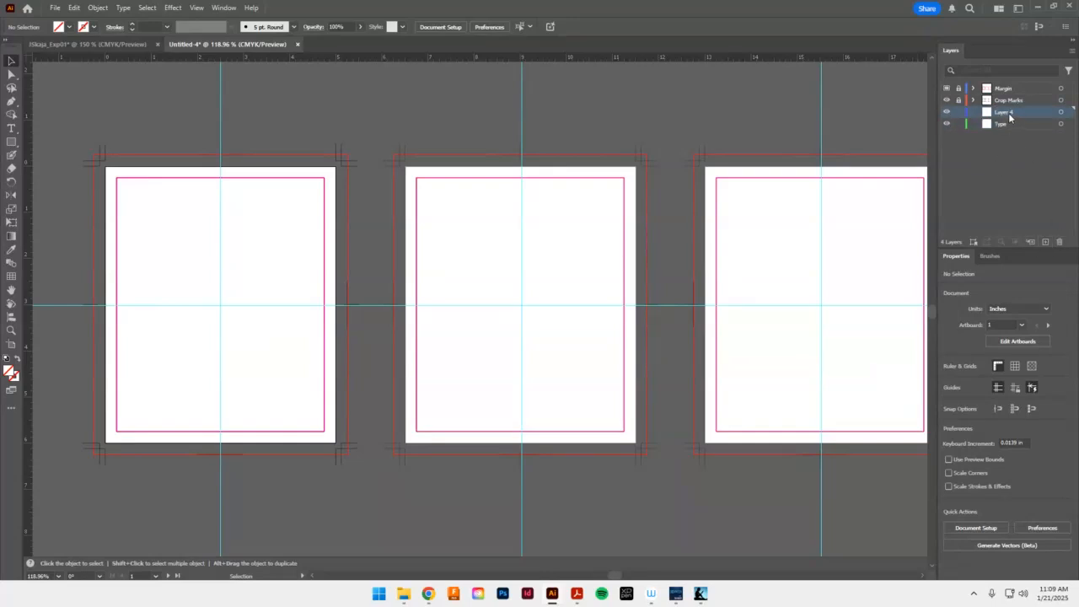
double_click(1011, 114)
type("Image")
key("Return")
left_click(1046, 243)
key("ctrl+z")
left_click(966, 172)
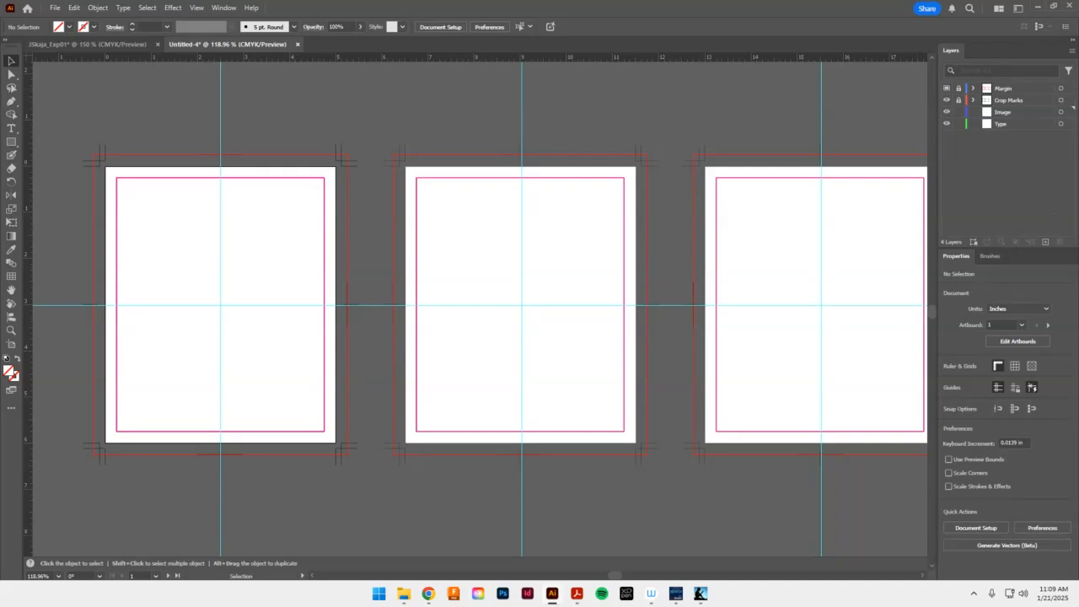
Make the Type layer active and copy the title Moby-Dick from the Typographic Challenges 01 assignment page in the browser
left_click(1023, 123)
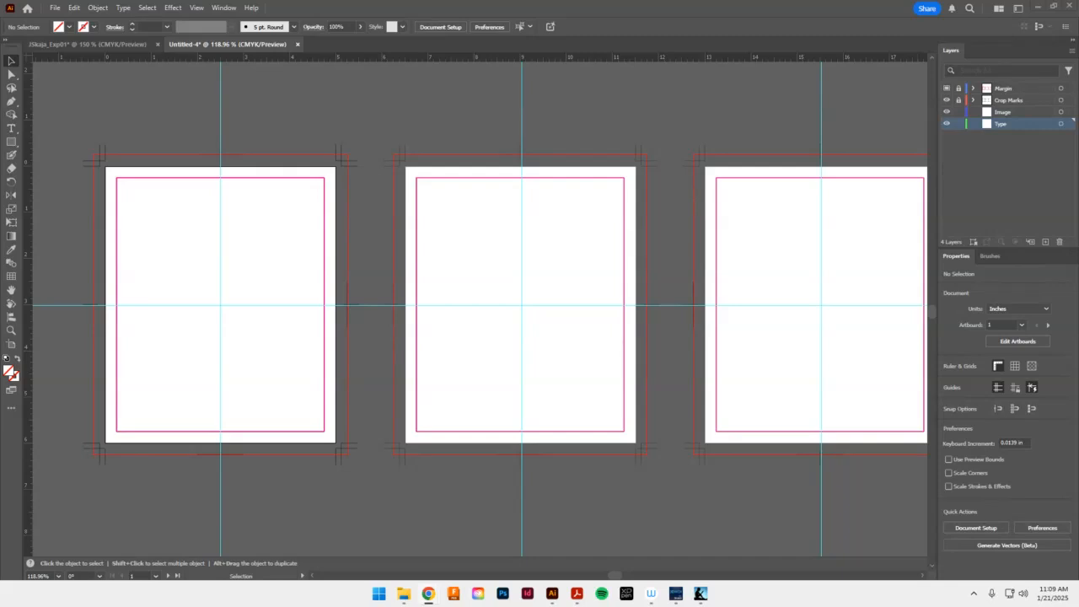
left_click_drag(893, 73, 391, 21)
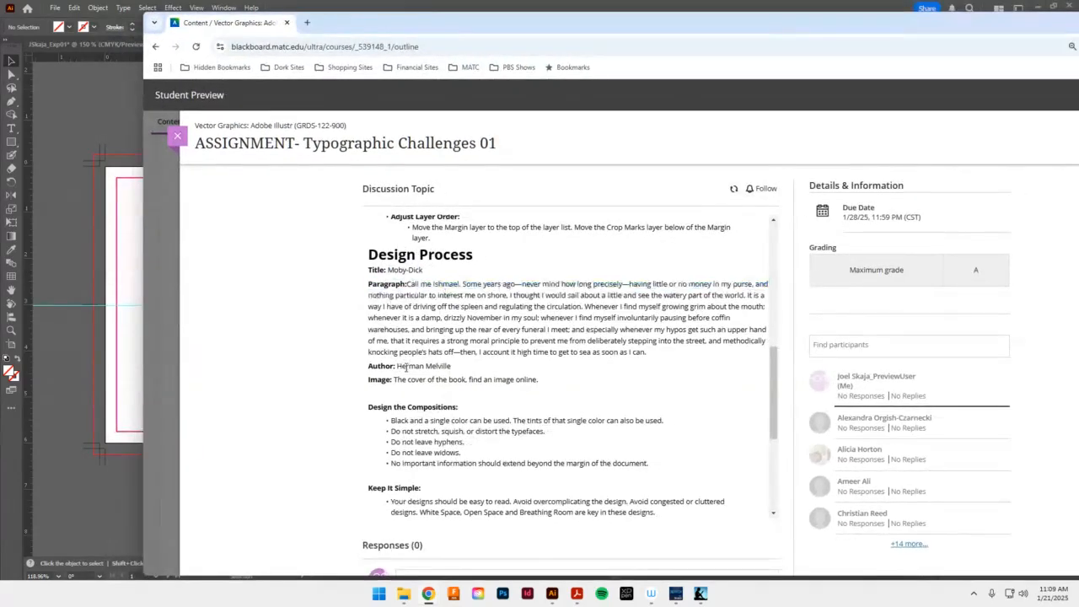
left_click_drag(396, 366, 565, 397)
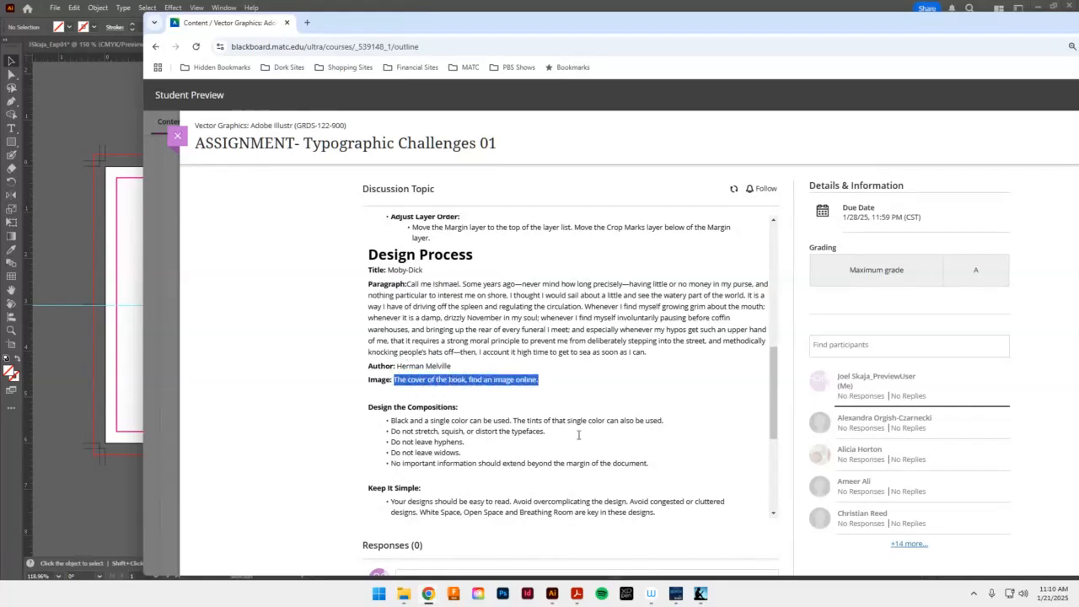
left_click_drag(422, 270, 388, 274)
key("ctrl+c")
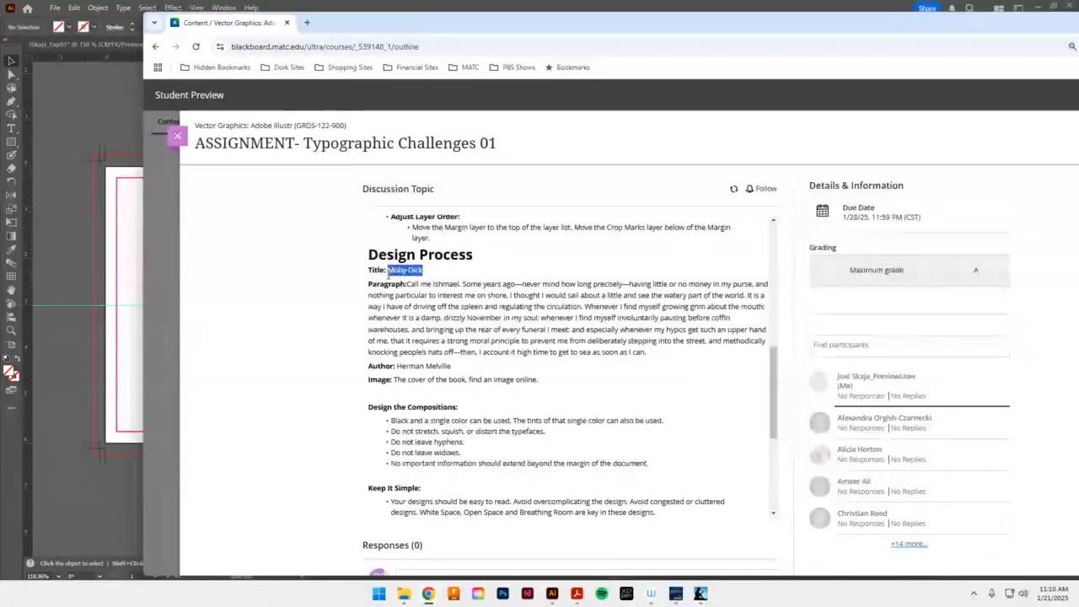
left_click(111, 181)
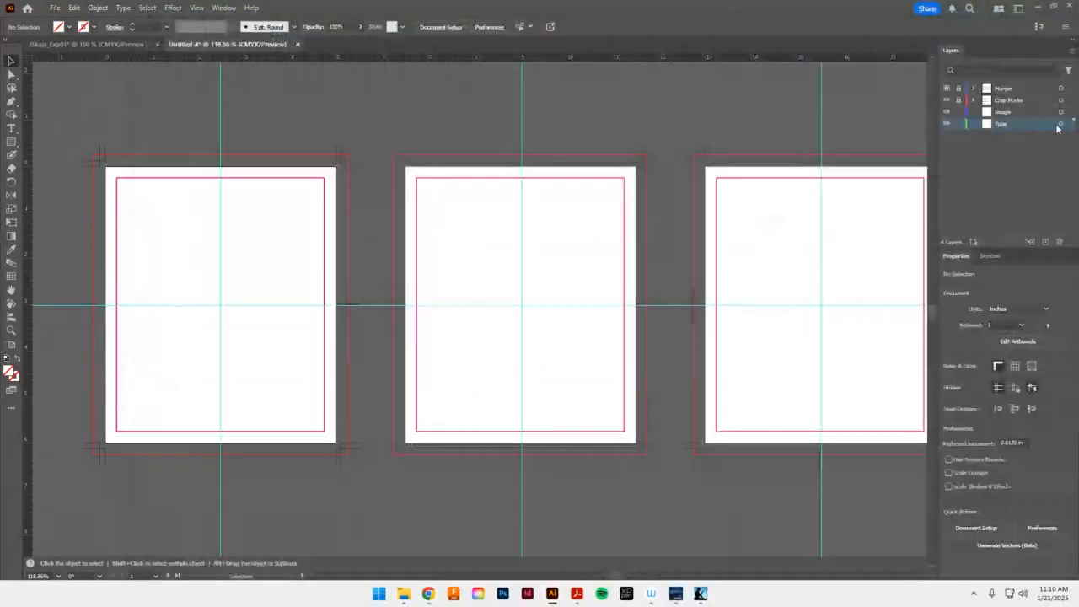
key("t")
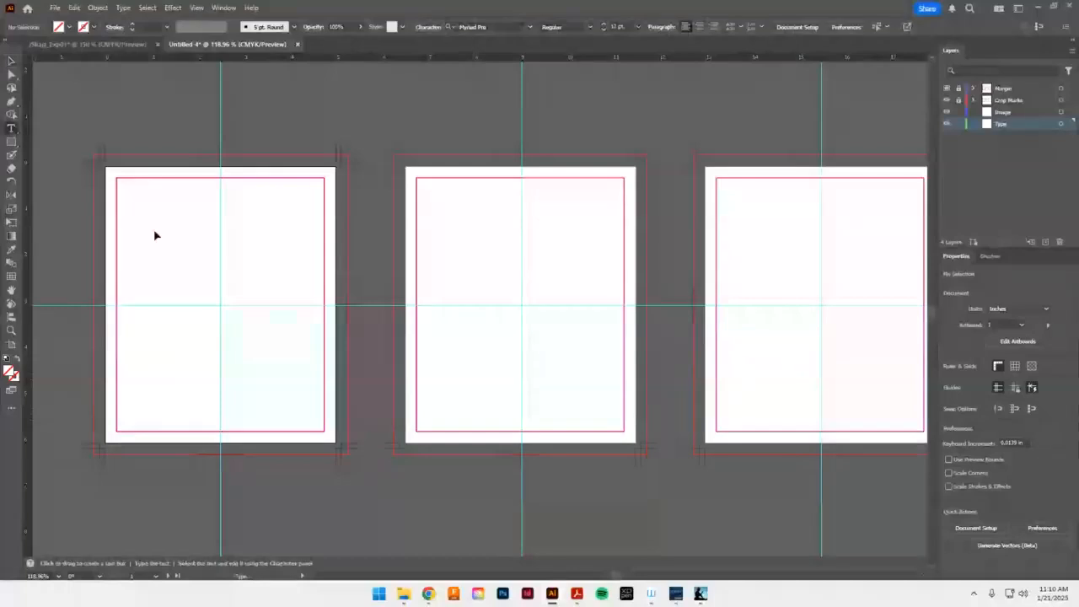
left_click(145, 211)
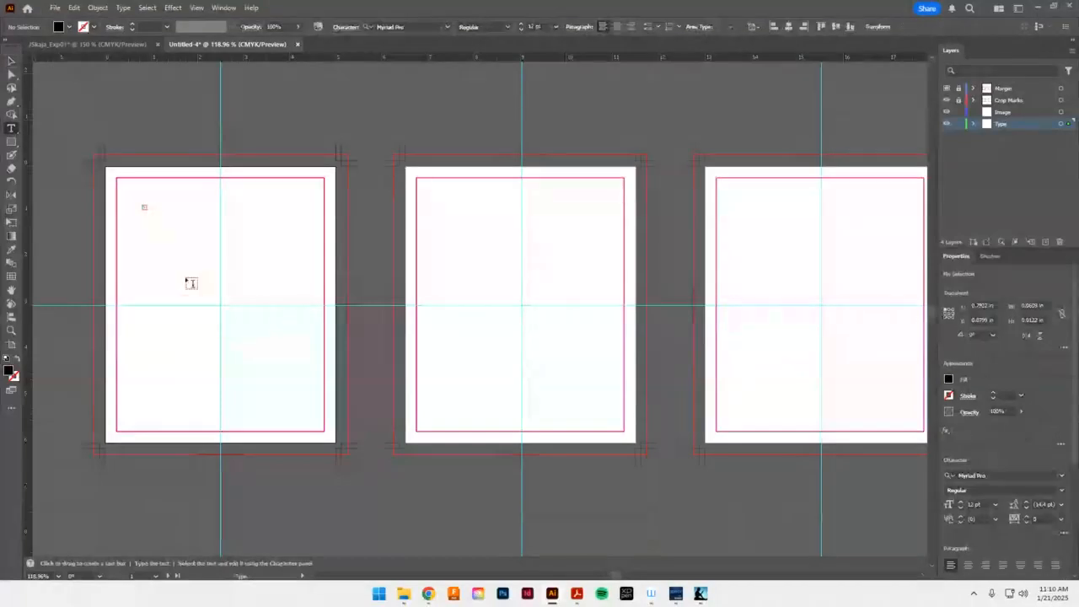
key("Escape")
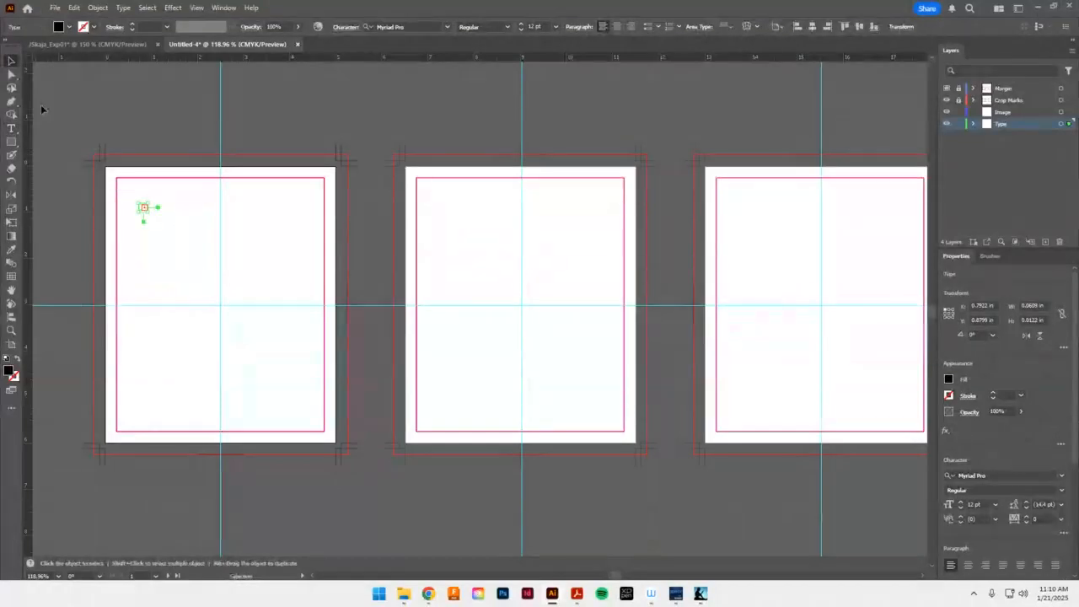
key("Delete")
Place the copied title Moby-Dick as point text in the upper part of the first artboard
key("t")
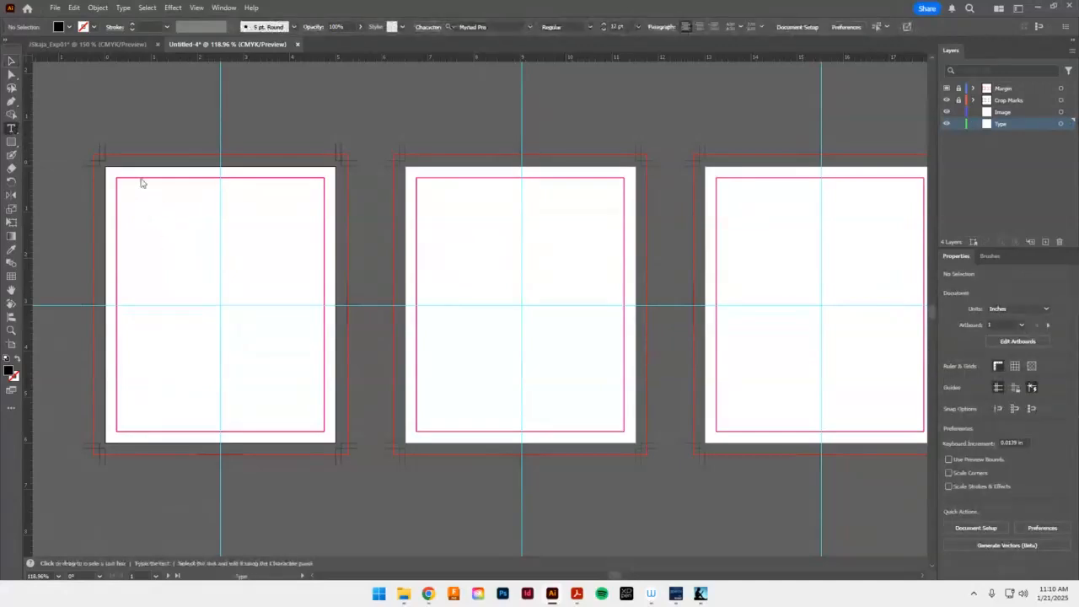
left_click(155, 223)
key("Escape")
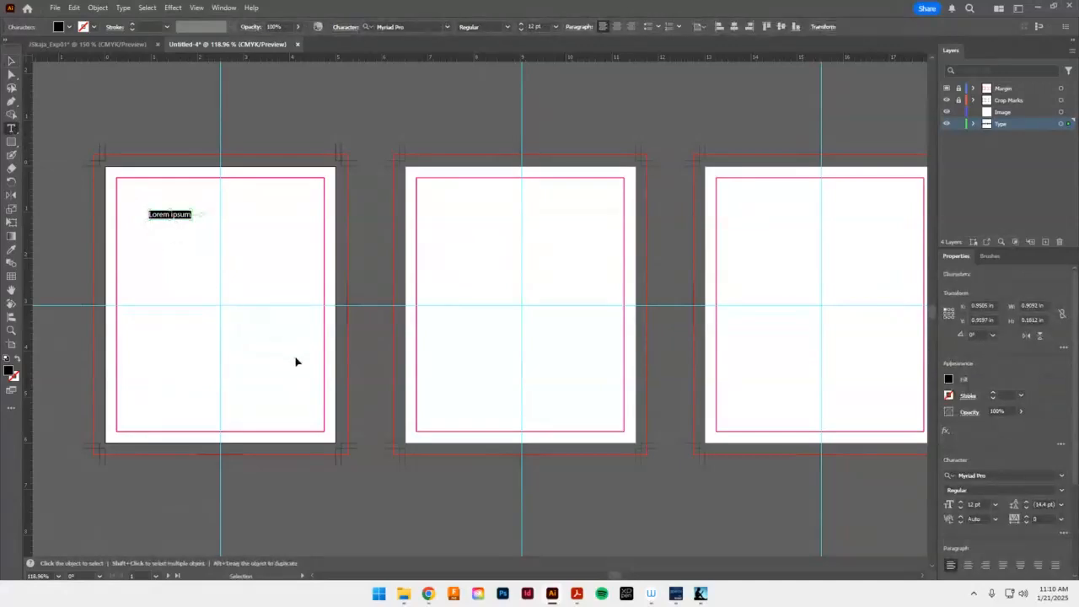
key("ctrl+v")
key("Escape")
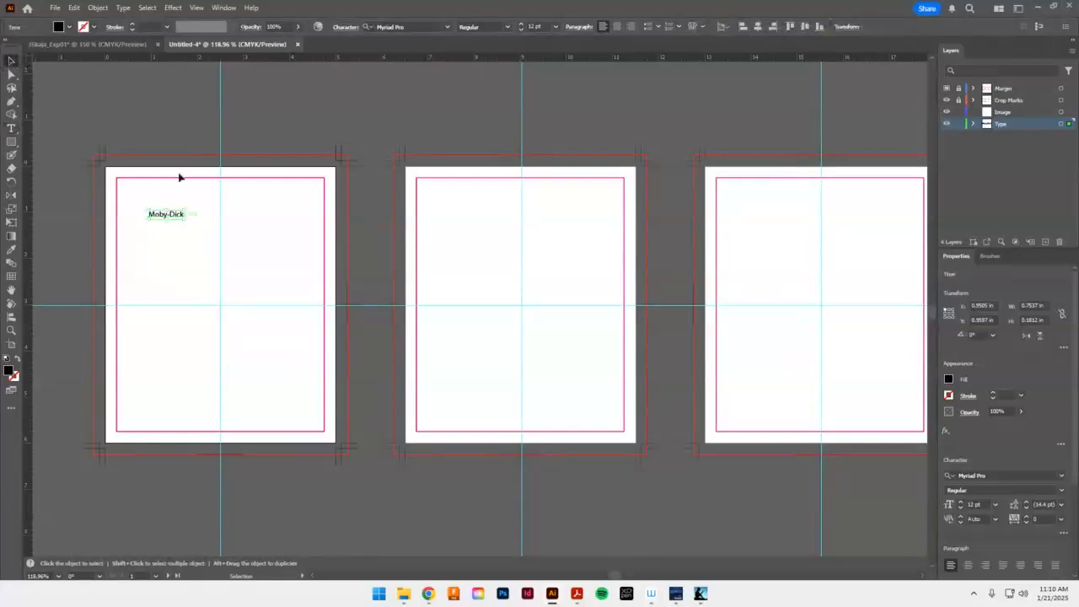
left_click(162, 262)
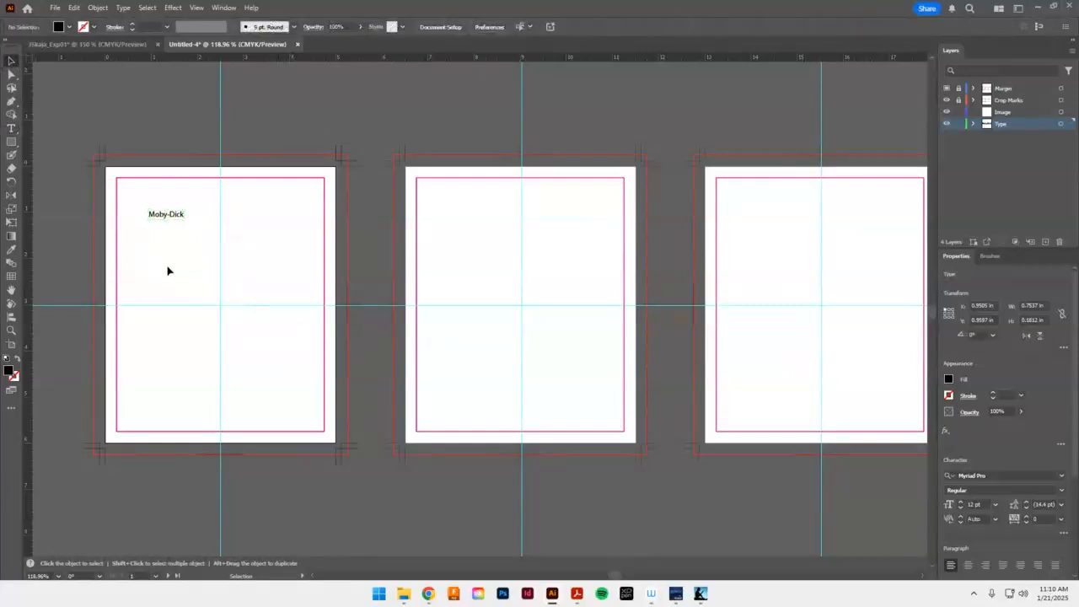
Read the assignment's notes in the browser on which text type to use for the title, author and paragraph
left_click(11, 128)
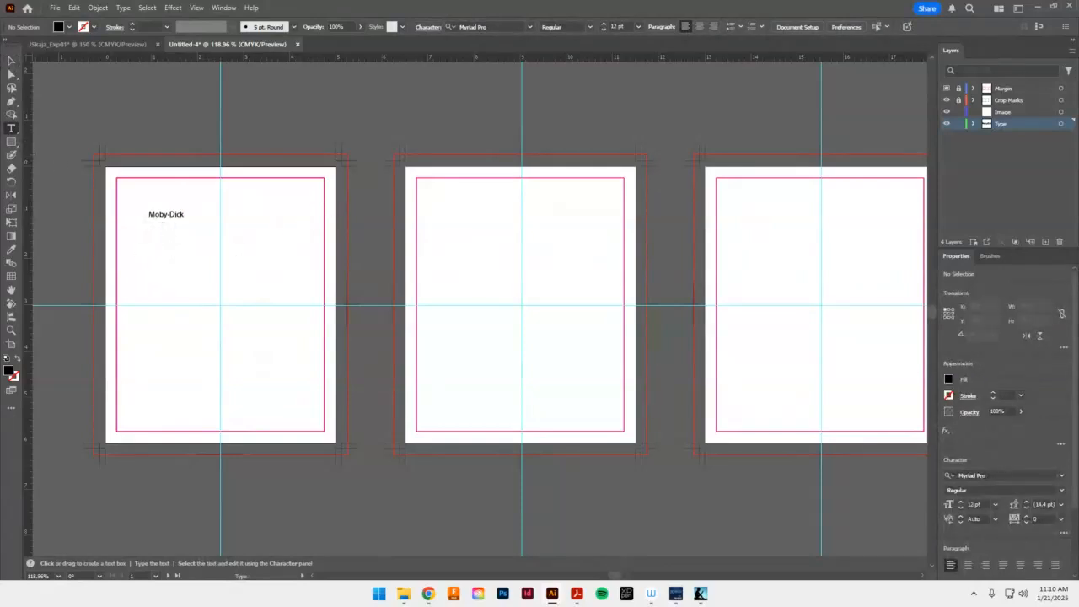
key("alt+Tab")
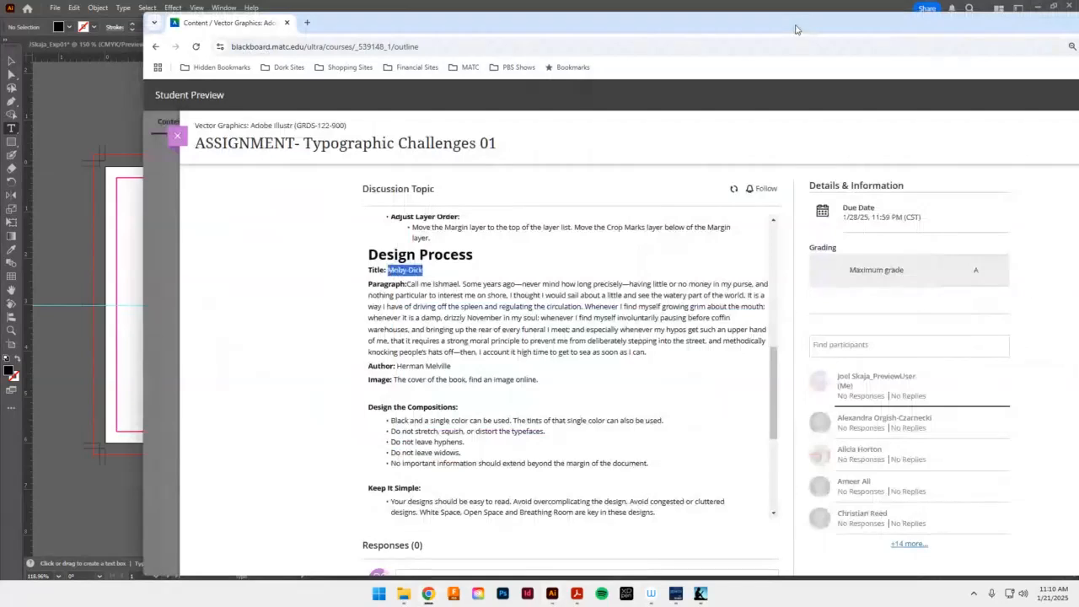
left_click_drag(795, 25, 751, 20)
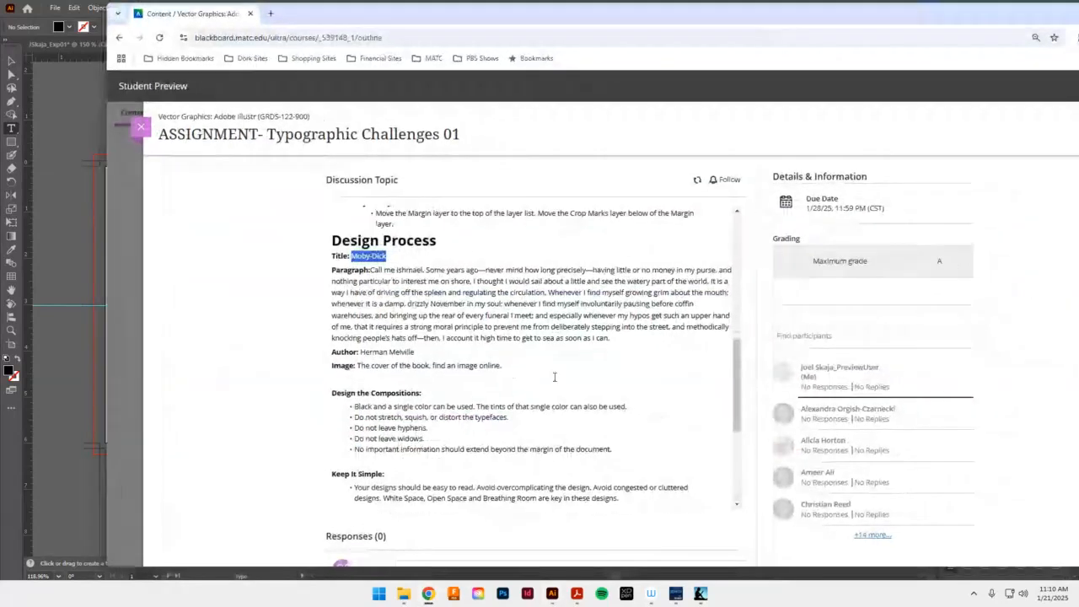
scroll(554, 377, "down", 3)
scroll(537, 395, "down", 1)
scroll(477, 372, "up", 1)
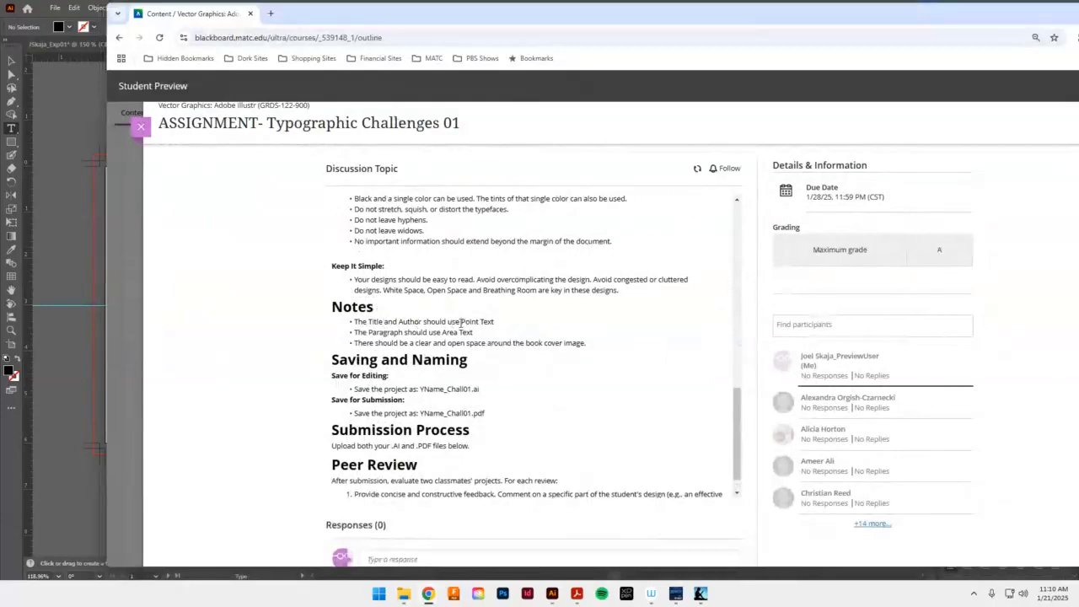
left_click_drag(460, 322, 477, 343)
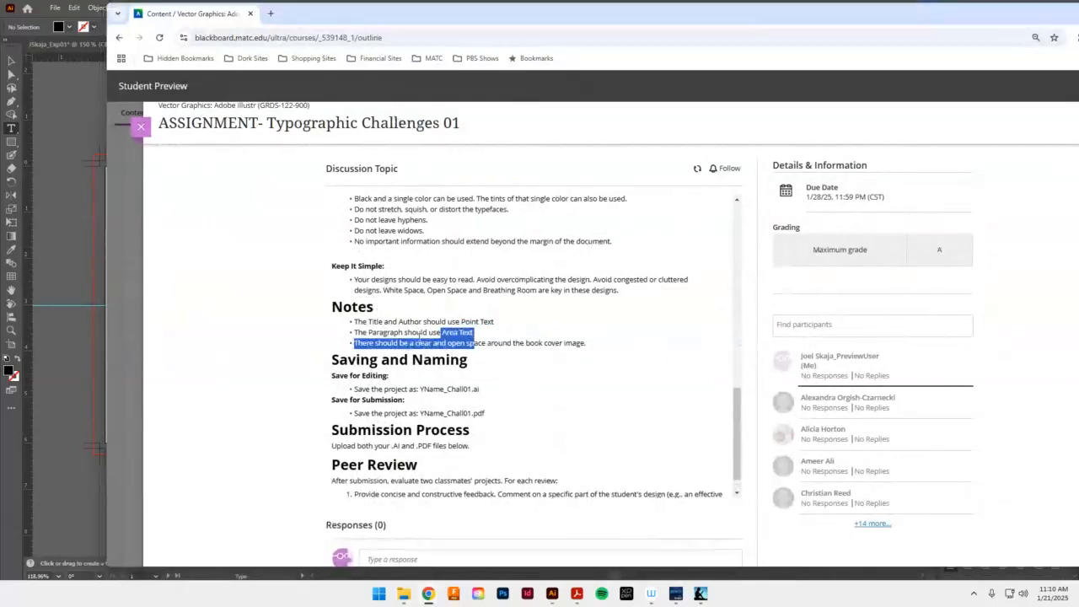
left_click(387, 337)
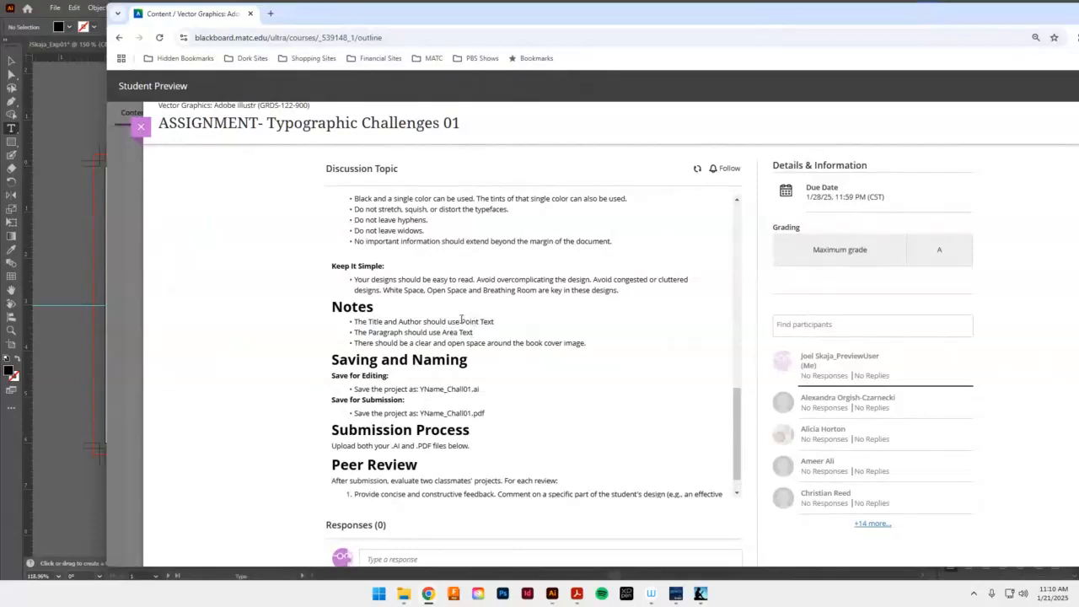
left_click_drag(435, 321, 500, 325)
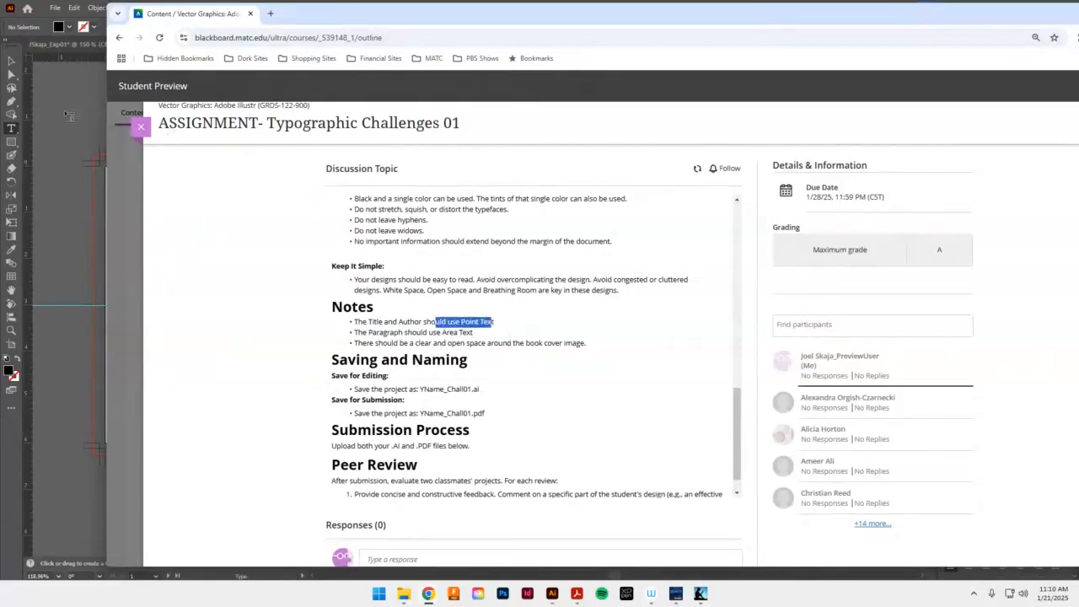
left_click_drag(339, 17, 1078, 50)
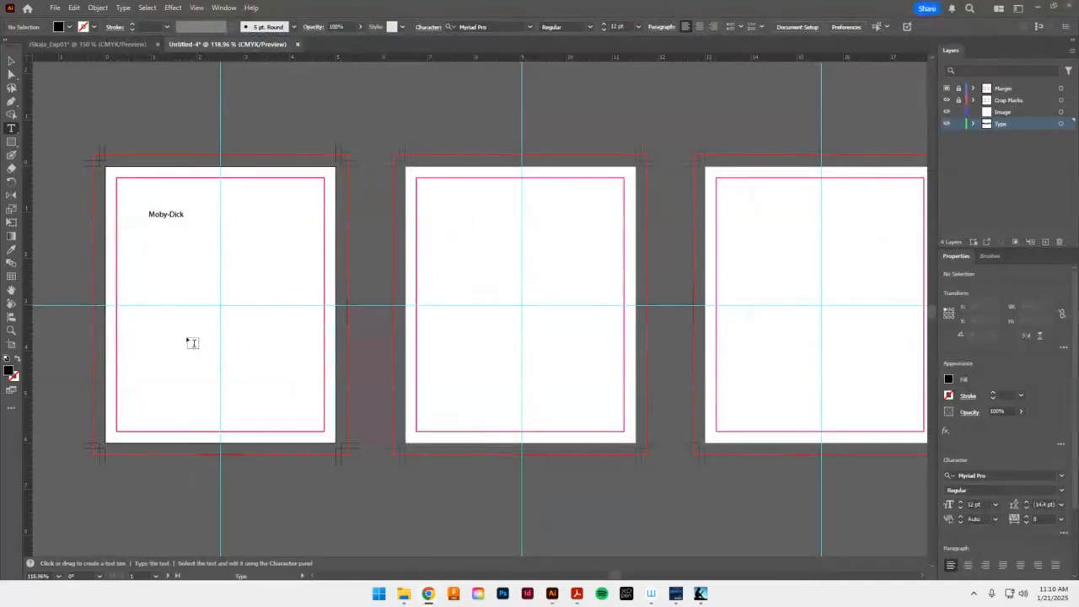
key("ctrl")
left_click(11, 62)
left_click(11, 129)
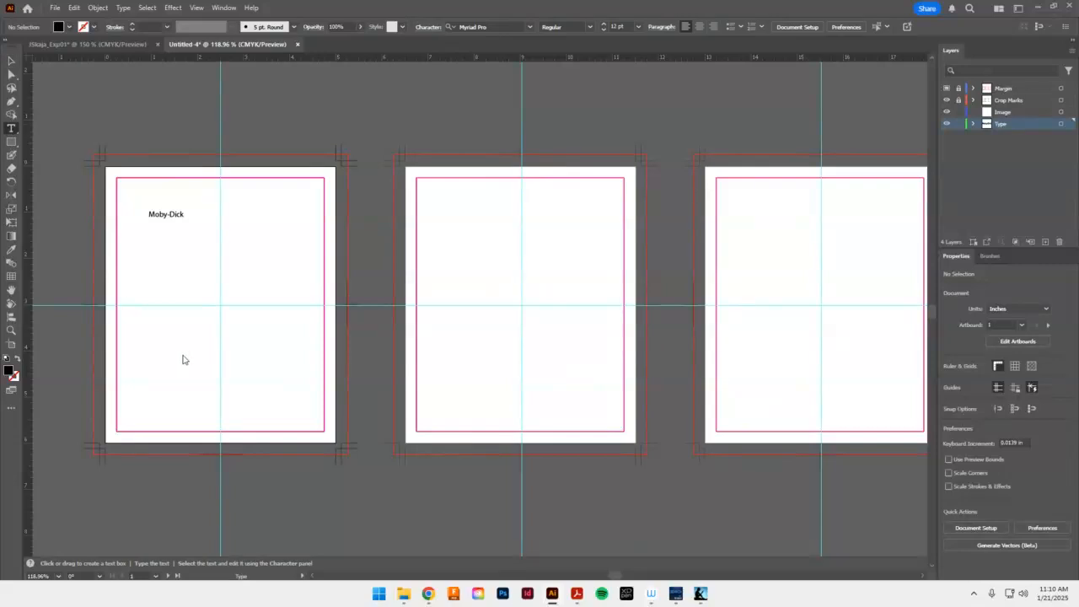
left_click(161, 349)
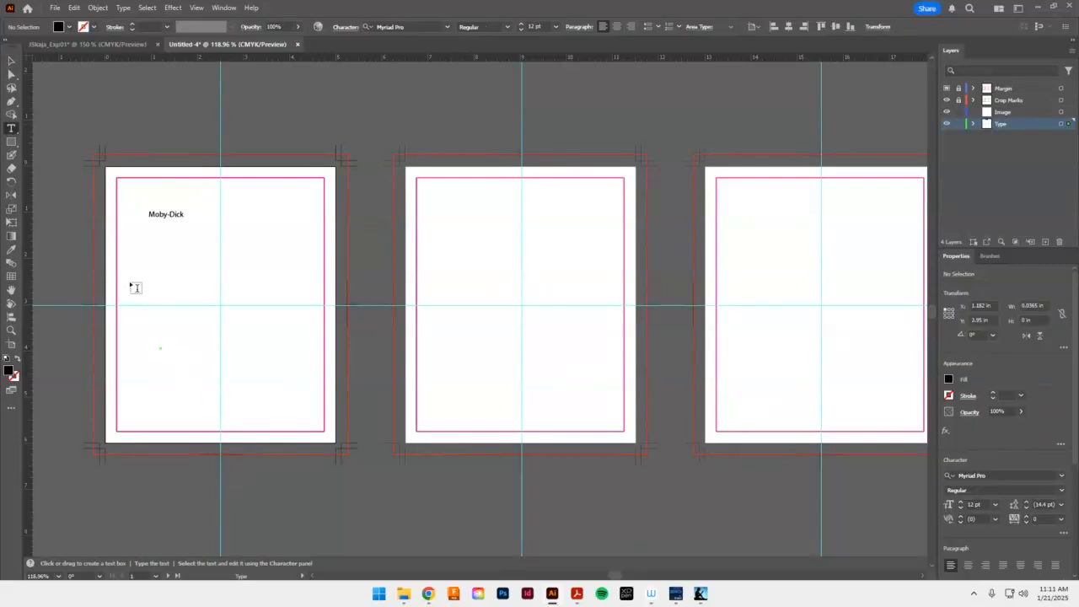
key("Escape")
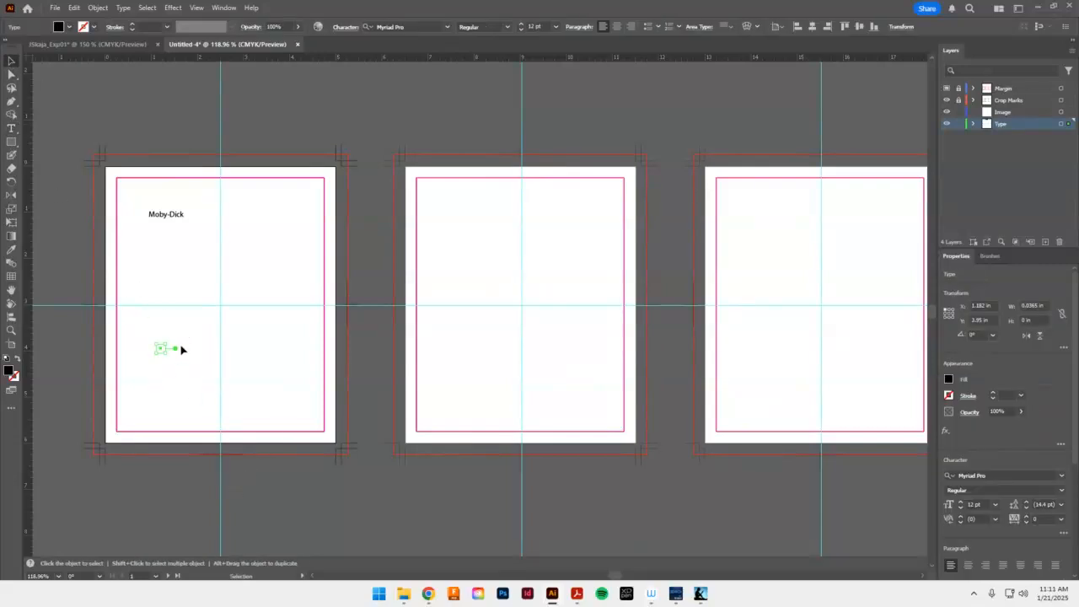
left_click(182, 349)
Place the author Herman Melville as point text in the lower half of the first artboard
left_click(11, 129)
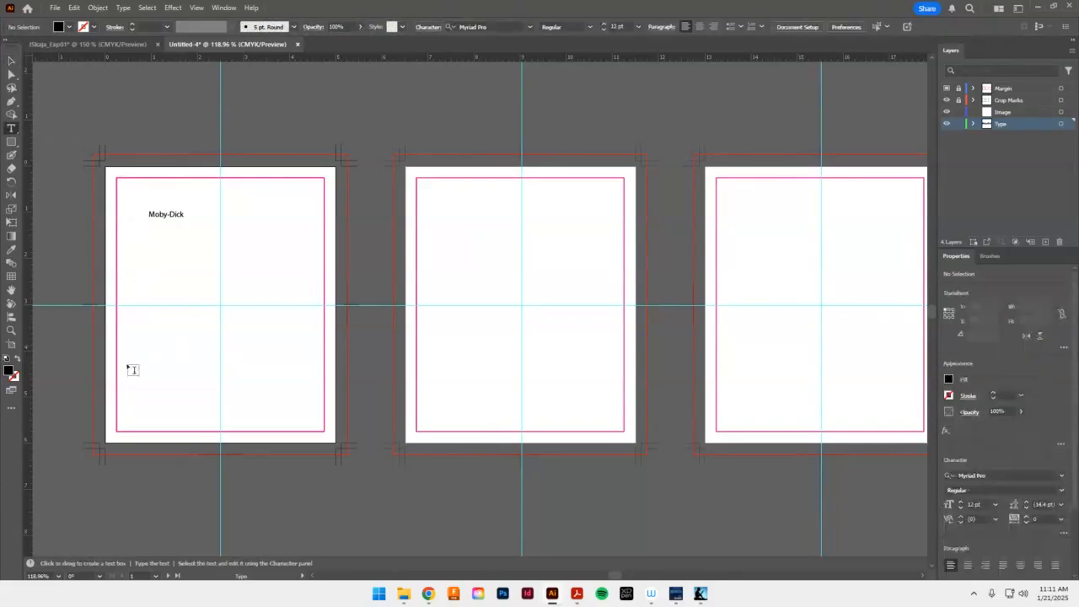
left_click(154, 352)
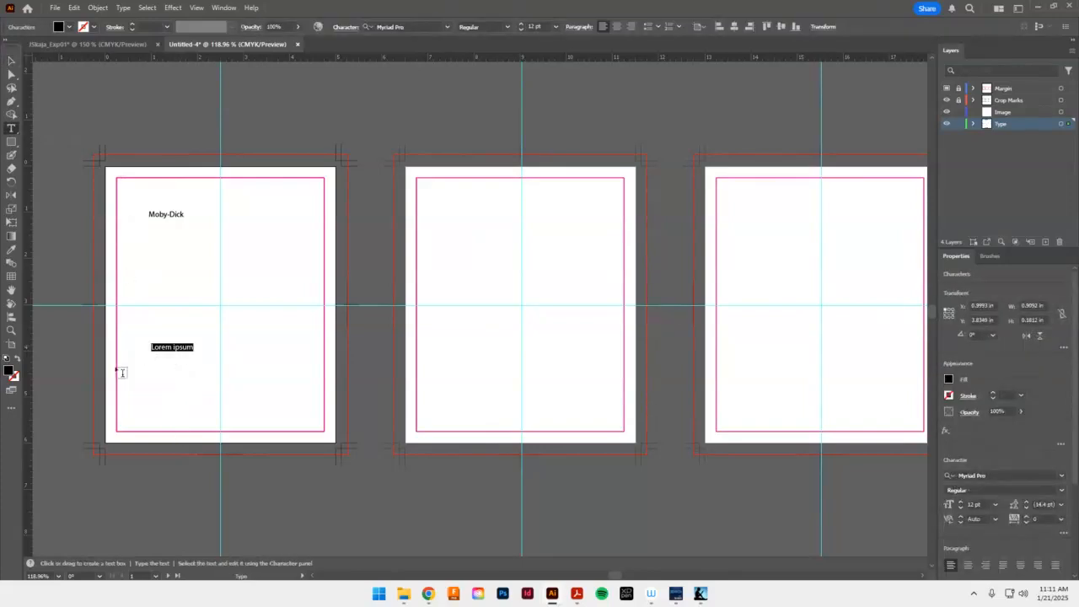
type("Herman Melville")
key("Escape")
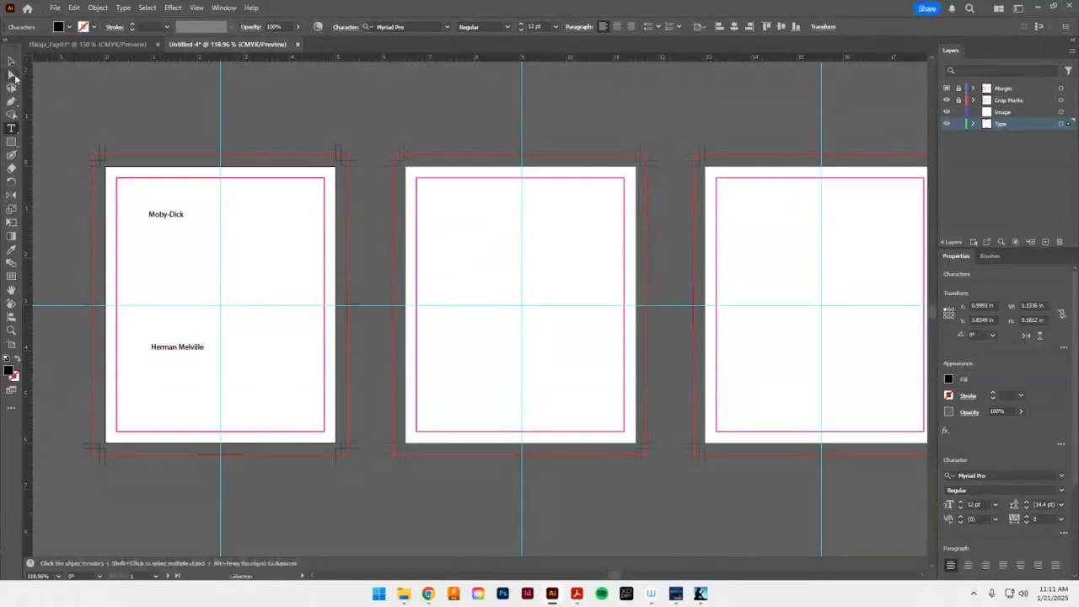
Draw an area text box about 3.84 by 1.96 in between title and author and fill it with the paragraph copied from the assignment page
left_click(11, 128)
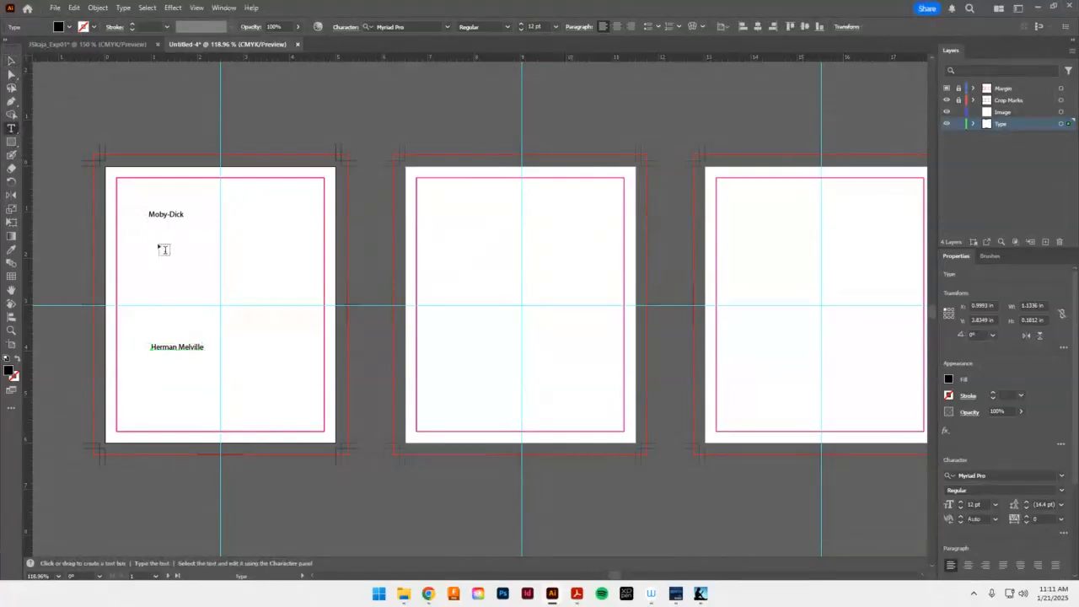
left_click_drag(139, 241, 318, 335)
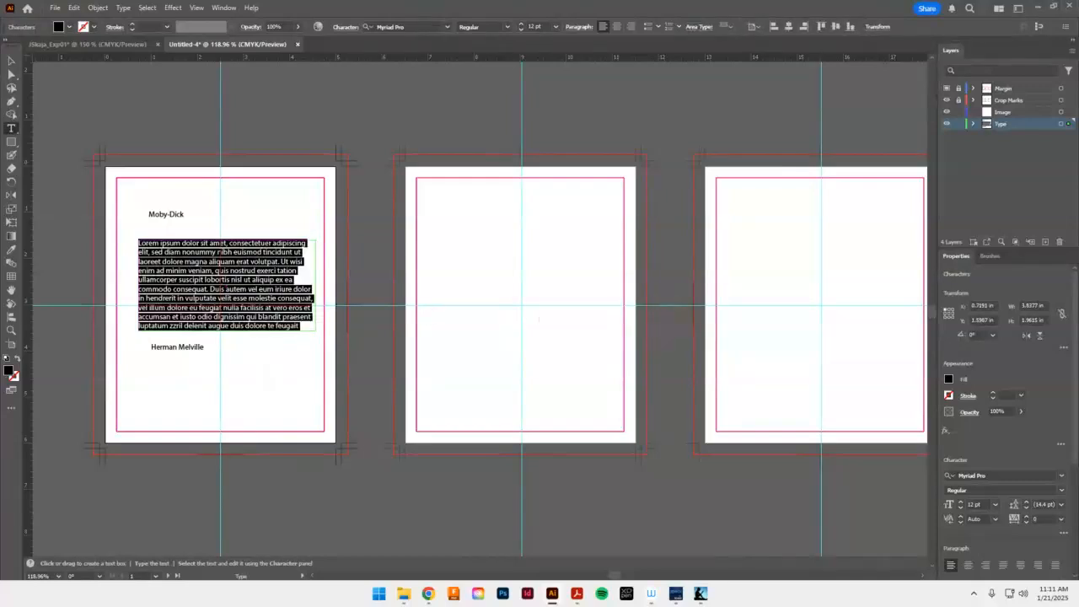
key("alt+Tab")
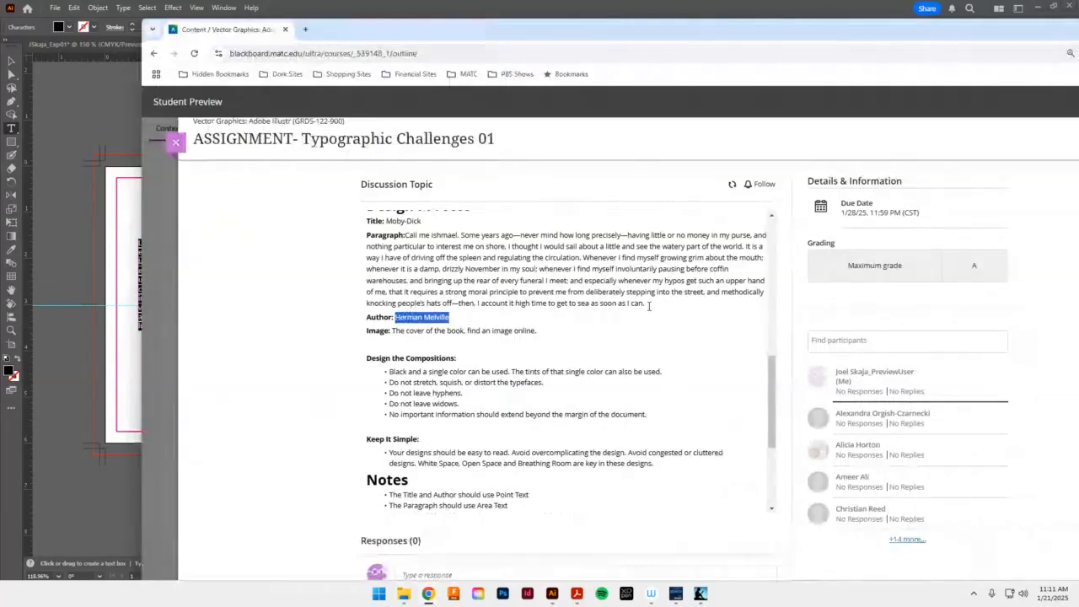
left_click_drag(648, 306, 408, 237)
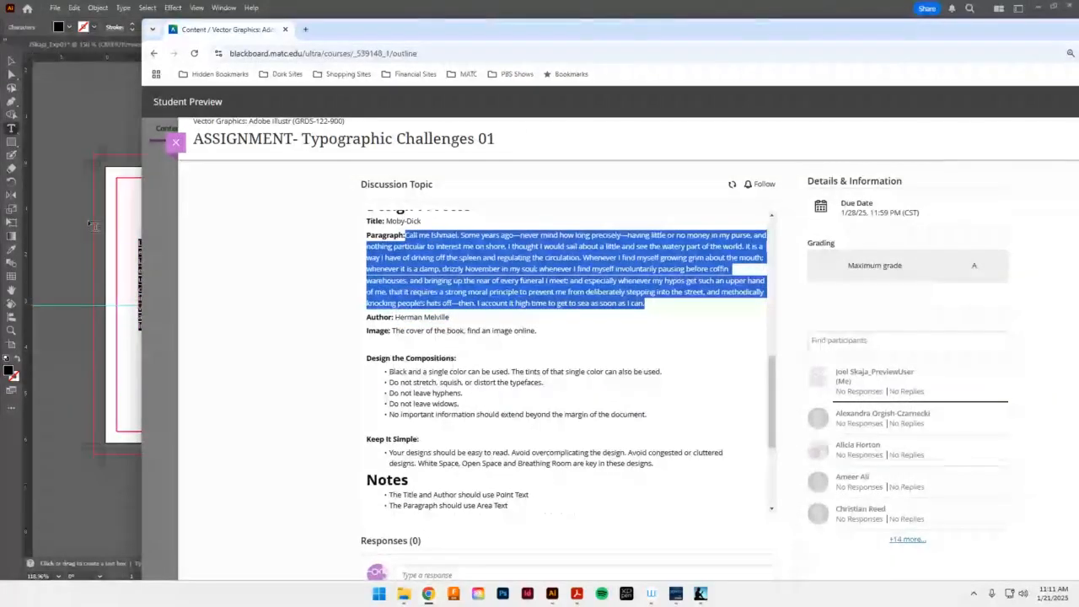
key("alt+Tab")
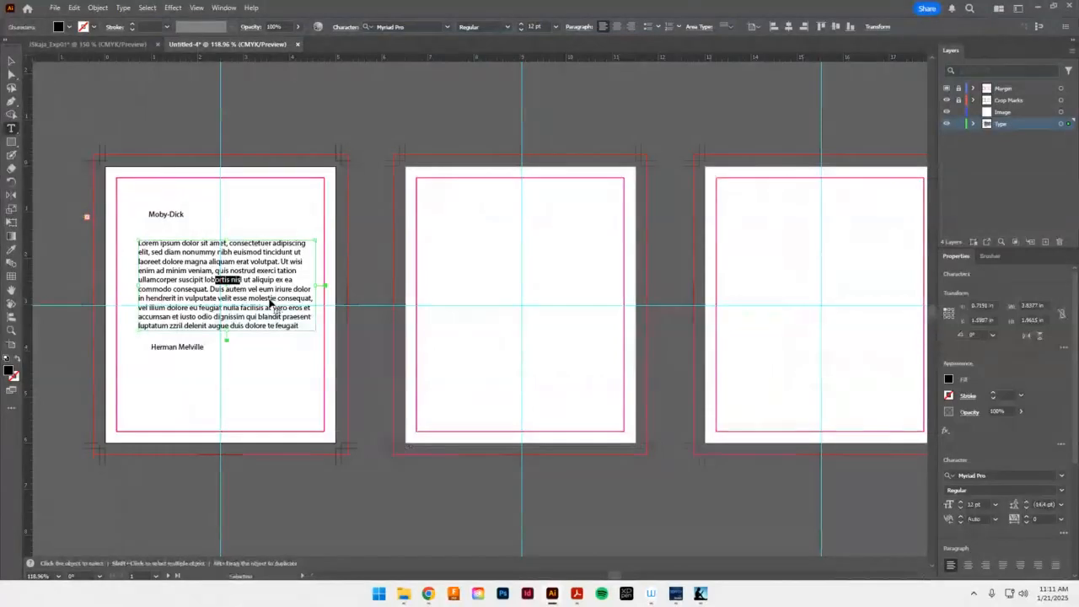
key("ctrl+a")
key("ctrl+v")
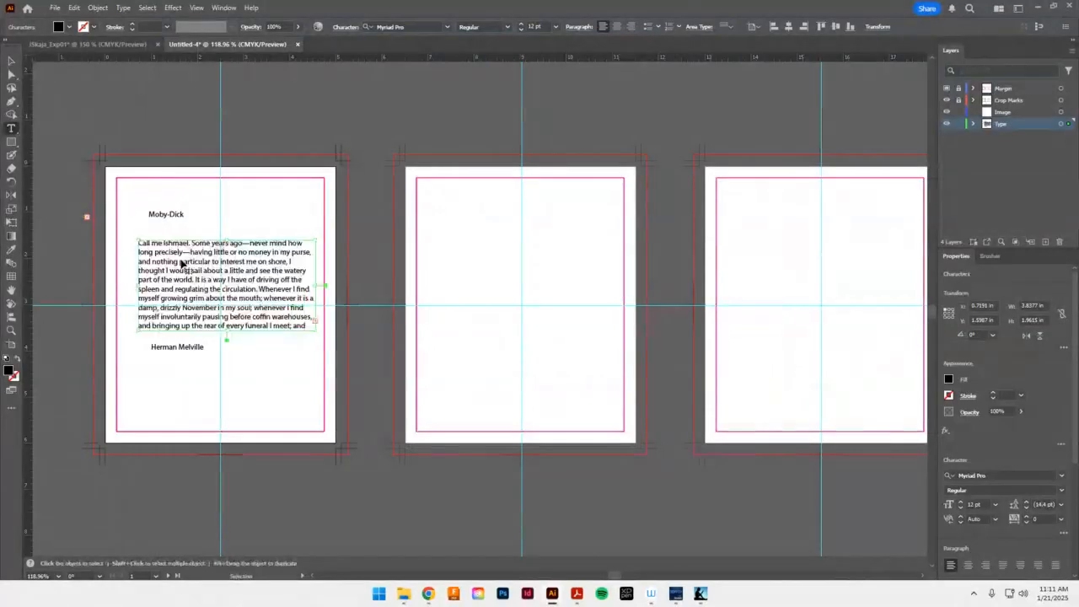
left_click(12, 73)
left_click(212, 245)
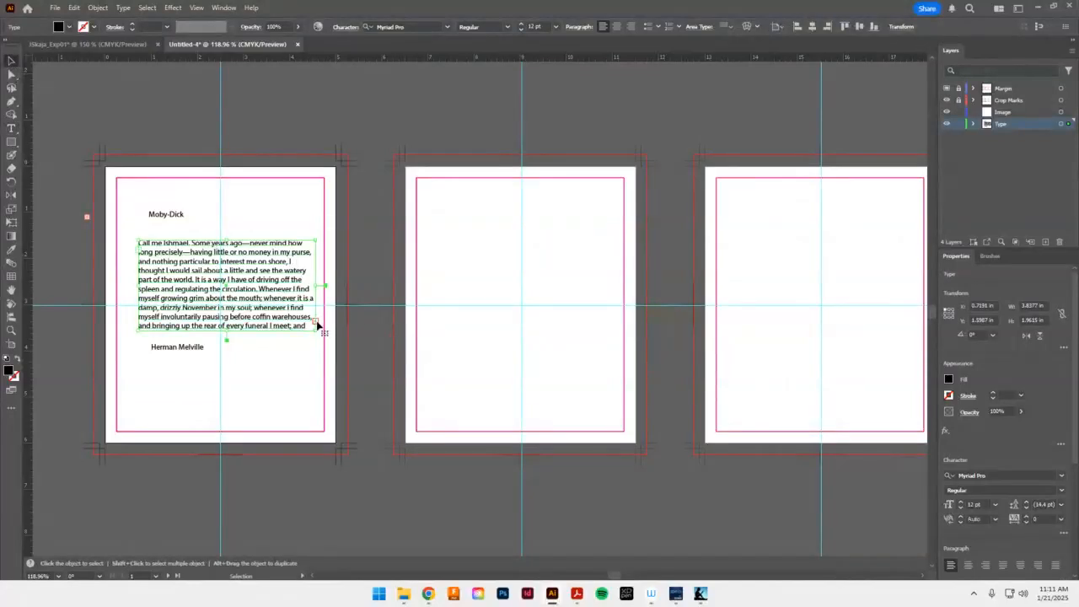
Move the author down in line with the paragraph's left edge and lengthen the paragraph's text box until all the text fits
left_click(184, 351)
left_click_drag(187, 354, 175, 418)
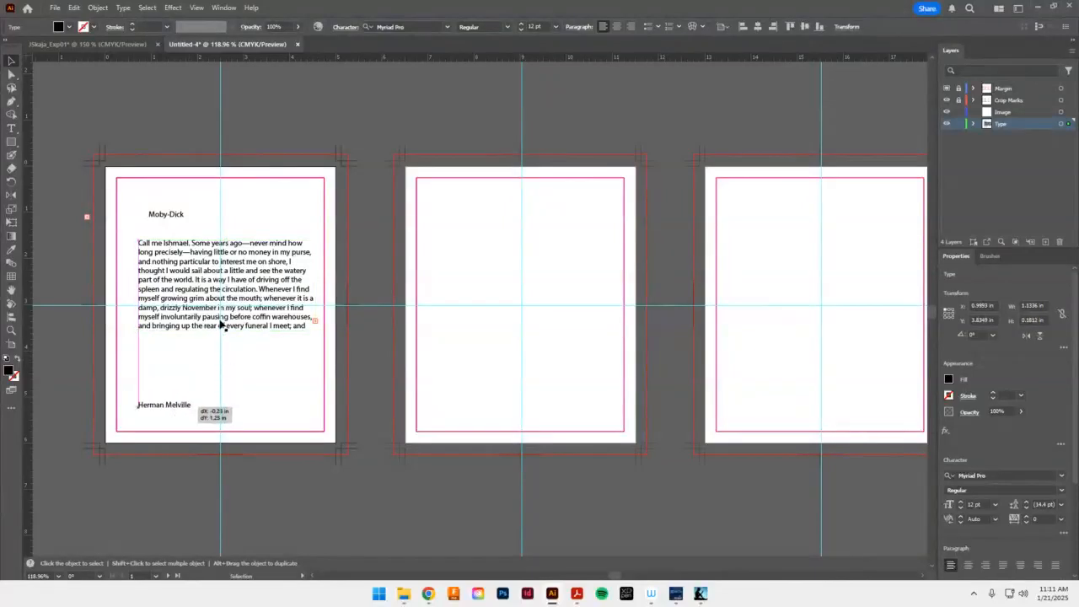
left_click(224, 327)
left_click_drag(227, 331, 229, 389)
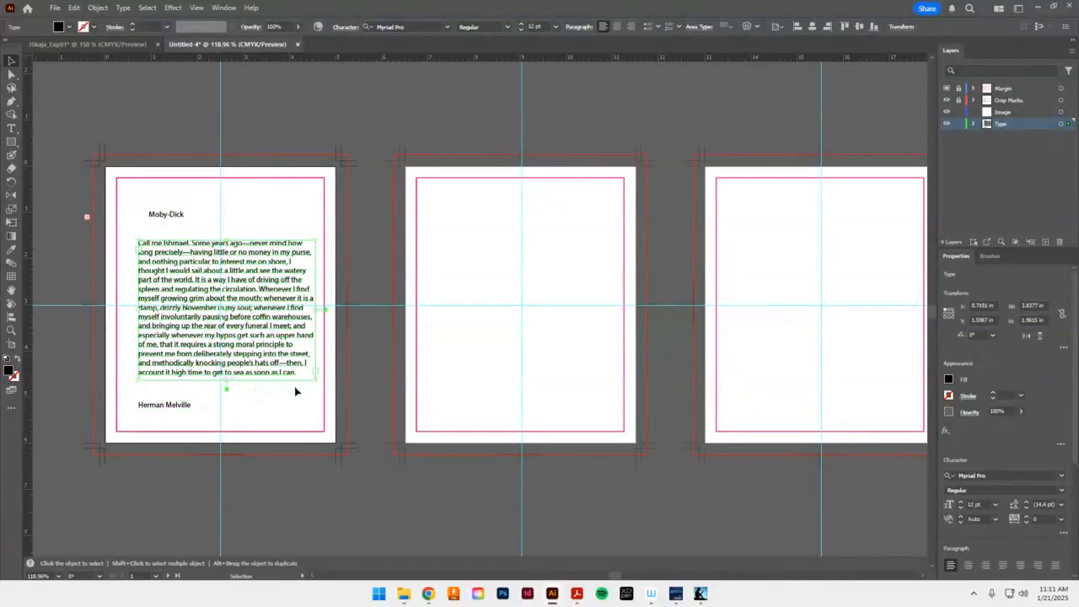
Move the title up, flush with the paragraph's left edge, and shift the paragraph up closer to it
left_click(385, 363)
left_click(169, 218)
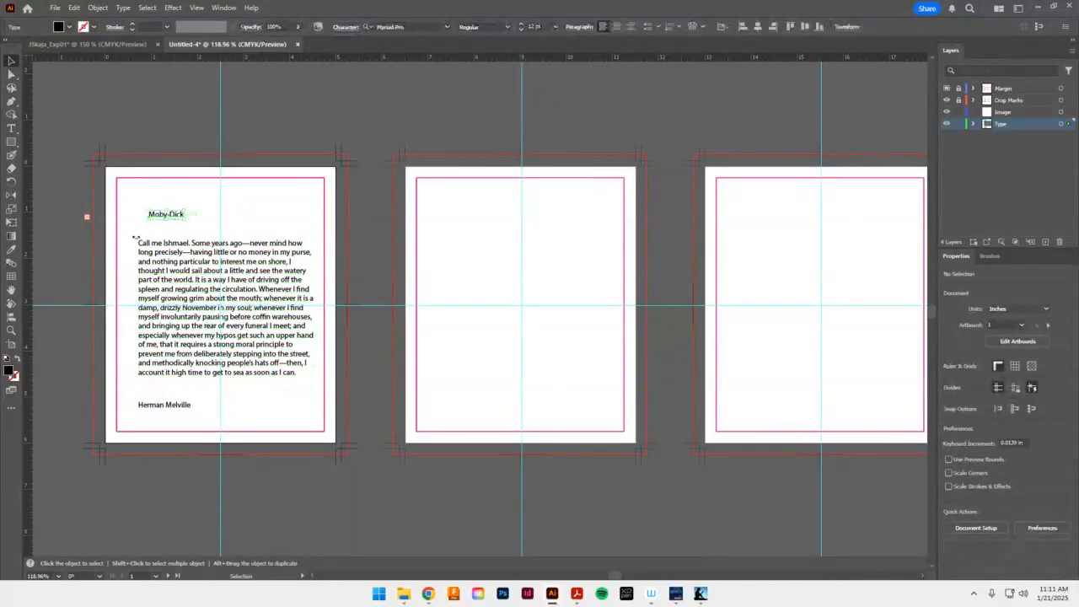
left_click(176, 228)
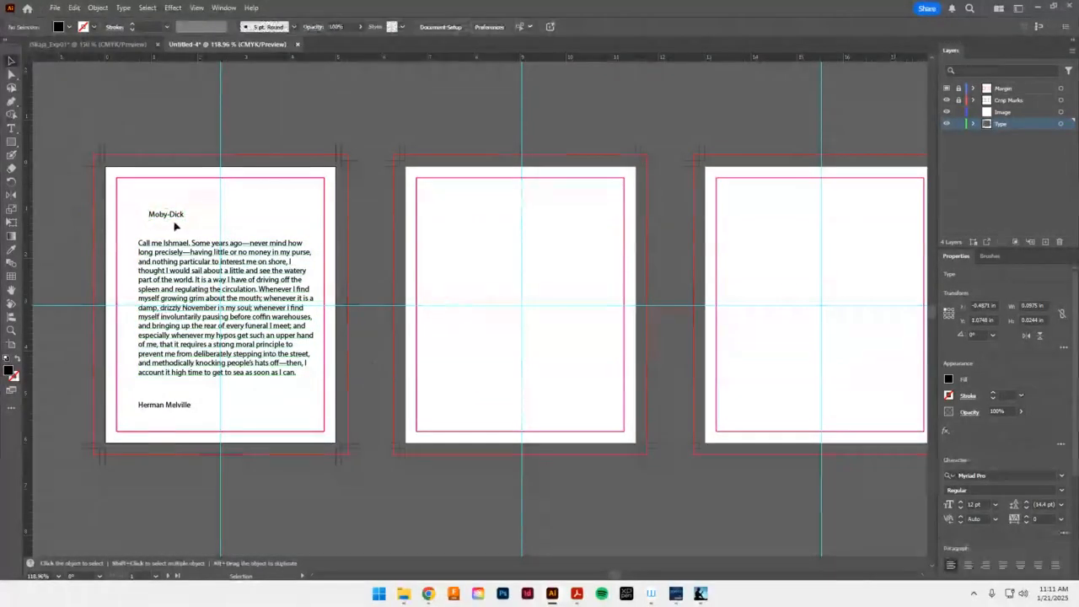
left_click_drag(176, 217, 165, 201)
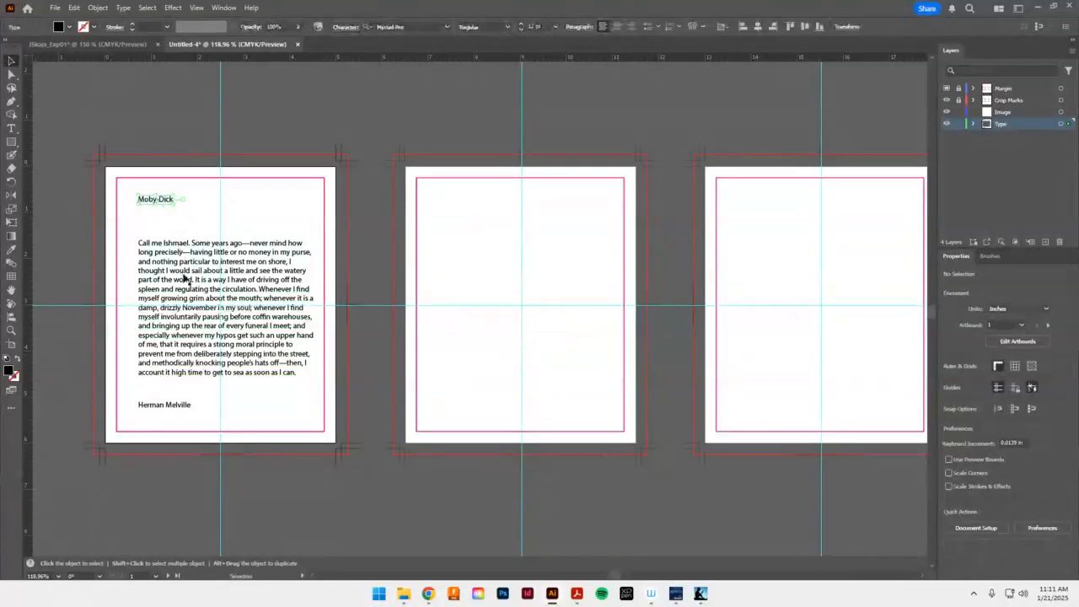
left_click_drag(182, 273, 182, 254)
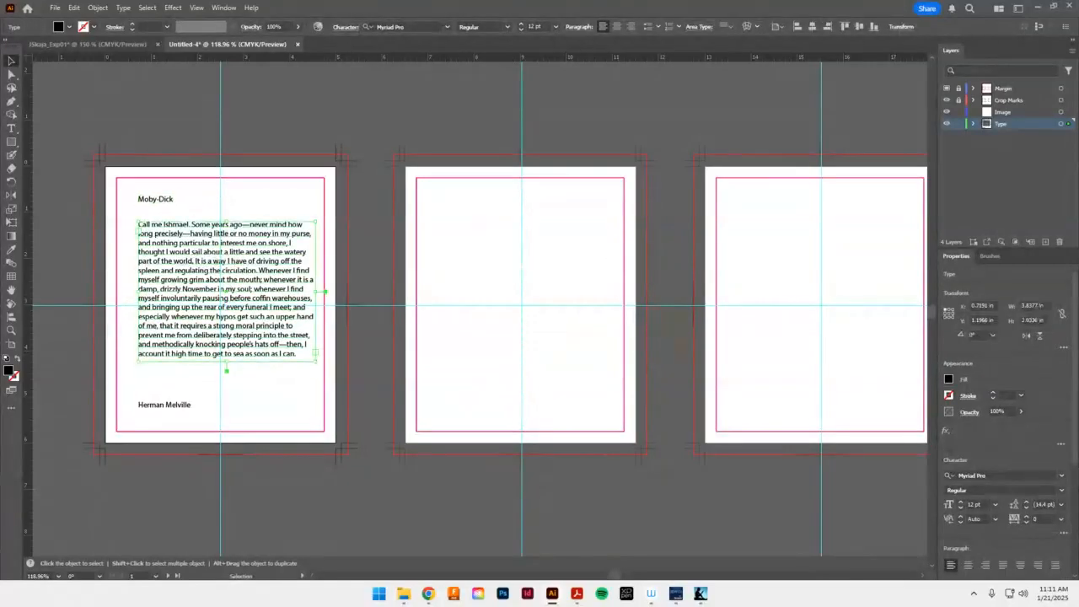
Glance at the assignment page and move the author up to sit just below the paragraph
key("alt+Tab")
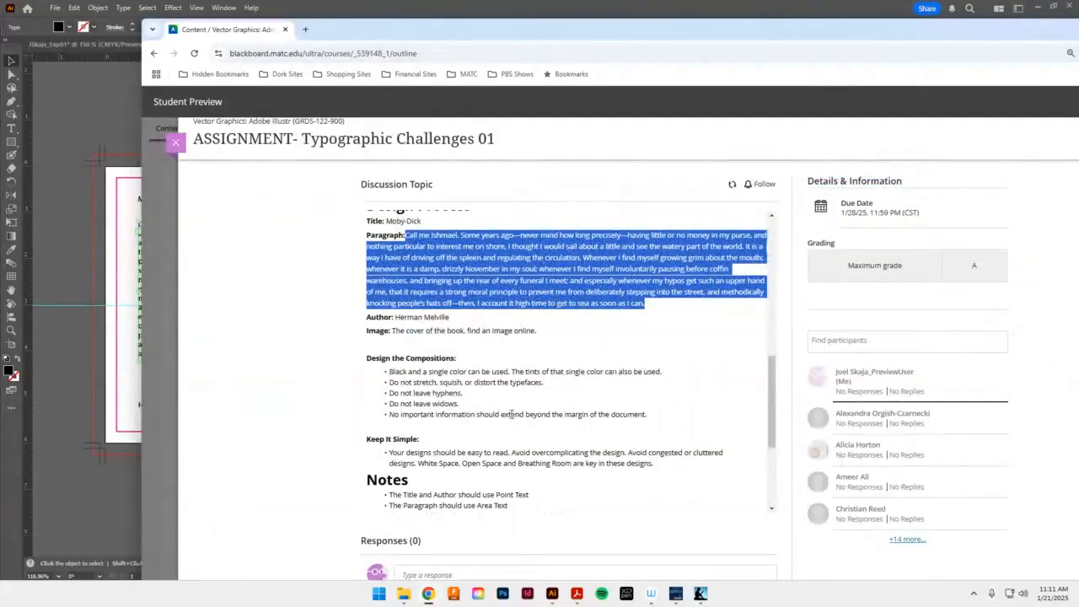
left_click(101, 132)
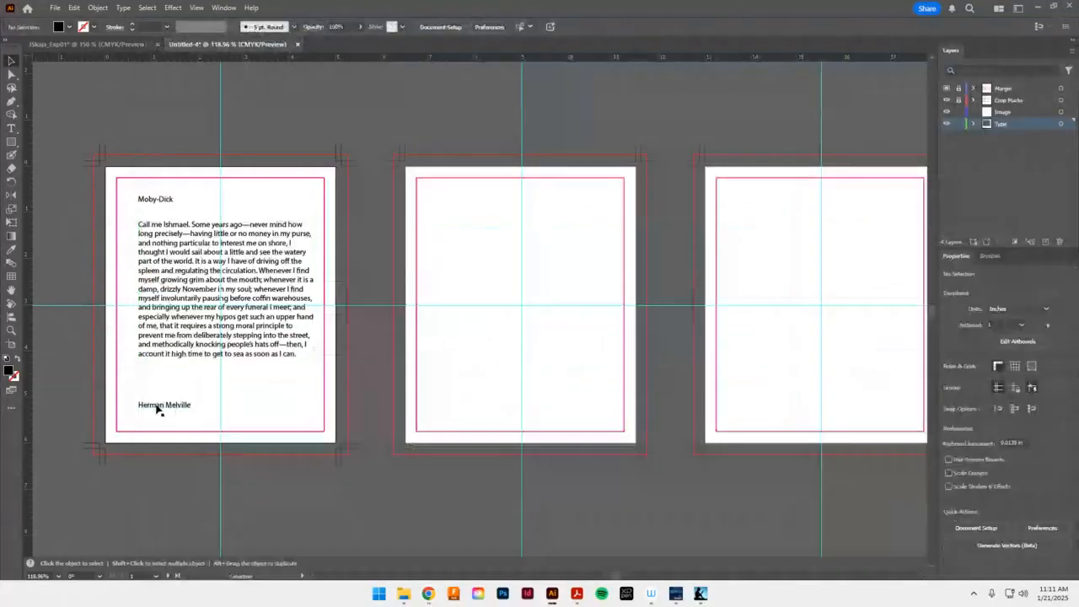
left_click_drag(156, 410, 167, 379)
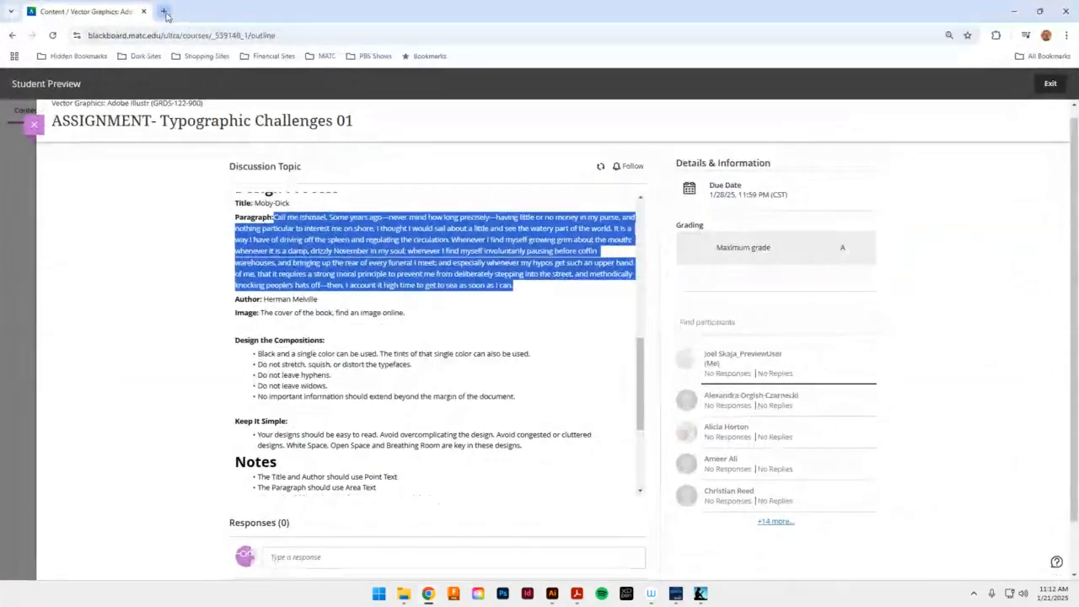
Search Google in a new browser tab for "moby dick book covers" and show the image results
left_click(165, 12)
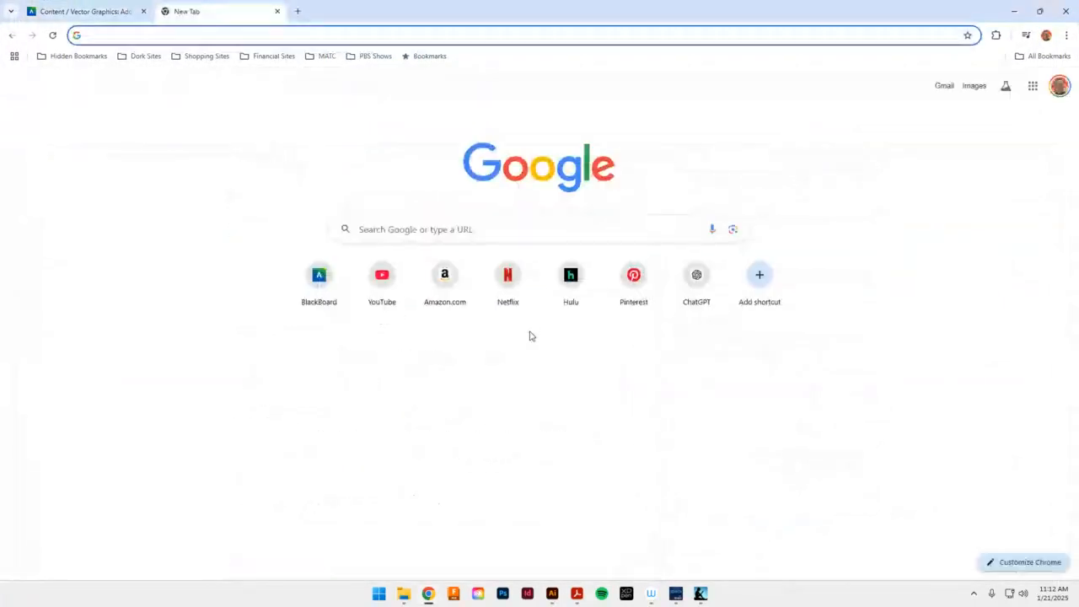
type("mo")
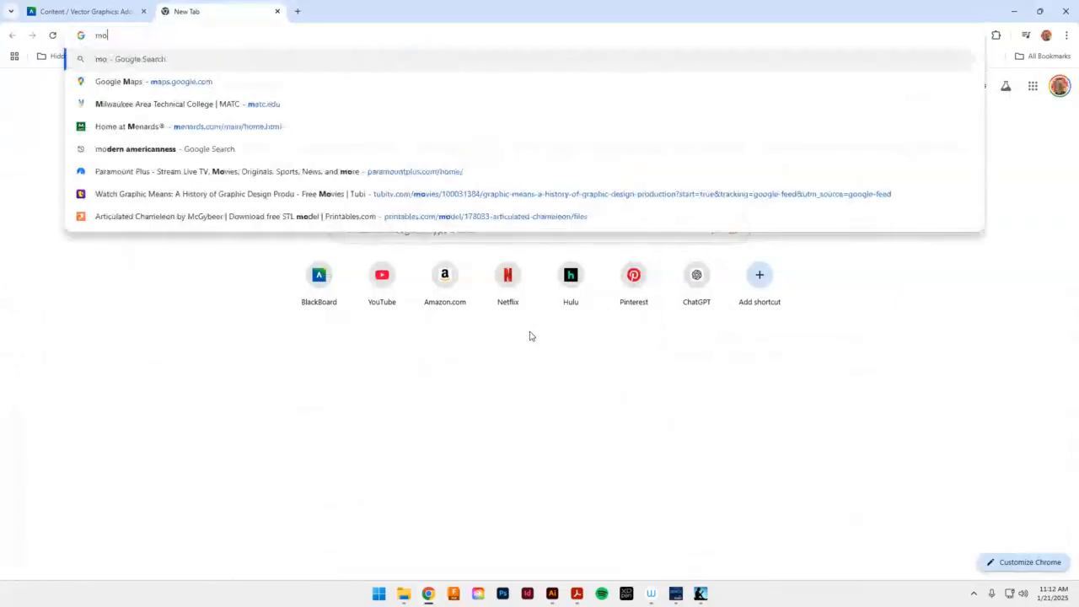
type("by dick ")
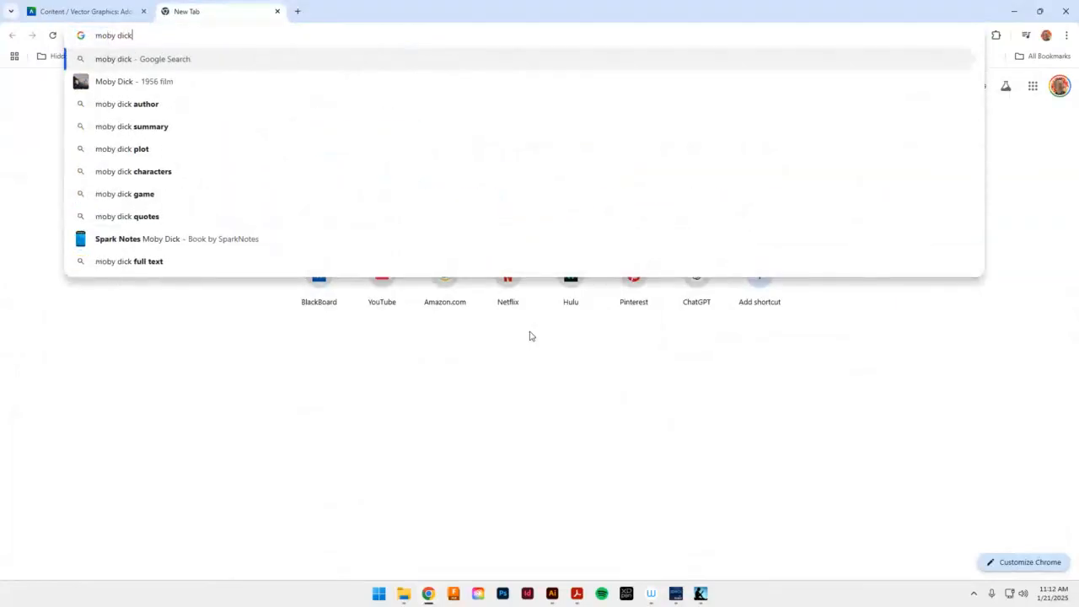
type("boo")
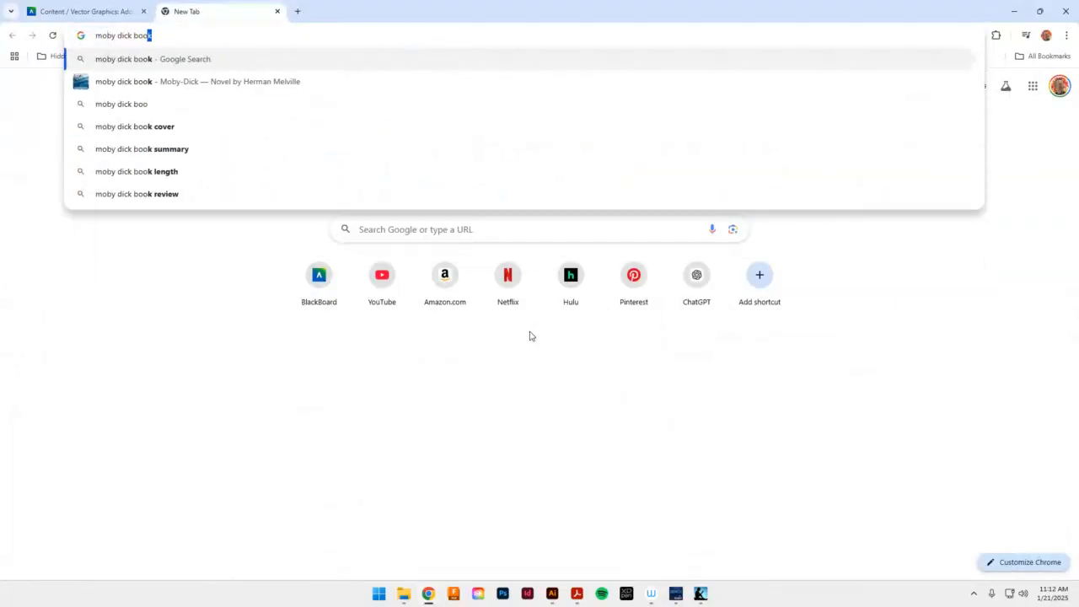
type("k covers")
key("Return")
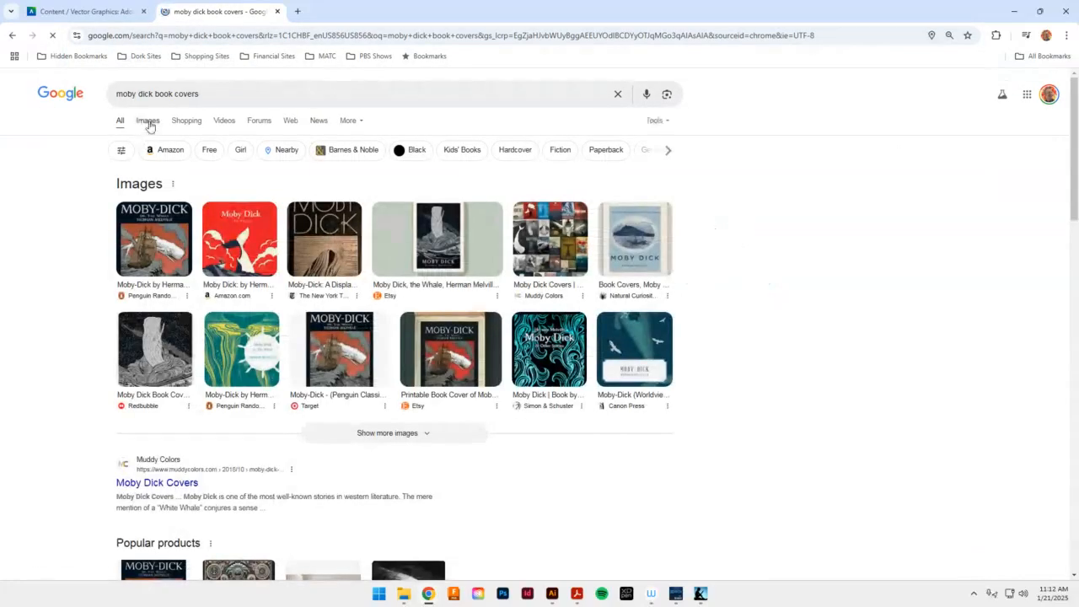
left_click(148, 121)
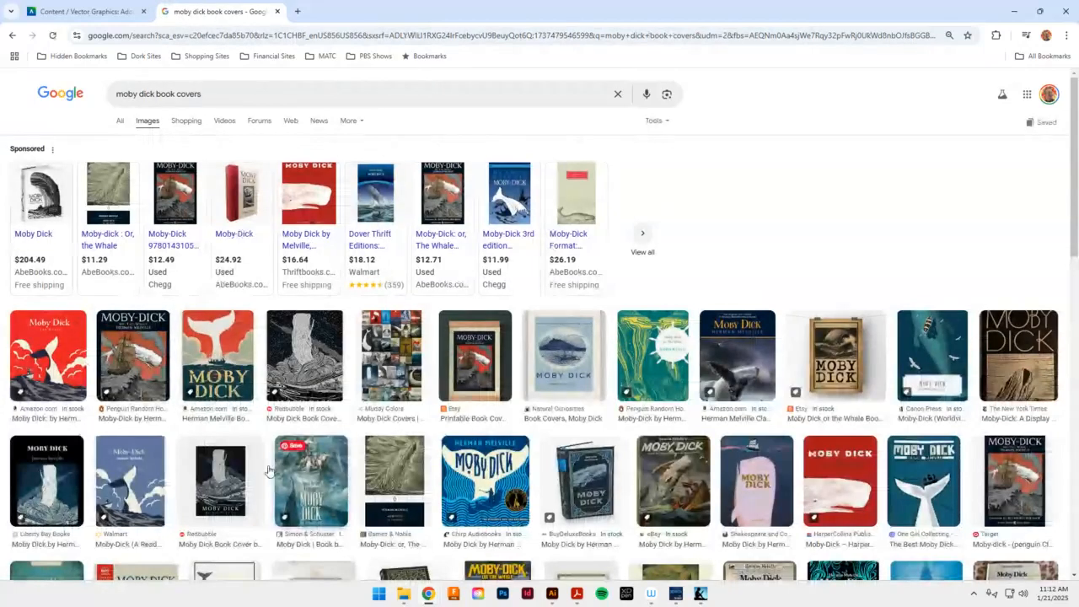
Save the Moby Dick cover with the white whale tail on red to the Desktop as a JPEG named Moby_Dick
left_click(238, 360)
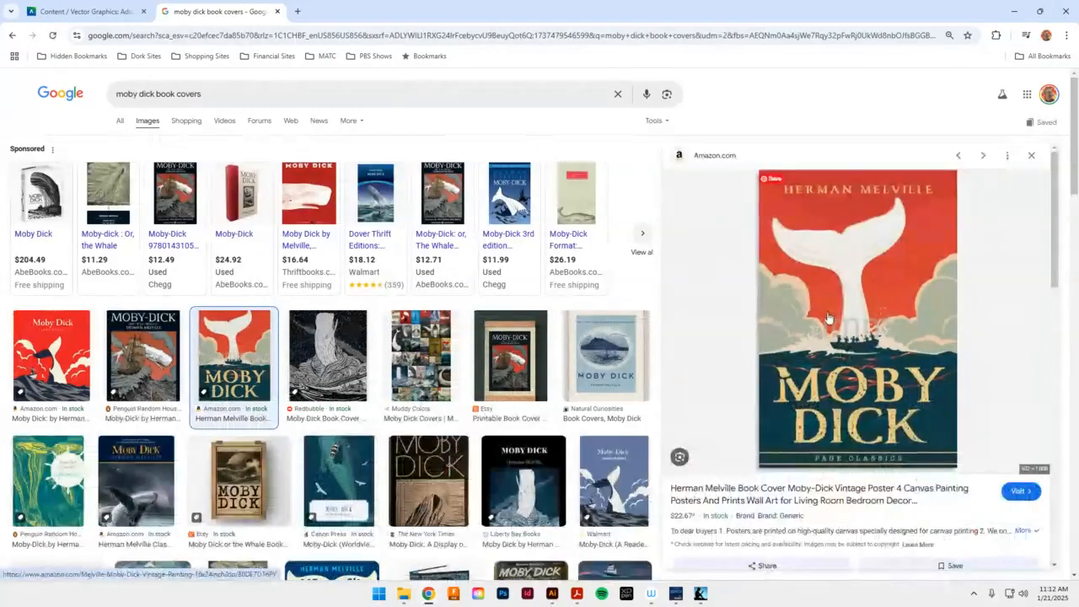
right_click(862, 294)
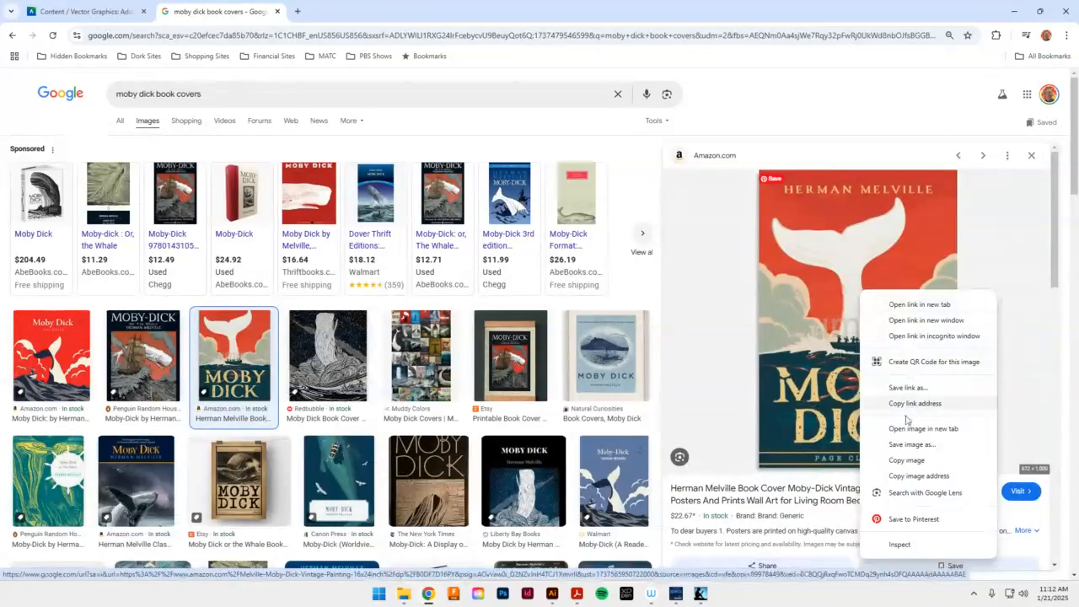
left_click(928, 452)
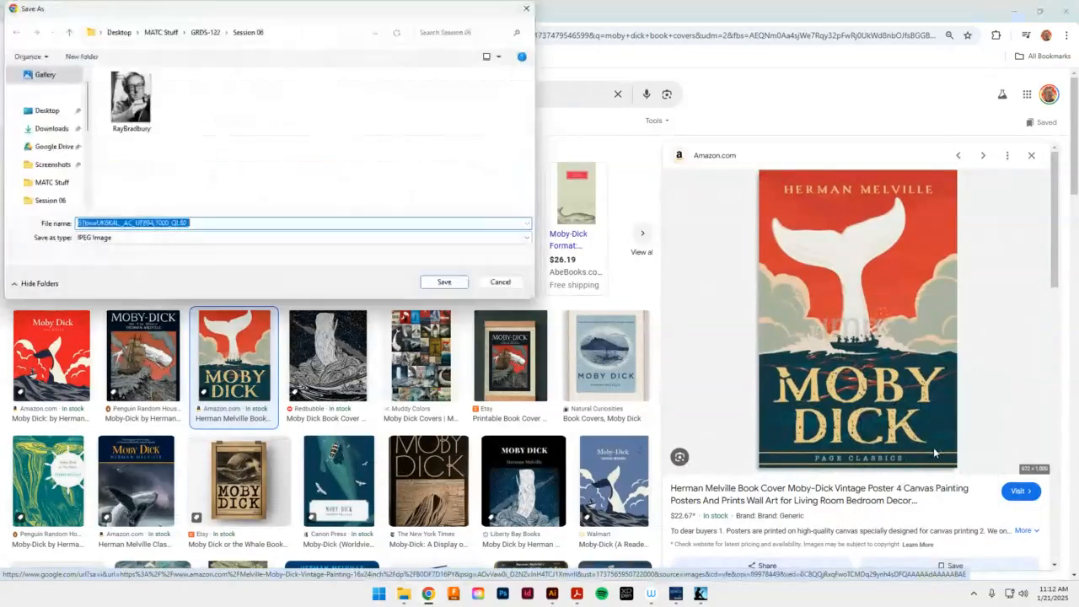
left_click(44, 110)
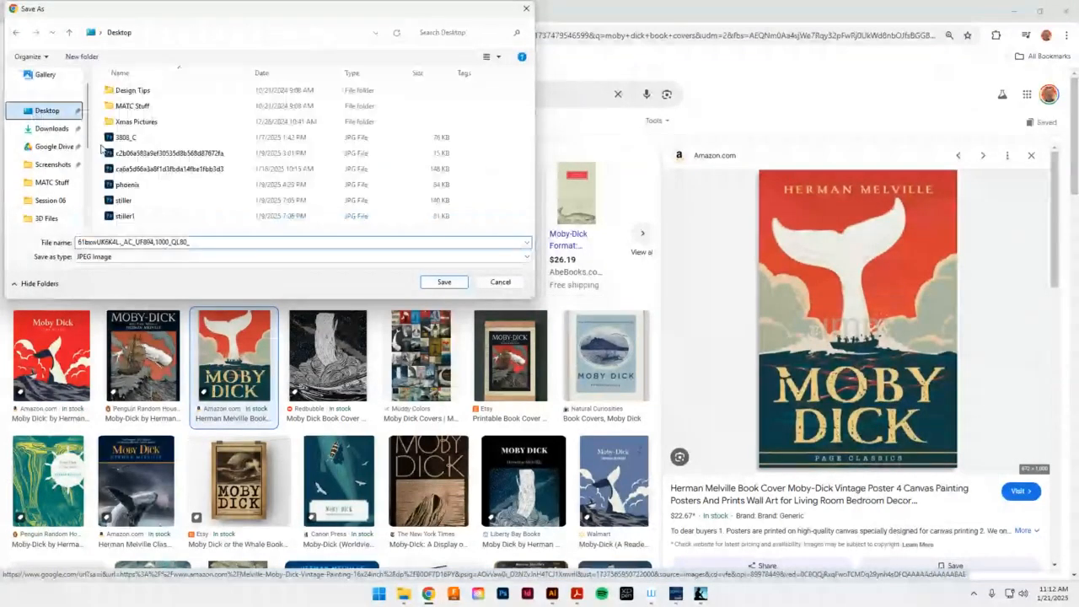
left_click_drag(190, 242, 63, 246)
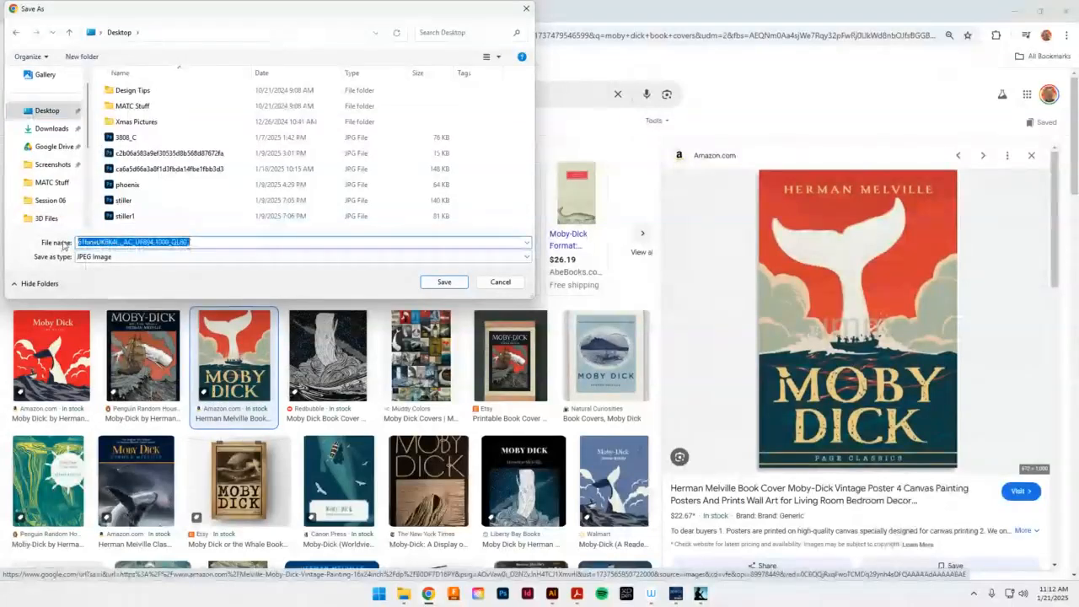
type("M")
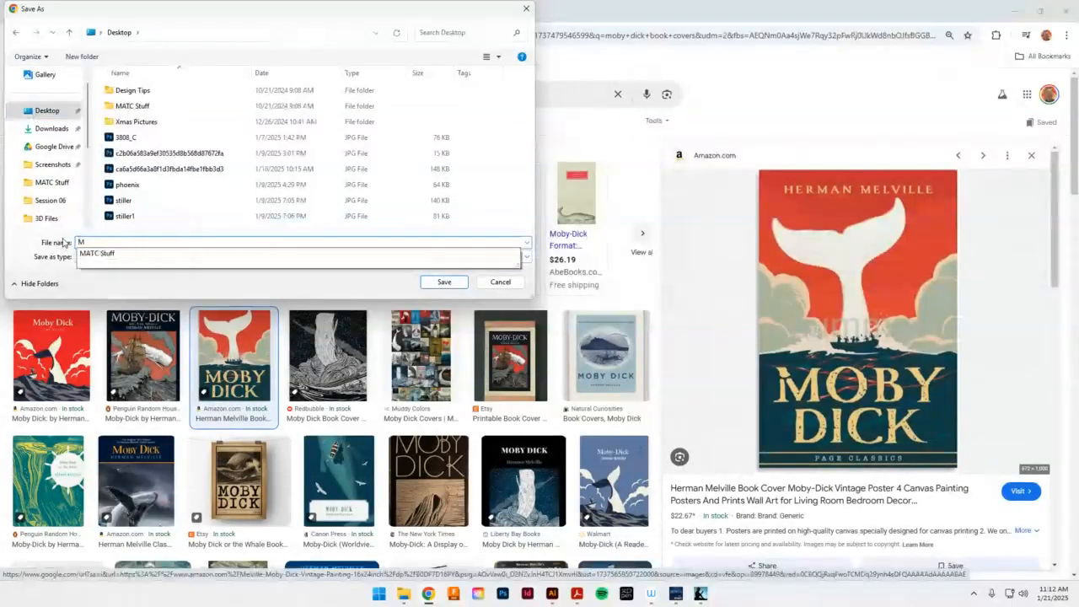
type("oby_Dick")
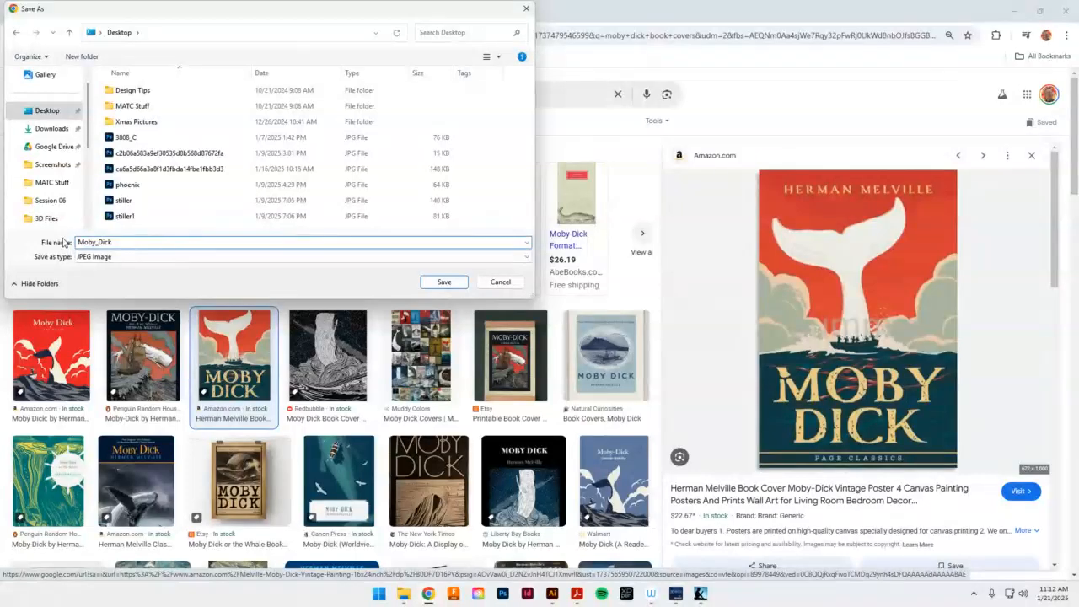
left_click(451, 283)
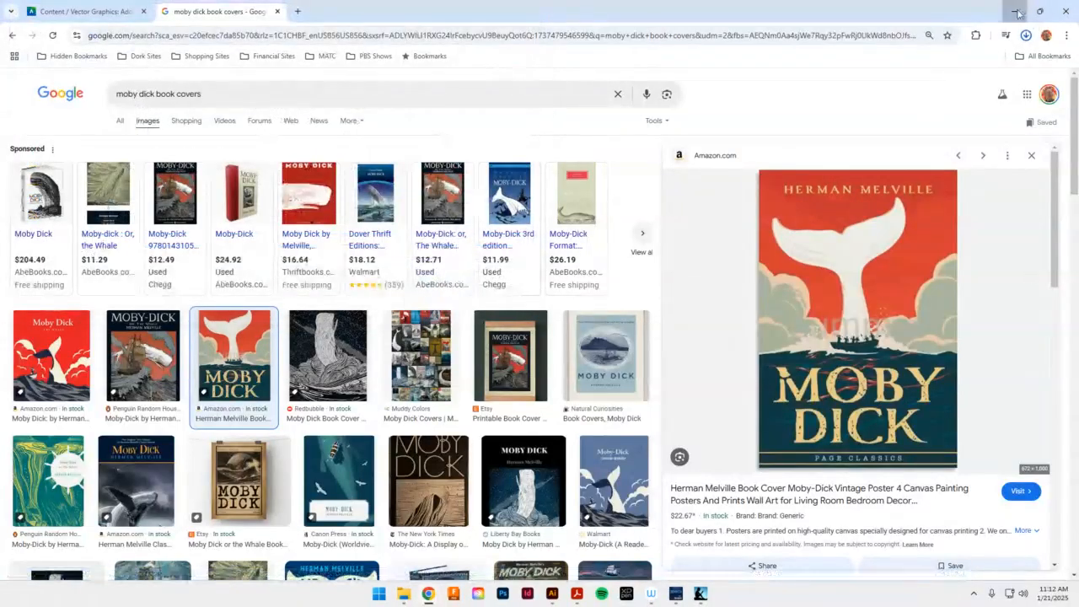
Return to Illustrator, lock the Type layer and make the Image layer active
left_click(1017, 11)
left_click(279, 391)
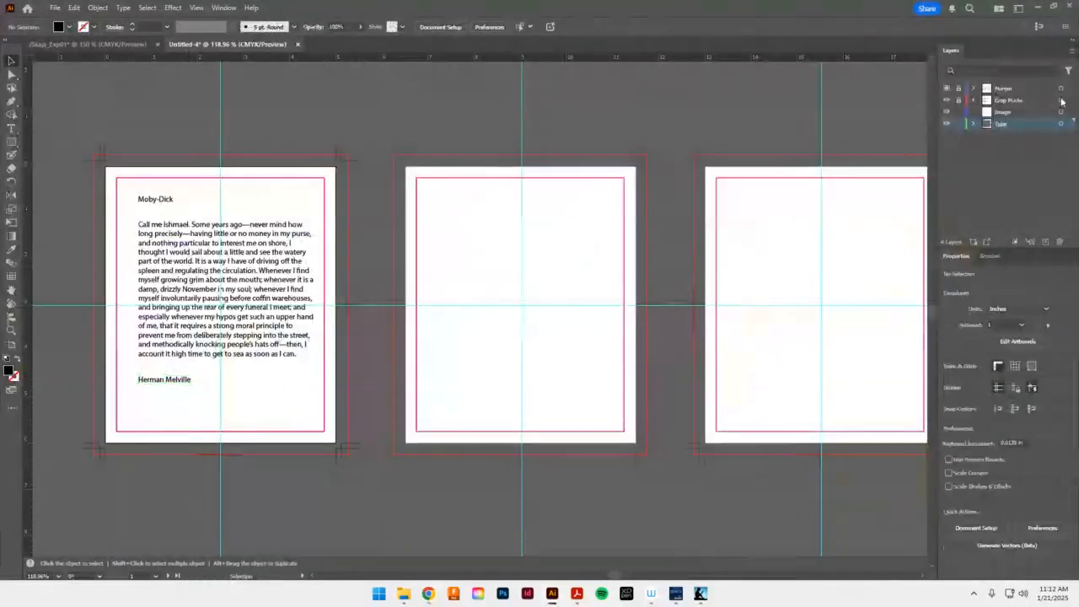
left_click(1026, 115)
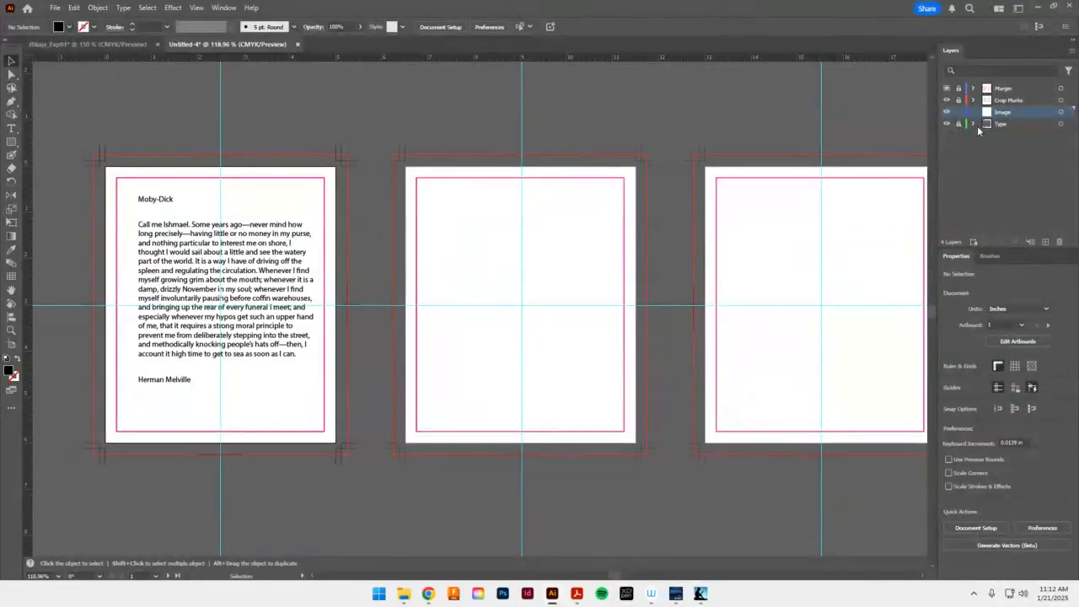
Place the Moby_Dick image from the Desktop at full size, starting in the upper part of the second artboard
left_click(54, 8)
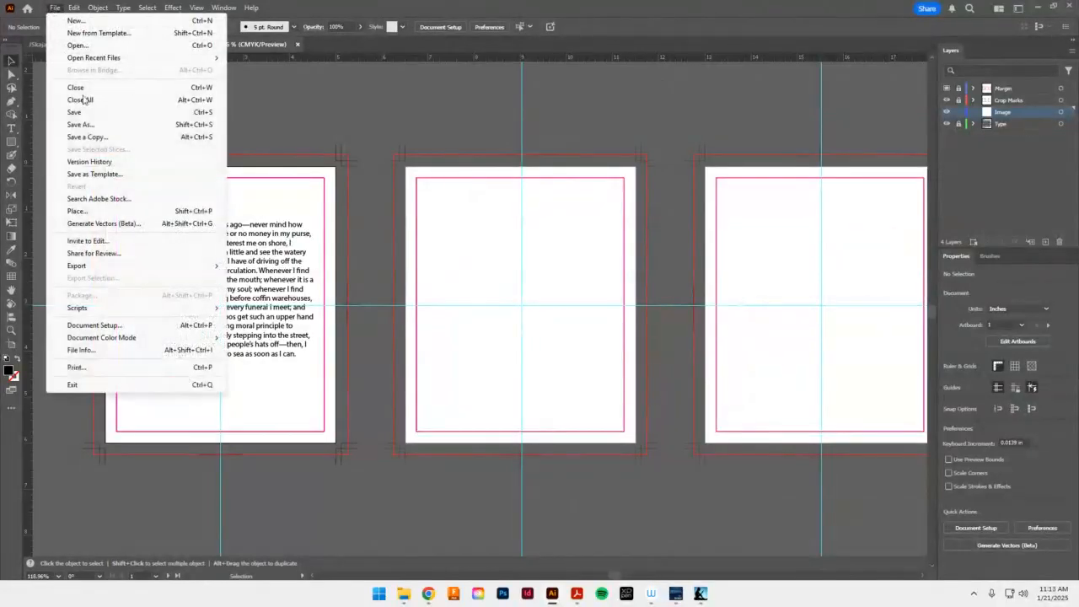
left_click(80, 211)
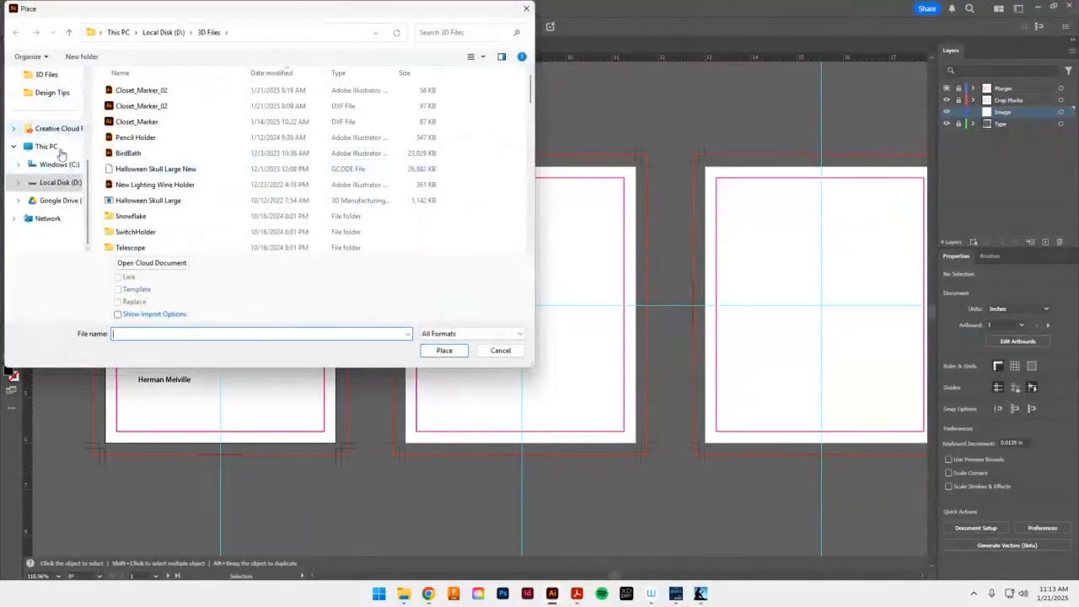
scroll(59, 148, "up", 5)
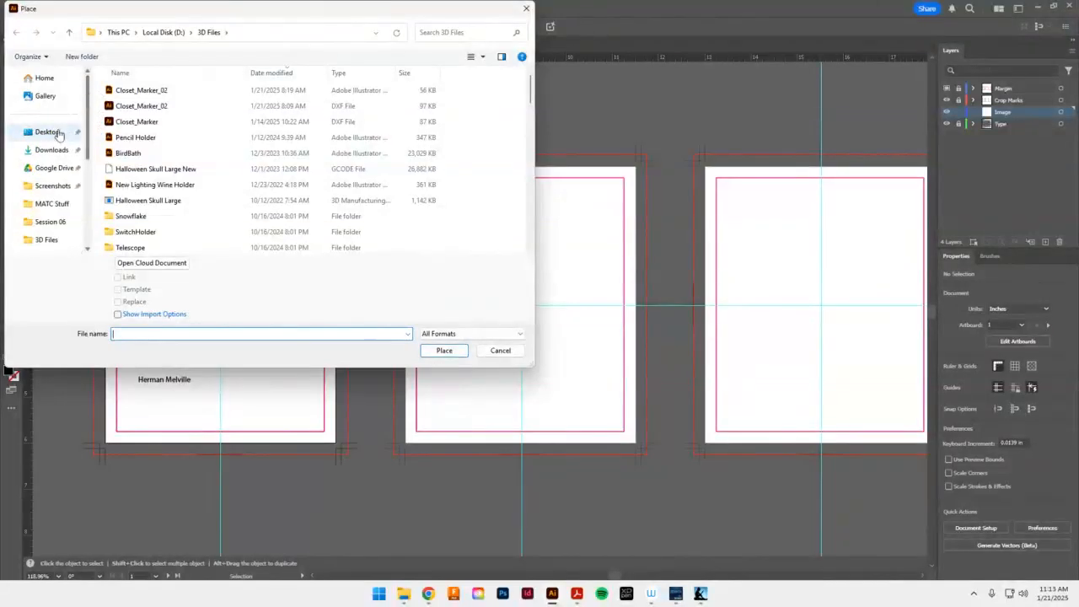
left_click(49, 133)
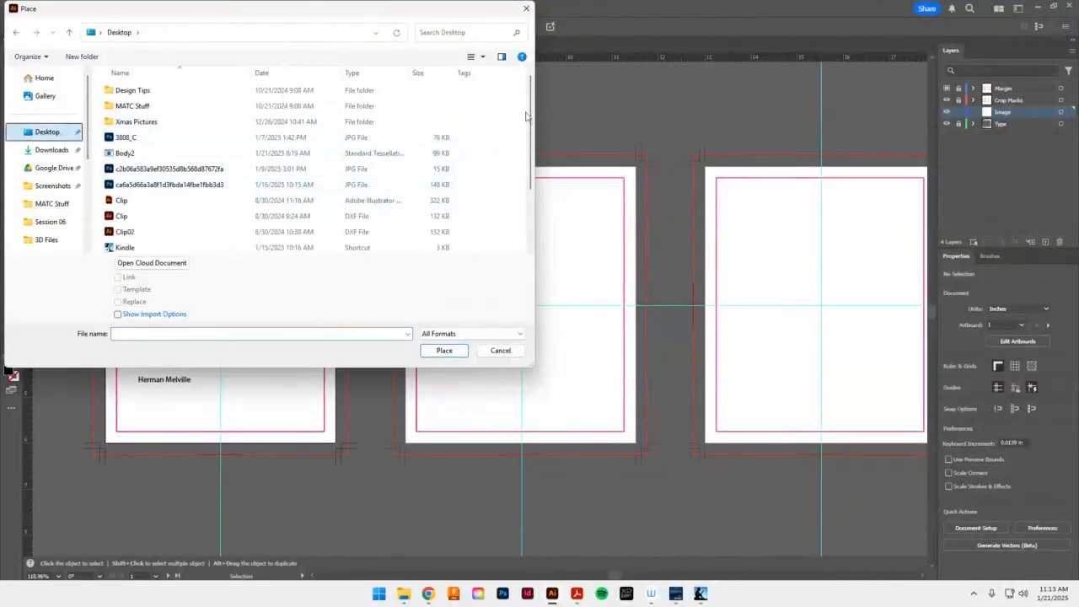
scroll(169, 181, "down", 2)
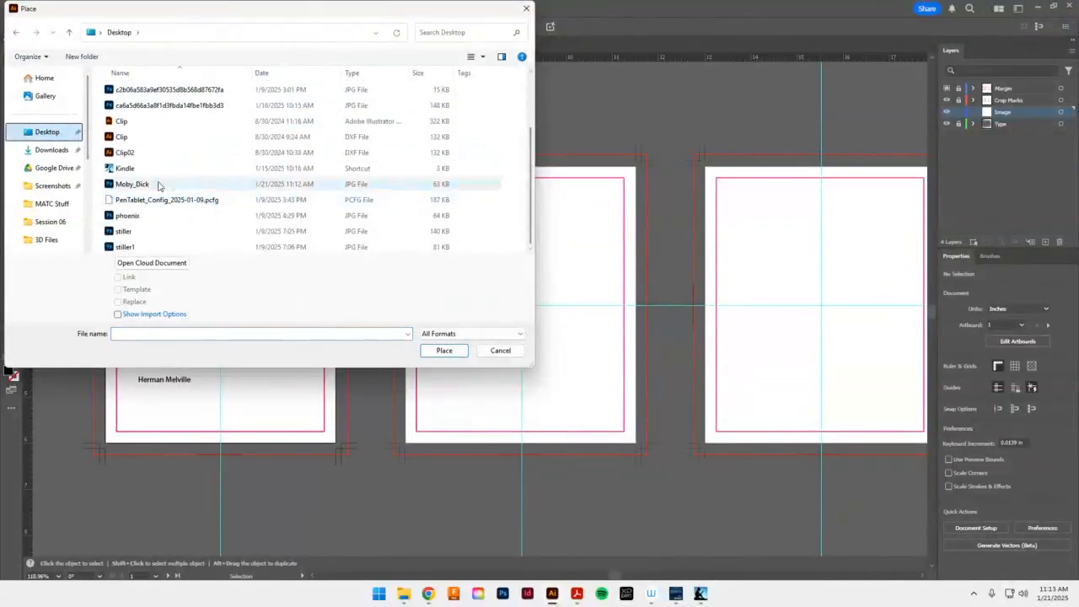
left_click(158, 184)
left_click(445, 351)
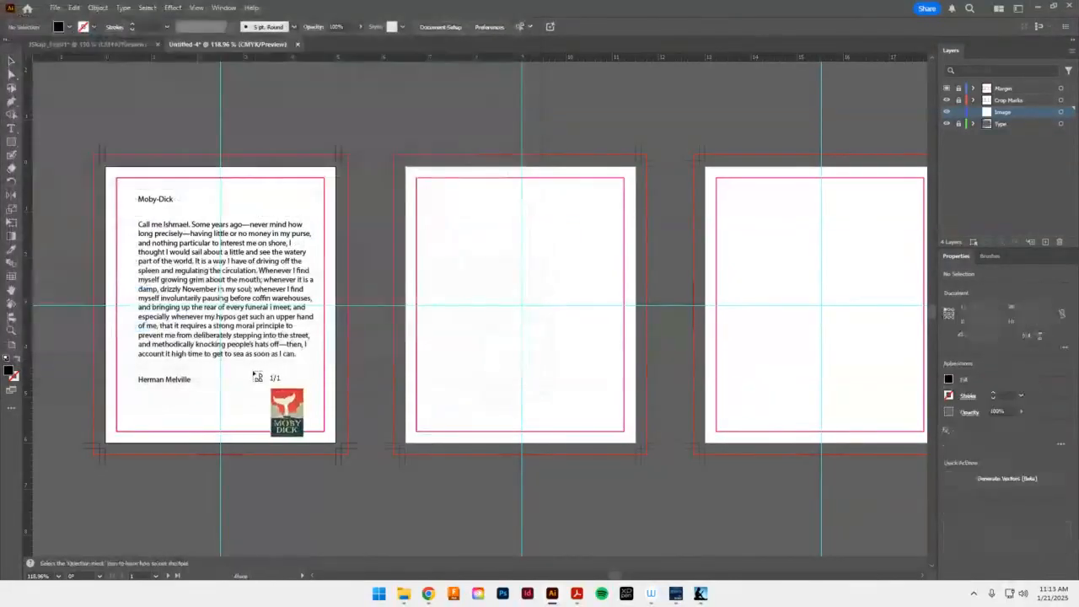
left_click(458, 203)
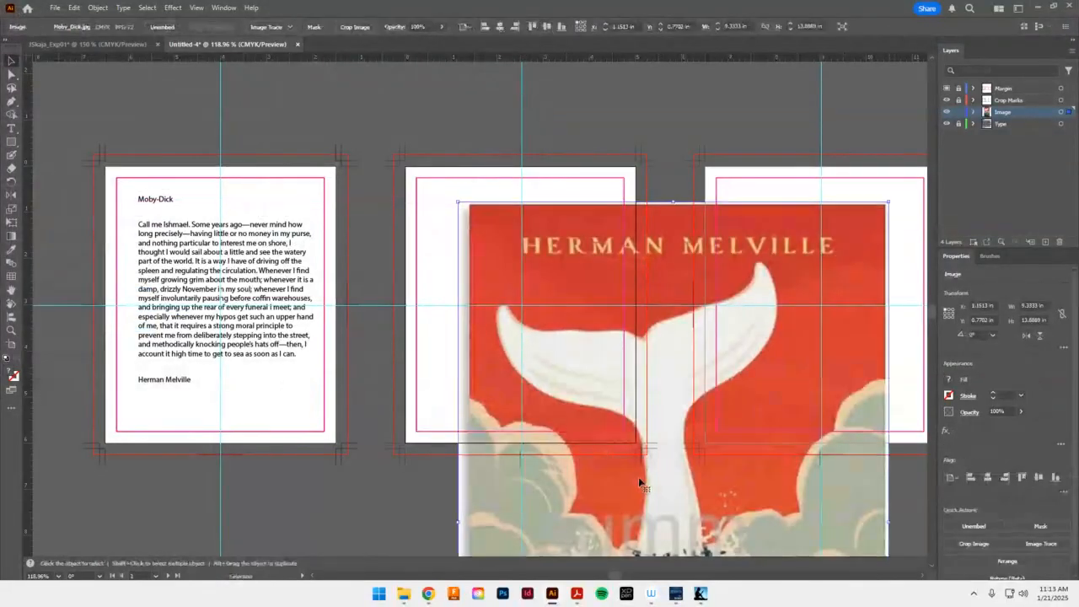
Scale the cover image down to about 1.19 by 1.93 in, between the lower ends of the first and second artboards
left_click_drag(756, 287, 568, 192)
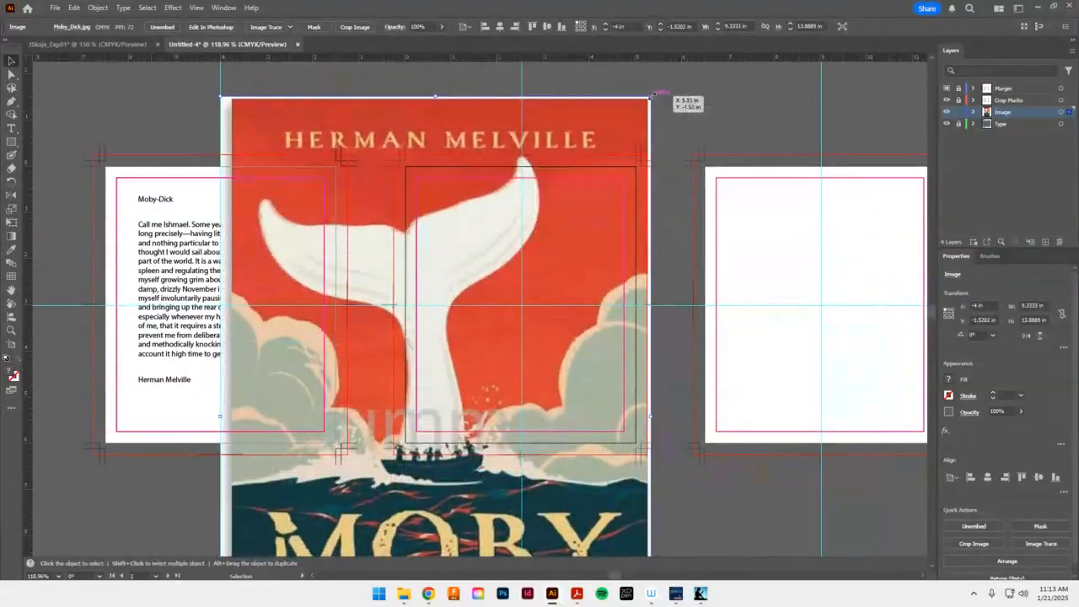
left_click_drag(651, 96, 472, 312)
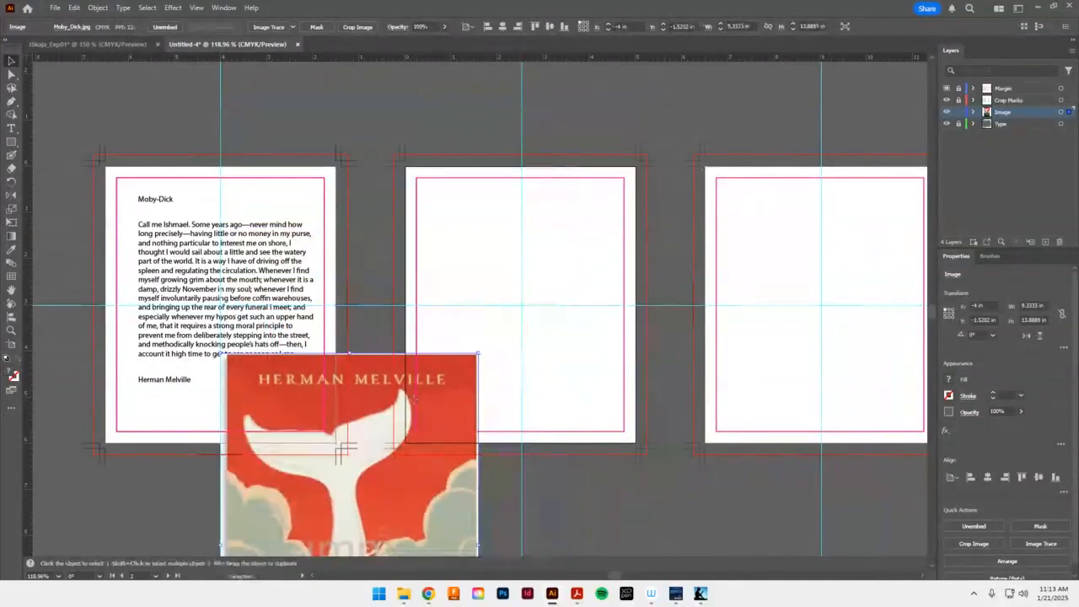
left_click_drag(413, 398, 551, 178)
left_click_drag(610, 132, 573, 333)
left_click_drag(417, 326, 408, 469)
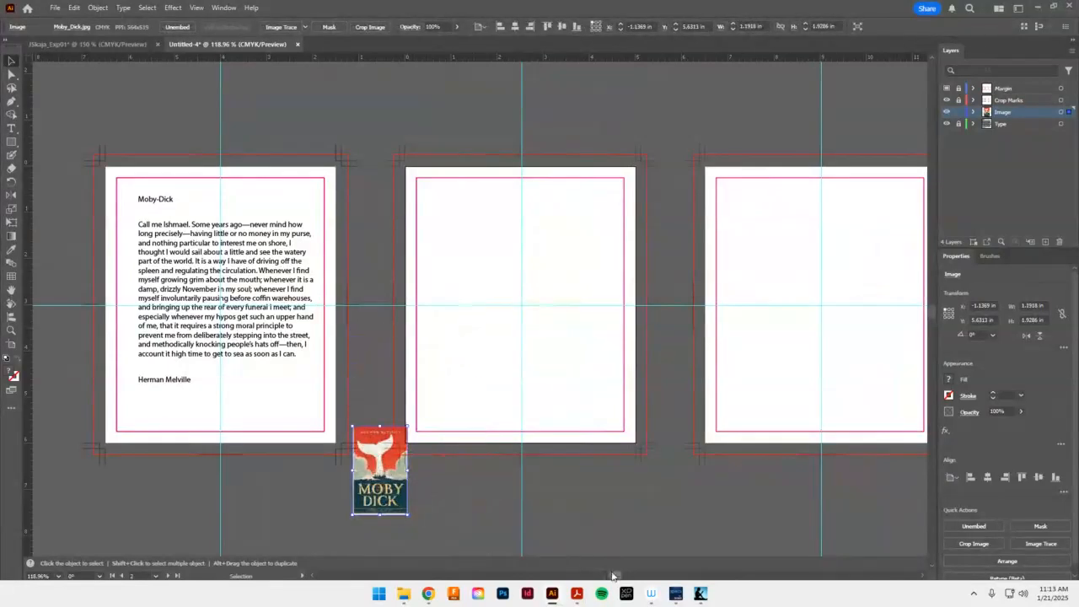
Undo the last cover image scaling, rescale it to about 1.30 by 1.94 in and move it to the first artboard's lower-right margin corner
key("ctrl+z")
key("ctrl+z")
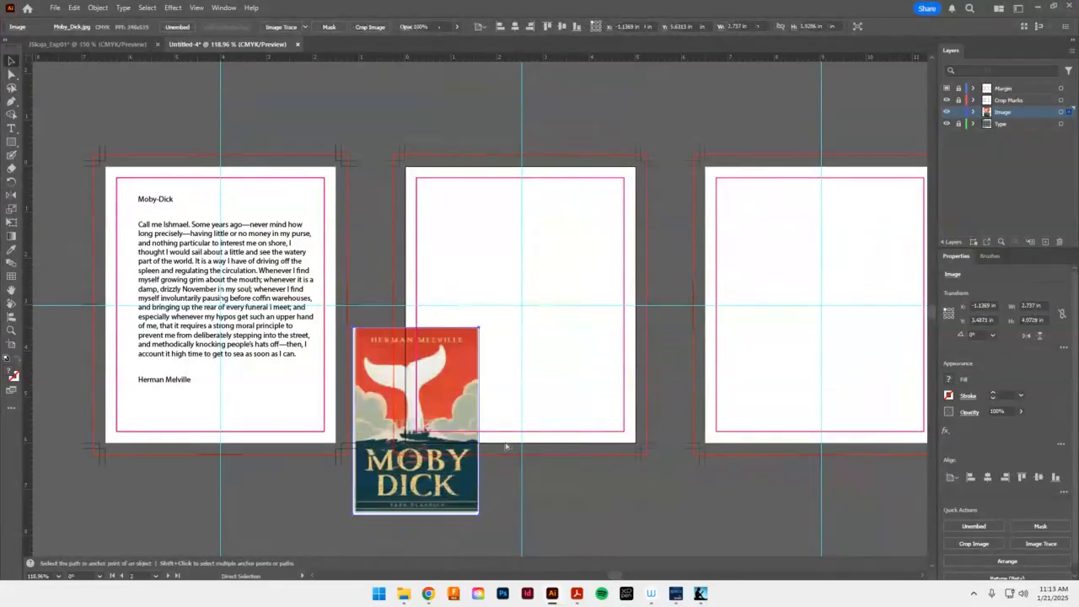
left_click_drag(480, 333, 492, 426)
left_click_drag(410, 488, 322, 408)
Lock the Image layer, unlock the Type layer and make the Type layer active
left_click(11, 329)
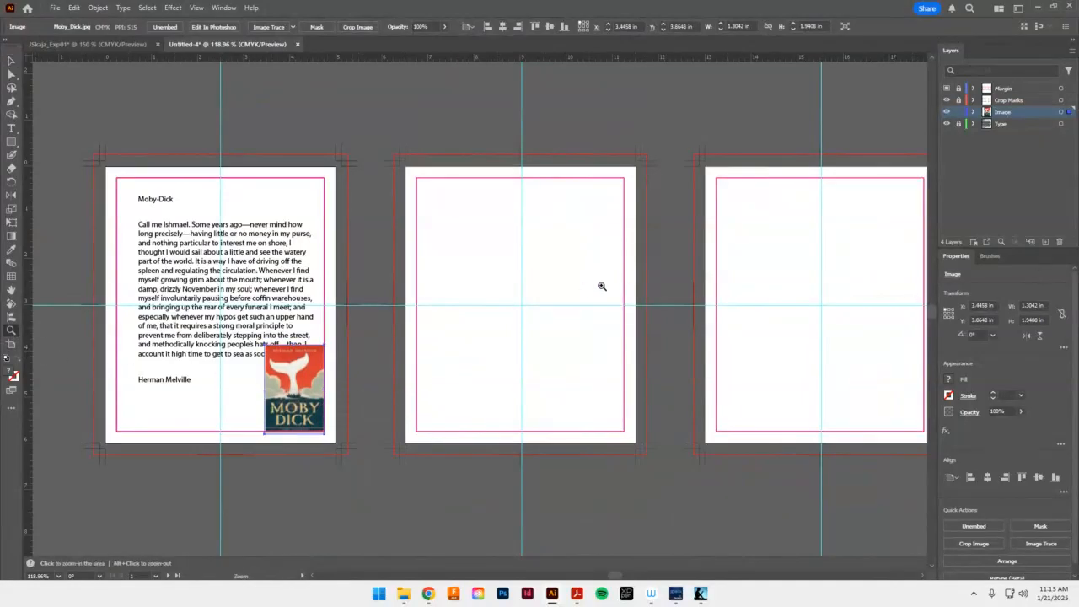
key("space")
left_click_drag(287, 278, 494, 255)
left_click(530, 281)
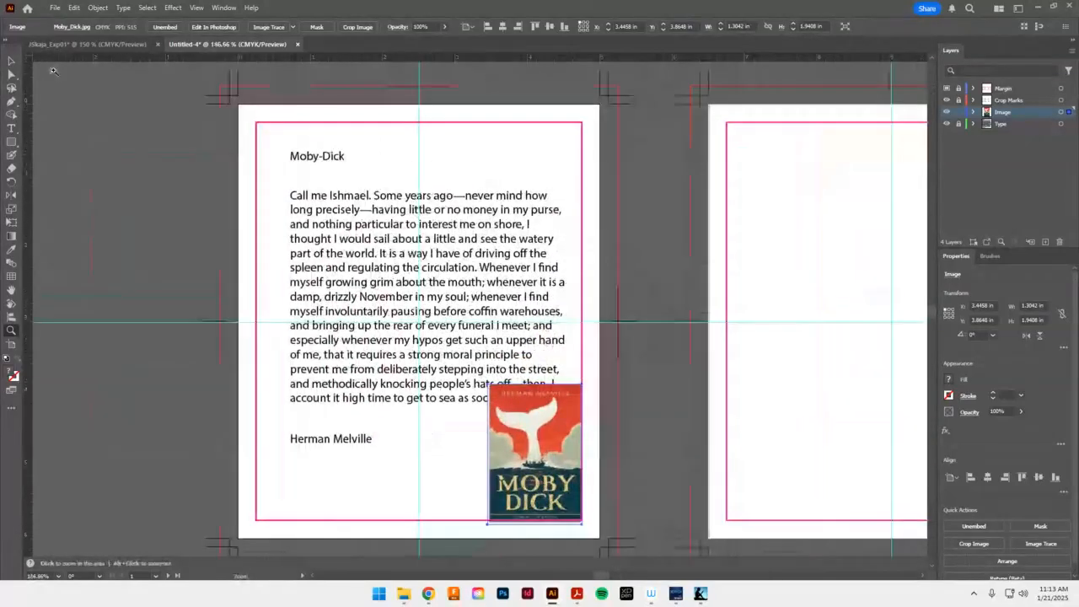
key("v")
left_click(424, 152)
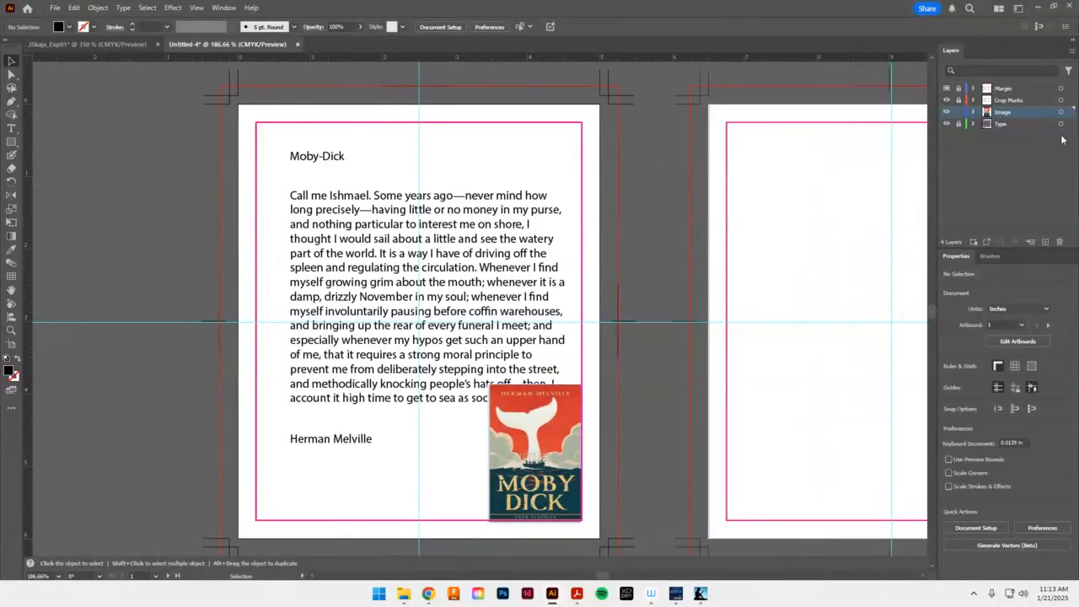
left_click(958, 124)
left_click(1009, 127)
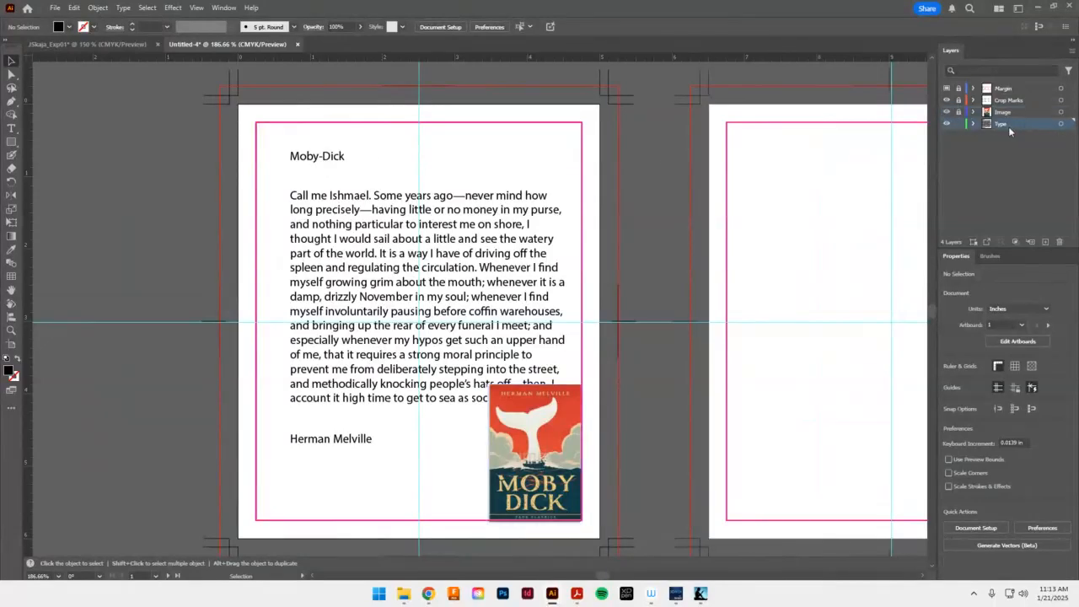
Set the Moby-Dick title in Arial Black, enlarge it to about 2.31 in wide and align it to the upper-left margin corner
left_click(335, 156)
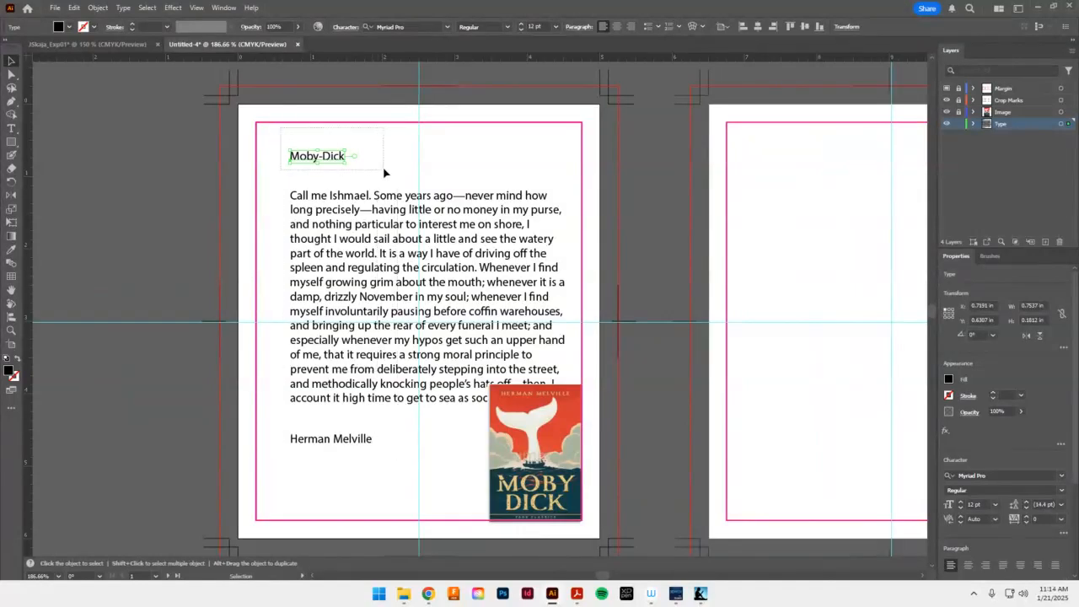
left_click(446, 28)
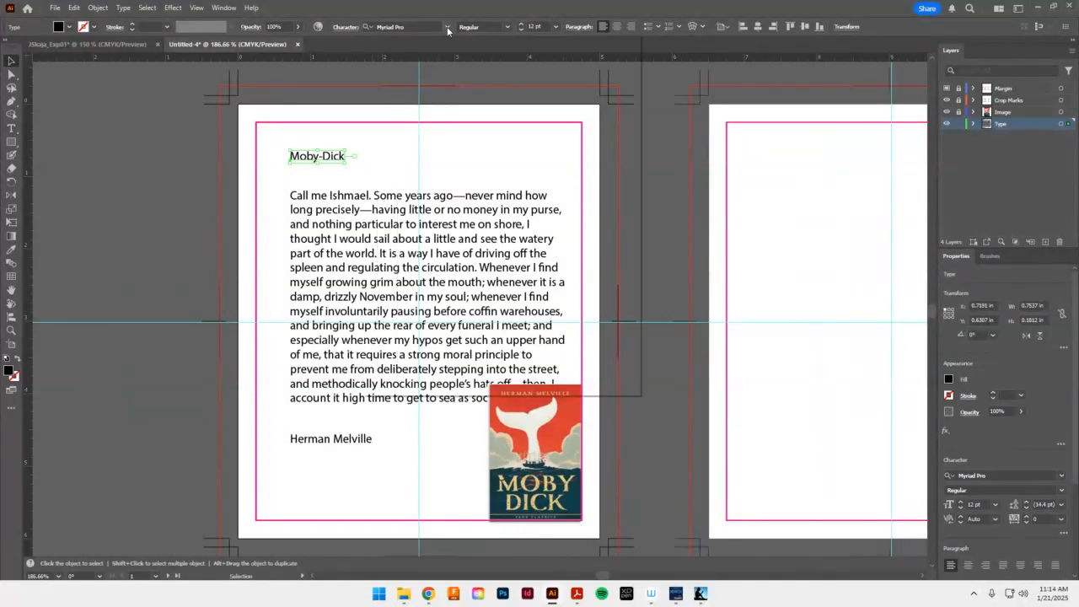
left_click(367, 83)
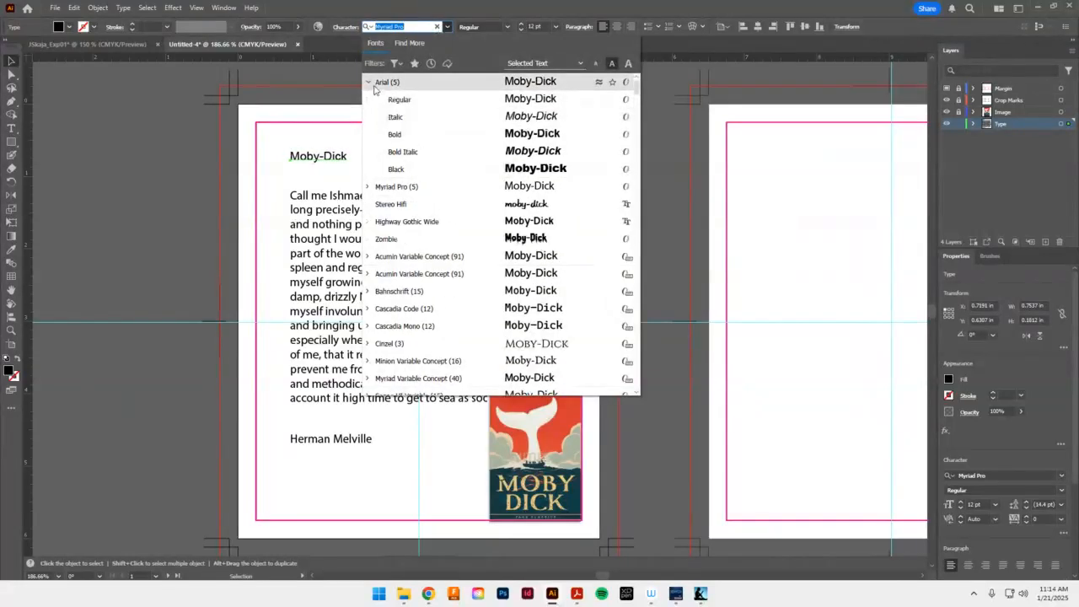
left_click(412, 169)
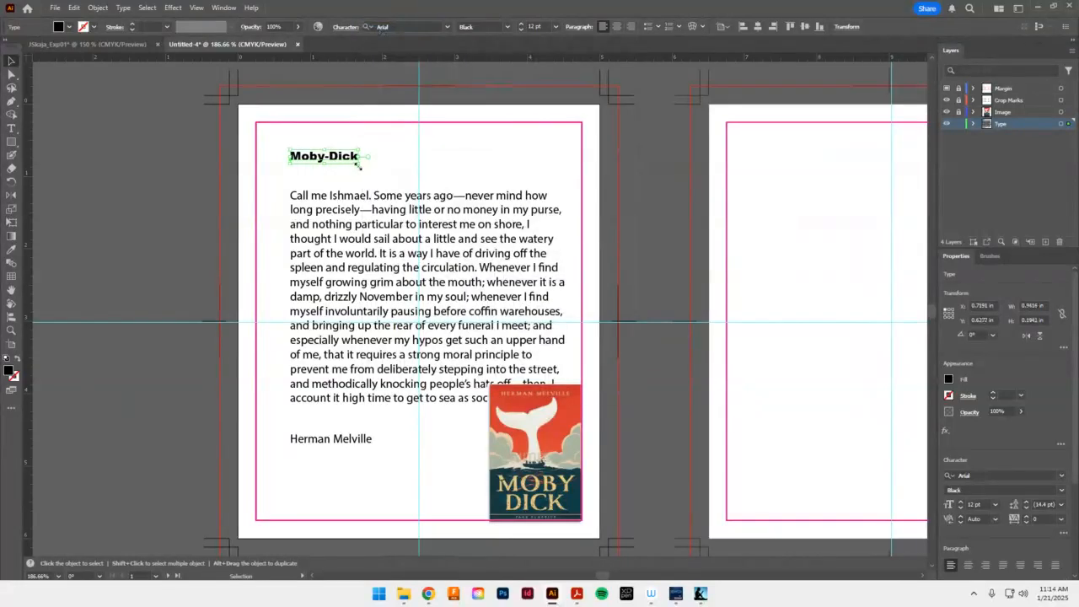
left_click_drag(361, 166, 515, 191)
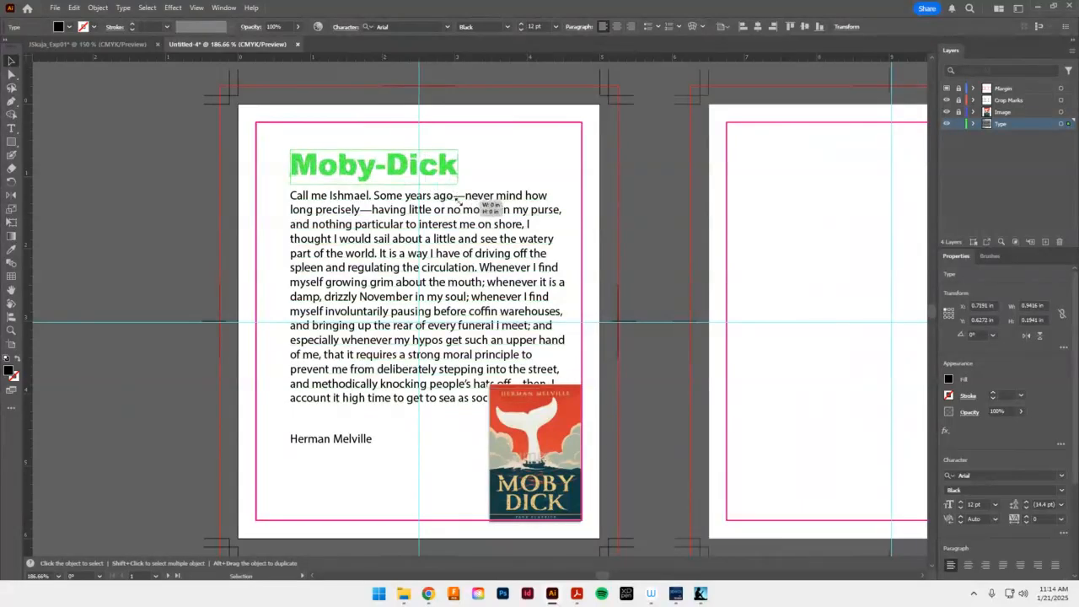
left_click_drag(393, 175, 390, 145)
Set the author line in Arial Italic and move it to the first artboard's lower-left margin corner
left_click(331, 440)
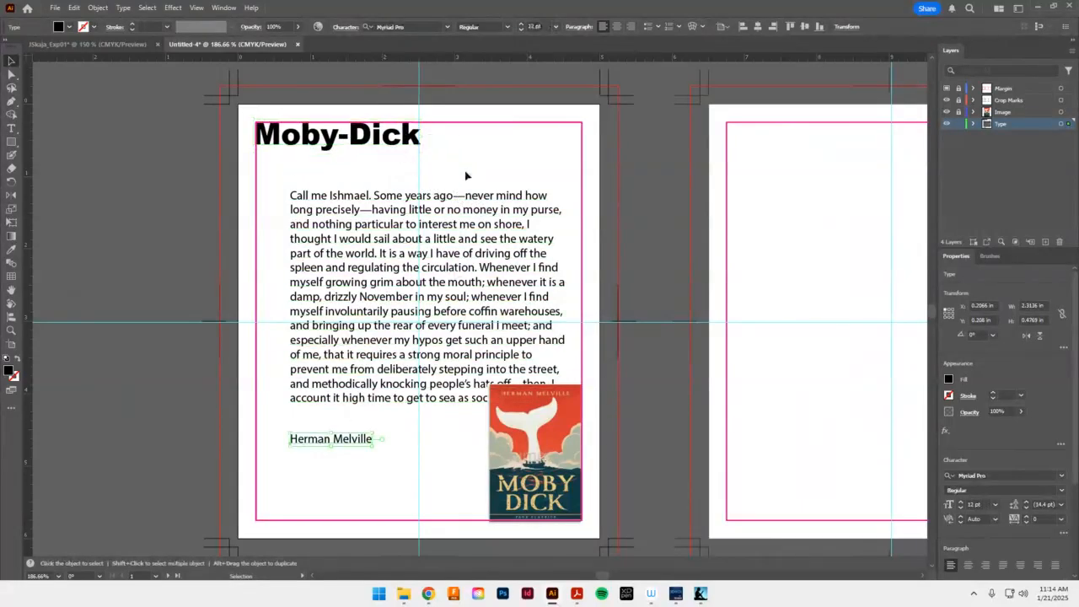
left_click(447, 31)
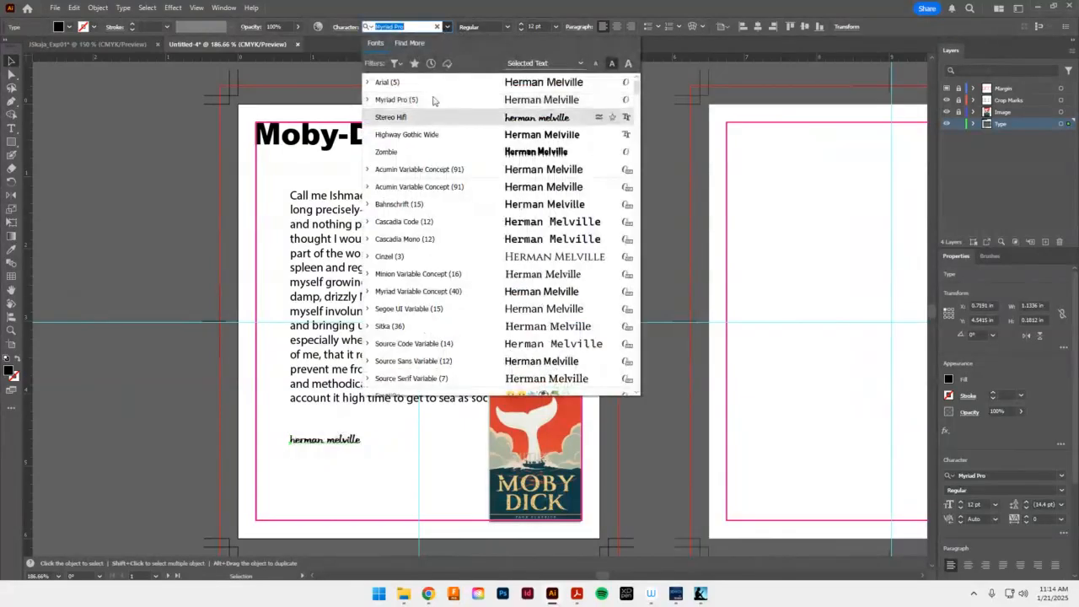
left_click(367, 82)
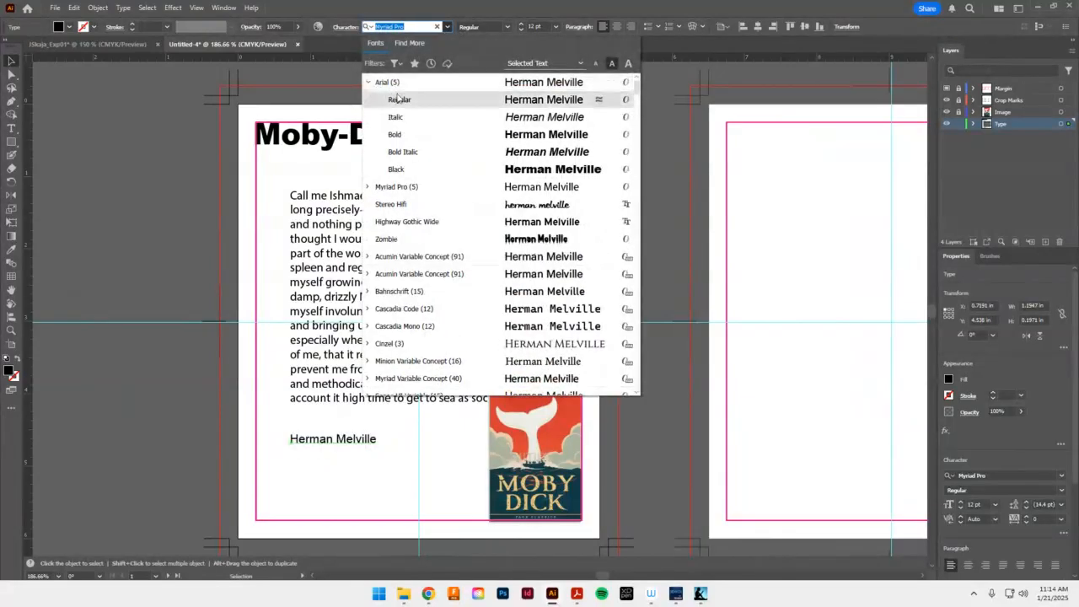
left_click(424, 118)
left_click_drag(367, 442, 331, 511)
Move the paragraph directly below the title against the left margin and set it in Arial Regular
left_click_drag(461, 287, 438, 254)
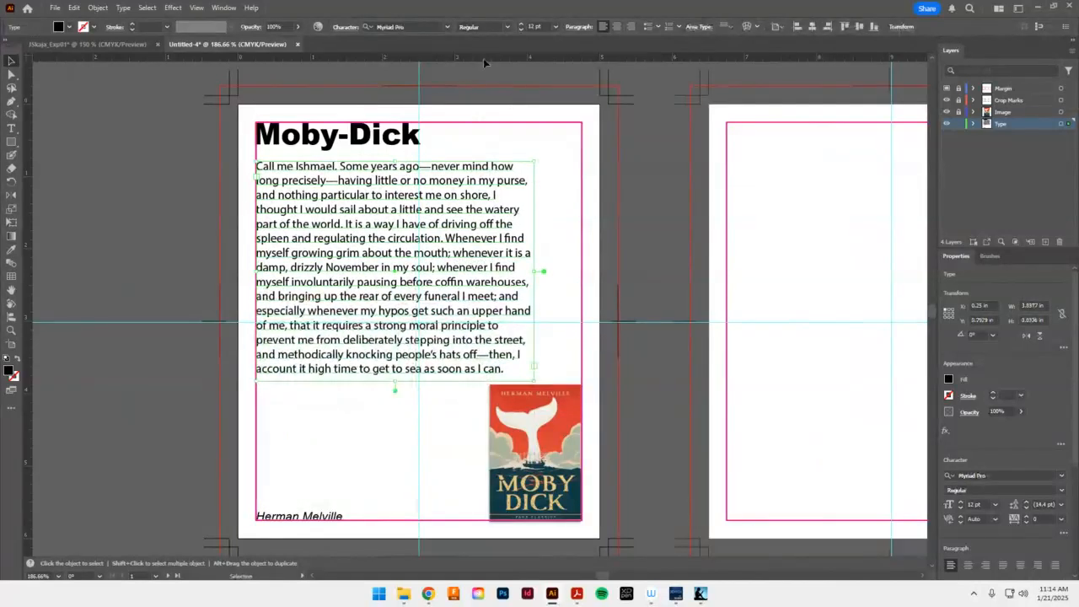
left_click(446, 28)
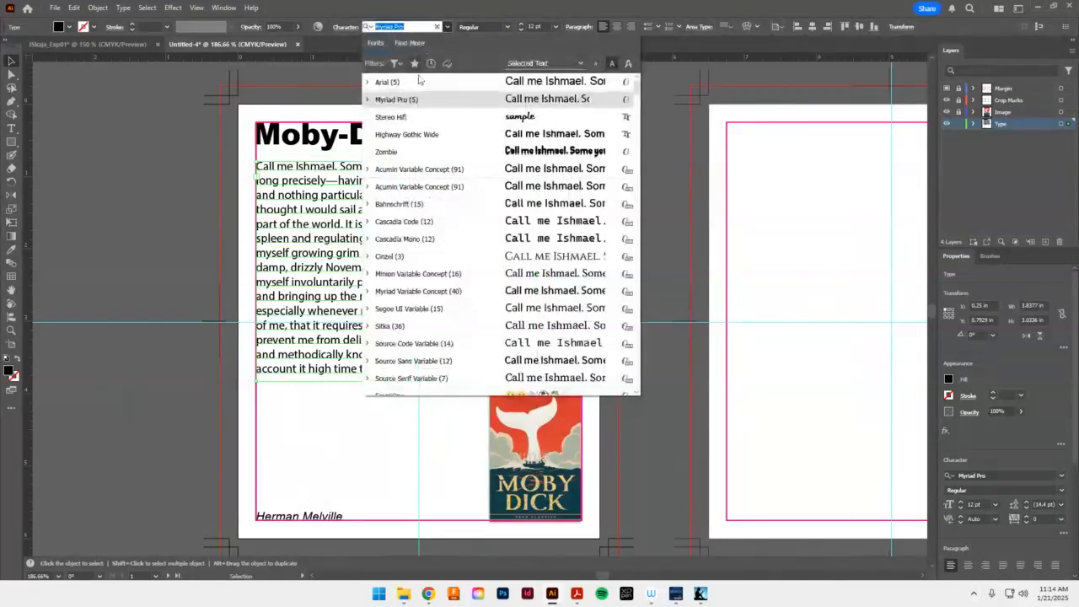
left_click(368, 82)
left_click(381, 90)
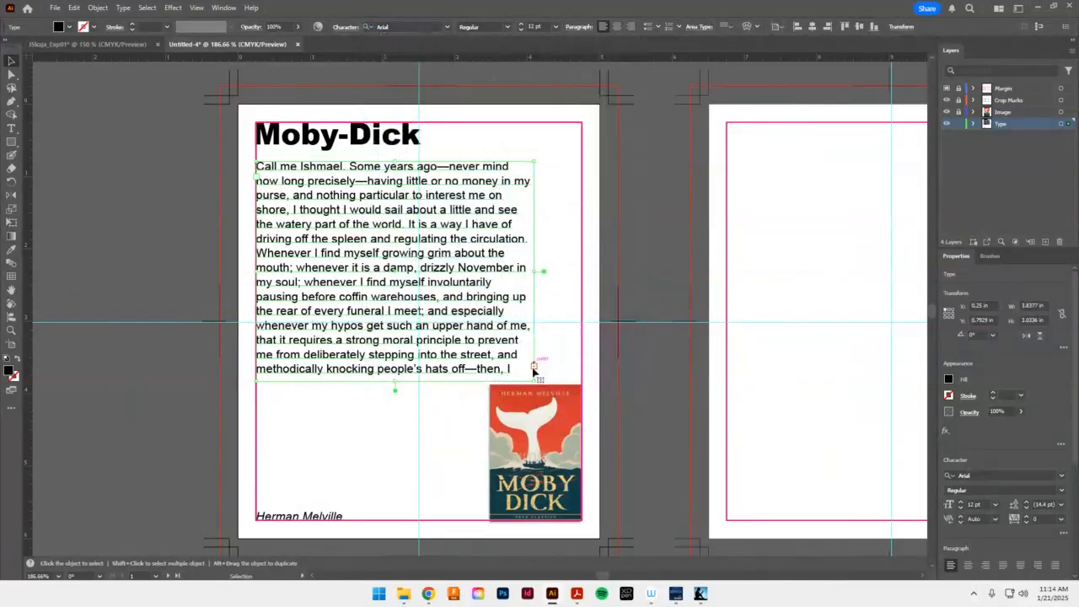
Resize the paragraph's text frame to about 2.94 in wide and 4.63 in tall, ending just above the author line
left_click_drag(397, 381, 396, 412)
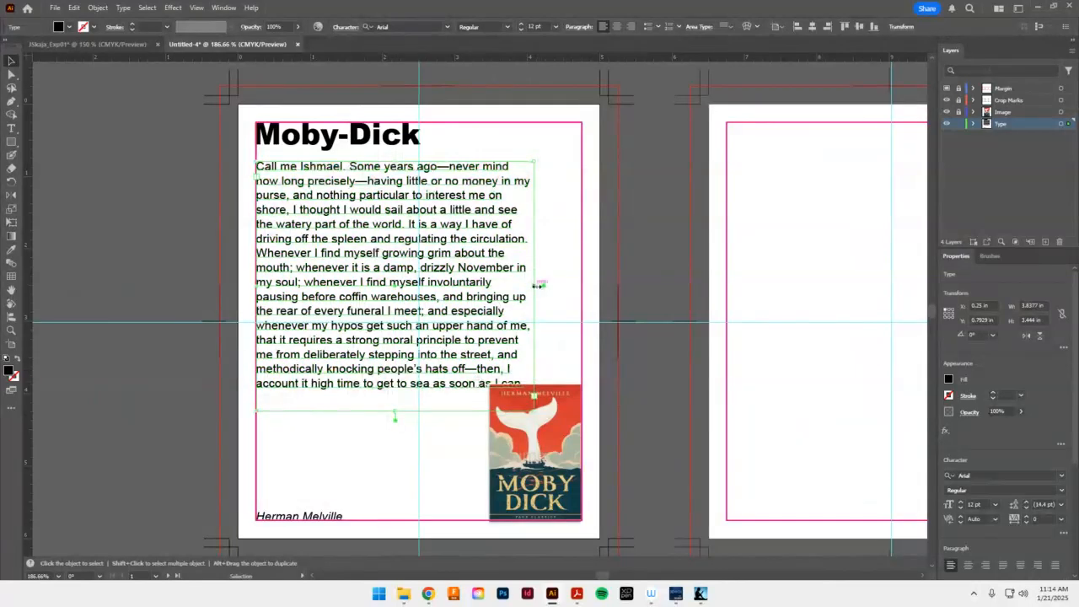
left_click_drag(537, 286, 471, 286)
left_click_drag(359, 411, 368, 498)
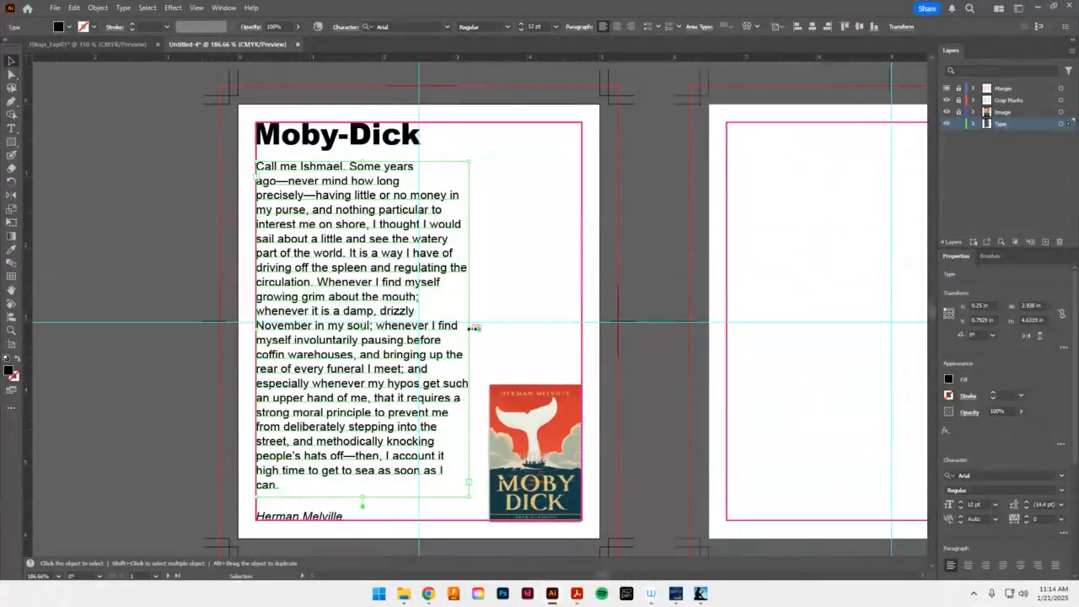
mouse_move(469, 329)
left_mouse_down()
mouse_move(460, 330)
mouse_move(470, 330)
left_mouse_up()
Move the cover image up the right margin to the first artboard's vertical centre and narrow the paragraph frame to about 2.84 in
left_click_drag(552, 420, 583, 293)
left_click(508, 475)
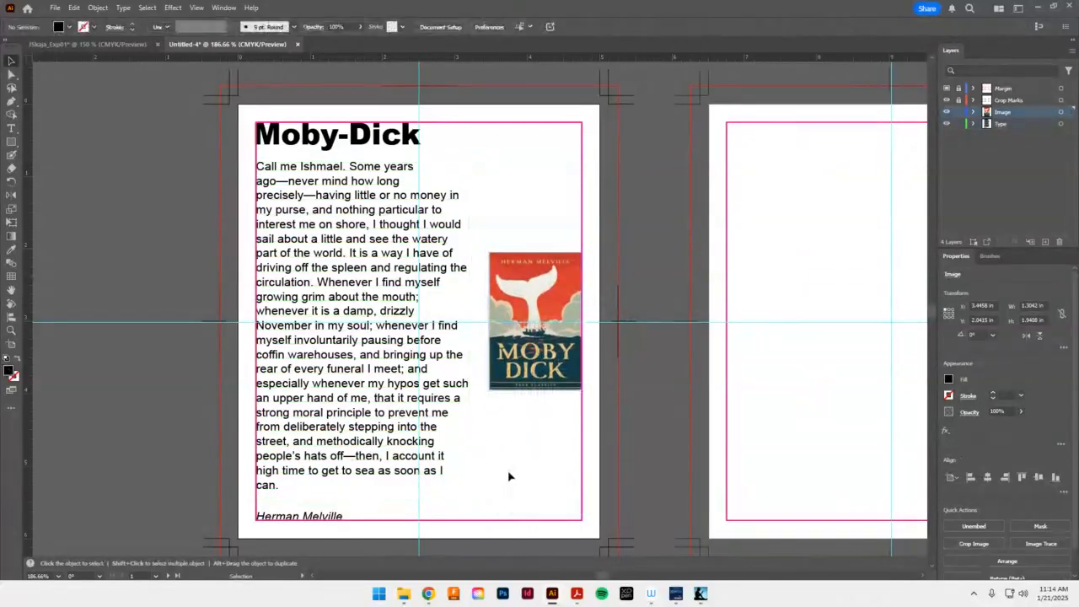
left_click(468, 327)
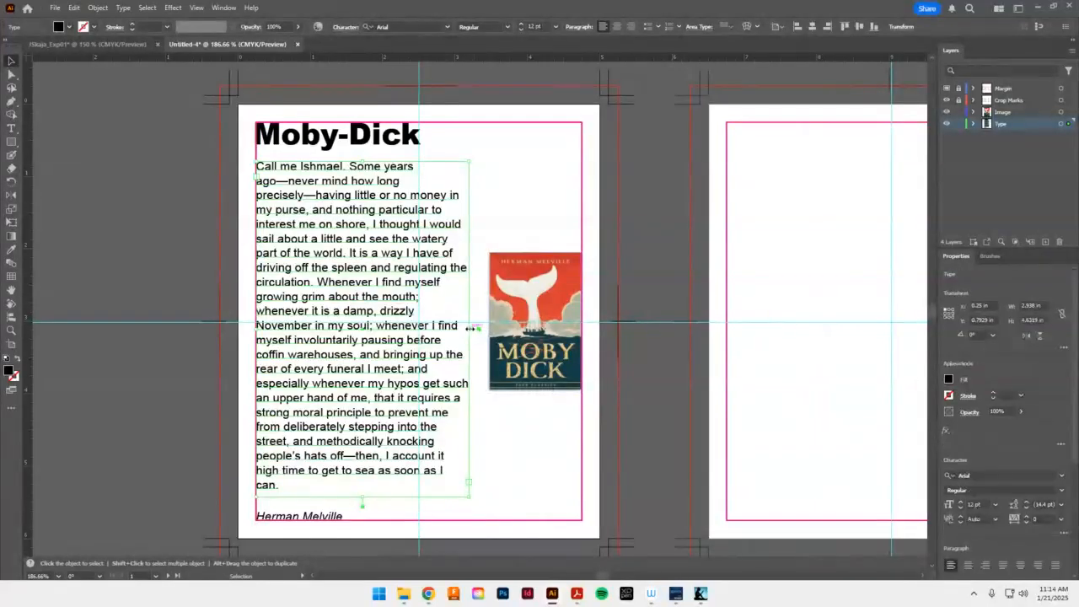
left_click_drag(468, 329, 463, 330)
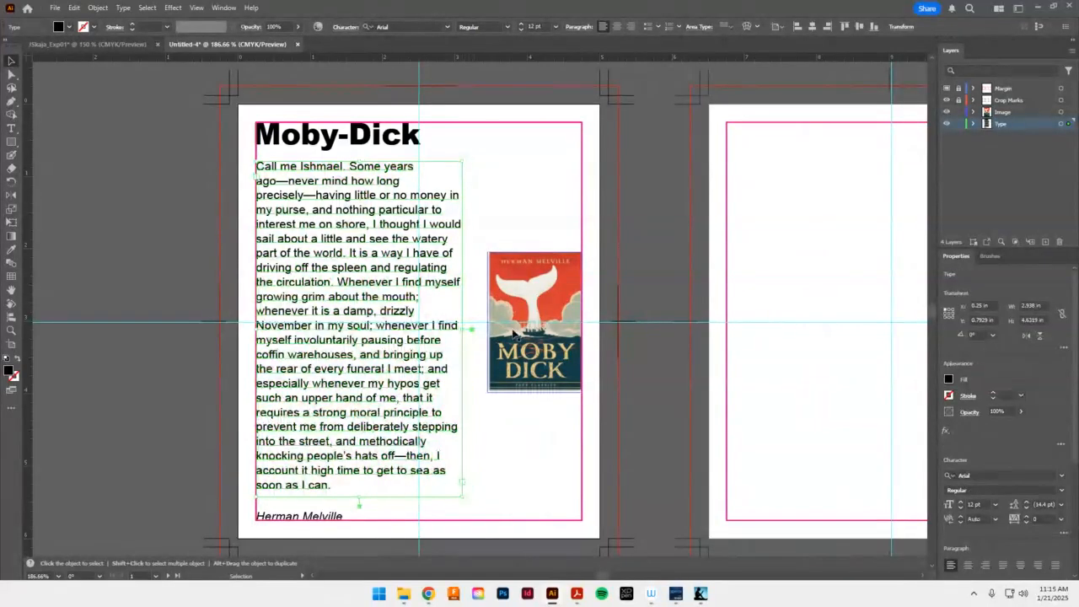
left_click(534, 469)
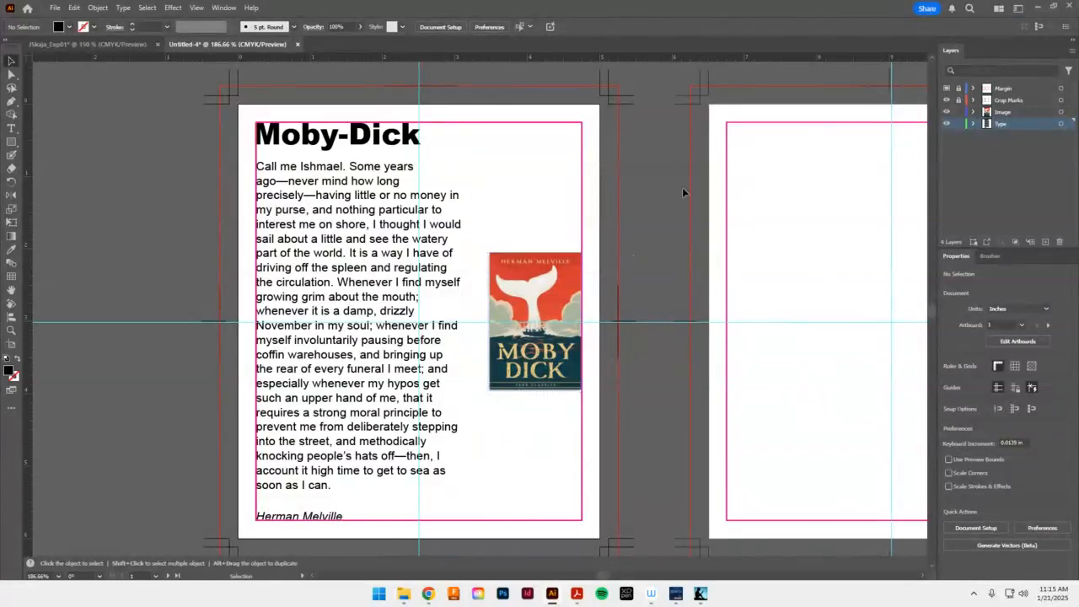
Duplicate the title, paragraph, author line and cover image onto the second artboard, aligned to its margins
key("ctrl+a")
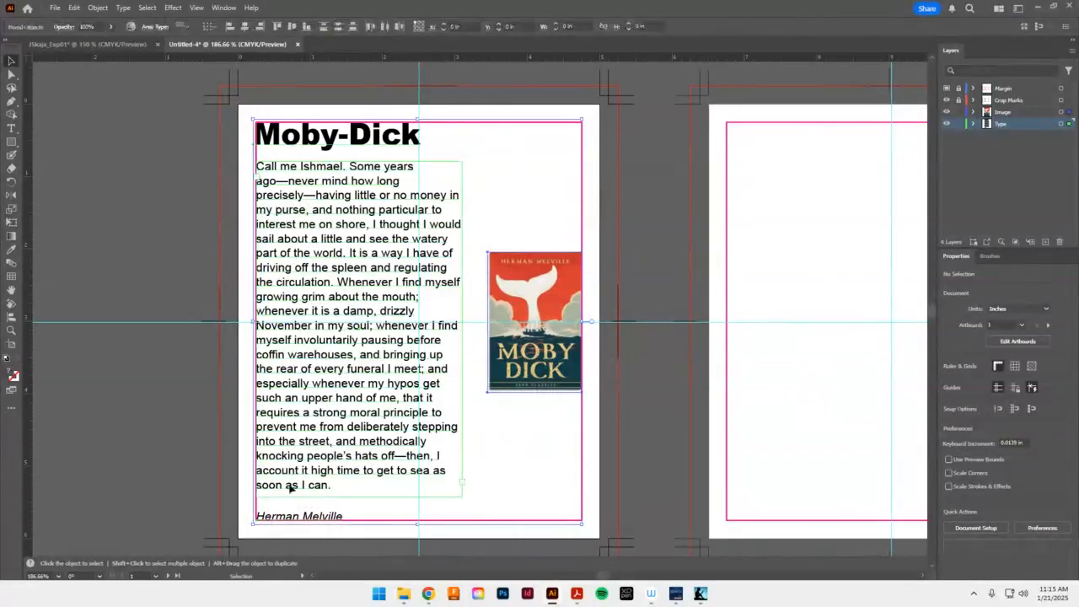
left_click_drag(333, 424, 806, 425)
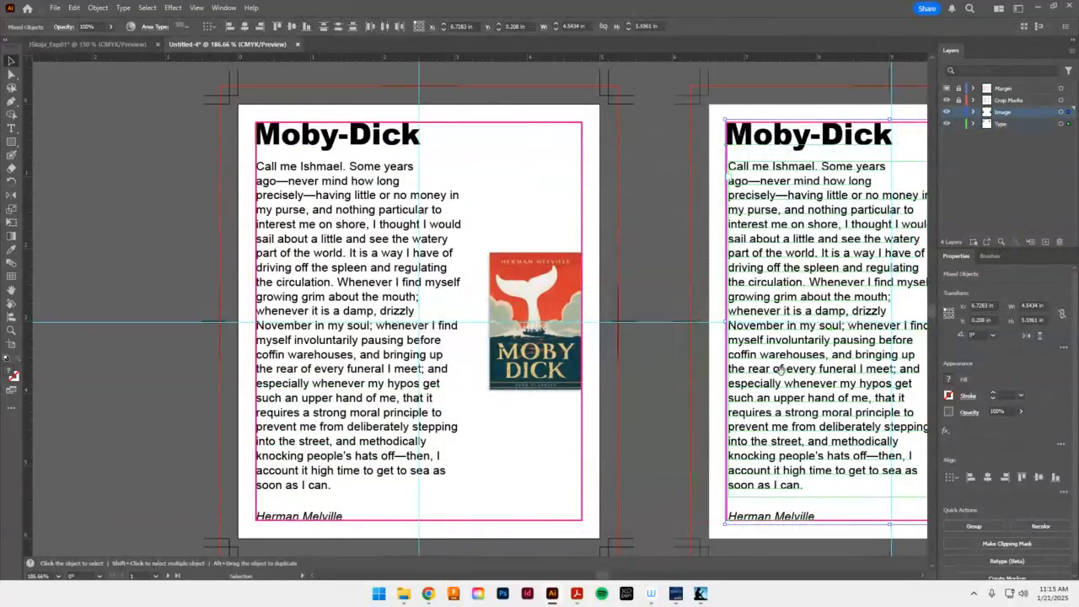
key("space")
left_click_drag(768, 358, 391, 330)
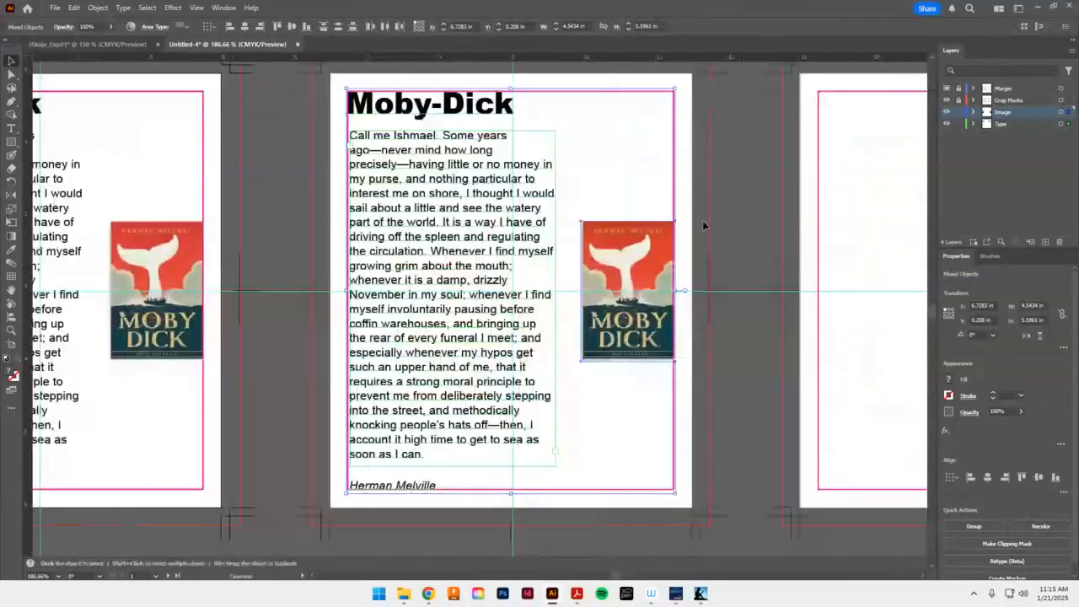
left_click(702, 220)
On the second artboard, move the paragraph to the lower right, the cover image to the upper-left margin corner and the title near the centre
left_click(463, 249)
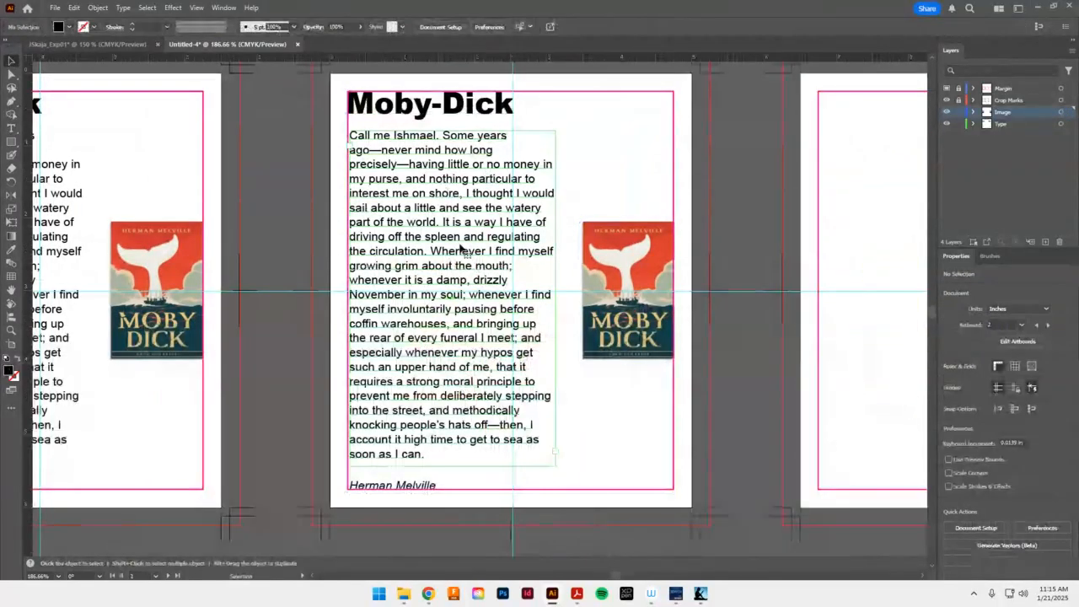
left_click_drag(454, 130, 467, 266)
left_click_drag(500, 367, 657, 464)
left_click_drag(644, 264, 410, 193)
left_click_drag(483, 109, 648, 286)
left_click_drag(399, 203, 397, 144)
Rotate the second artboard's title 90° to read upward and place it along the left margin below the cover image
left_click(675, 284)
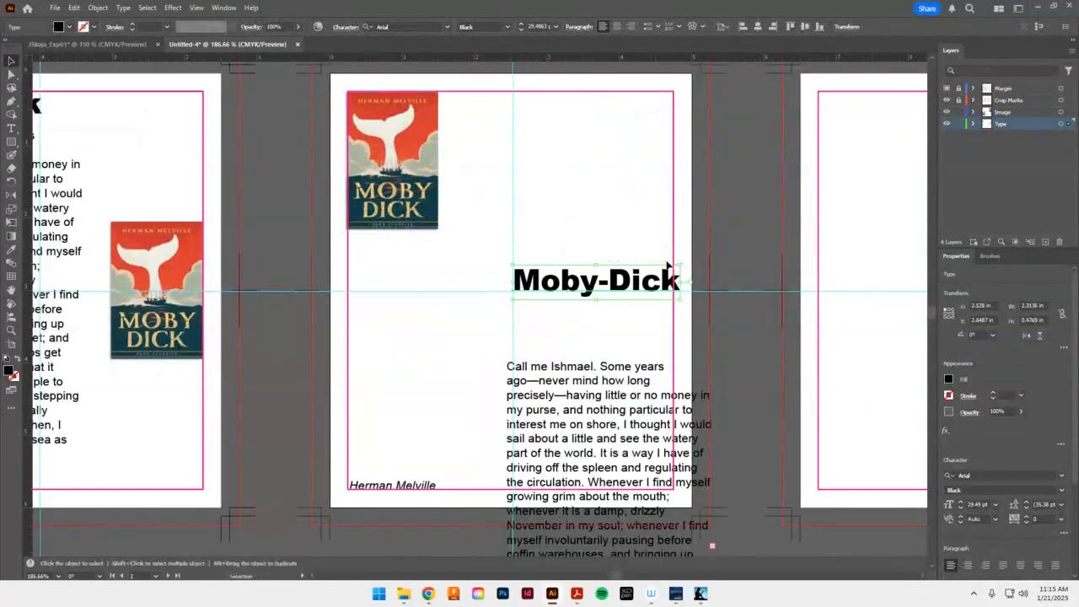
left_click_drag(682, 260, 611, 284)
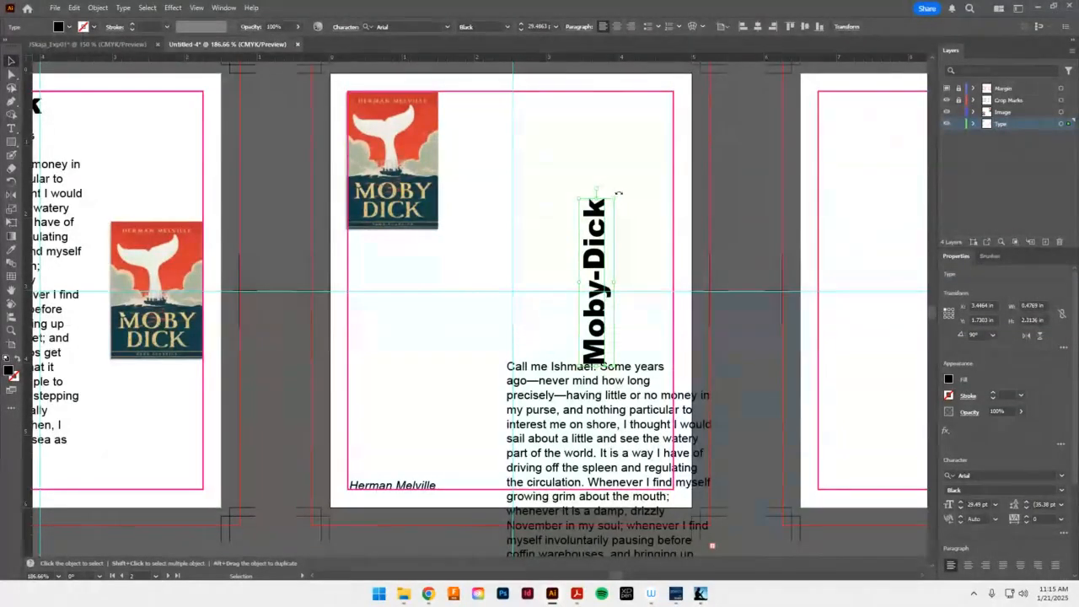
left_click_drag(607, 233, 362, 272)
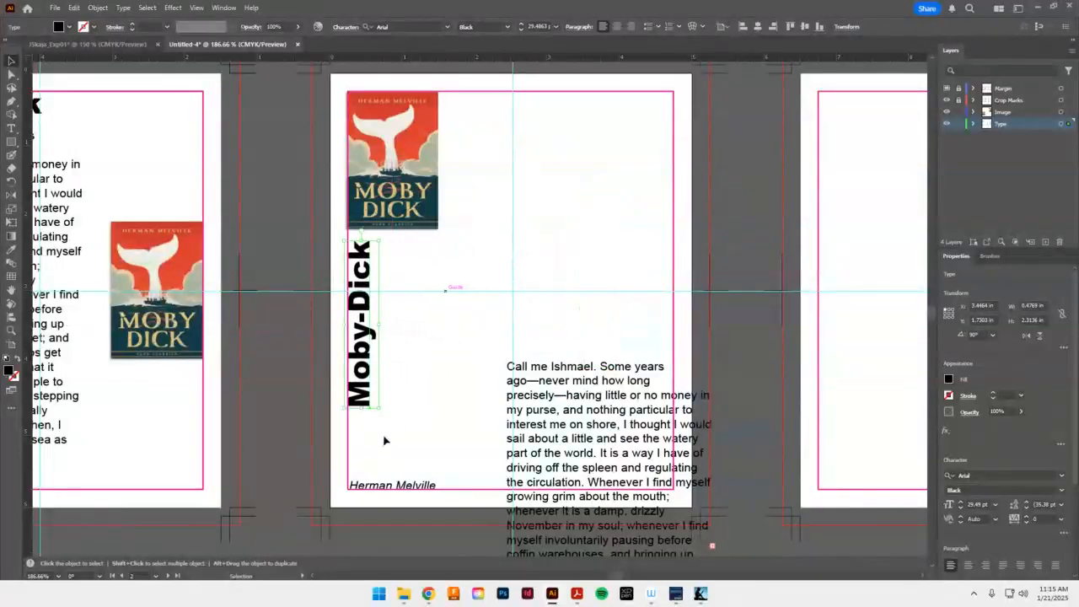
Enlarge the vertical title to about 3.50 in tall so it spans from below the cover to the lower margin, with the author line beside it
left_click_drag(378, 409, 473, 389)
left_click_drag(376, 335, 376, 337)
key("Up")
key("Up")
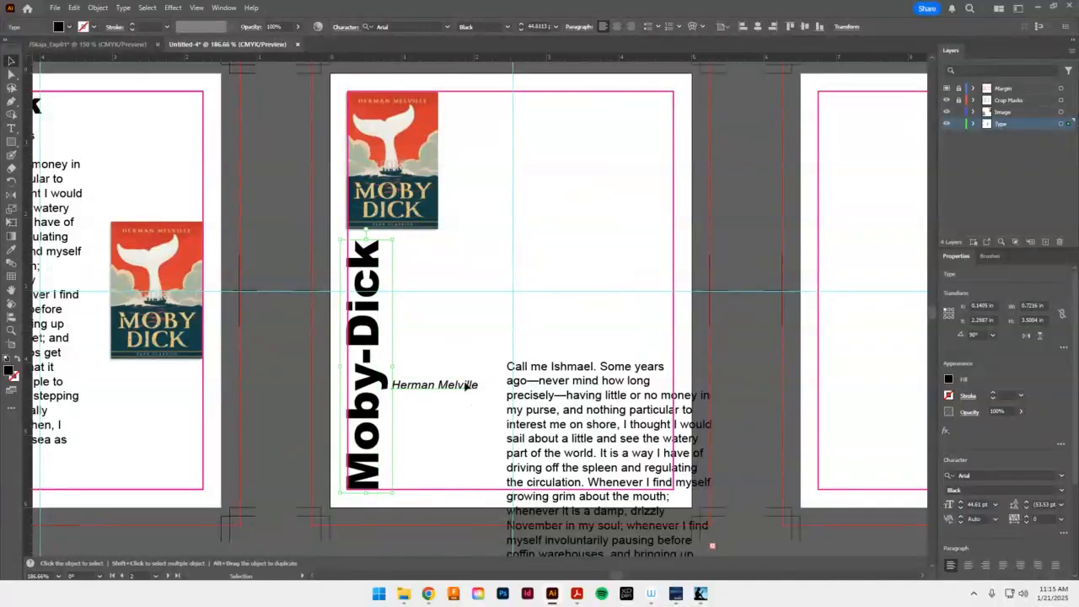
Rotate the second artboard's author line 90°, place it right of the vertical title's upper end and enlarge it slightly
left_click_drag(472, 386, 474, 385)
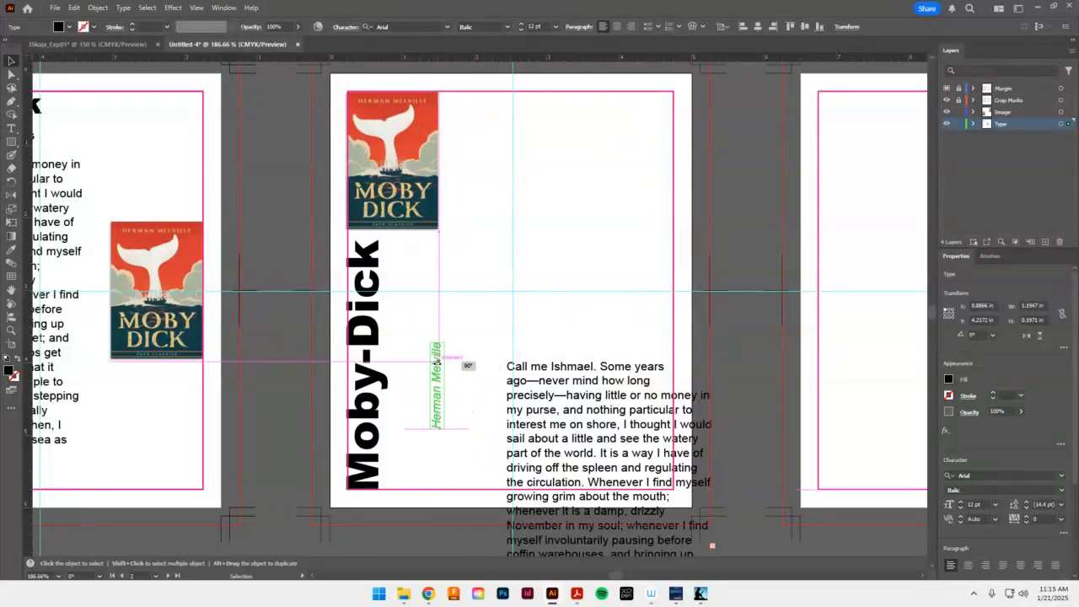
left_click_drag(437, 390, 391, 285)
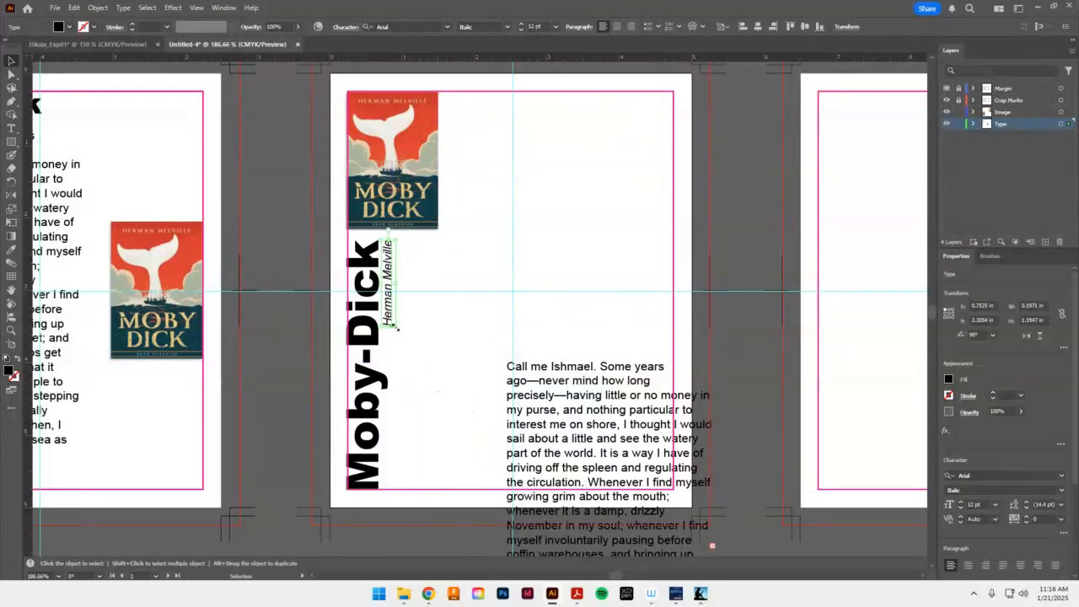
left_click_drag(396, 327, 425, 347)
left_click(463, 335)
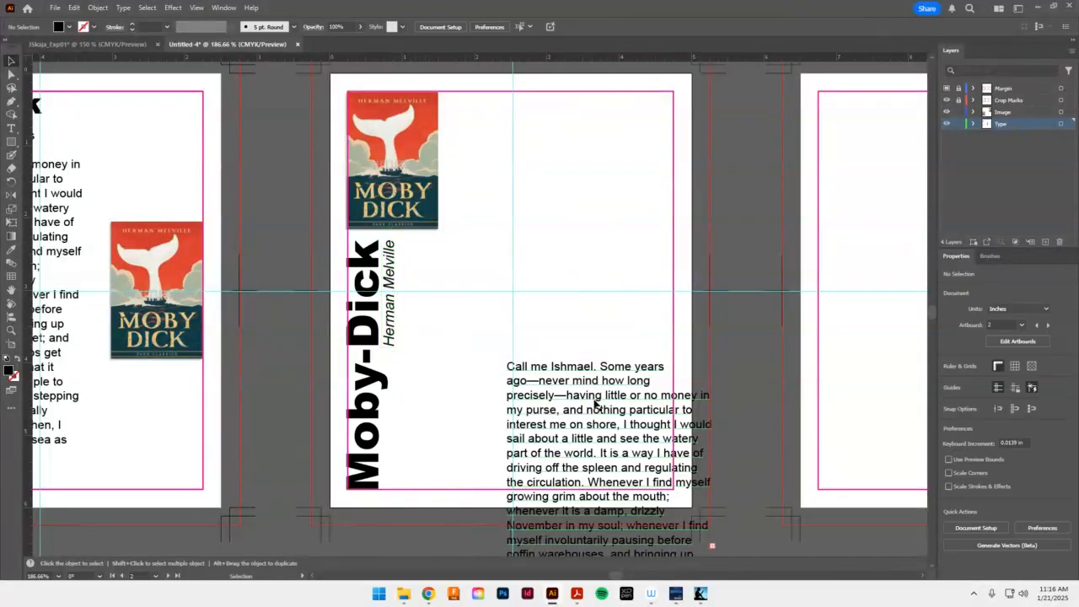
Move the paragraph to the top margin beside the cover image and extend its frame down to the lower margin, about 5.49 in tall
left_click_drag(595, 405, 544, 135)
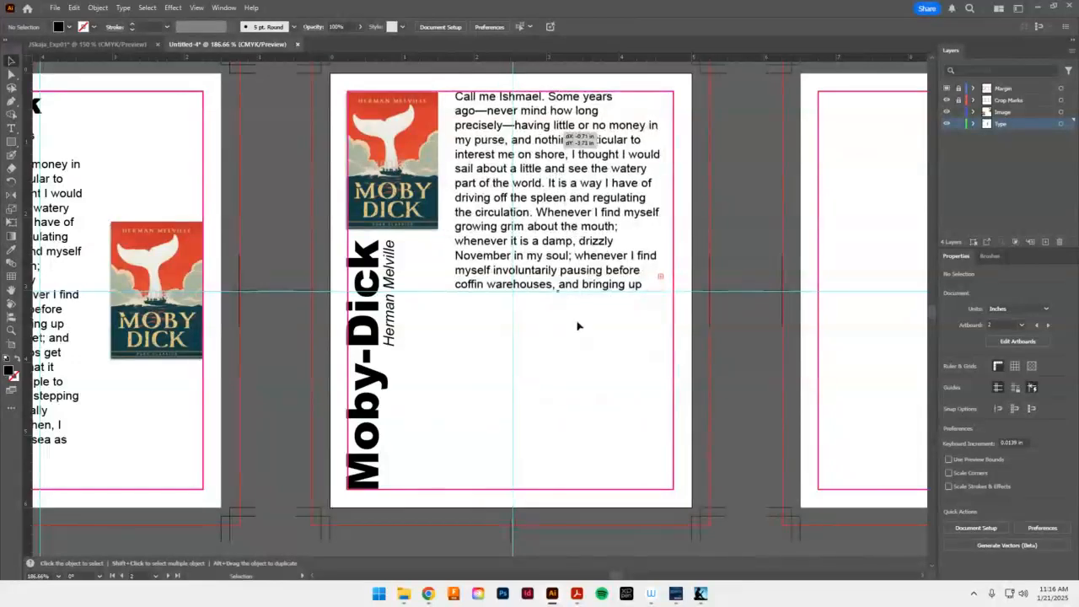
left_click(559, 289)
left_click_drag(559, 291, 588, 490)
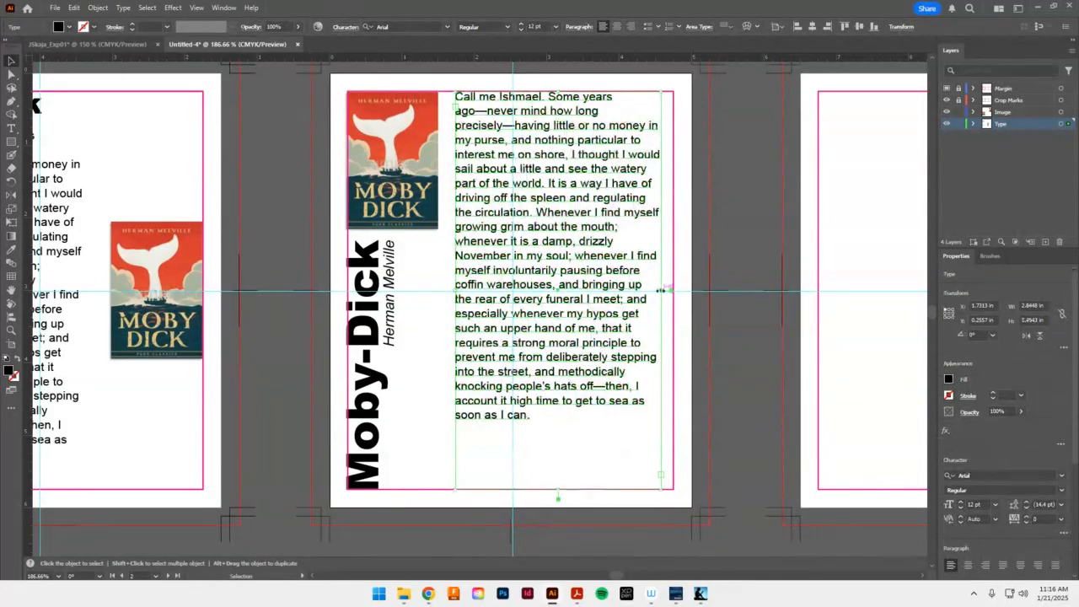
Widen the second artboard's paragraph frame to the margin edge, about 3.02 in wide, and set its font size to 13 pt
left_click_drag(661, 290, 676, 289)
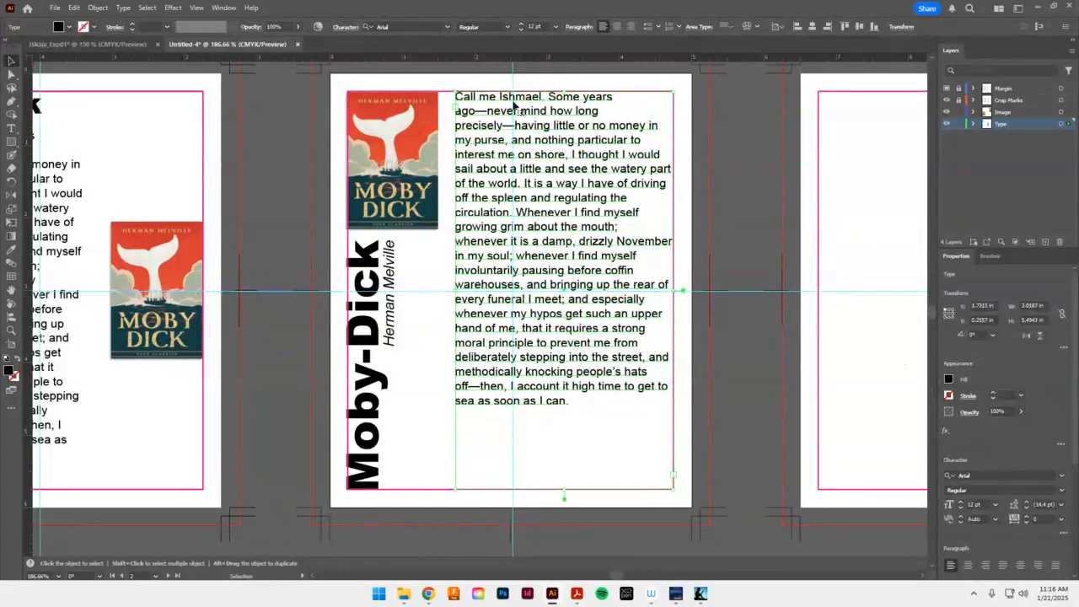
left_click(523, 25)
left_click(523, 26)
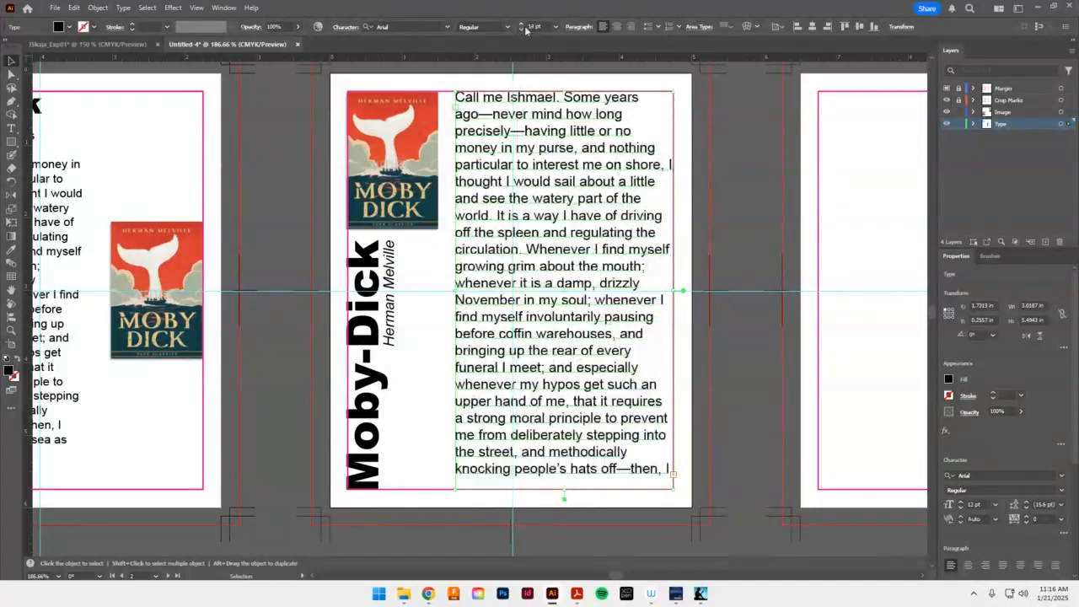
left_click(523, 32)
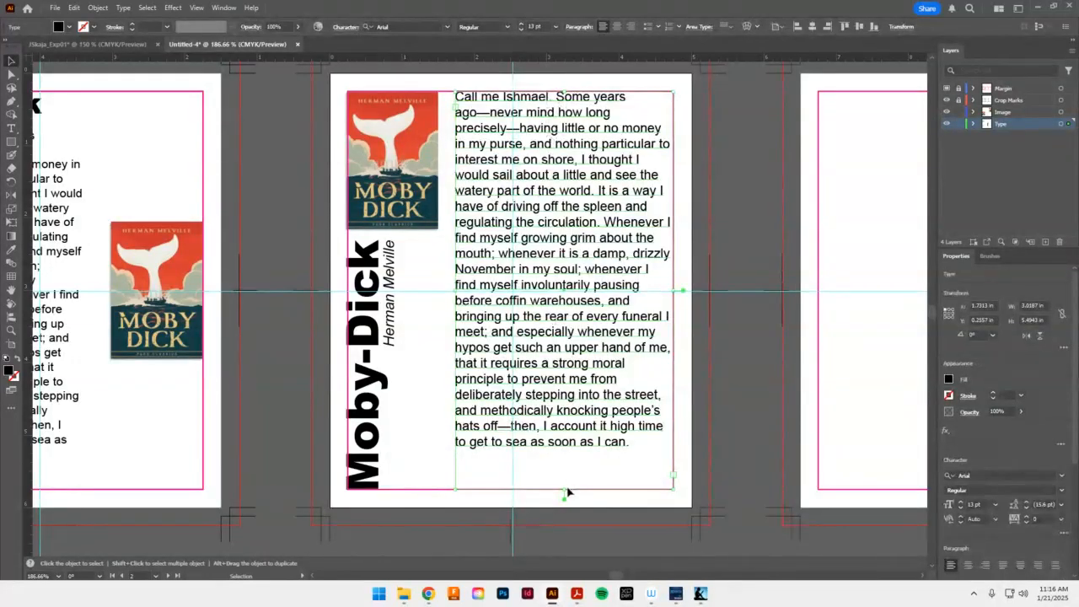
Shorten the paragraph frame to about 4.98 in tall, shift it slightly down within the margins and view all three artboards at 100%
left_click_drag(565, 491, 567, 453)
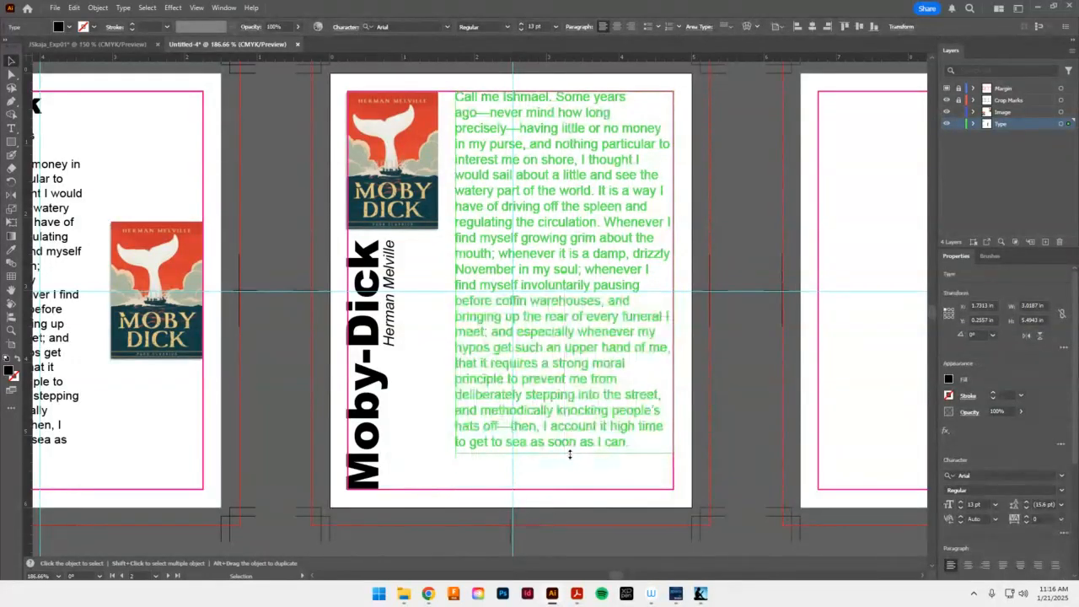
left_click_drag(599, 248, 599, 268)
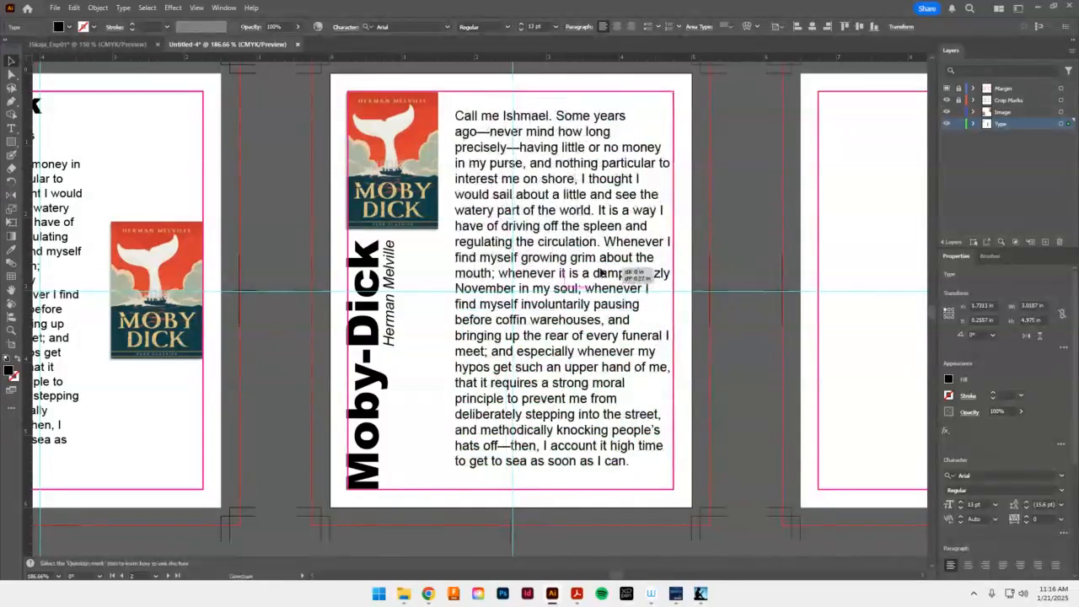
left_click(745, 232)
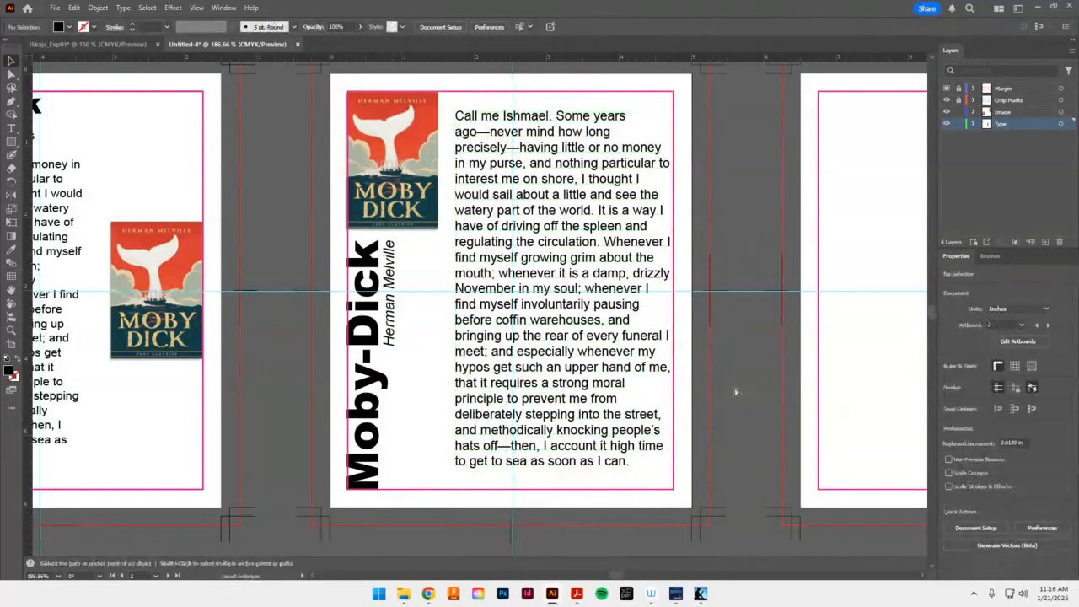
key("ctrl+1")
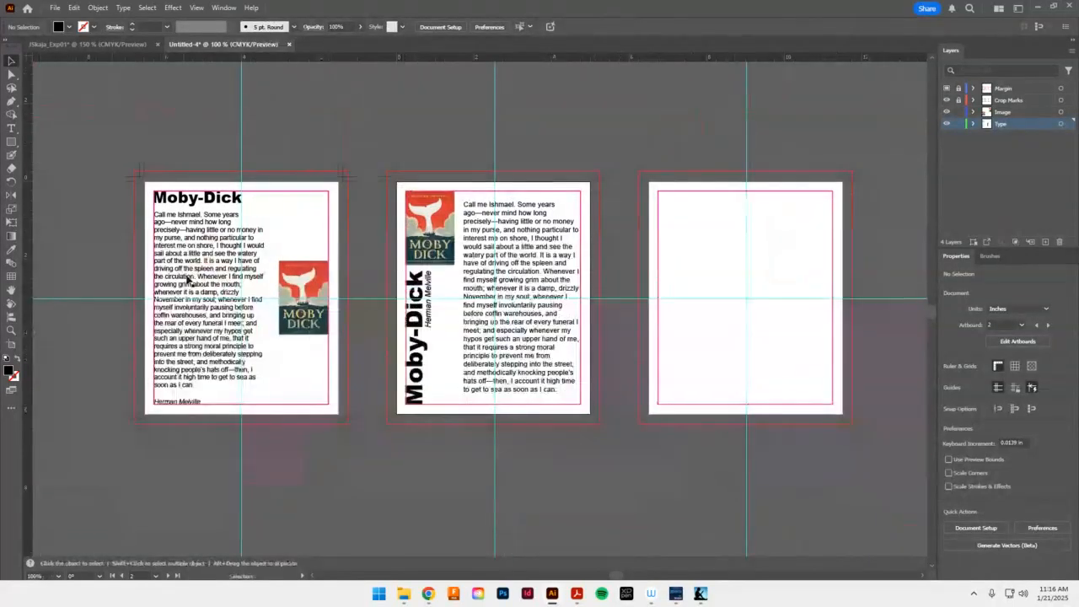
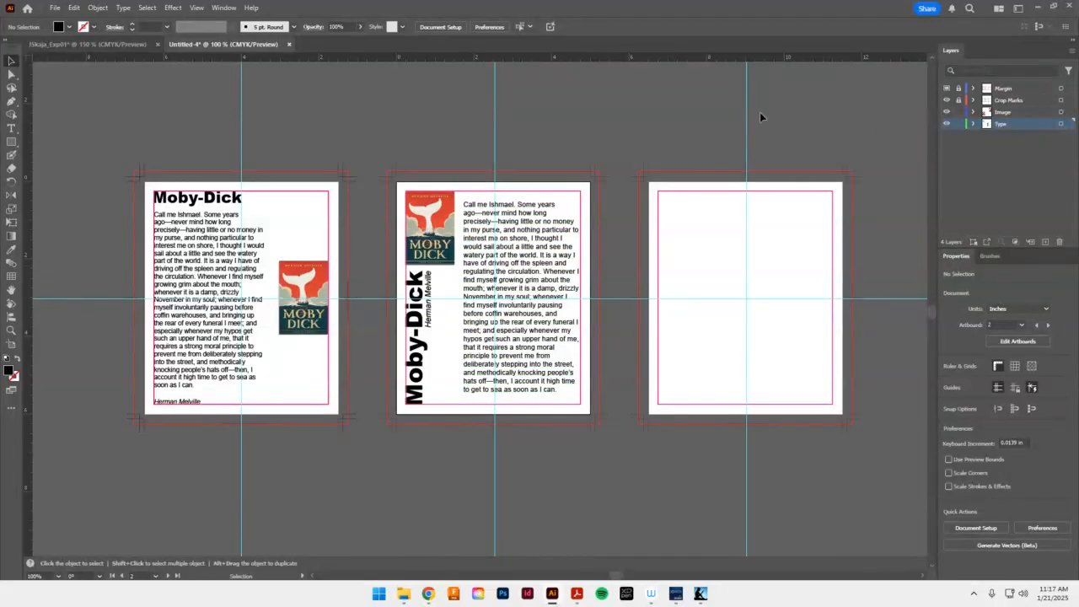
Switch to Chrome, close the Moby Dick book covers search and leave the Typographic Challenges 01 assignment page
left_click(1035, 6)
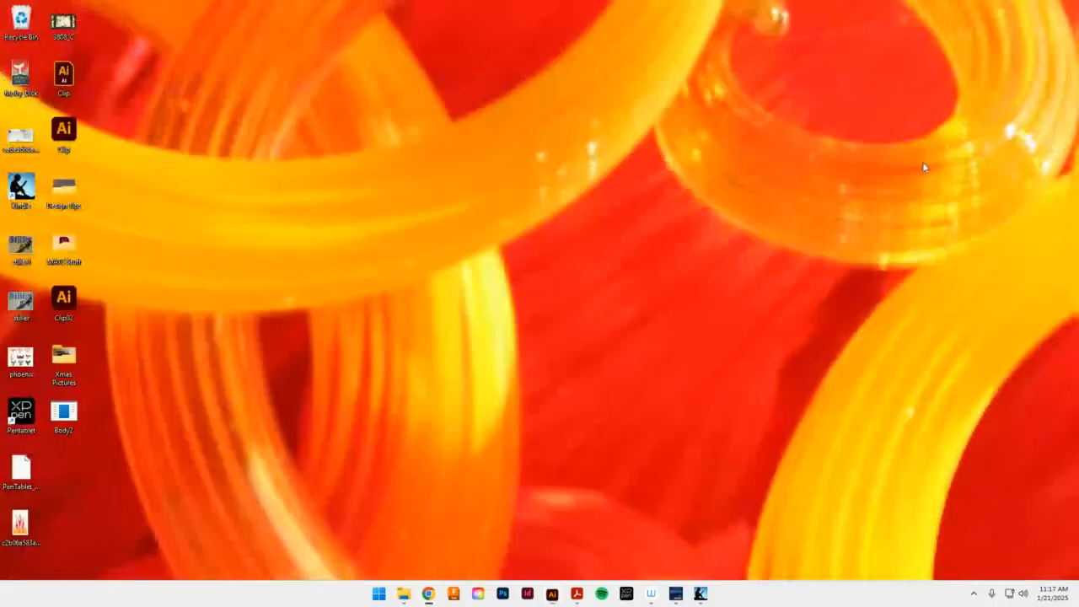
left_click(552, 593)
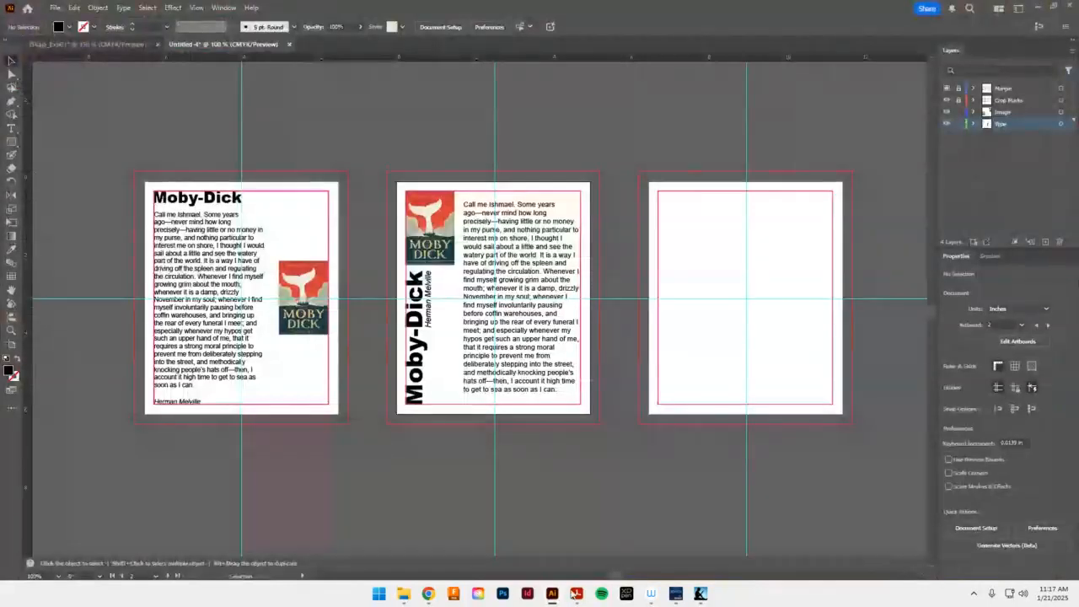
mouse_move(440, 600)
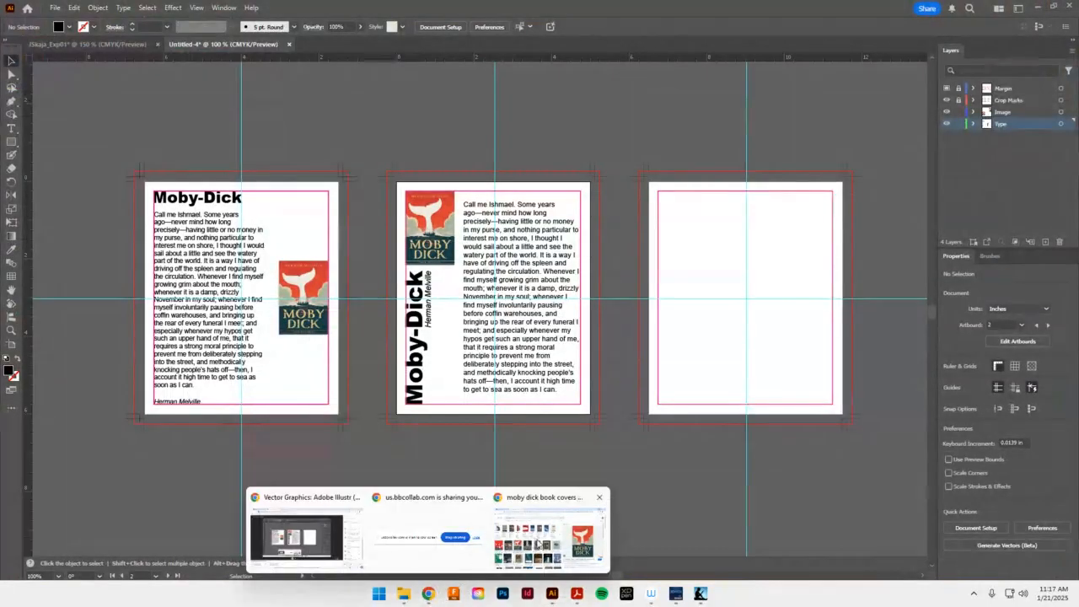
left_click(548, 546)
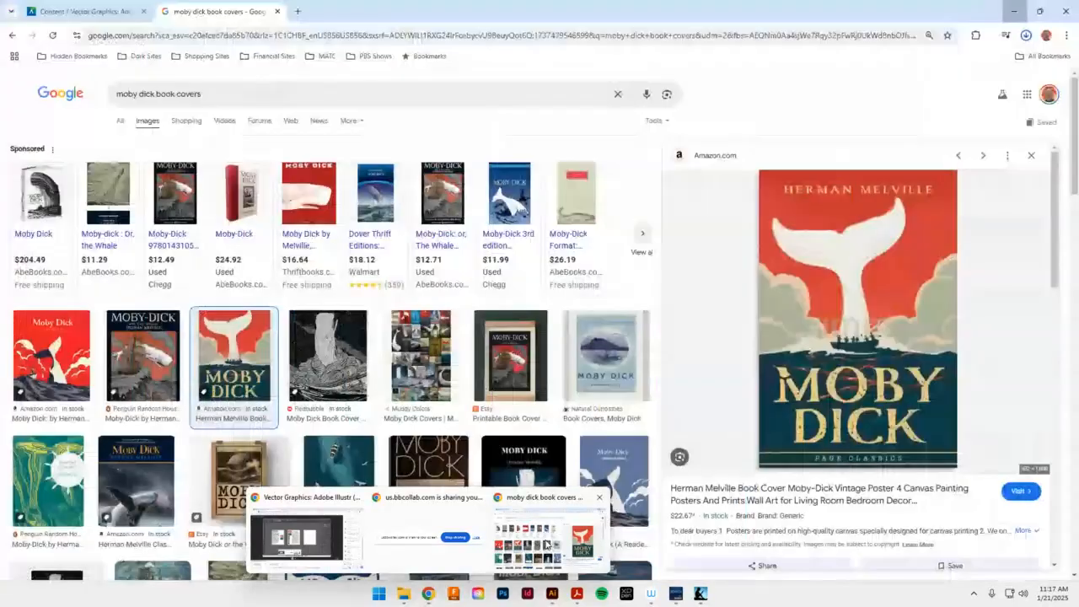
left_click(278, 12)
left_click(34, 125)
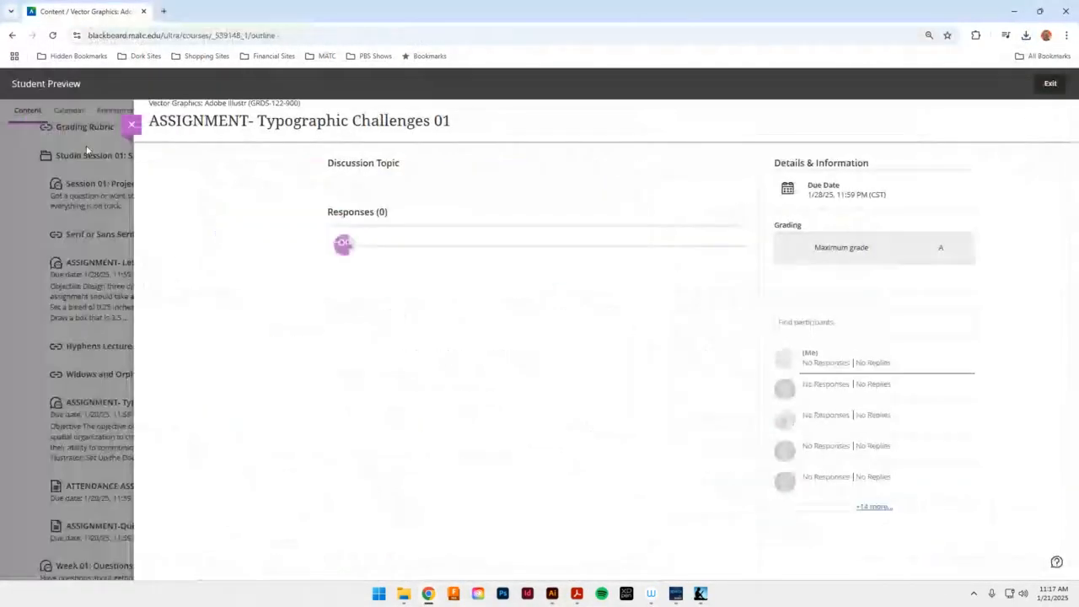
View the instructions of the Design Mission 01 attendance assignment and open its linked starter file
scroll(410, 387, "down", 2)
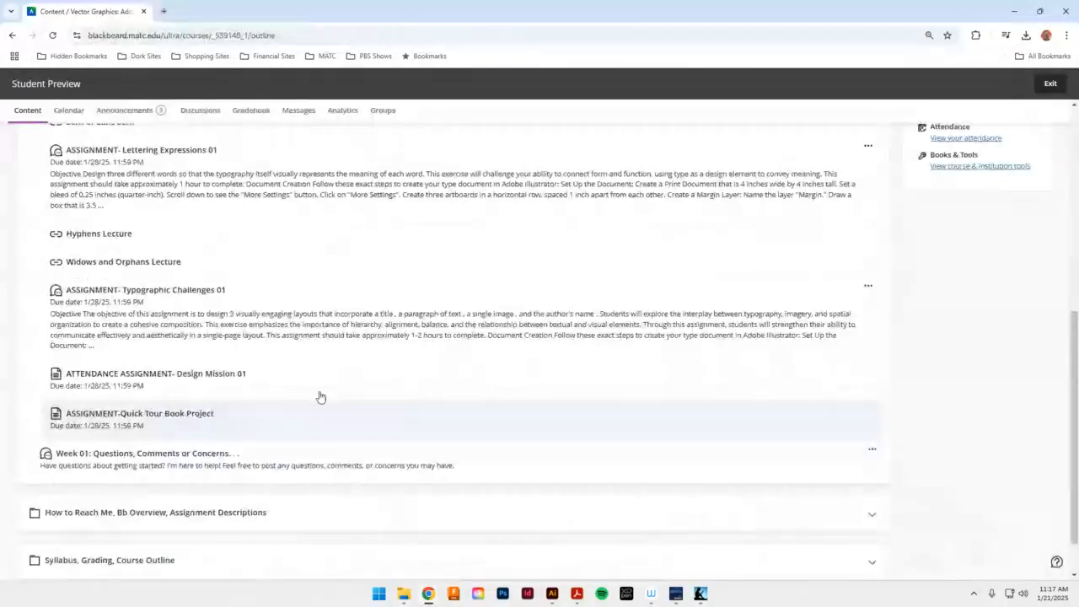
left_click(332, 394)
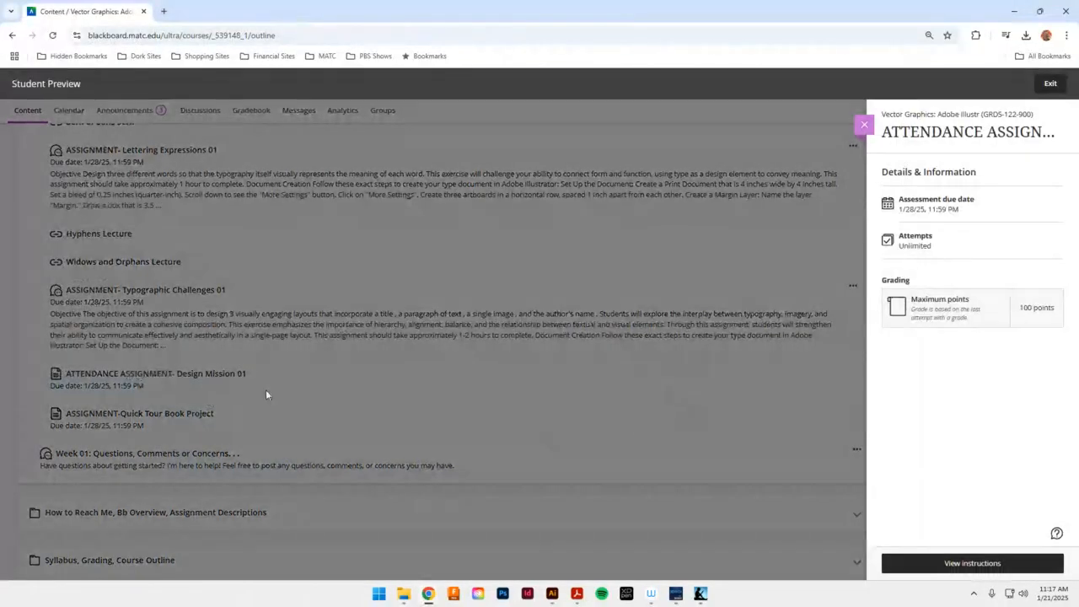
left_click(975, 563)
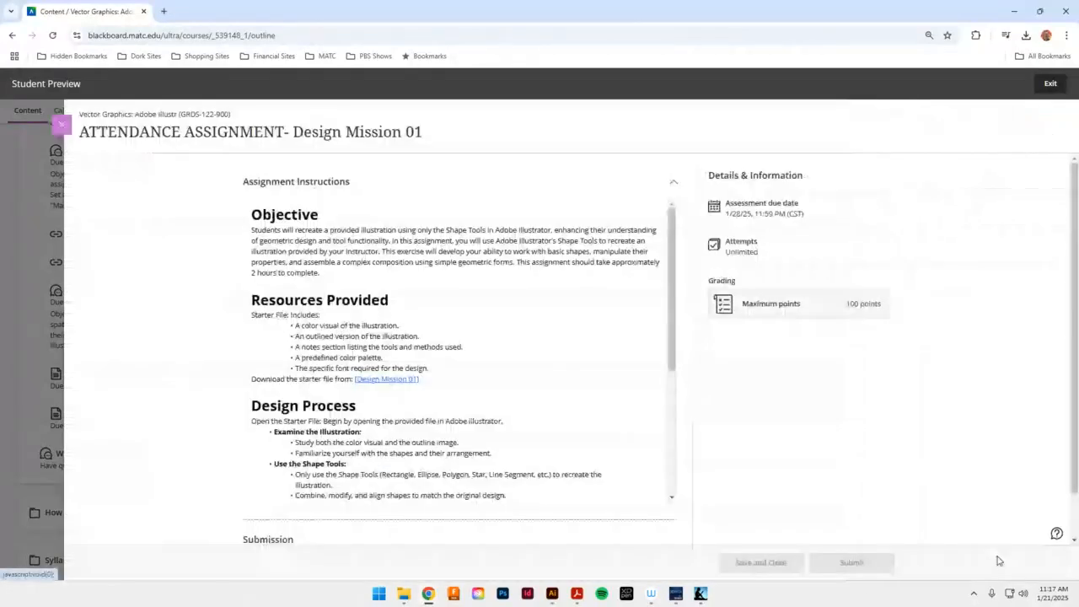
left_click(375, 380)
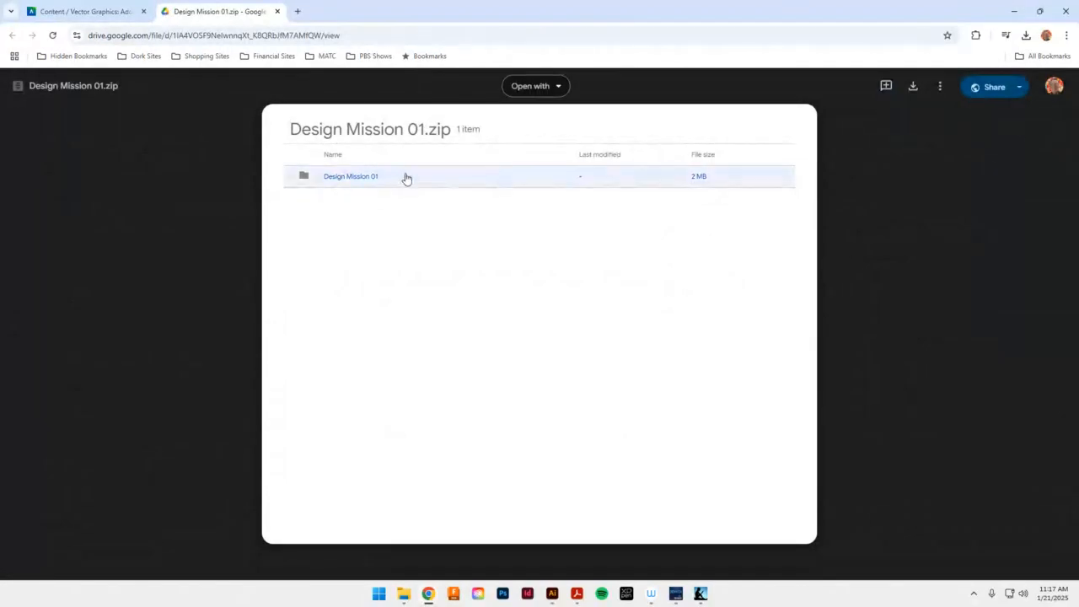
Look through the Design Mission 01 and stereo_hifi folders inside the zip preview and return to its top level
left_click(405, 178)
left_click(349, 177)
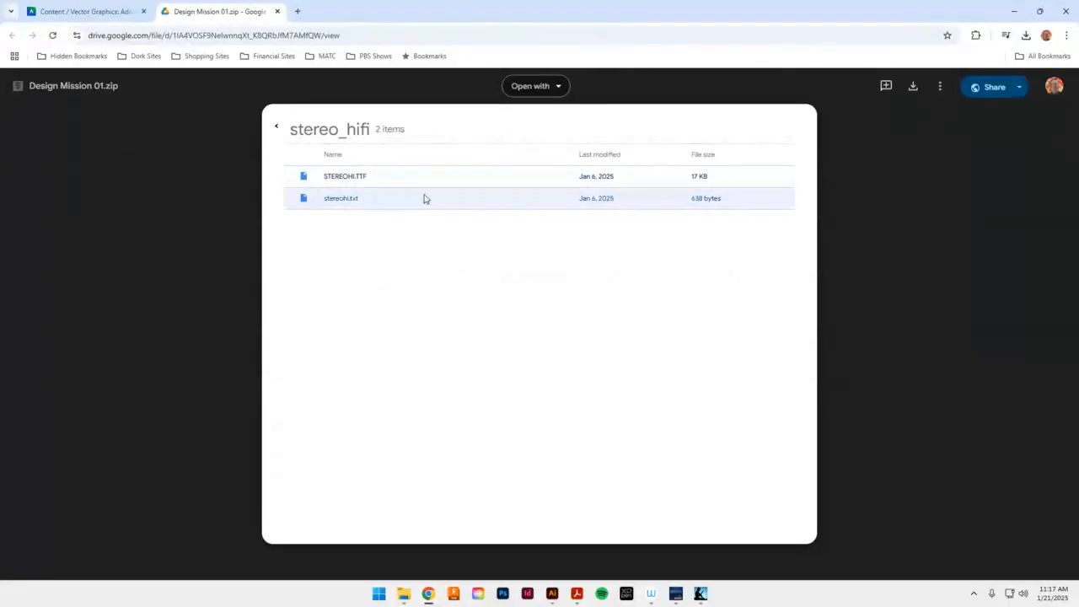
left_click(275, 128)
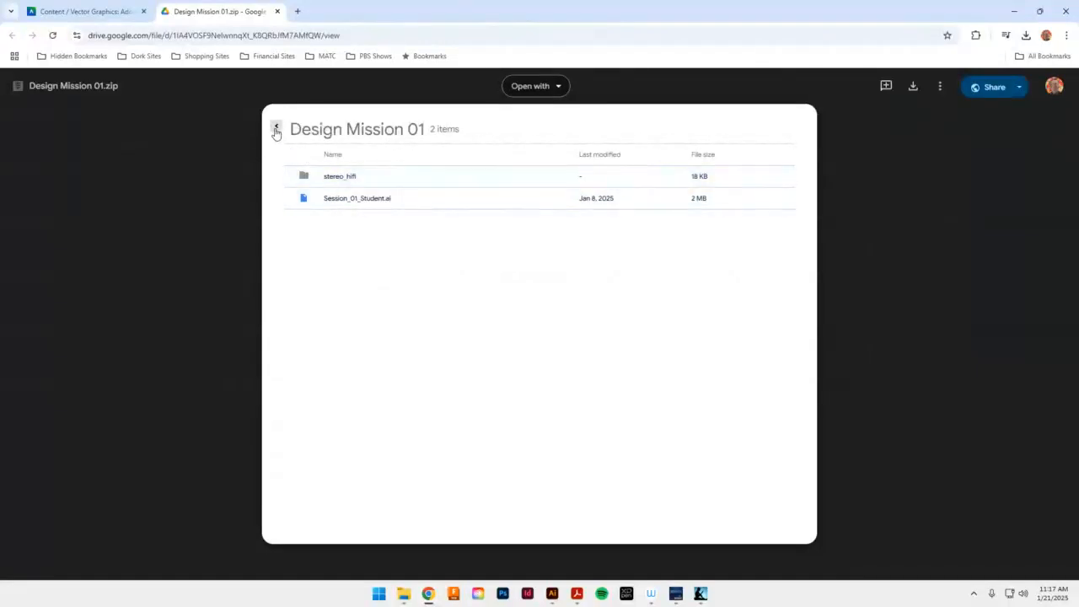
left_click(276, 129)
Download Design Mission 01.zip and show the Downloads folder in a maximized File Explorer window
left_click(913, 86)
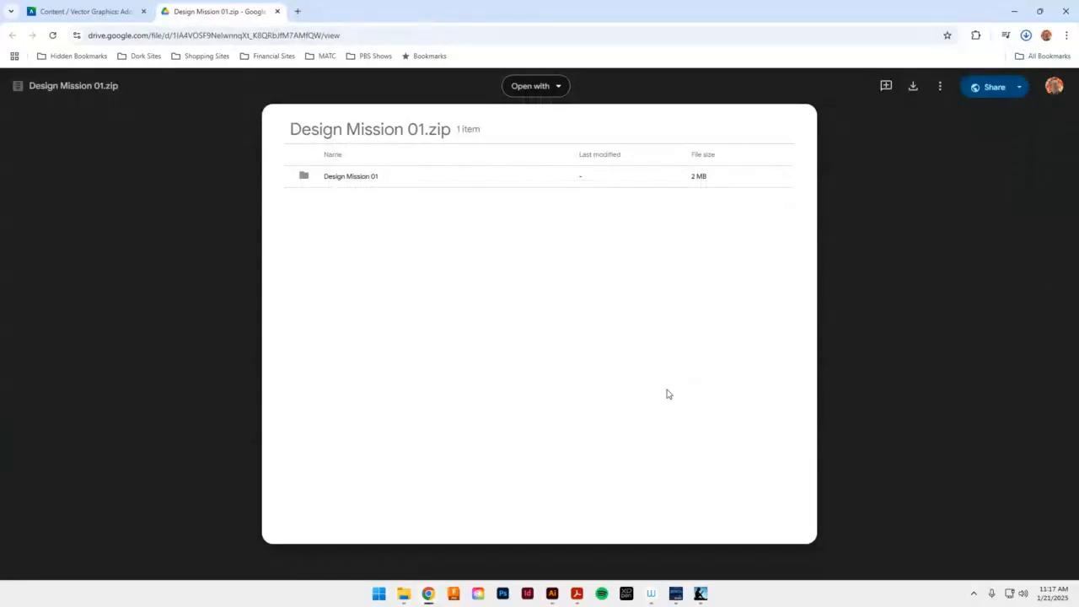
left_click(406, 596)
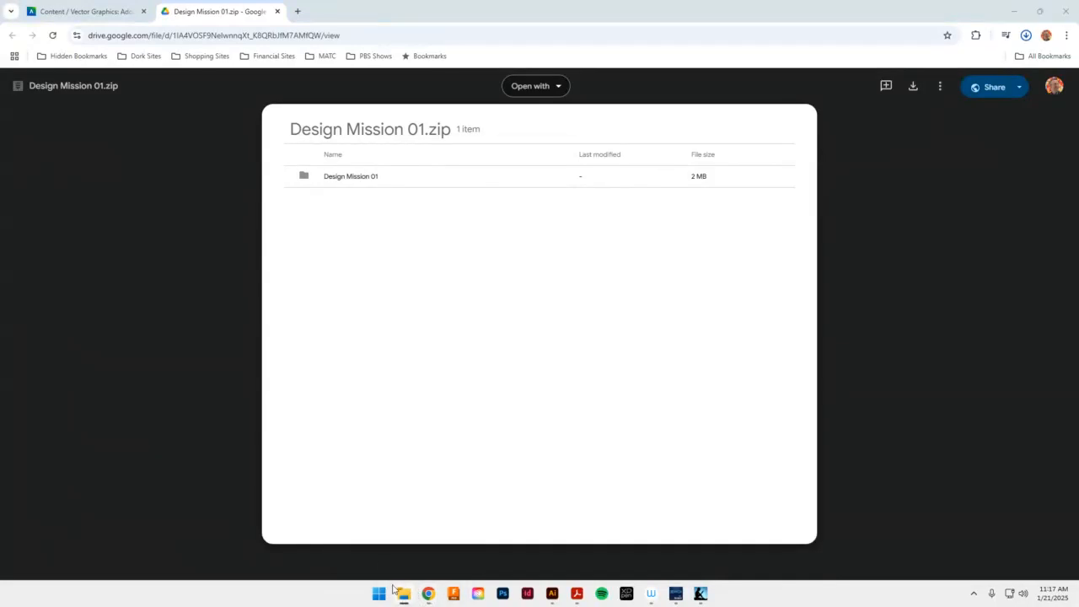
left_click_drag(1078, 82, 431, 48)
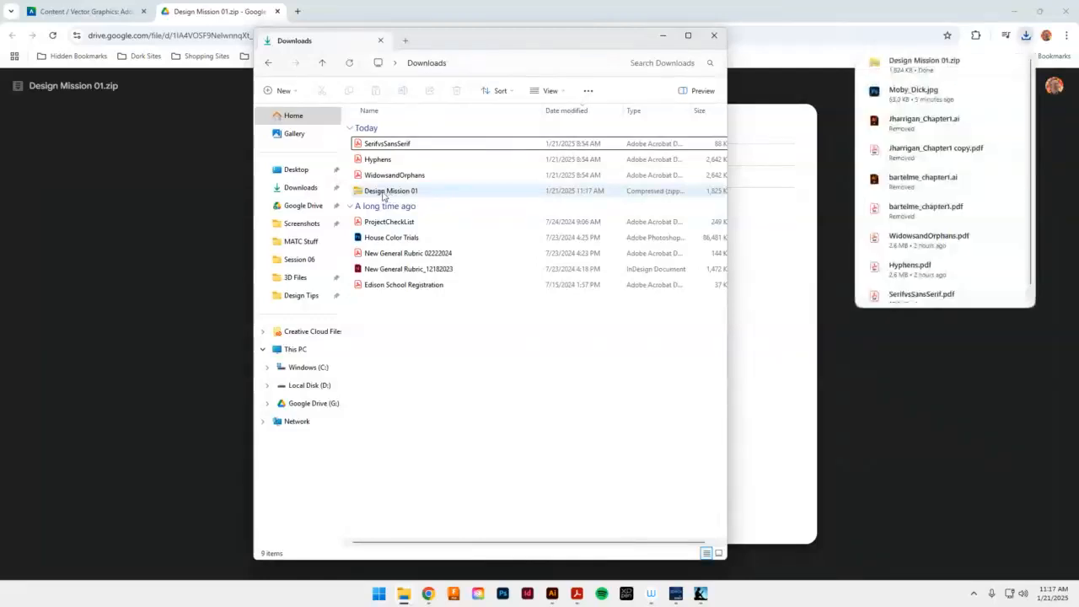
left_click(688, 35)
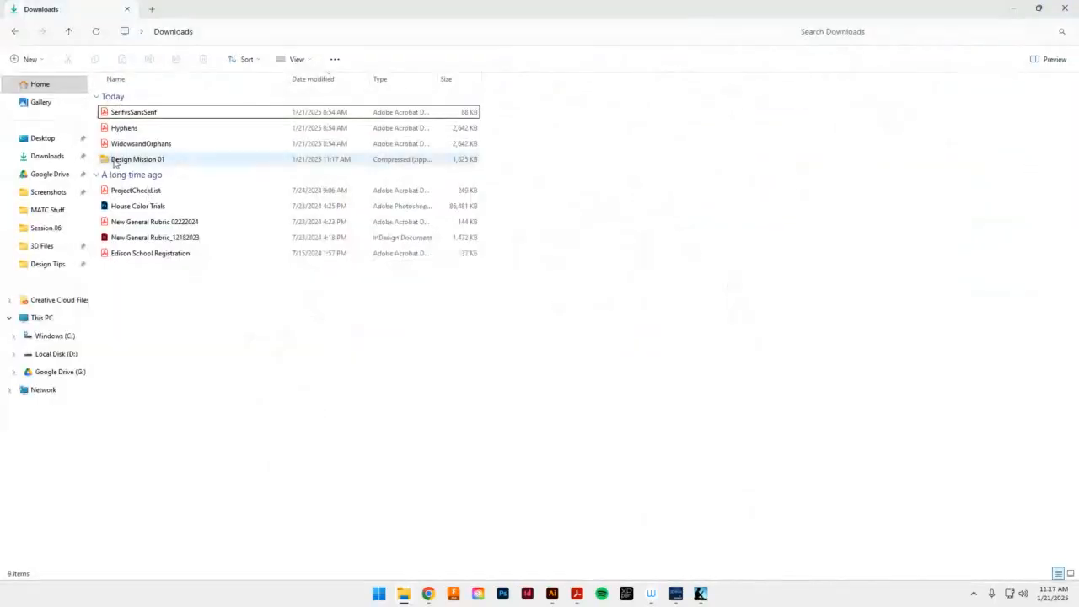
Extract Design Mission 01.zip to the proposed Downloads location and open the inner Design Mission 01 folder
left_click(122, 161)
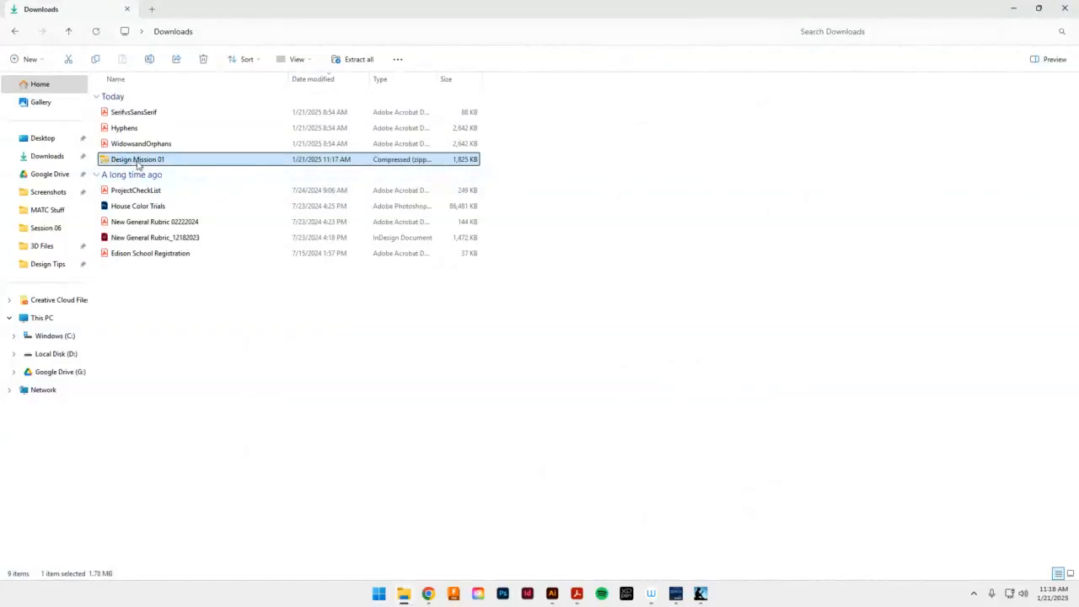
right_click(137, 161)
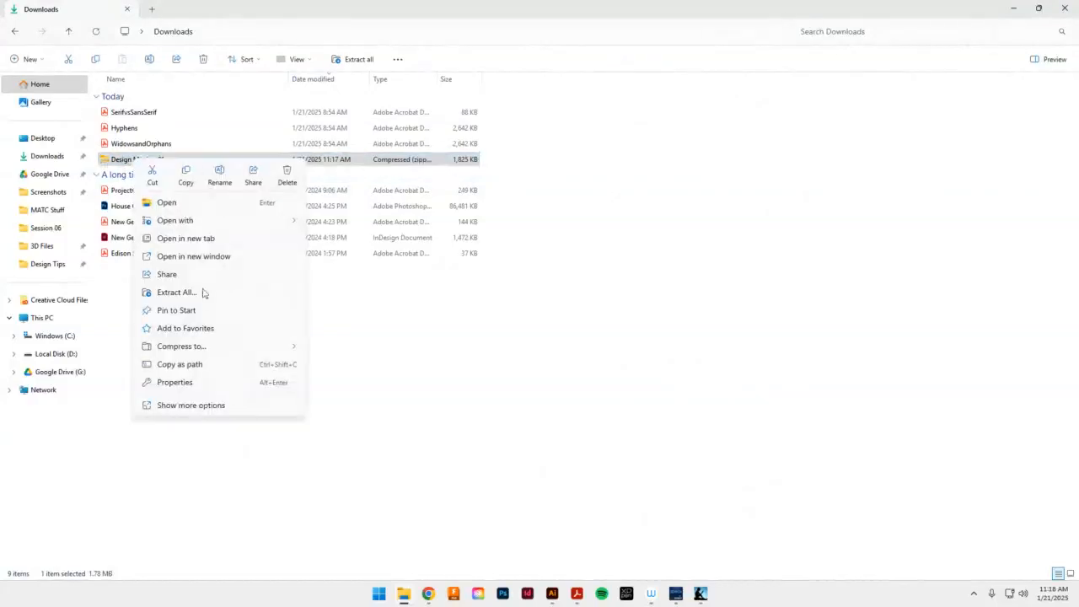
left_click(193, 293)
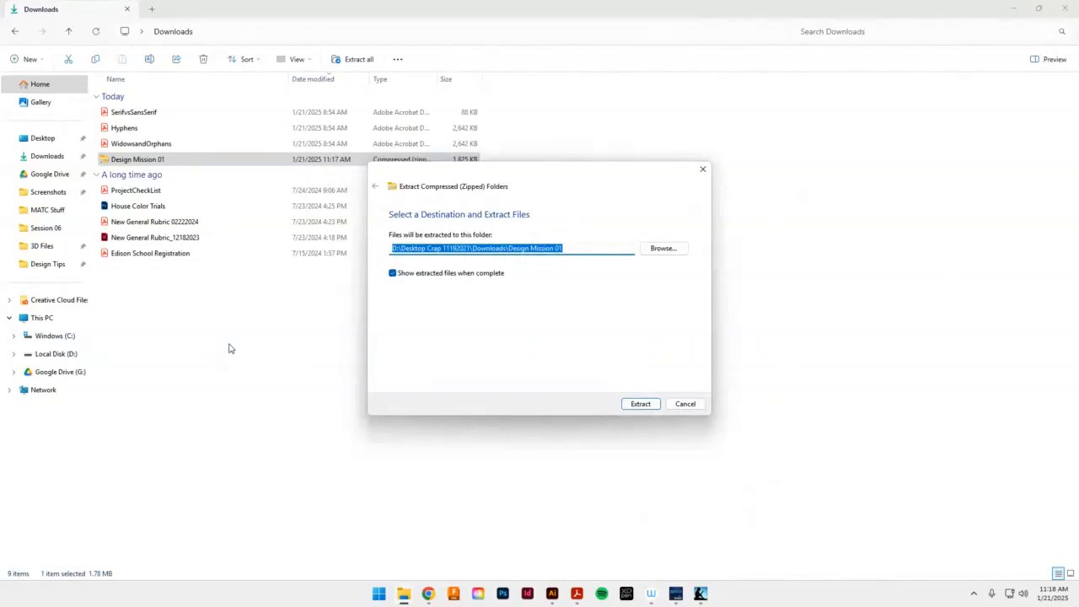
left_click(641, 404)
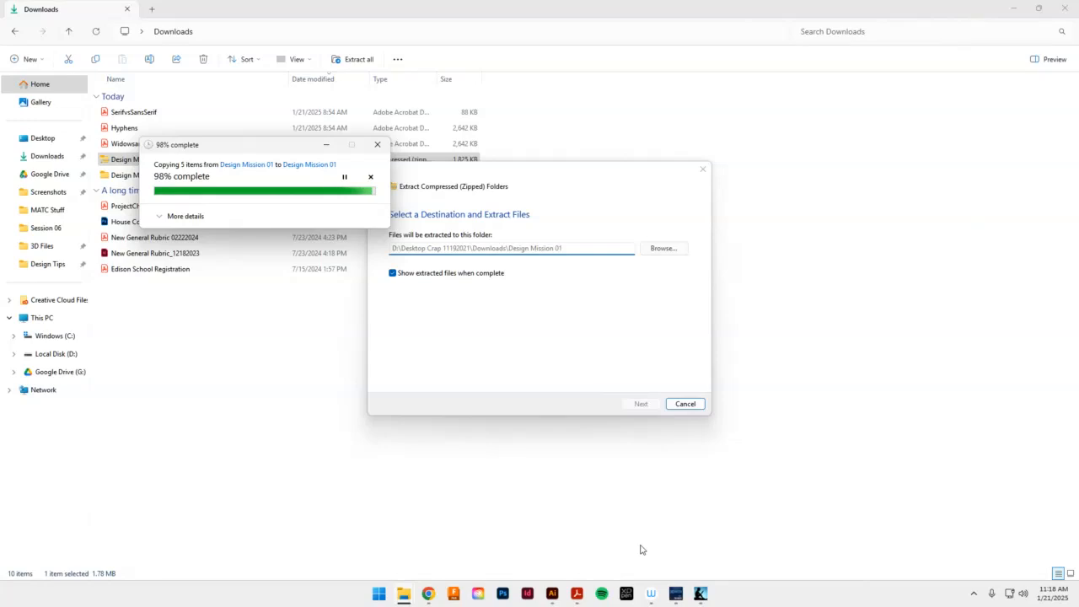
left_click(127, 175)
double_click(133, 178)
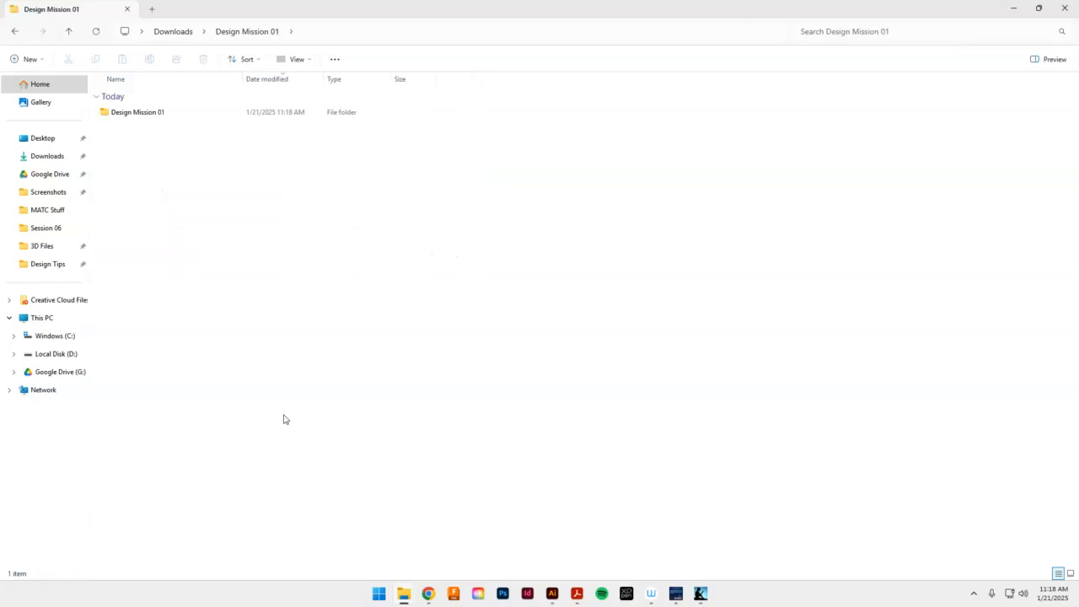
double_click(139, 111)
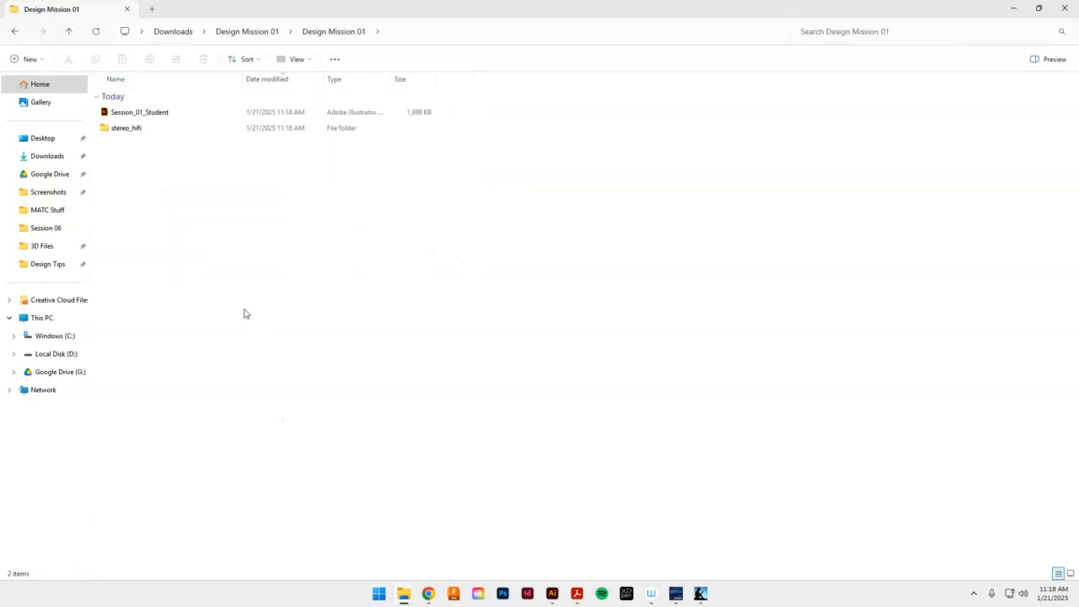
Try to install the STEREOHI font from the stereo_hifi folder, decline replacing the existing copy, and return to the Design Mission 01 folder
double_click(131, 130)
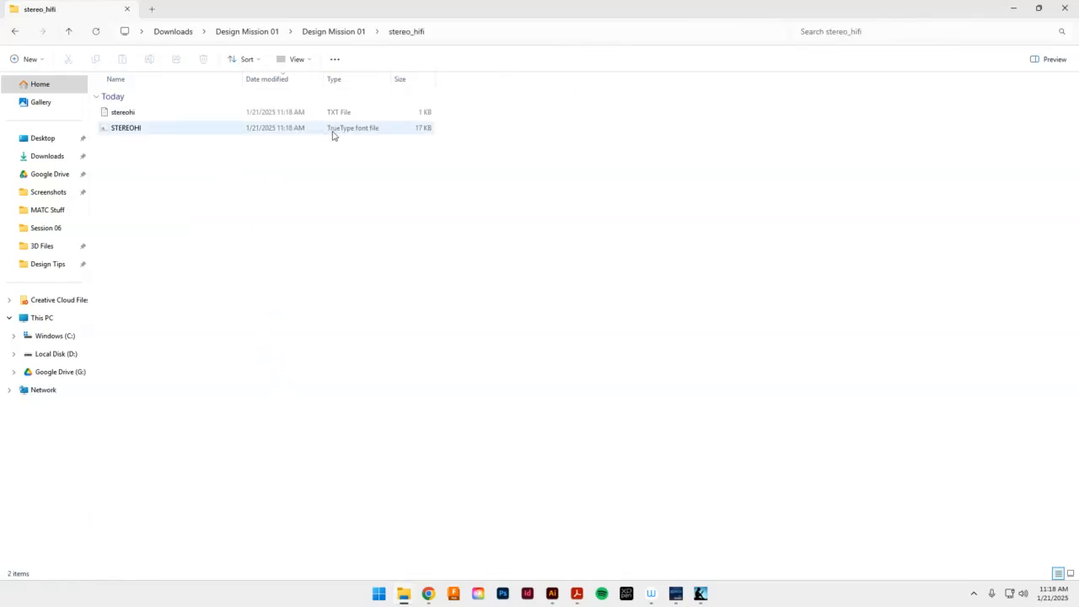
double_click(136, 131)
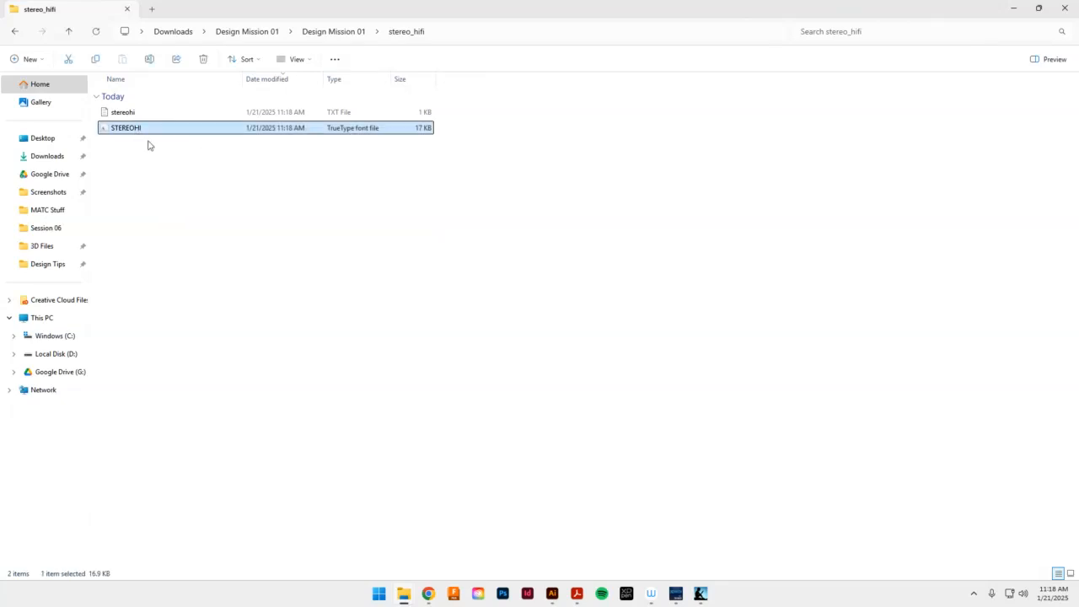
left_click(120, 74)
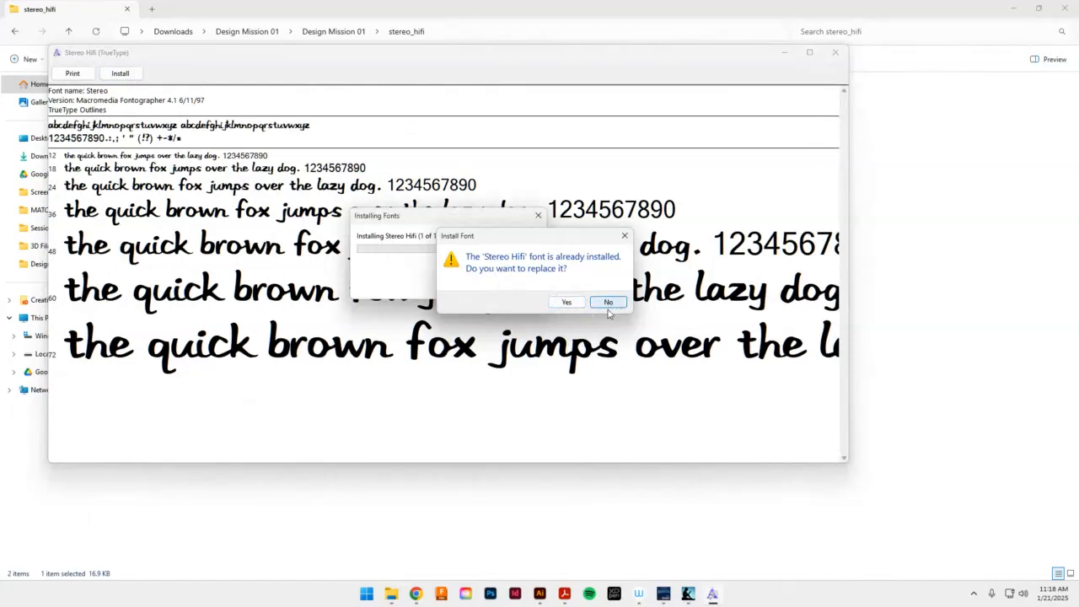
left_click(608, 303)
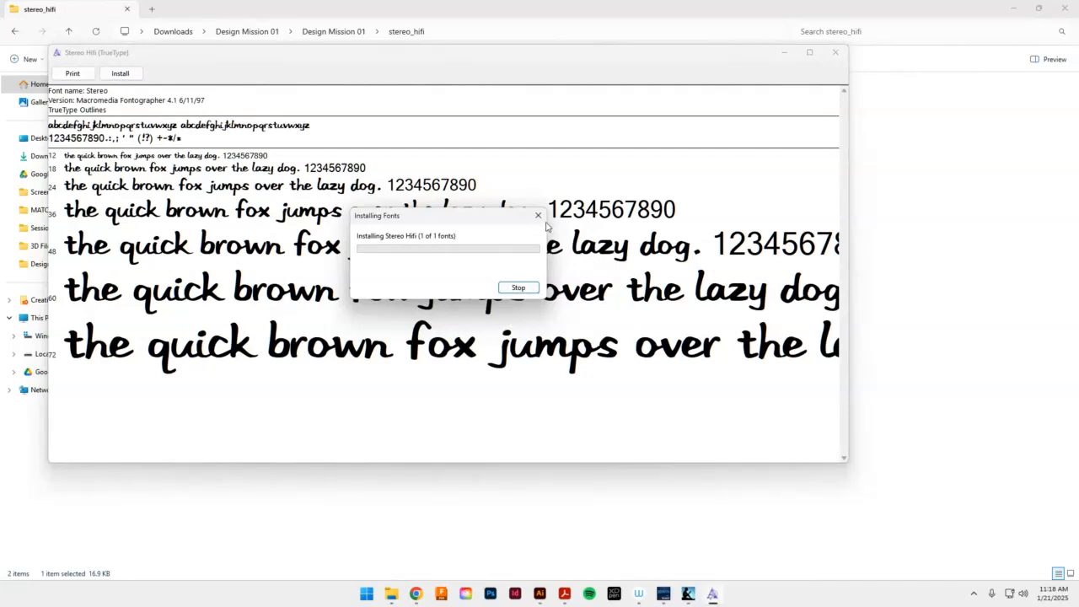
left_click(837, 53)
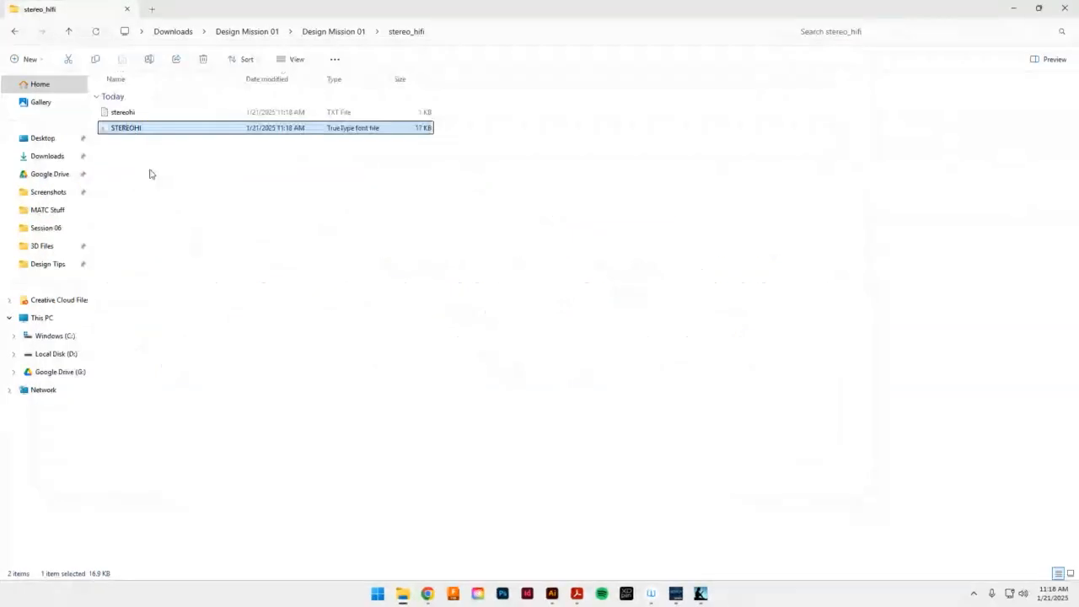
key("alt+Left")
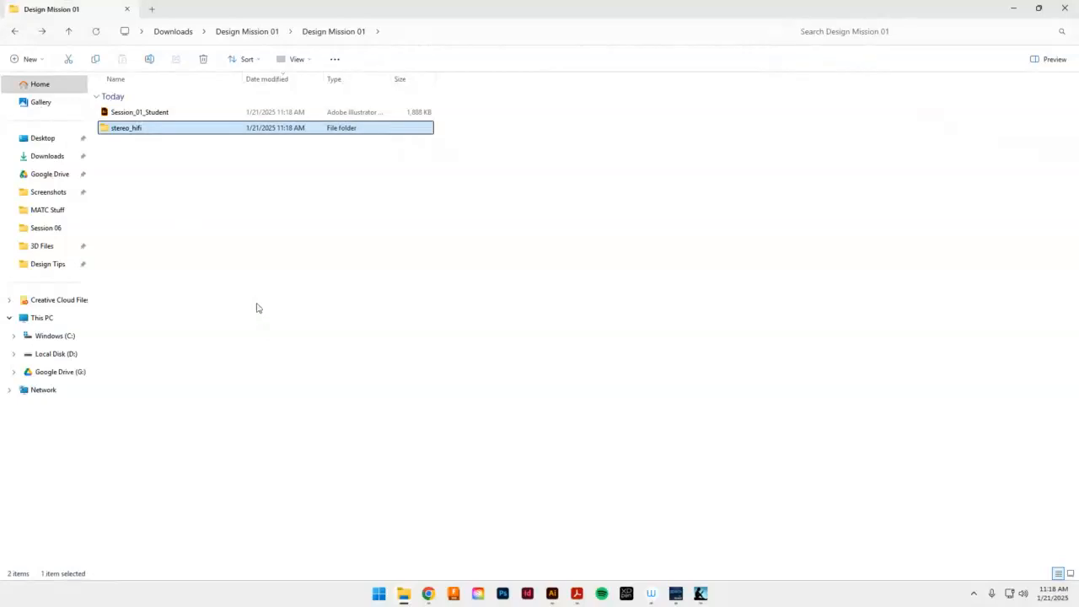
Open Session_01_Student in Illustrator and hide the outline version of the copy image to reveal the color illustration
left_click(152, 112)
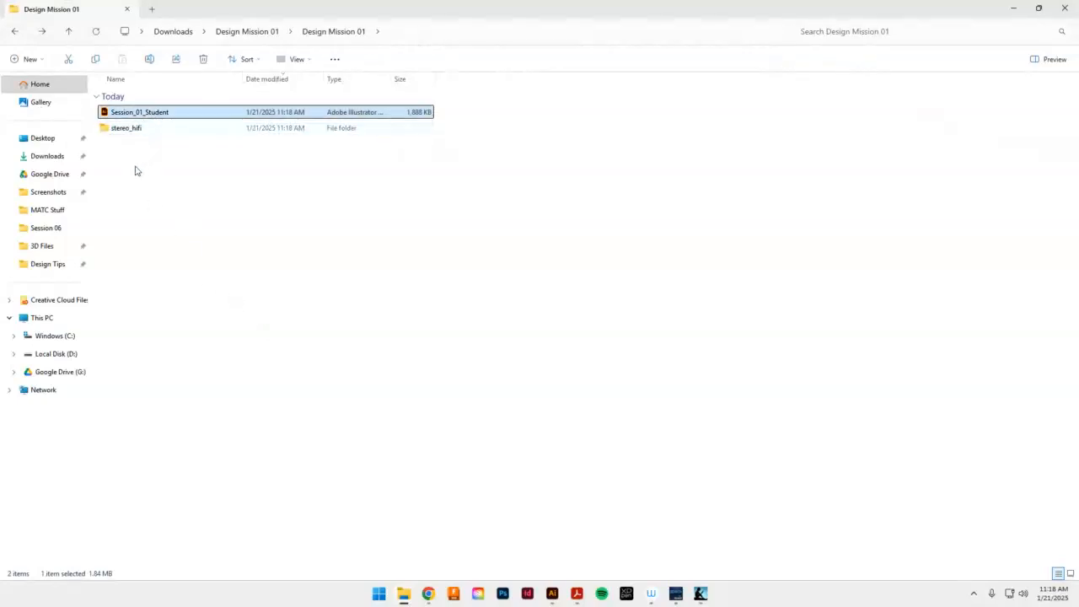
double_click(156, 113)
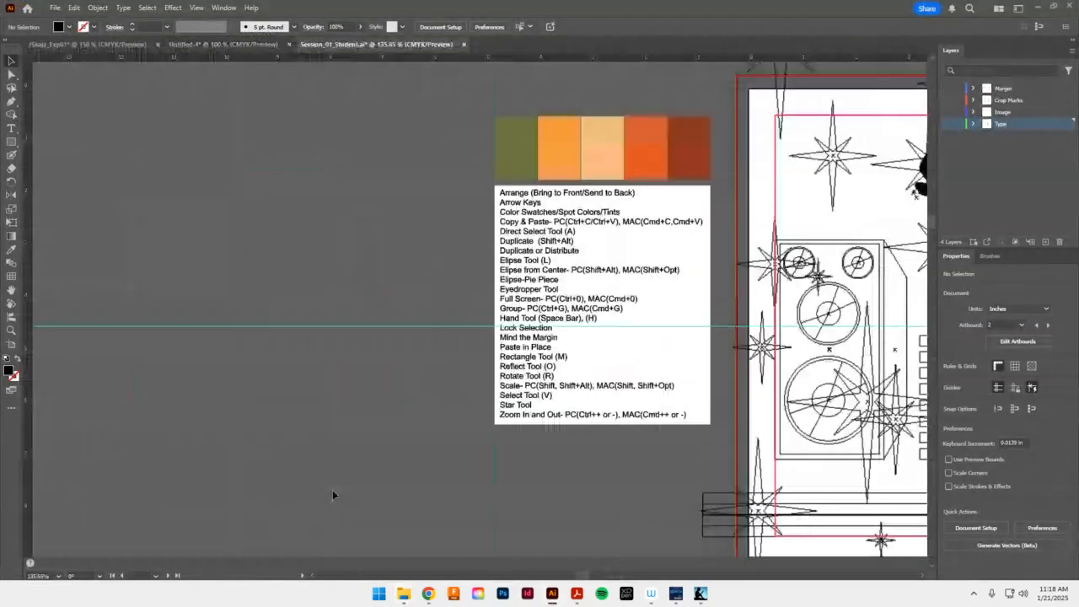
left_click_drag(583, 577, 608, 575)
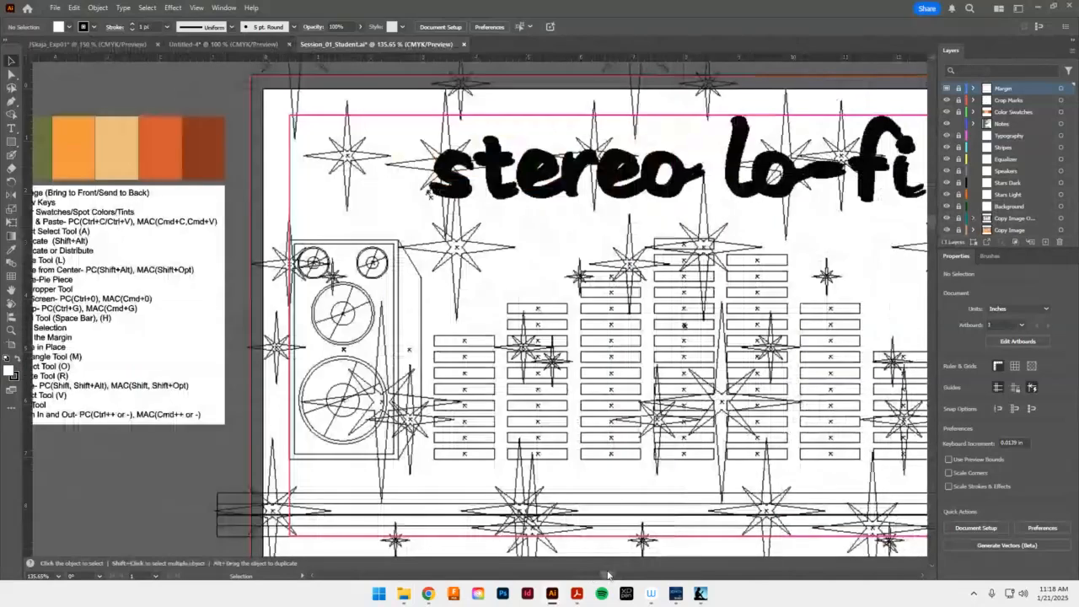
key("ctrl+minus")
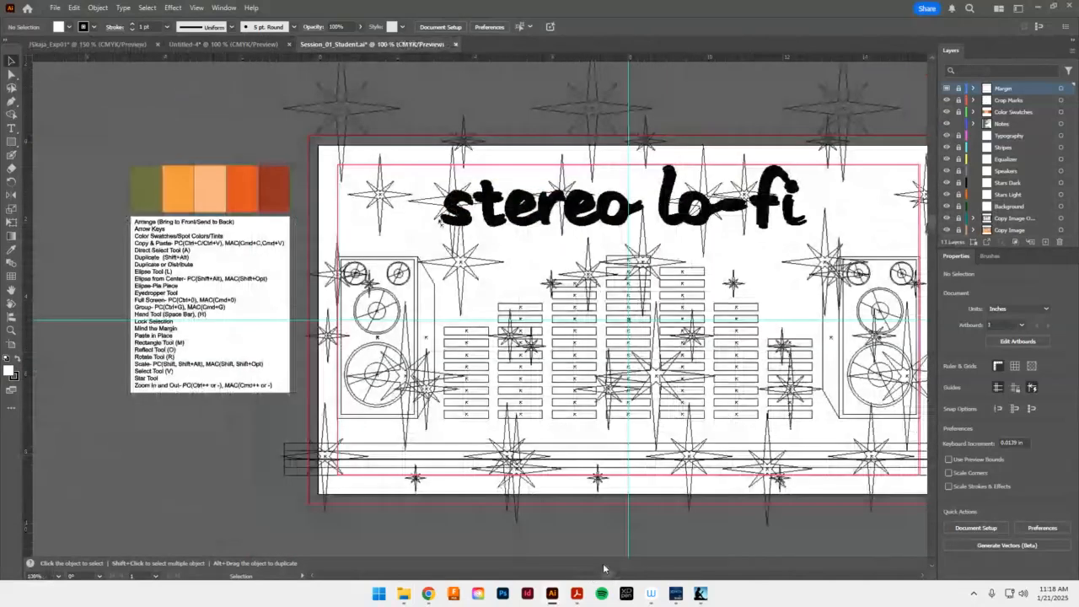
left_click(946, 218)
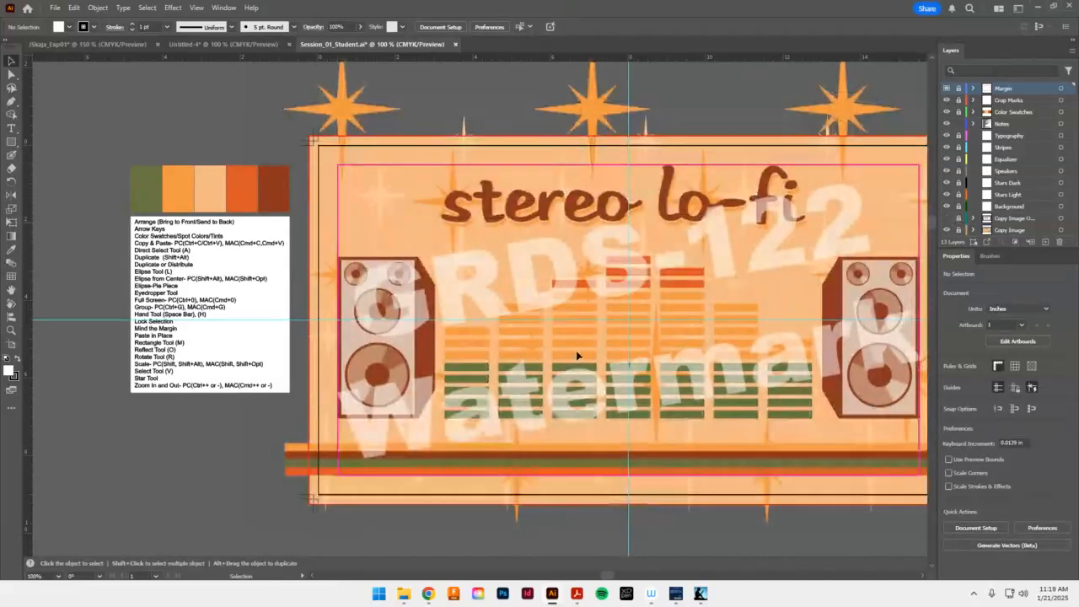
left_click_drag(608, 575, 615, 575)
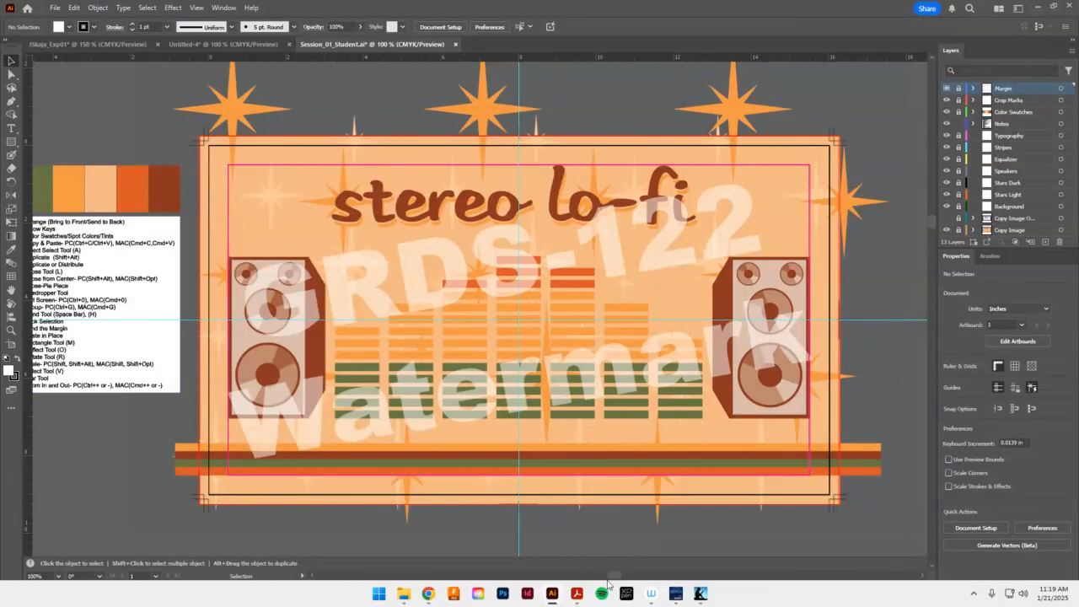
left_click_drag(615, 576, 615, 579)
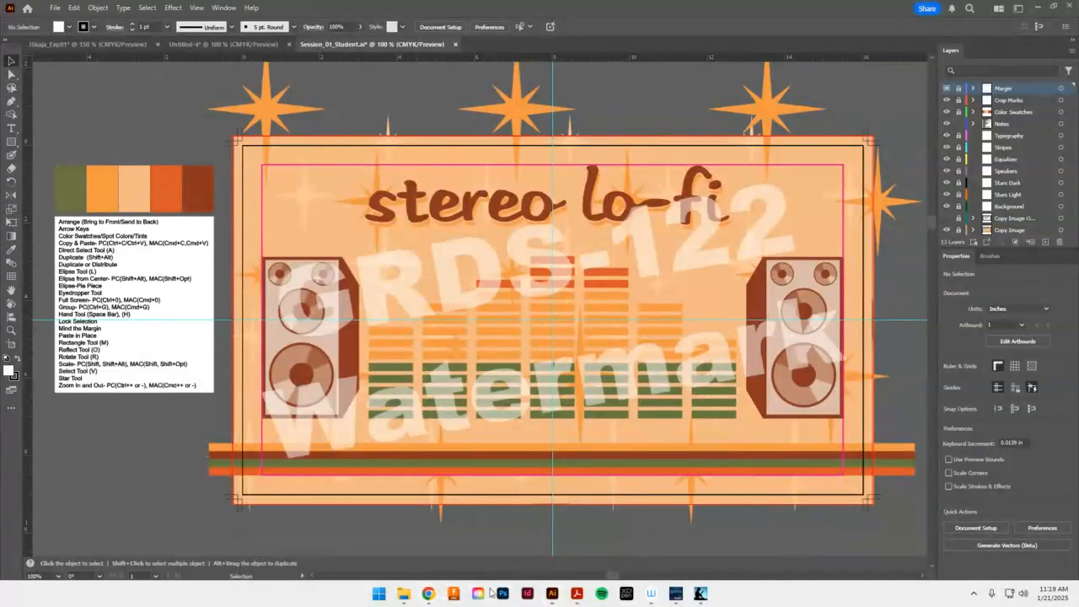
Switch to Chrome, close the Design Mission 01.zip preview, check the Design Mission 01 assignment instructions and return to Illustrator
mouse_move(428, 594)
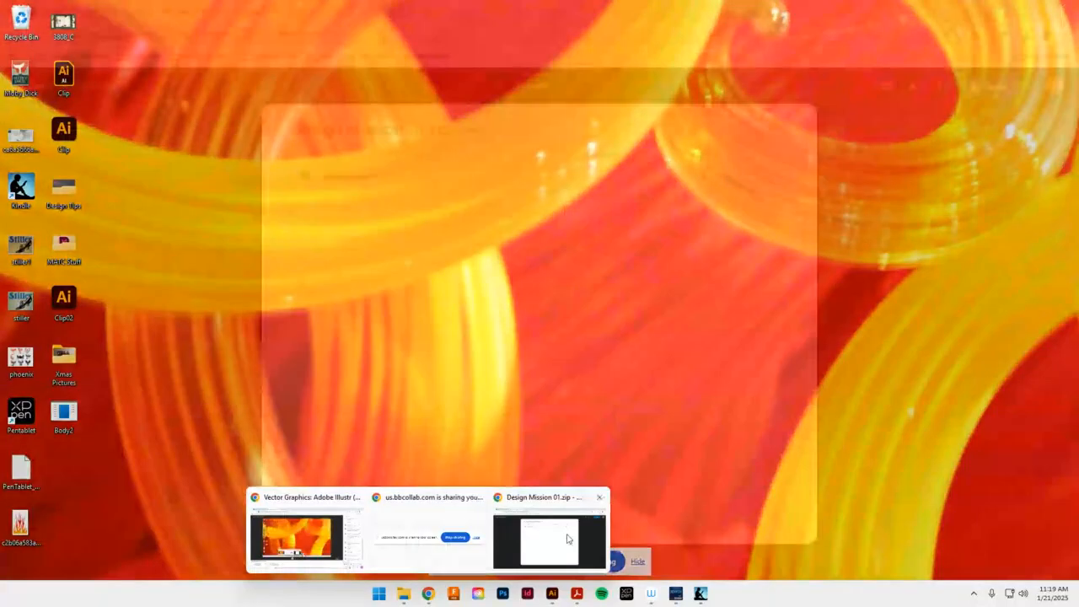
left_click(542, 542)
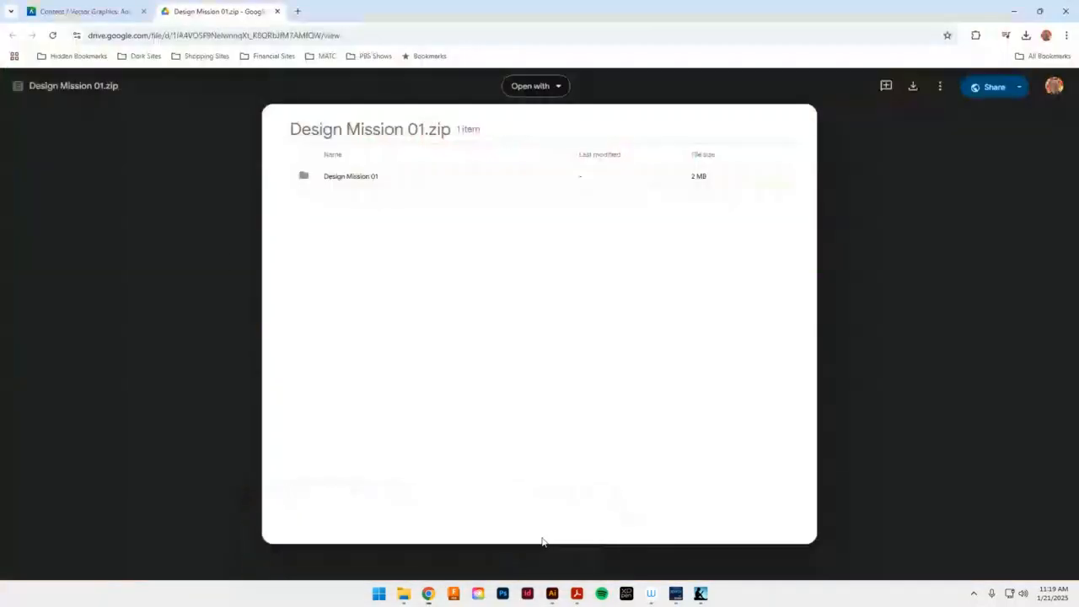
left_click(277, 12)
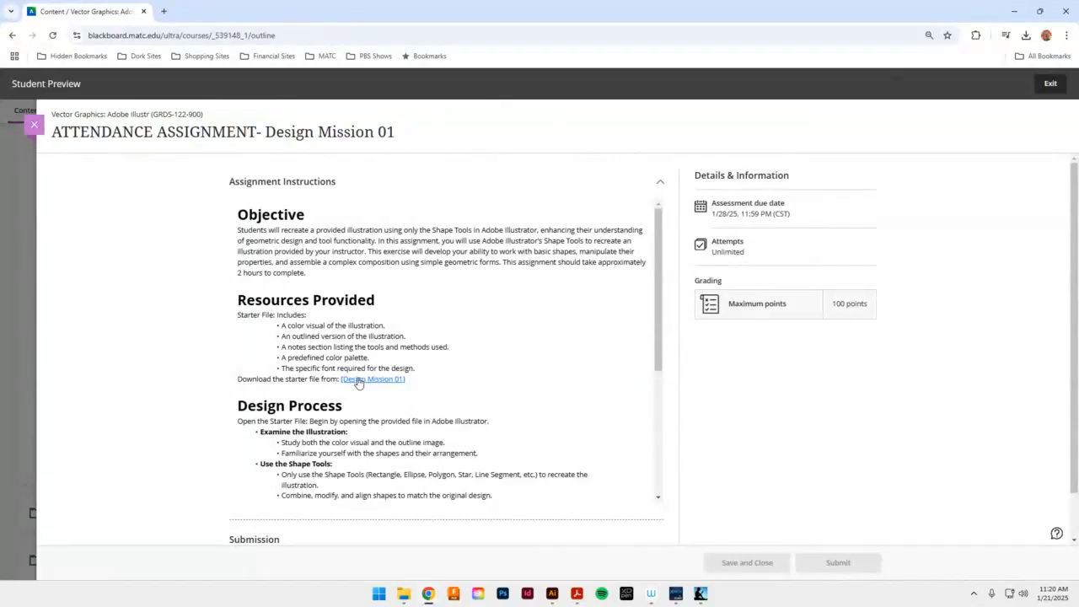
left_click(1012, 19)
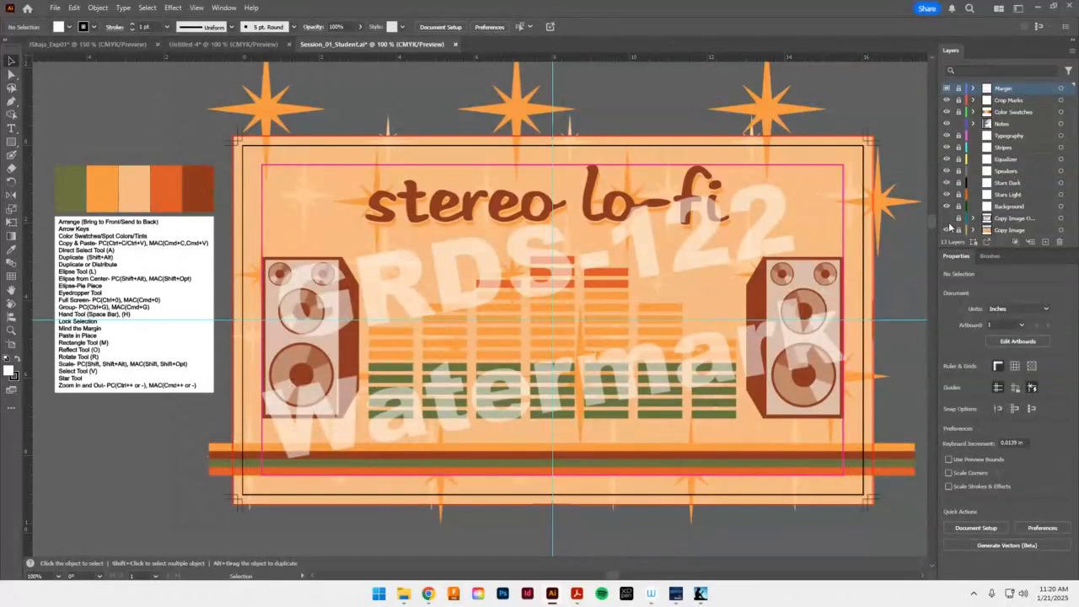
Show the outline copy layer to compare it with the color illustration, and hide it again
key("ctrl+y")
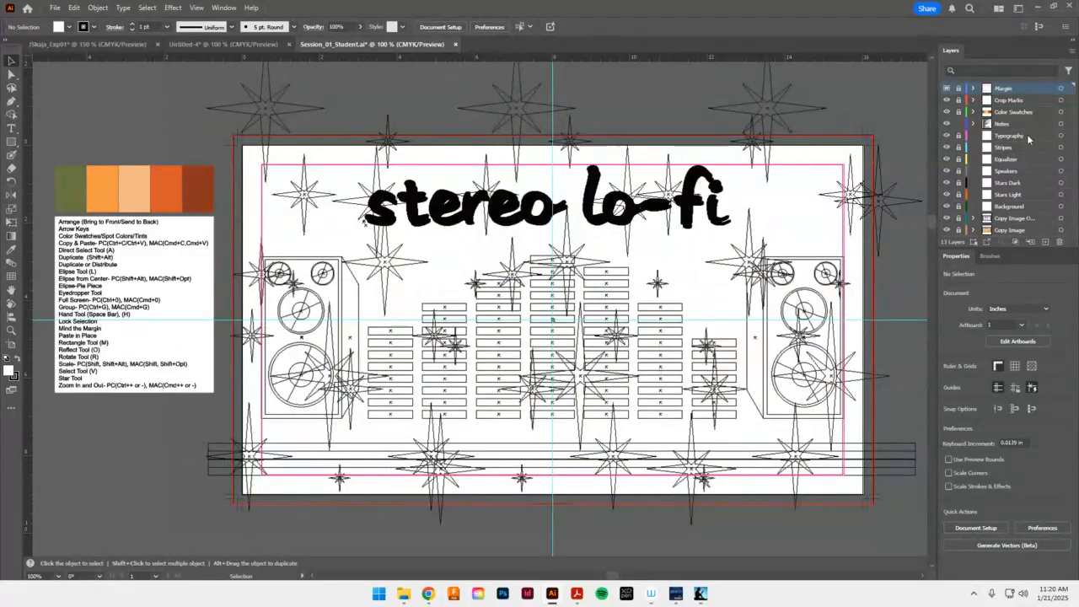
left_click(946, 218)
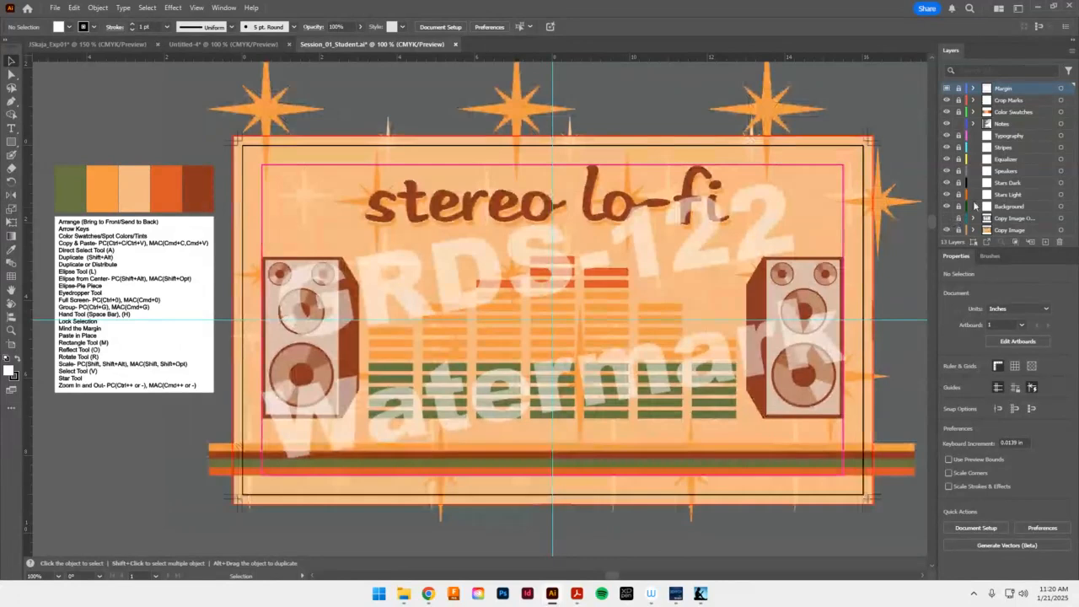
On the Stripes layer, draw a rectangle about 1.34 by 0.22 in over the left end of the uppermost horizontal stripe
left_click(1006, 150)
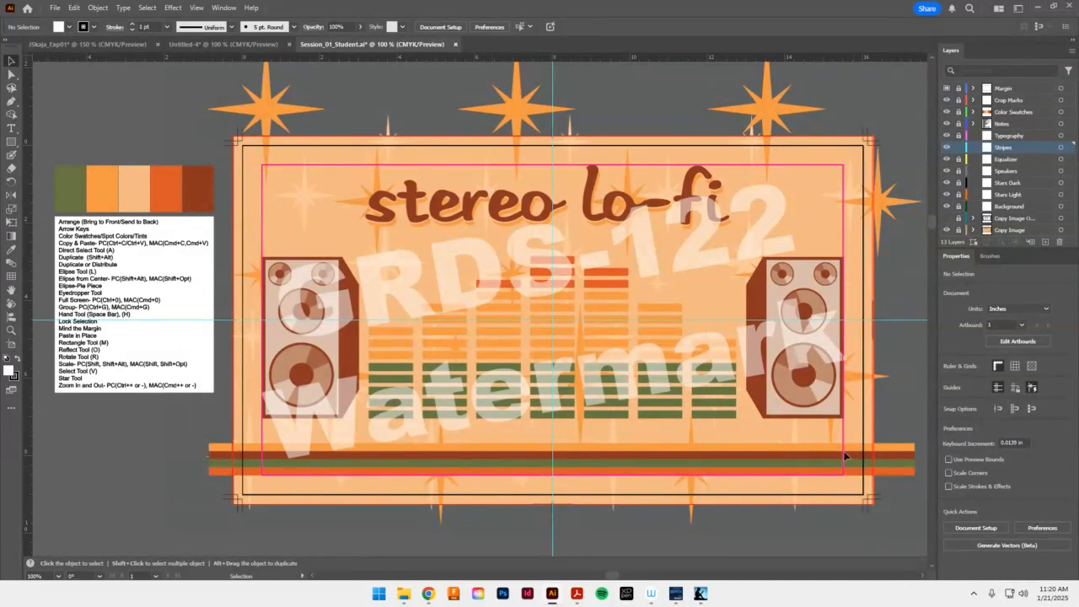
left_click(10, 331)
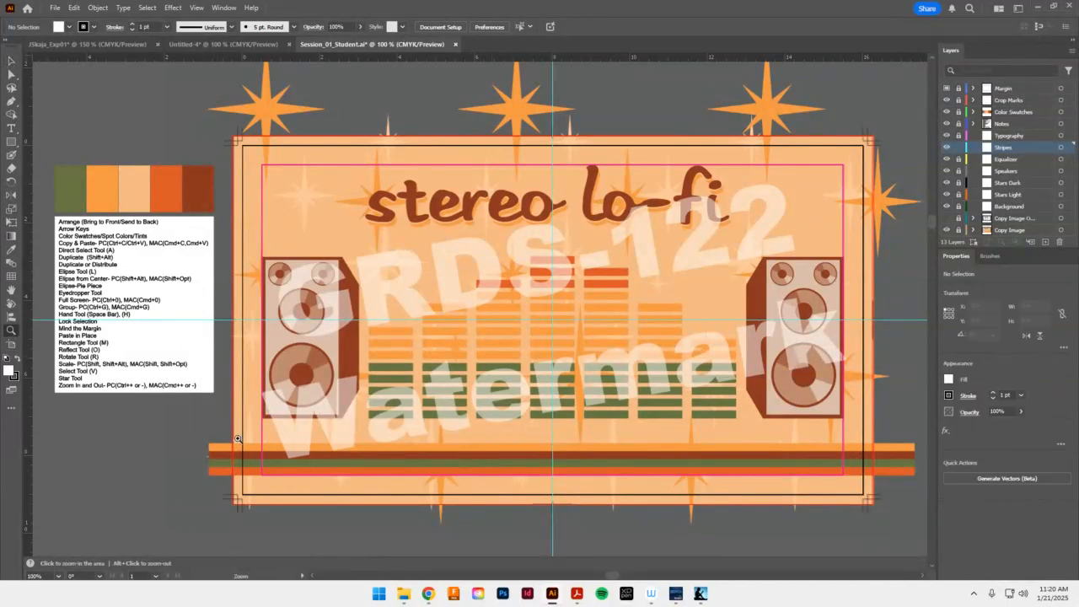
left_click_drag(239, 439, 406, 253)
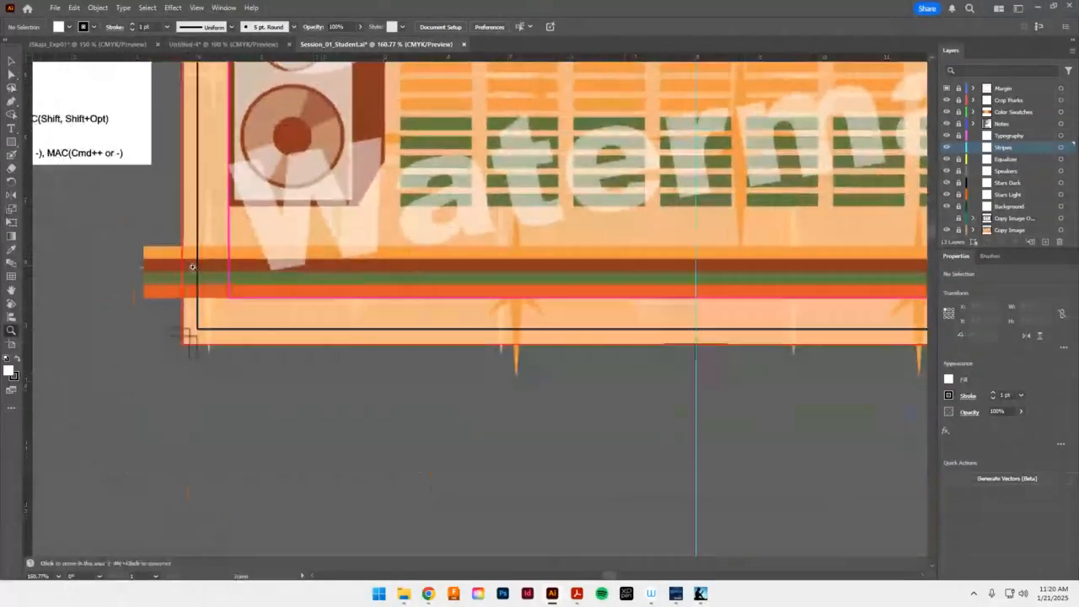
left_click_drag(196, 270, 329, 254)
key("v")
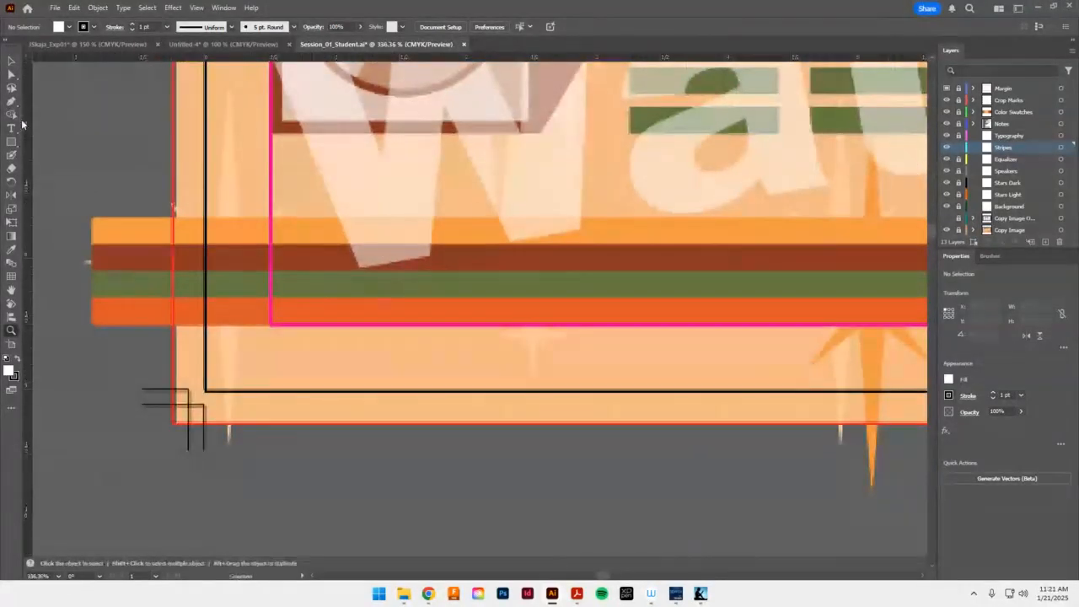
left_click(12, 142)
key("v")
left_click(12, 143)
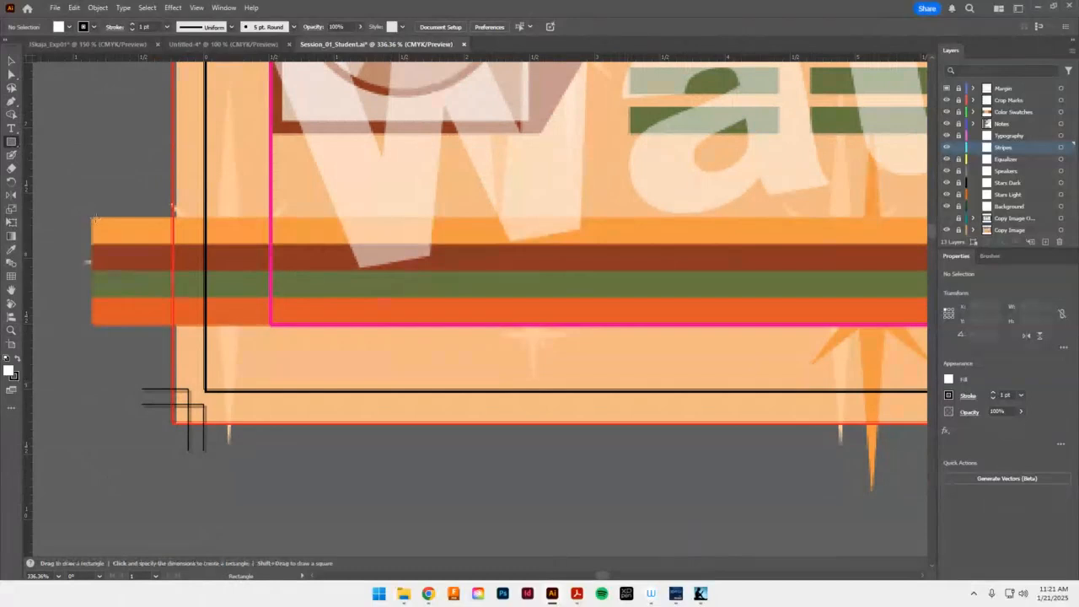
left_click_drag(92, 217, 267, 245)
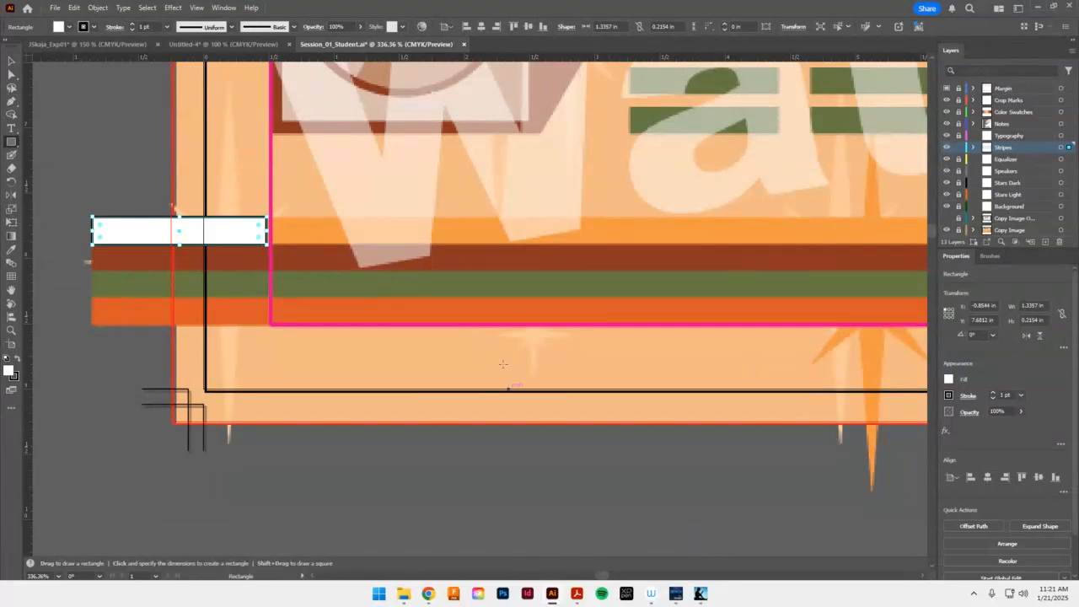
Place a copy of the stripe rectangle directly beneath the original, over the dark red stripe
left_click(11, 62)
left_click(72, 104)
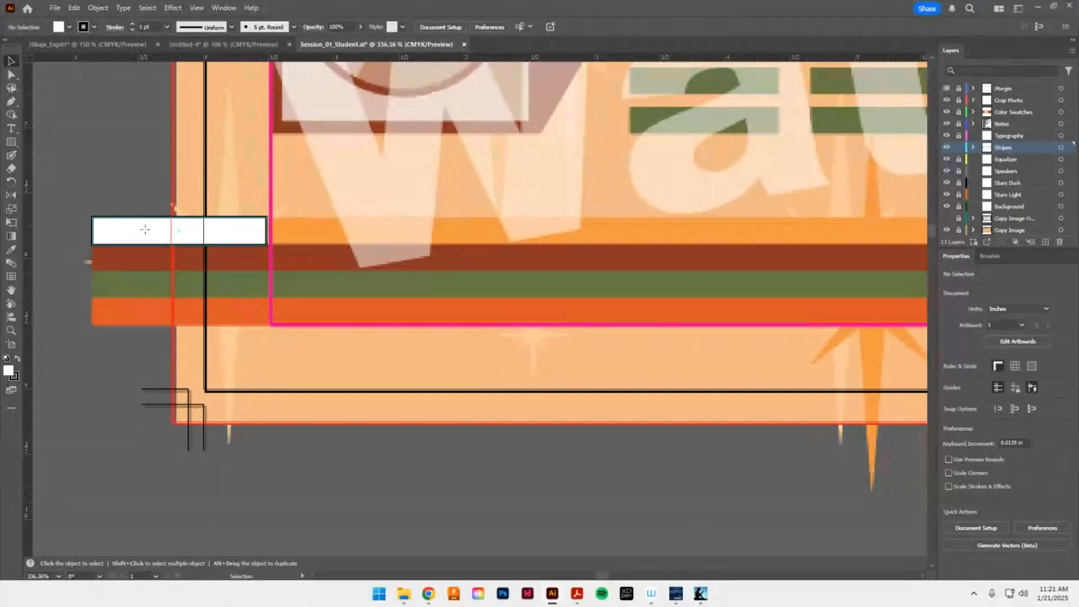
left_click_drag(146, 229, 145, 259)
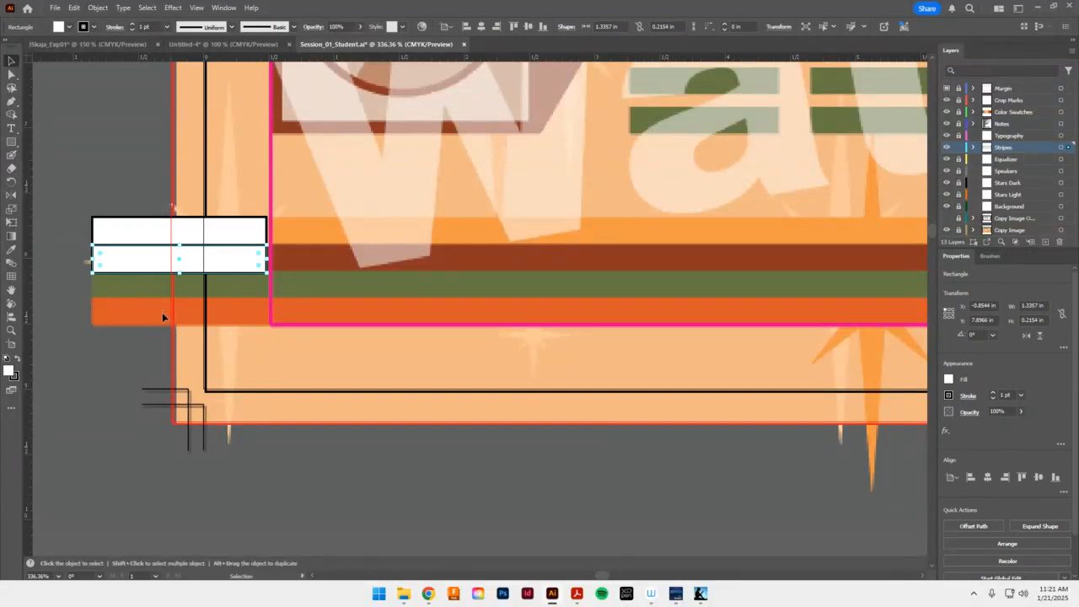
left_click(74, 8)
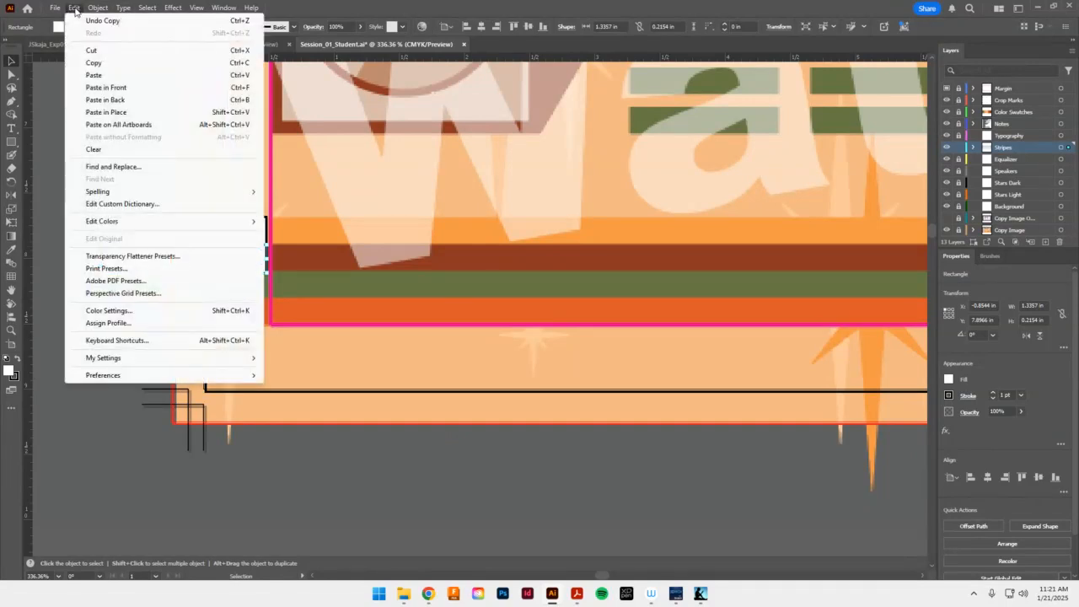
left_click(98, 7)
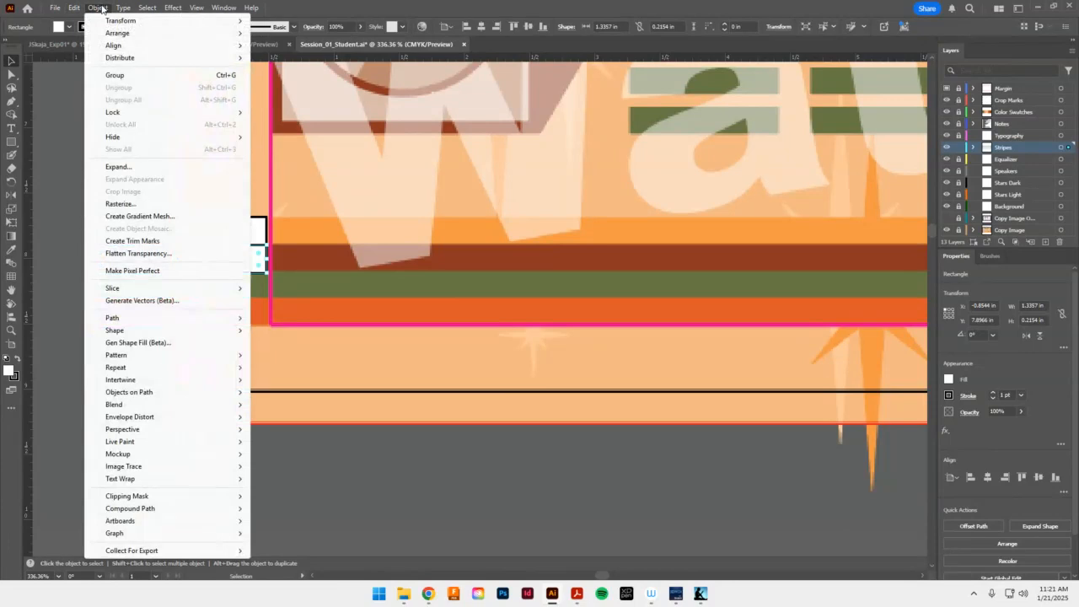
left_click(100, 7)
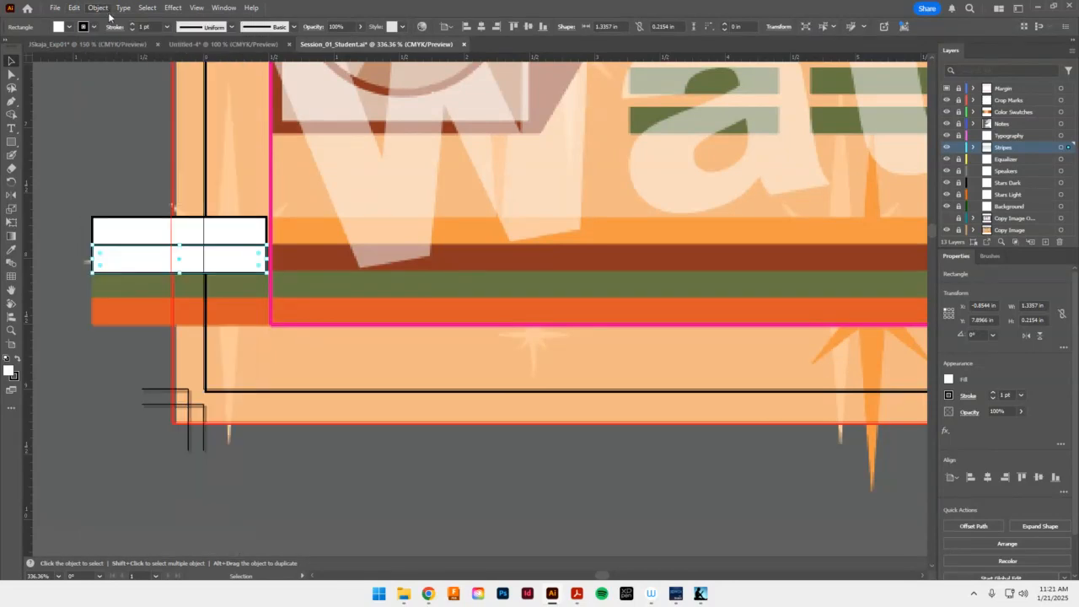
left_click(147, 7)
left_click(145, 7)
key("a")
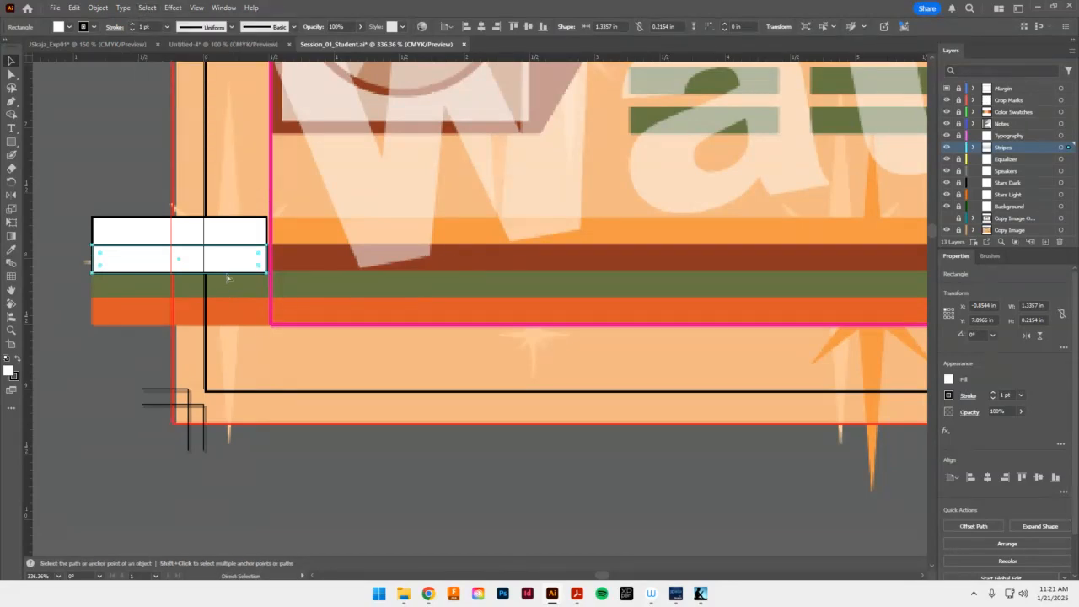
Repeat the rectangle duplication twice so the copies also cover the left ends of the green and red-orange stripes
key("ctrl+d")
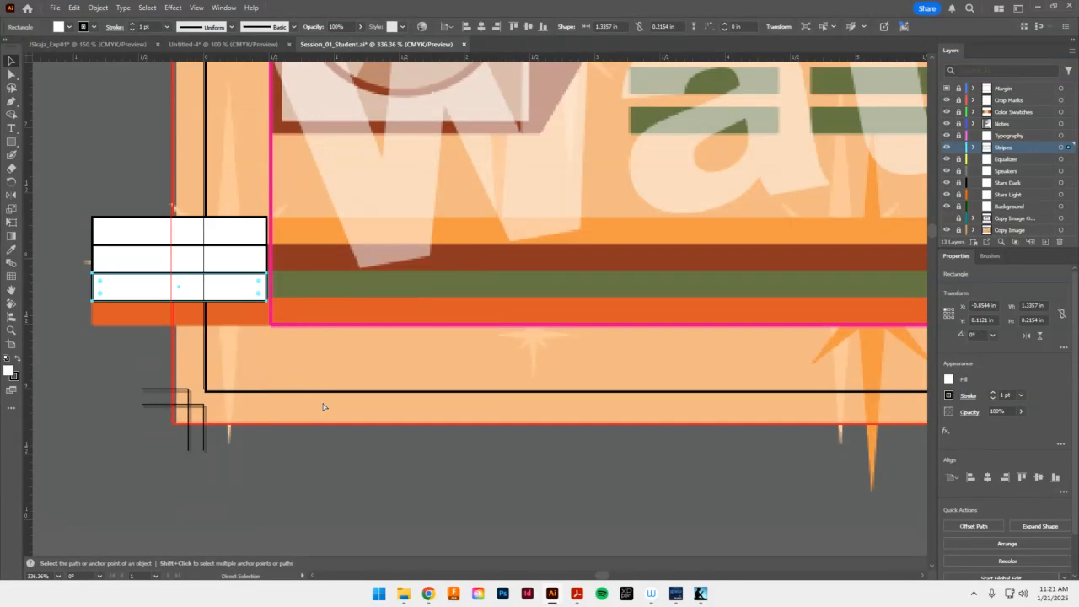
key("ctrl+d")
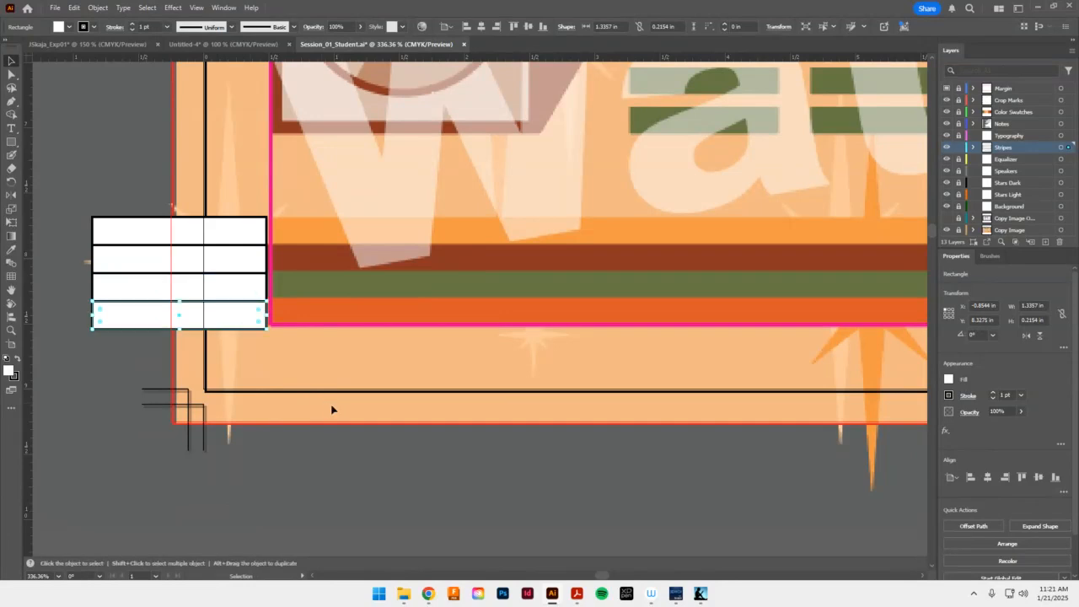
key("a")
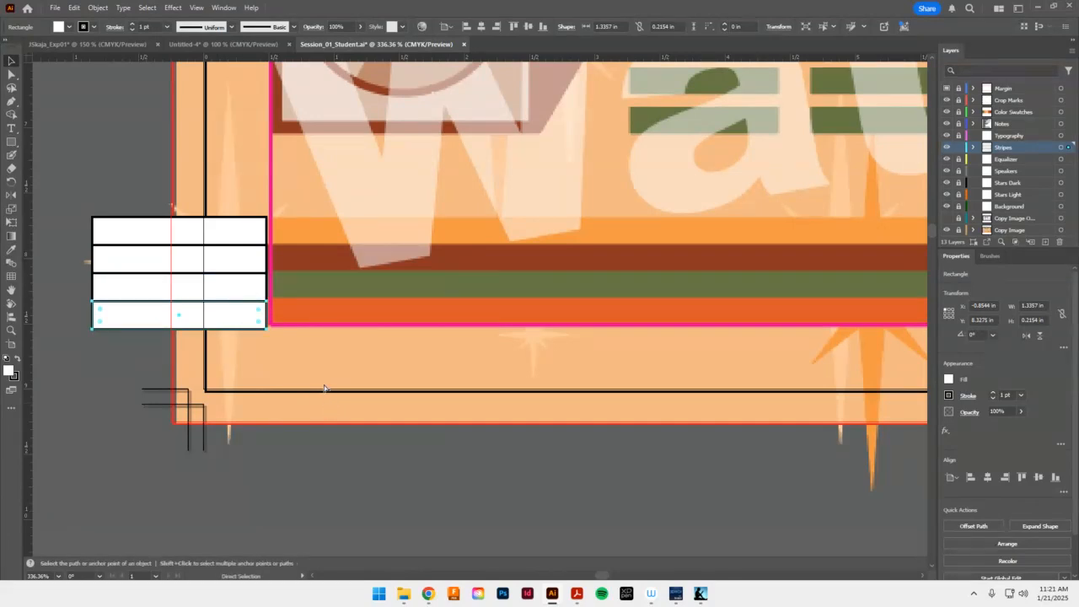
Fill the uppermost stripe rectangle with the bright orange palette color using the Eyedropper tool
key("ctrl+minus")
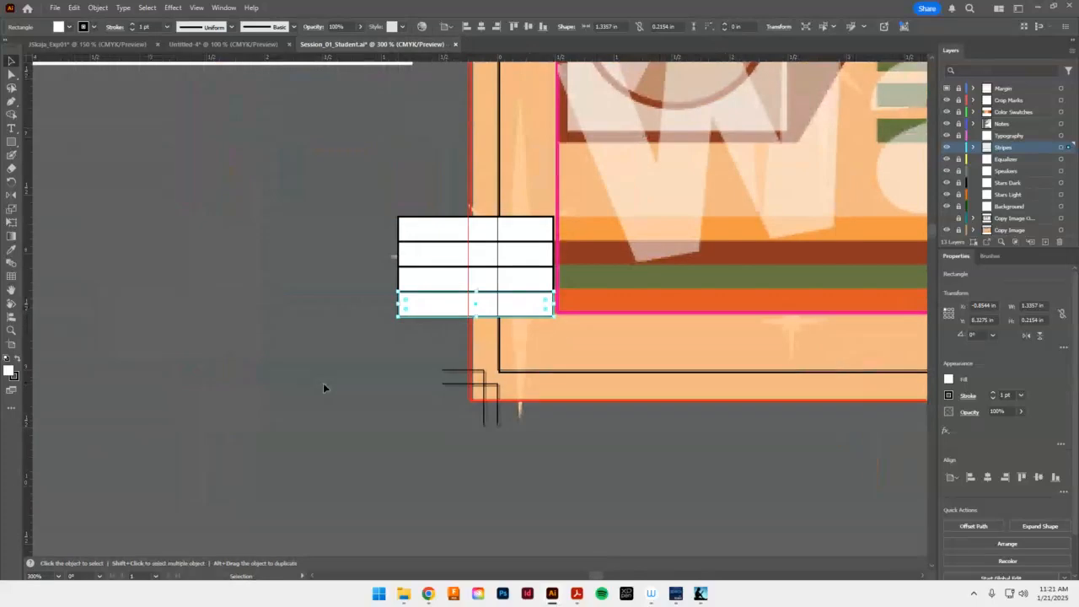
key("ctrl+minus")
key("ctrl+minus")
key("space")
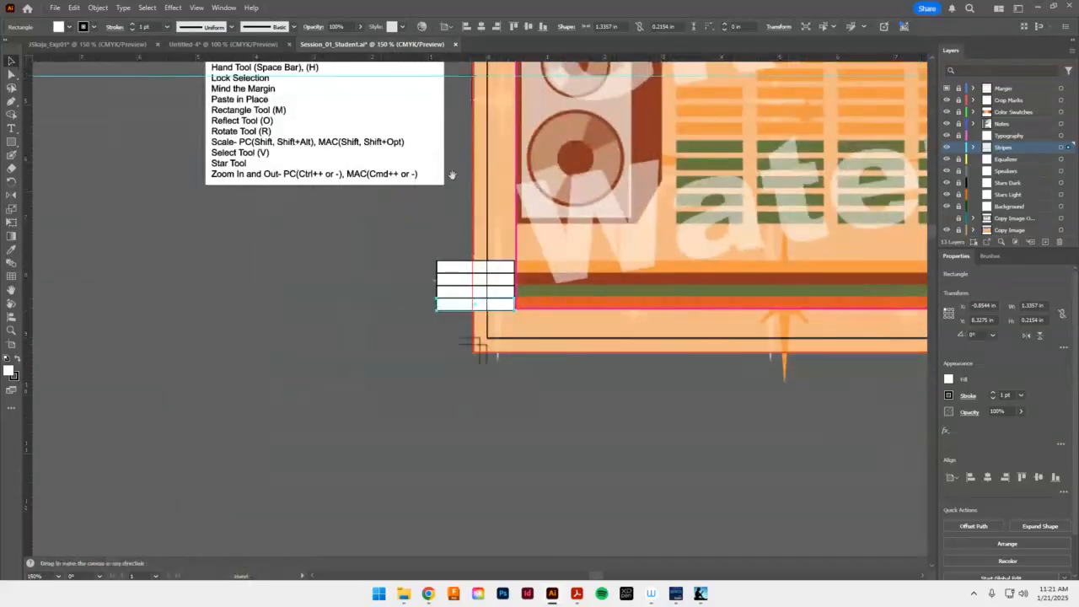
left_click_drag(450, 179, 345, 392)
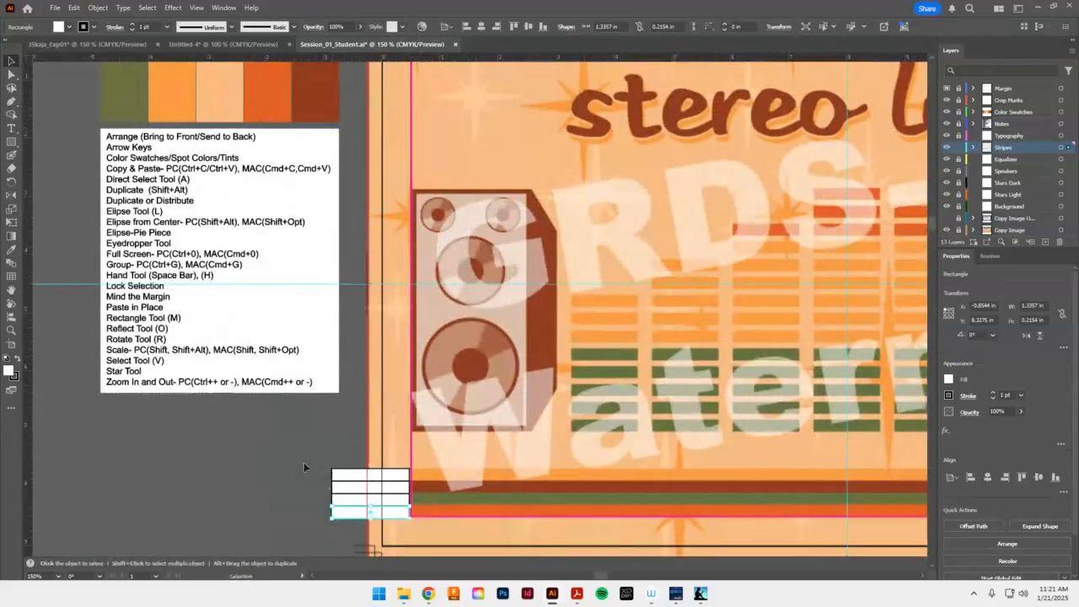
left_click(354, 474)
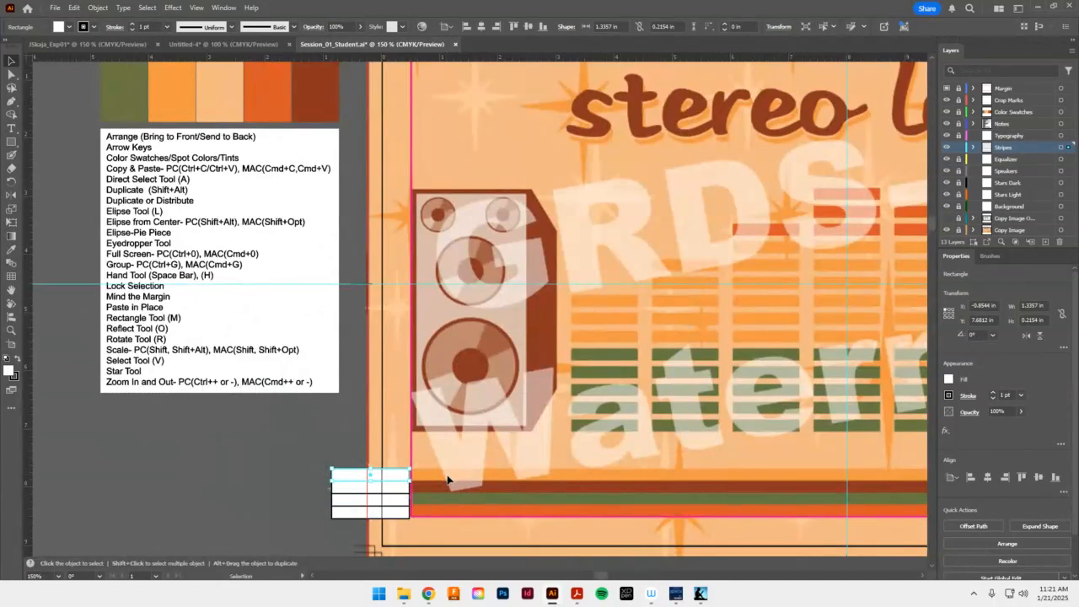
left_click(12, 252)
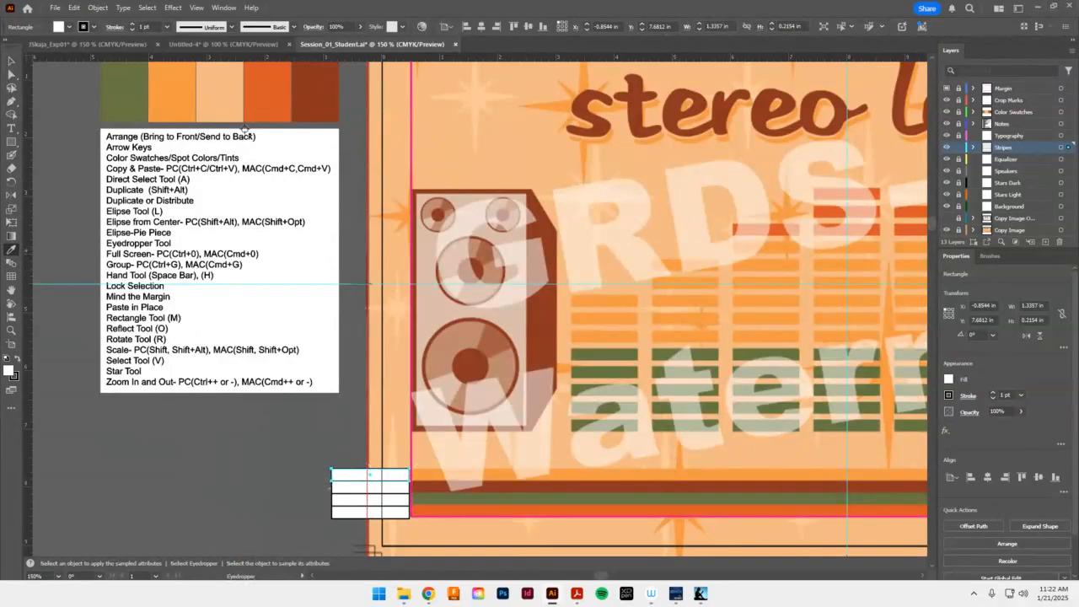
left_click(220, 95)
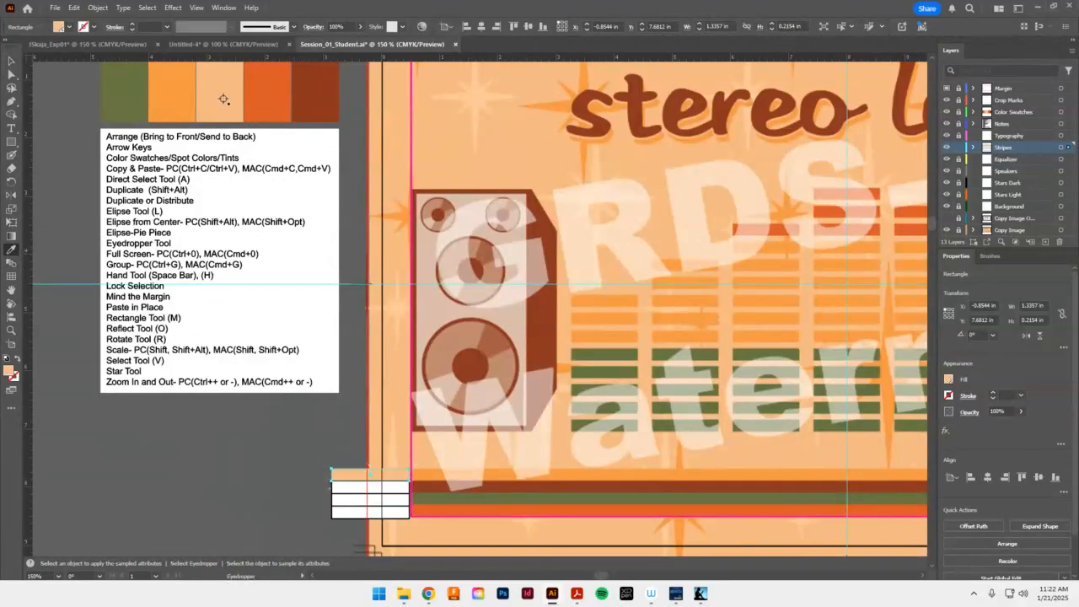
left_click(164, 99)
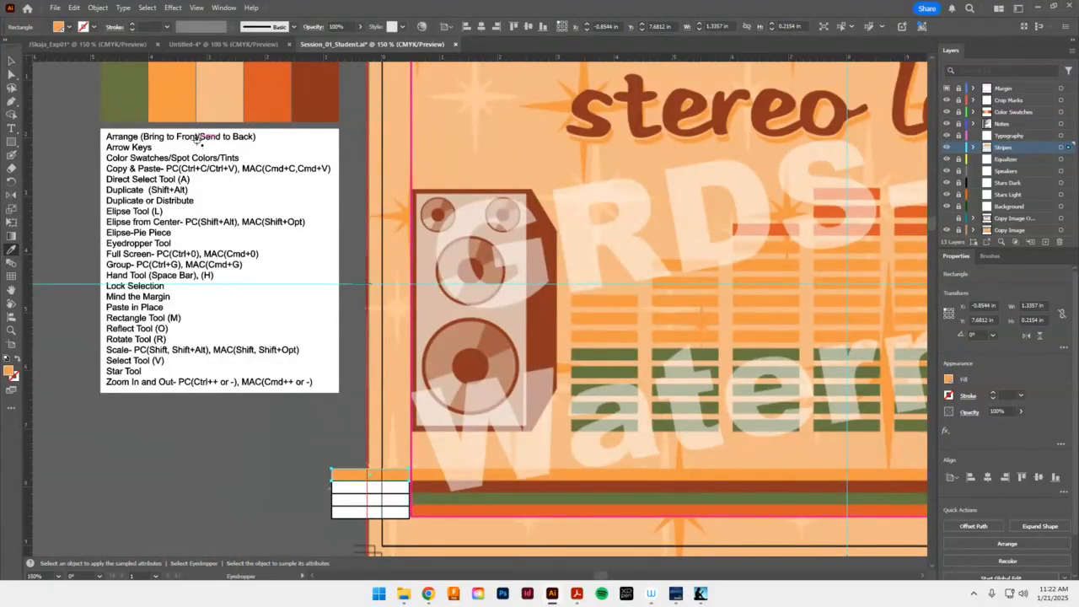
Fill the second stripe rectangle from the top with the dark red palette color using the Eyedropper tool
key("v")
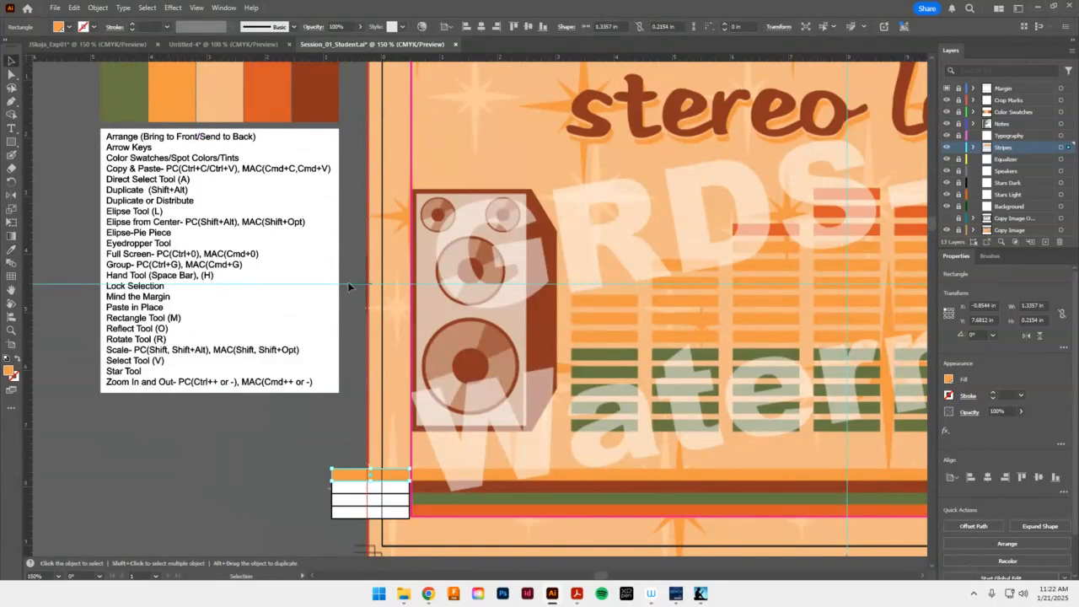
left_click(349, 491)
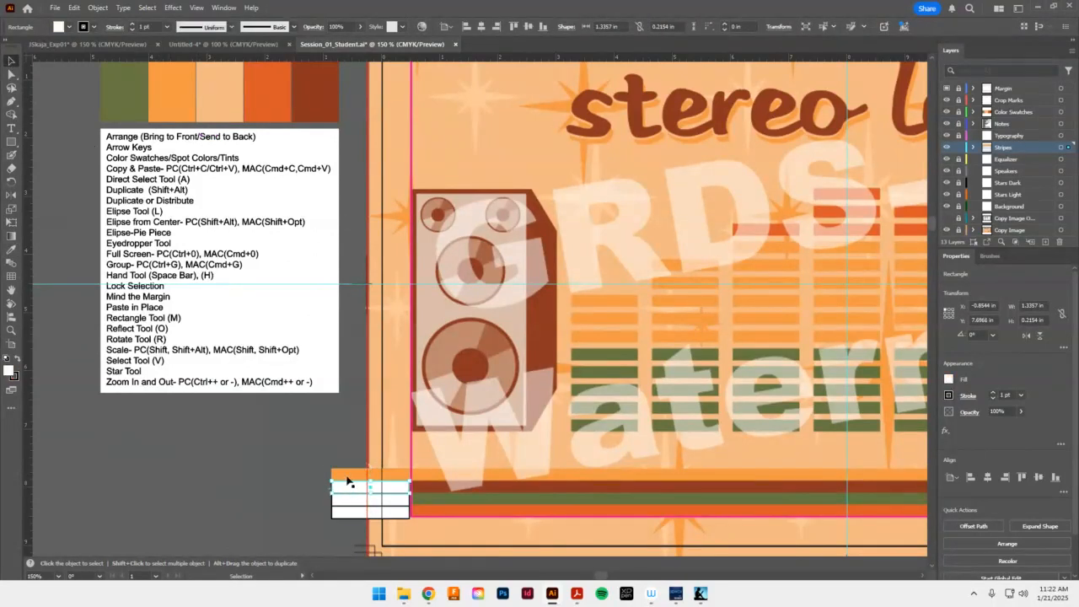
left_click(11, 250)
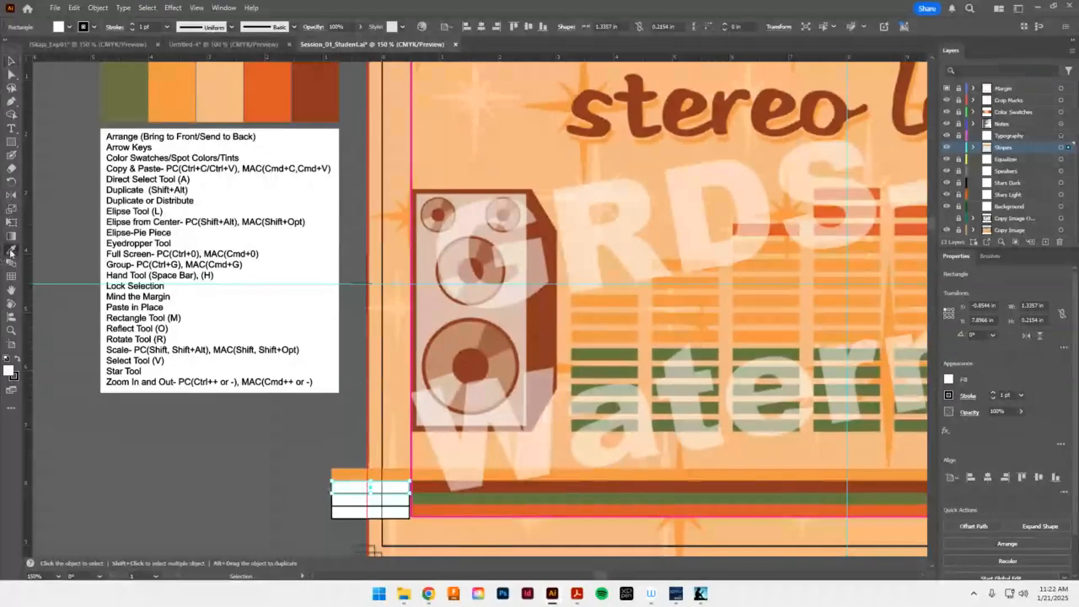
left_click(316, 101)
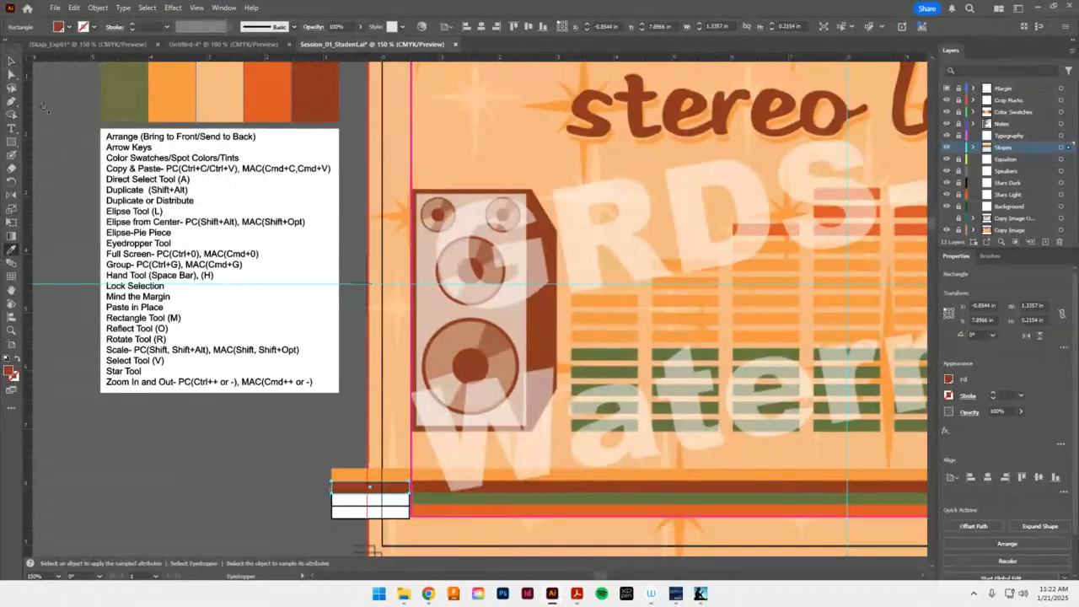
Fill the third stripe rectangle with the green palette color using the Eyedropper tool
key("v")
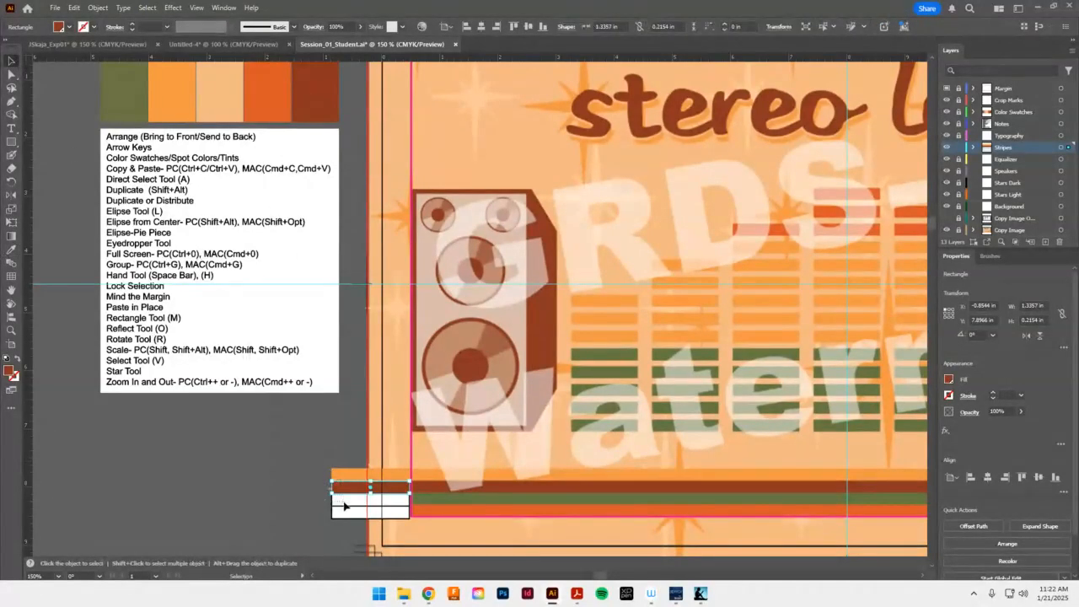
left_click(349, 501)
left_click(12, 250)
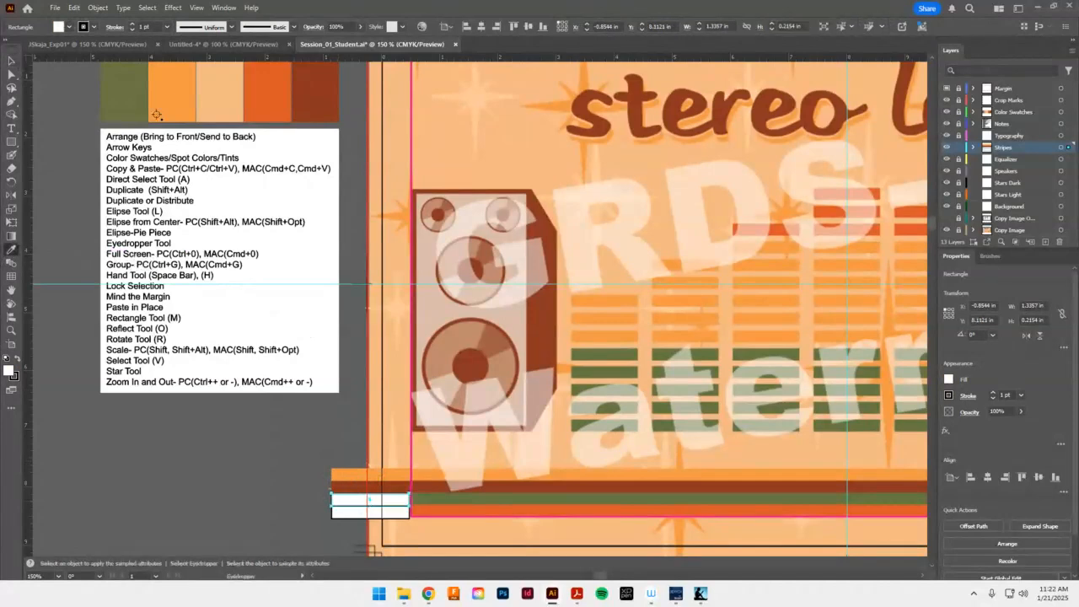
left_click(122, 95)
Fill the lowest stripe rectangle with the red-orange palette color using the Eyedropper tool
left_click(11, 61)
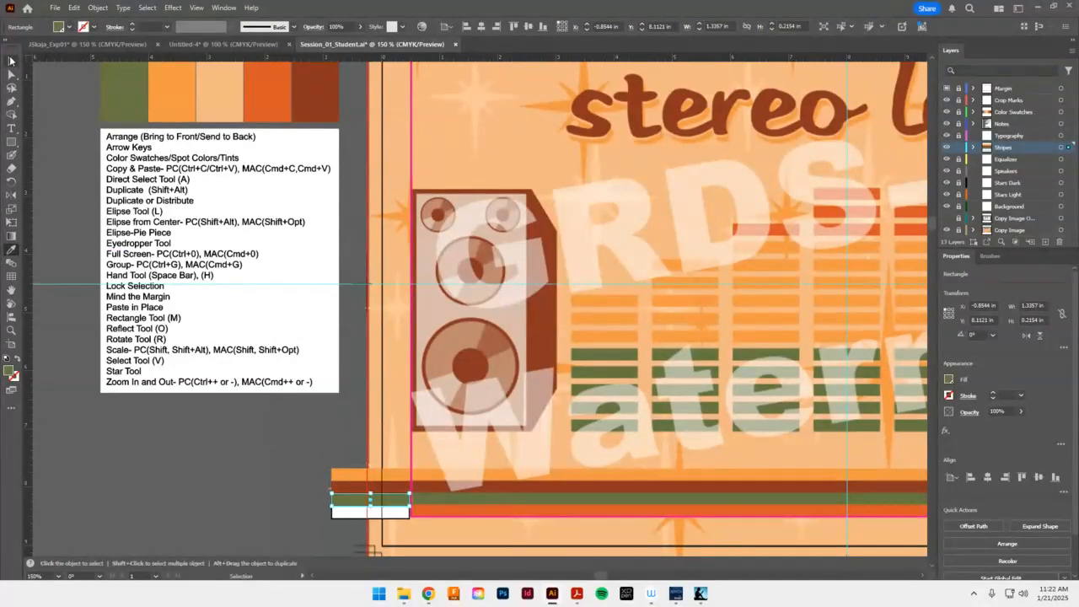
key("ctrl+z")
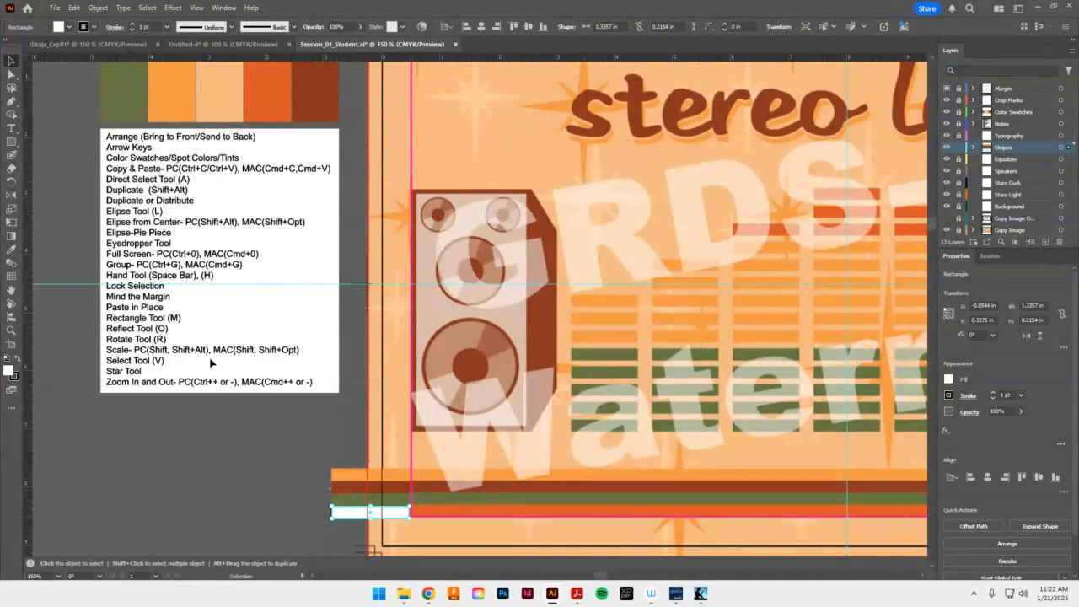
left_click(11, 250)
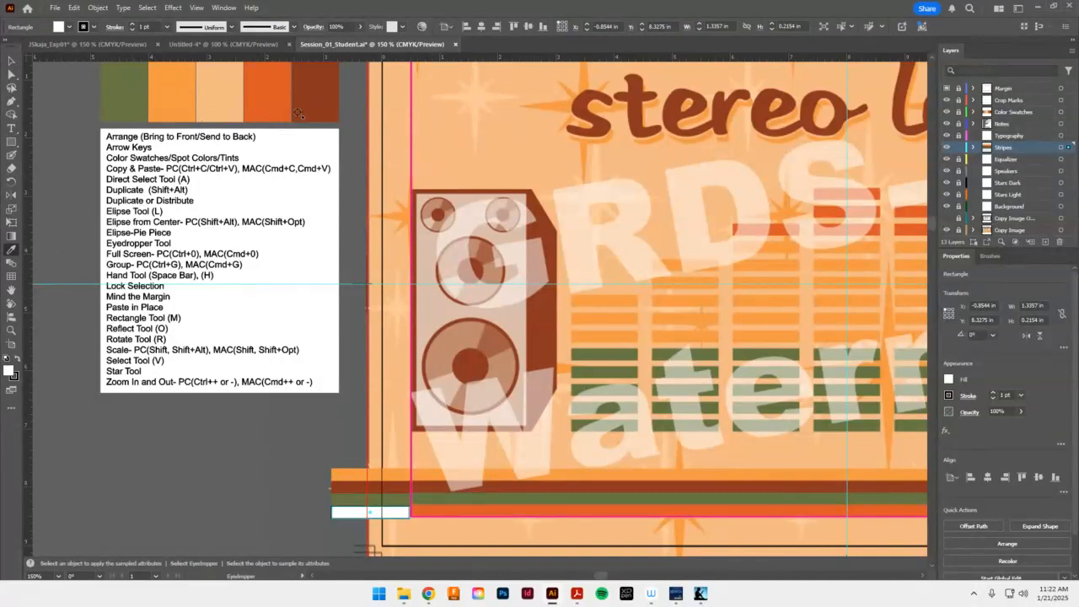
left_click(271, 98)
Select all four stripe rectangles and stretch them together past the artboard's right bleed edge, to about 18.21 in wide
left_click(11, 61)
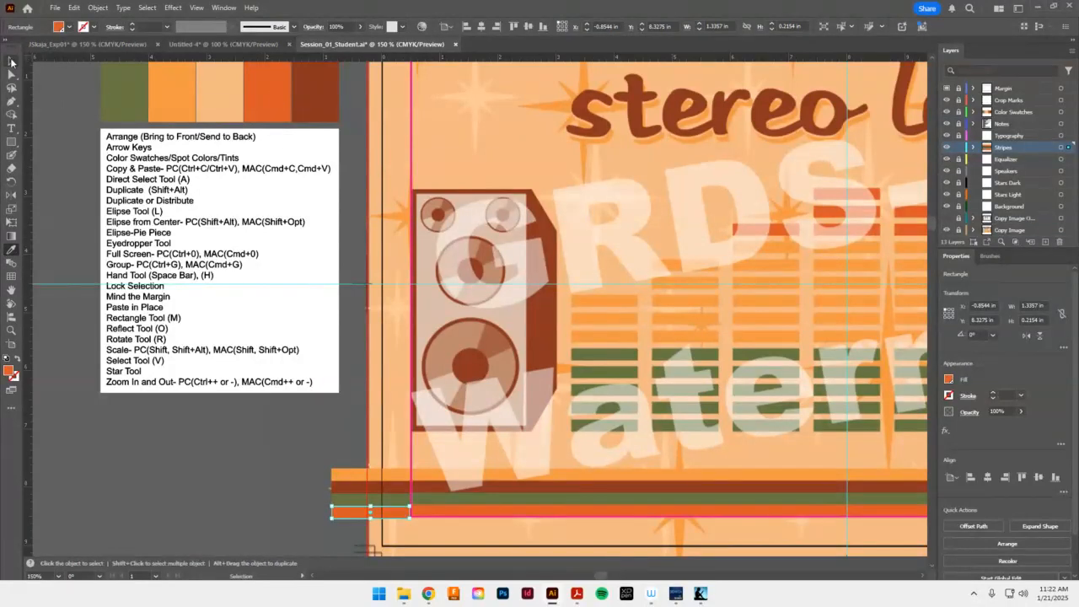
left_click(469, 463)
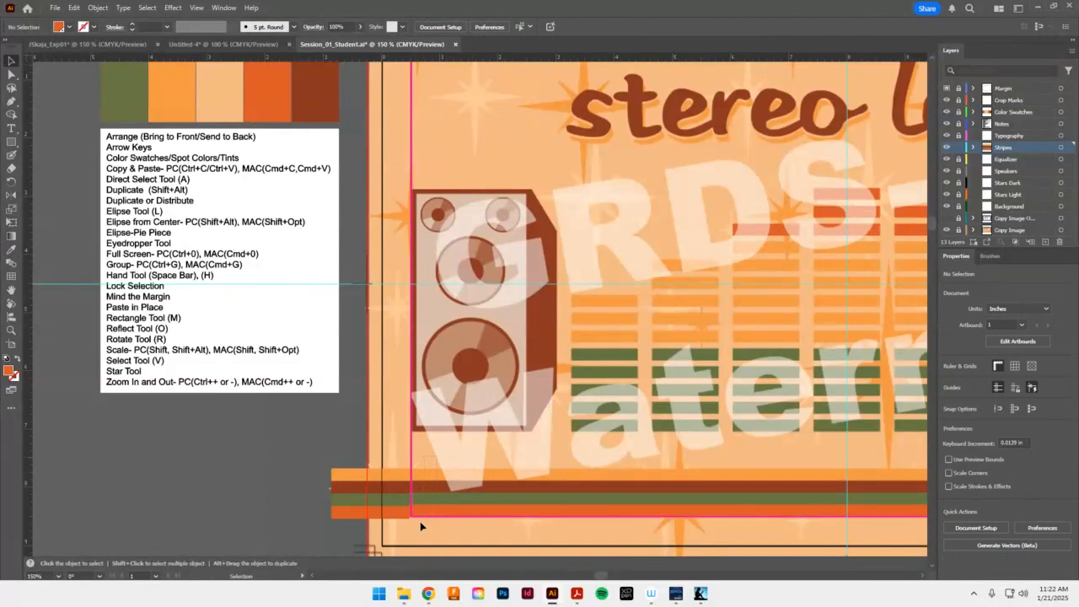
left_click_drag(376, 532, 379, 531)
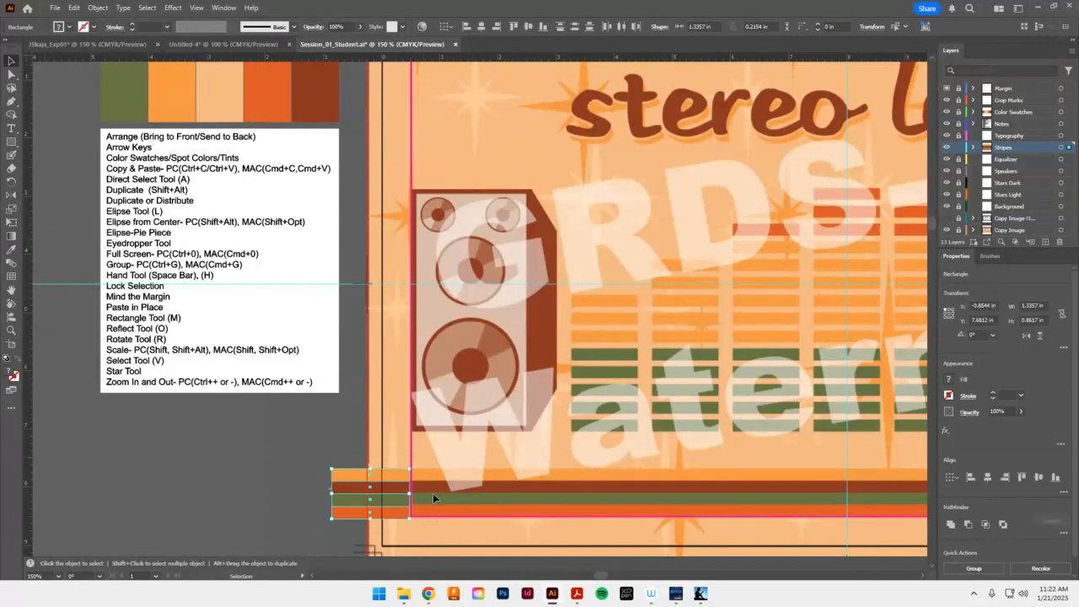
left_click_drag(416, 494, 915, 492)
scroll(920, 496, "right", 5)
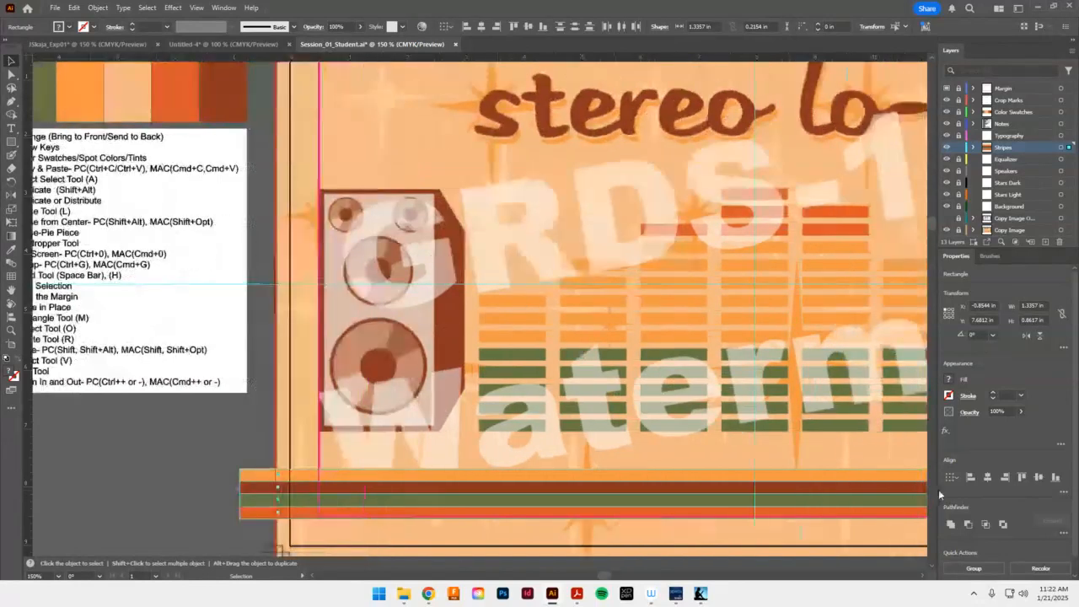
scroll(920, 495, "right", 6)
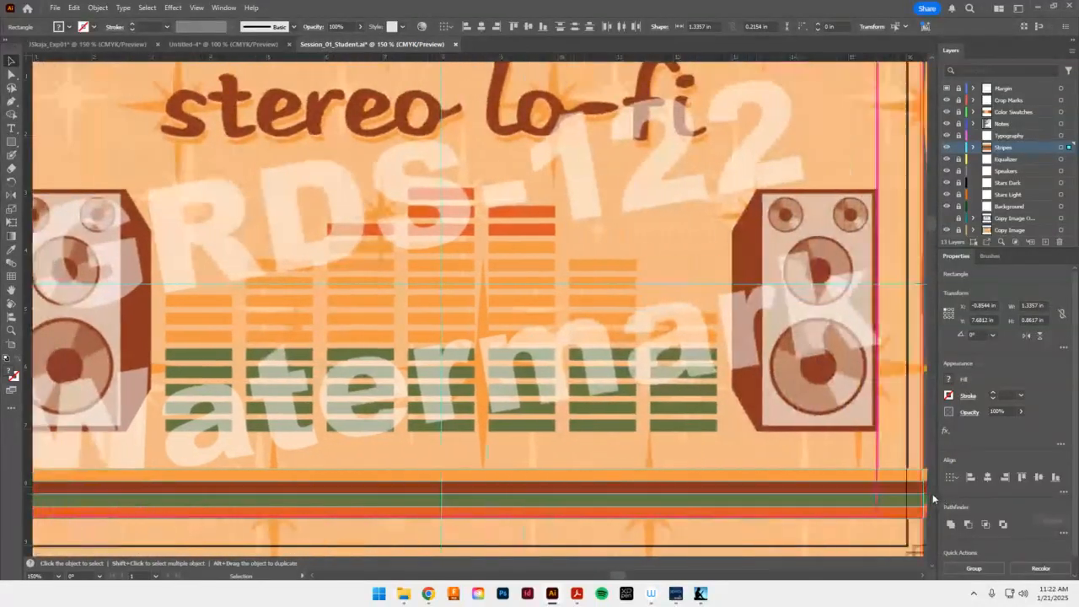
left_click_drag(932, 497, 910, 504)
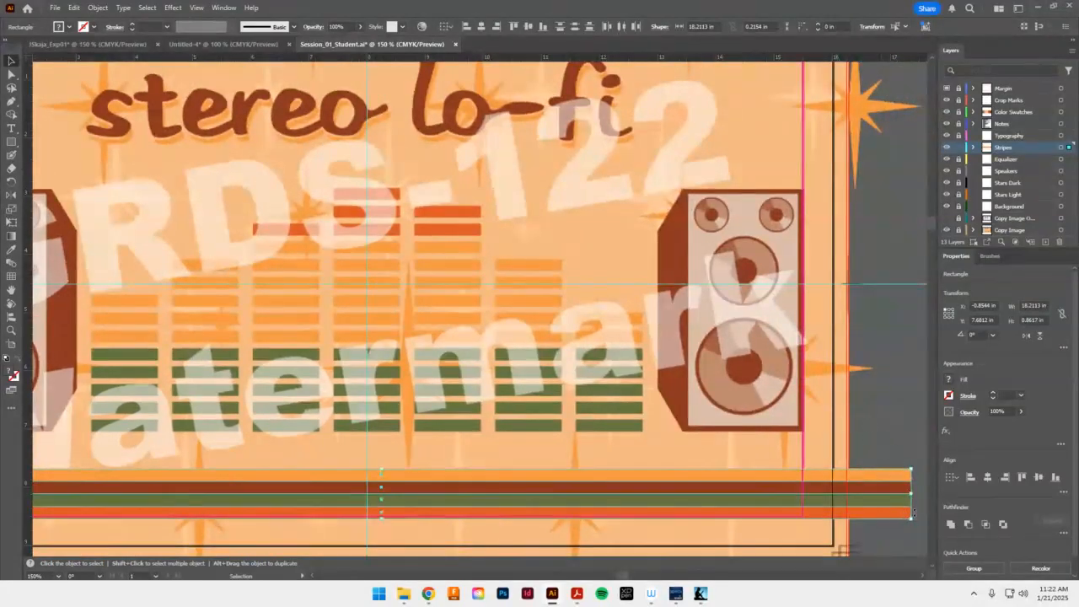
left_click(912, 437)
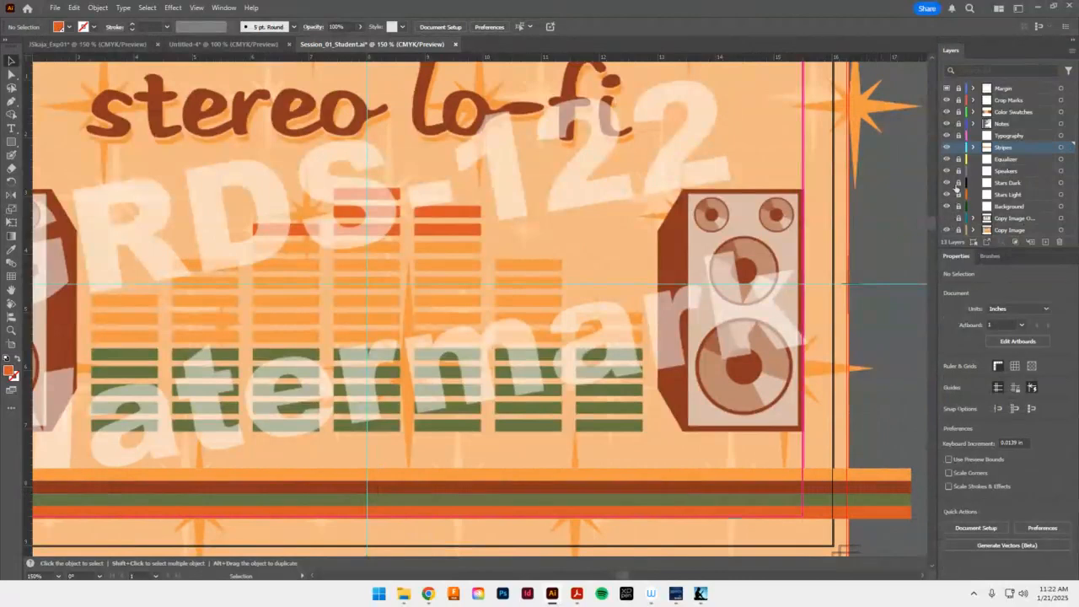
Hide the Copy Image layer to check the finished stripes on their own, and show it again
left_click(946, 229)
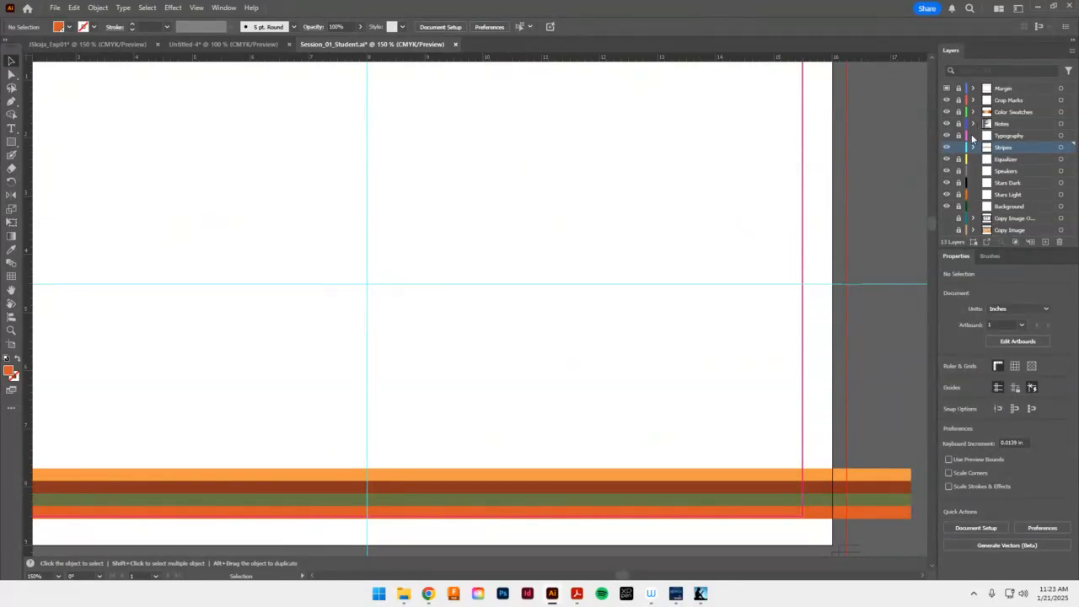
left_click(946, 230)
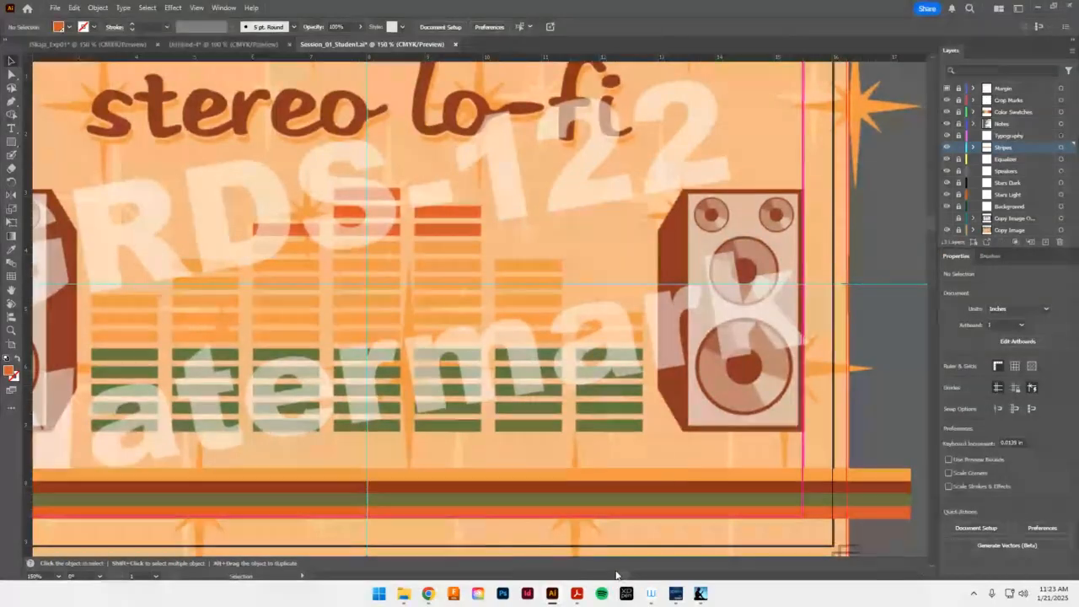
scroll(754, 434, "left", 5)
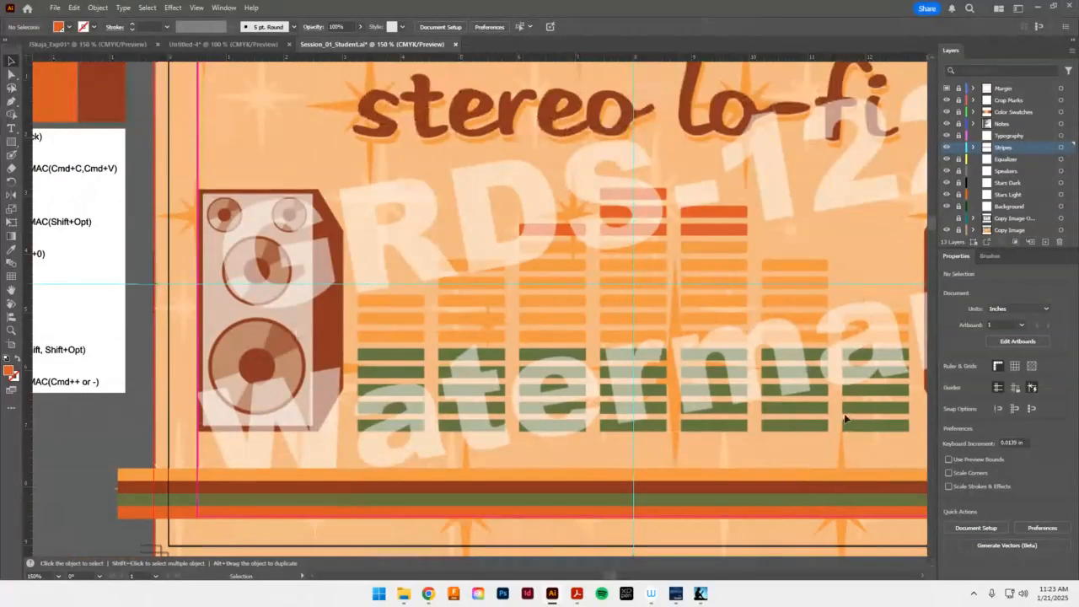
Unlock the Equalizer layer and make it the active layer for drawing the equalizer bars
left_click(962, 159)
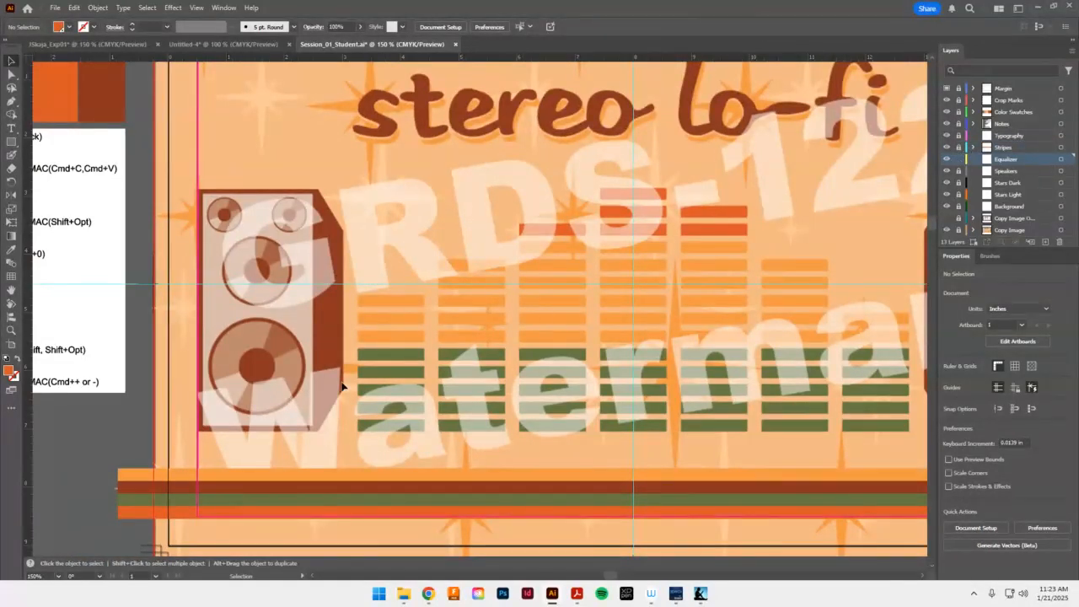
left_click(11, 330)
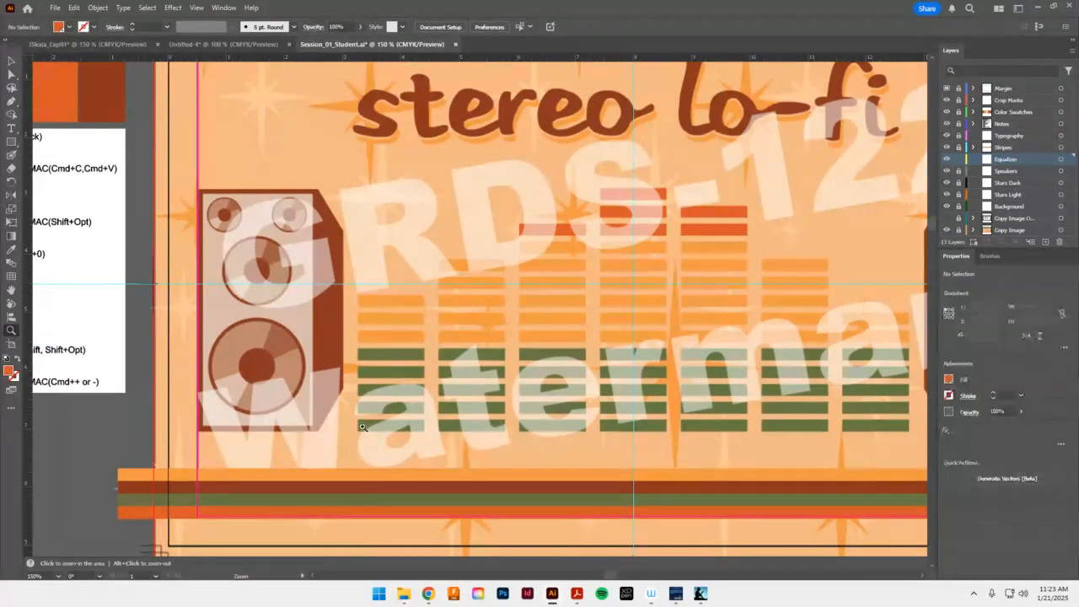
left_click_drag(363, 424, 405, 340)
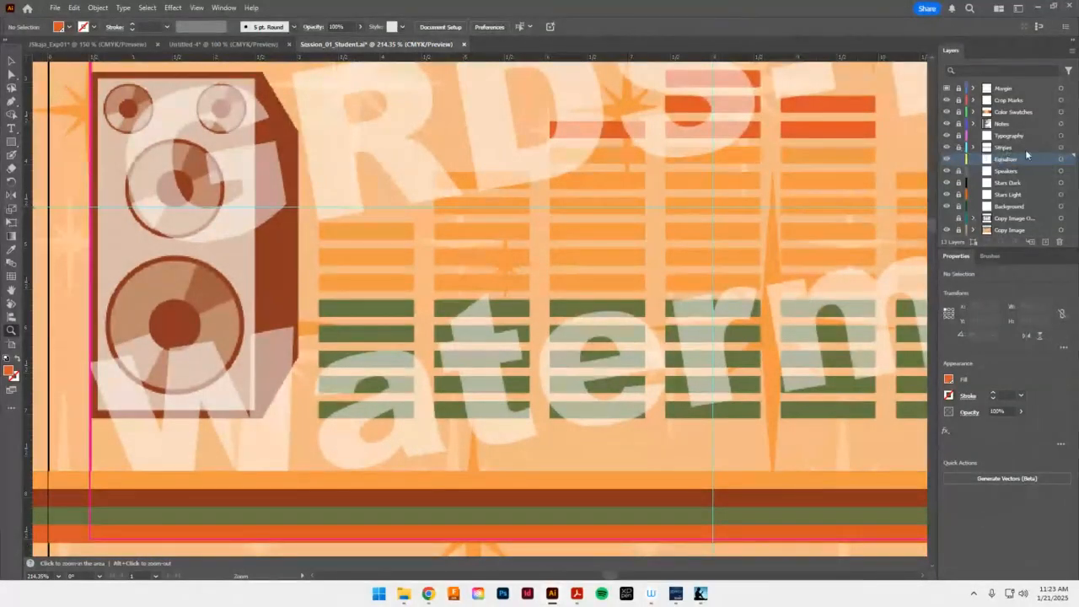
key("v")
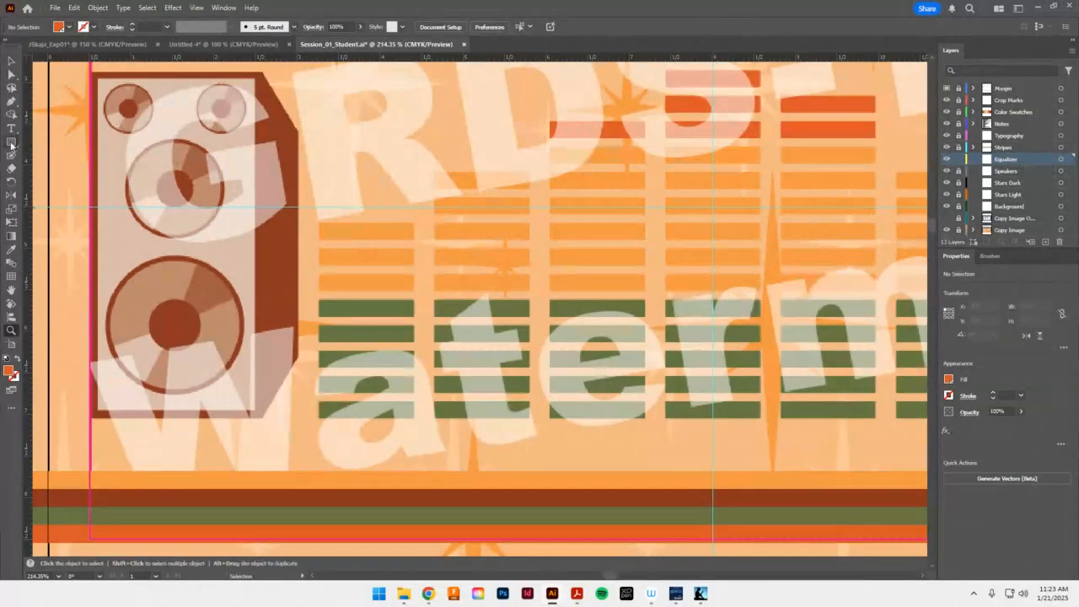
Draw the bottom bar of the first equalizer column, about 1.17 by 0.20 in, and place a copy over the traced bar directly above
left_click(11, 142)
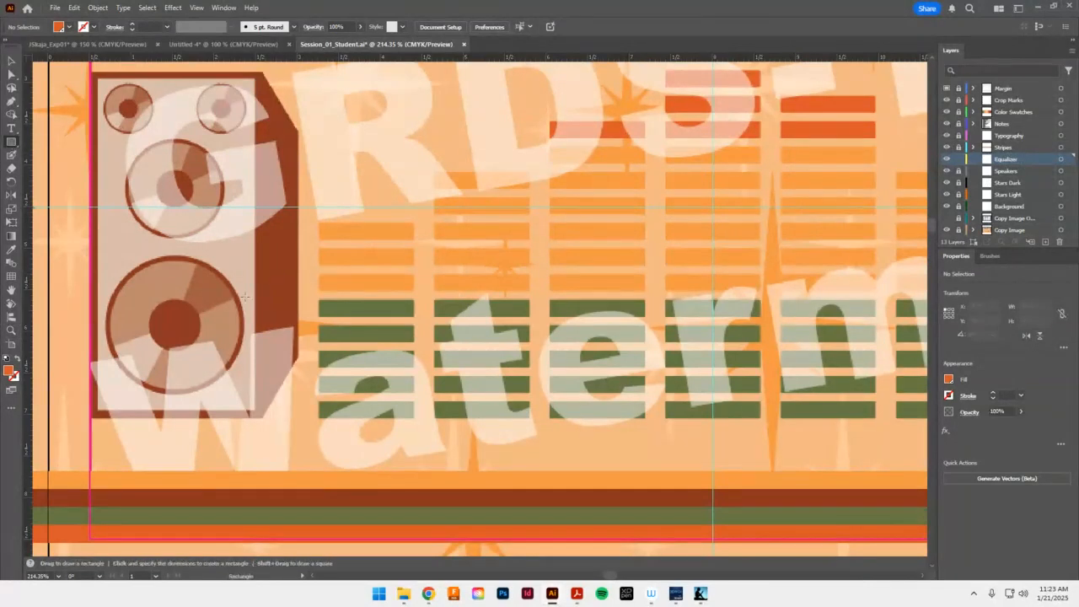
mouse_move(318, 401)
left_mouse_down()
mouse_move(342, 408)
mouse_move(342, 422)
mouse_move(416, 417)
left_mouse_up()
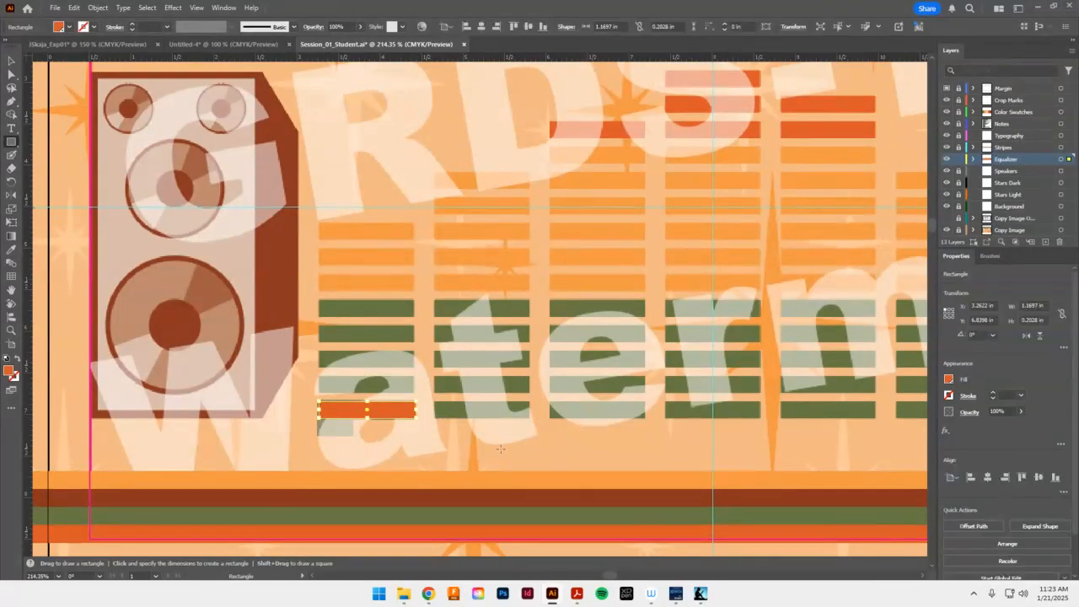
left_click(11, 61)
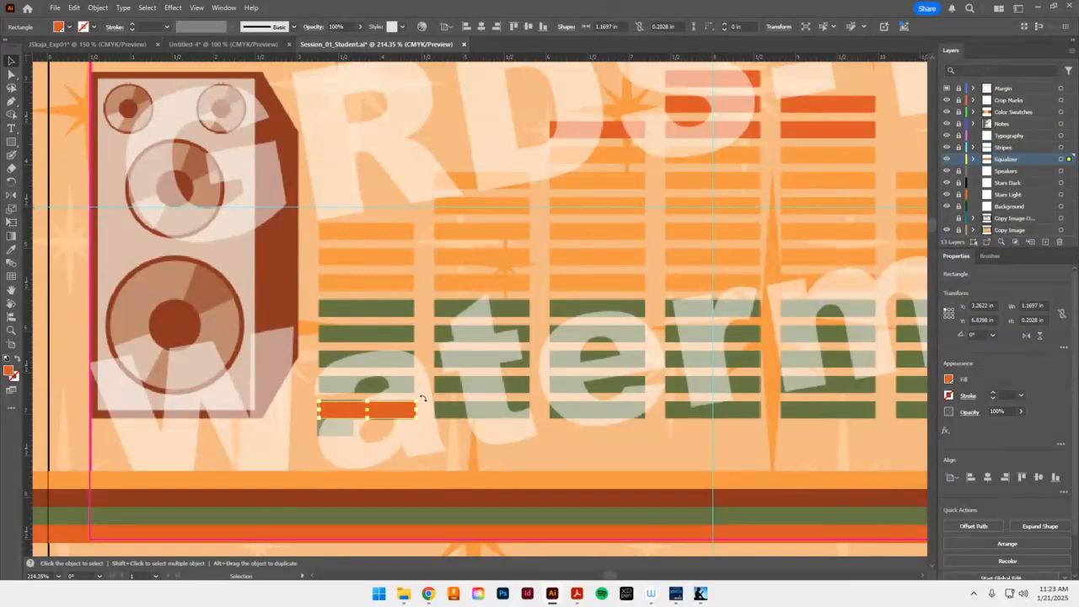
left_click_drag(393, 415, 392, 386)
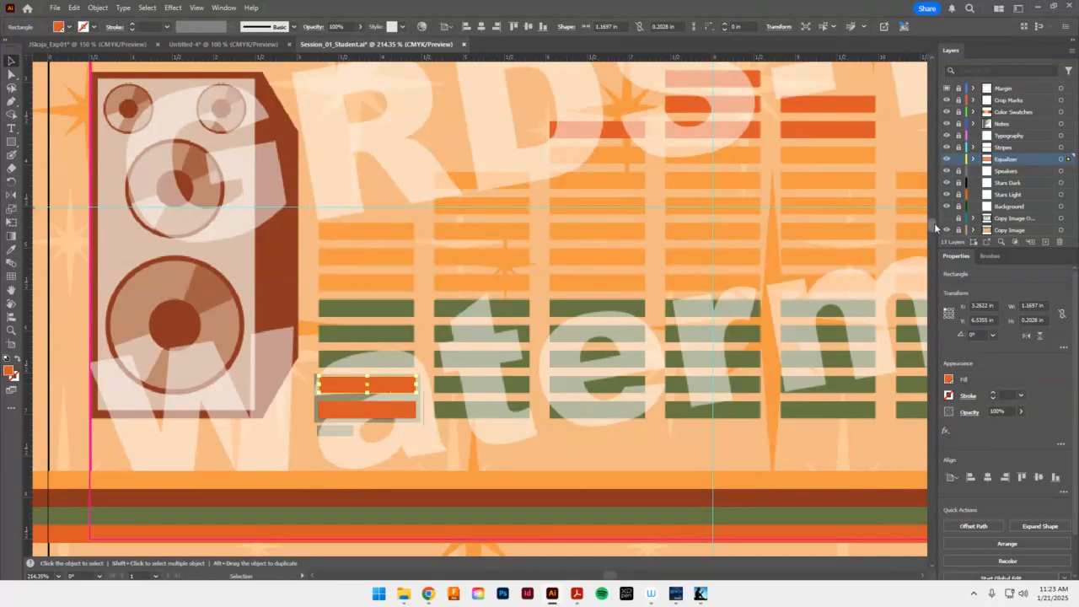
Repeat the upward duplication at the same spacing until the first equalizer column has 14 bars
scroll(931, 223, "up", 2)
scroll(931, 221, "down", 2)
key("a")
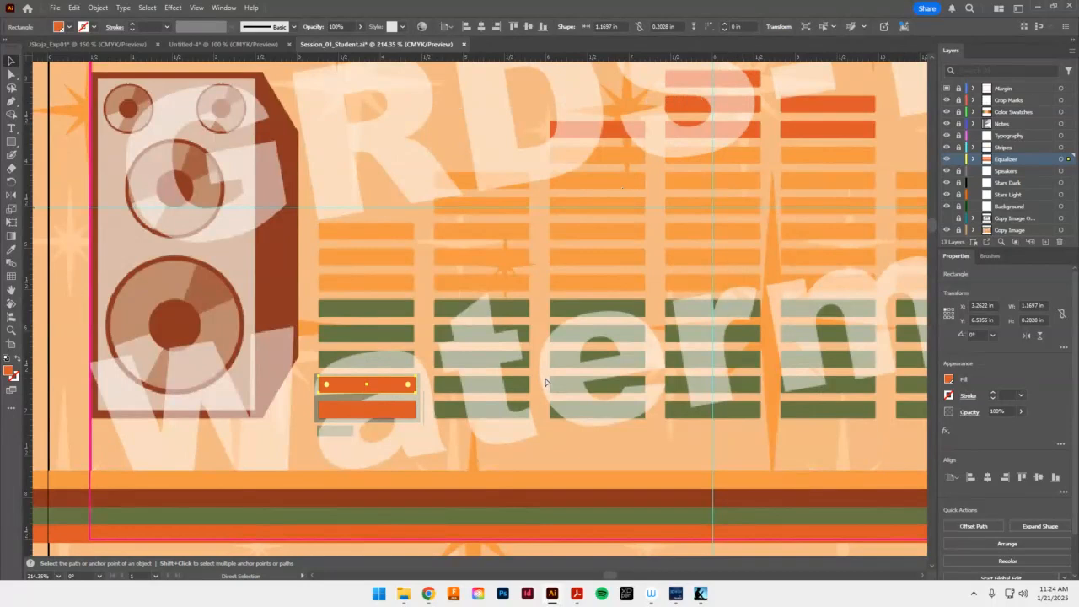
key("ctrl+d")
key("ctrl+d")
key("ctrl+d")
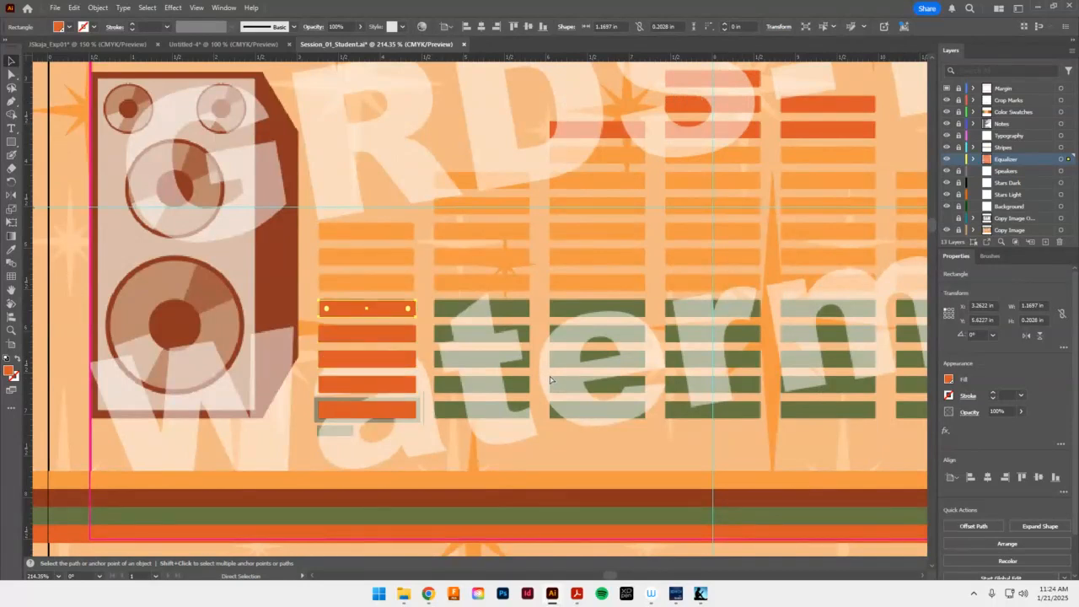
key("ctrl+d")
key("ctrl+d")
key("ctrl+d")
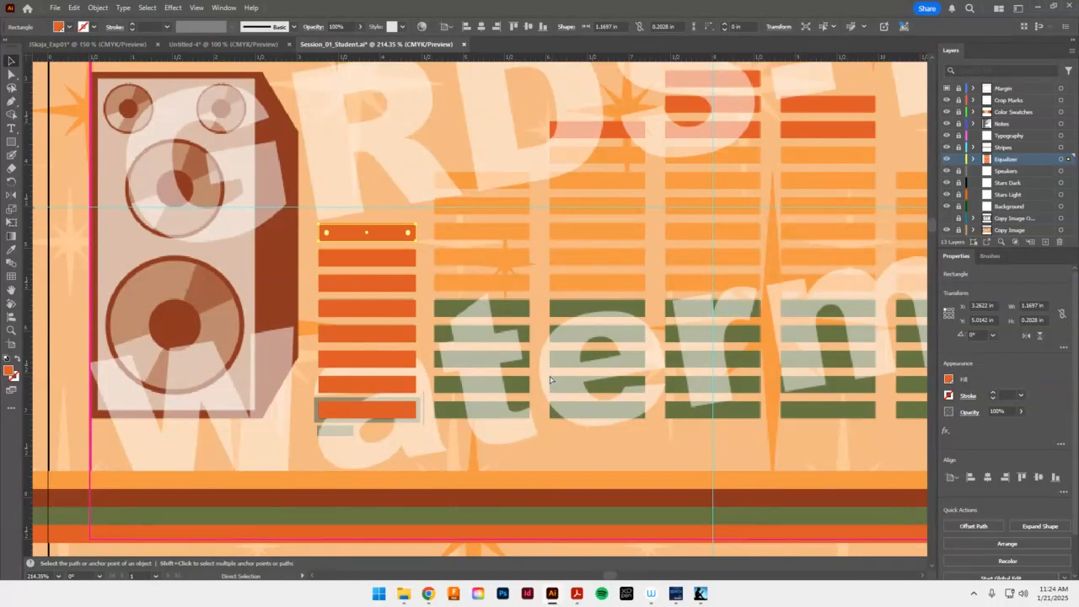
key("ctrl+d")
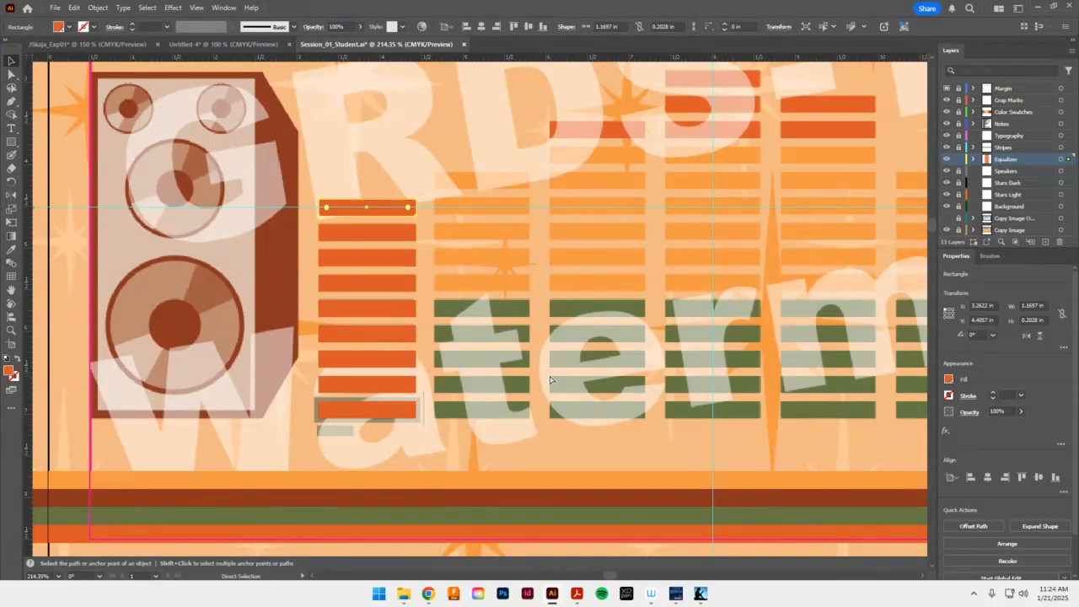
key("ctrl+d")
key("ctrl+d")
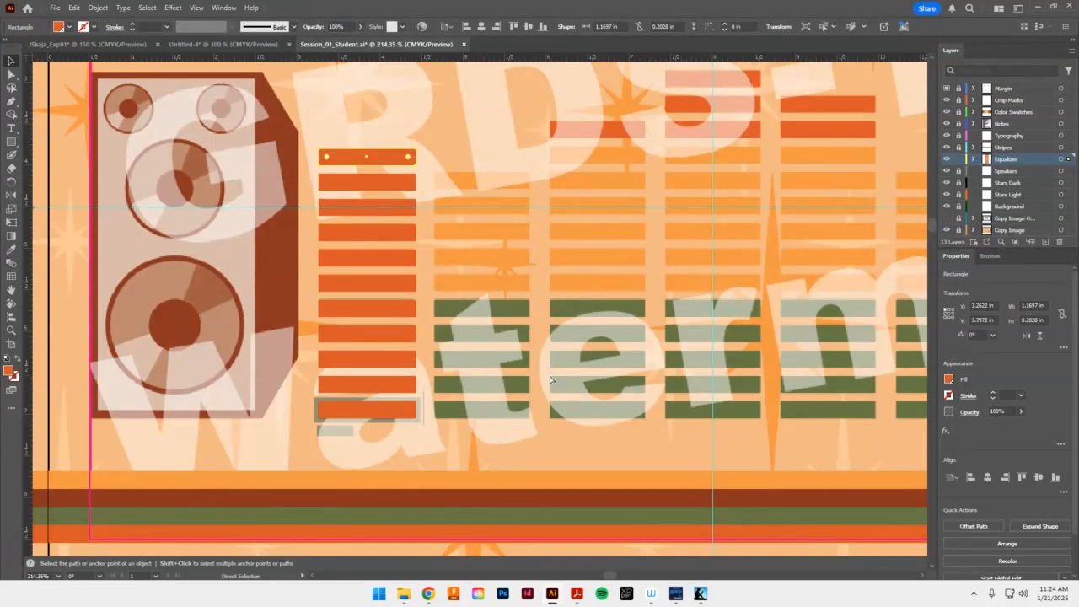
key("ctrl+d")
key("ctrl+d")
key("ctrl+d")
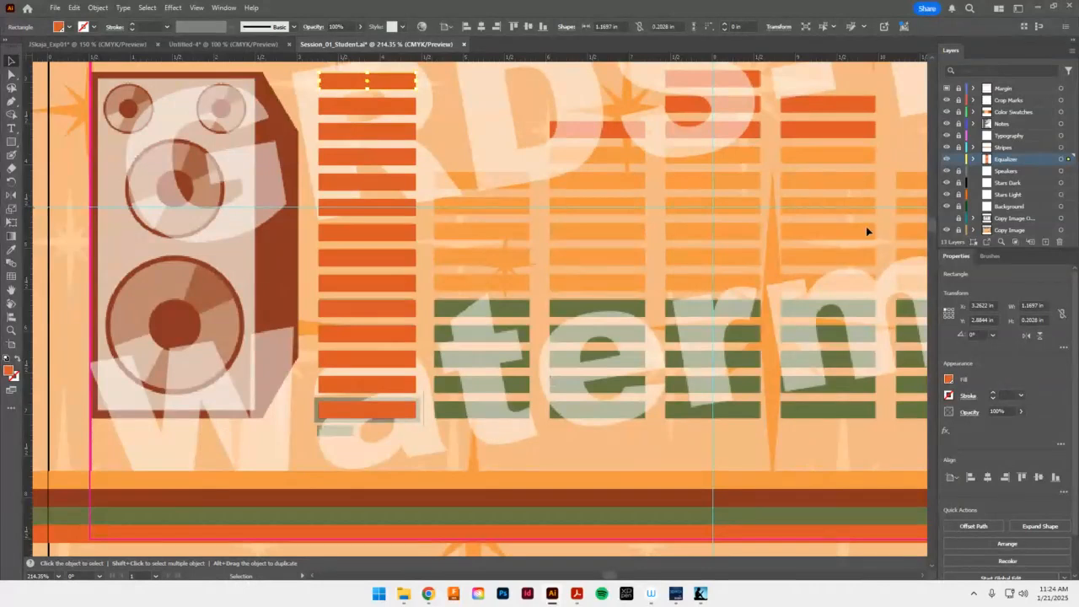
Recolor the bottom five bars of the column with the green palette swatch using the Eyedropper
key("a")
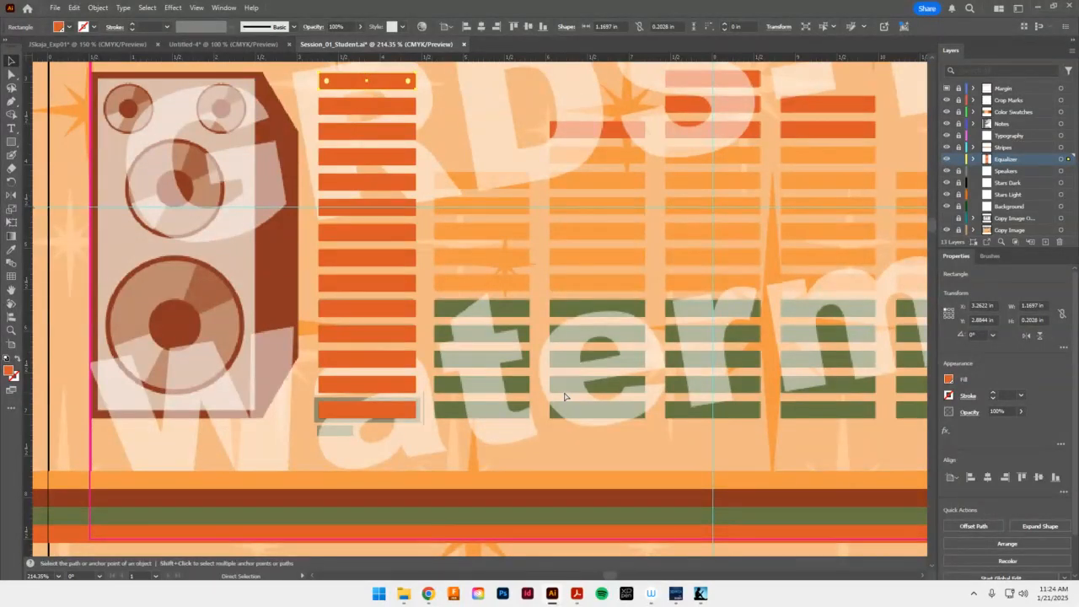
key("ctrl+minus")
key("ctrl+minus")
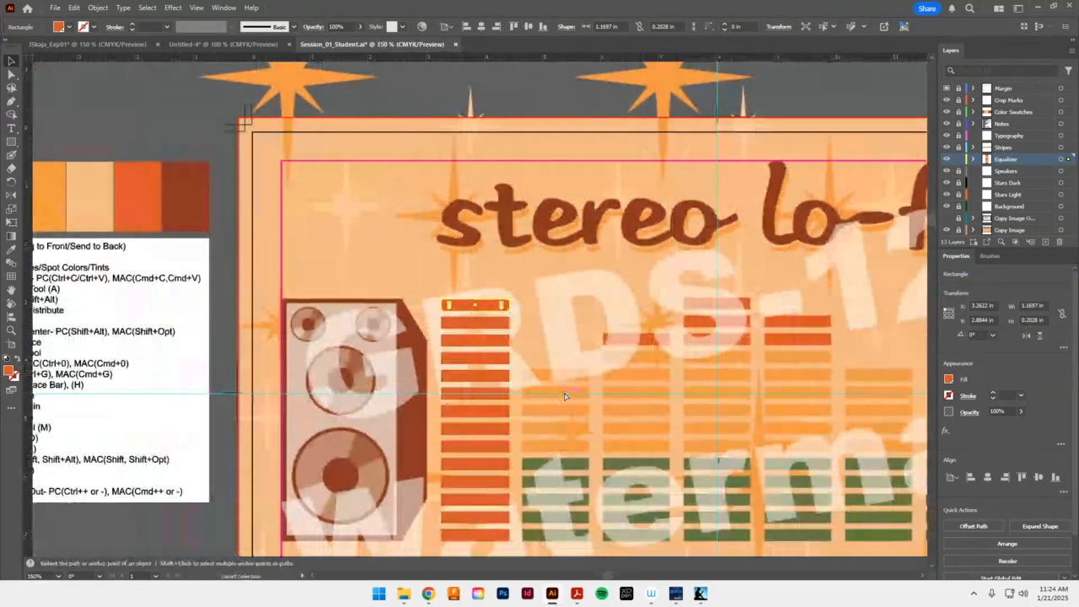
key("ctrl+minus")
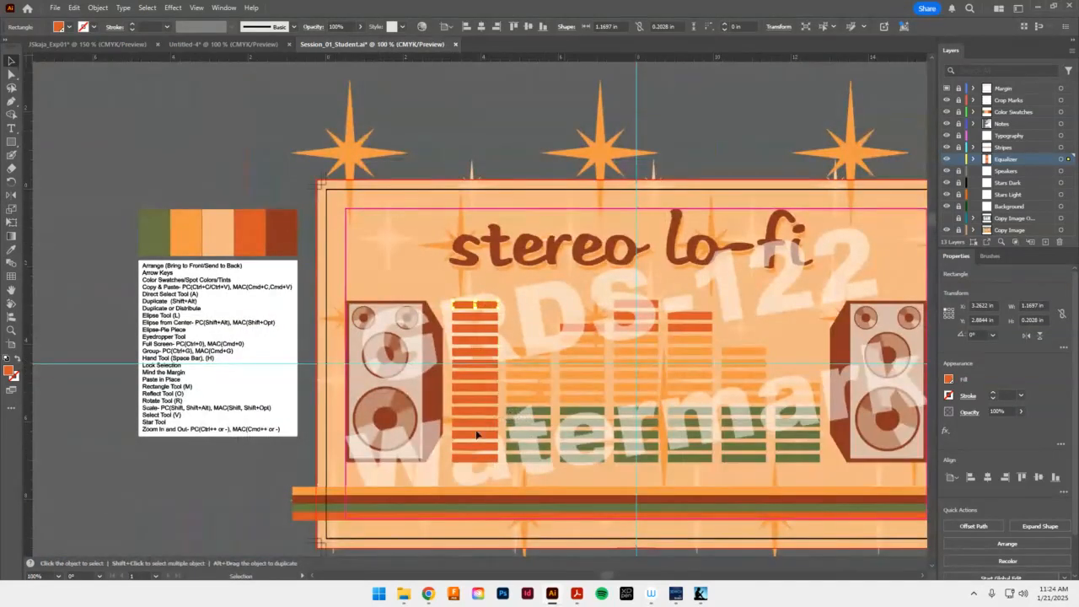
left_click_drag(449, 464, 497, 409)
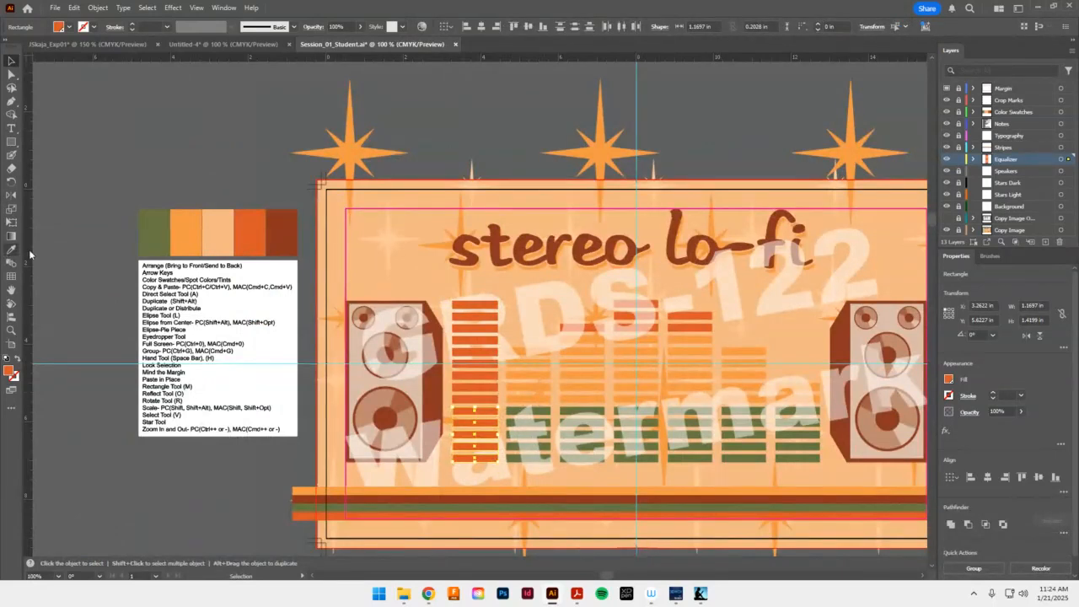
left_click(11, 249)
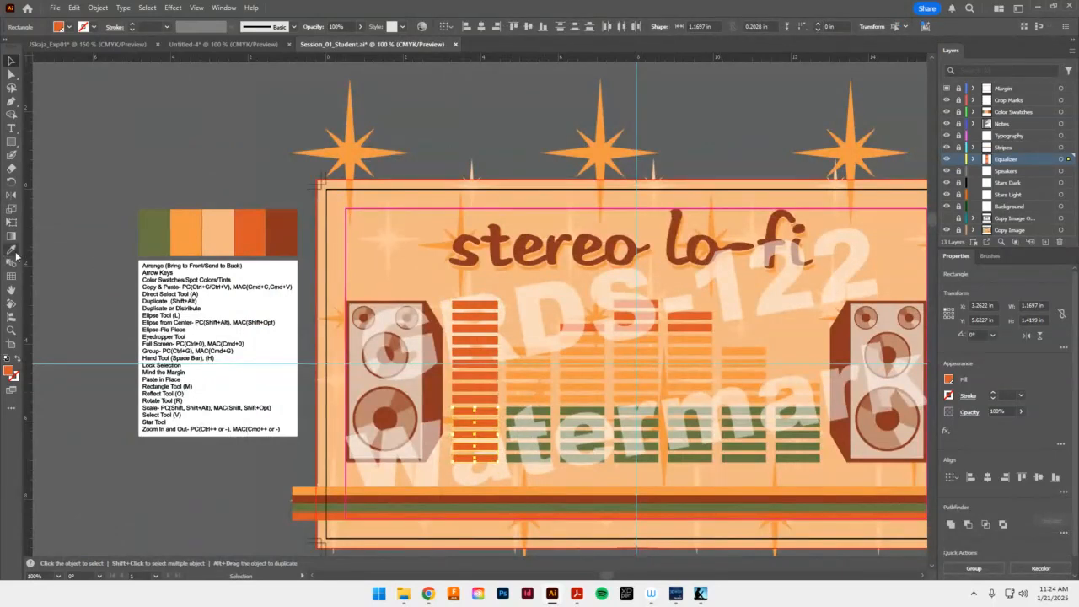
left_click(155, 234)
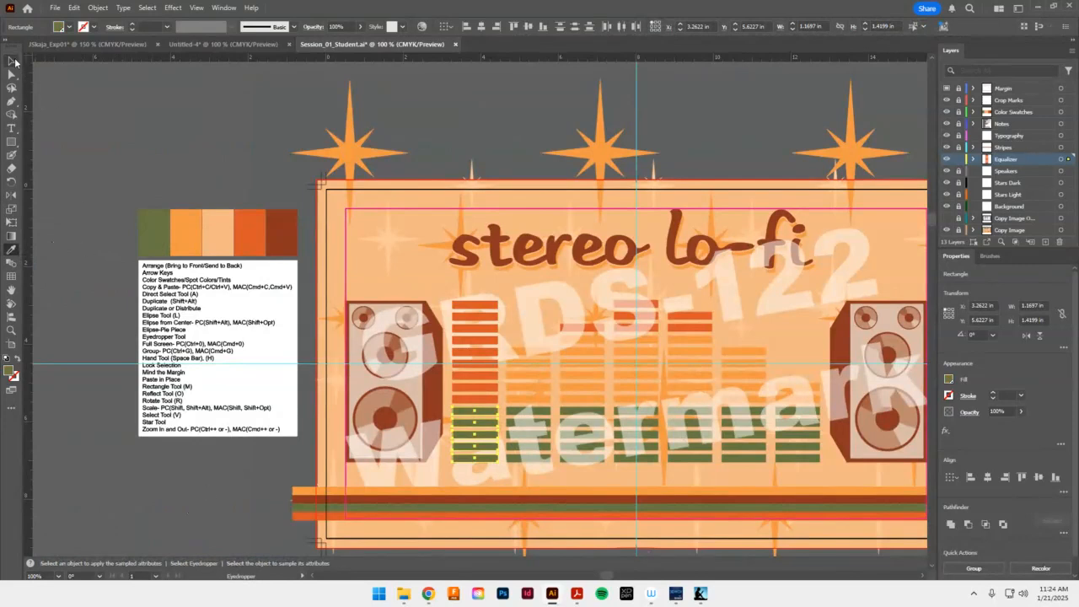
Recolor the six bars above the green ones with the light orange palette swatch using the Eyedropper
left_click(12, 60)
left_click_drag(532, 352, 452, 403)
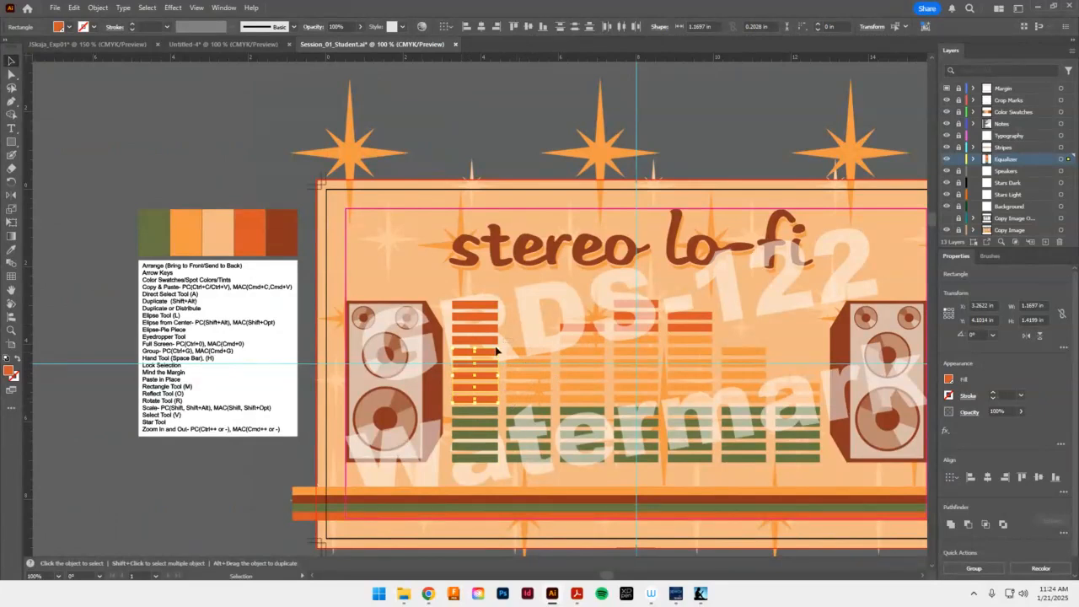
left_click_drag(496, 350, 443, 404)
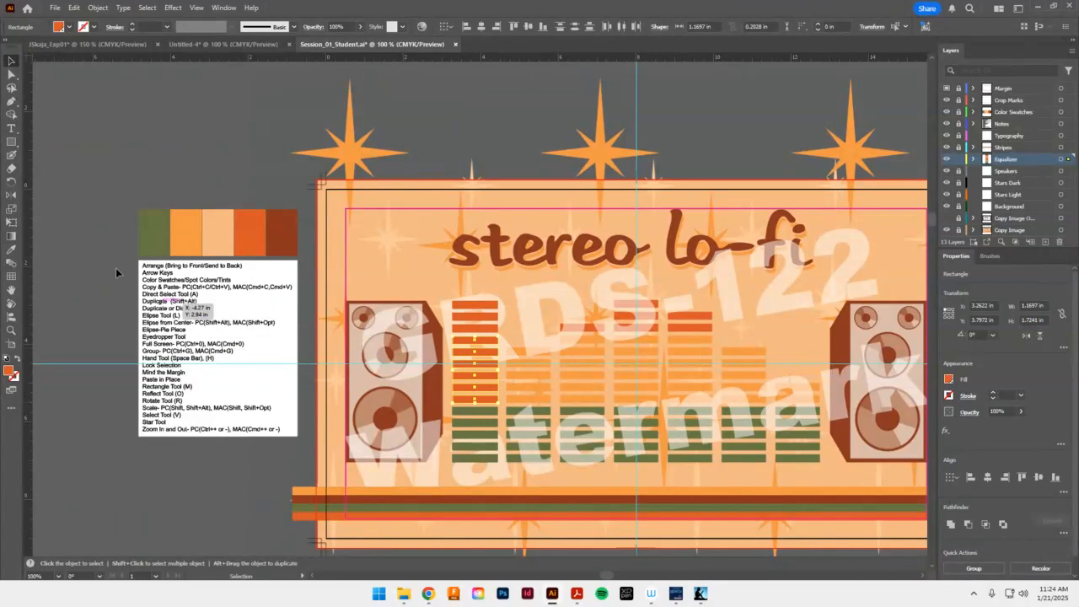
left_click(12, 250)
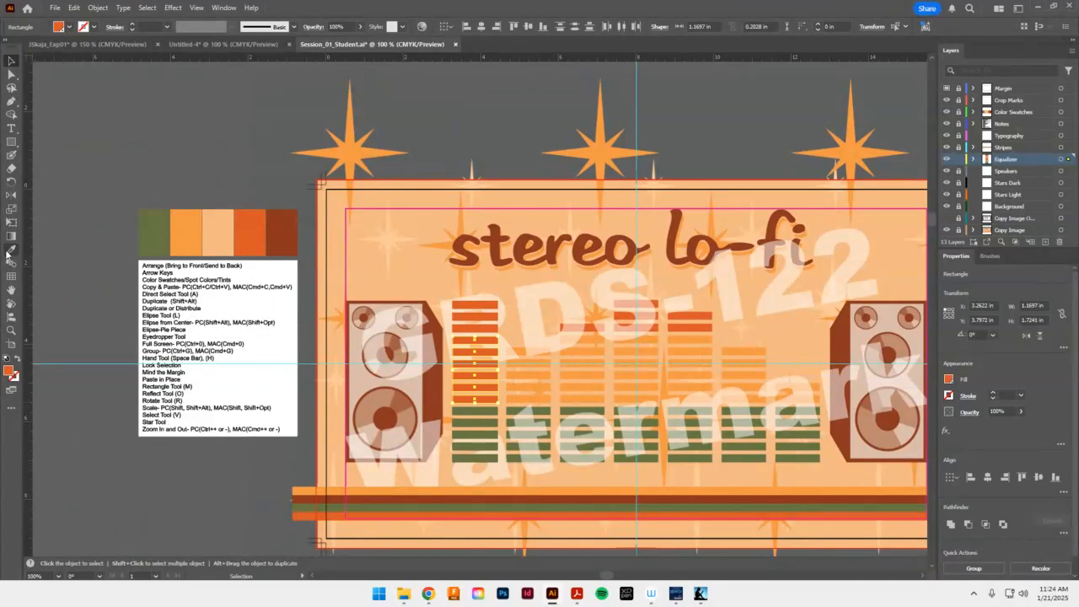
left_click(187, 240)
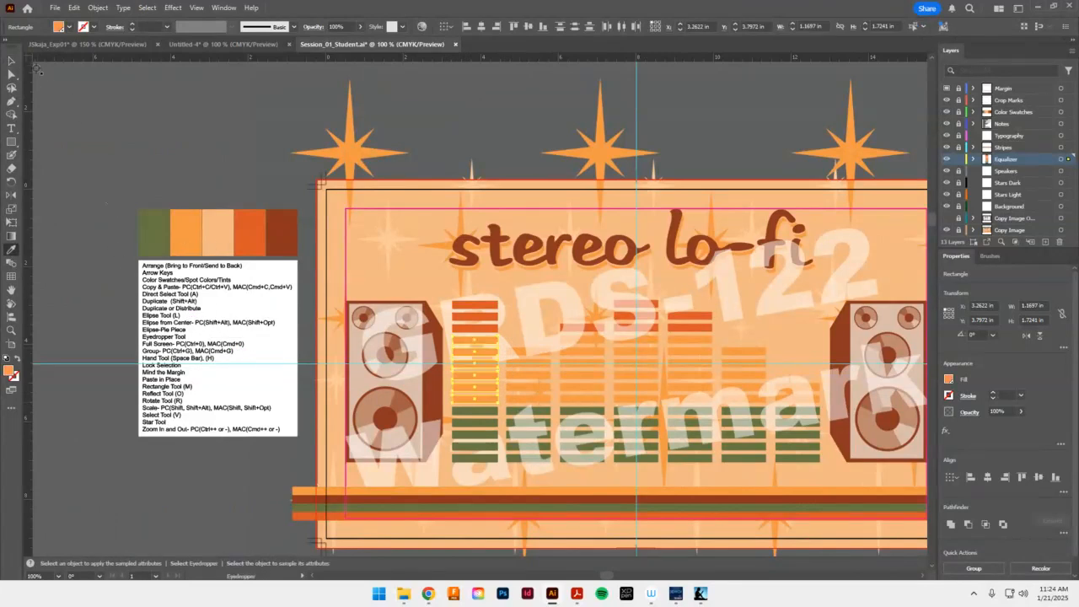
Select all 14 bars of the first equalizer column
left_click(12, 60)
left_click_drag(525, 290, 479, 329)
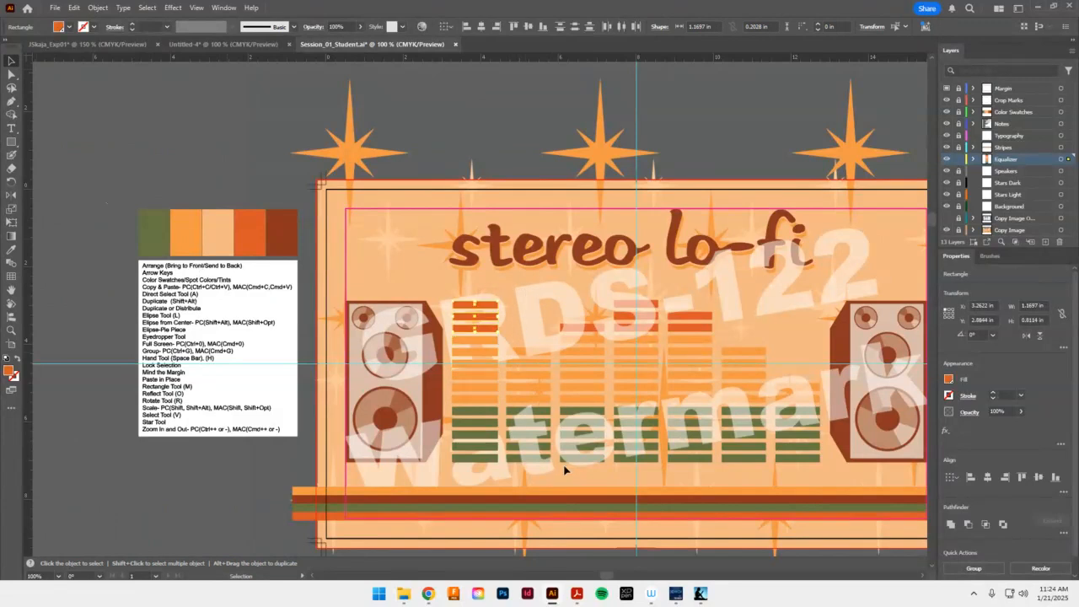
left_click(535, 332)
left_click_drag(524, 294, 429, 463)
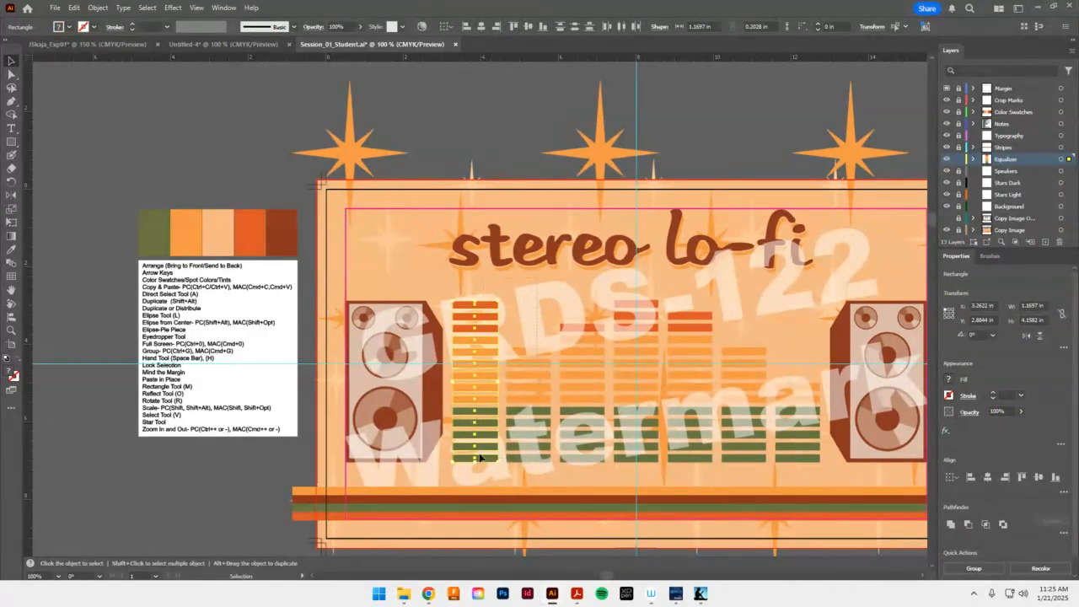
left_click_drag(500, 446, 544, 436)
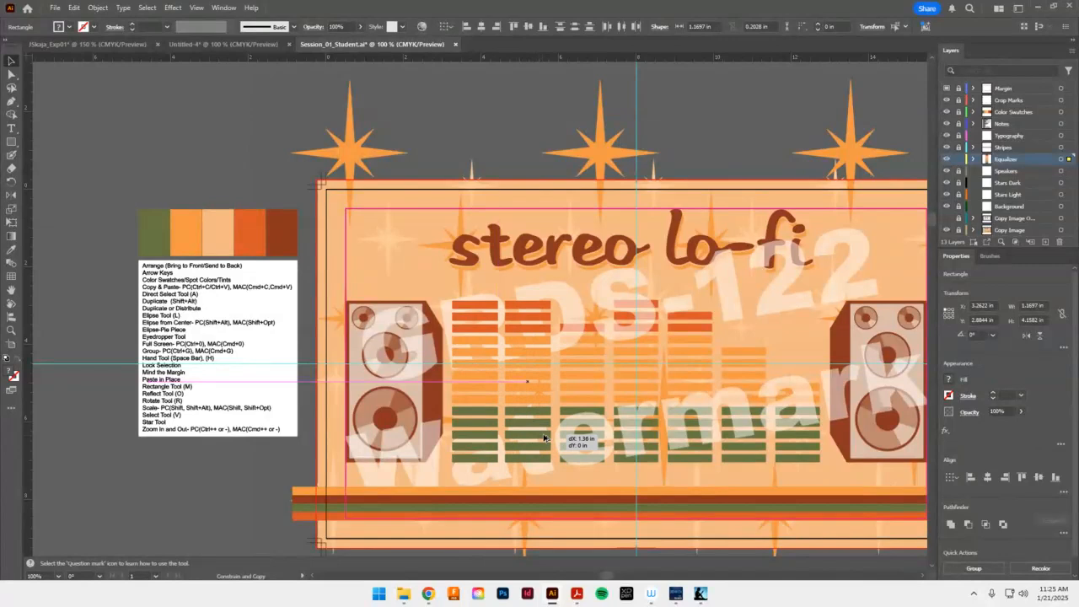
left_click_drag(544, 436, 543, 436)
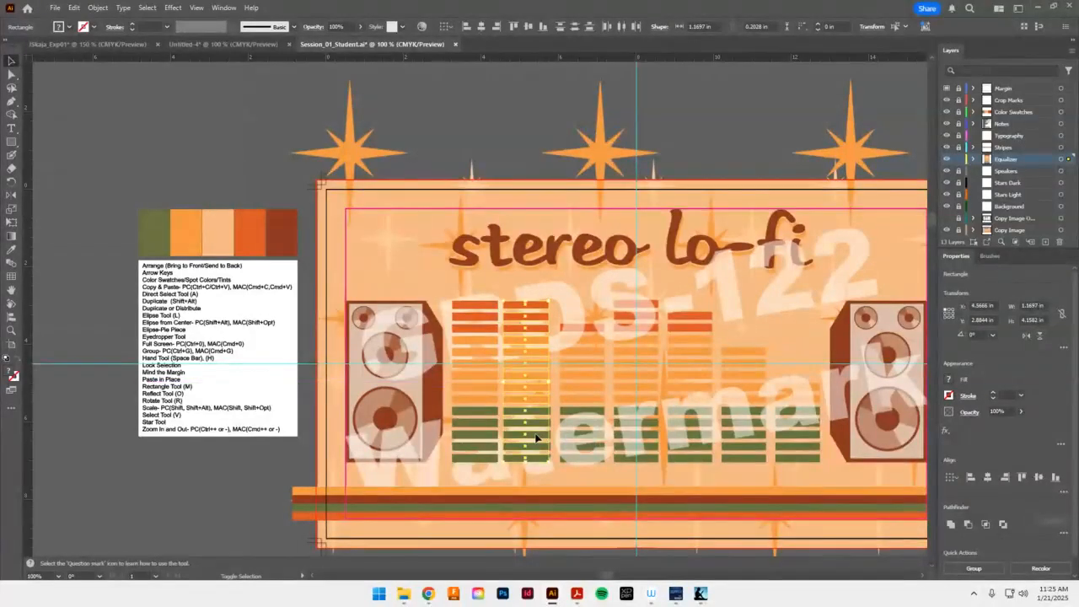
key("ctrl+z")
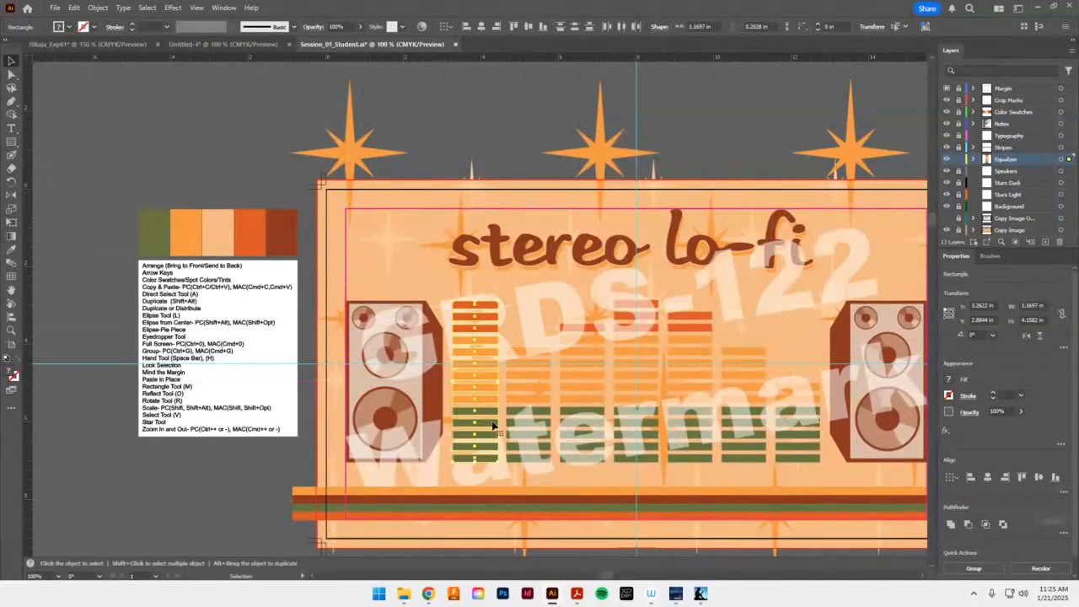
Copy the selected column horizontally over the second traced column, then repeat the duplication until there are seven columns
left_click_drag(495, 430, 539, 426)
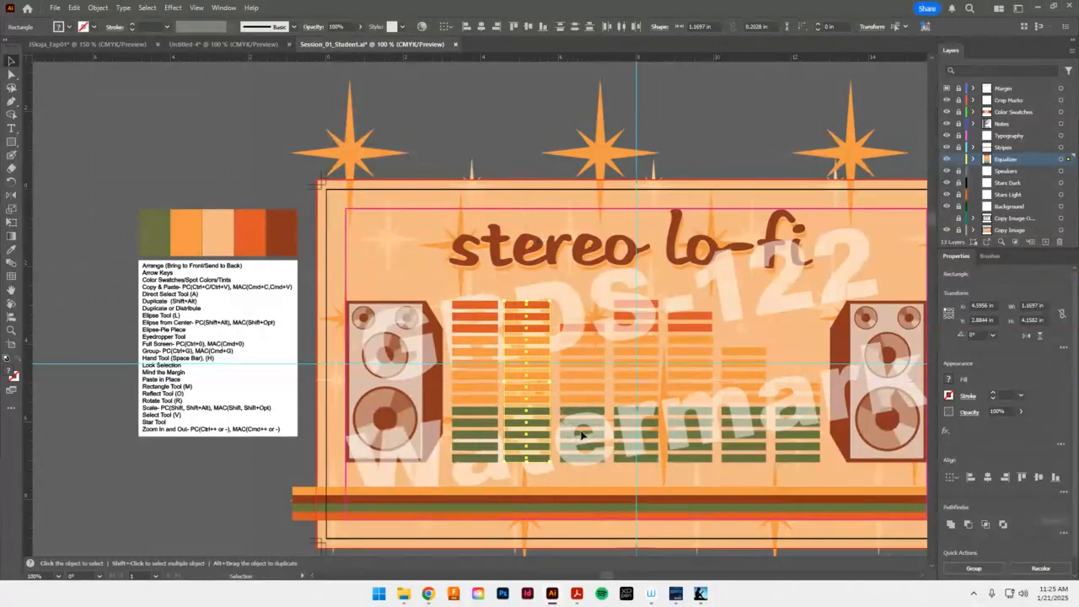
key("a")
key("ctrl+d")
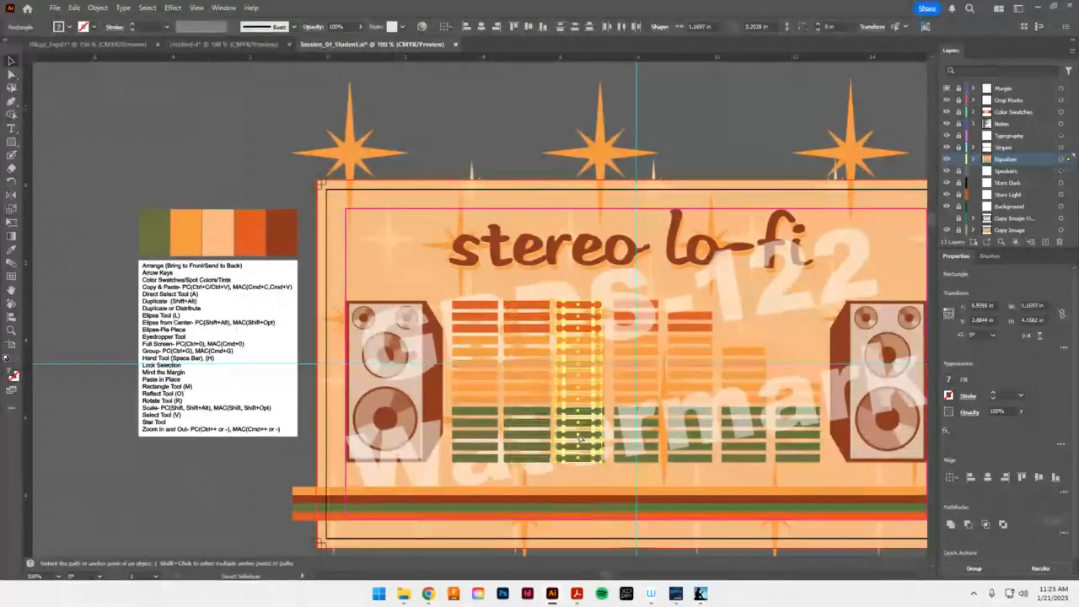
key("ctrl+d")
key("ctrl+d")
key("ctrl+d")
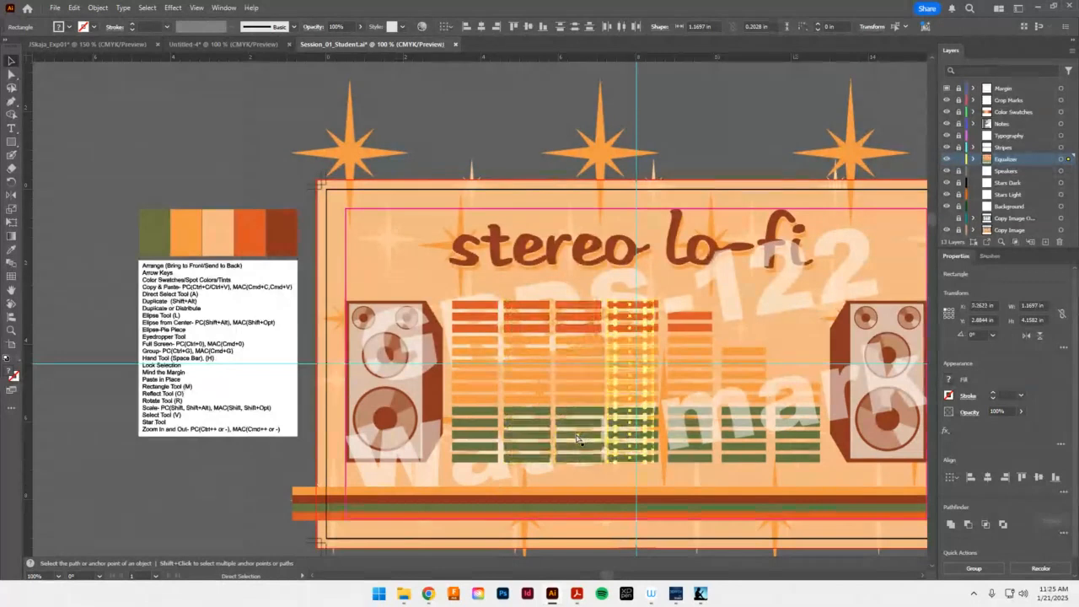
key("ctrl+d")
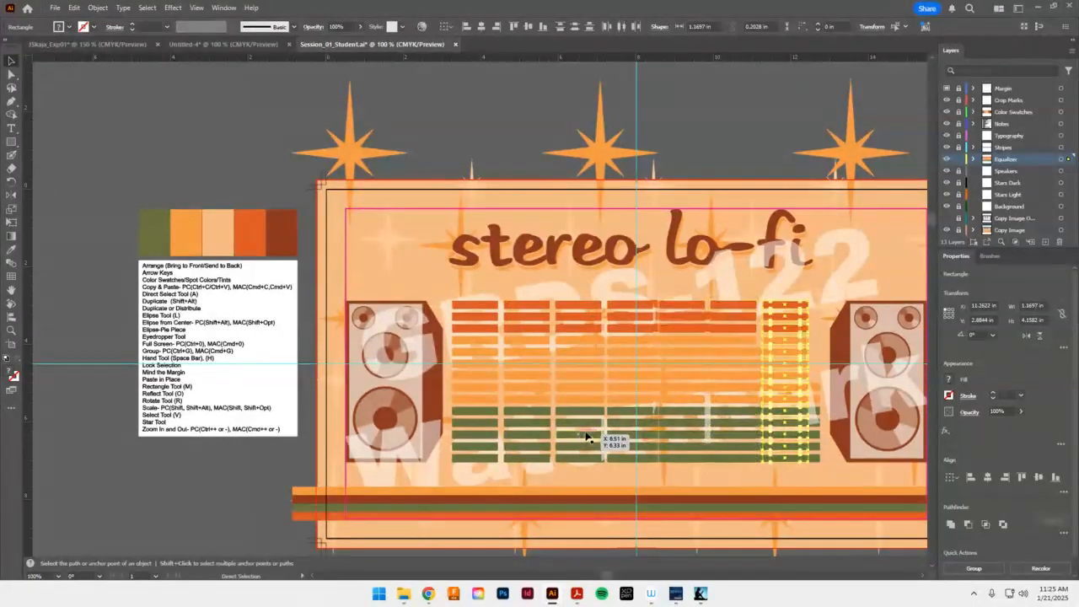
Nudge the last equalizer column sideways onto the last traced column, to X about 11.57 in
key("v")
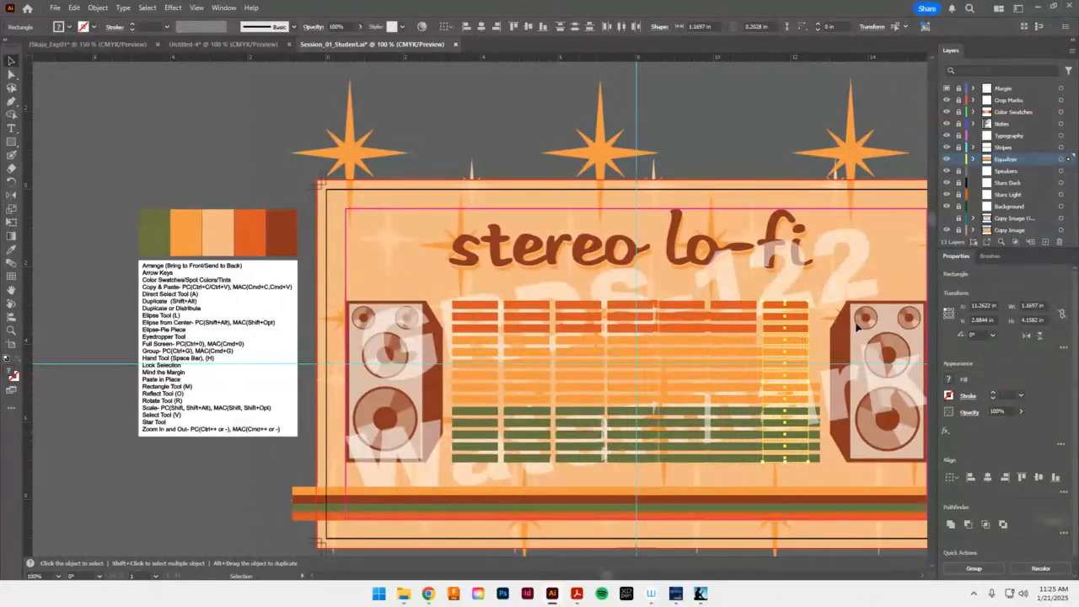
key("Right")
key("Right")
key("Right")
key("Right")
key("Right")
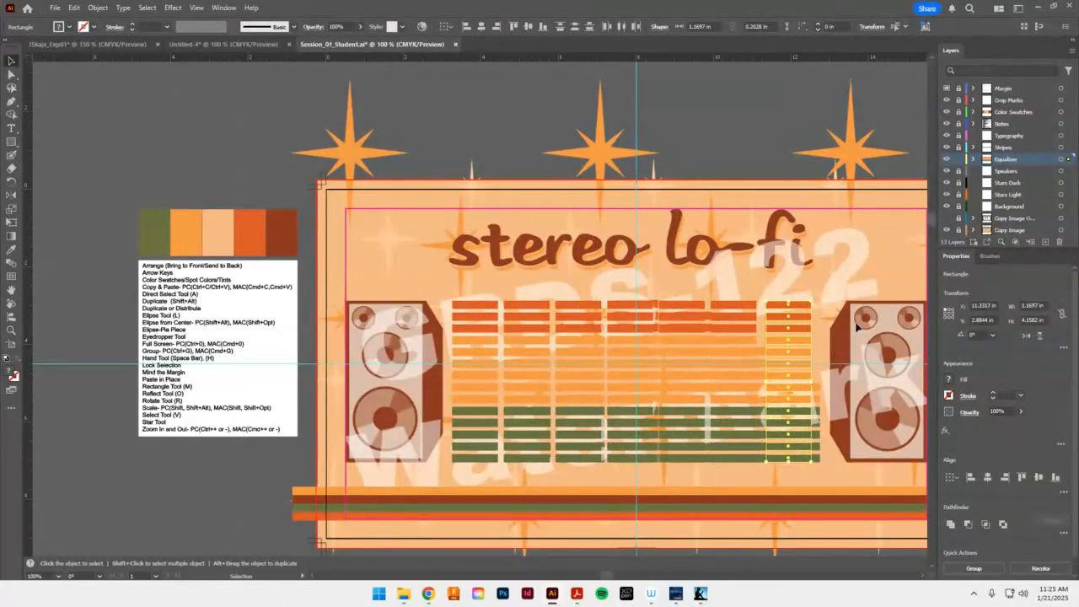
key("Right")
key("Right")
key("Right")
key("Right")
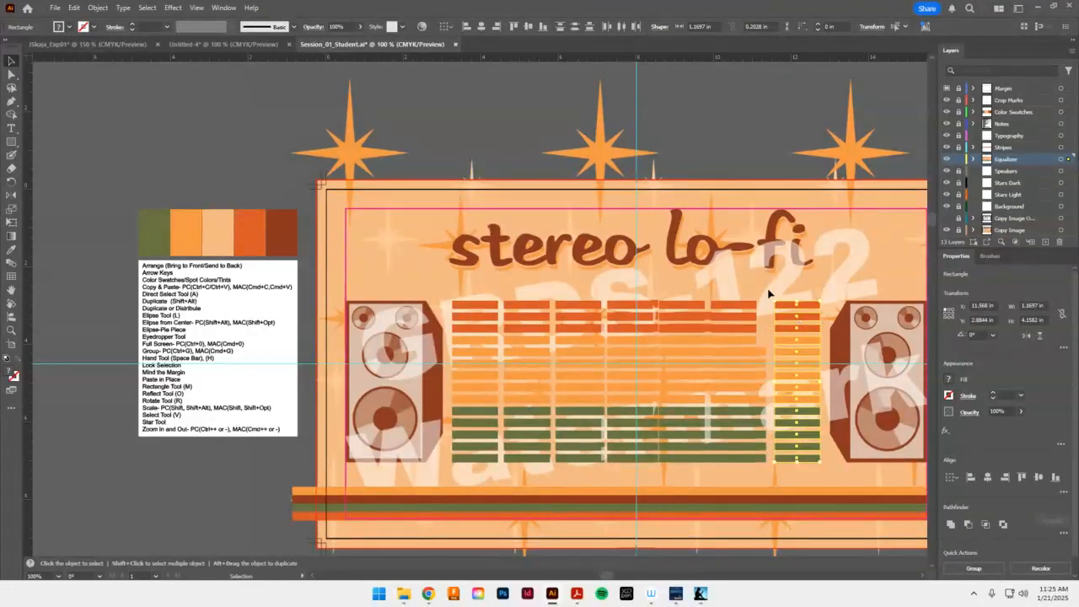
Select the sixth equalizer column and nudge it sideways onto its traced column, to X about 10.18 in
left_click(733, 464)
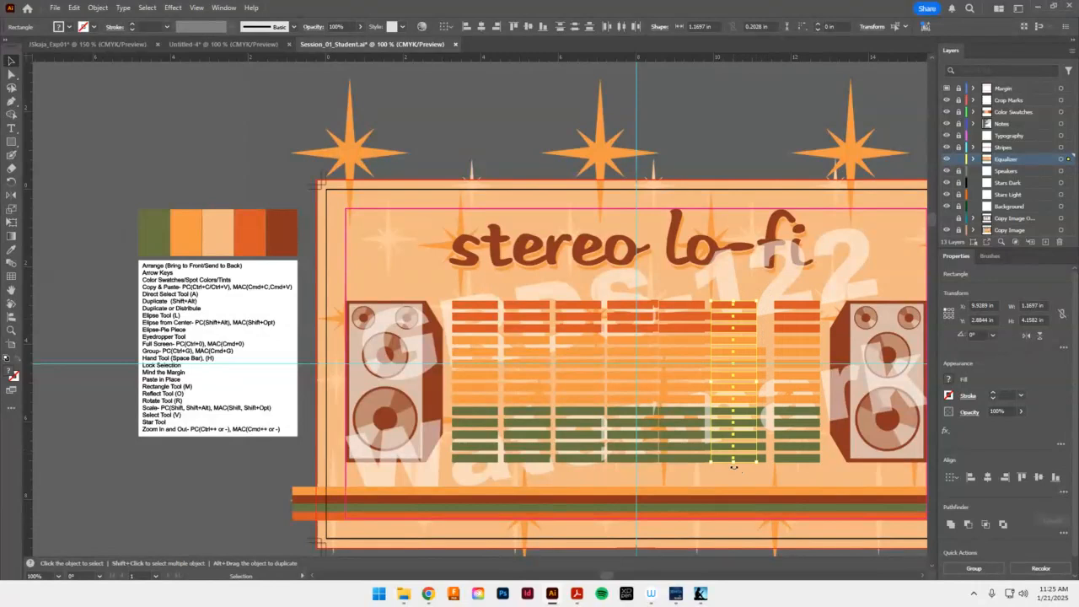
key("Right")
key("Right")
key("Right")
key("Right")
key("Right")
key("Right")
key("Right")
key("Right")
key("Right")
key("Right")
key("Right")
key("Right")
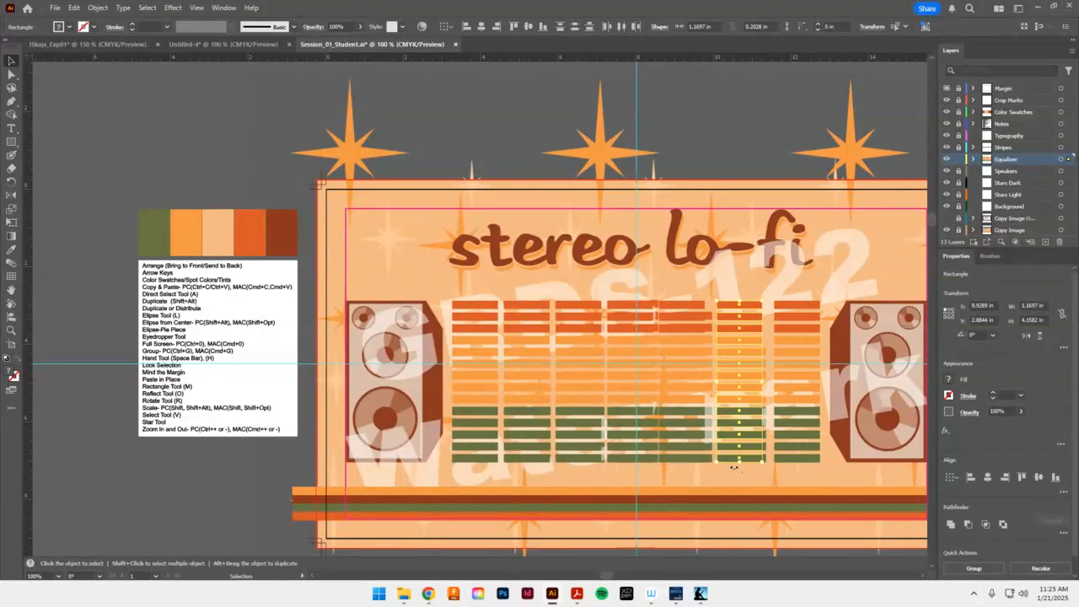
key("Right")
key("Right")
key("Right")
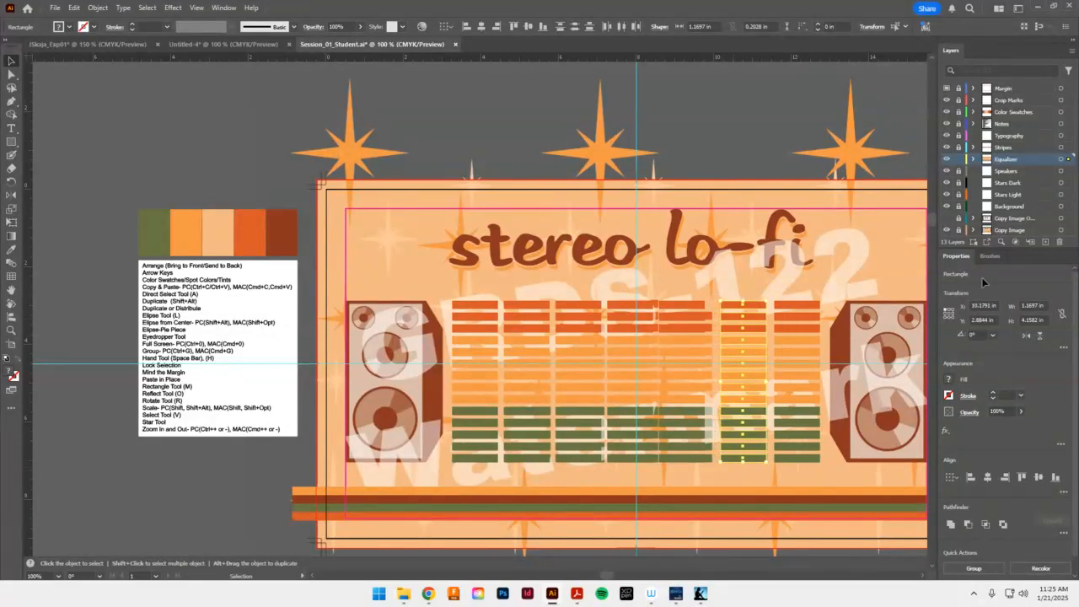
Select the fifth equalizer column and nudge it sideways onto its traced column, to X about 8.79 in
left_click(697, 461)
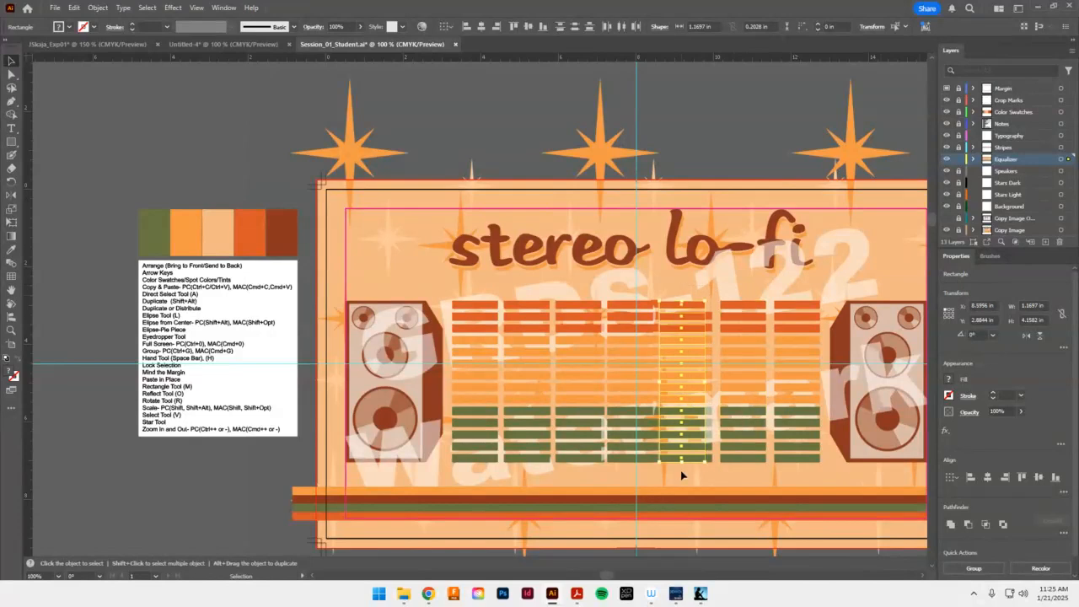
key("Right")
key("Right")
key("Right")
key("Right")
key("Right")
key("Right")
key("Right")
key("Right")
key("Right")
key("Right")
key("Right")
key("Right")
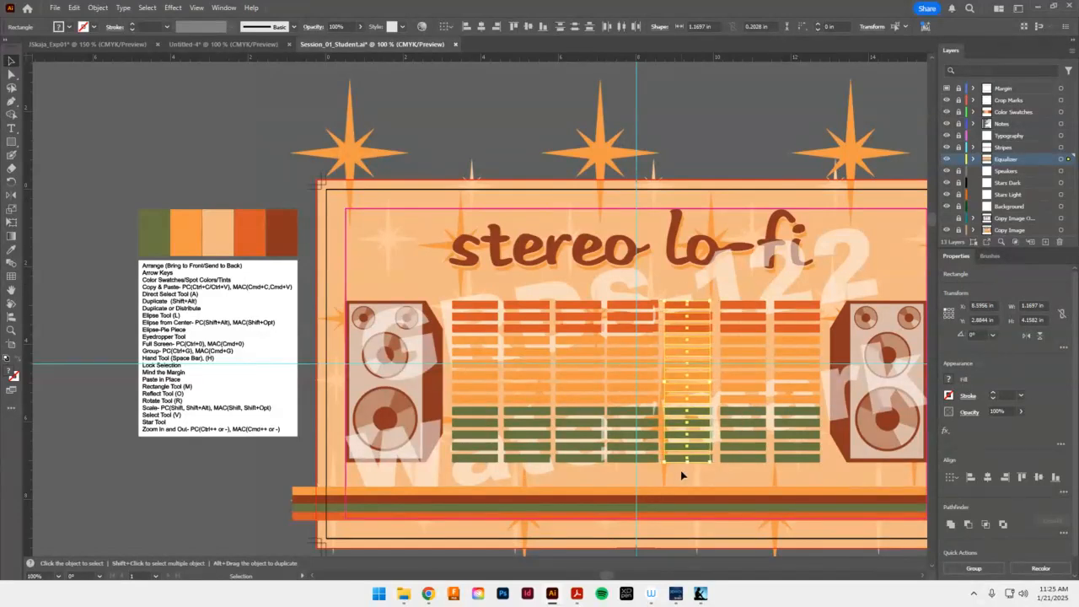
key("Right")
key("Right")
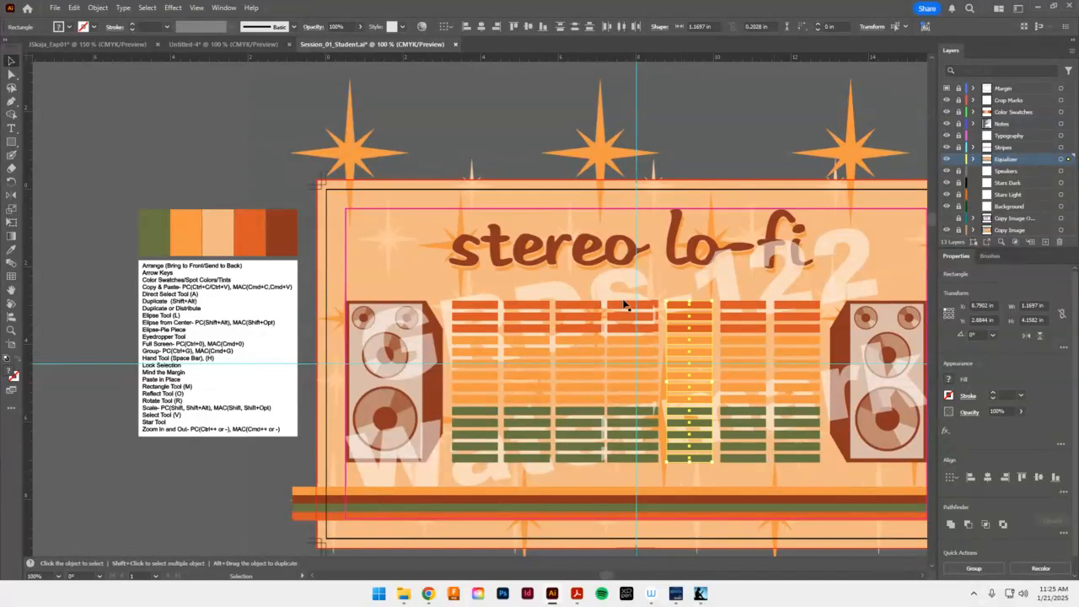
Select the fourth equalizer column and nudge it sideways onto its traced column, to X about 7.39 in
left_click_drag(646, 477, 617, 469)
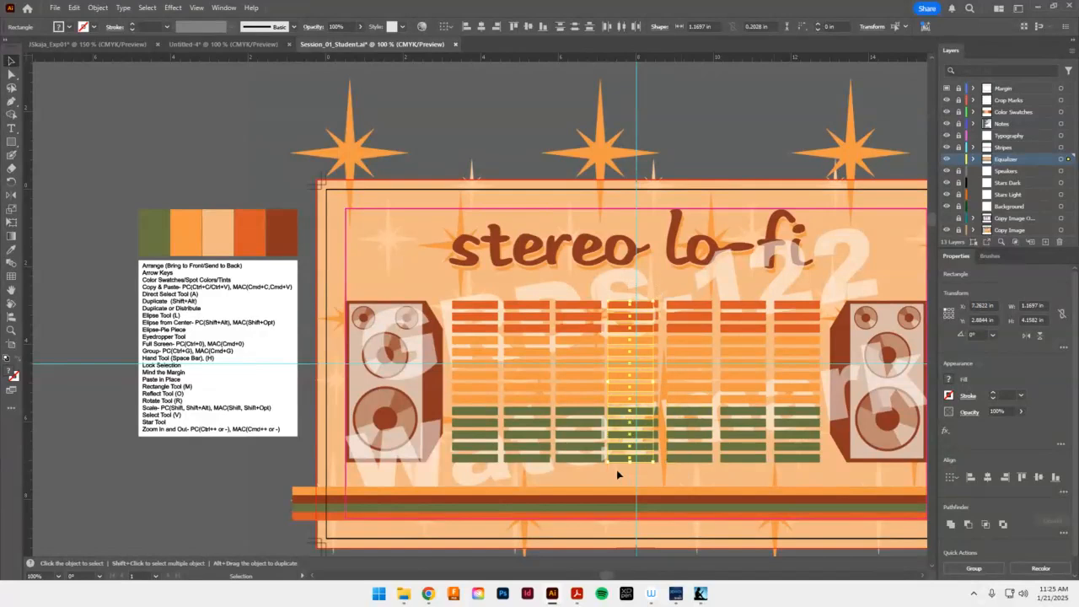
key("Right")
key("Right")
key("Right")
key("Right")
key("Right")
key("Right")
key("Right")
key("Right")
key("Right")
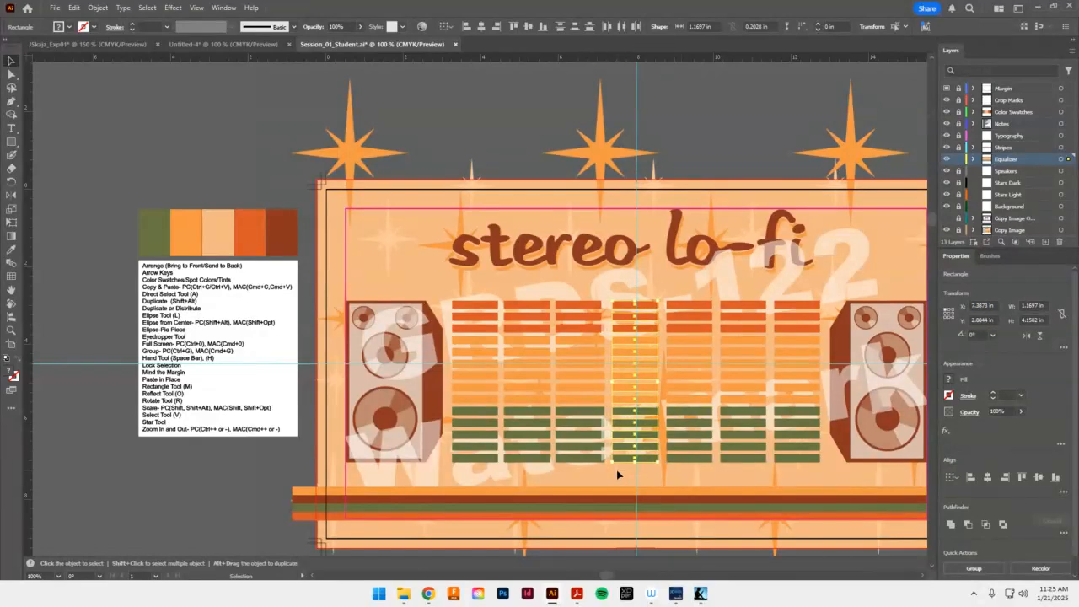
key("Right")
left_click(597, 459, "shift")
key("Right")
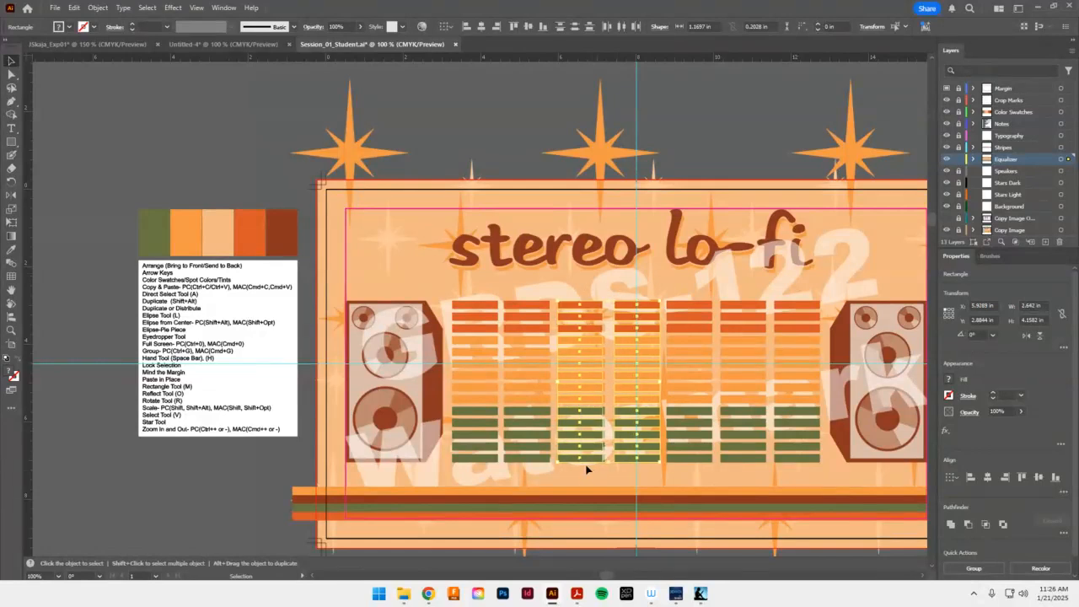
key("Left")
key("a")
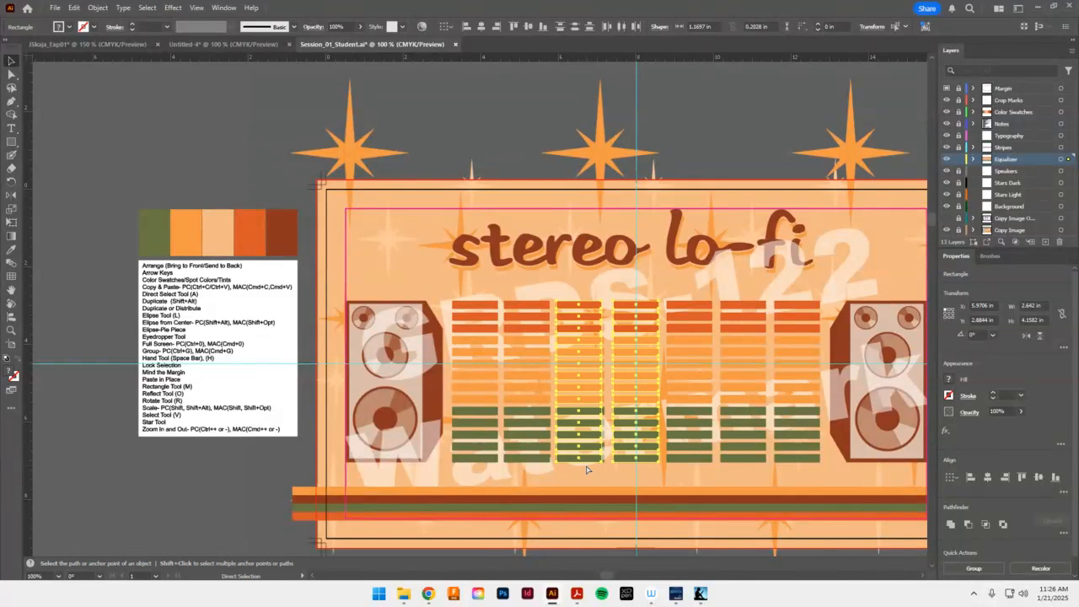
left_click(587, 470, "shift")
key("v")
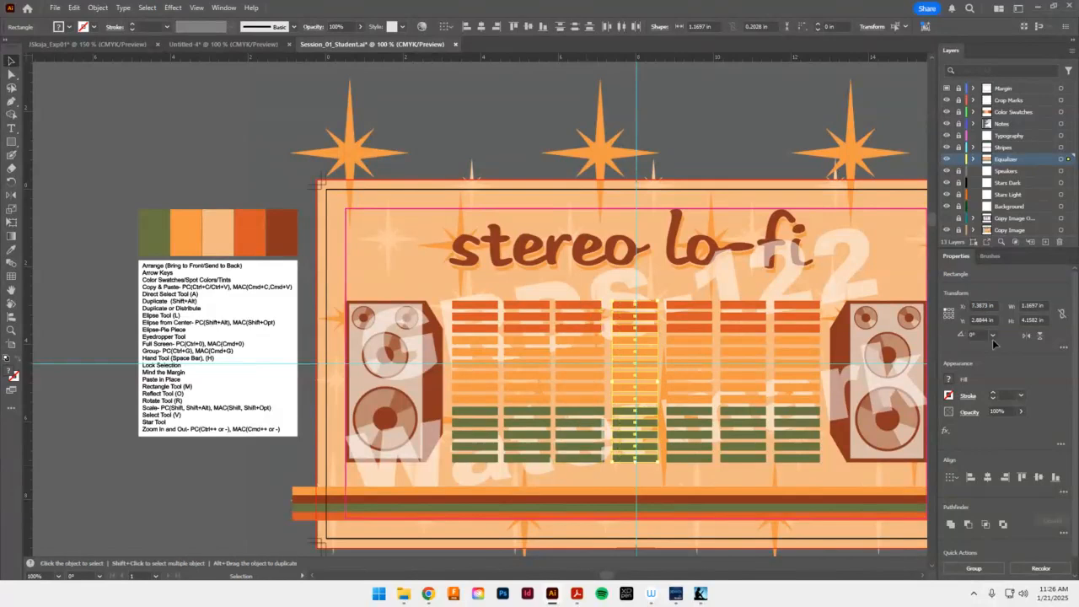
Select only the third equalizer column, nudge it sideways to X about 6.01 in, and clear the selection
left_click(578, 462)
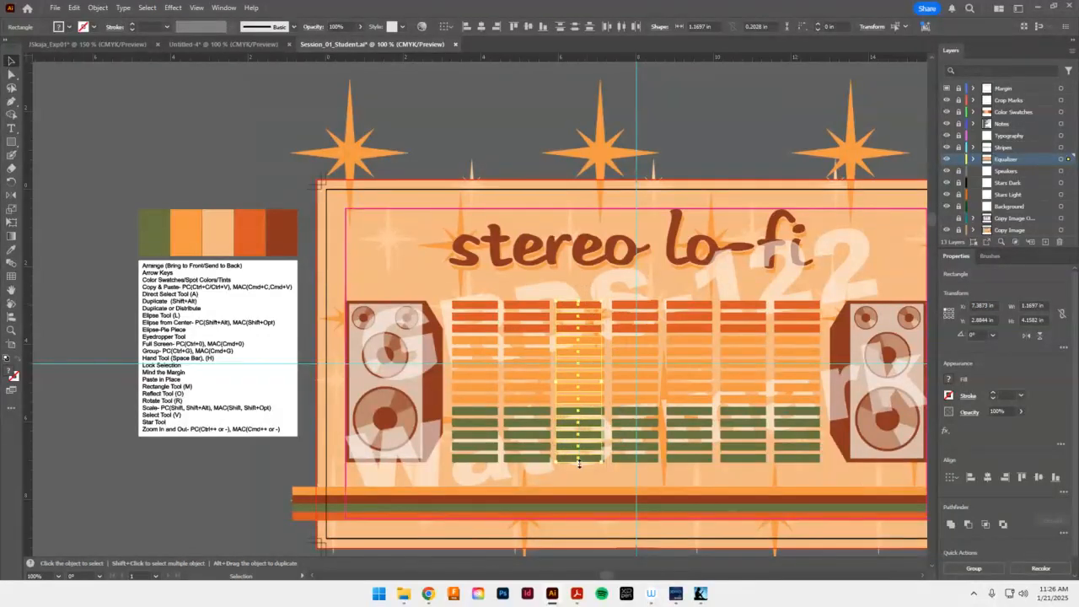
key("Right")
key("Right")
key("Right")
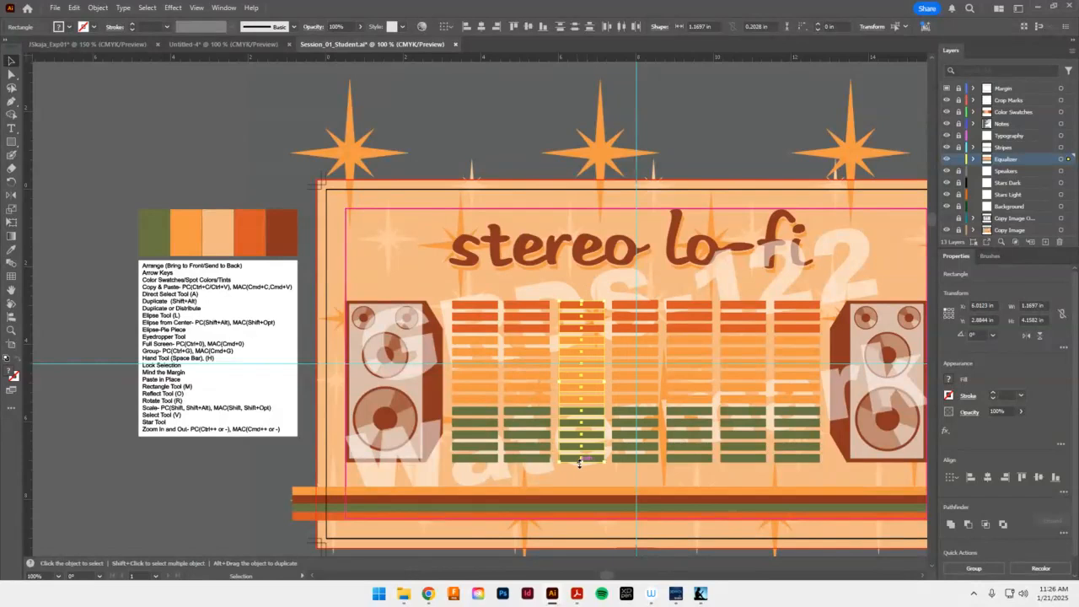
left_click(580, 282)
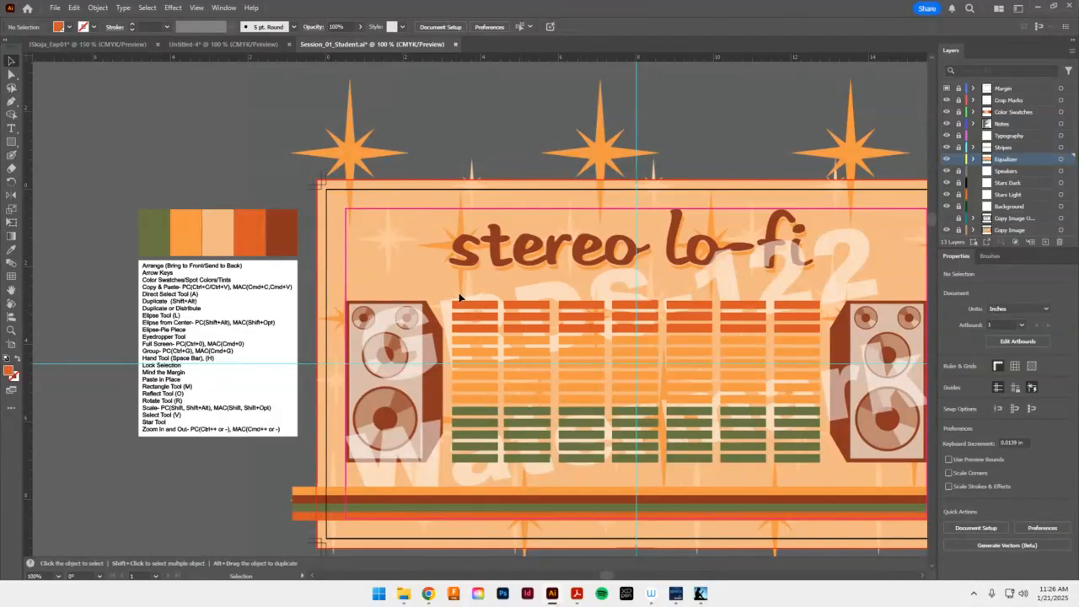
Make the outline version of the copy image layer visible to reveal the traced column heights
left_click(945, 219)
left_click(946, 218)
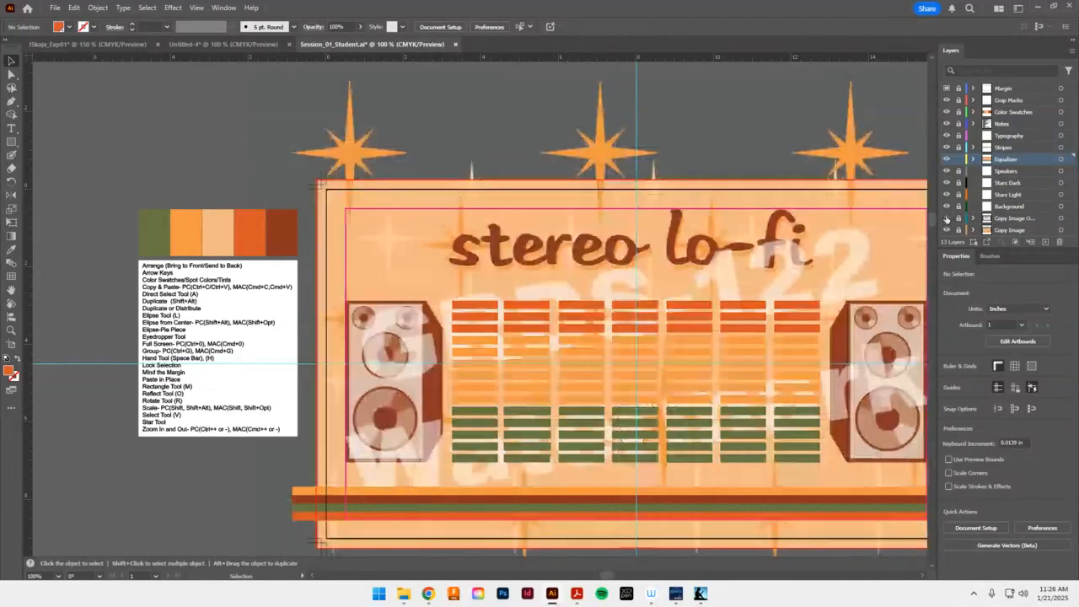
left_click(947, 219)
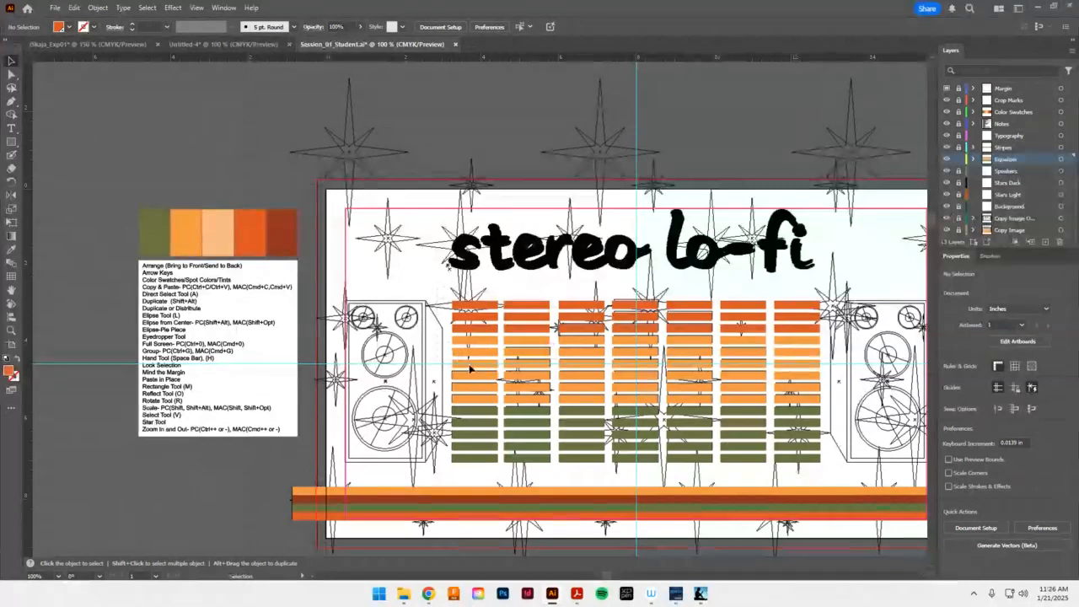
Delete the top six bars of the first equalizer column, the top four of the second and the top two of the third
left_click(520, 381)
left_click(448, 297)
left_click_drag(484, 368, 511, 365)
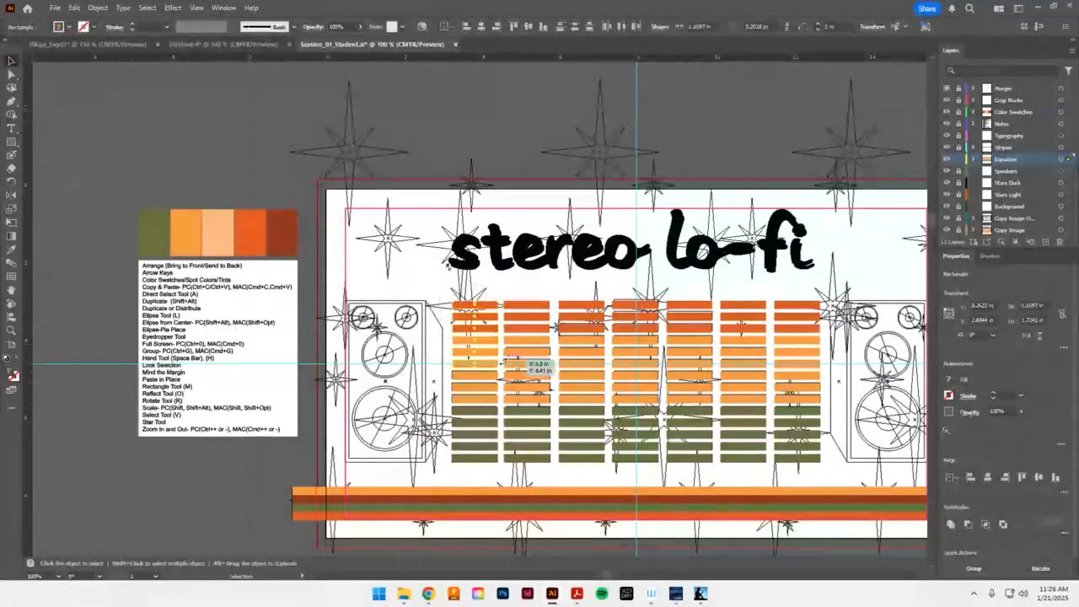
key("Delete")
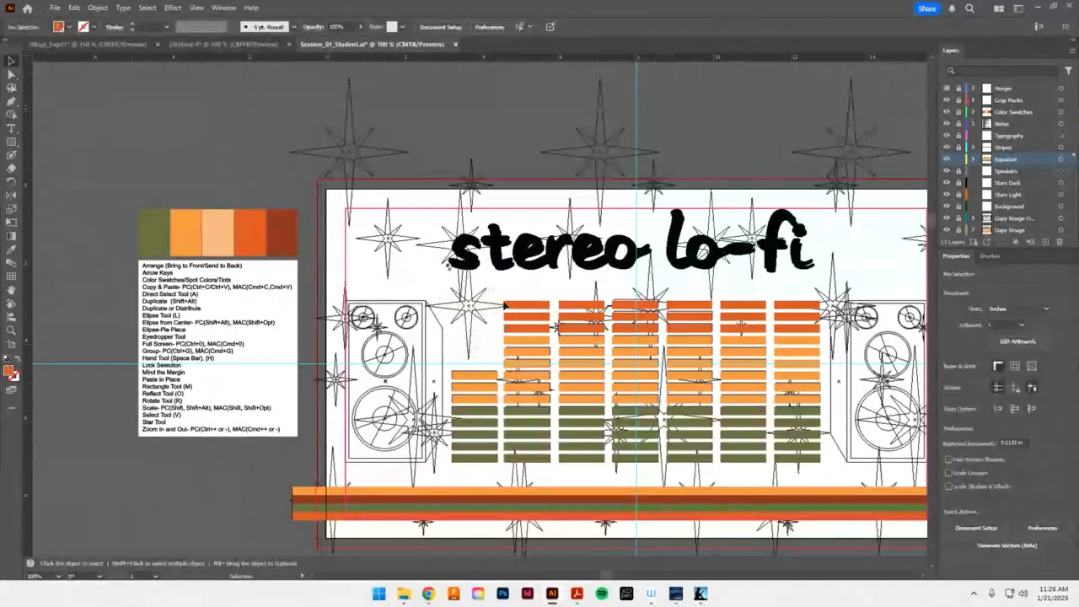
key("Delete")
left_click_drag(563, 299, 600, 322)
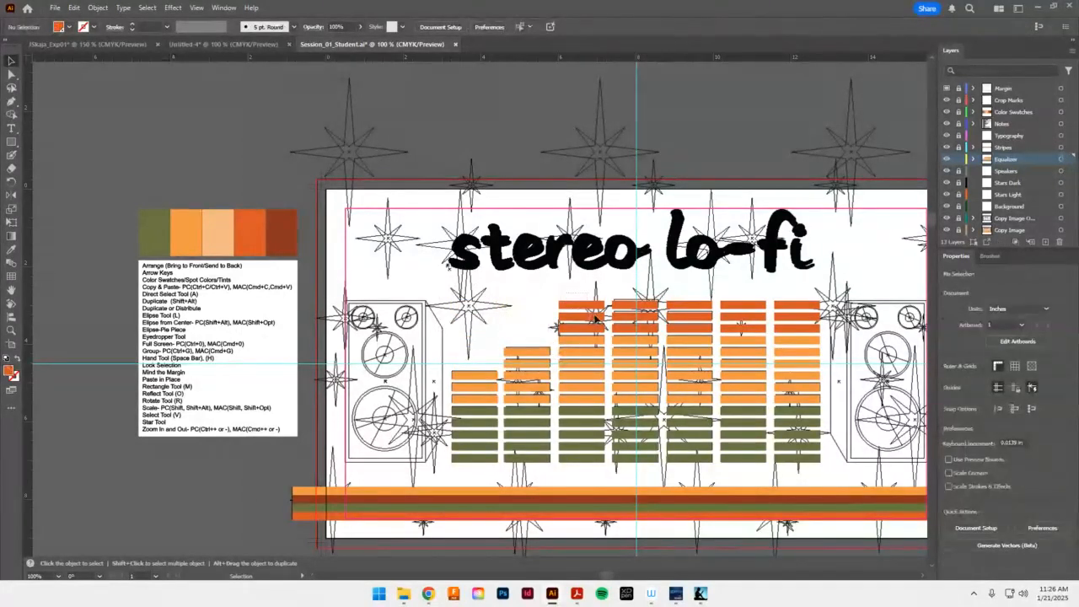
key("Delete")
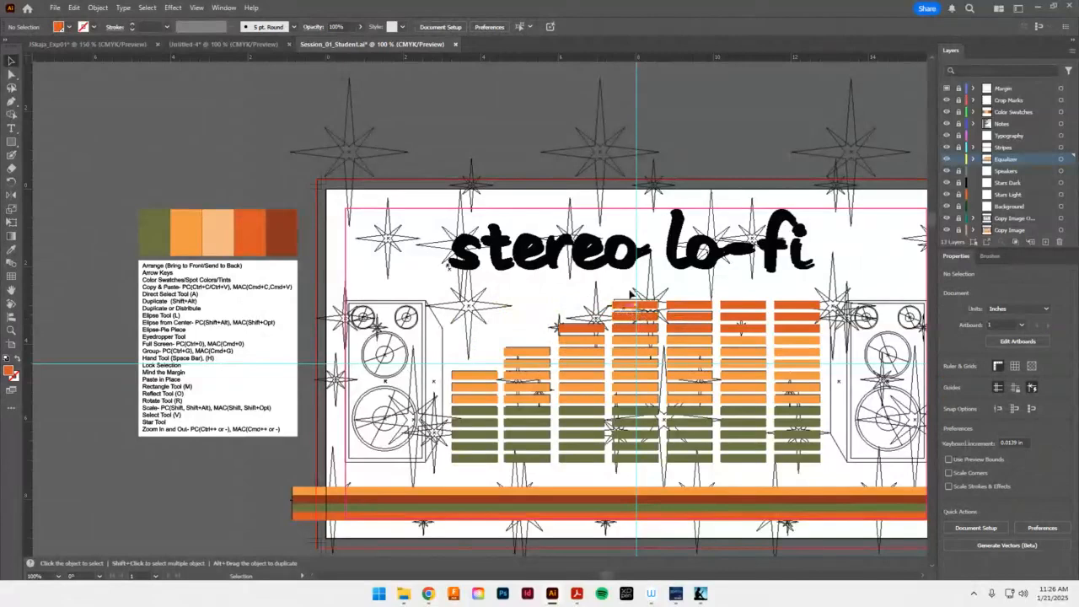
Delete the top bar of the fifth equalizer column, the top four of the sixth and the top seven of the seventh
left_click_drag(695, 299, 708, 311)
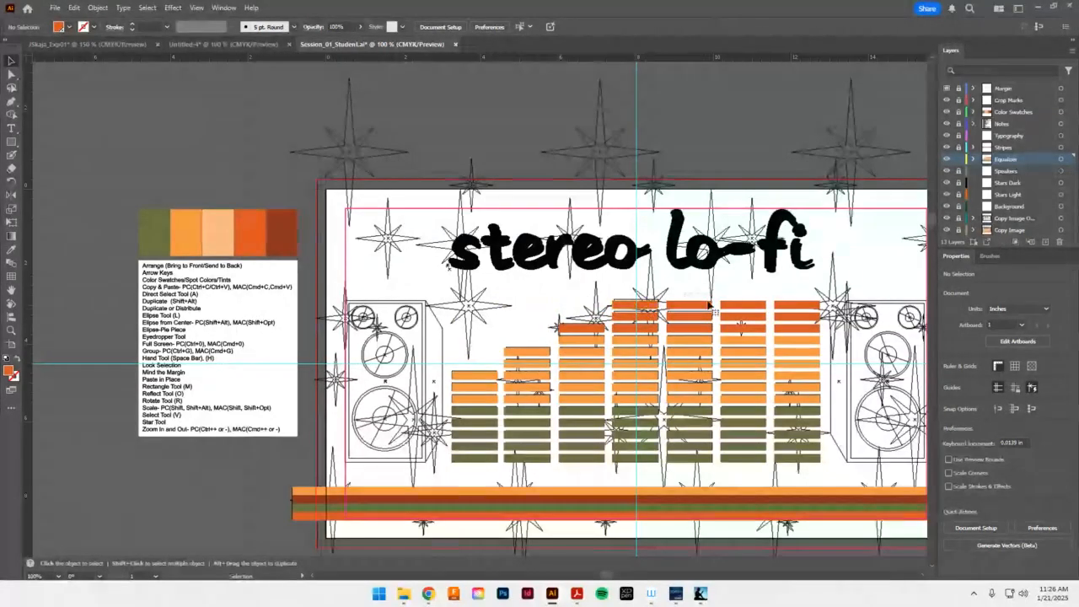
key("Delete")
left_click_drag(754, 337, 723, 297)
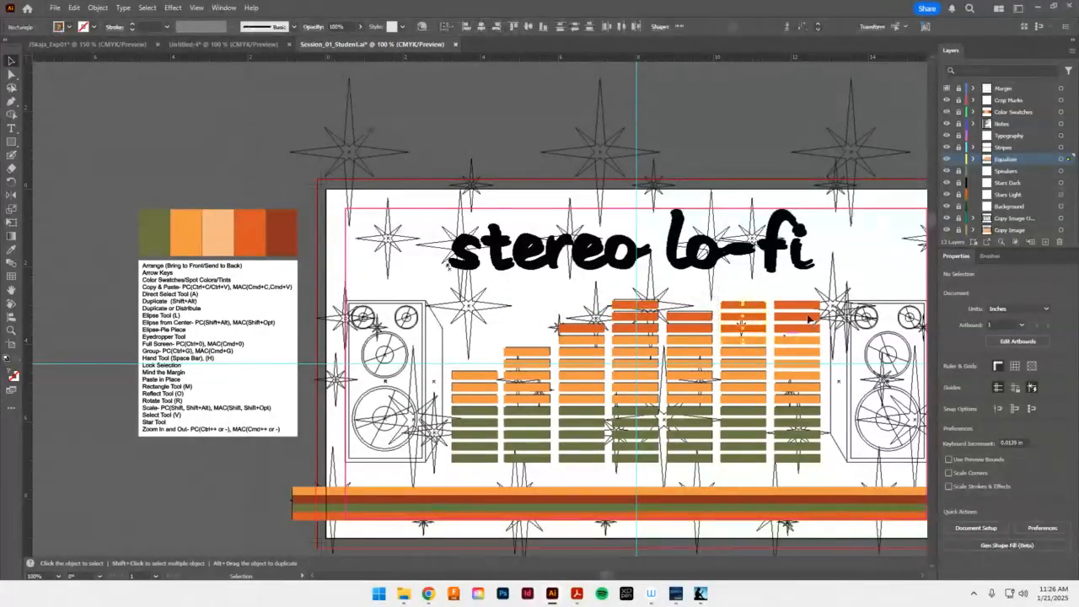
key("Delete")
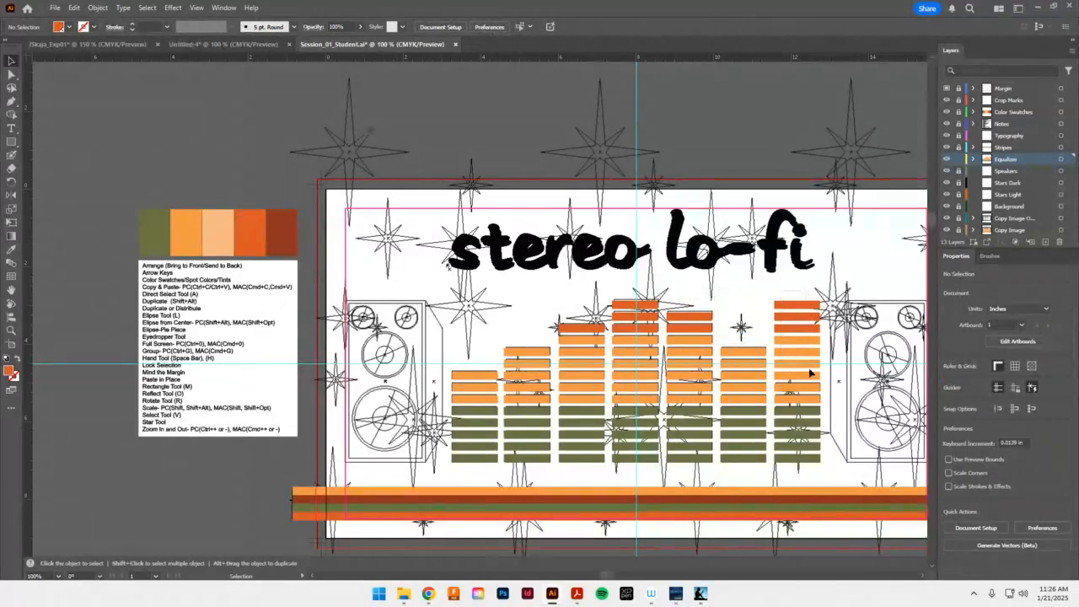
left_click_drag(811, 378, 784, 295)
key("Delete")
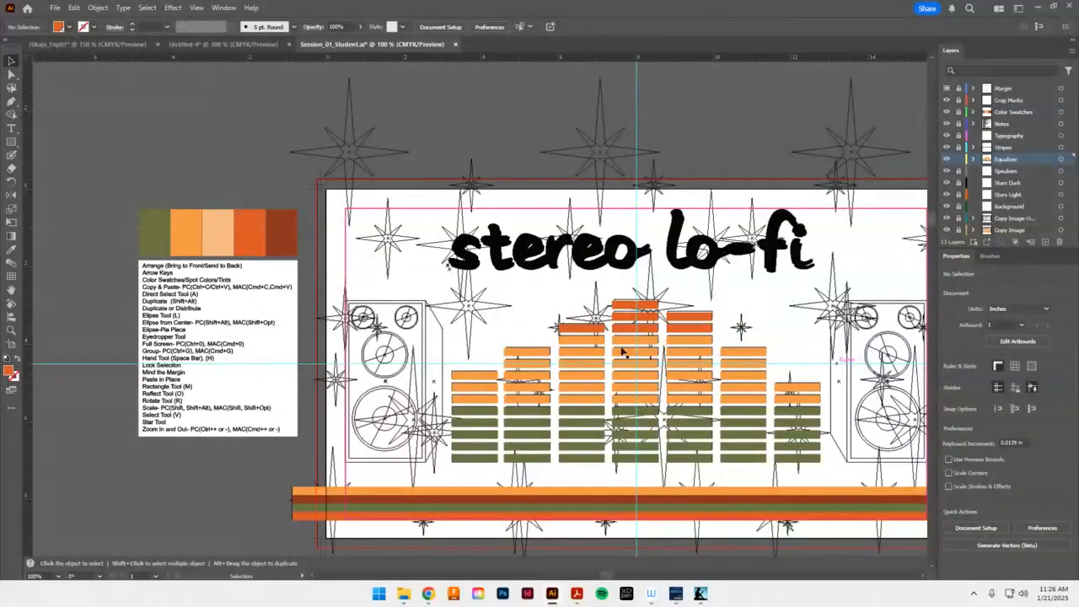
Hide both copy image layers and group the bars of the first and second equalizer columns separately
left_click(946, 218)
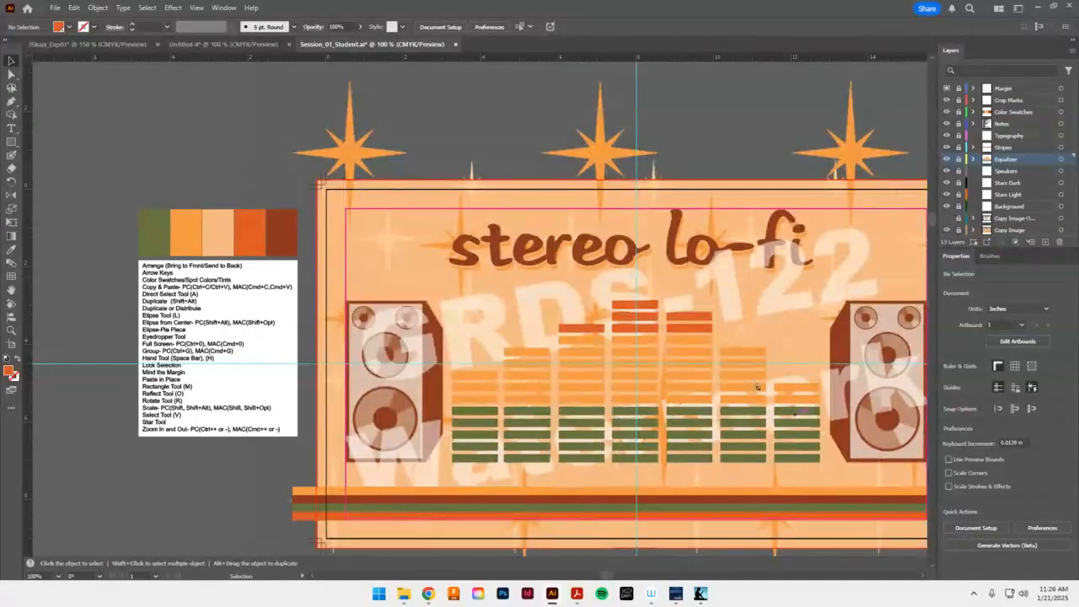
left_click(946, 230)
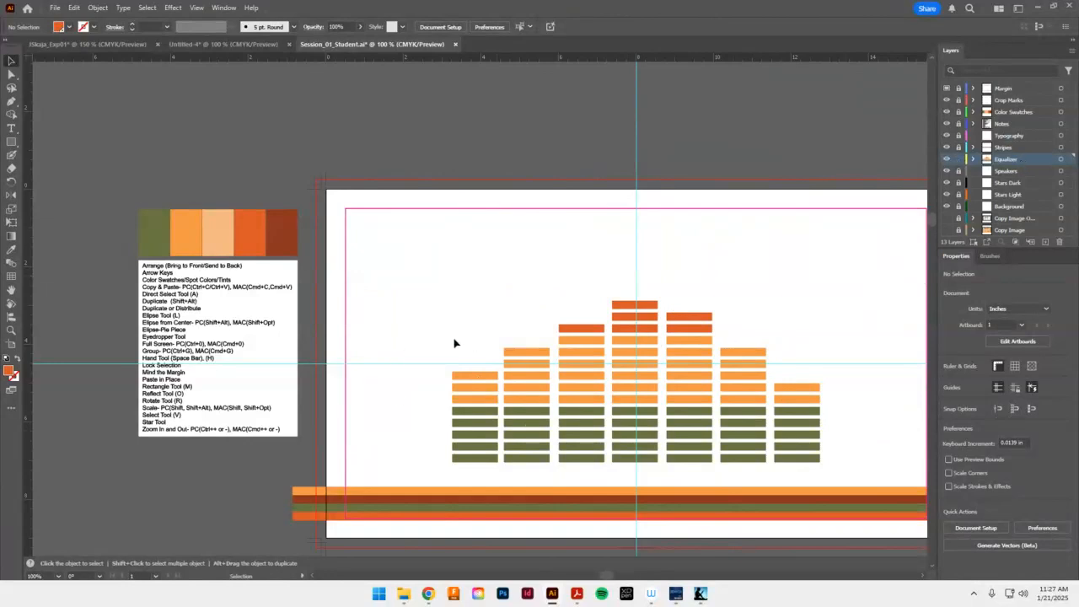
left_click_drag(440, 334, 492, 472)
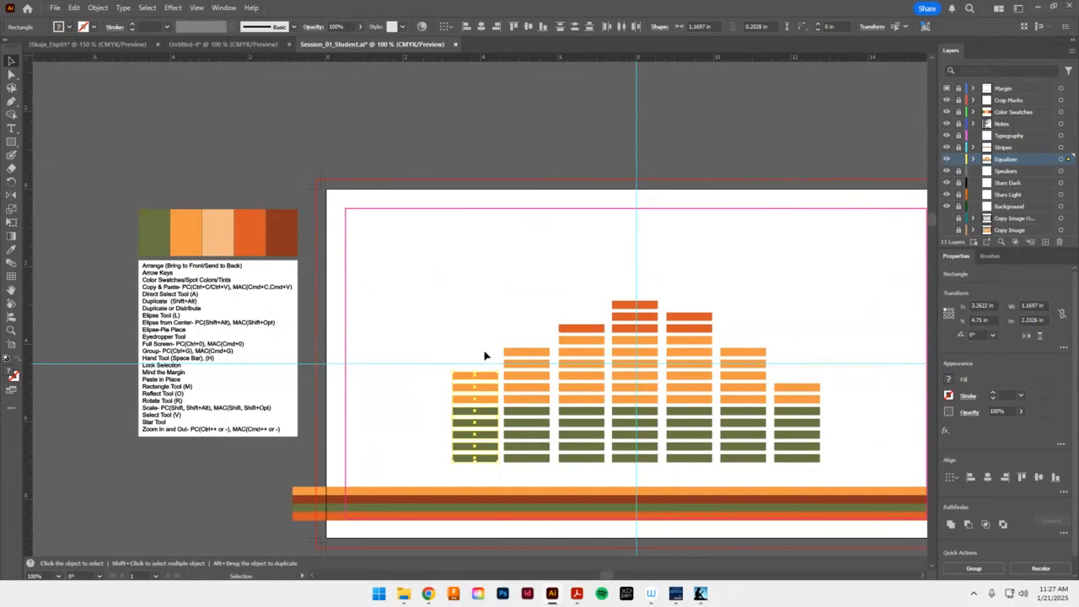
left_click_drag(450, 336, 484, 468)
key("ctrl+g")
left_click_drag(515, 320, 561, 465)
key("ctrl+g")
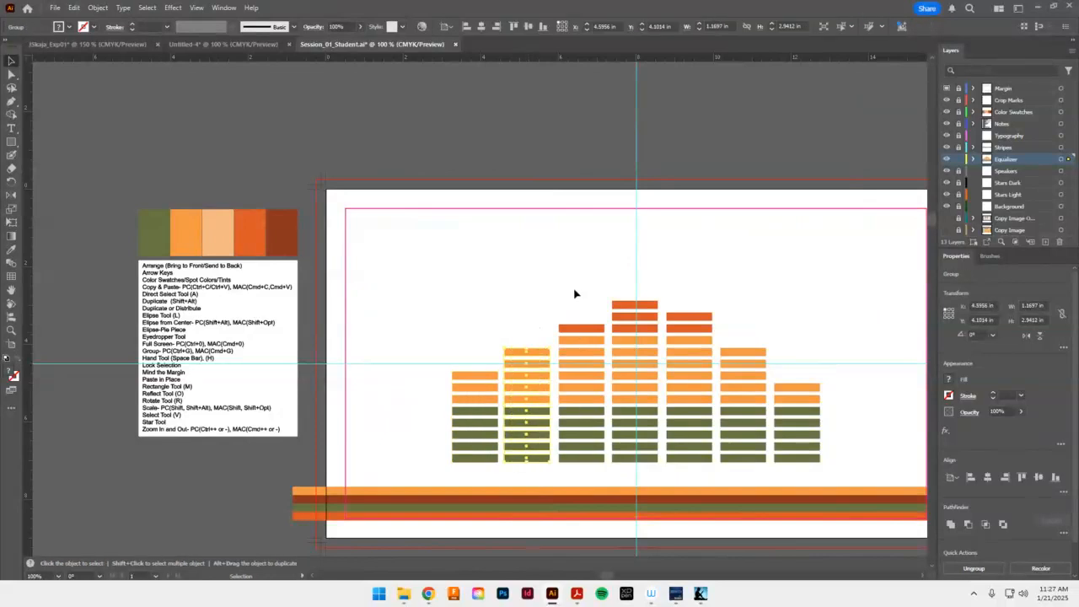
Group the bars of each remaining equalizer column, from the third to the seventh, into its own group
left_click_drag(574, 293, 585, 469)
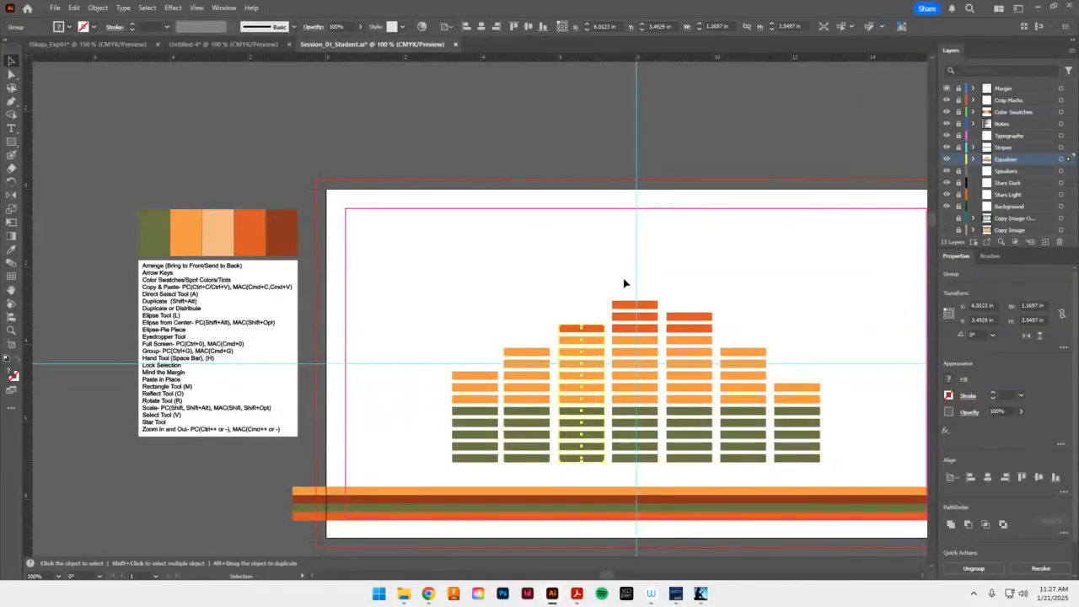
left_click_drag(645, 442, 651, 471)
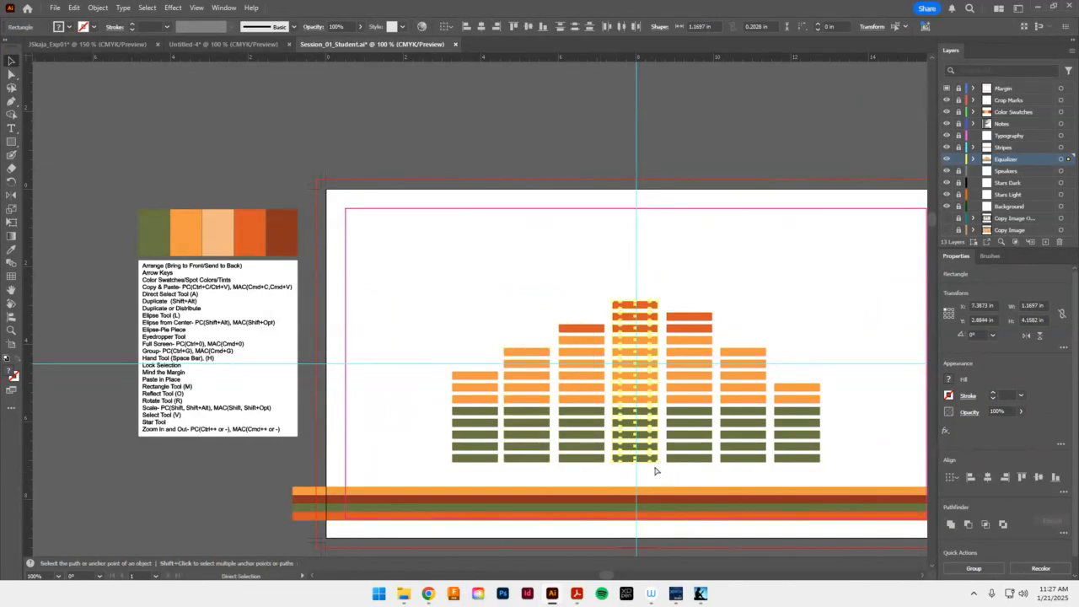
left_click_drag(681, 291, 703, 468)
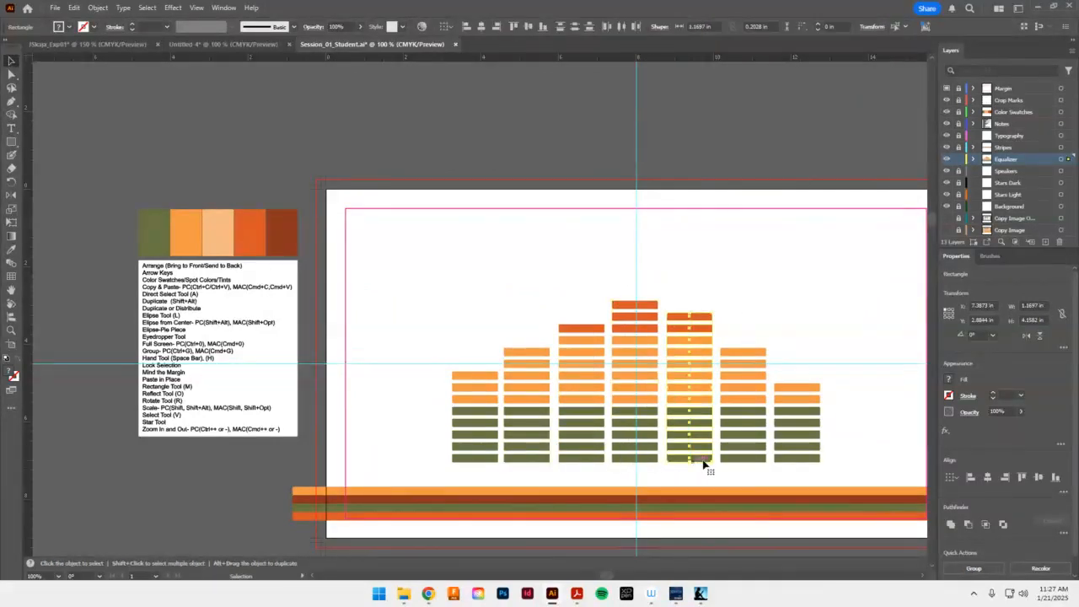
key("ctrl+g")
left_click_drag(731, 323, 756, 463)
left_click(830, 432)
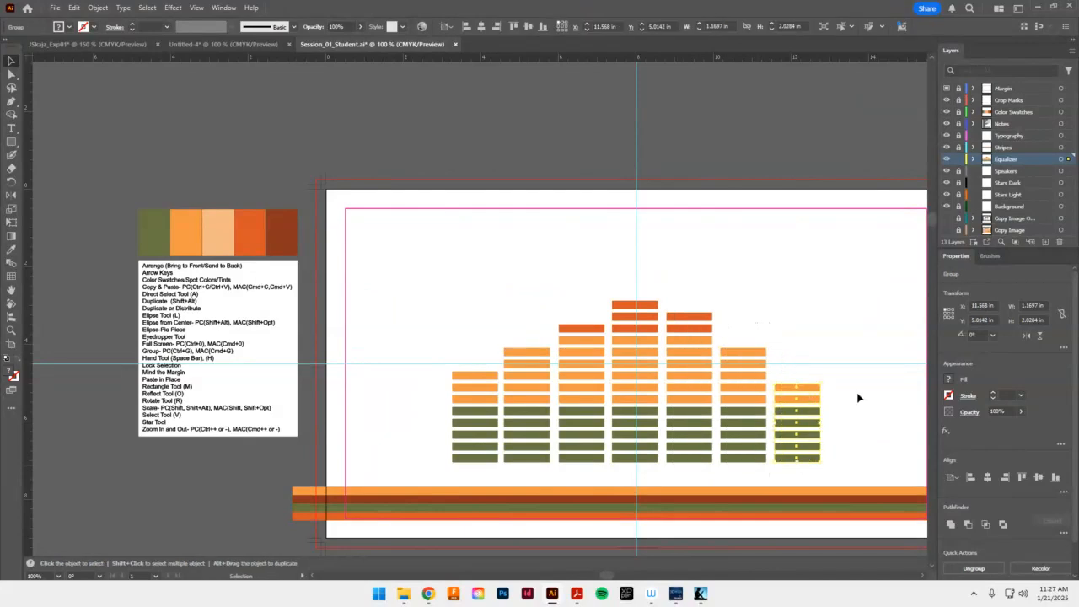
Distribute the horizontal spacing of all seven equalizer column groups evenly, and lock the Equalizer layer
left_click(489, 379)
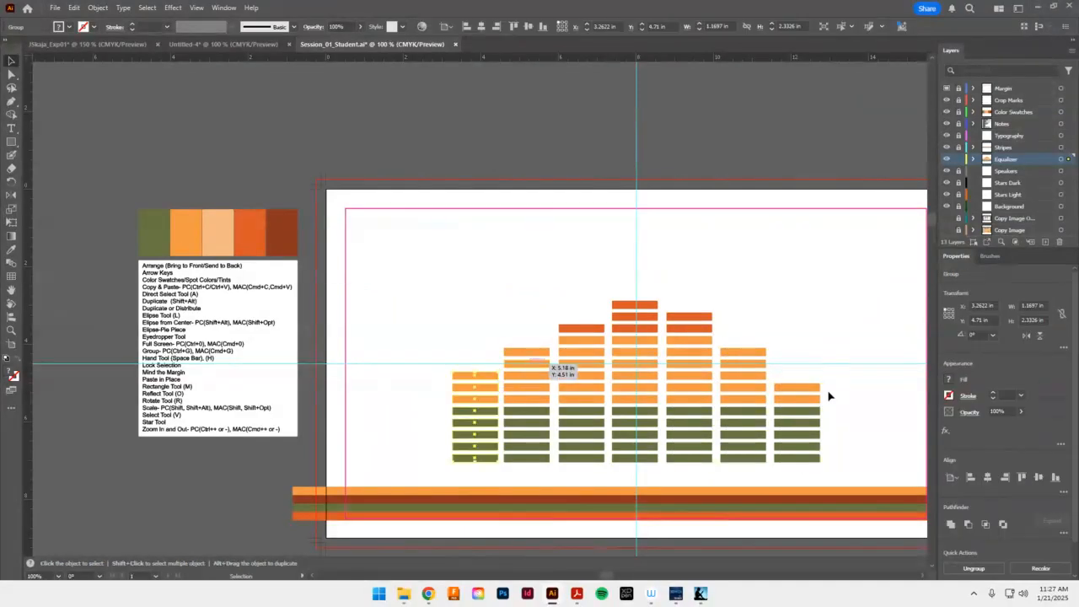
left_click_drag(796, 408, 397, 447)
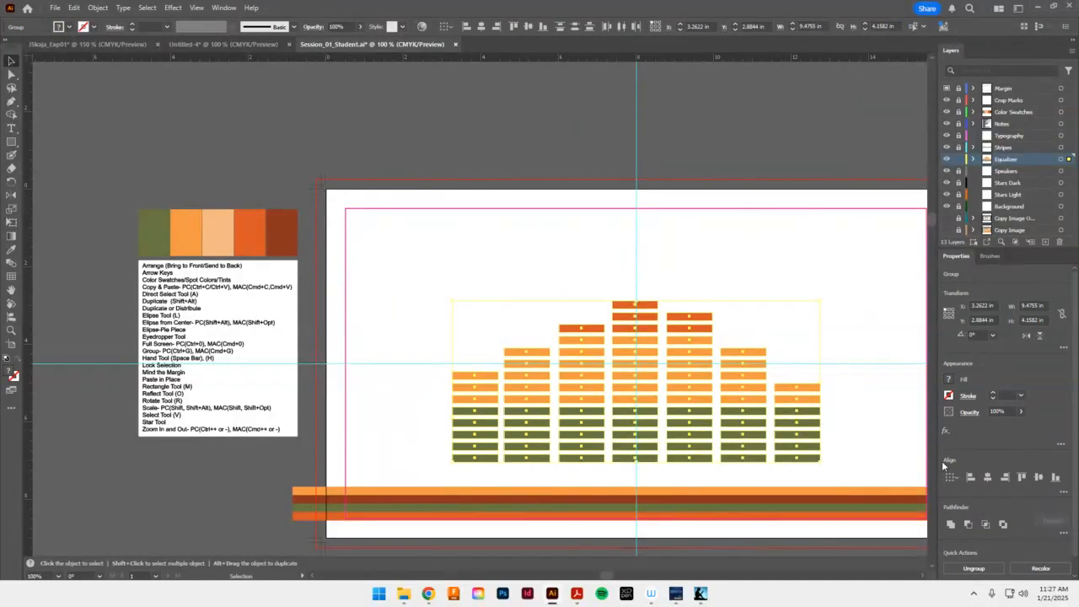
left_click(1064, 493)
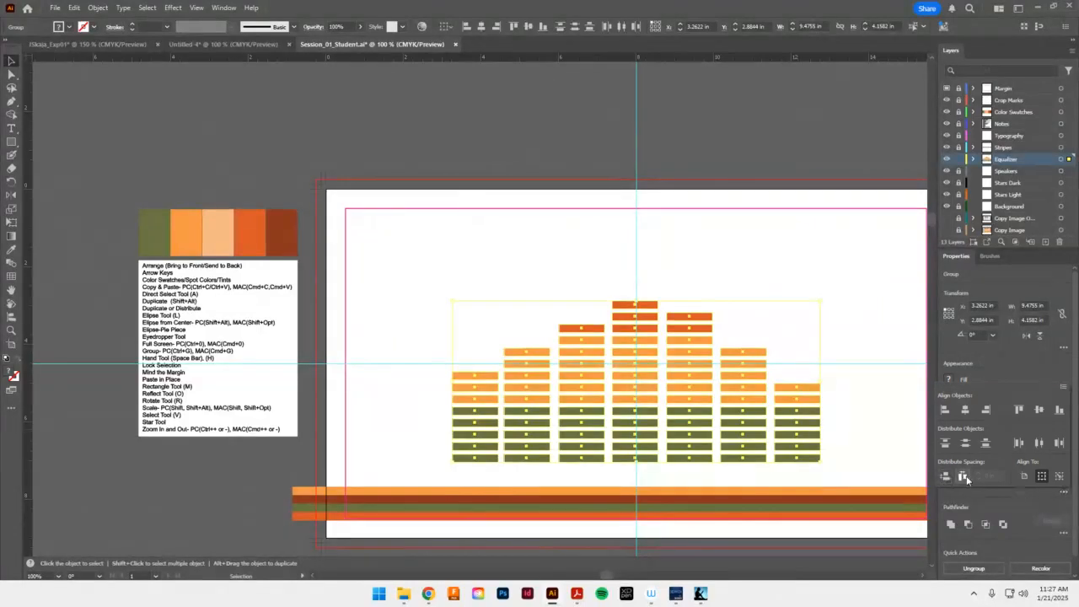
left_click(964, 477)
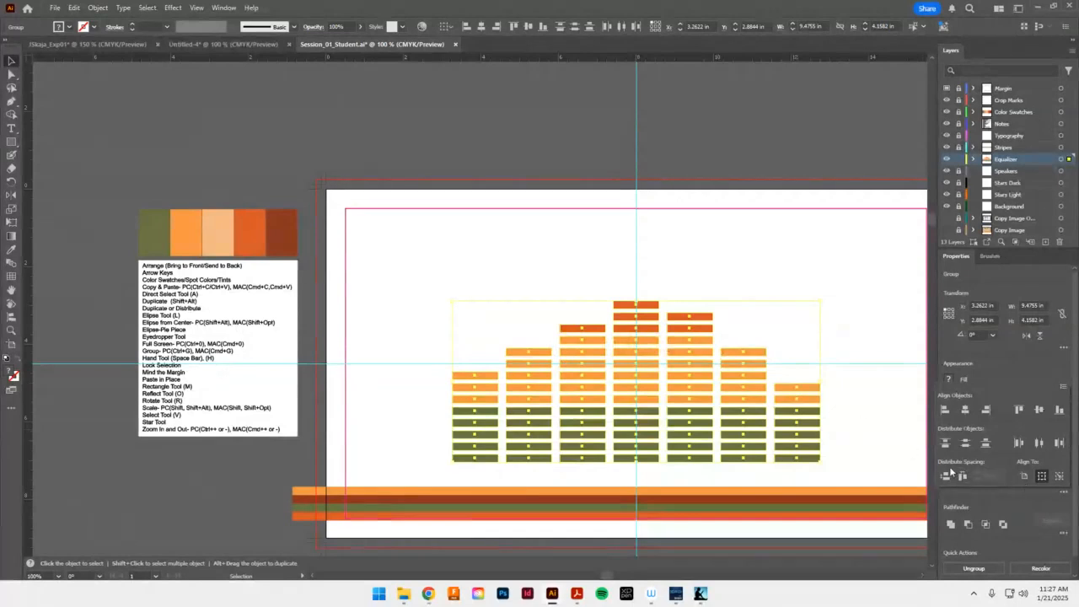
left_click(898, 292)
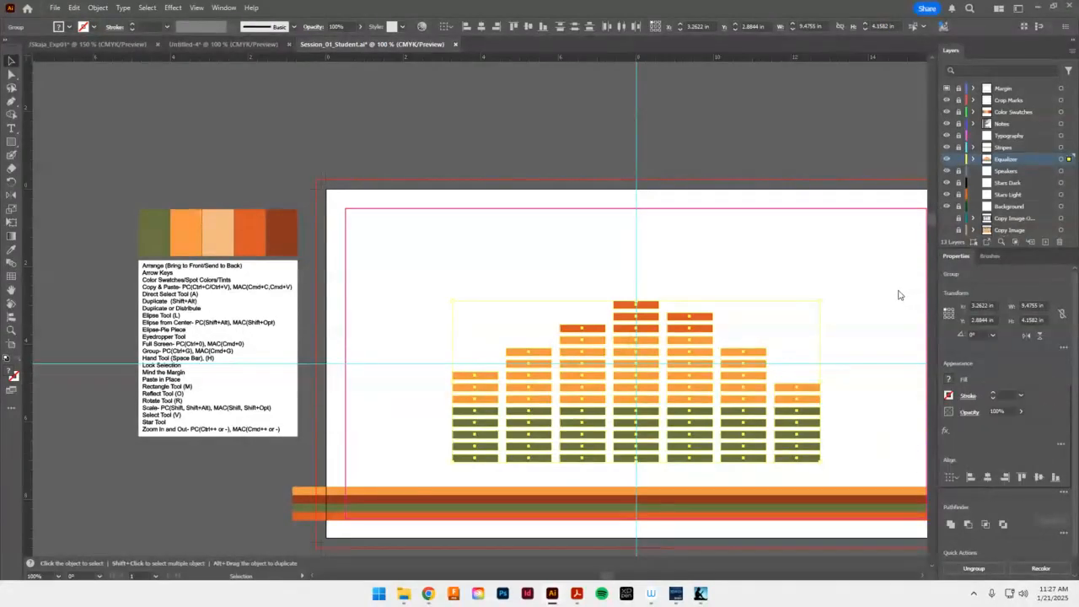
left_click(956, 160)
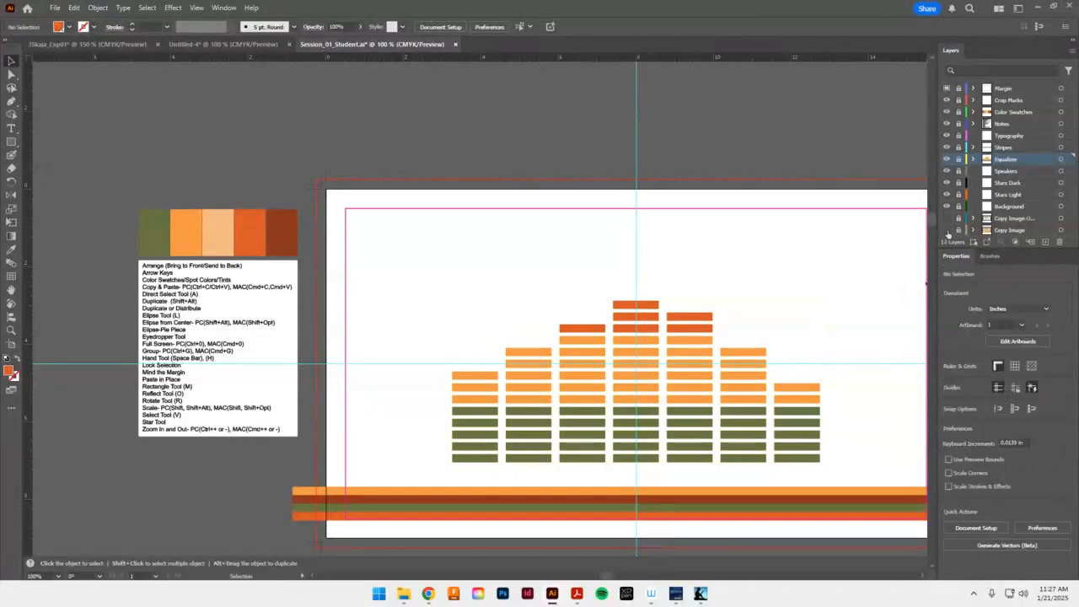
Show the Copy Image layer, then unlock the Speakers layer and make it active for tracing the left speaker
left_click(946, 229)
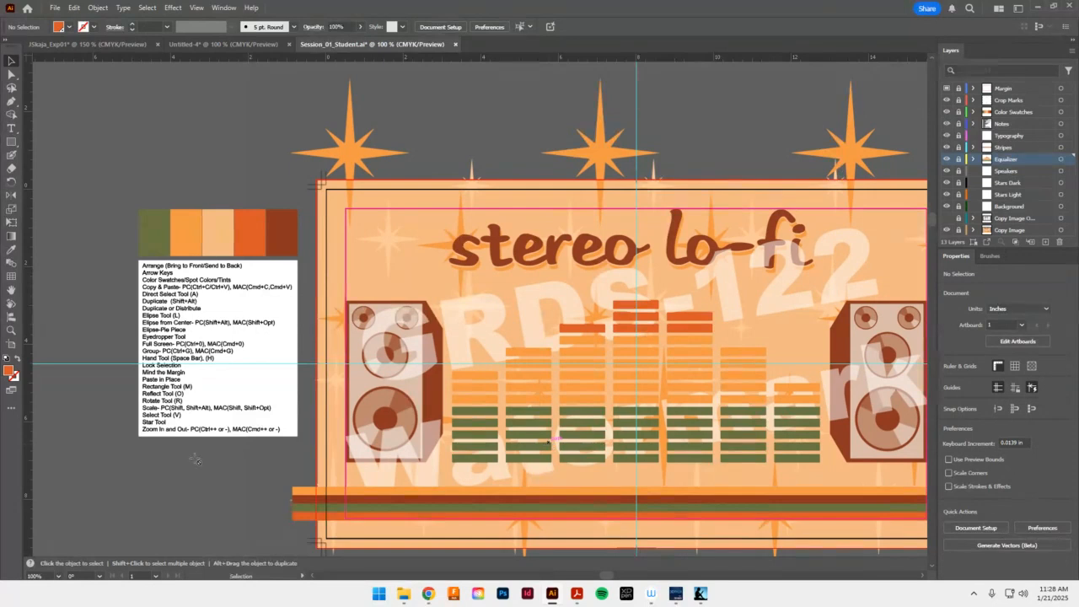
left_click(11, 329)
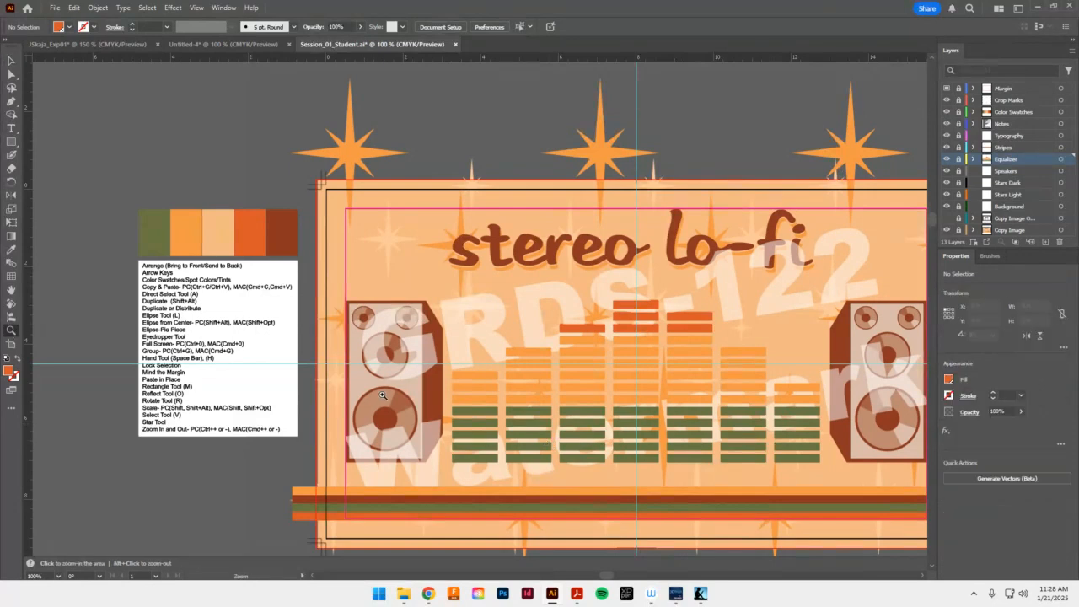
left_click_drag(388, 393, 505, 343)
left_click_drag(476, 379, 460, 280)
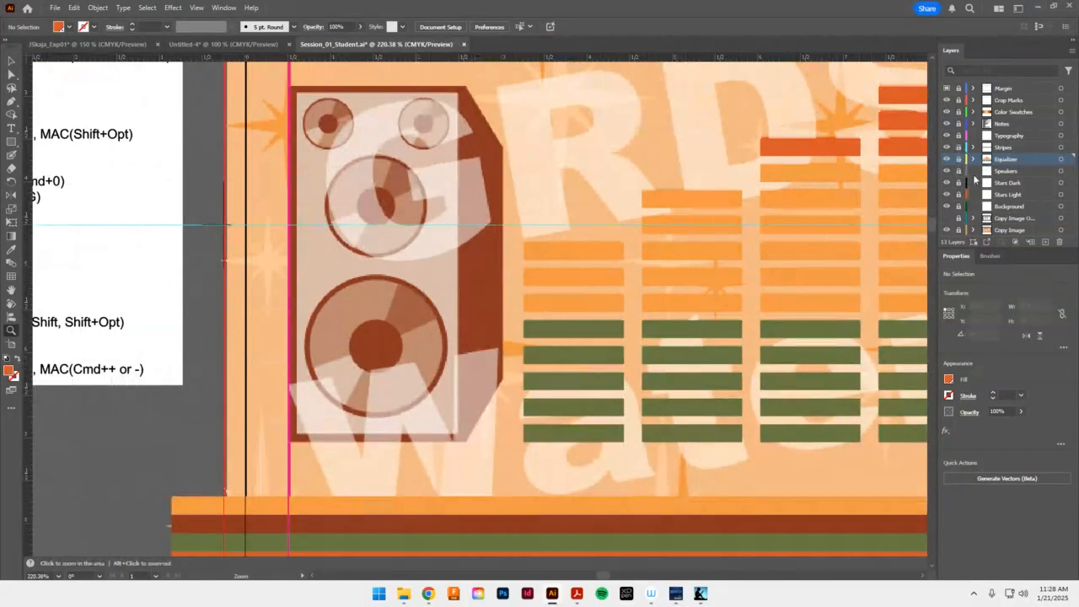
left_click(1018, 172)
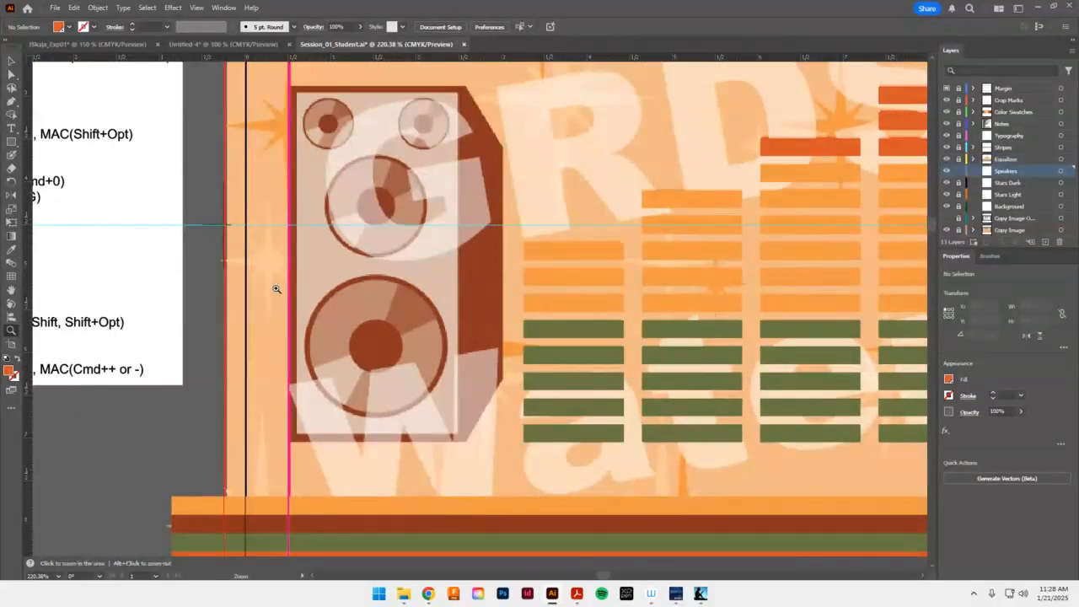
key("v")
left_click_drag(12, 142, 40, 151)
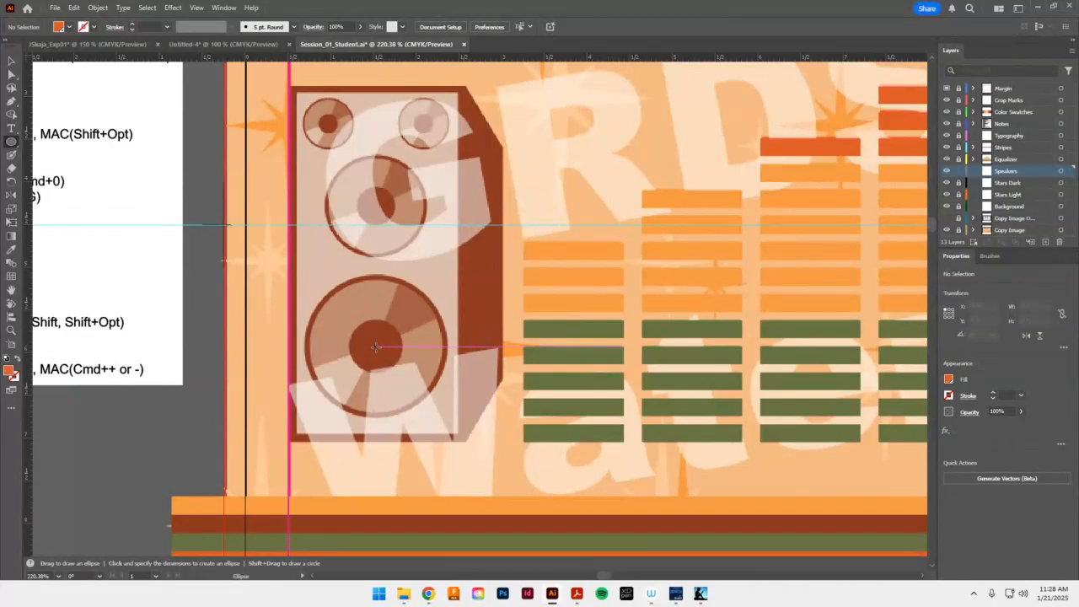
left_click_drag(376, 347, 408, 362)
key("v")
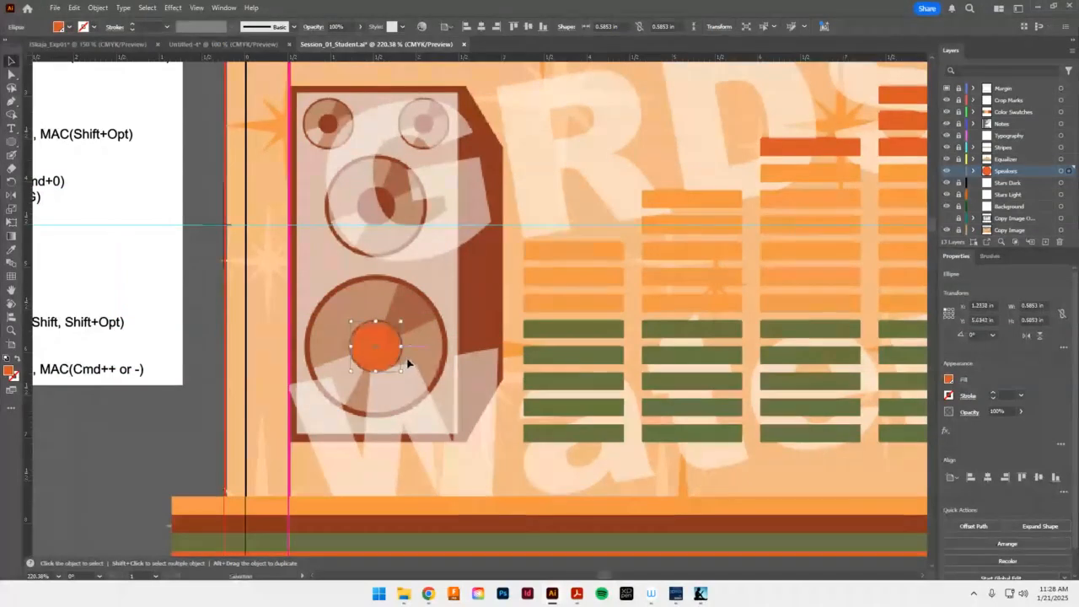
key("Delete")
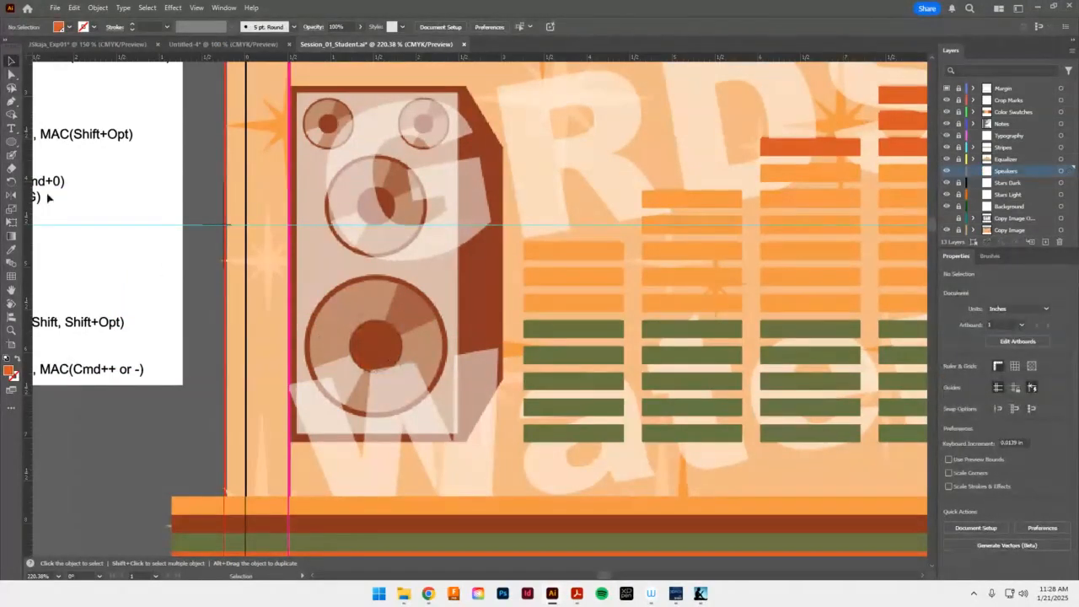
Draw a circle about 0.6 in wide from the center of the left speaker's large woofer, covering its dark inner circle
left_click(11, 142)
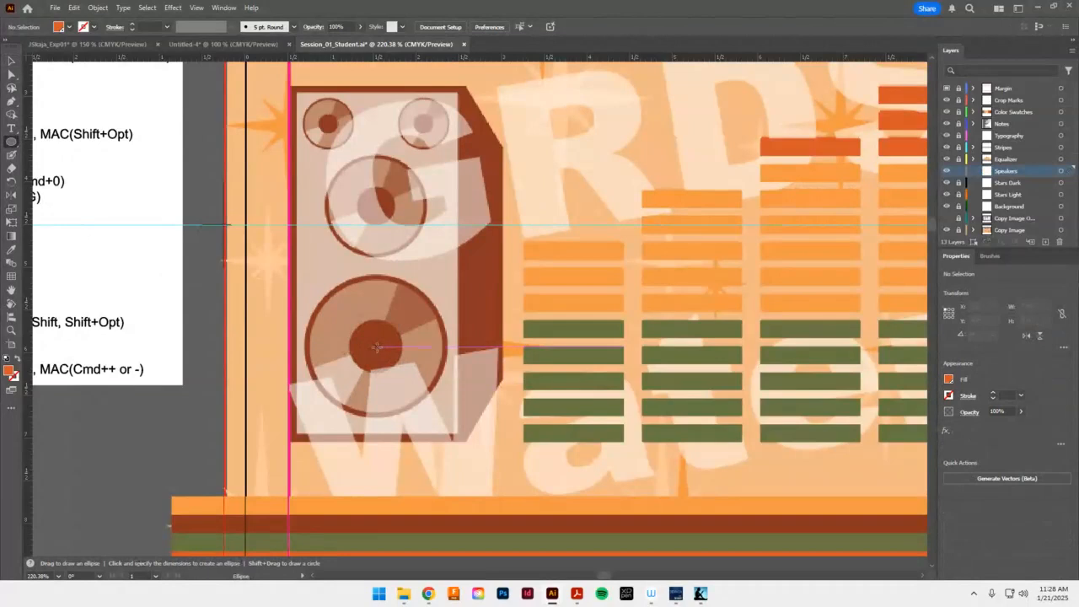
left_click_drag(376, 345, 402, 342)
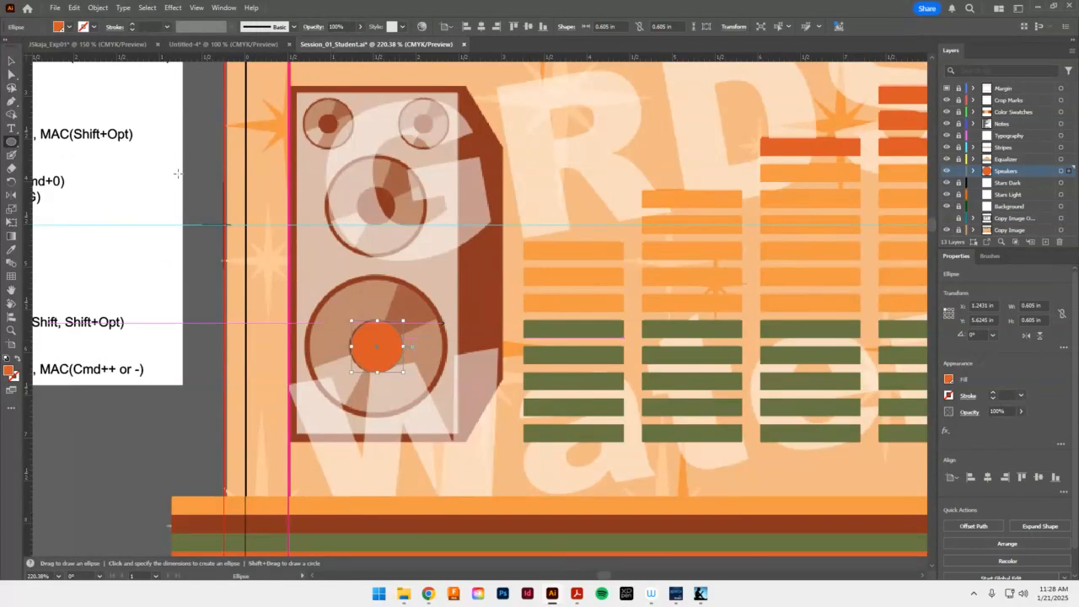
left_click_drag(440, 192, 522, 274)
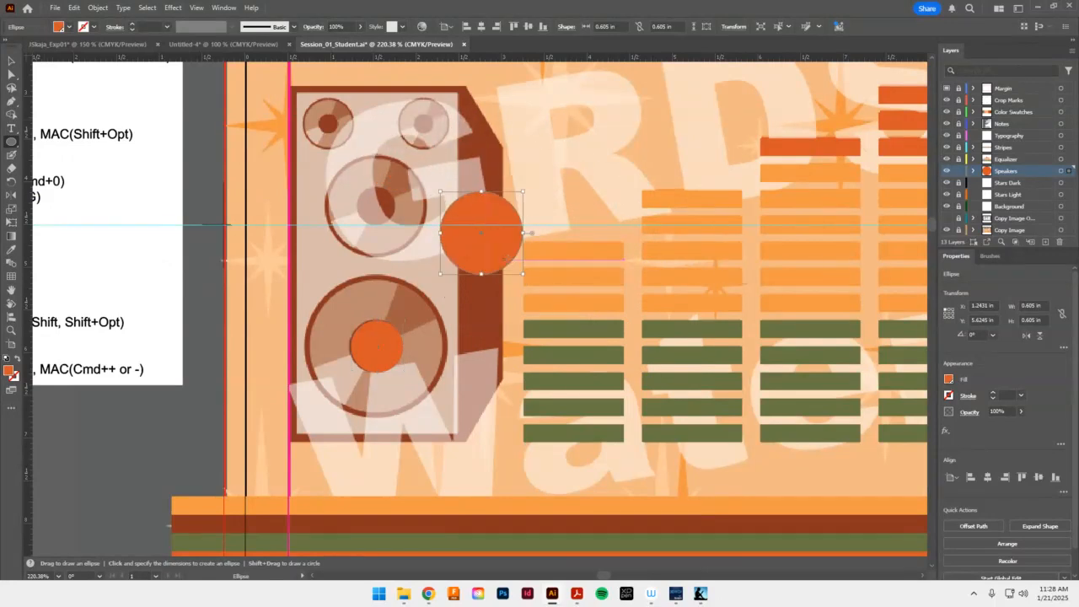
left_click(11, 61)
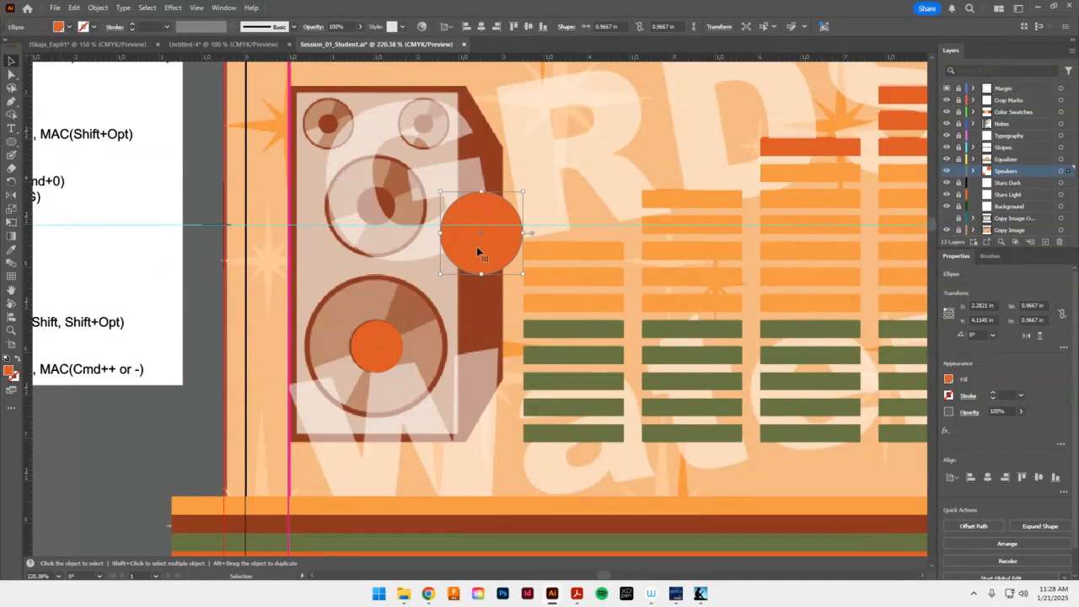
key("Delete")
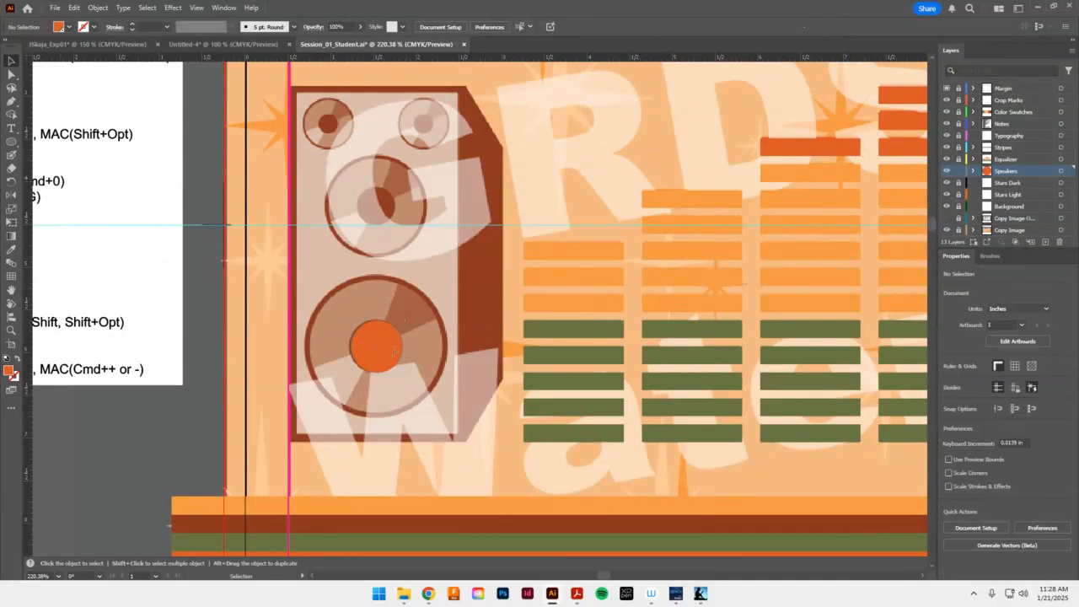
Move the small circle below the speaker, then draw a woofer cone circle about 1.56 in wide and set it beside the speaker
left_click_drag(393, 352, 516, 476)
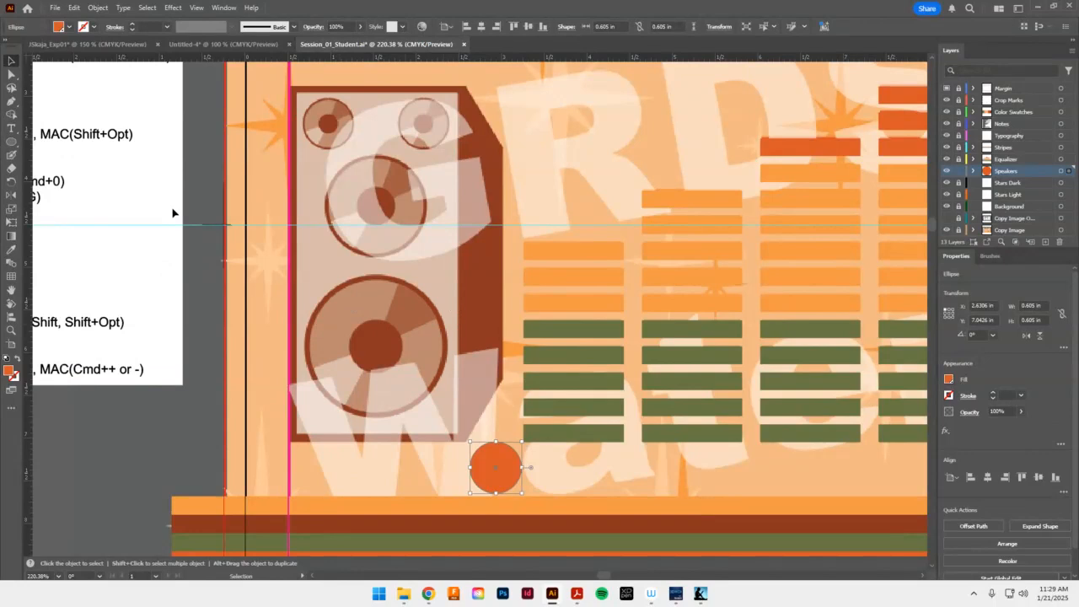
left_click(11, 141)
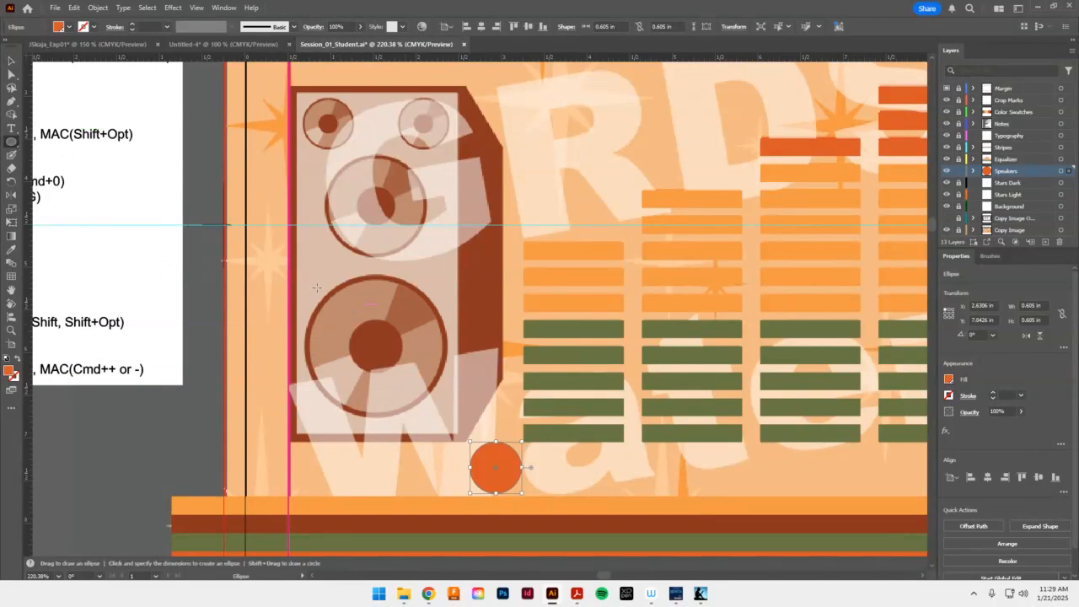
mouse_move(317, 287)
left_mouse_down()
mouse_move(418, 379)
mouse_move(456, 397)
left_mouse_up()
key("v")
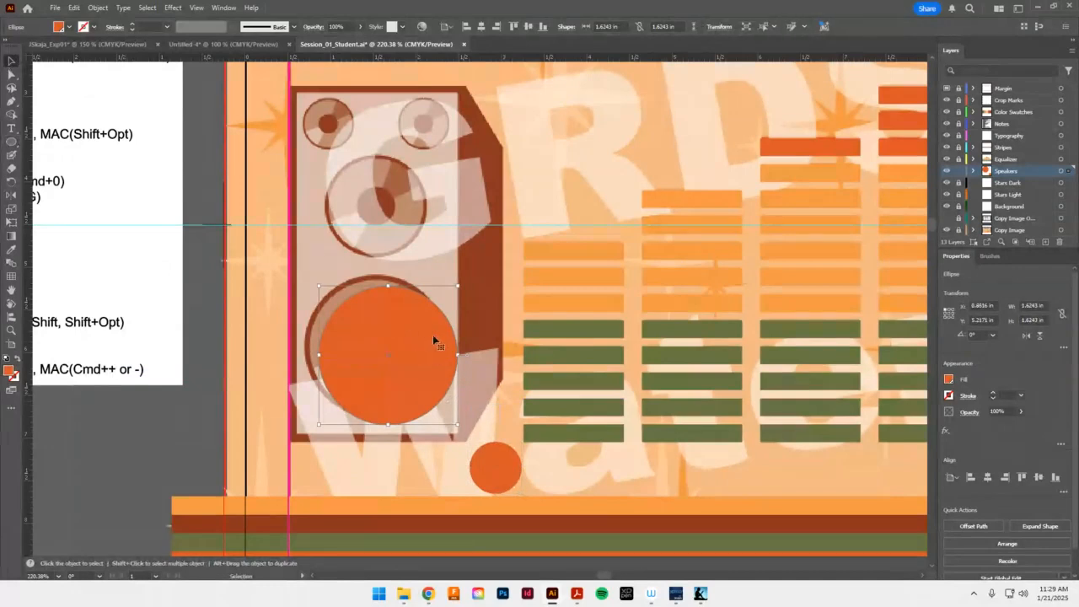
left_click_drag(433, 340, 414, 331)
mouse_move(448, 418)
left_mouse_down()
mouse_move(440, 408)
mouse_move(447, 414)
left_mouse_up()
left_click_drag(406, 371, 405, 371)
left_click_drag(414, 371, 540, 386)
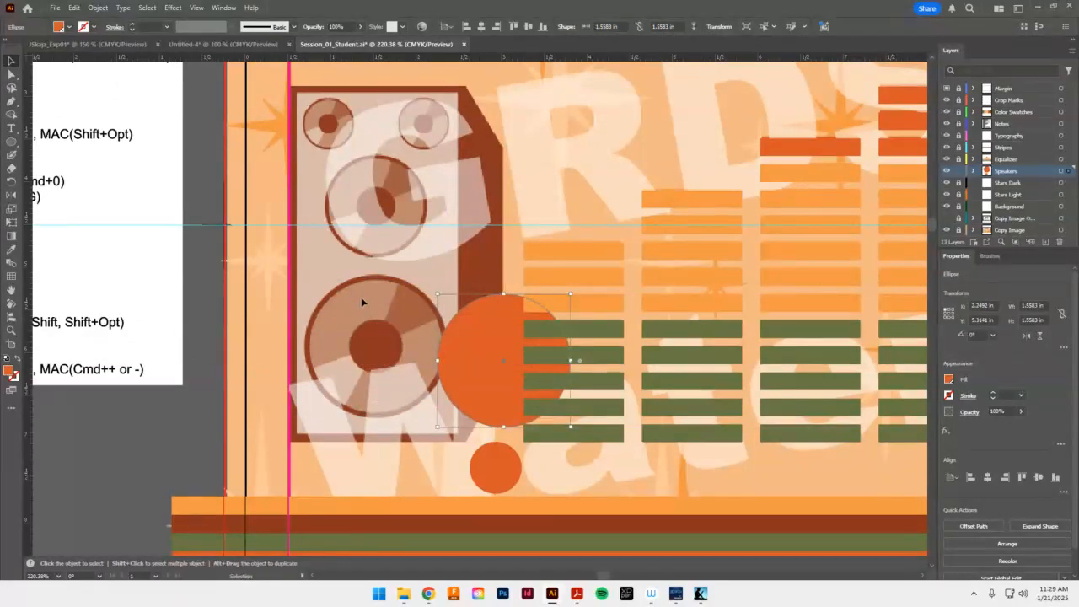
Draw a third circle over the woofer's outer ring and scale it to about 1.68 in wide
key("l")
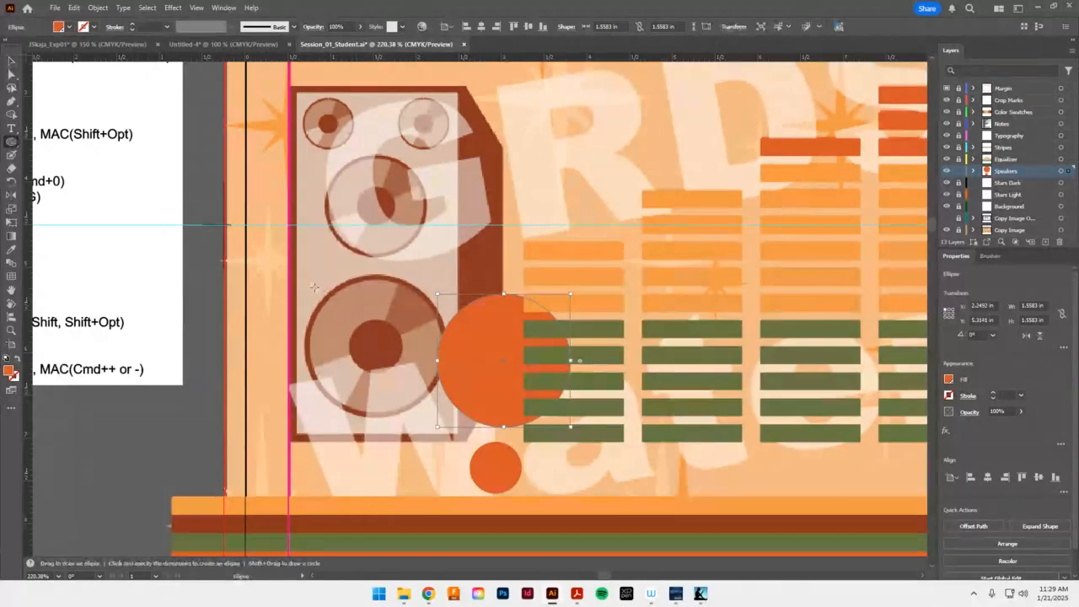
left_click_drag(312, 278, 463, 413)
left_click(11, 63)
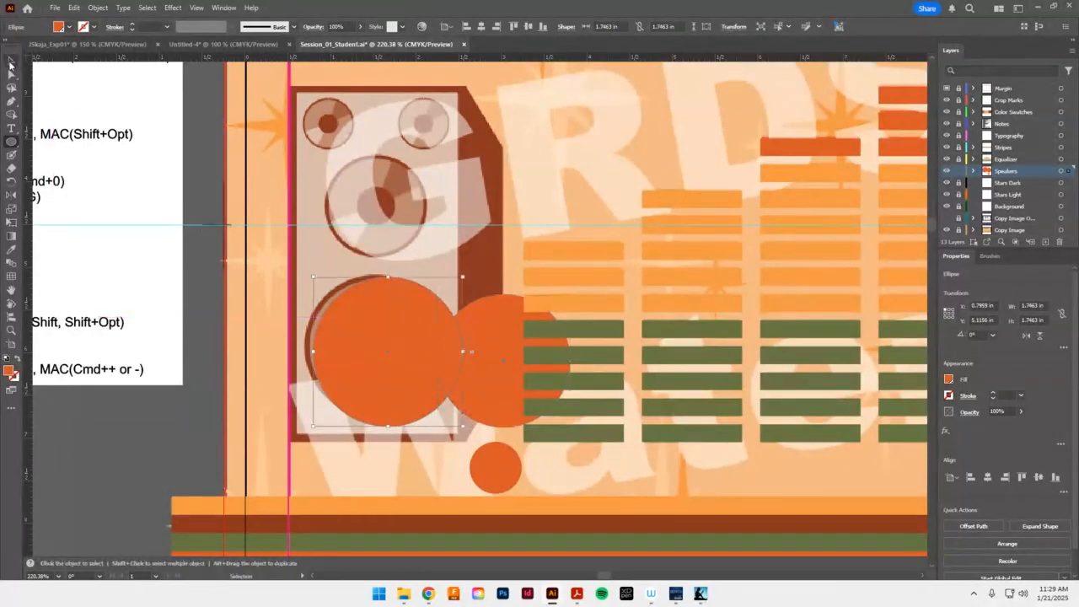
left_click_drag(415, 300, 395, 297)
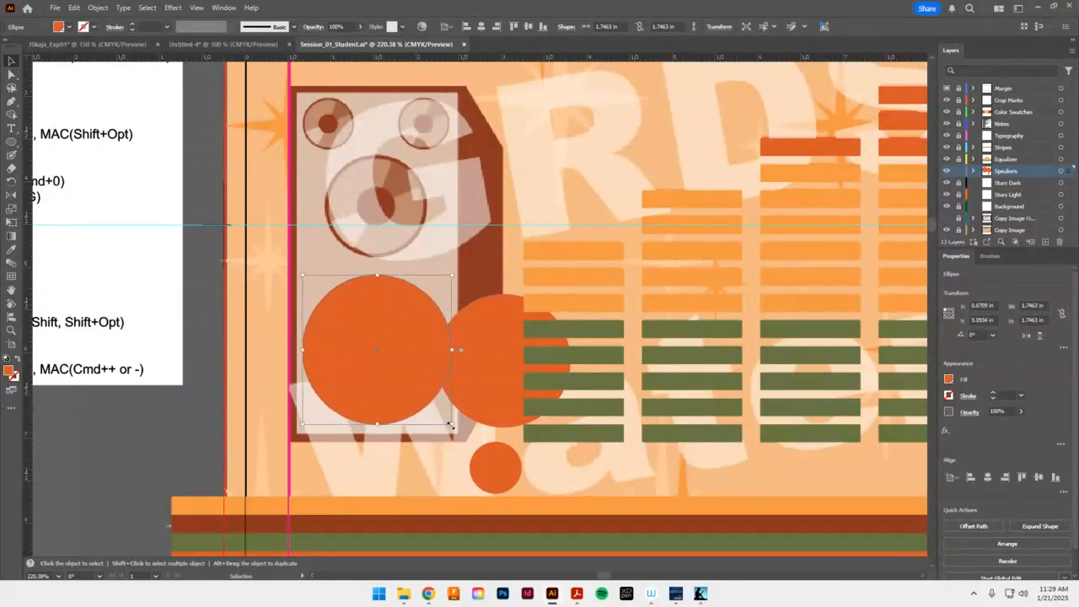
mouse_move(451, 425)
left_mouse_down()
mouse_move(443, 413)
mouse_move(455, 419)
left_mouse_up()
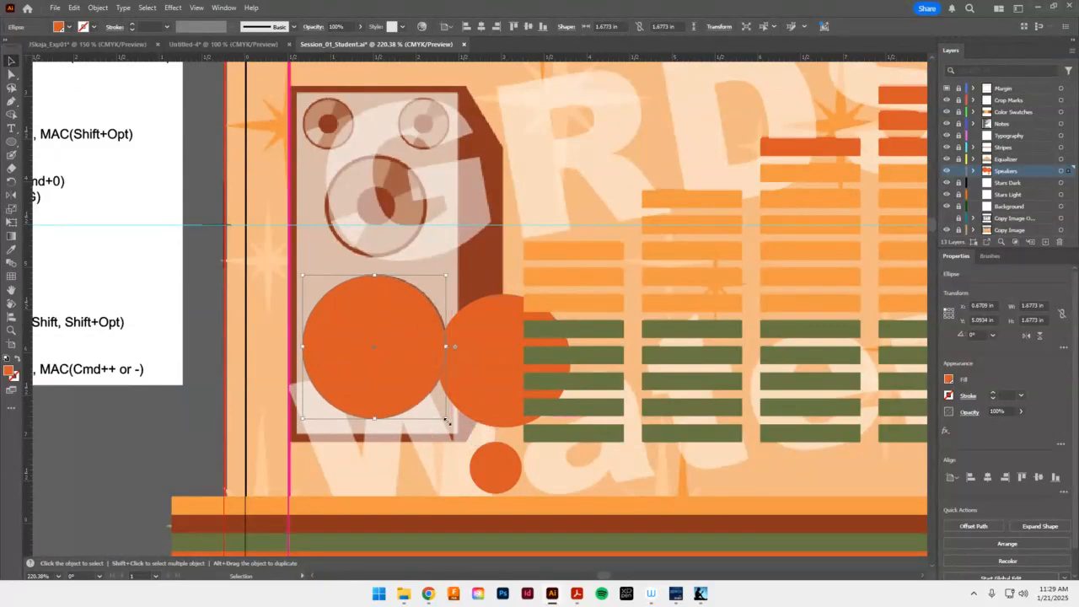
Move all three woofer circles to the left edge of the speaker, clear of the reference woofer's center
left_click_drag(480, 393, 220, 440)
left_click_drag(412, 349, 304, 240)
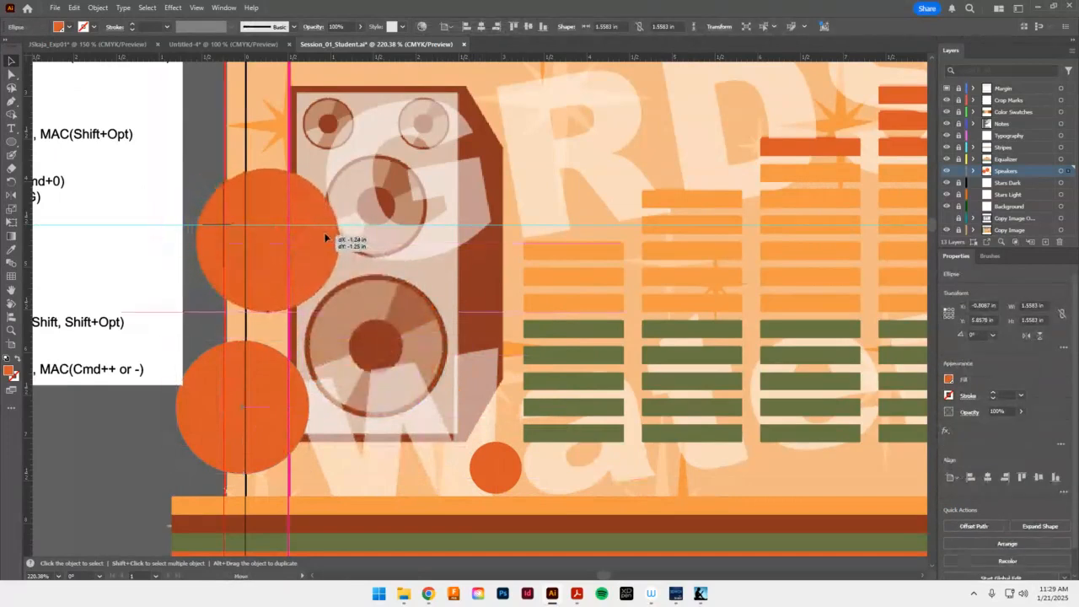
left_click_drag(286, 389, 329, 331)
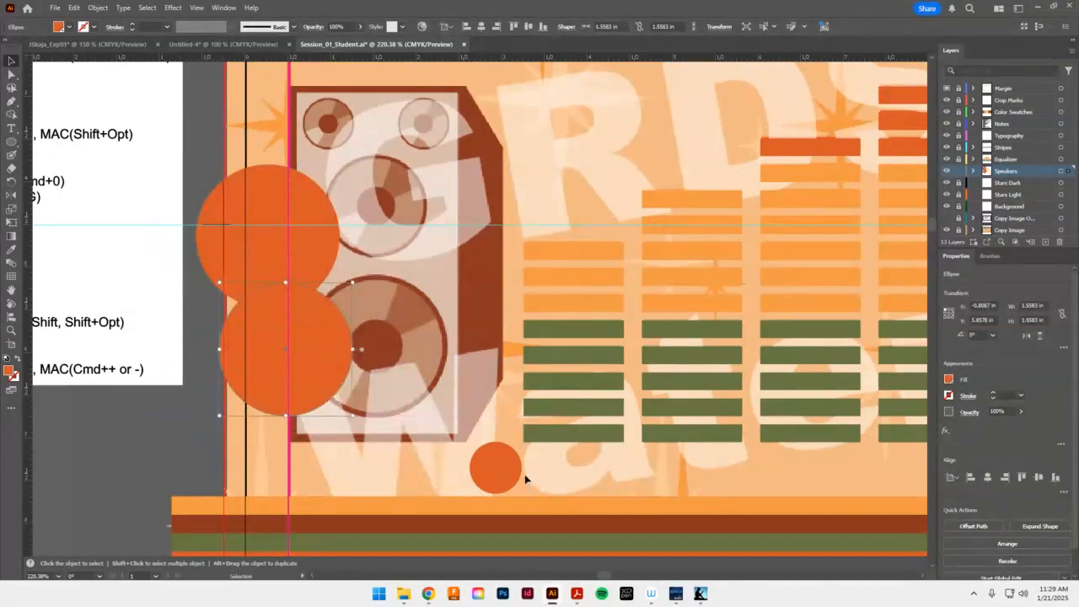
left_click_drag(510, 480, 329, 428)
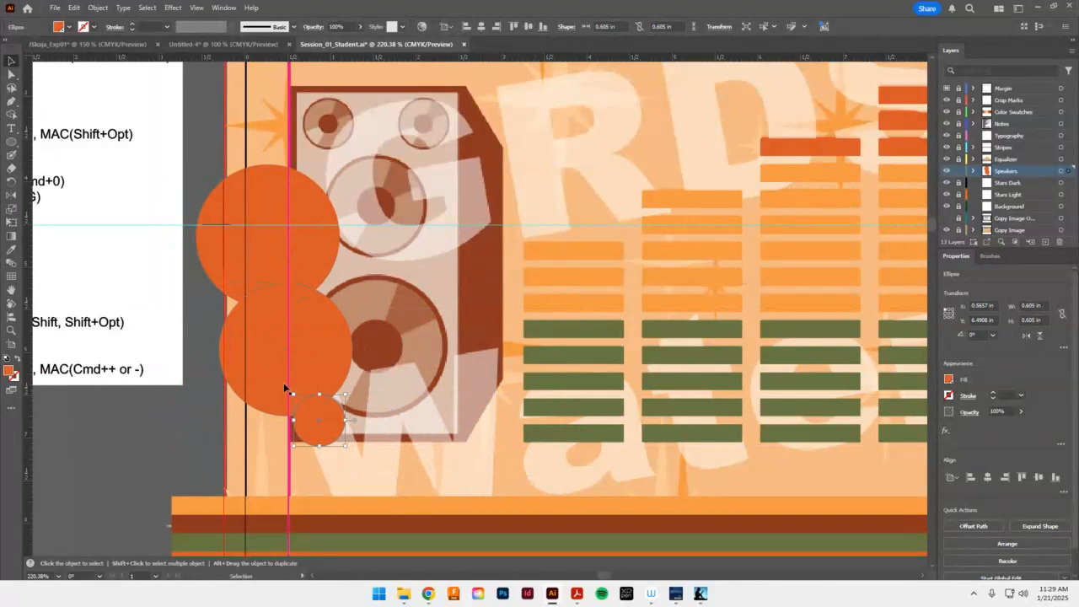
Select the three woofer circles and fill them with the dark brown sampled from the color swatches
left_click(407, 215)
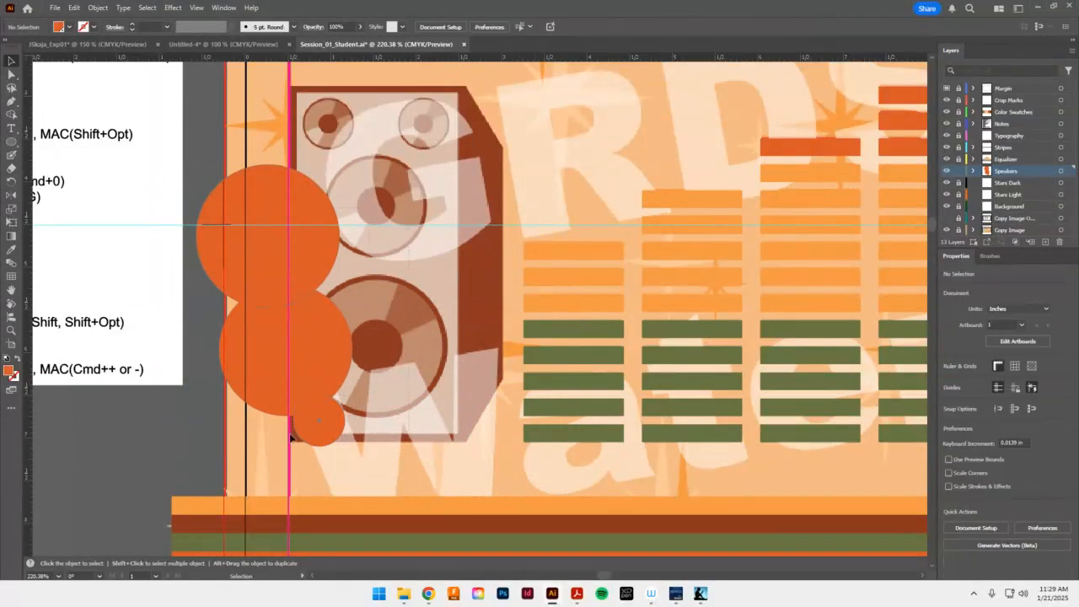
left_click(292, 435)
left_click_drag(433, 308, 587, 482)
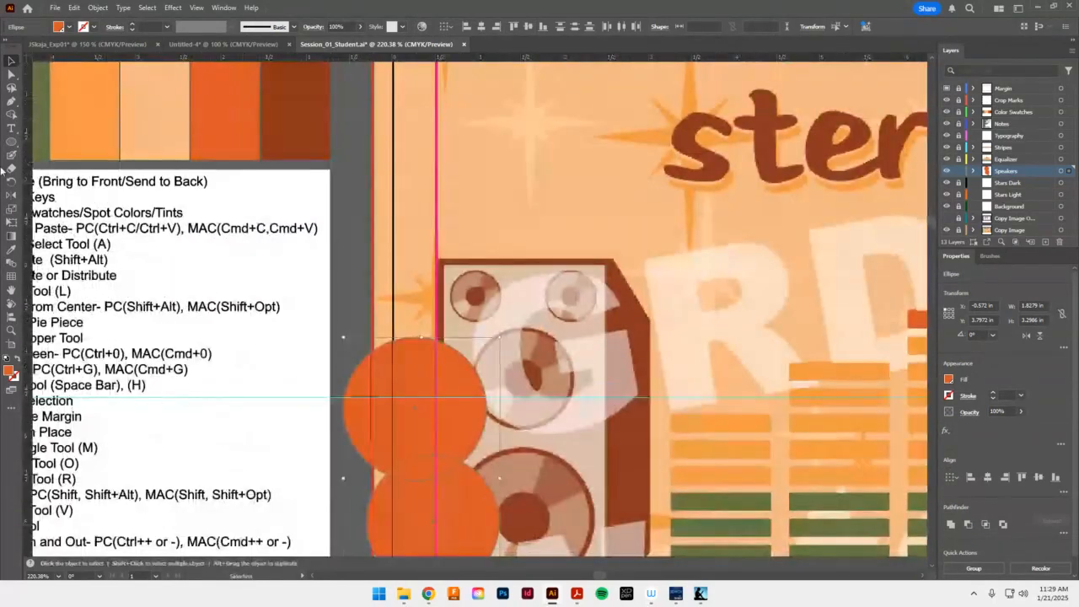
left_click(11, 250)
left_click(327, 145)
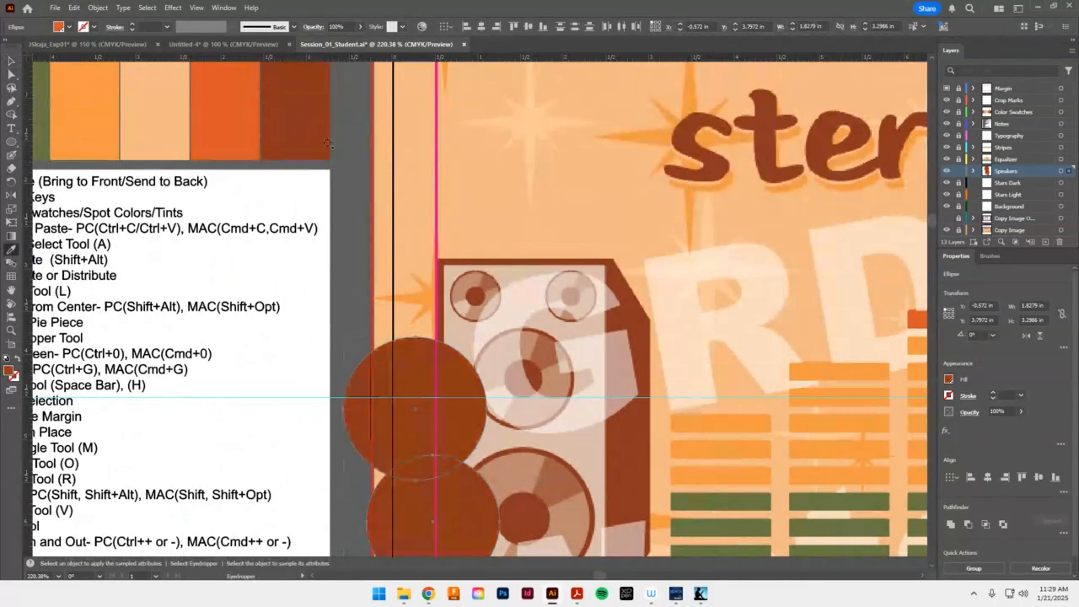
left_click_drag(604, 438, 497, 248)
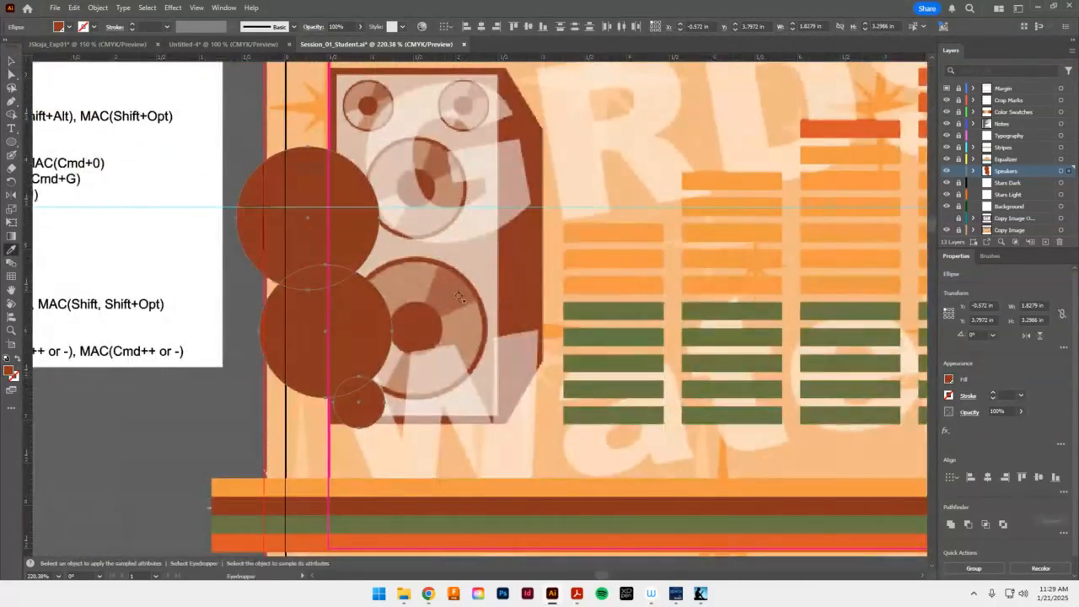
key("v")
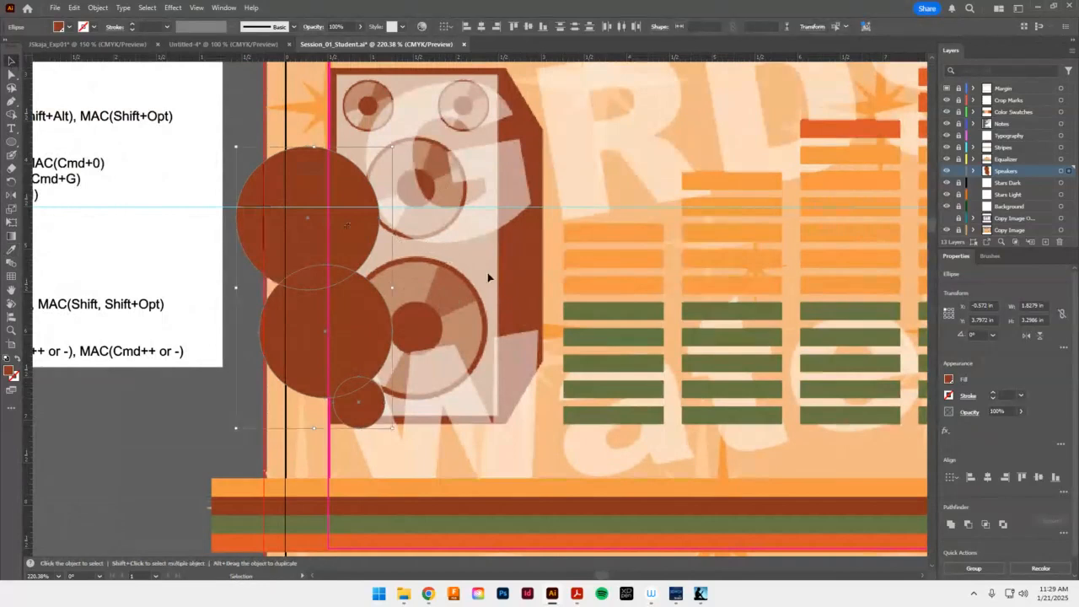
left_click(392, 312)
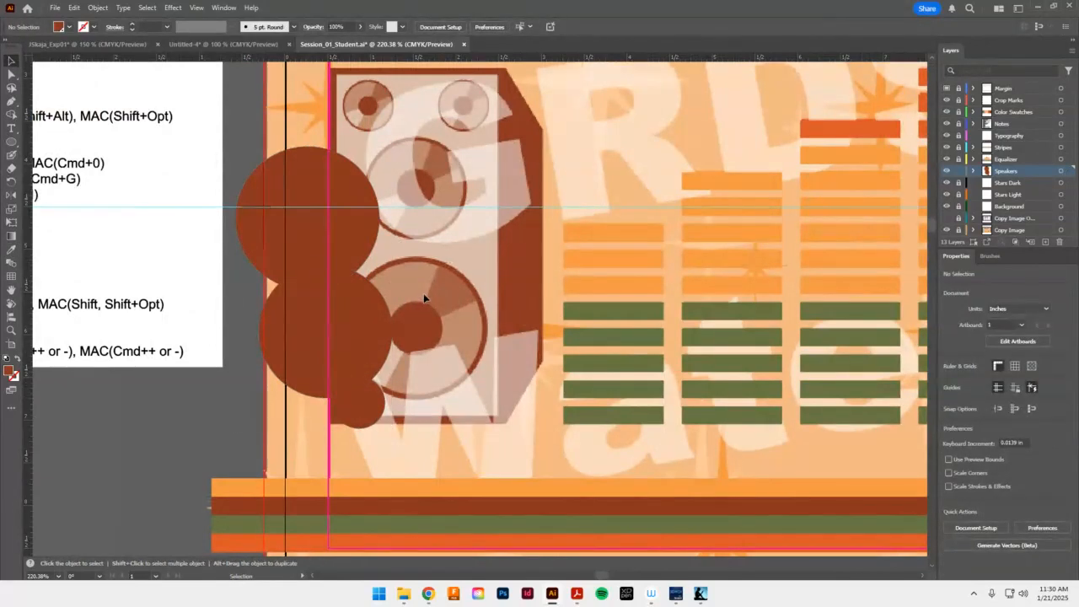
Set the medium woofer circle's fill to a 50% tint of the brown and move it slightly up, clear of the small circle
left_click(359, 325)
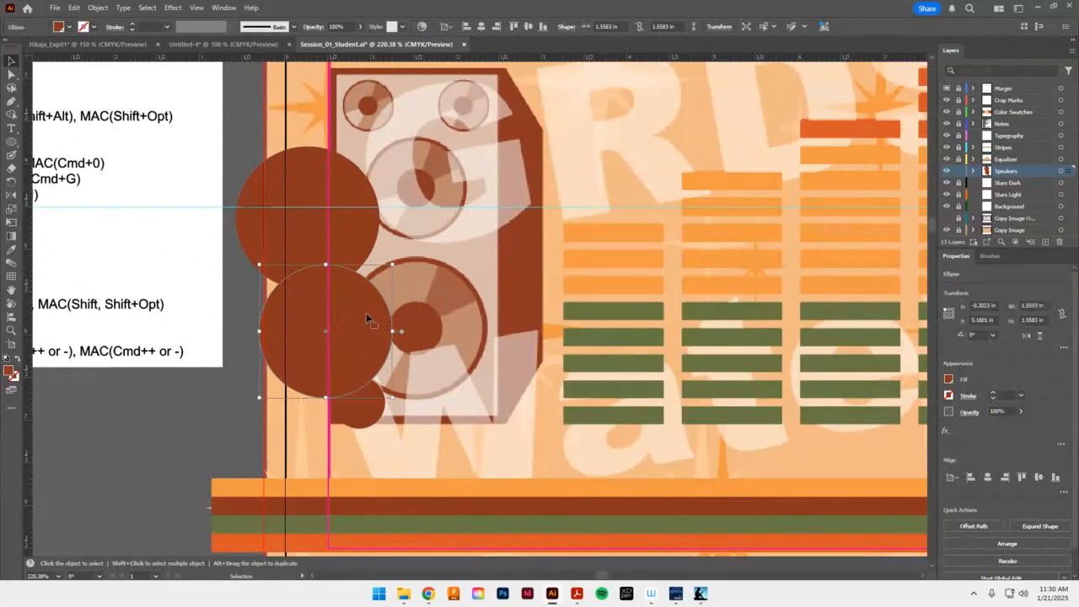
left_click(949, 380)
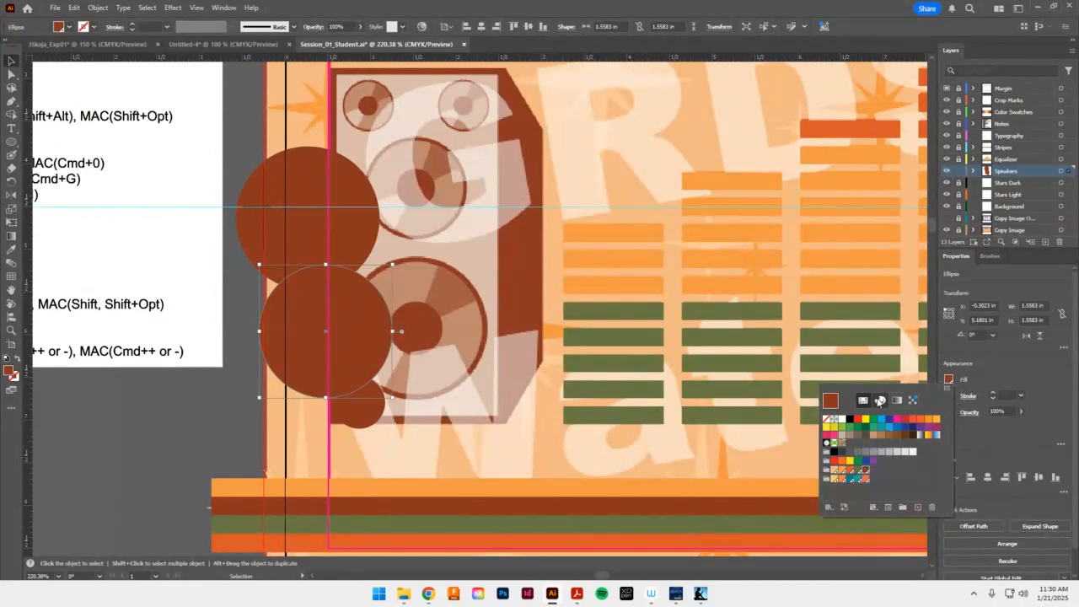
left_click(880, 401)
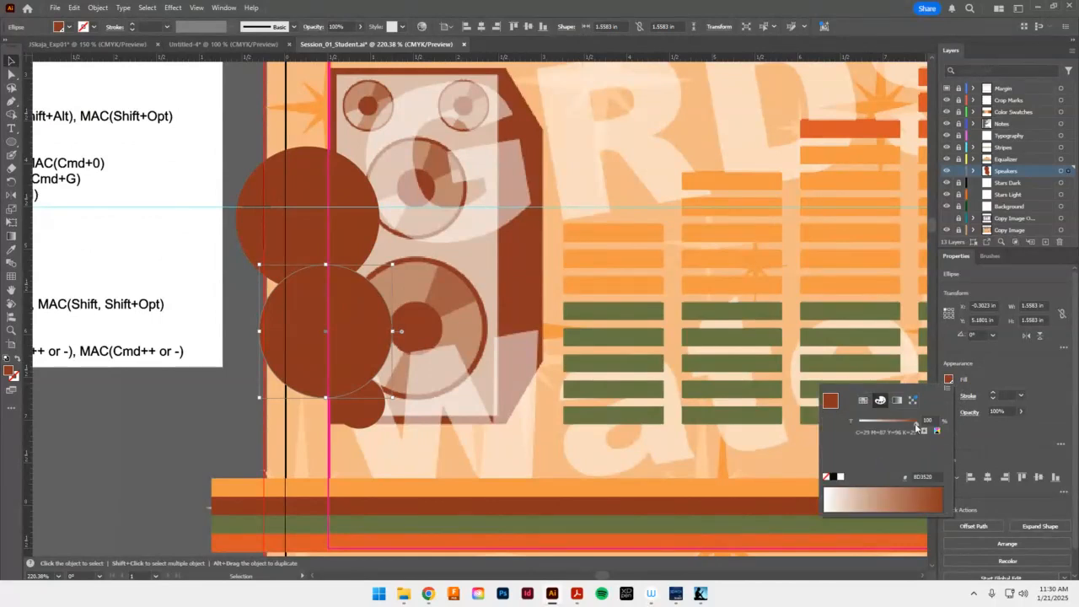
left_click_drag(916, 426, 887, 426)
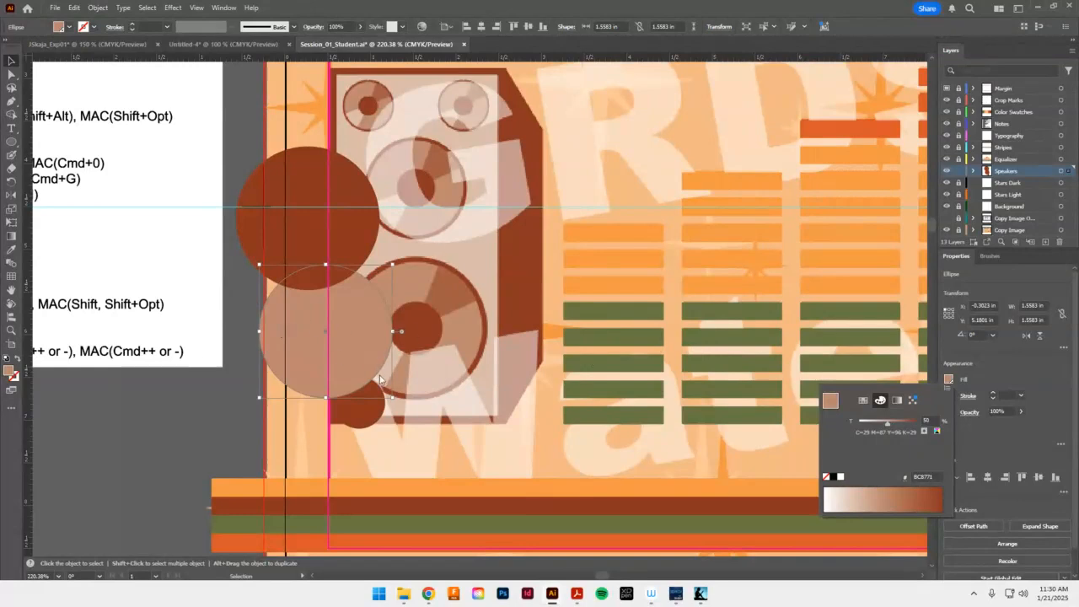
key("Escape")
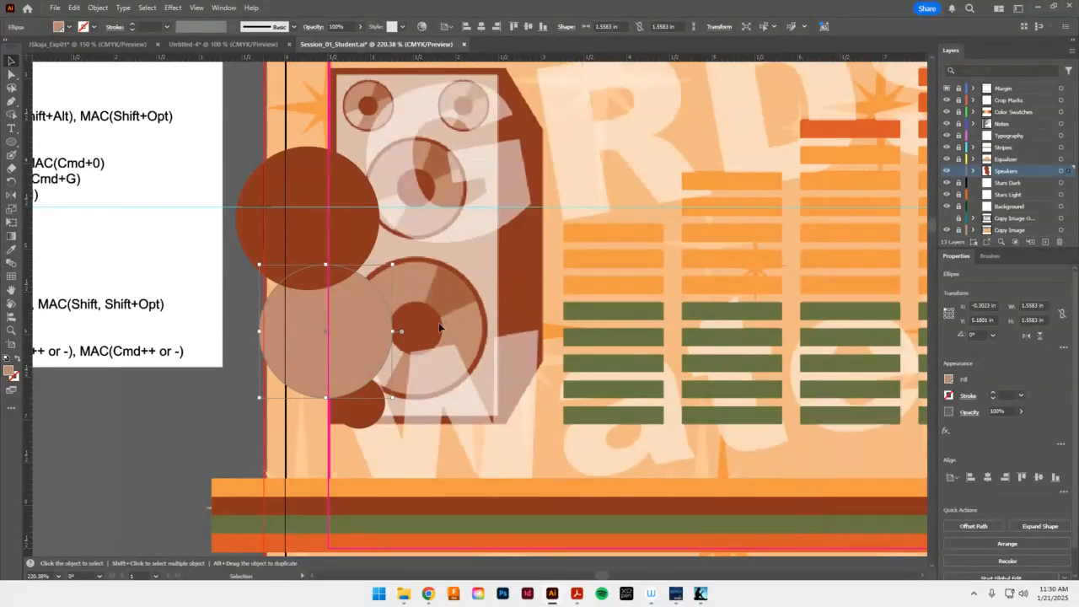
left_click_drag(343, 336, 350, 309)
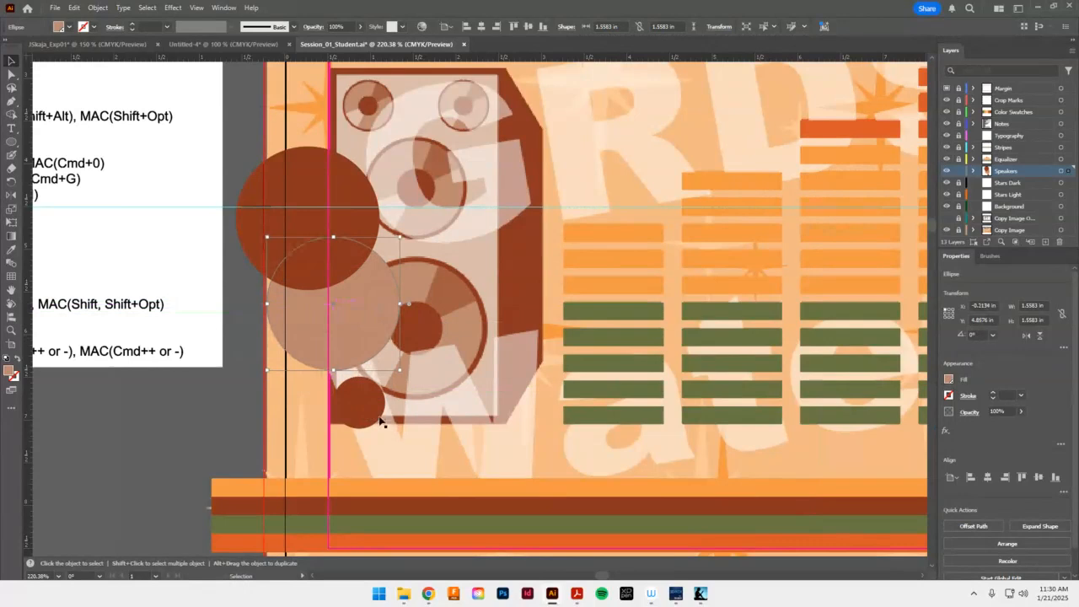
Move the three woofer circles right onto the speaker in an overlapping vertical stack, and hide the Copy Image layer
left_click_drag(365, 398, 368, 363)
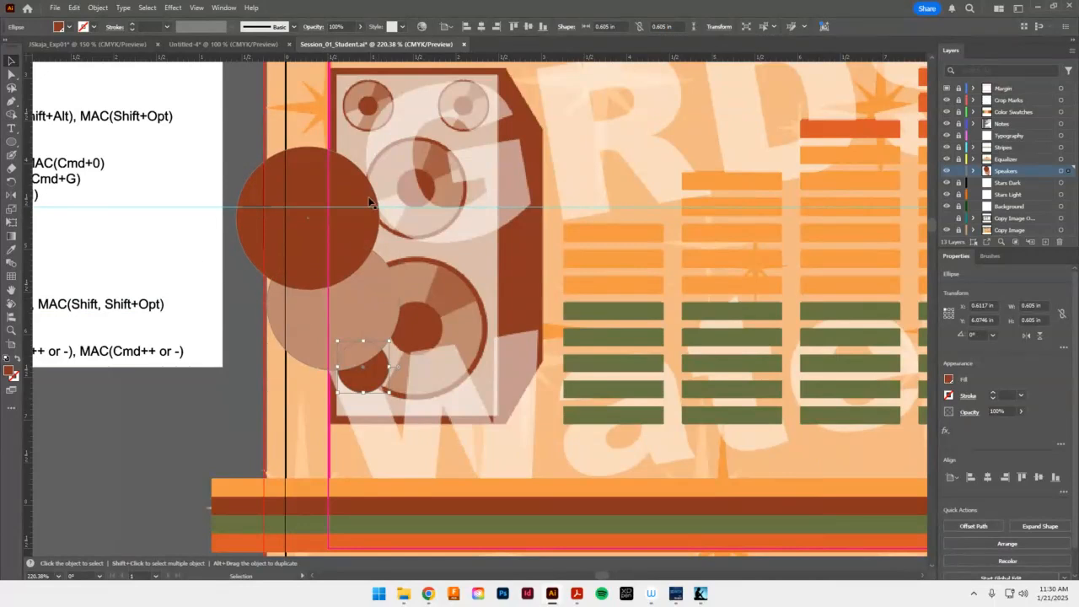
left_click_drag(370, 205, 516, 223)
left_click_drag(345, 309, 484, 312)
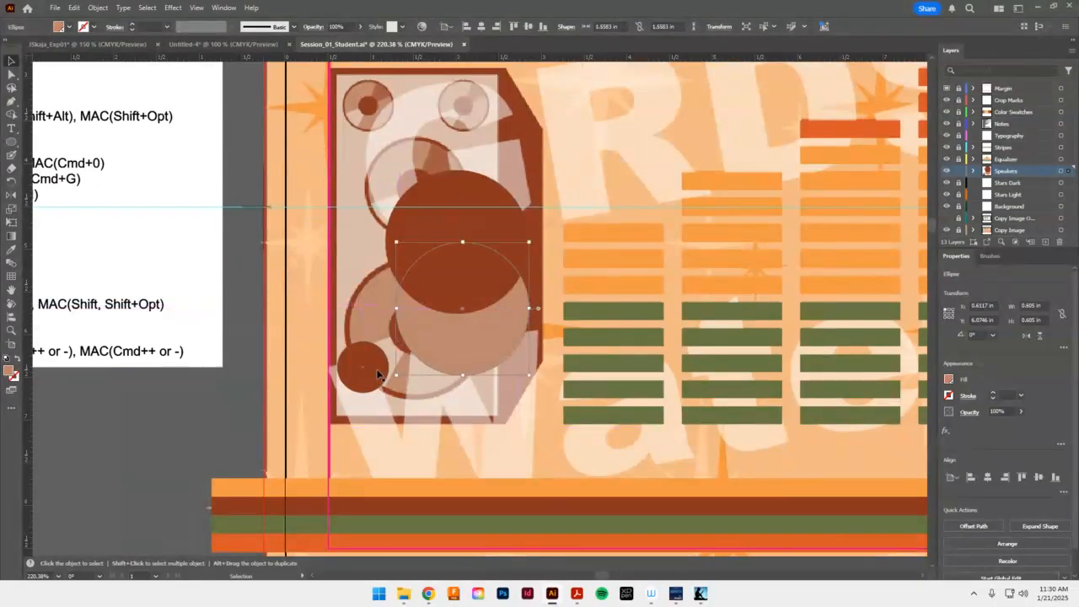
left_click_drag(364, 369, 470, 377)
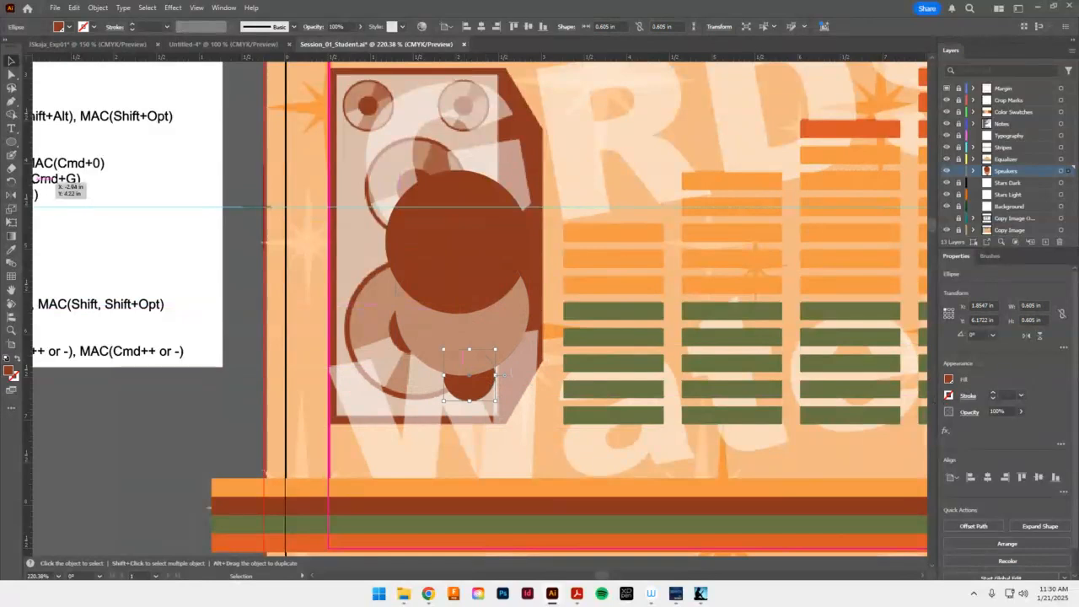
left_click(945, 230)
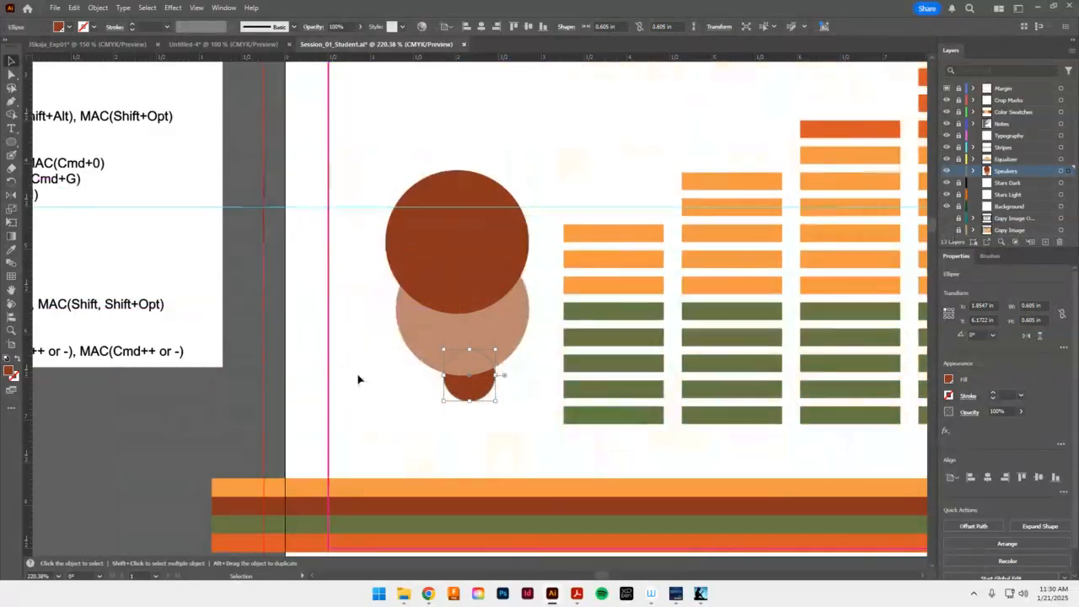
Send the largest dark brown woofer circle to the back of the stacking order
left_click(478, 294)
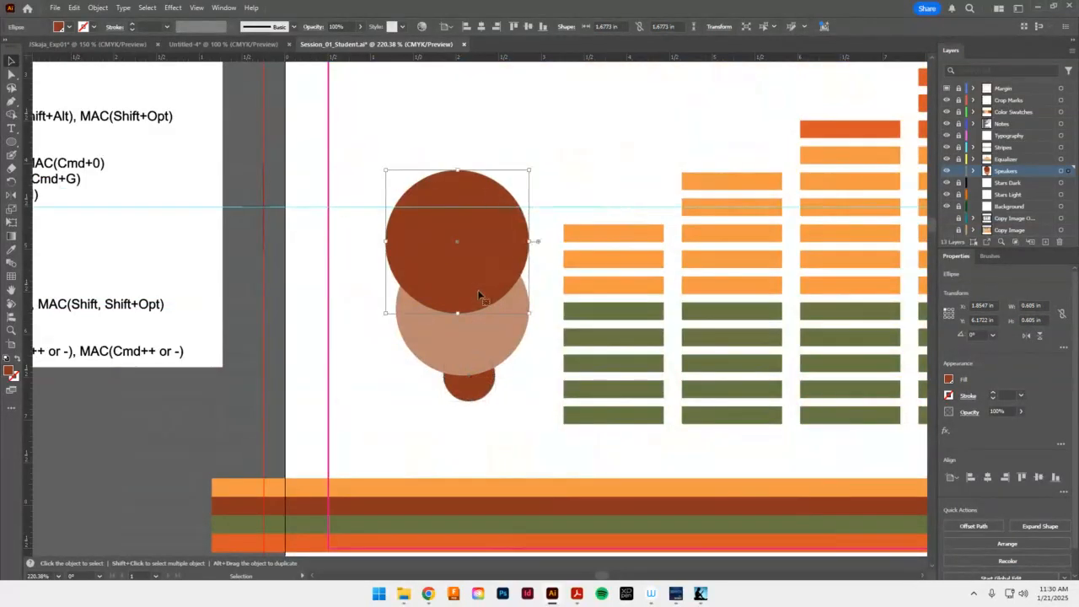
left_click(492, 363)
left_click(488, 398)
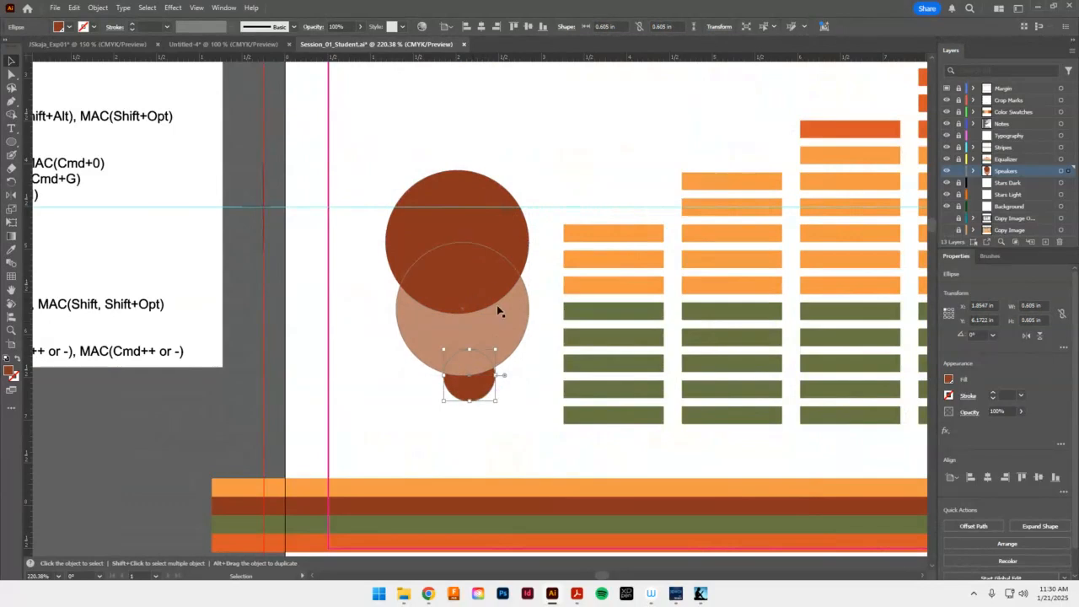
left_click(488, 218)
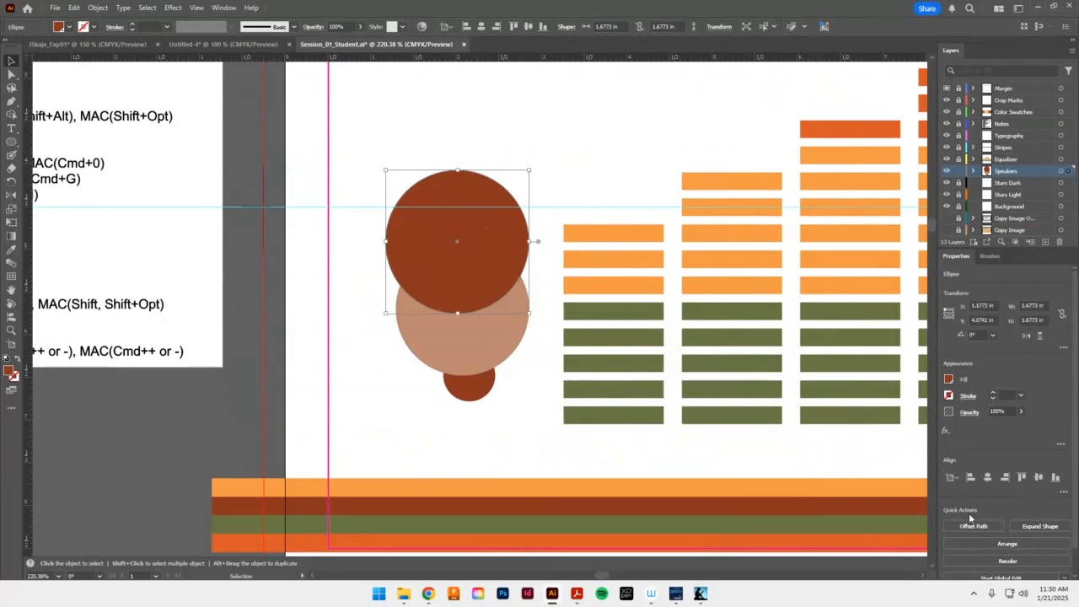
scroll(1070, 472, "down", 1)
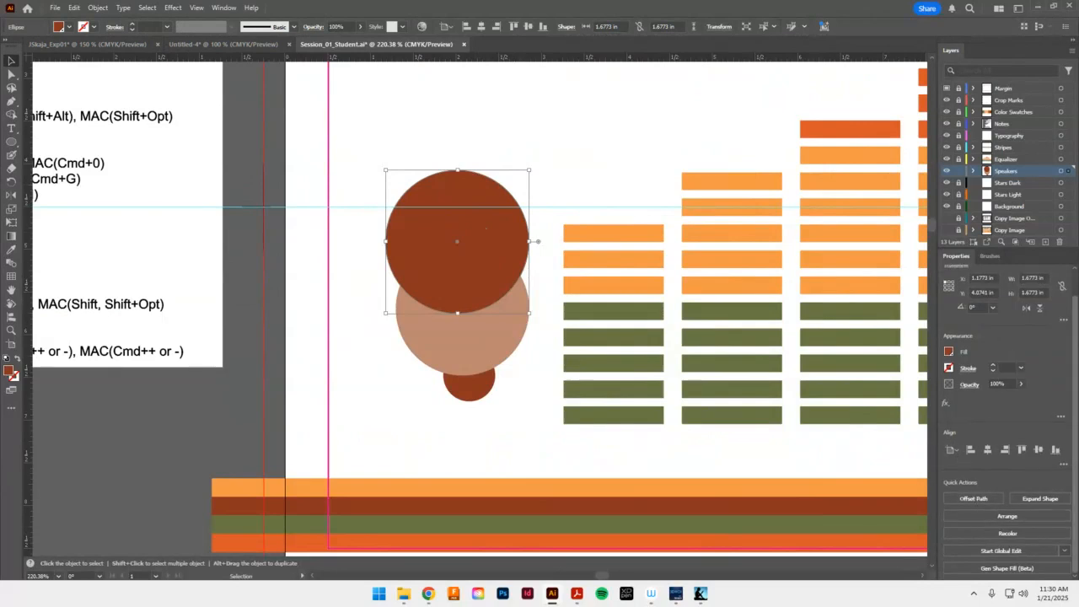
left_click(1011, 517)
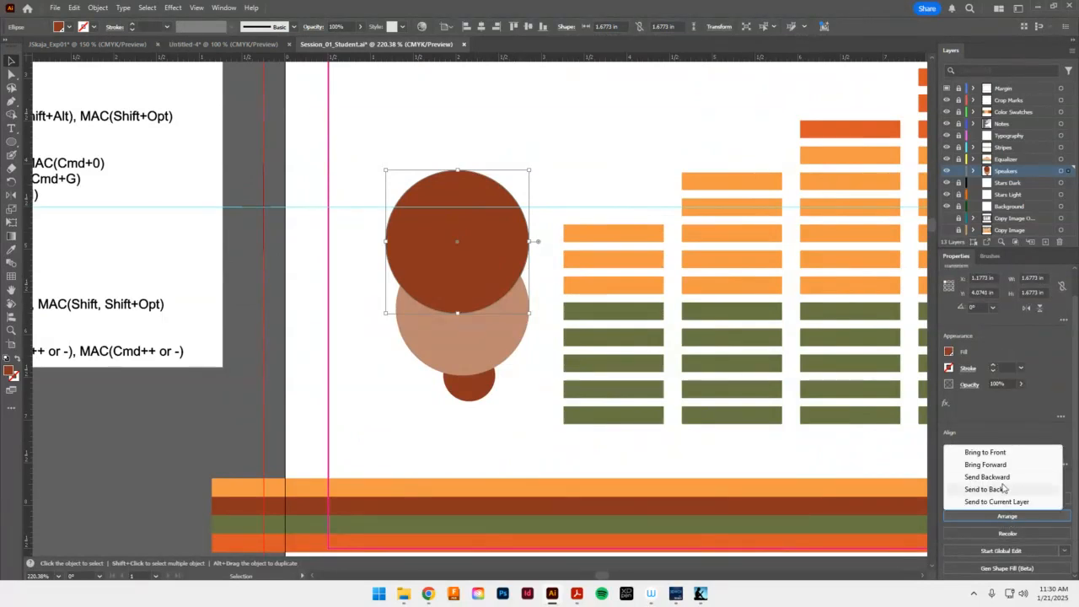
left_click(986, 489)
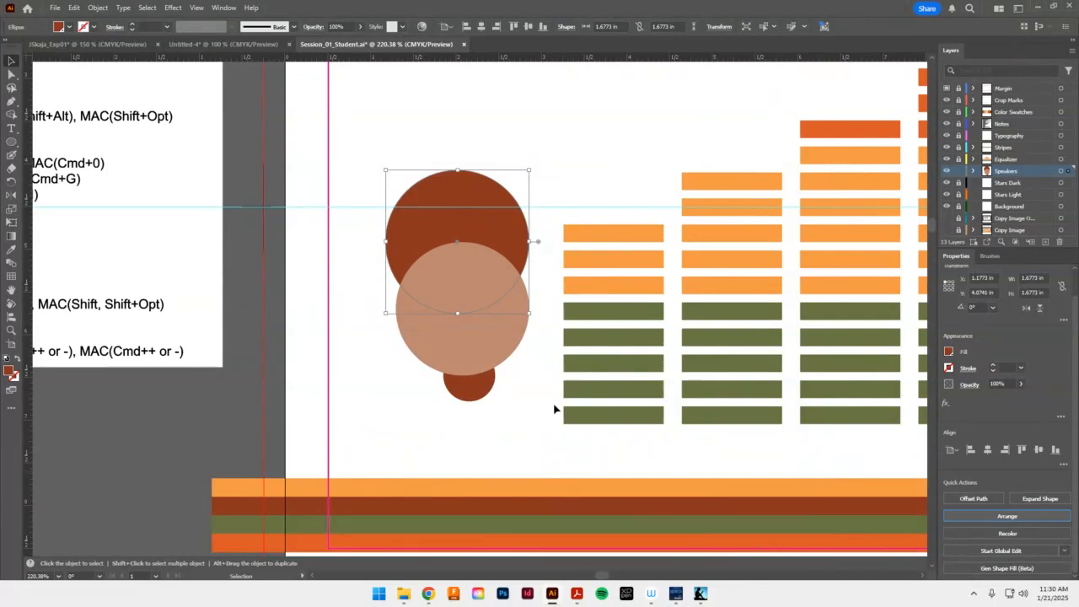
Bring the small dark brown woofer circle to the front, and clear the selection
left_click(466, 393)
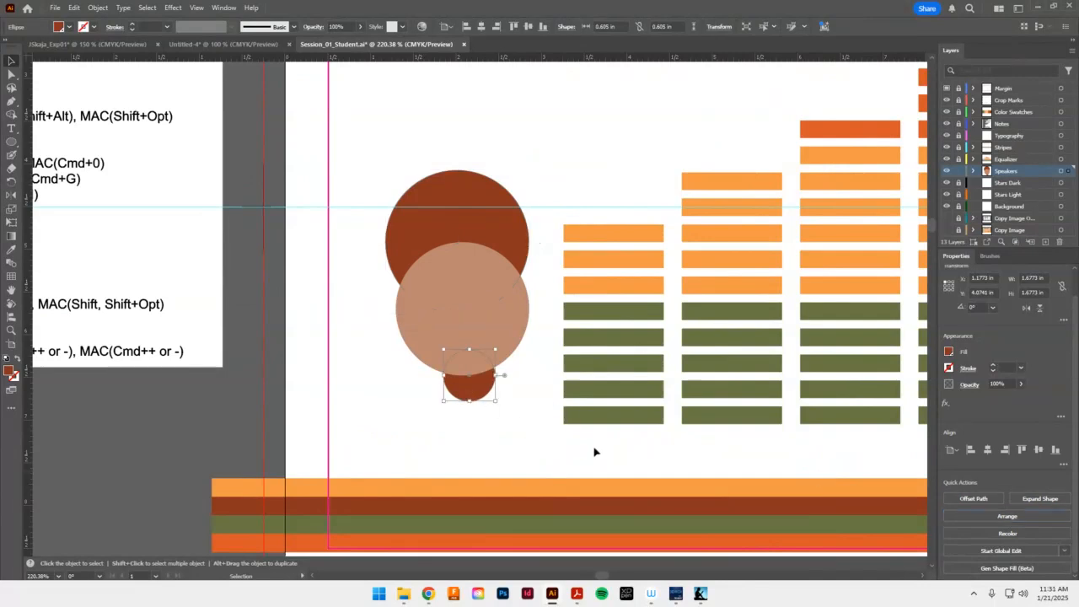
left_click(1028, 514)
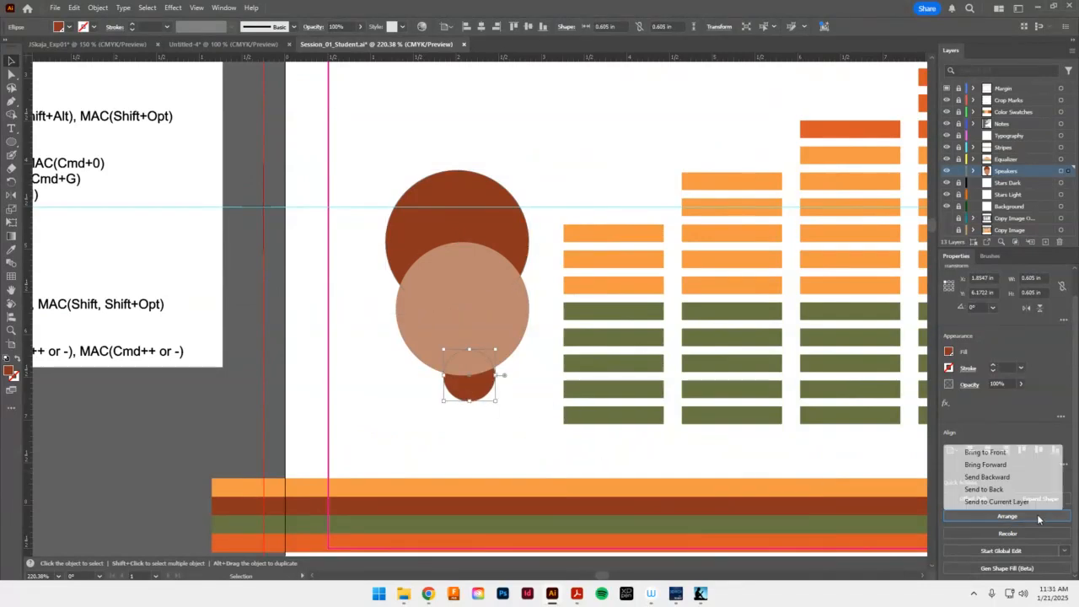
left_click(996, 455)
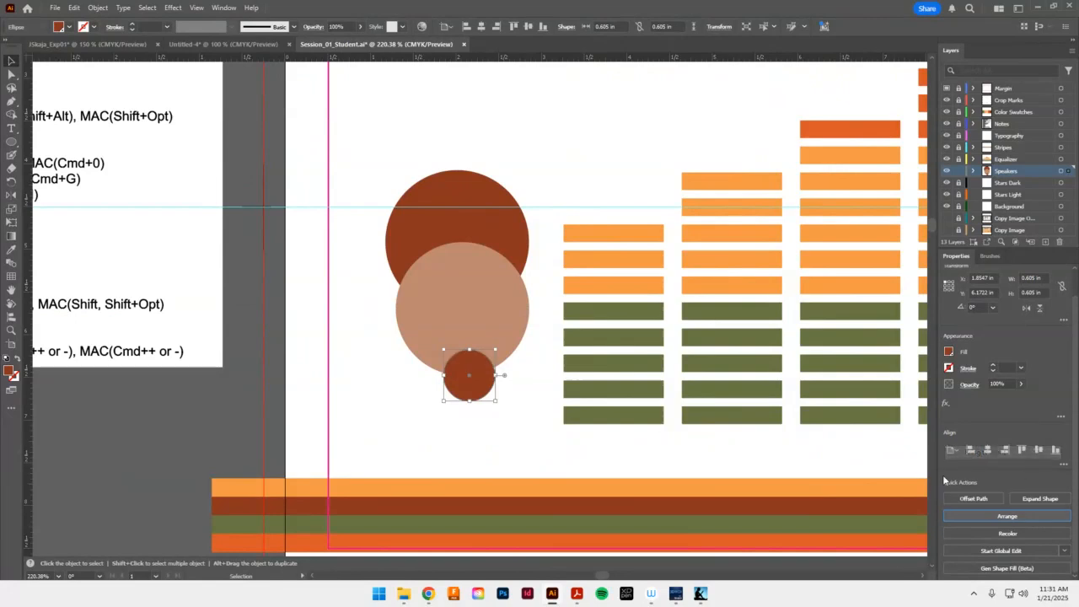
left_click(519, 176)
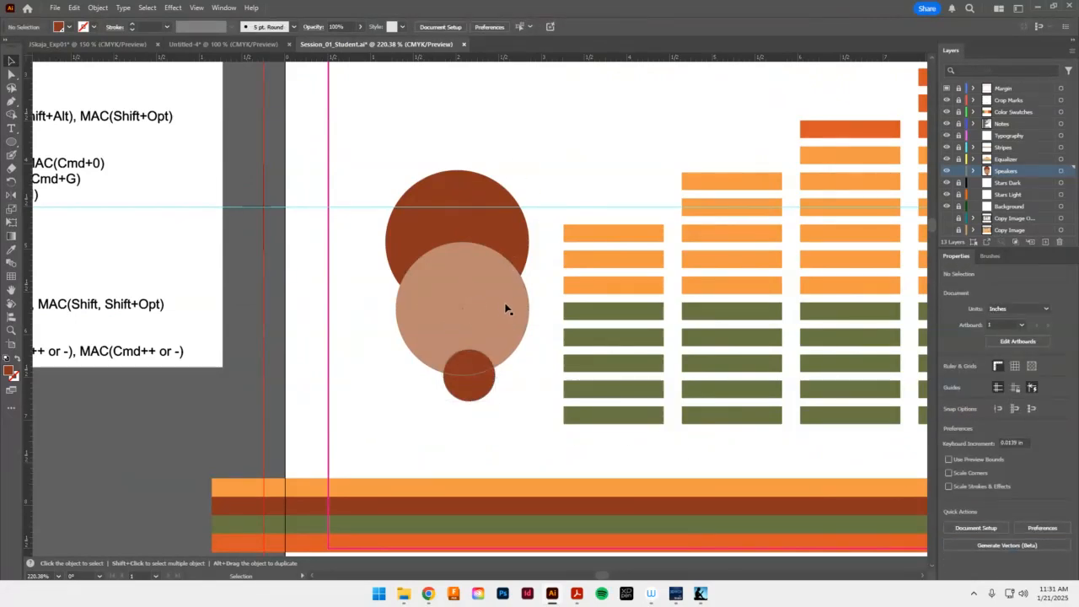
Duplicate the tinted medium circle, placing two copies to the left of the woofer circles and deleting the extra one
left_click_drag(509, 304, 515, 344)
key("a")
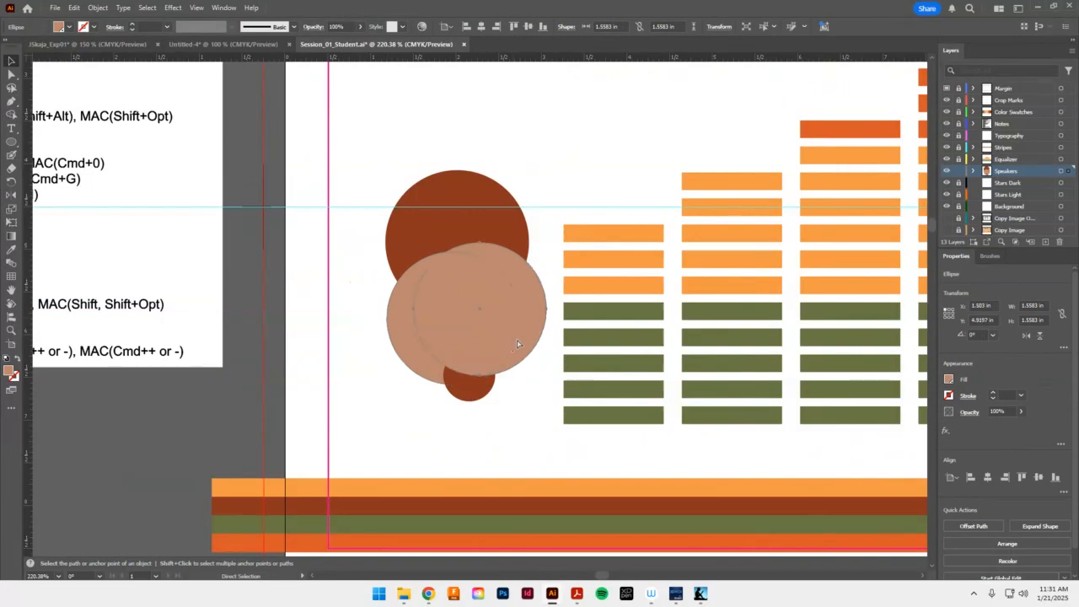
key("v")
key("a")
key("v")
left_click_drag(505, 274, 323, 345)
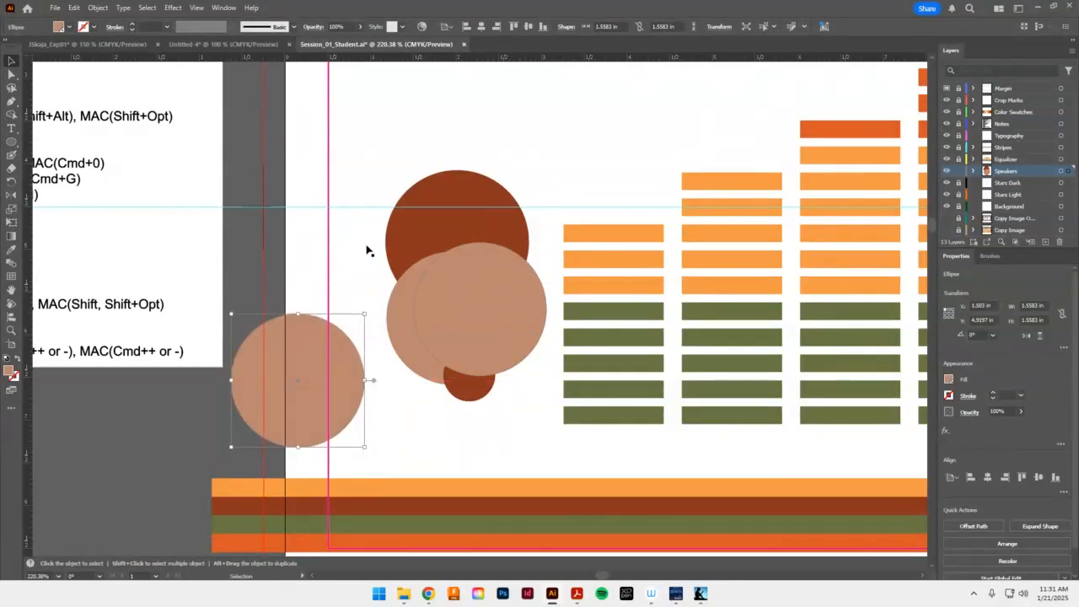
left_click_drag(494, 304, 309, 237)
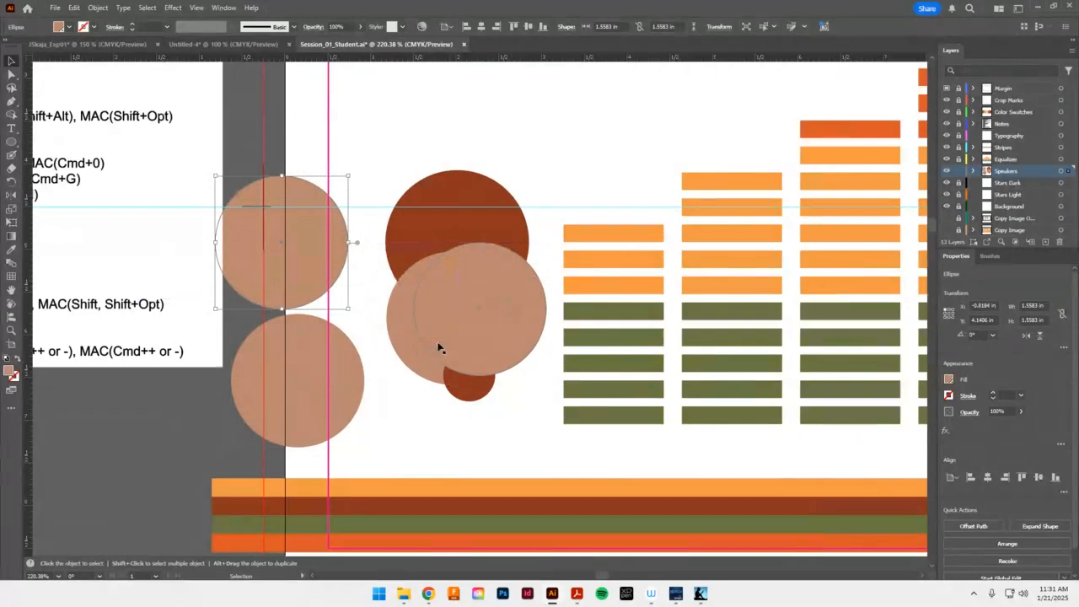
key("Delete")
left_click_drag(491, 270, 283, 199)
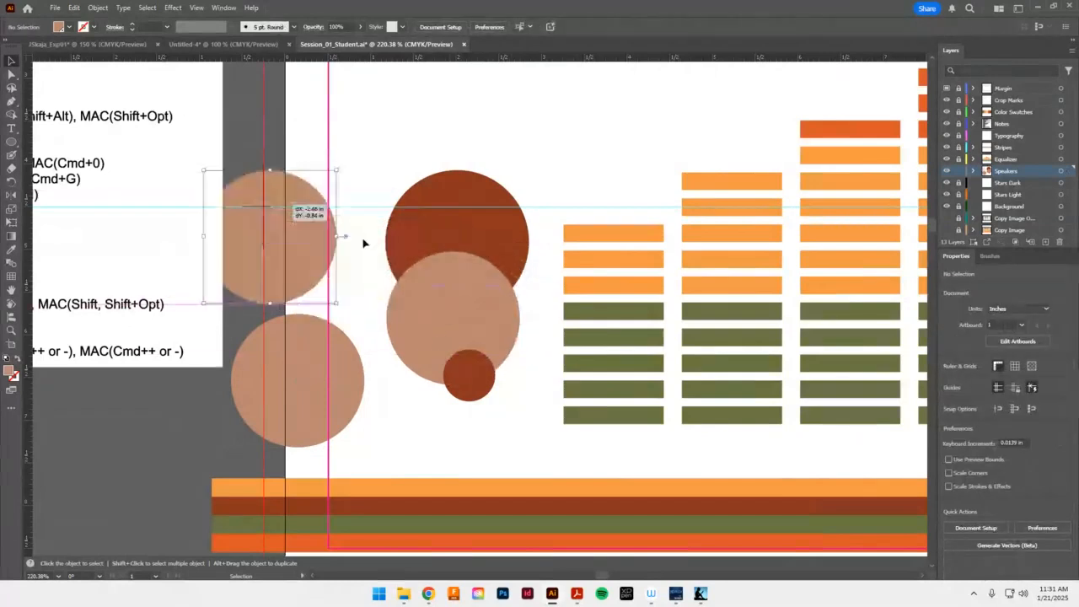
Reposition the two tinted copies one above the other, left of the woofer circles
left_click_drag(344, 362, 355, 357)
left_click_drag(320, 250, 338, 250)
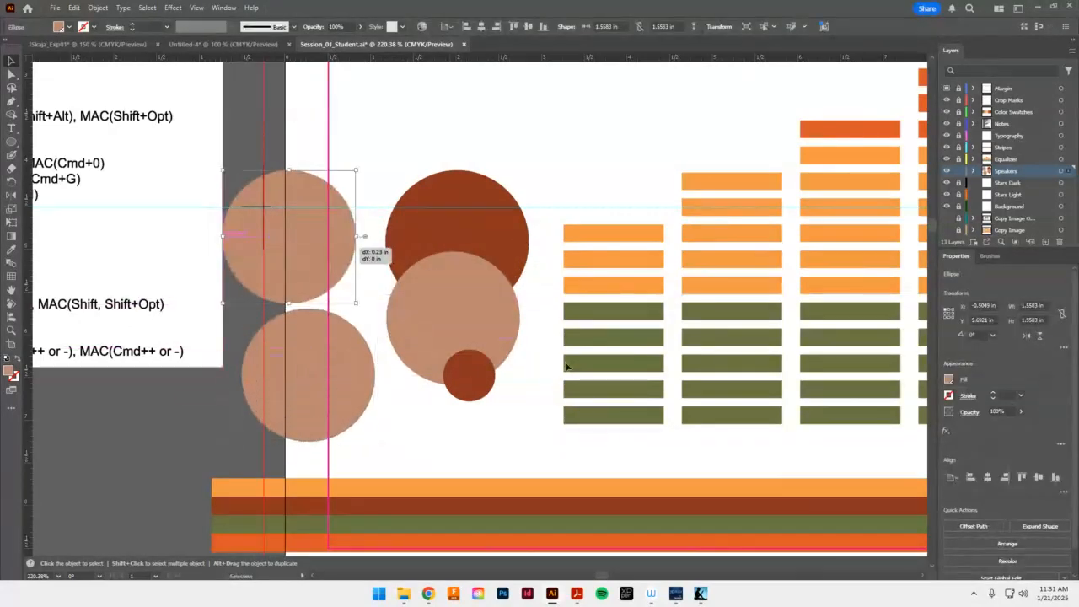
left_click_drag(537, 161, 477, 424)
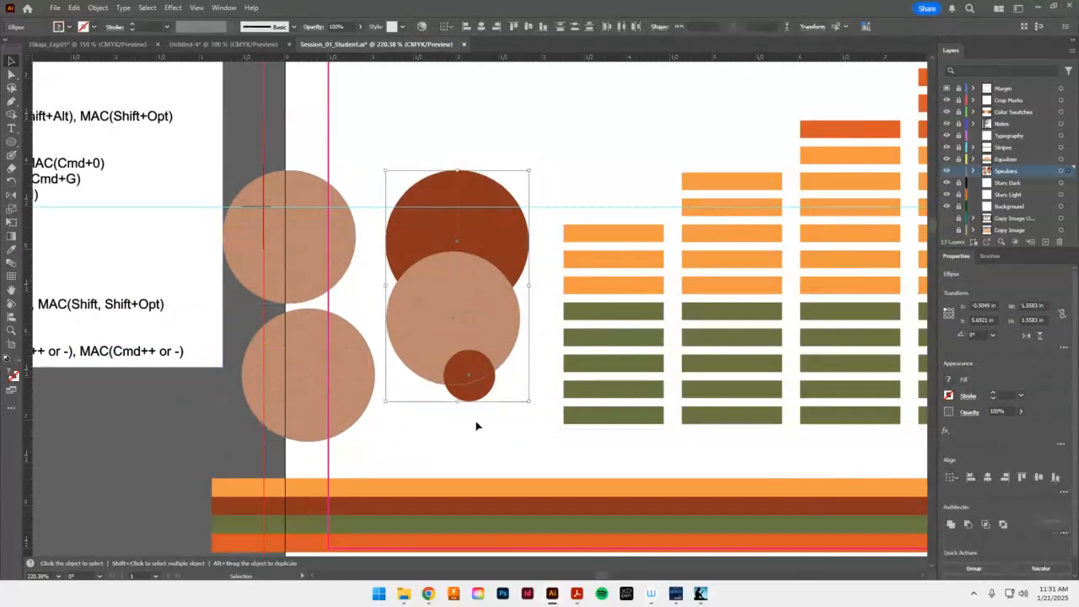
left_click_drag(345, 363, 304, 361)
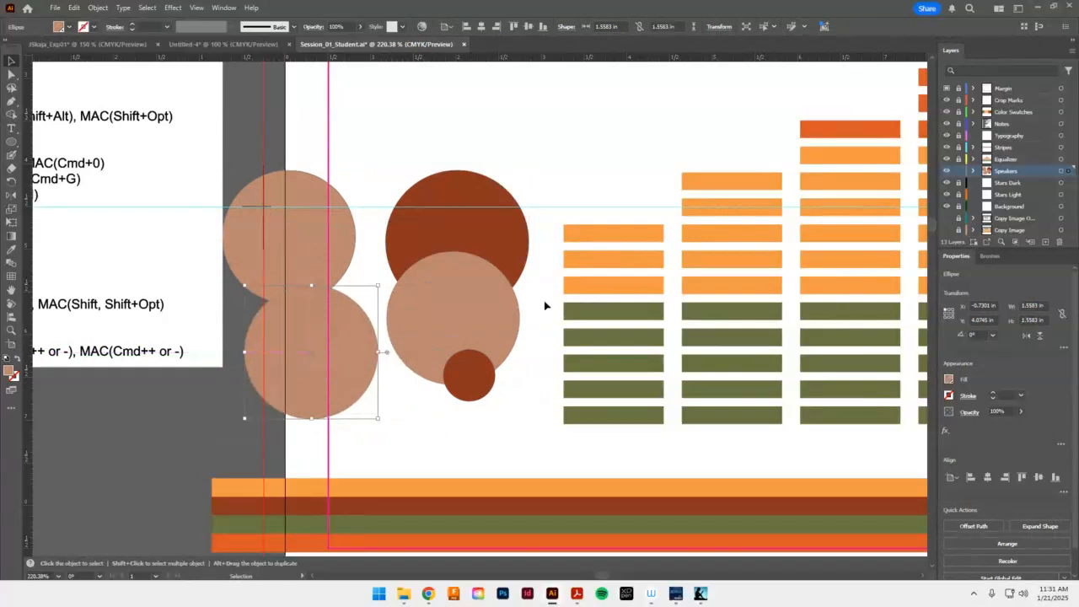
Align the three woofer circles on their horizontal and vertical centers, and briefly compare them with the Copy Image reference
left_click_drag(553, 249, 469, 409)
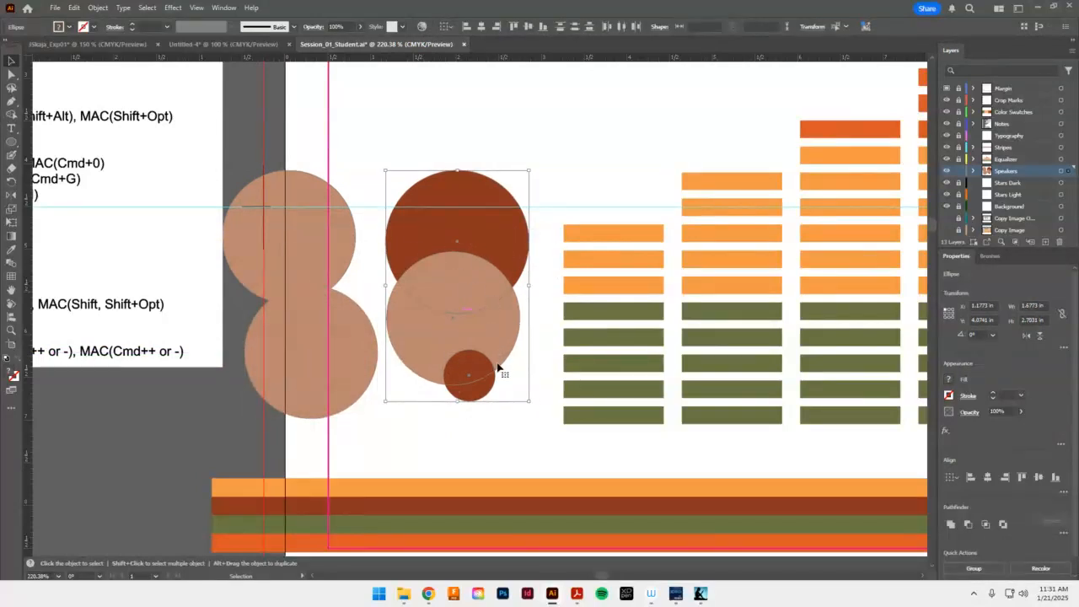
left_click(989, 478)
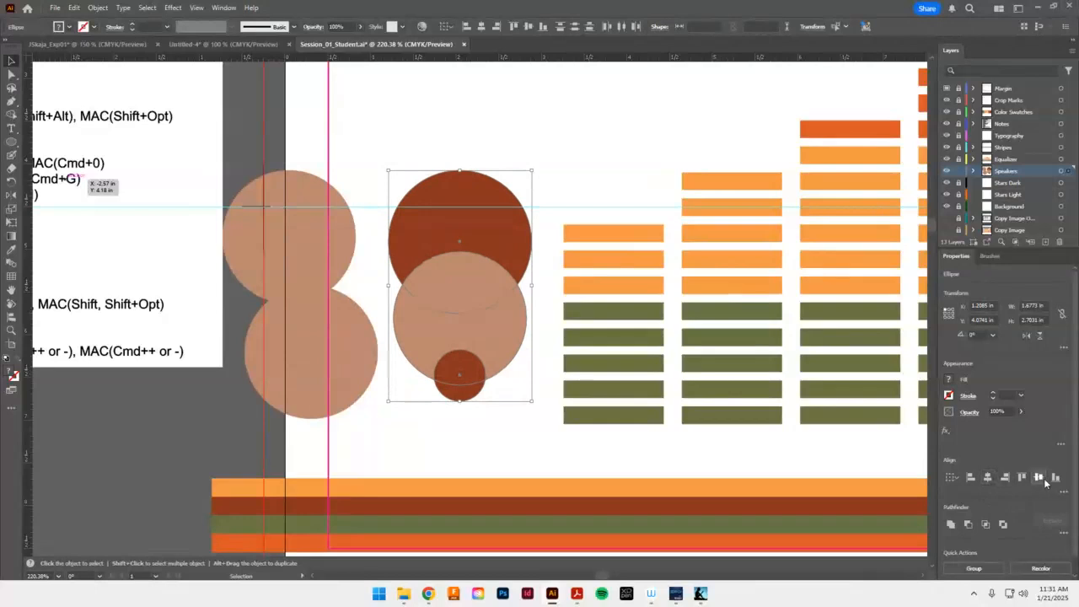
left_click(1039, 478)
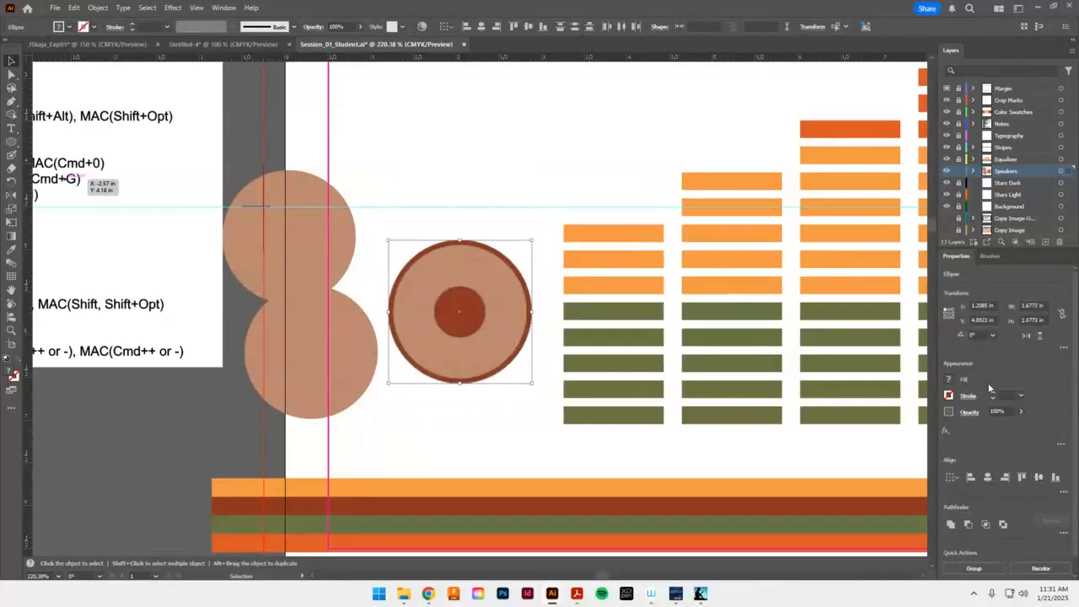
left_click(947, 229)
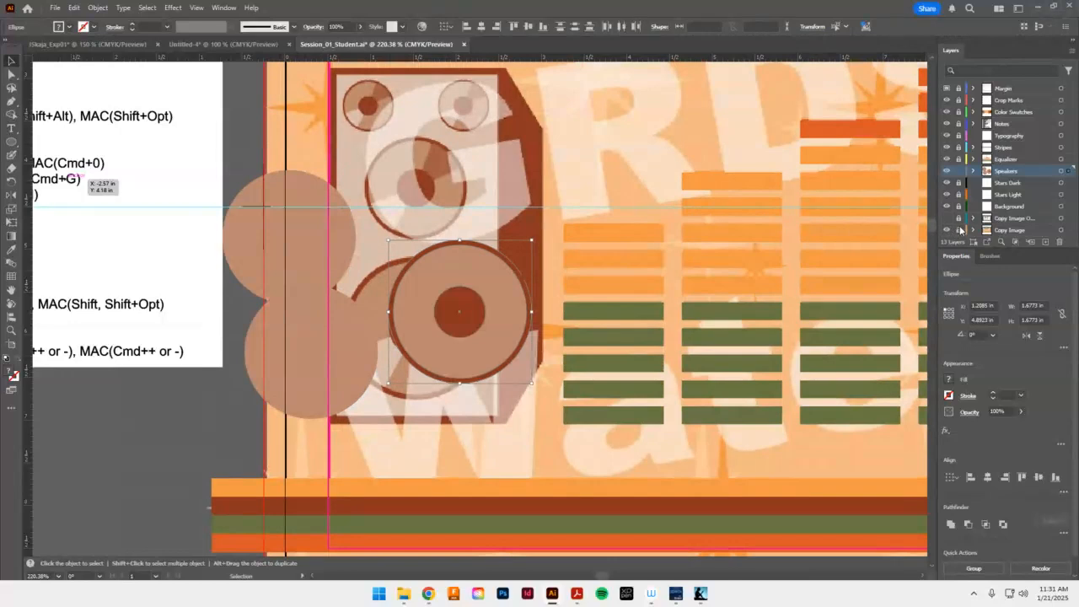
left_click(947, 230)
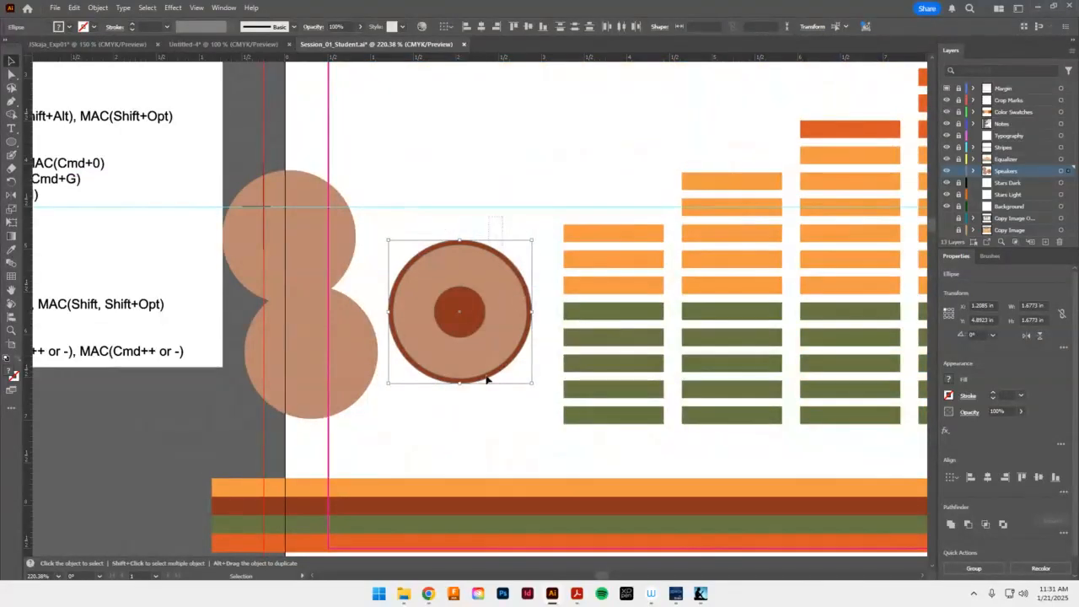
Move the concentric woofer up and right, and separate the two tinted copies vertically along the artboard's left edge
left_click_drag(489, 343, 517, 180)
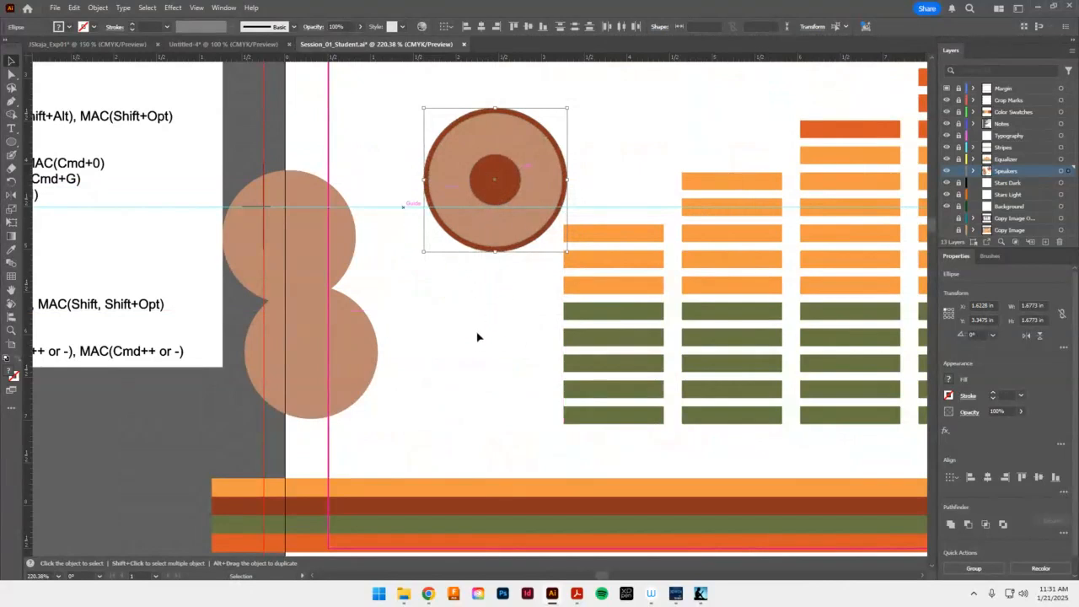
left_click_drag(352, 349, 511, 342)
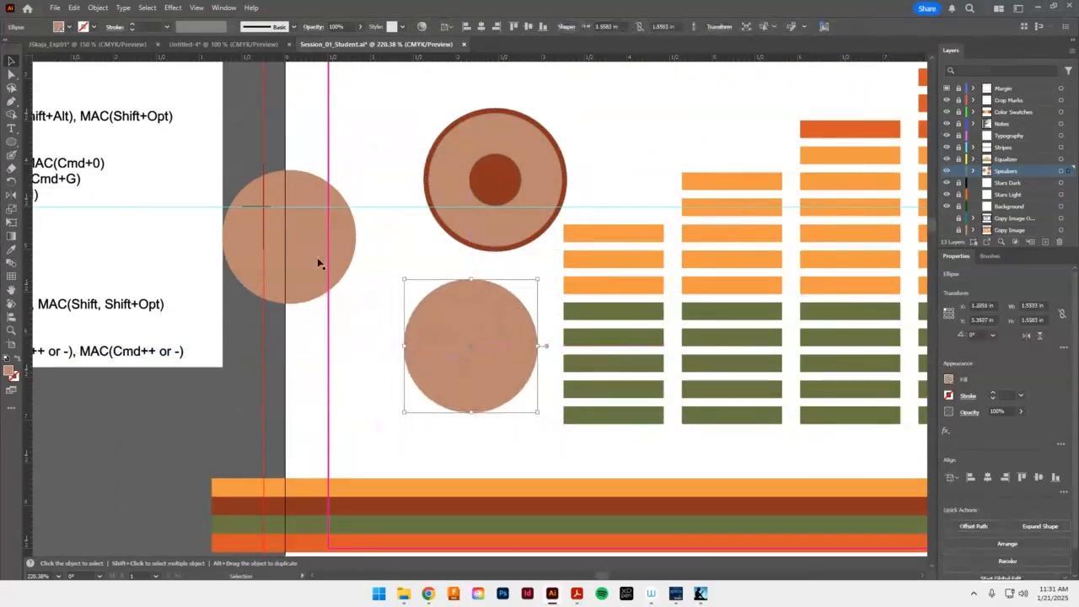
left_click_drag(318, 263, 291, 394)
left_click_drag(481, 363, 349, 245)
left_click_drag(320, 349, 354, 344)
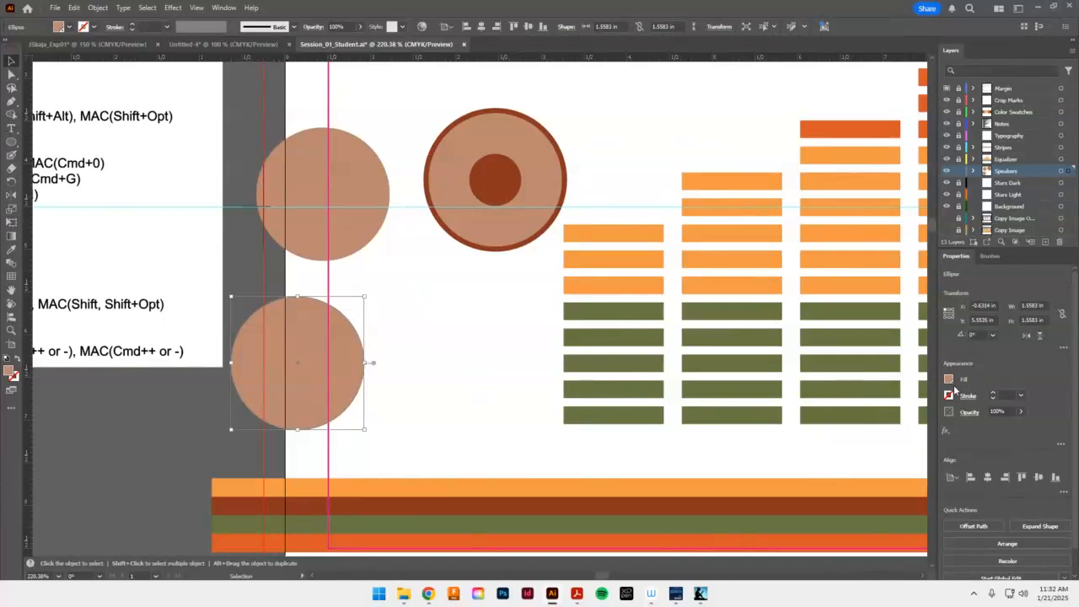
Show the Copy Image layer, and set the upper tinted copy's fill to a 75% tint of the brown
left_click(947, 229)
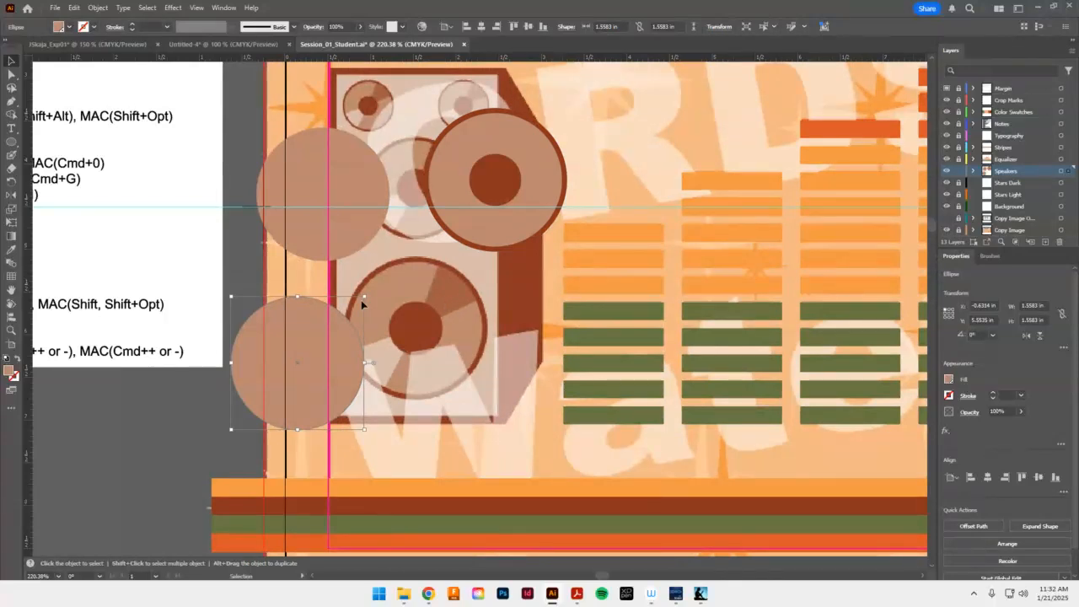
left_click(355, 229)
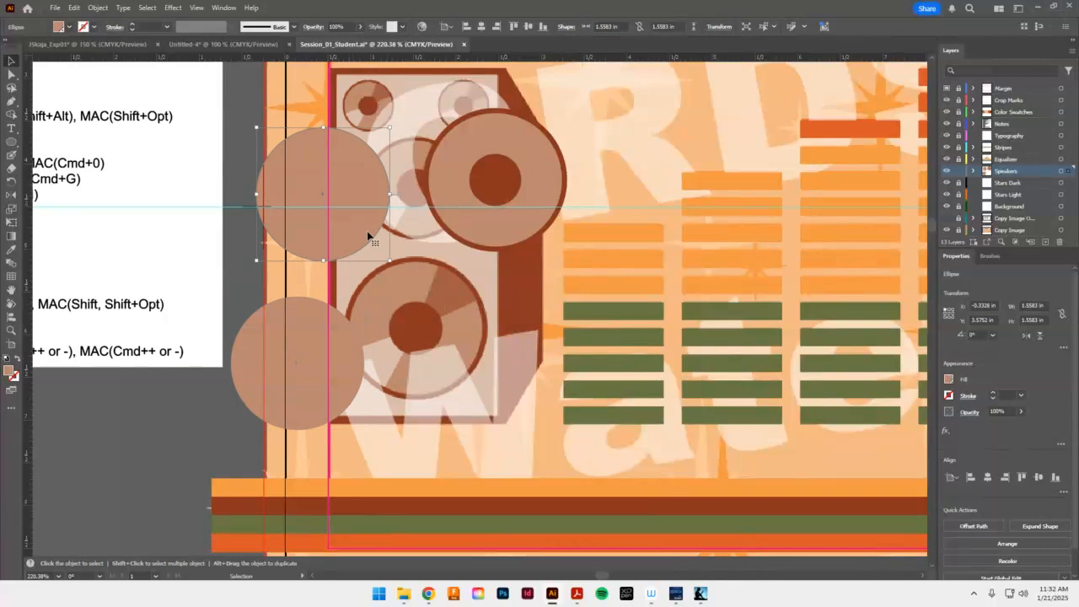
left_click(948, 380)
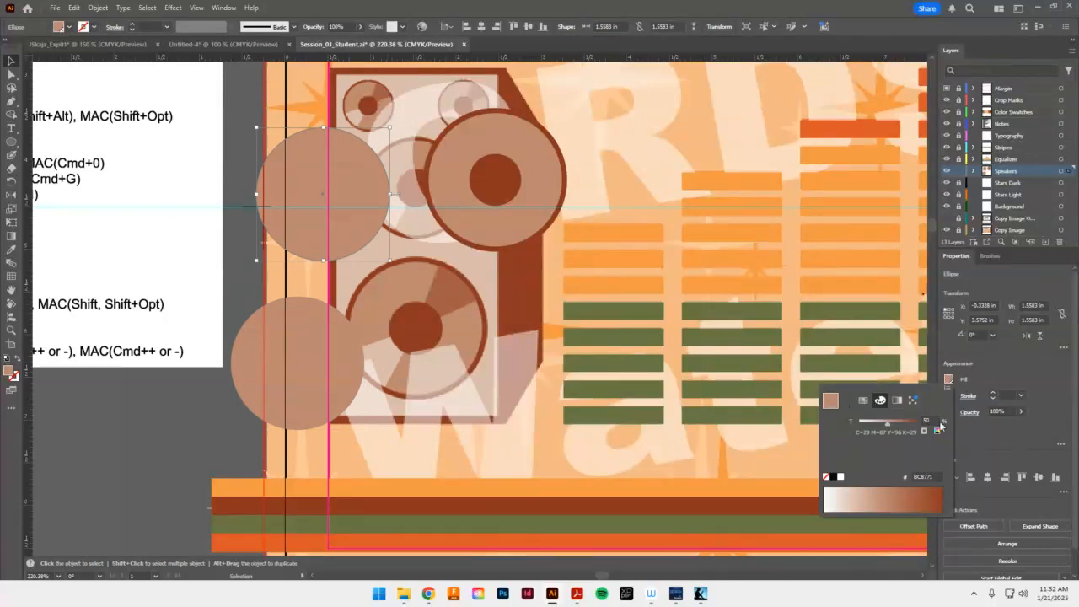
left_click_drag(933, 420, 913, 420)
type("75")
key("Return")
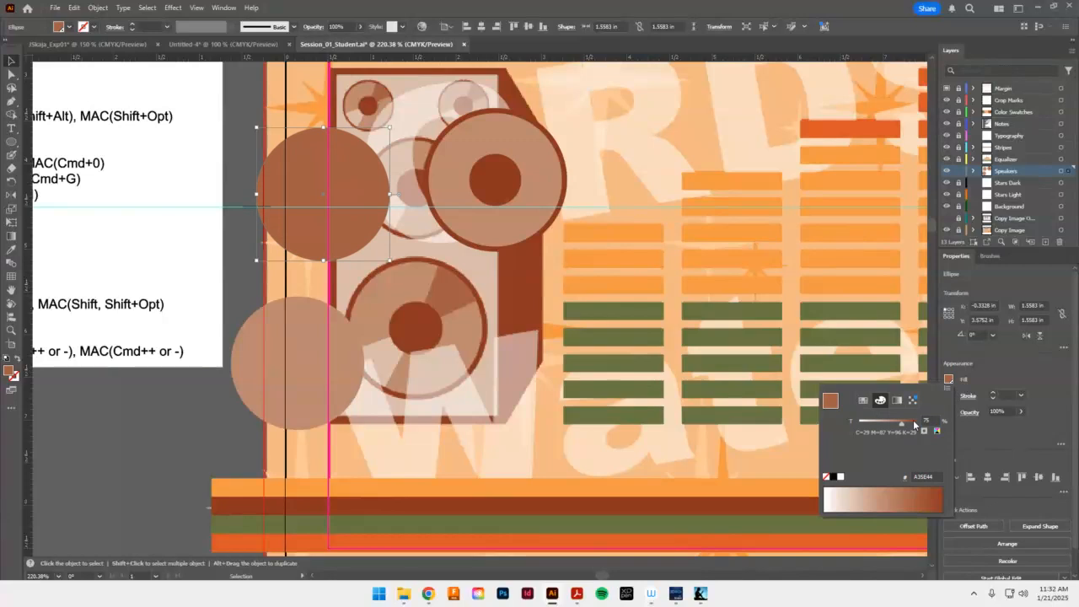
Set the lower tinted copy's fill to a 25% tint of the brown
left_click(306, 350)
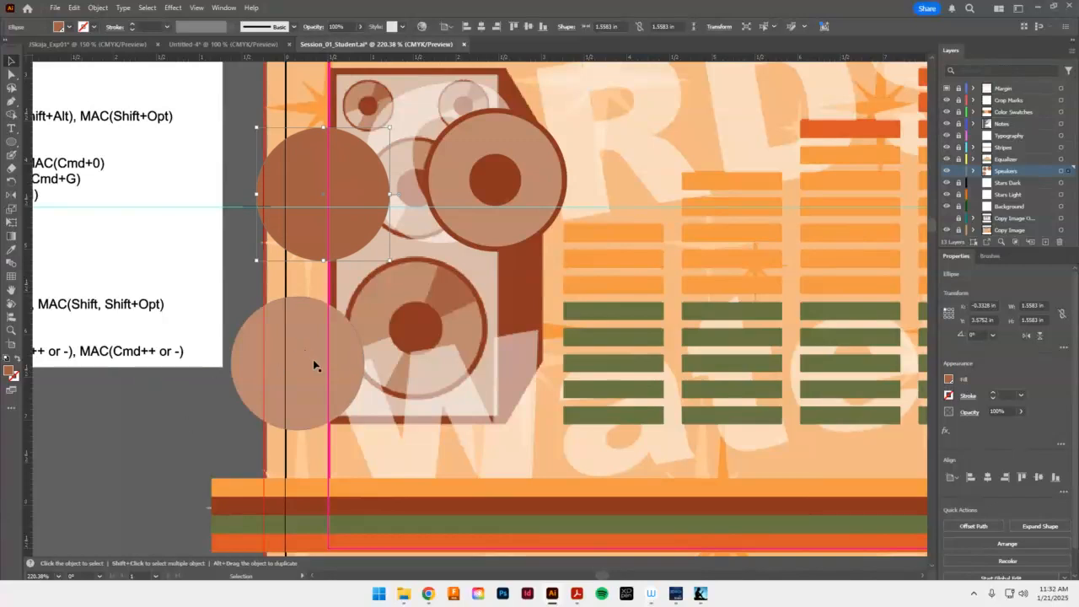
left_click(304, 355)
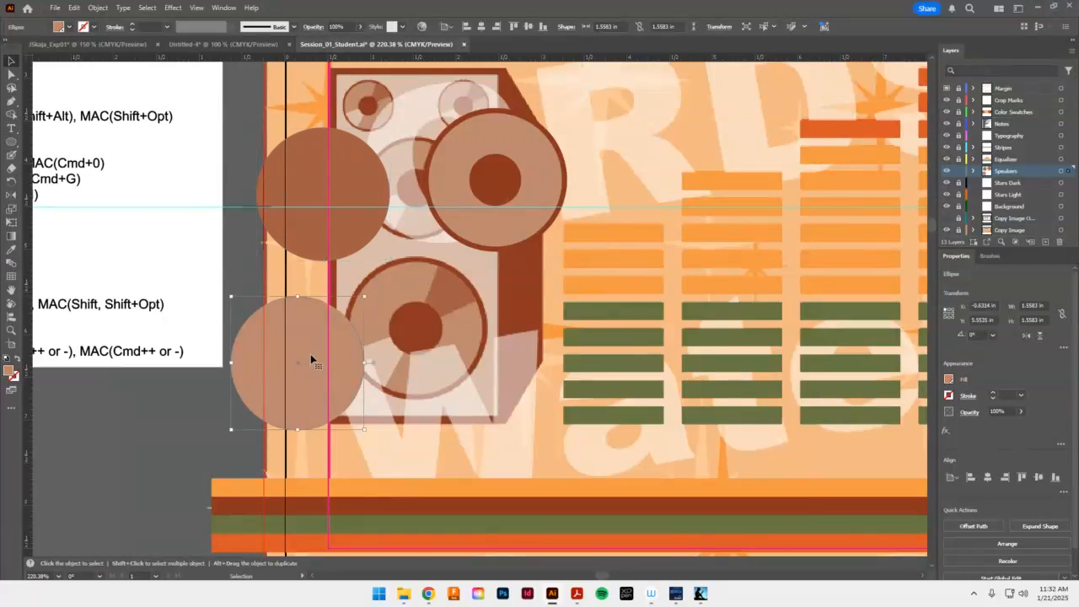
left_click(949, 380)
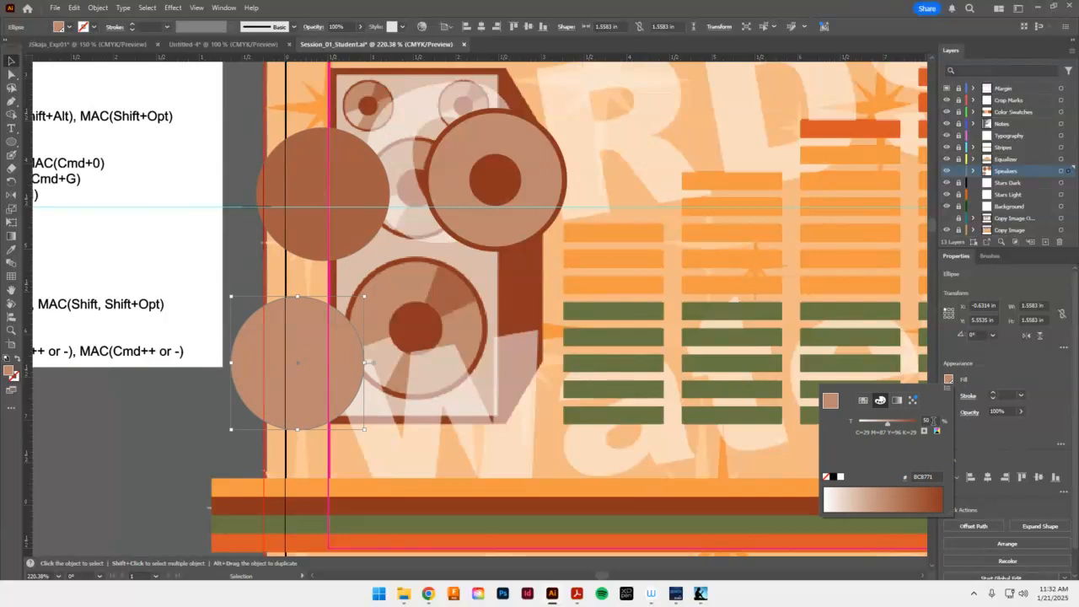
left_click(928, 420)
type("25")
key("Return")
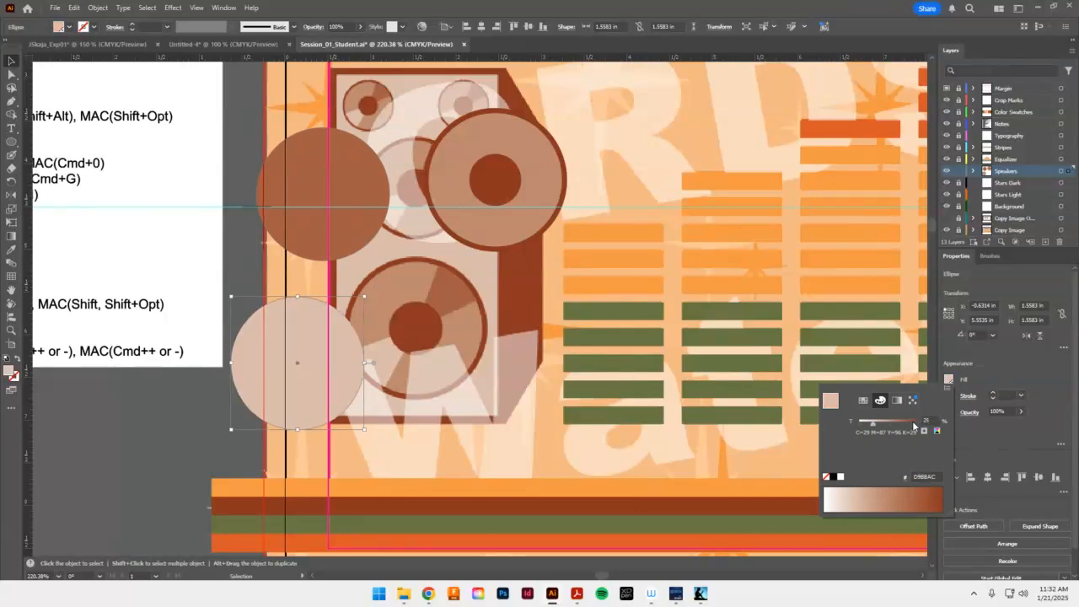
left_click(15, 61)
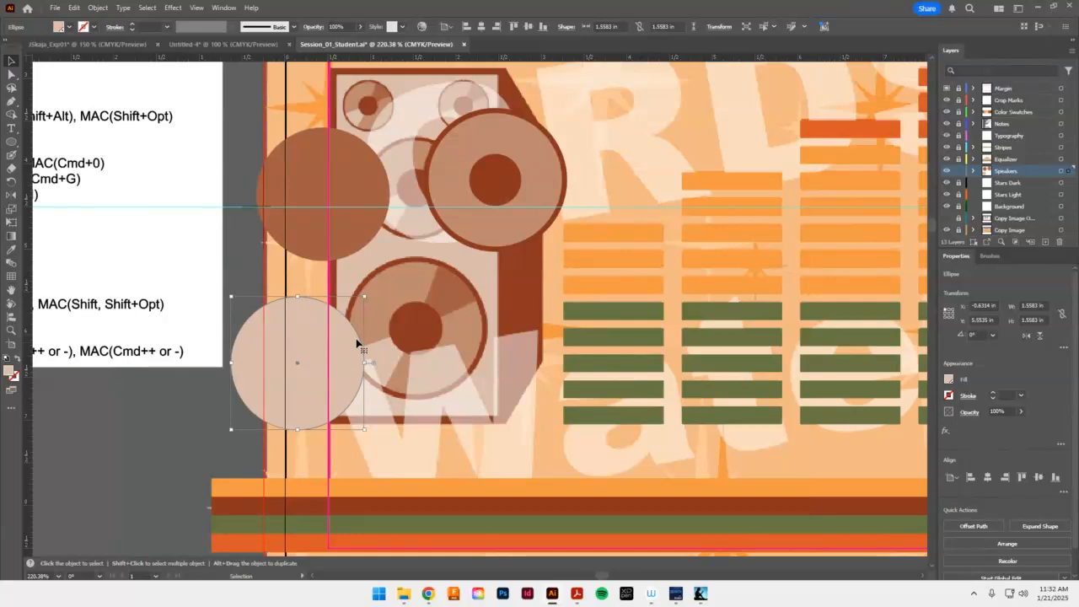
Stack the two tinted circles, move them beside the woofer, and bring the woofer's small center circle to the front
left_click_drag(345, 349, 379, 187)
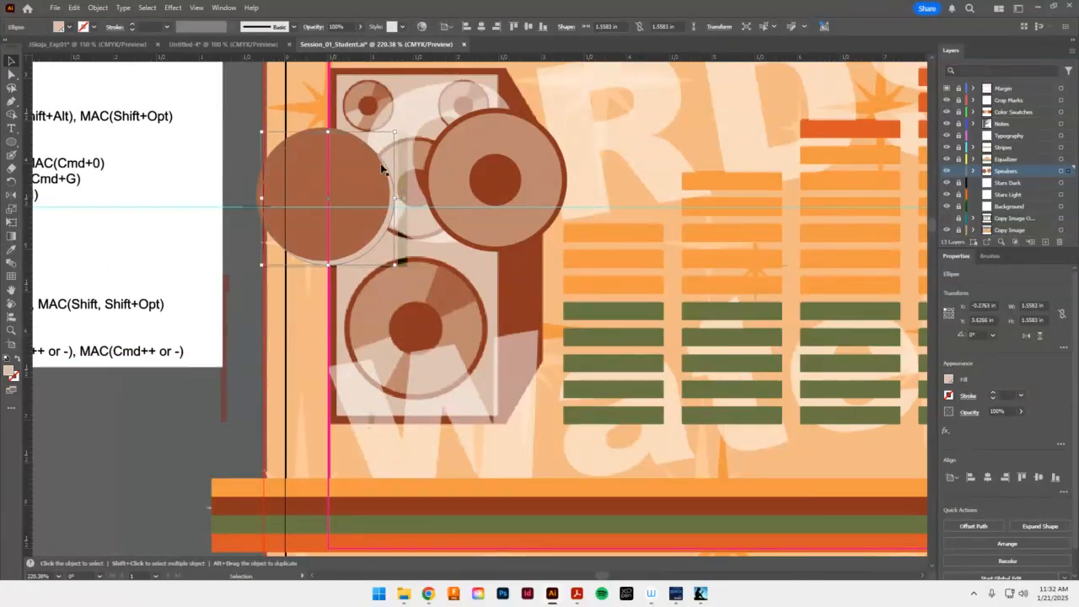
left_click(345, 183, "shift")
left_click_drag(439, 231, 478, 234)
left_click(510, 191)
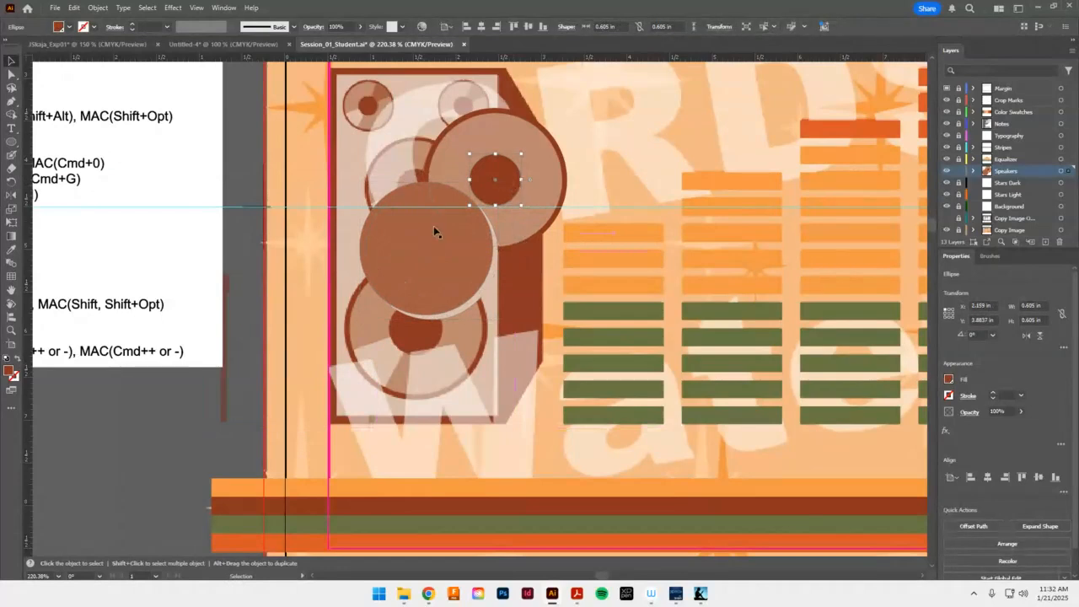
left_click(1013, 544)
left_click(1028, 479)
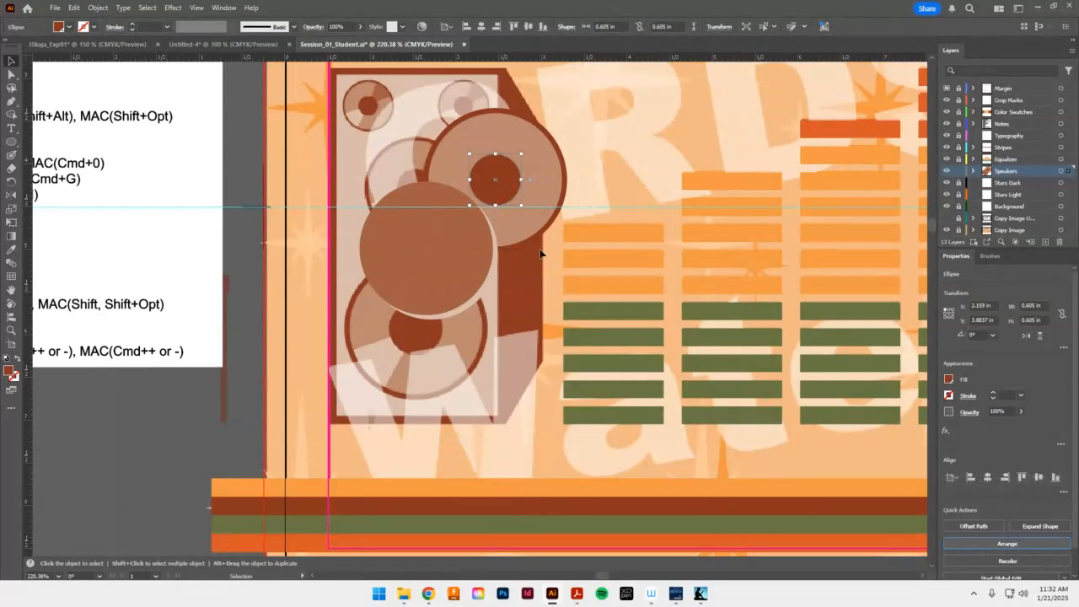
Align all the woofer circles on their horizontal and vertical centers, and move them onto the left speaker above the reference's large woofer
left_click(423, 228, "shift")
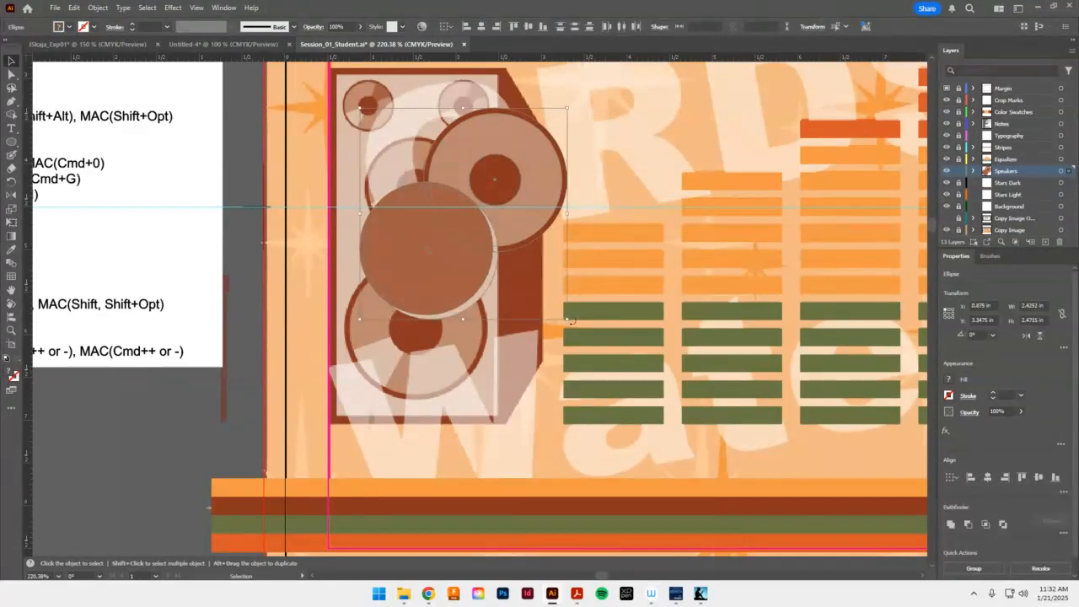
left_click(987, 478)
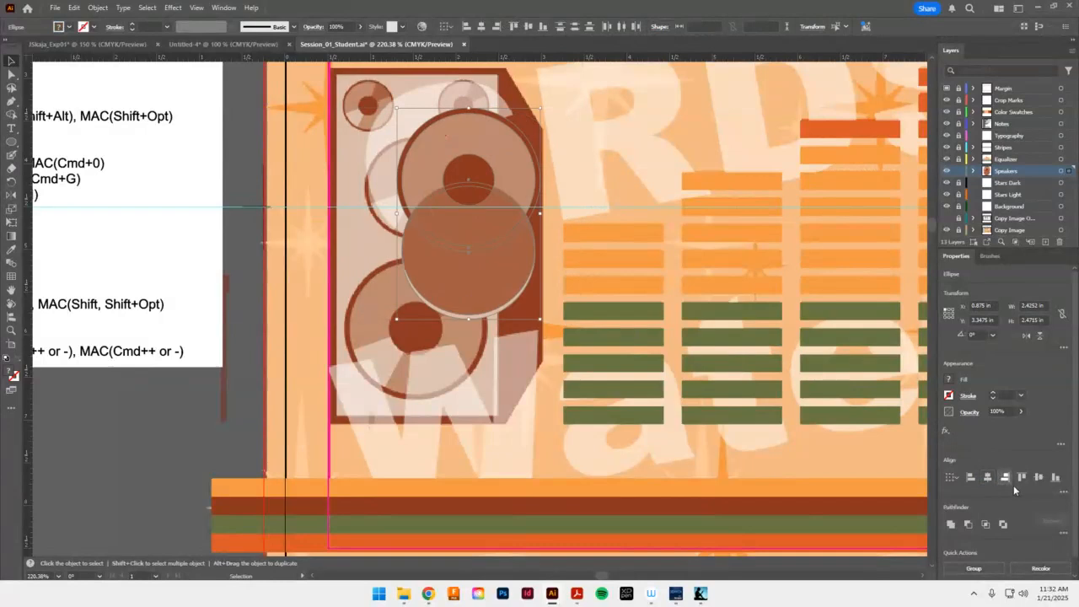
left_click(1036, 478)
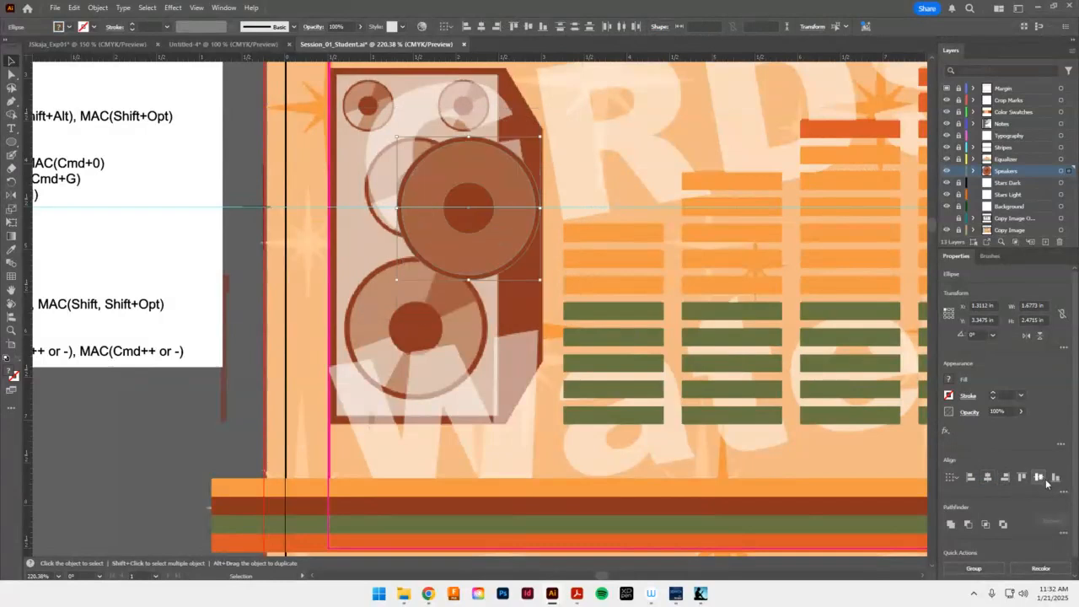
left_click(636, 163)
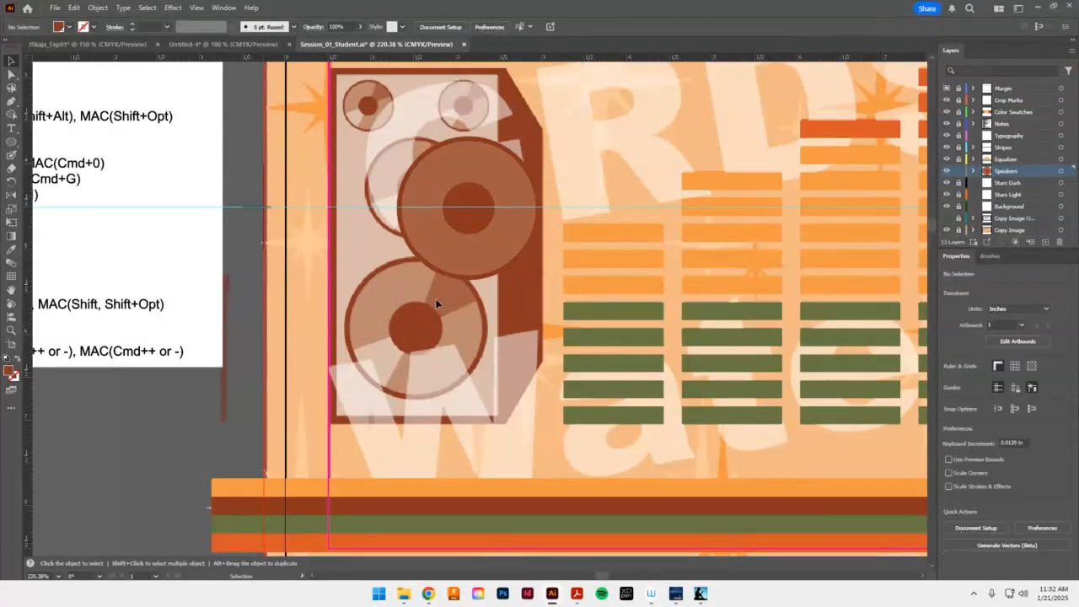
left_click_drag(516, 228, 500, 211)
Cut the 75% tint circle down to a narrow pie wedge pointing to the woofer's upper right
left_click(464, 162)
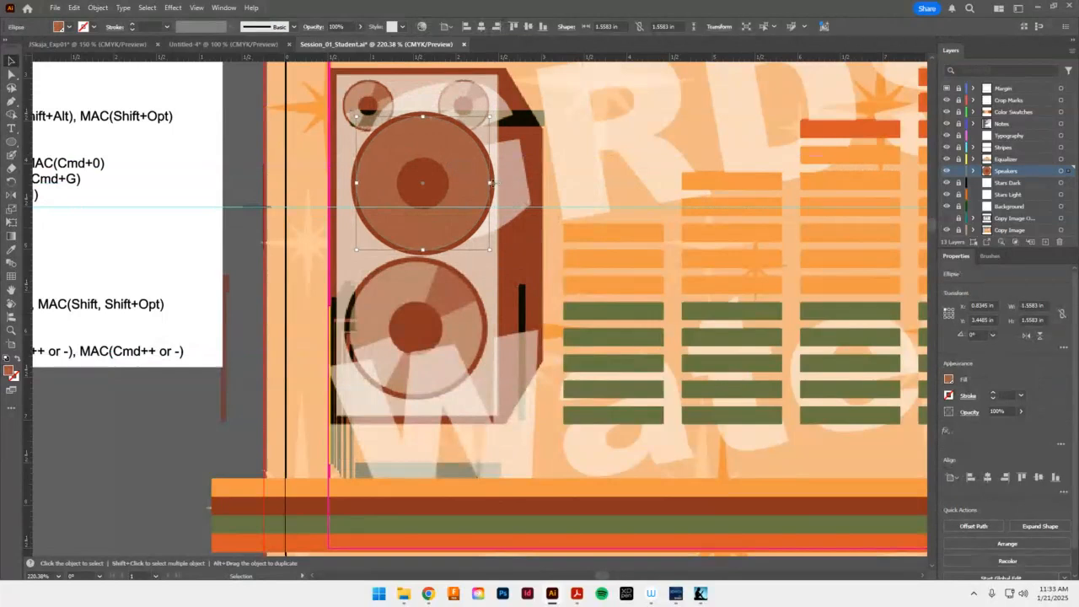
key("z")
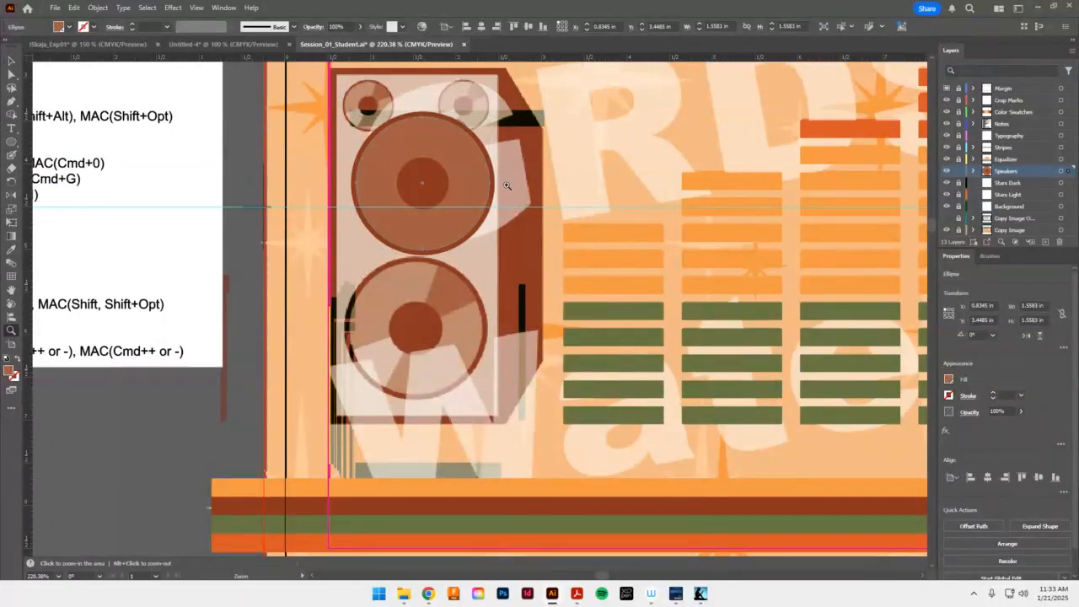
left_click(507, 185)
key("v")
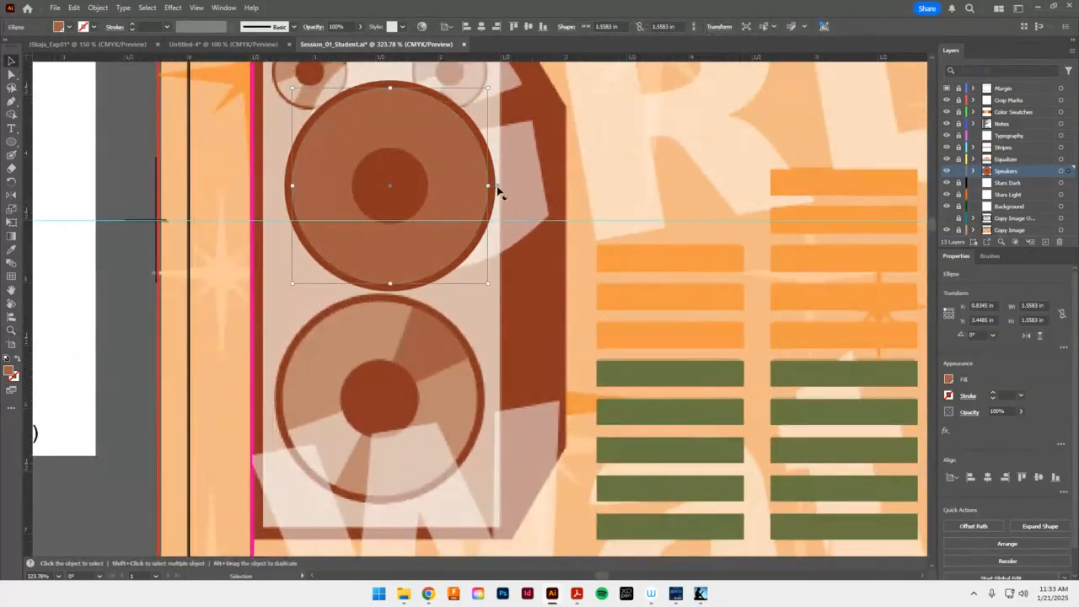
left_click_drag(498, 192, 494, 133)
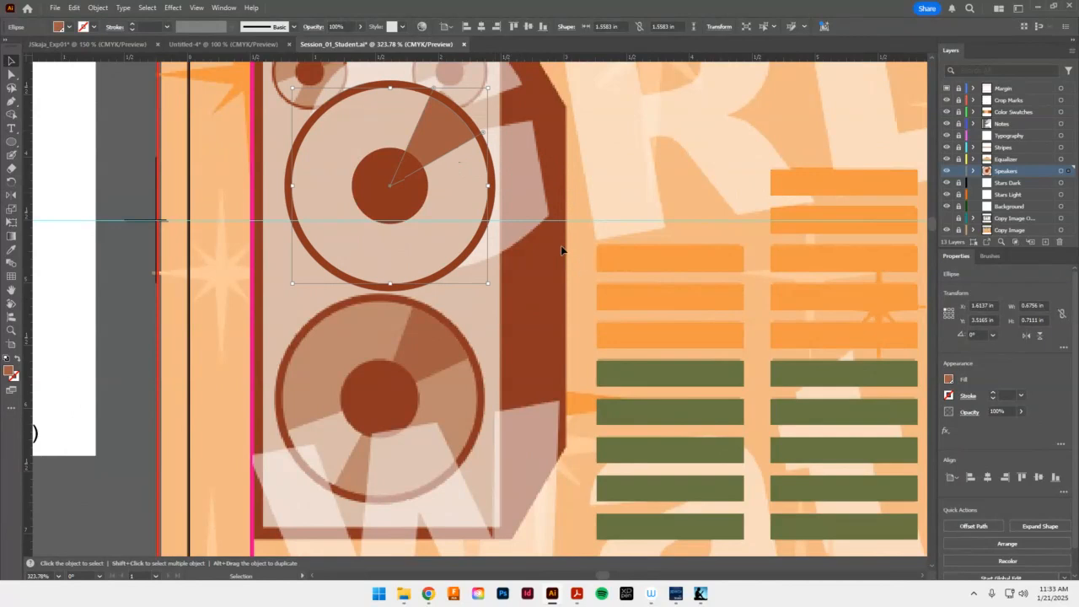
Cut the 25% tint circle down to a pie wedge in the woofer's lower left, matching the reference
left_click(460, 203)
left_click(413, 259)
left_click(446, 268)
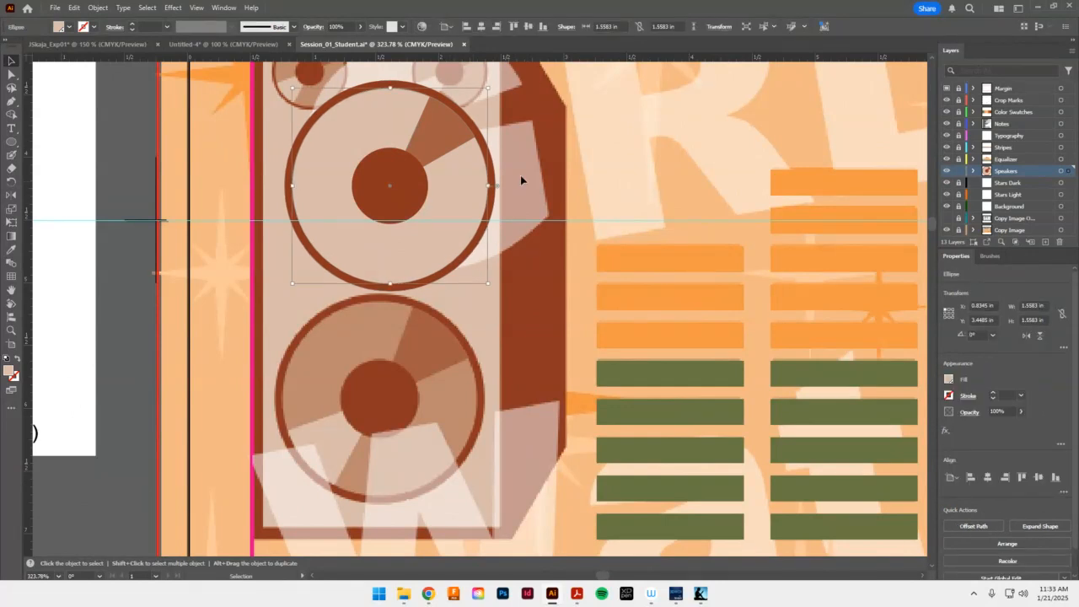
left_click(551, 169)
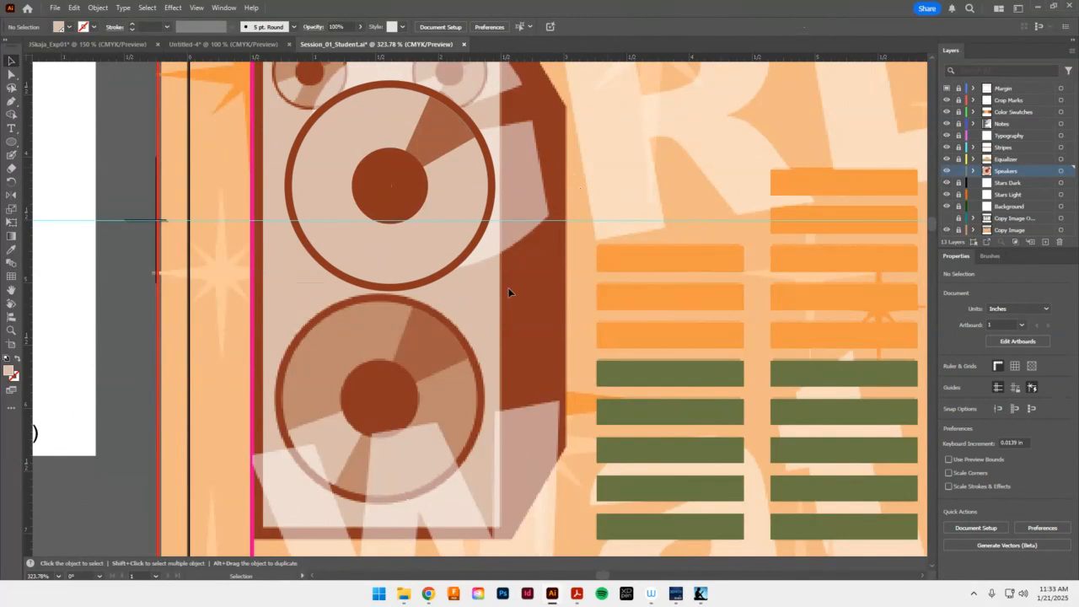
left_click(466, 213)
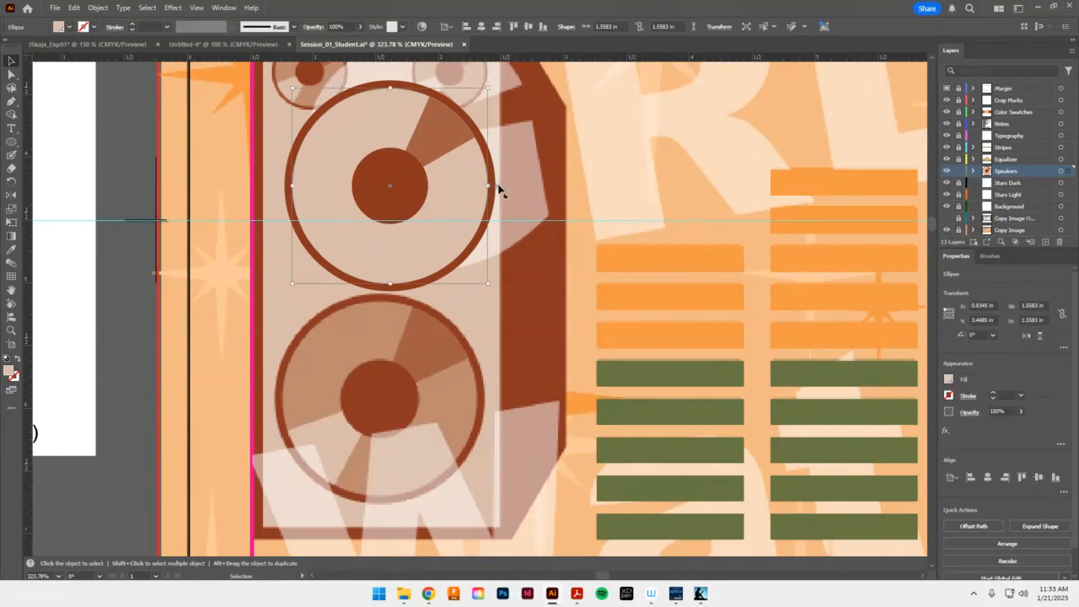
left_click_drag(497, 192, 415, 259)
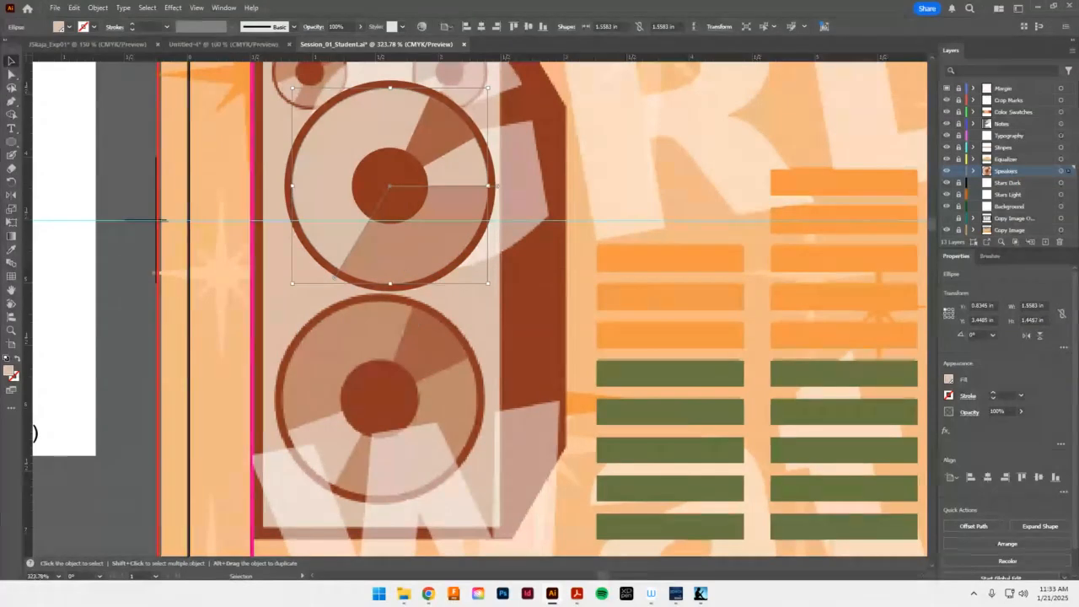
left_click_drag(497, 192, 287, 213)
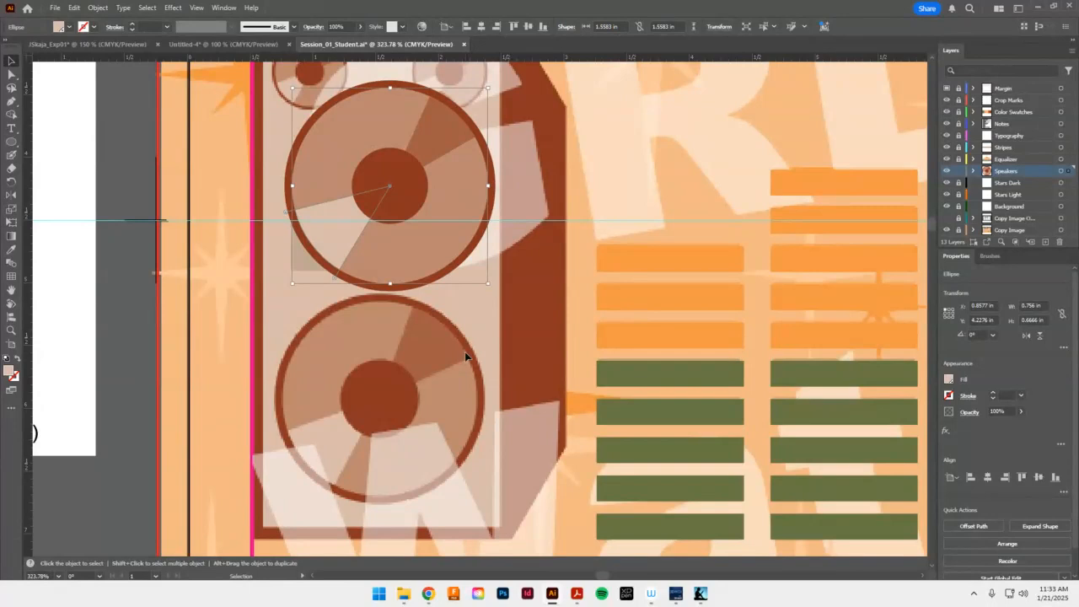
Move the complete woofer with its wedges down onto the reference's large woofer
key("a")
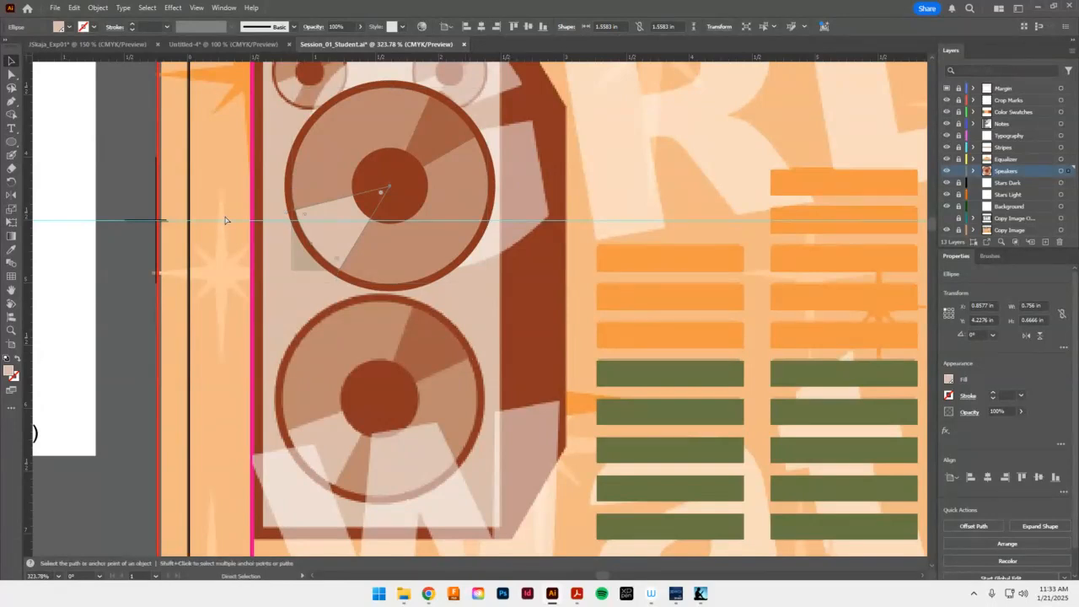
key("ctrl+minus")
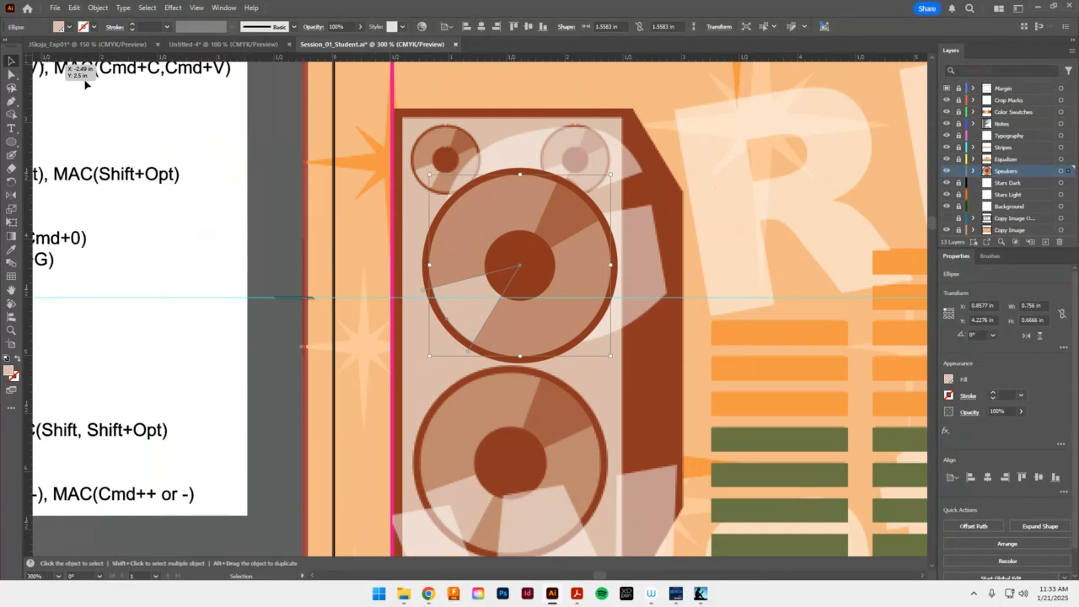
left_click(598, 322)
left_click_drag(599, 321, 592, 474)
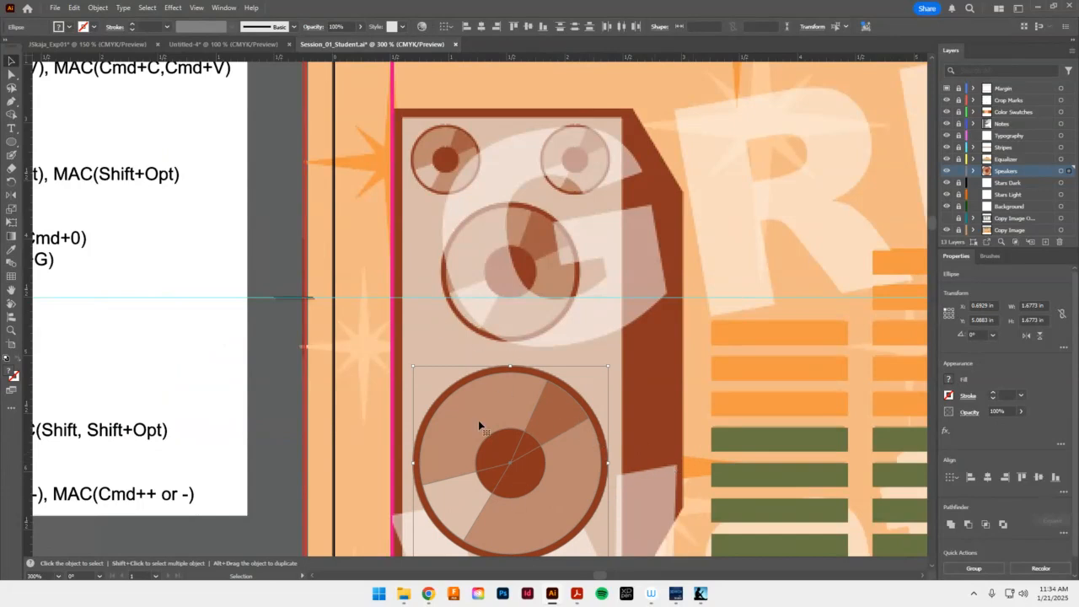
Group all the pieces of the large woofer and deselect it
key("a")
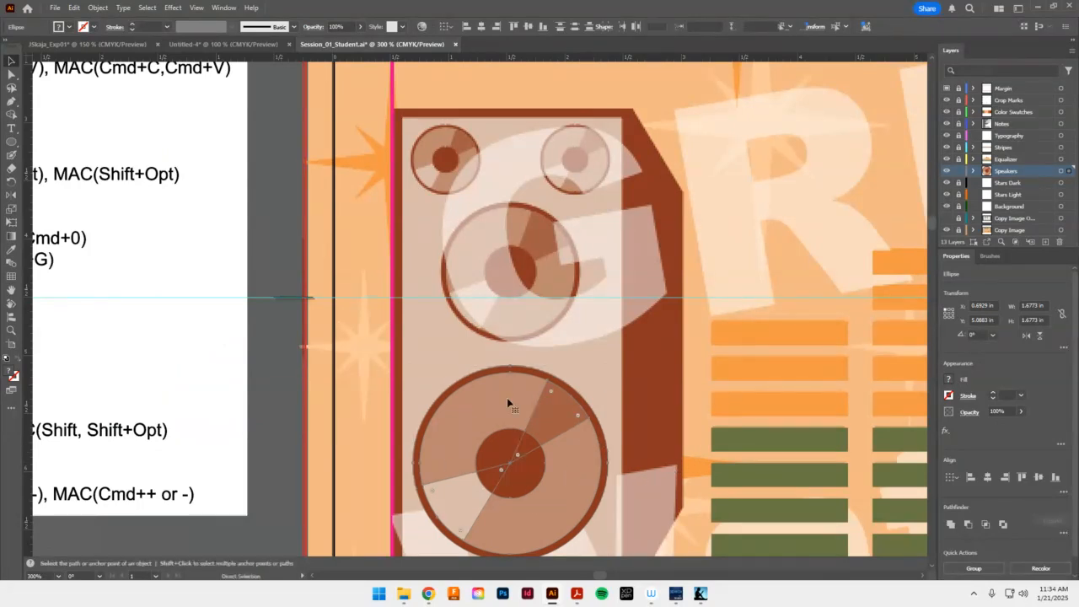
key("v")
left_click(508, 402)
left_click(97, 7)
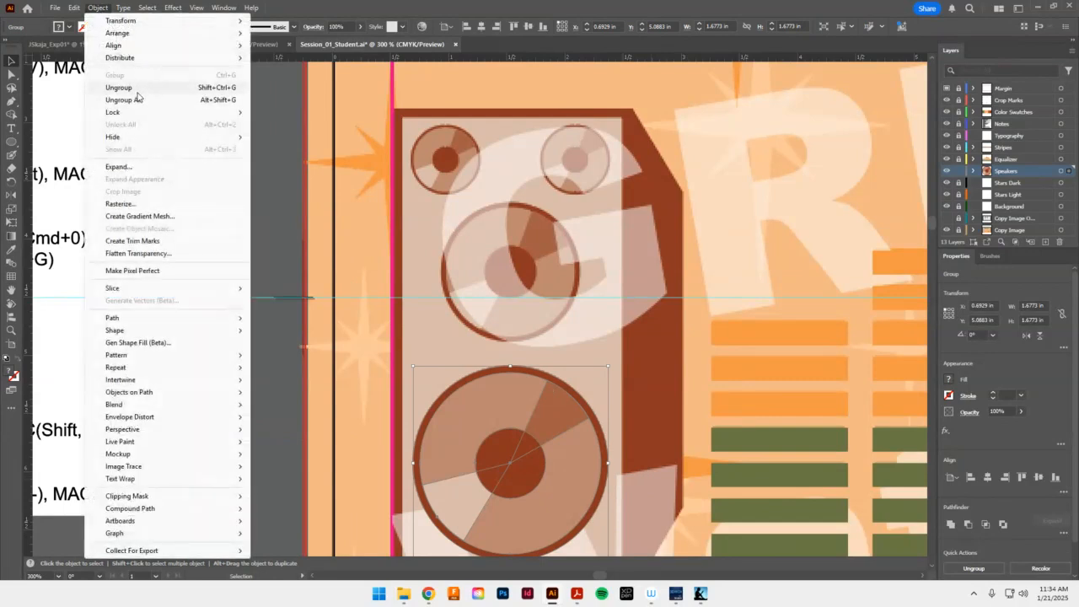
left_click(98, 9)
left_click(715, 410)
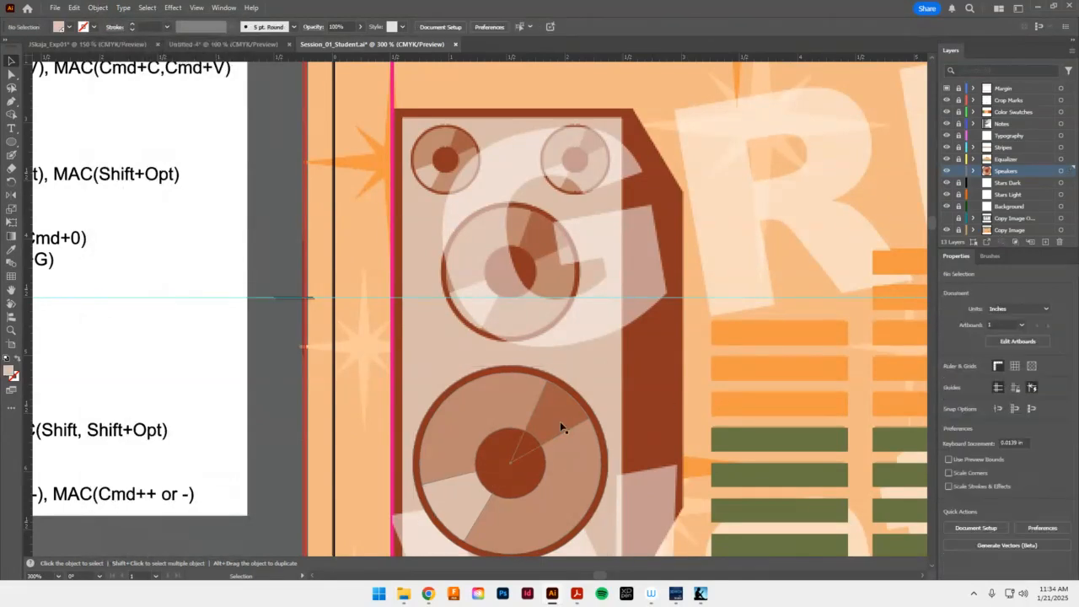
Duplicate the woofer group, scale the copy to about 1.23 in wide, and place it over the reference's middle woofer
left_click_drag(561, 426, 723, 340)
left_click_drag(693, 394, 624, 278)
key("a")
key("v")
left_click_drag(625, 393, 581, 343)
left_click_drag(542, 271, 551, 270)
key("a")
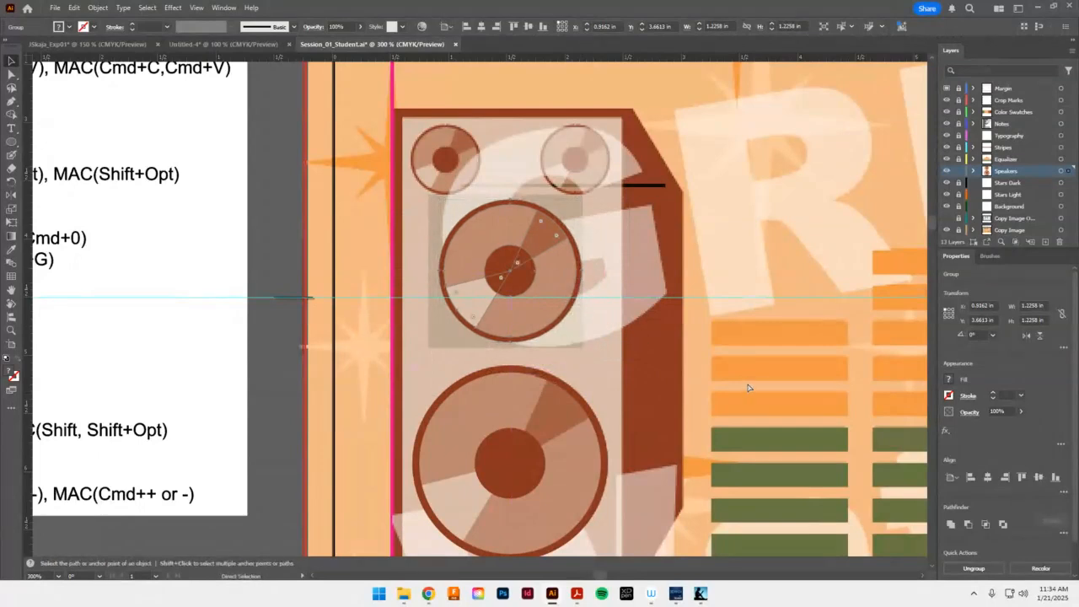
Paste another woofer copy, scale it to about 0.6 in, and fit it over the reference's upper-left small speaker
key("ctrl+v")
left_click_drag(551, 379, 458, 186)
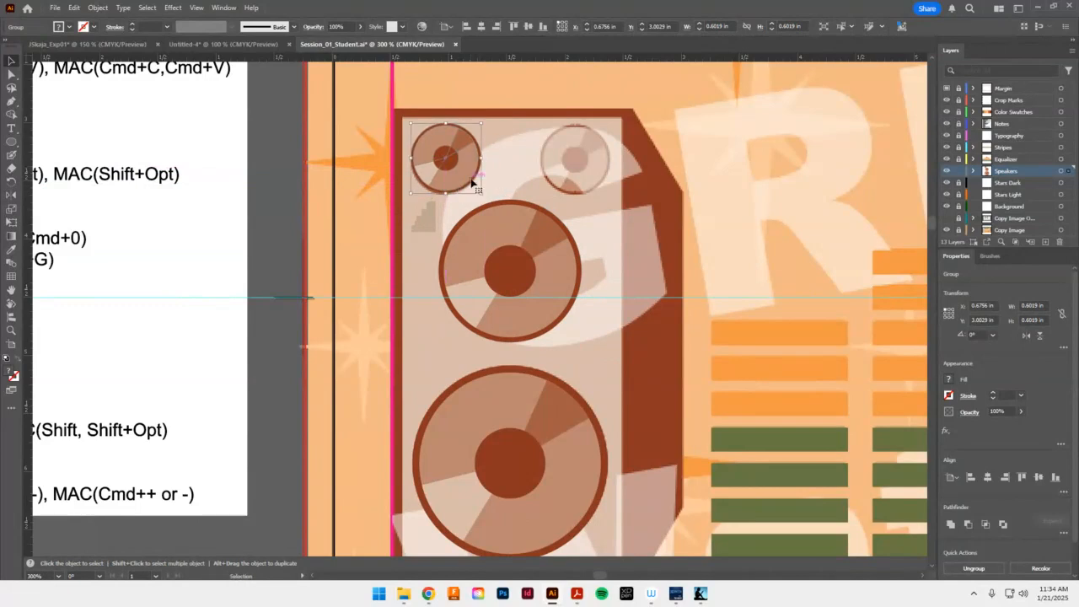
key("Down")
key("a")
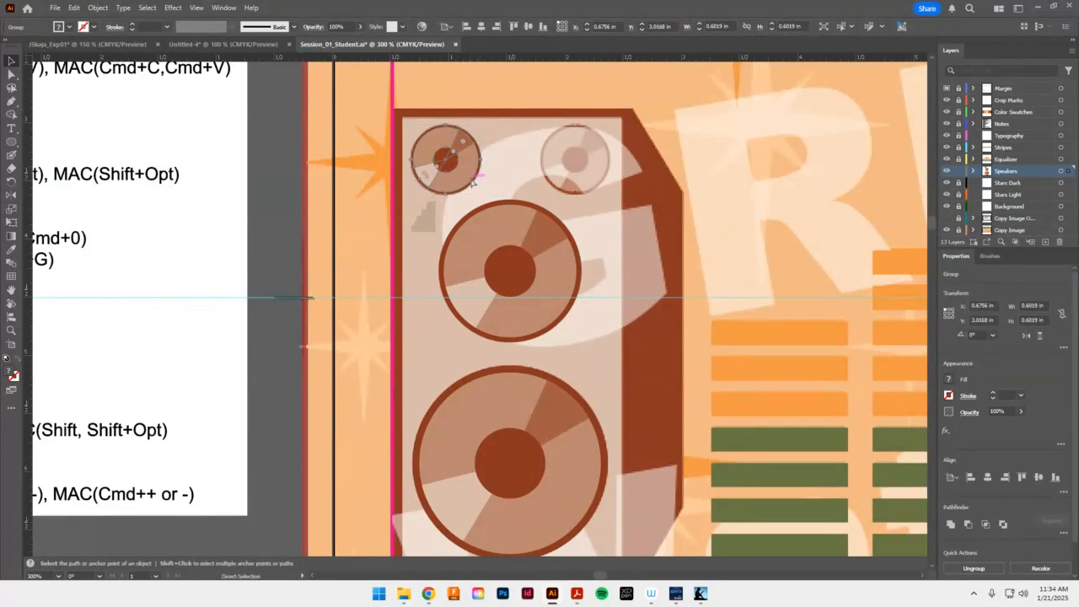
Paste a copy of the small speaker circle and place it over the reference's upper-right small speaker
key("ctrl+v")
key("v")
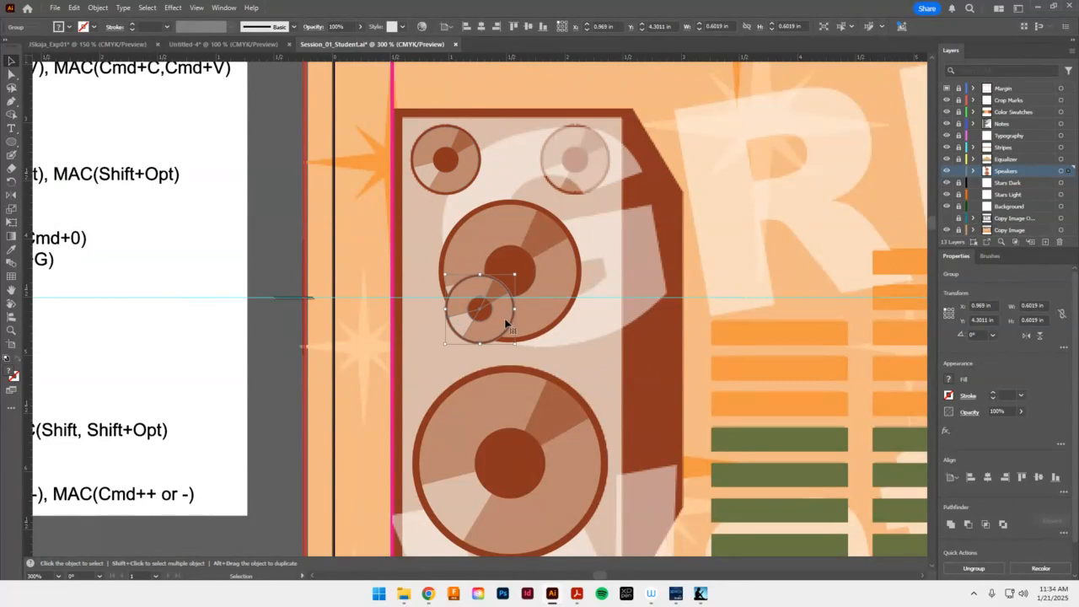
left_click_drag(499, 322, 599, 174)
left_click(720, 323)
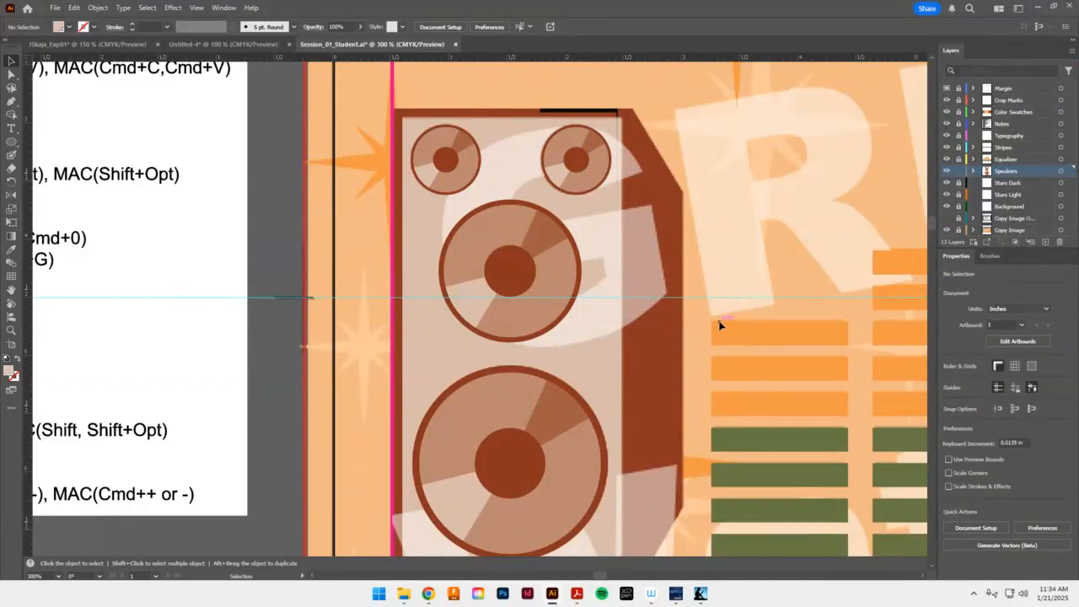
Draw a light-tinted rectangle about 1.88 by 4 in over the reference's front panel on the left speaker
key("a")
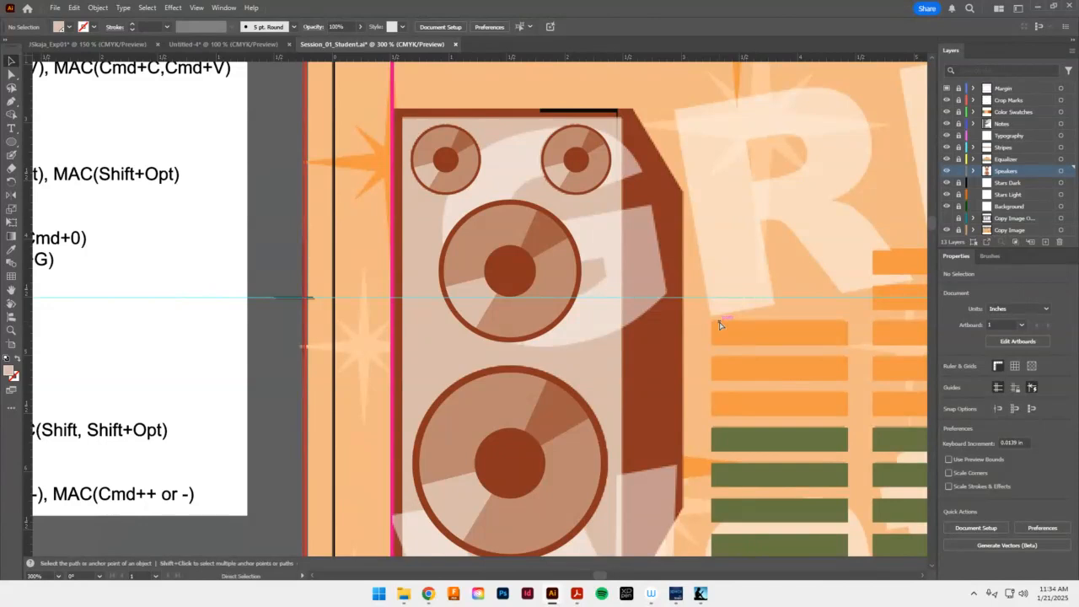
key("ctrl+minus")
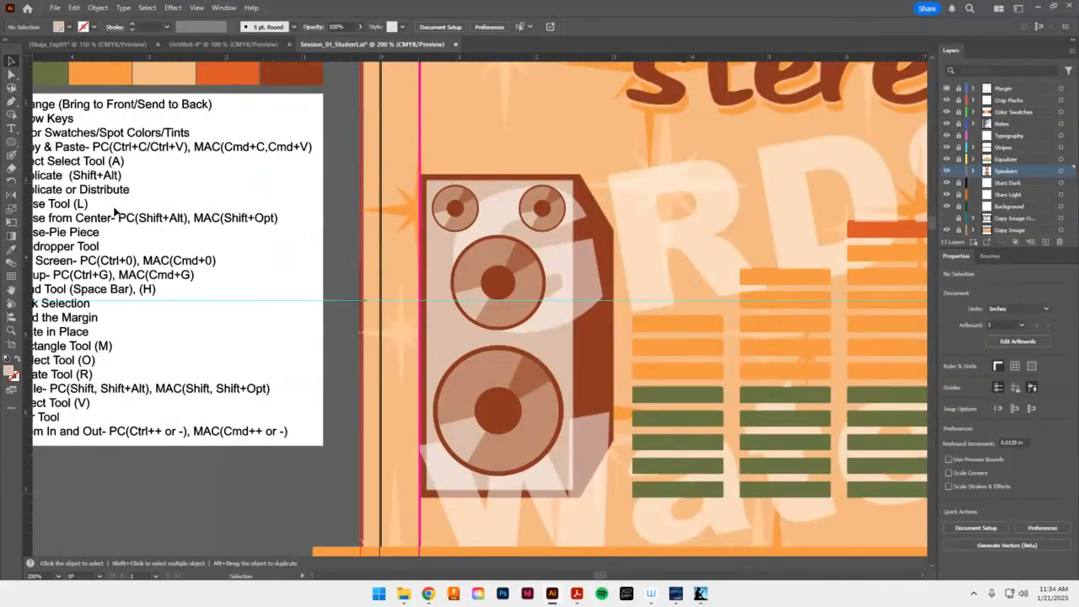
left_click(12, 144)
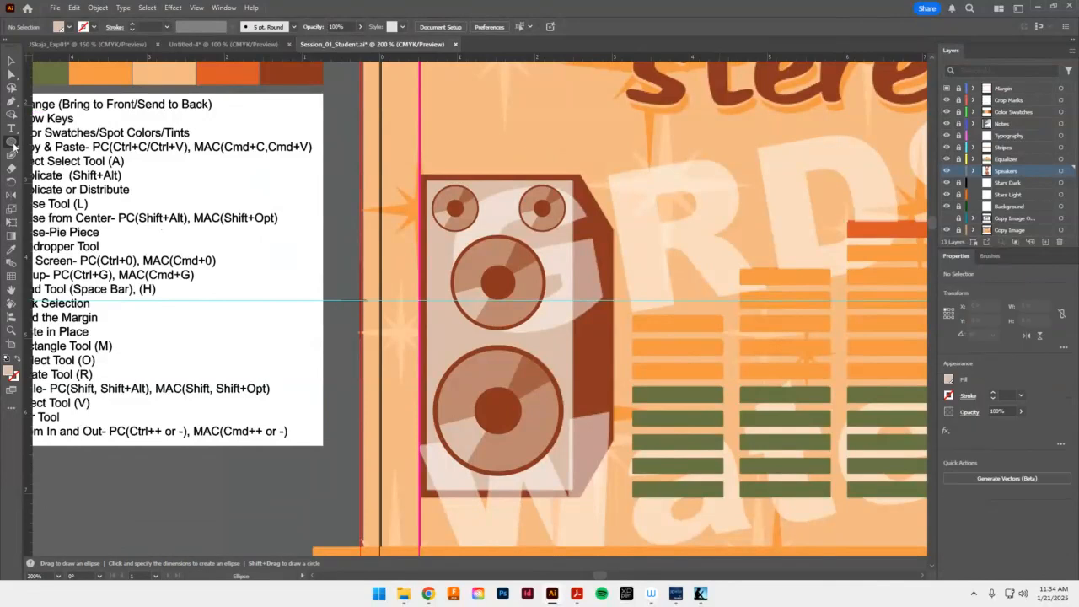
left_click_drag(10, 145, 59, 153)
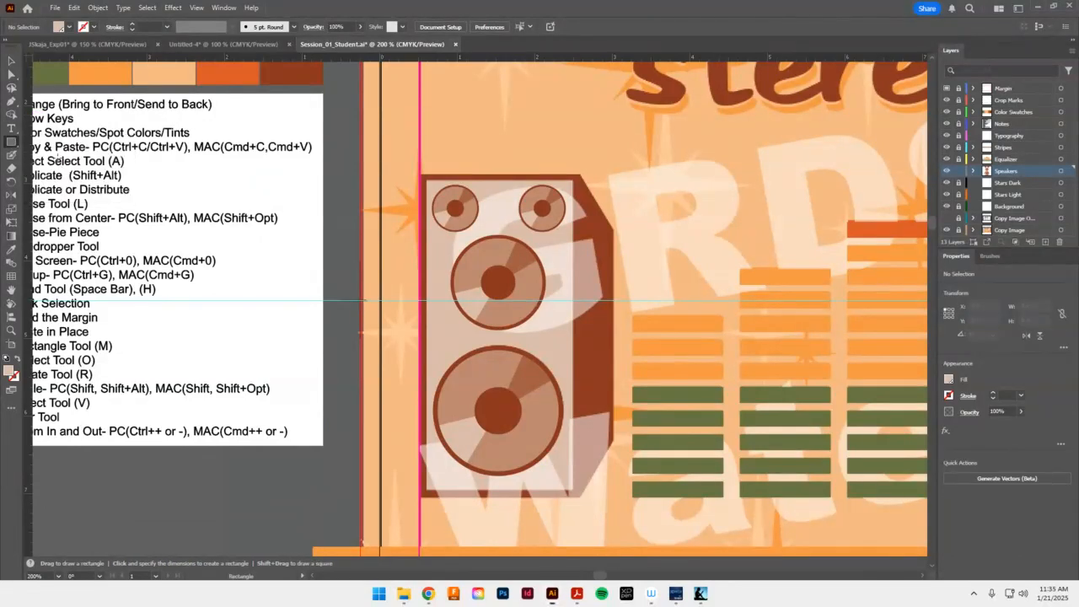
left_click(427, 181)
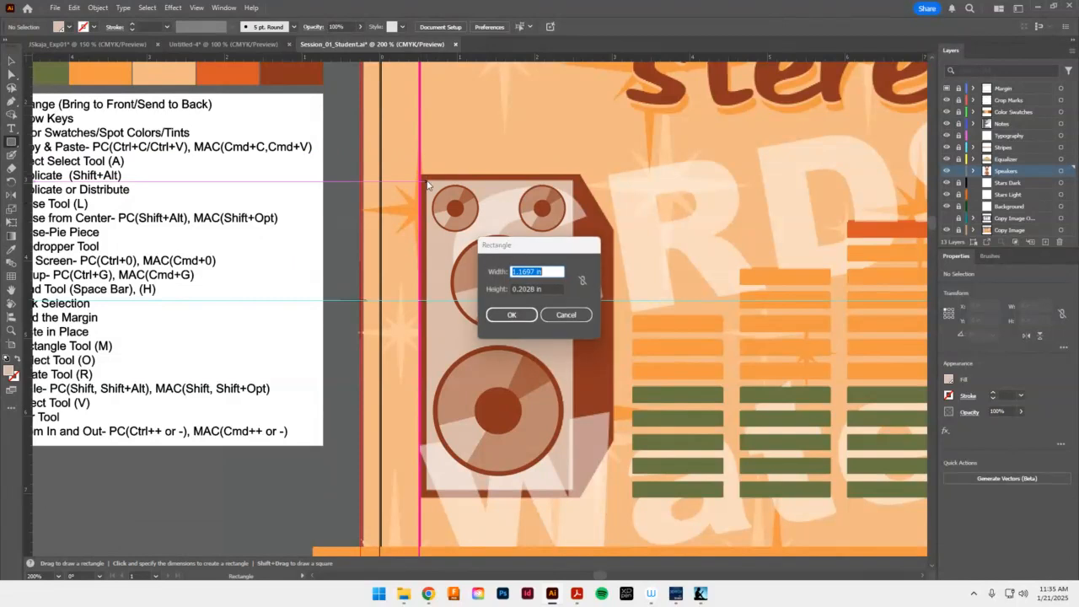
left_click(566, 315)
left_click_drag(426, 180, 569, 490)
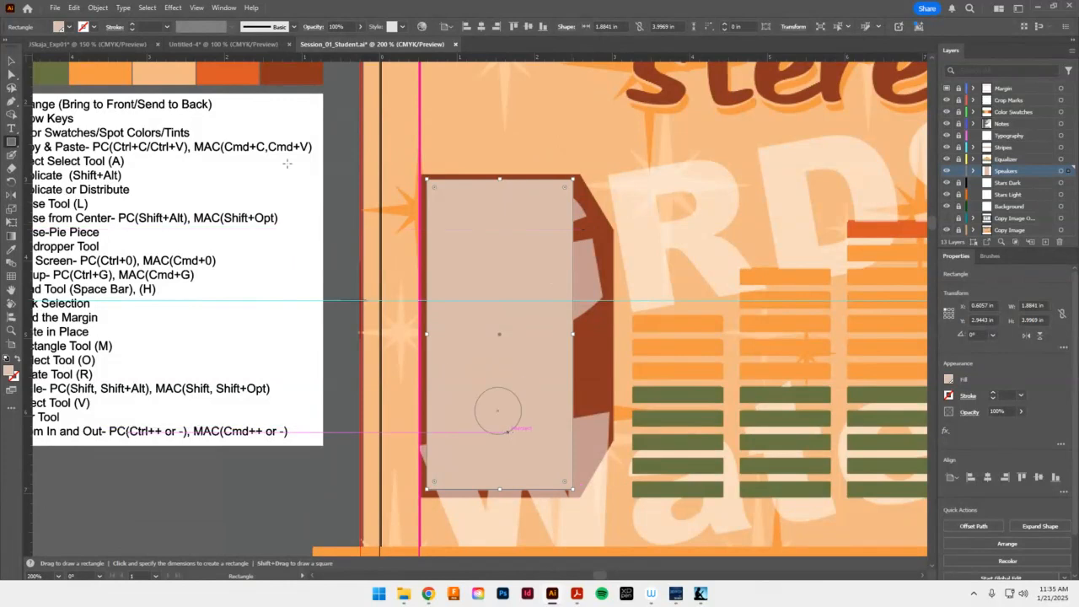
Send the light front panel rectangle to the back, behind the woofers and small speakers
key("v")
left_click(98, 10)
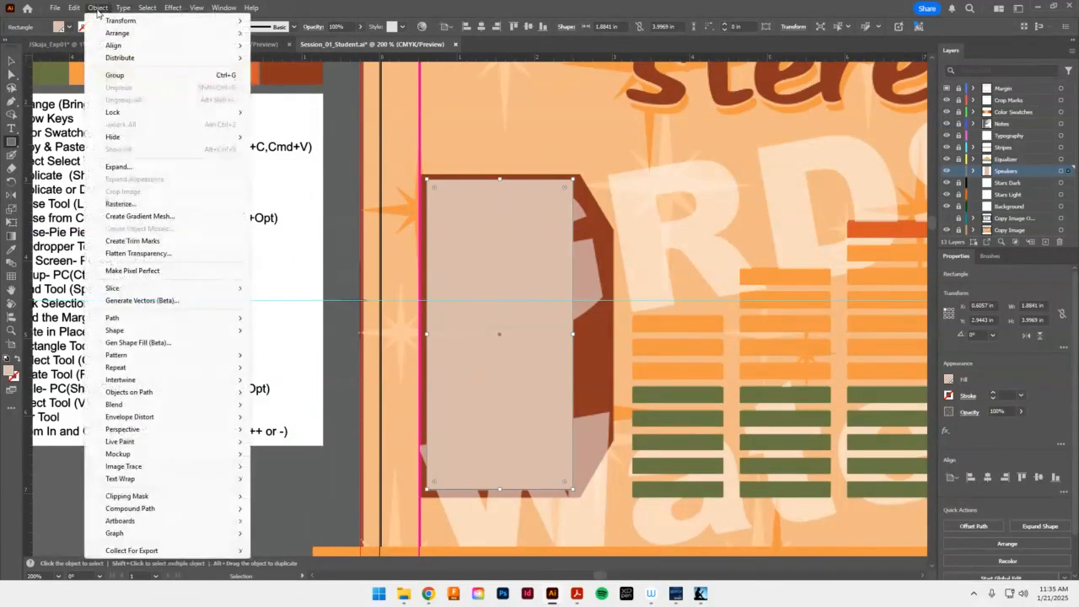
mouse_move(123, 35)
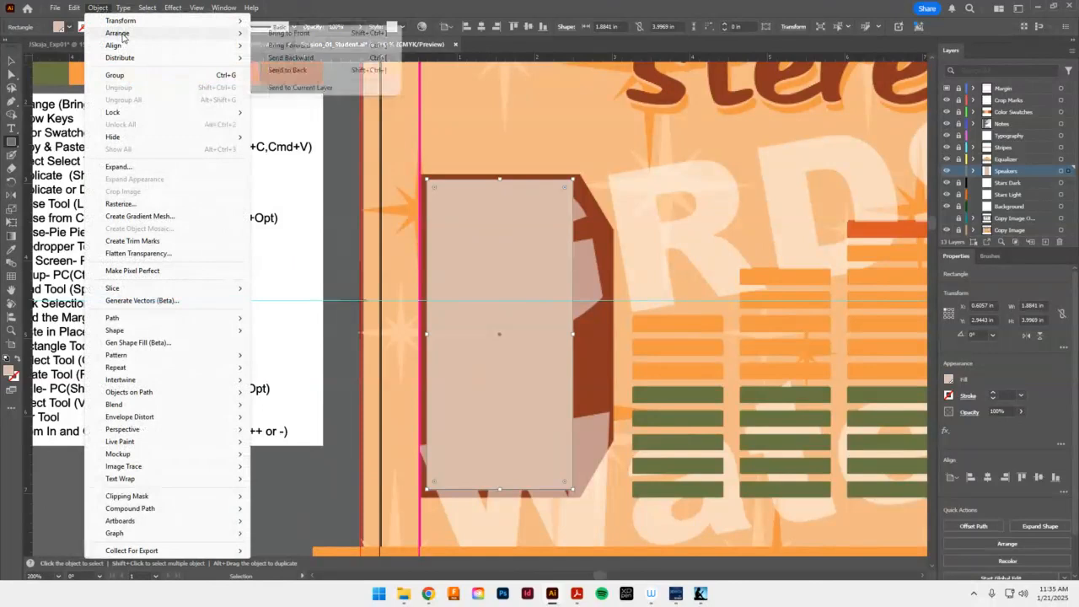
left_click(287, 70)
Draw a rectangle about 2.08 by 4.17 in over the speaker's outer frame and set its brown fill tint to 100%
key("m")
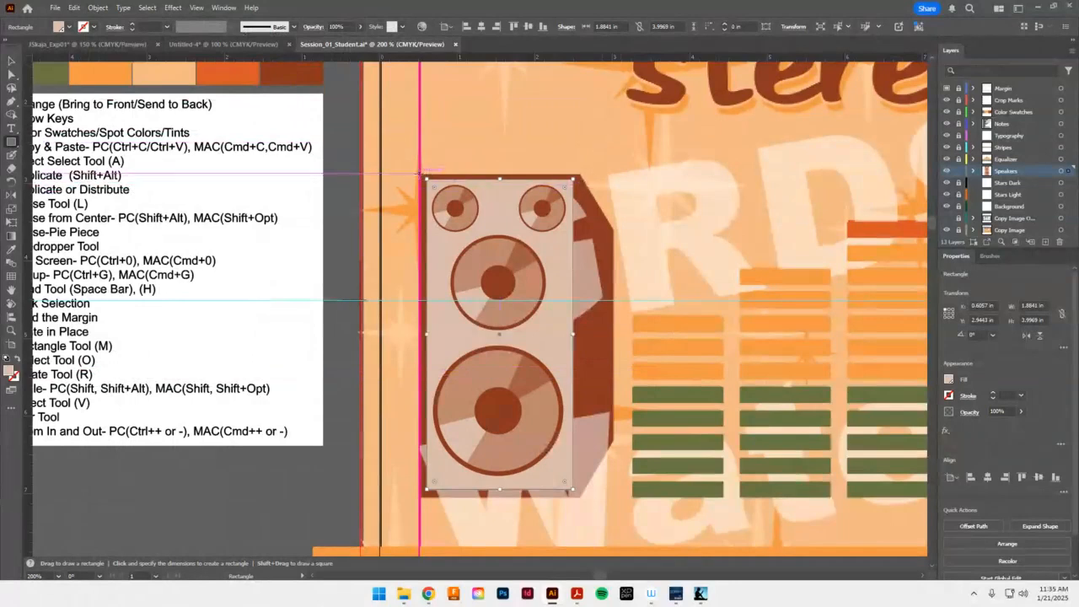
left_click_drag(420, 174, 580, 497)
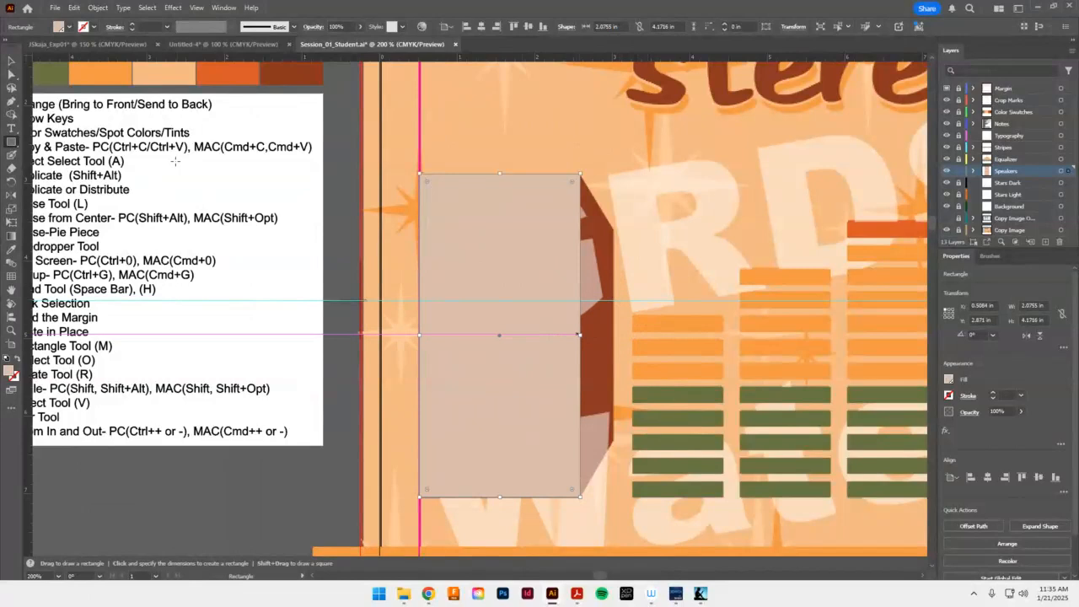
left_click(948, 380)
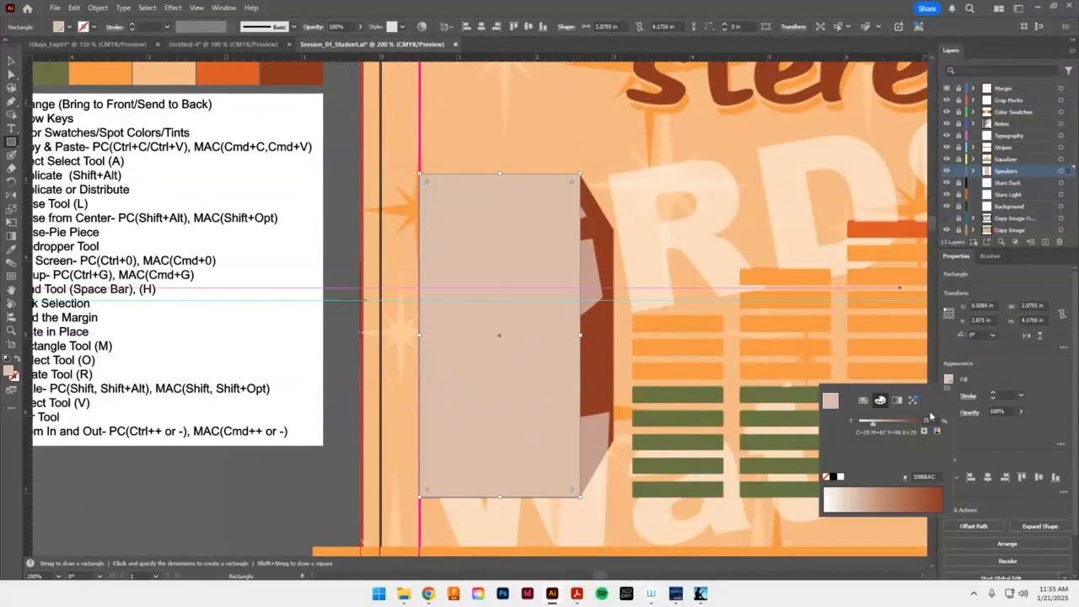
left_click_drag(871, 423, 949, 430)
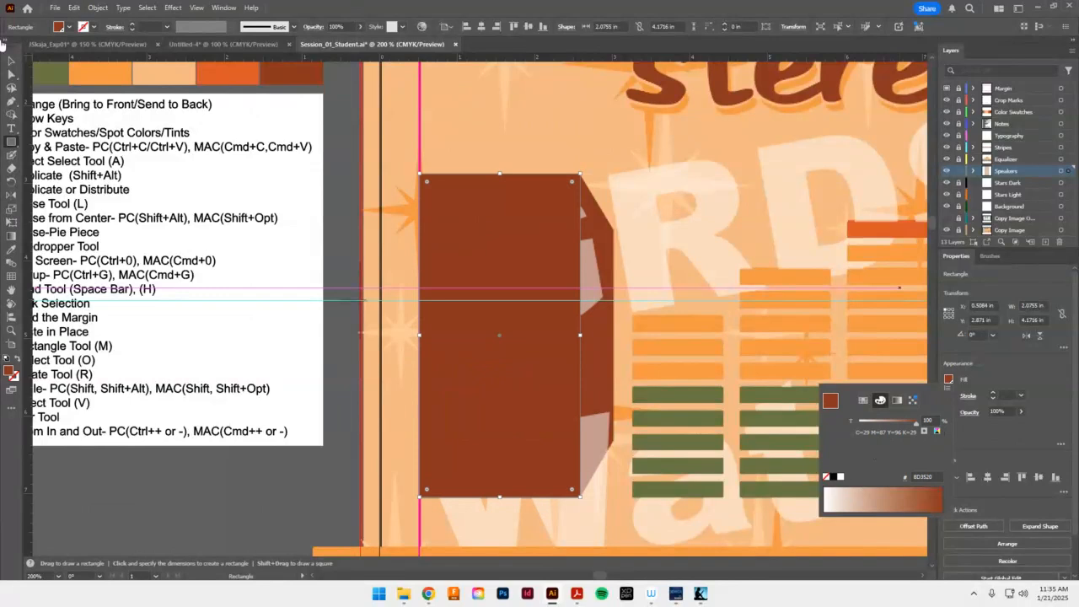
Send the dark brown frame rectangle to the back, behind the light front panel
left_click(11, 61)
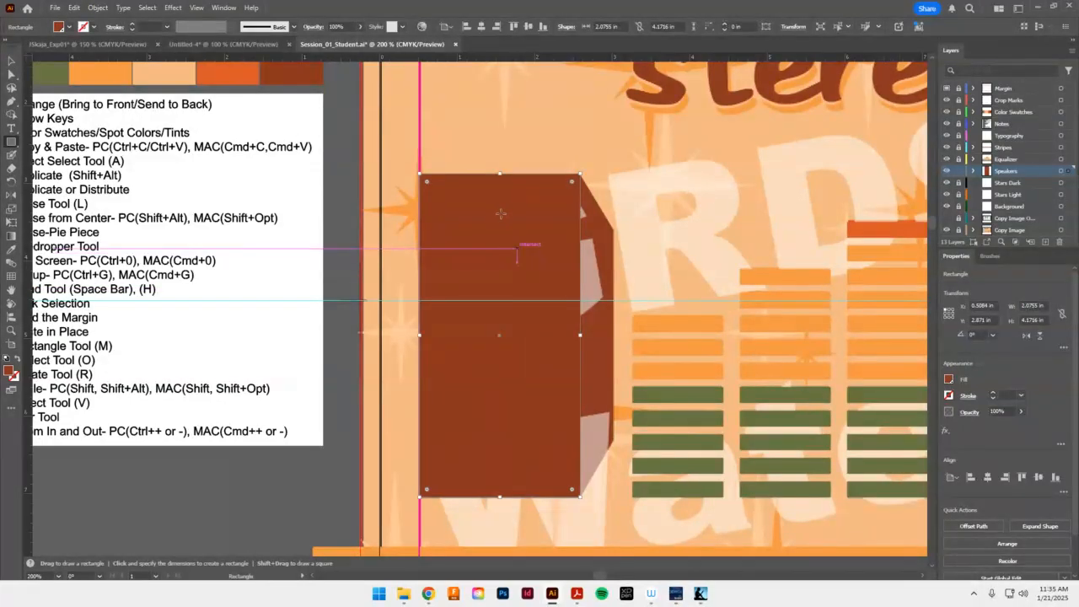
left_click(10, 63)
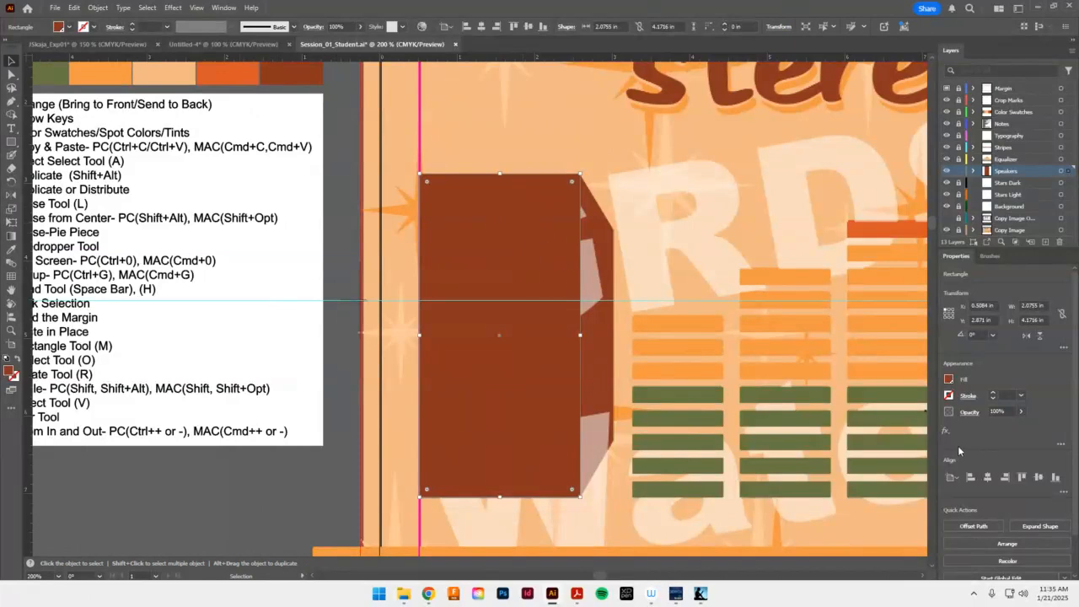
left_click(1010, 544)
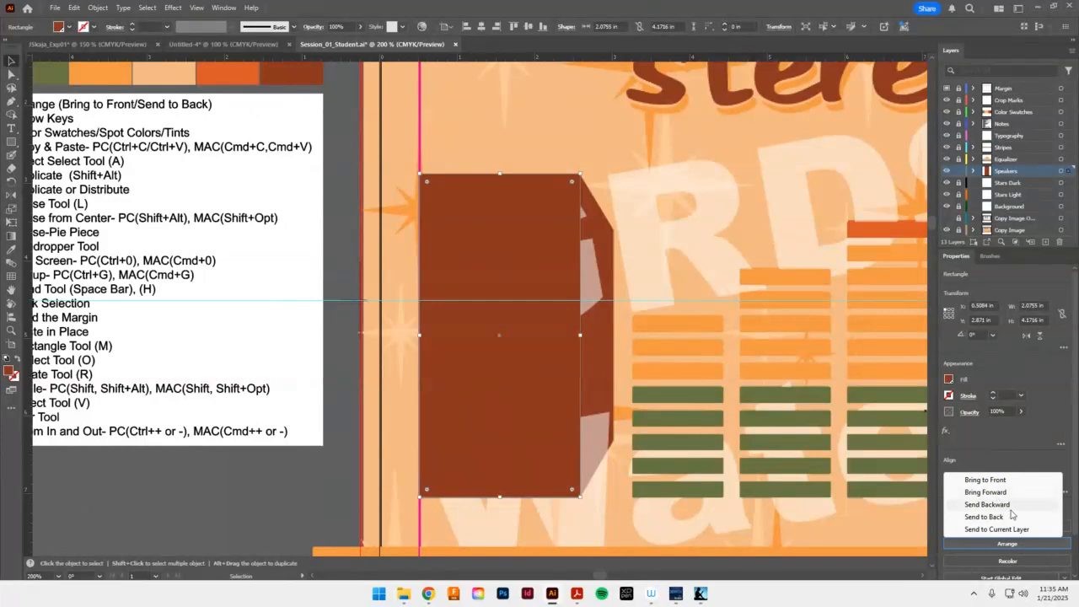
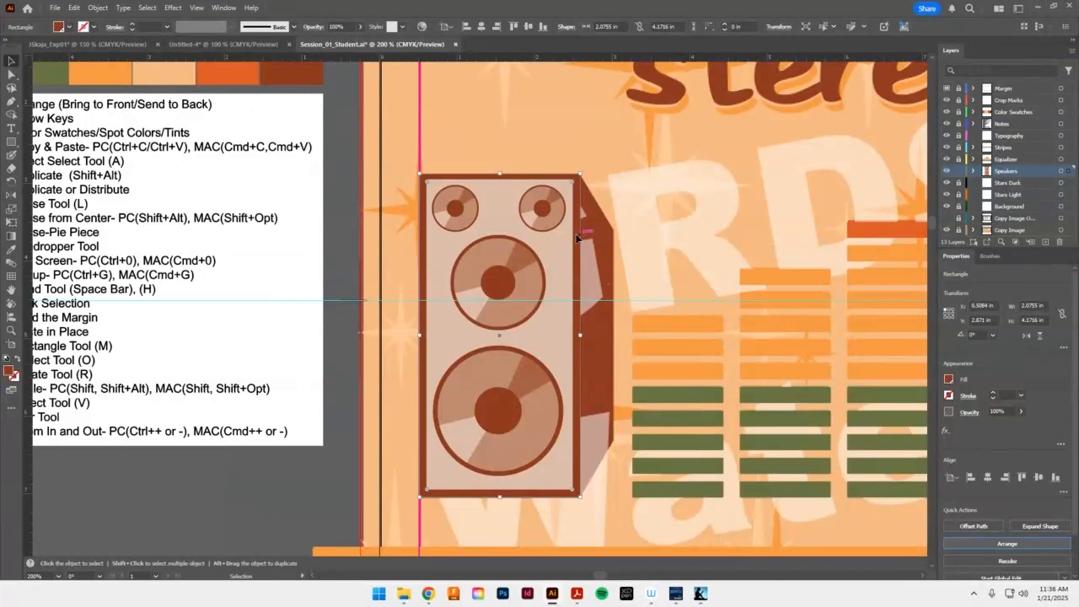
Paste a copy of the dark frame rectangle, place it against the frame's right edge, and narrow it to about 0.47 in
key("a")
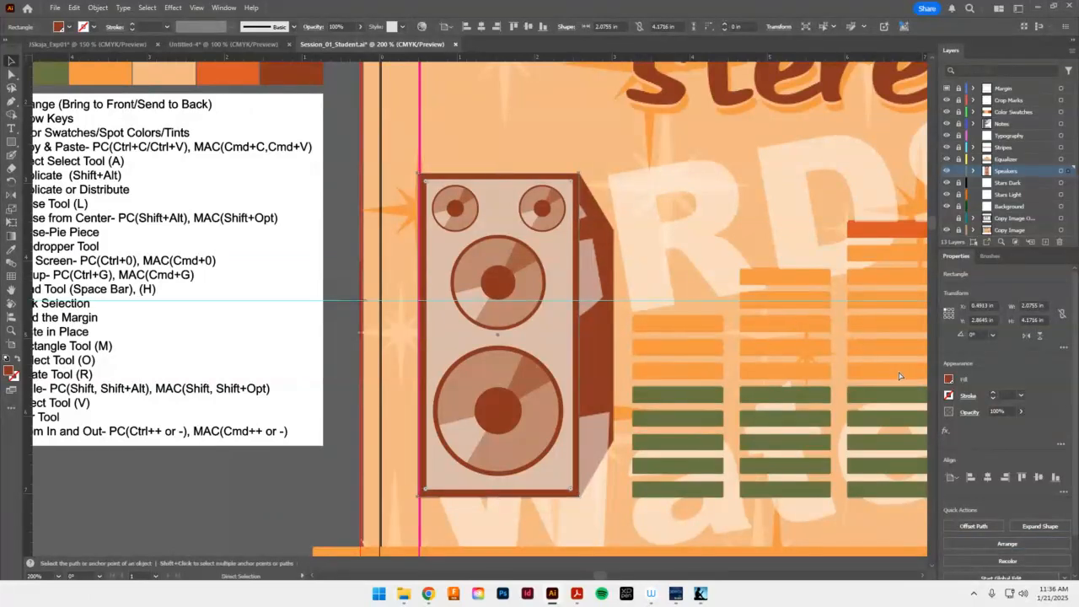
key("ctrl+v")
left_click_drag(472, 196, 683, 225)
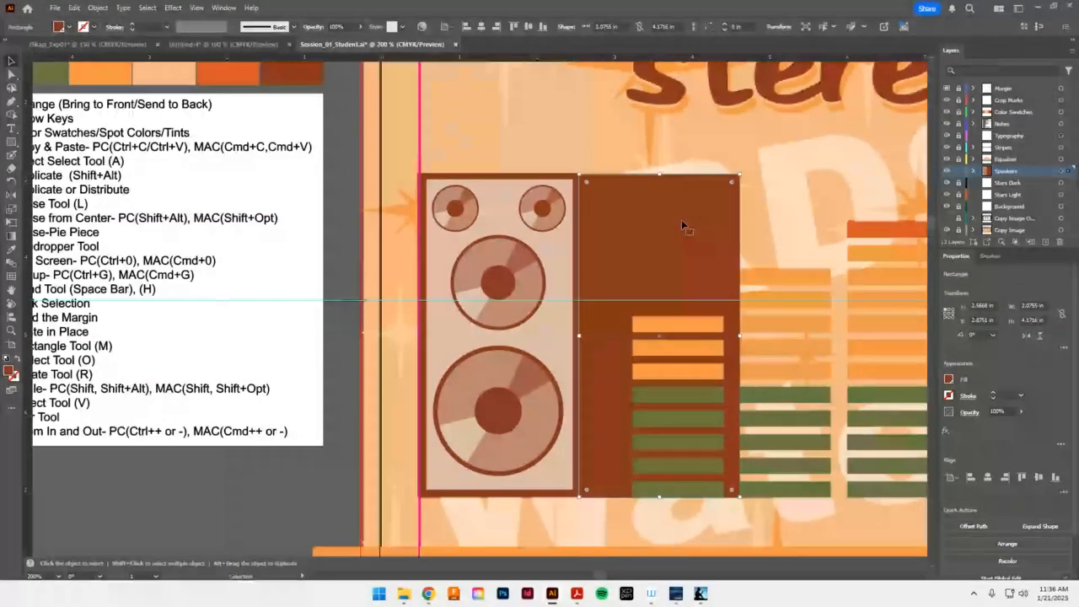
key("Up")
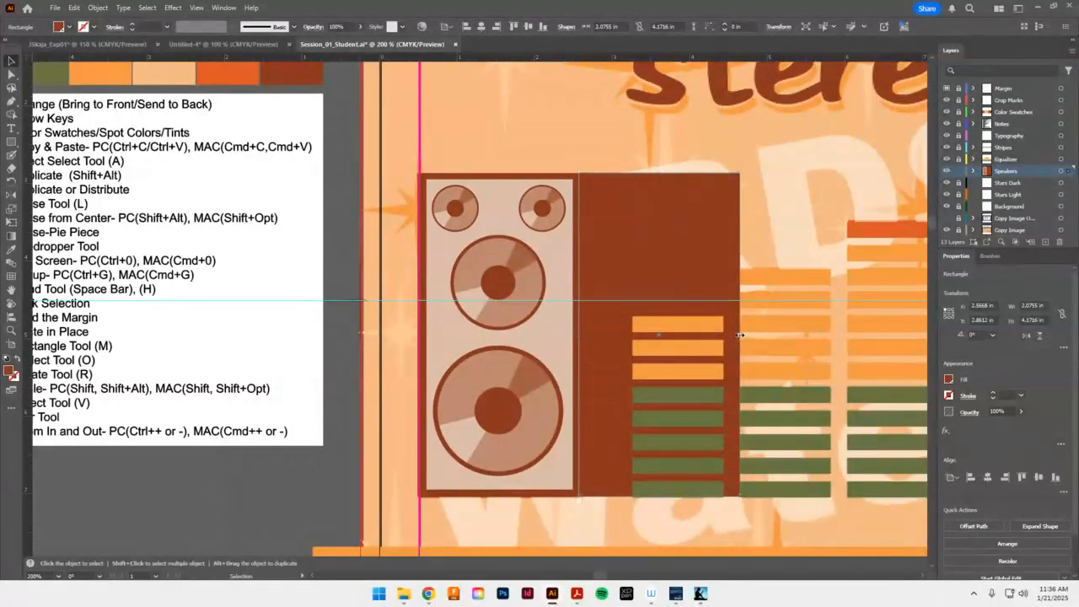
left_click_drag(739, 334, 615, 337)
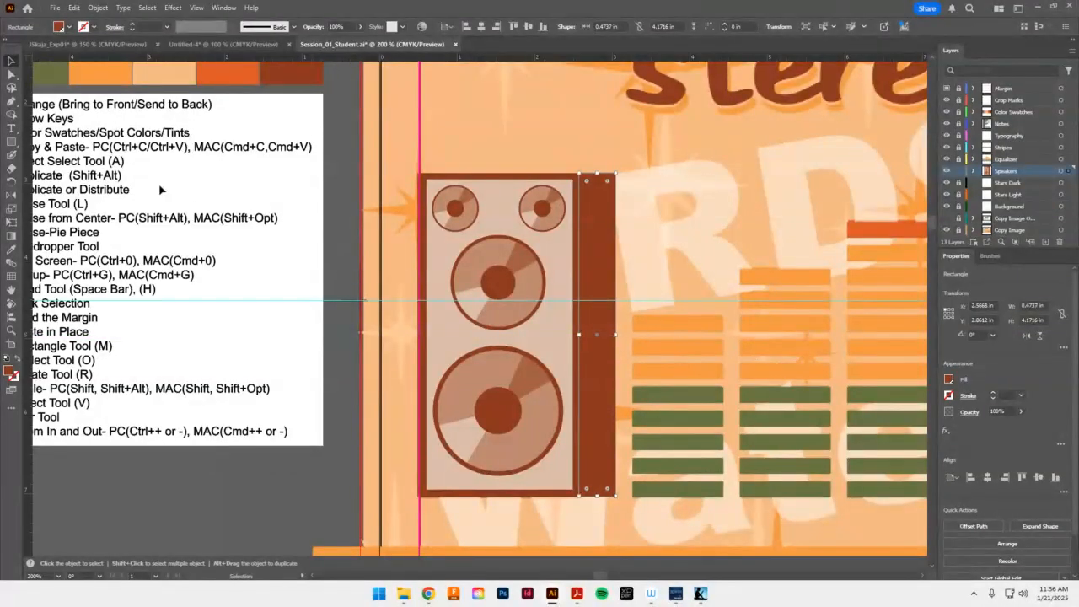
Fine-tune the narrow side panel's height to about 4.17 in so its top edge lines up with the frame
left_click(12, 75)
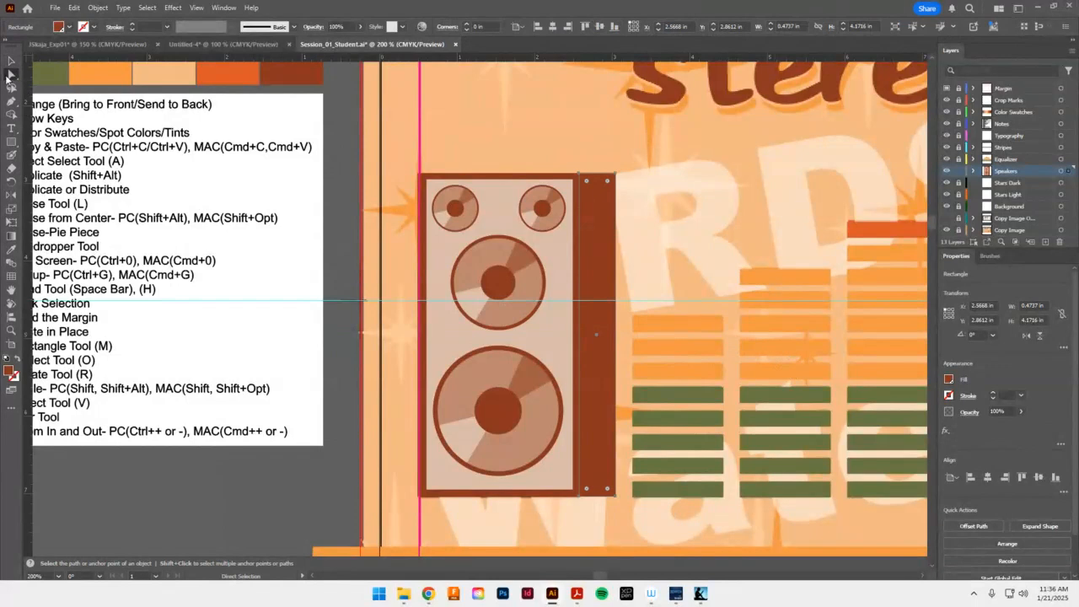
left_click(9, 75)
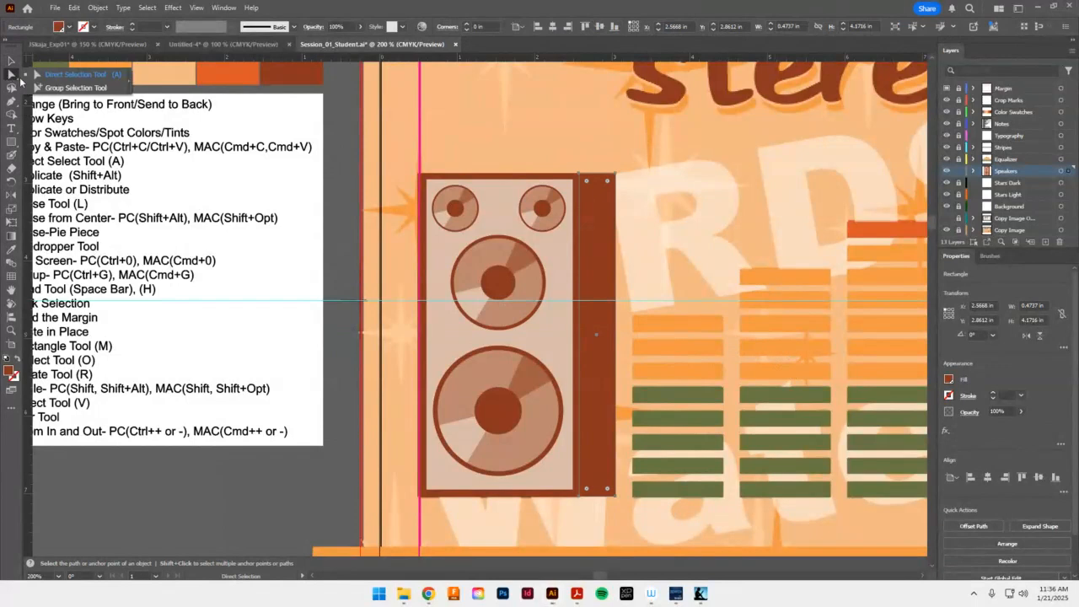
left_click(637, 174)
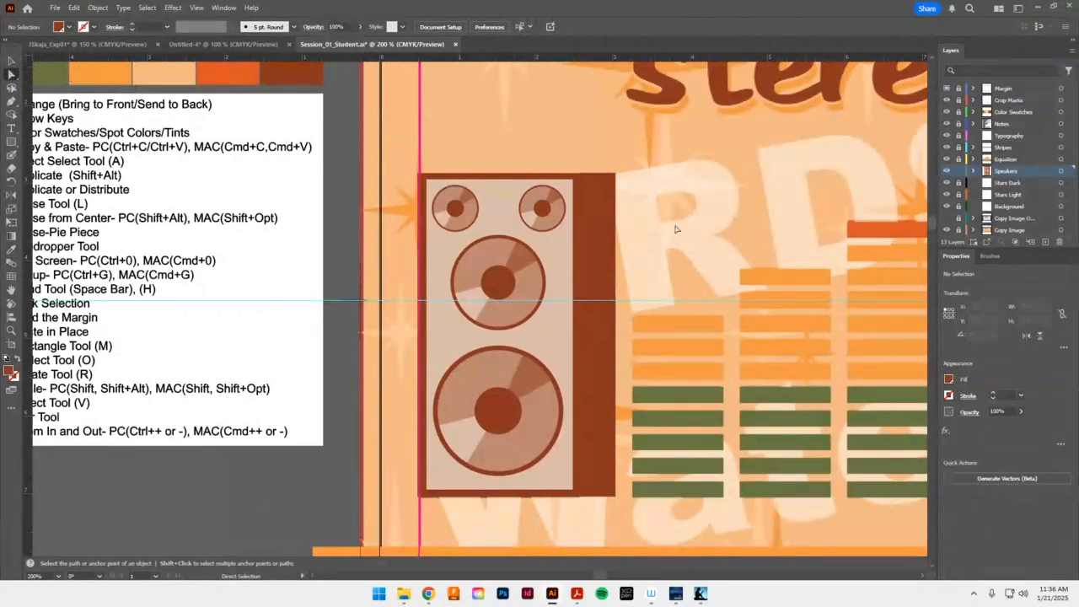
left_click(11, 61)
left_click(594, 208)
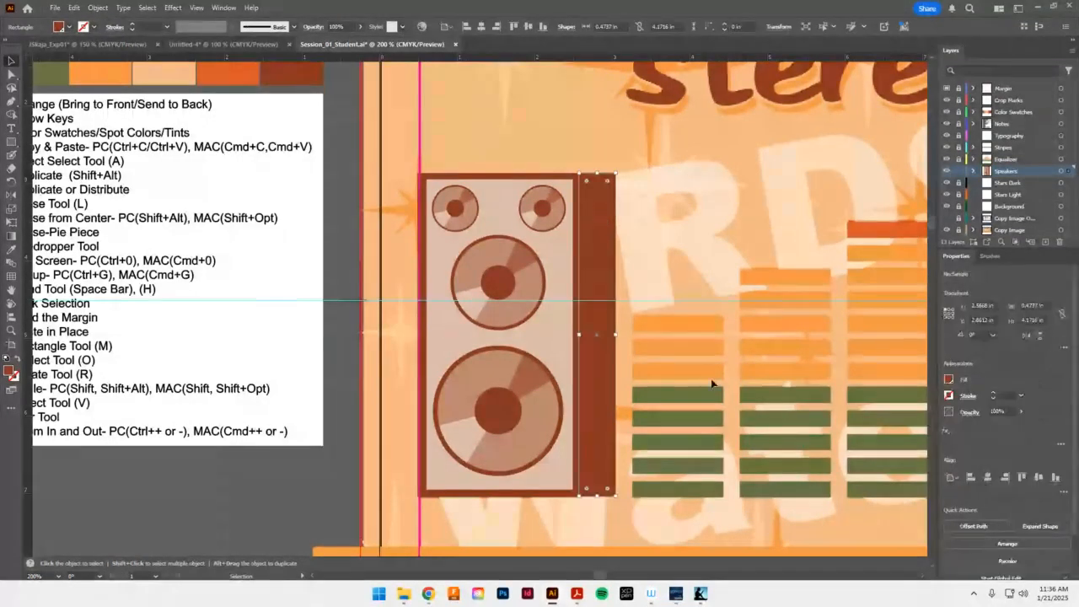
left_click_drag(596, 174, 597, 172)
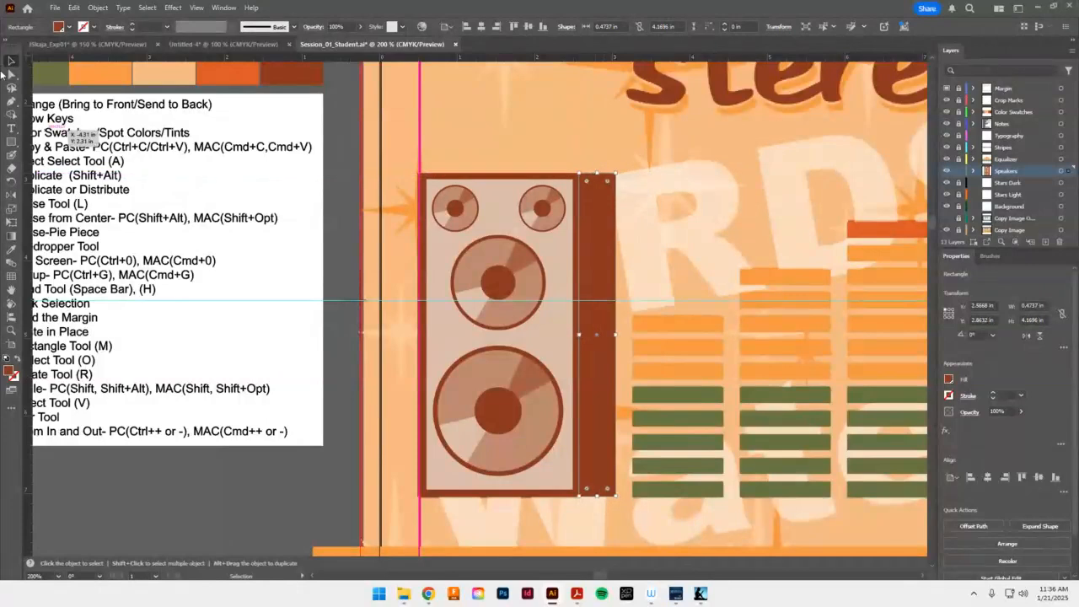
Move the side panel's upper outer corner down and its lower outer corner up to match the reference's slanted side
left_click(11, 74)
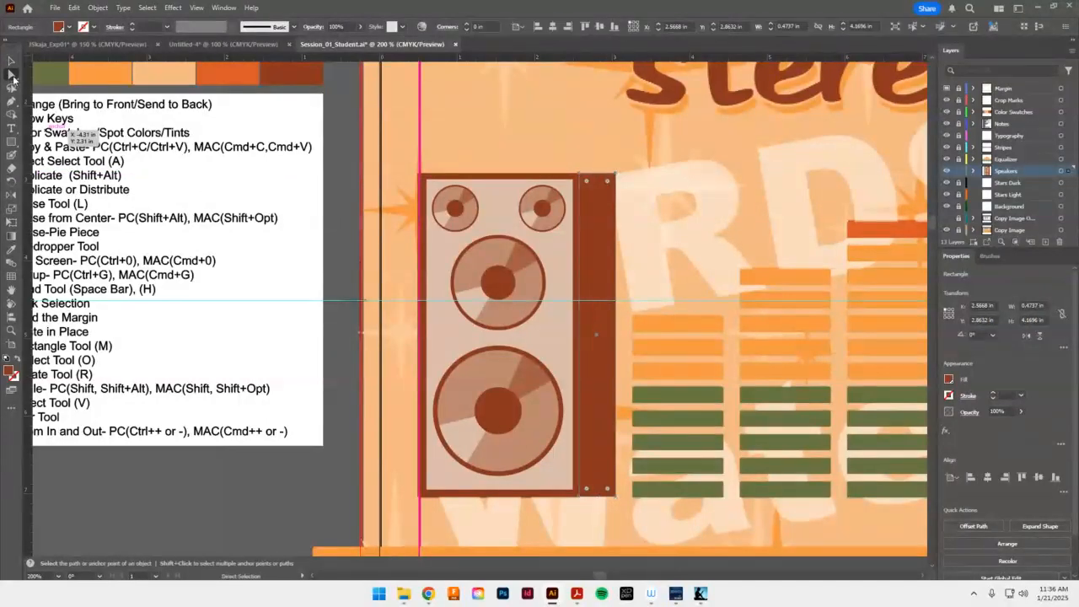
left_click(647, 229)
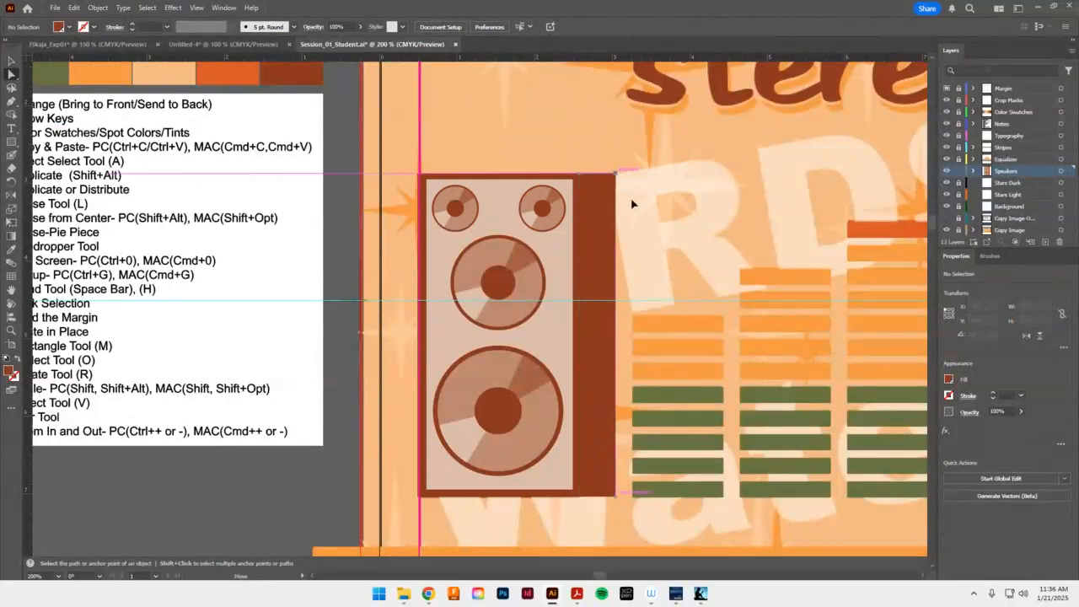
left_click_drag(617, 174, 426, 173)
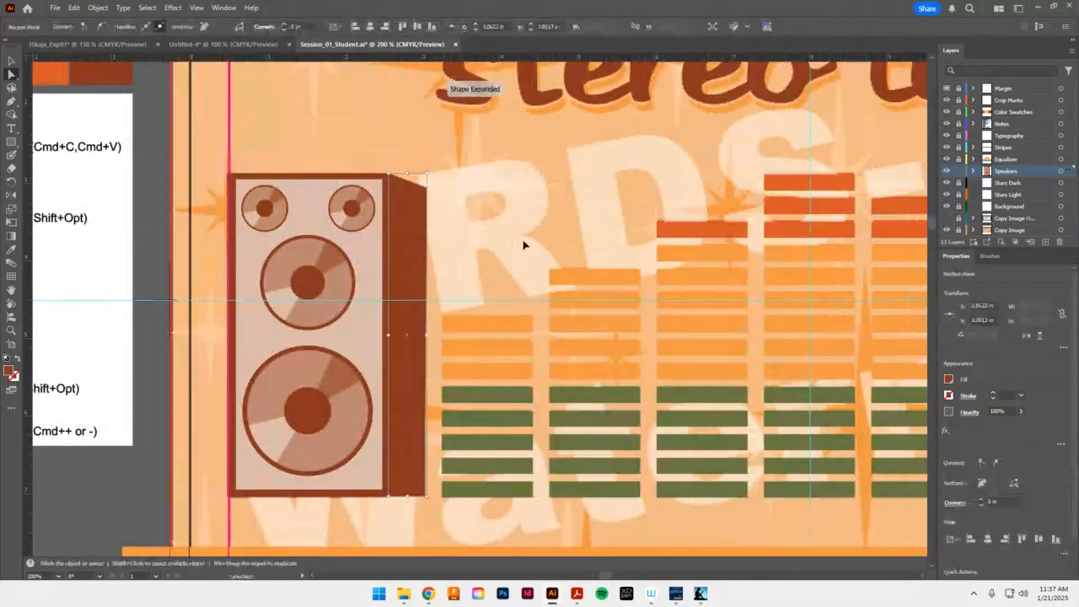
left_click(438, 178)
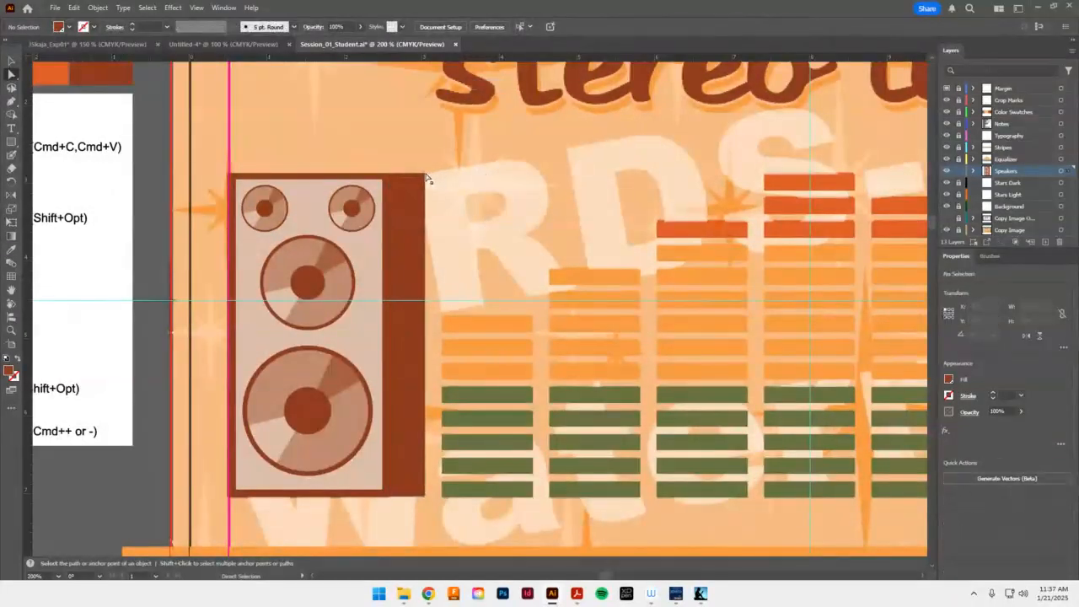
left_click_drag(426, 175, 422, 241)
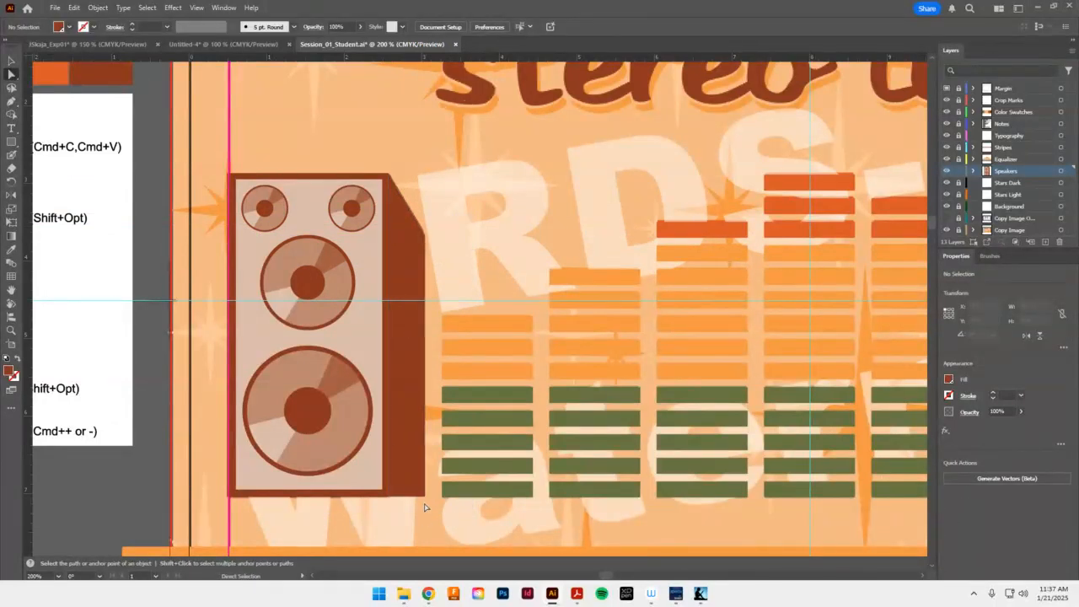
left_click_drag(425, 496, 422, 437)
left_click(465, 295)
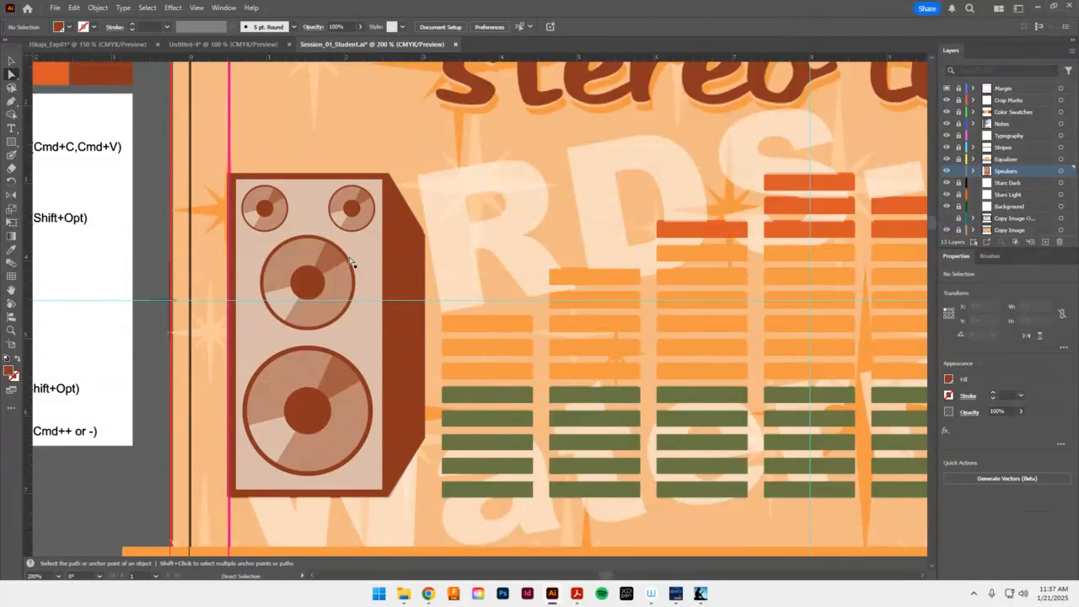
Select every part of the finished left speaker, including its slanted side panel, and group them into one object
key("v")
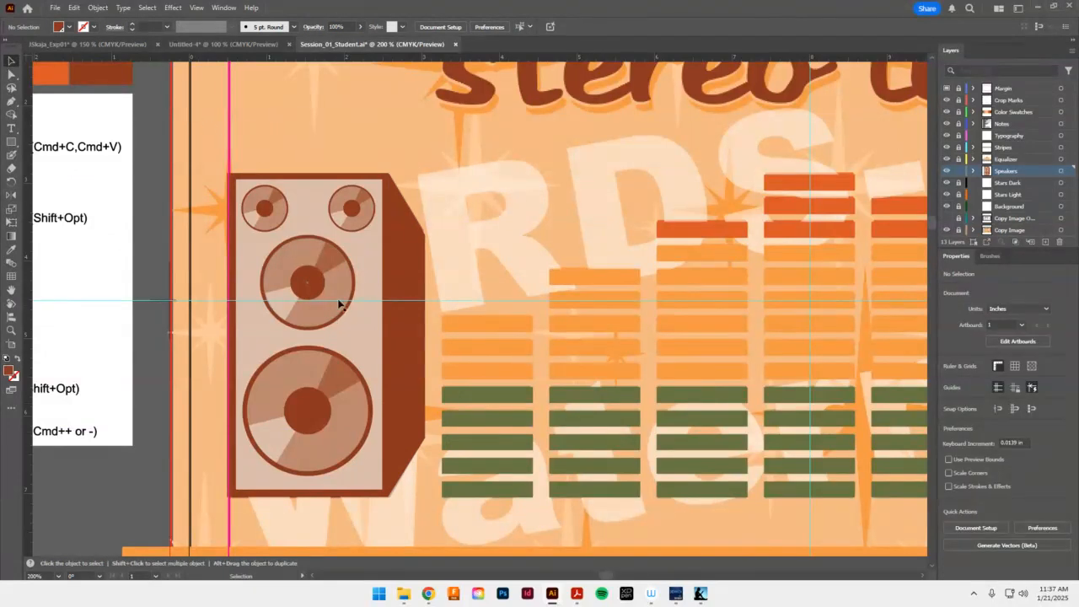
key("a")
key("ctrl+minus")
key("ctrl+minus")
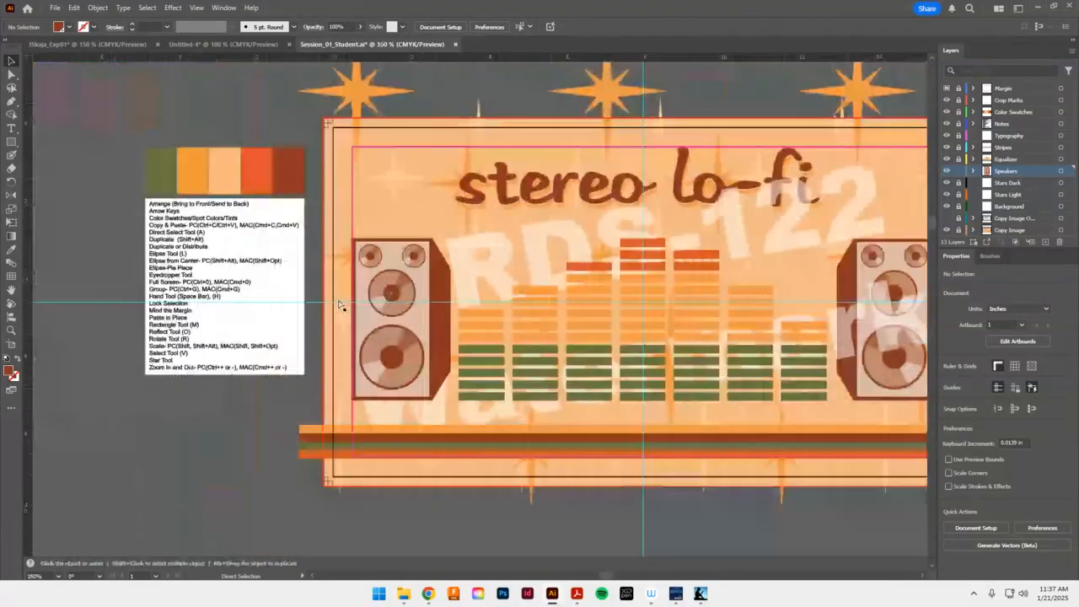
key("space")
left_click_drag(753, 262, 619, 246)
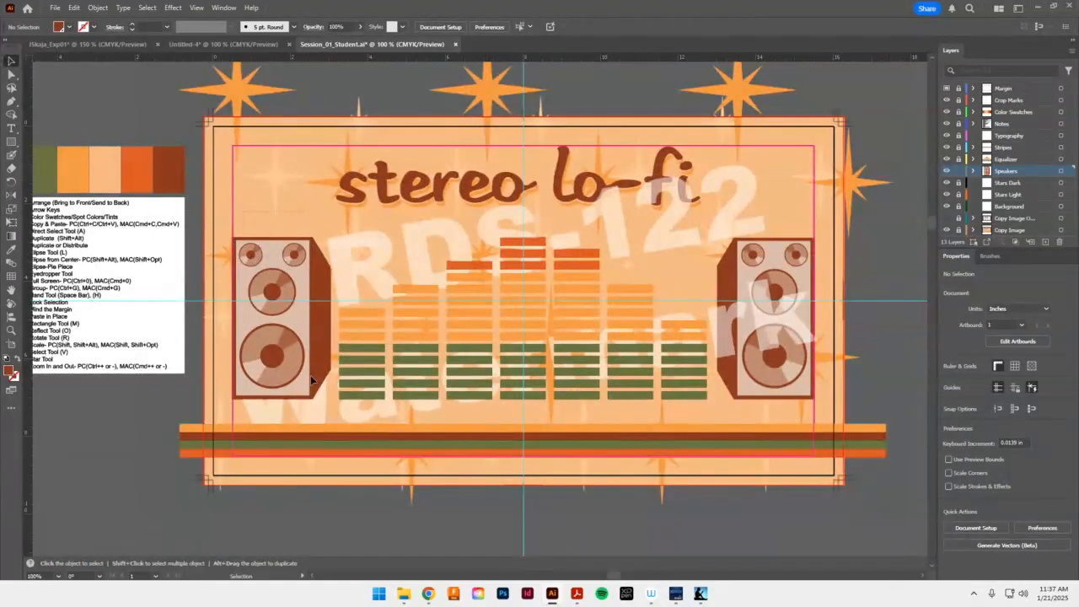
left_click(330, 400)
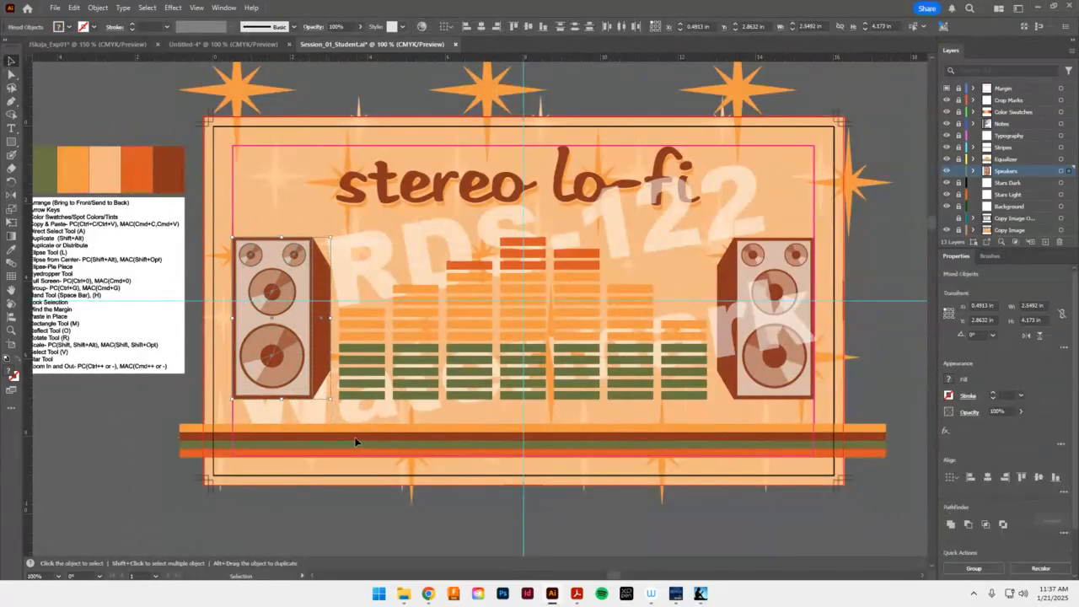
left_click(11, 74)
left_click(11, 60)
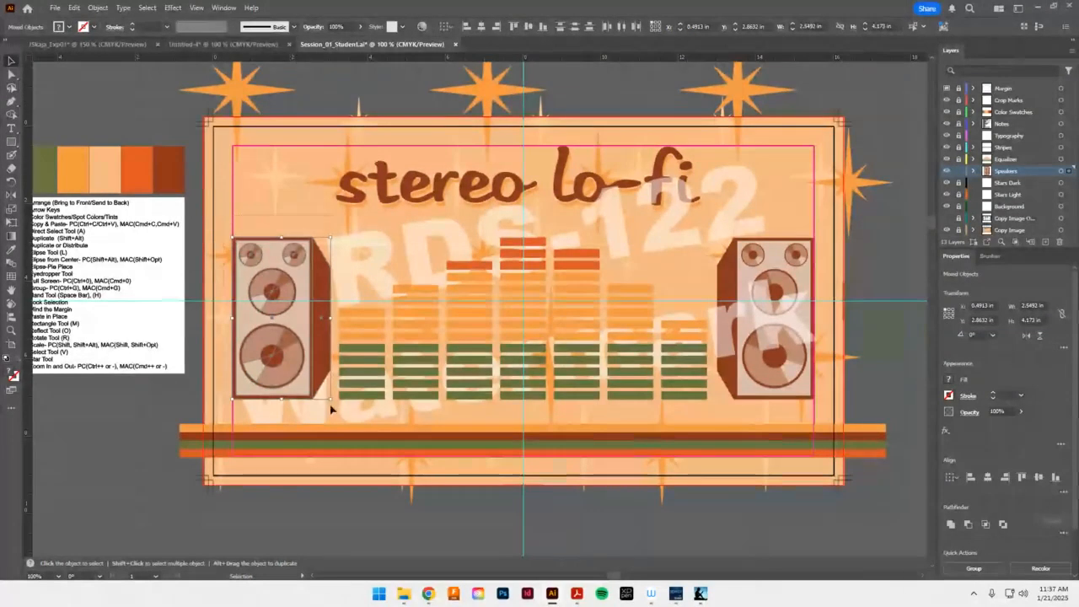
left_click(280, 364)
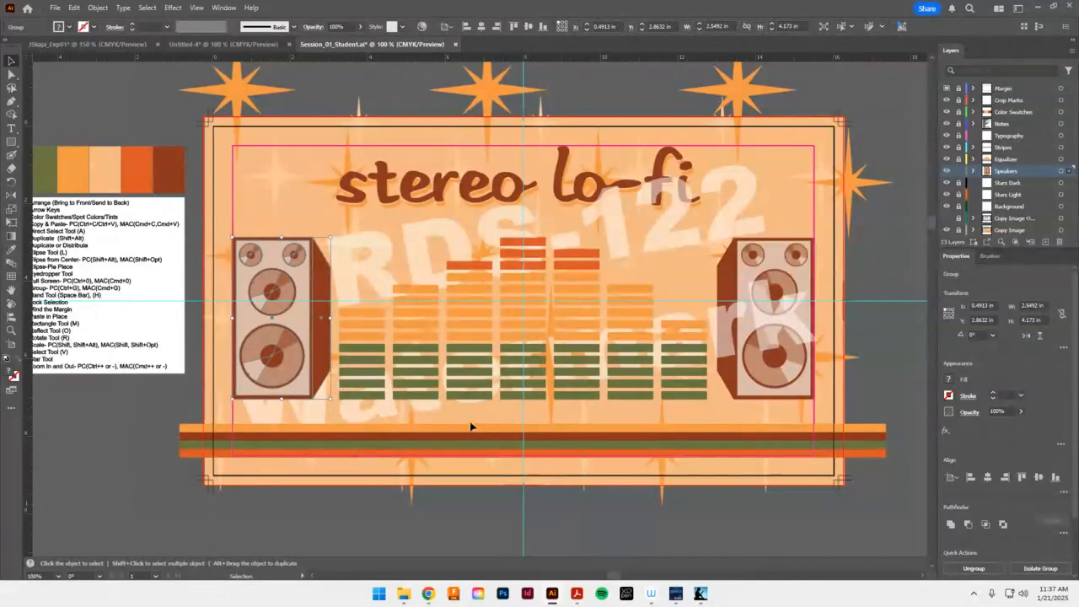
Duplicate the grouped speaker straight across to the poster's right margin and reflect the copy across the vertical axis
left_click_drag(295, 312, 778, 335)
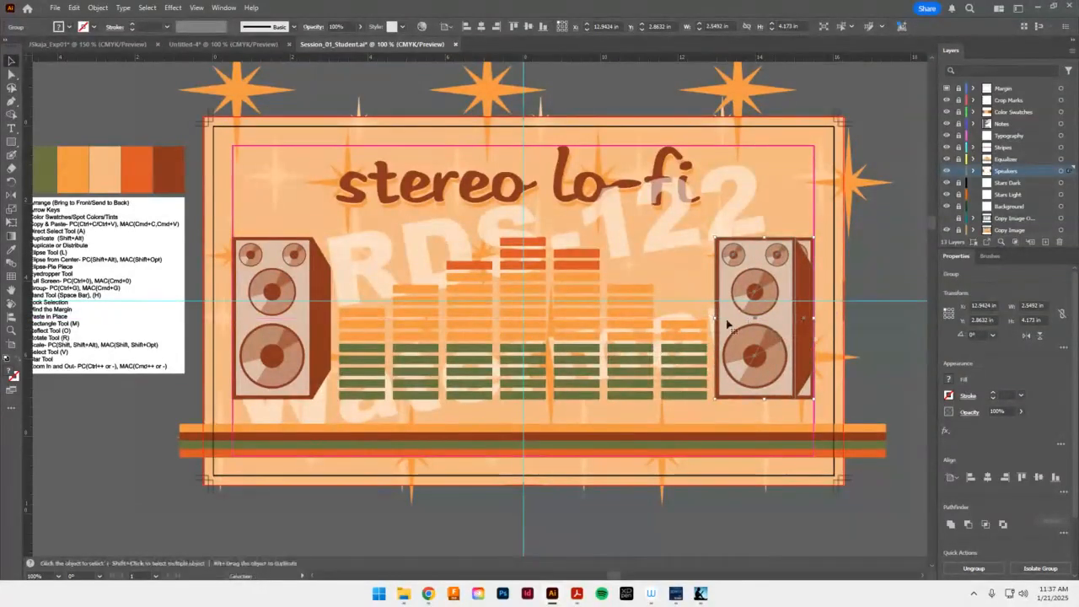
left_click(11, 197)
key("v")
double_click(11, 195)
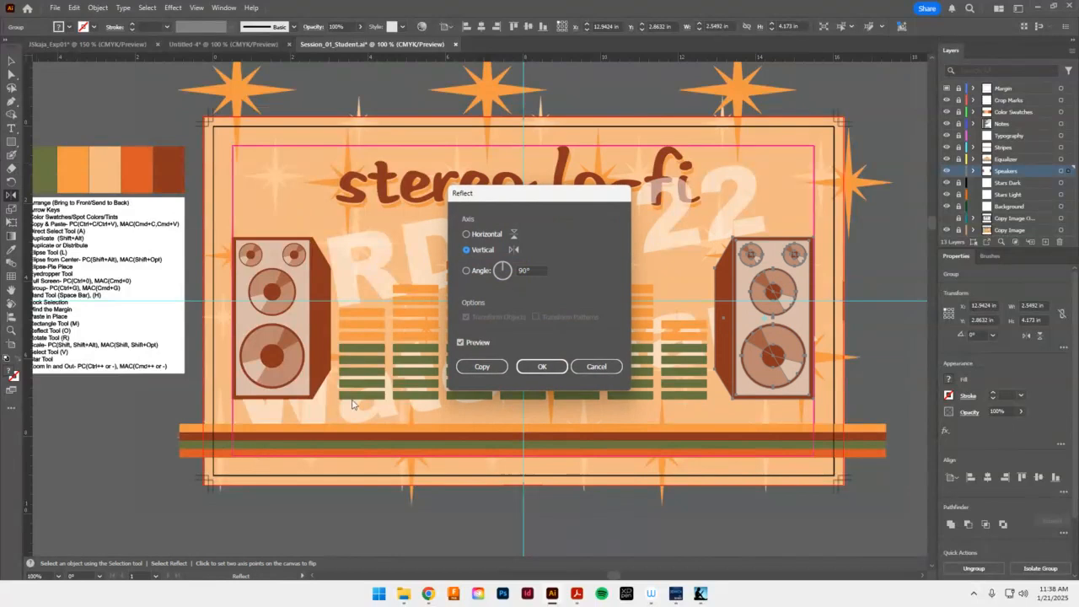
left_click(466, 234)
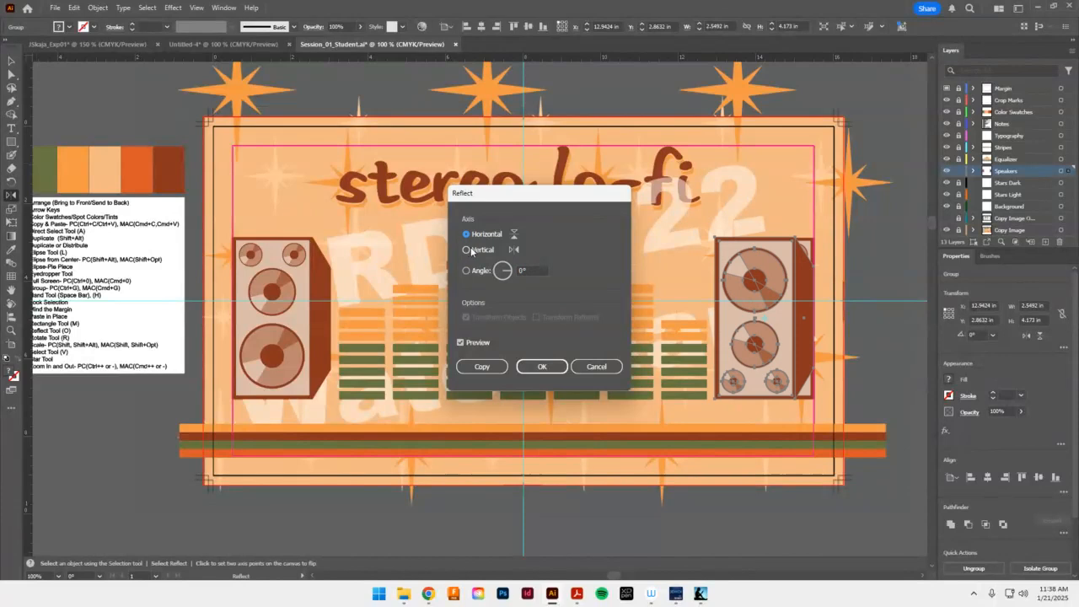
left_click(465, 250)
left_click(466, 234)
left_click(465, 250)
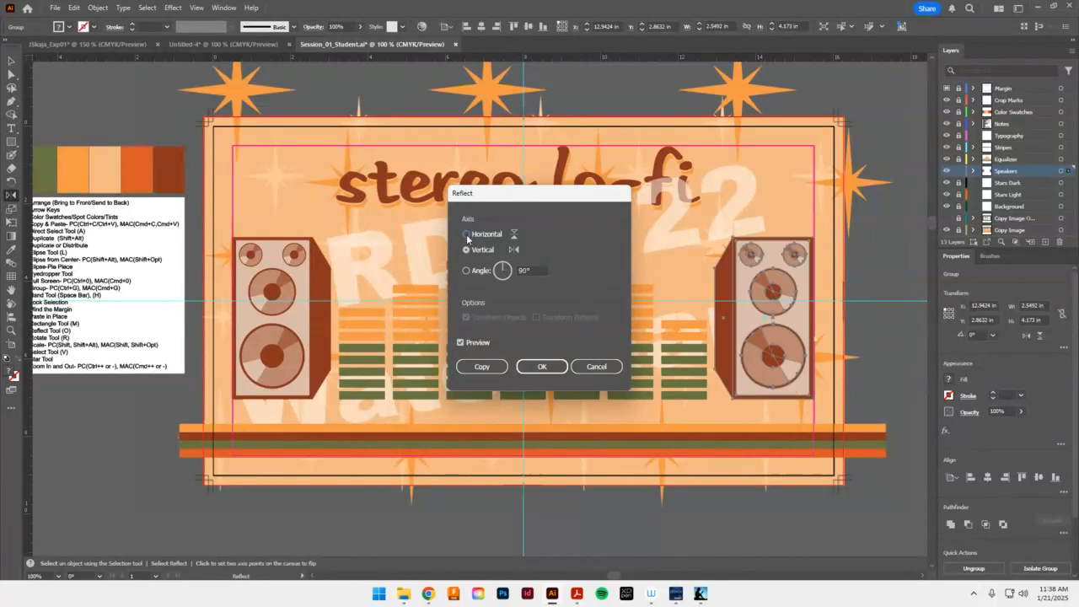
left_click(466, 234)
left_click(465, 249)
left_click(563, 366)
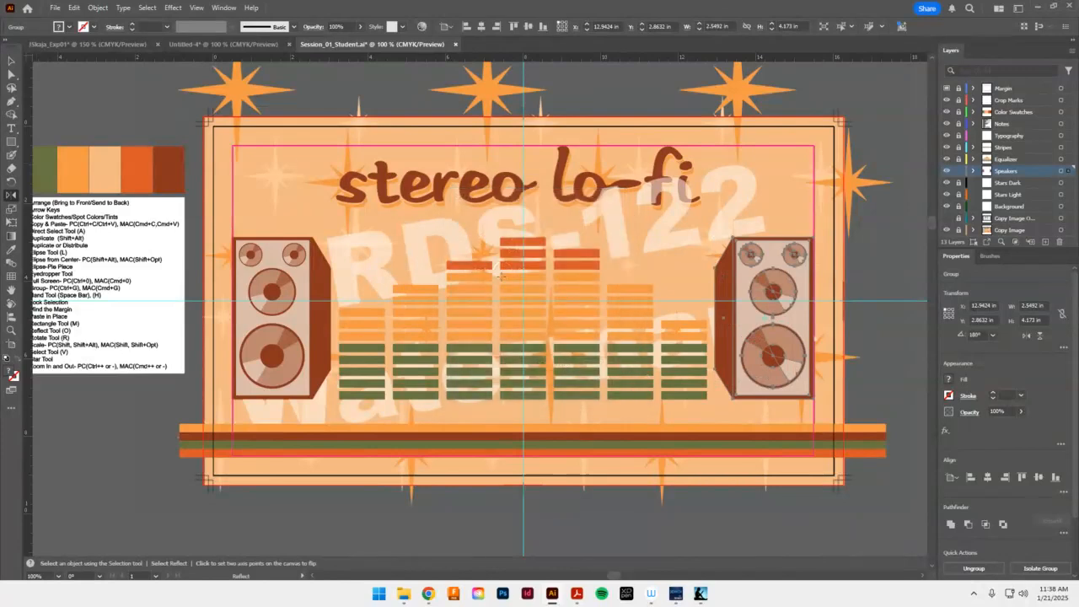
left_click(11, 60)
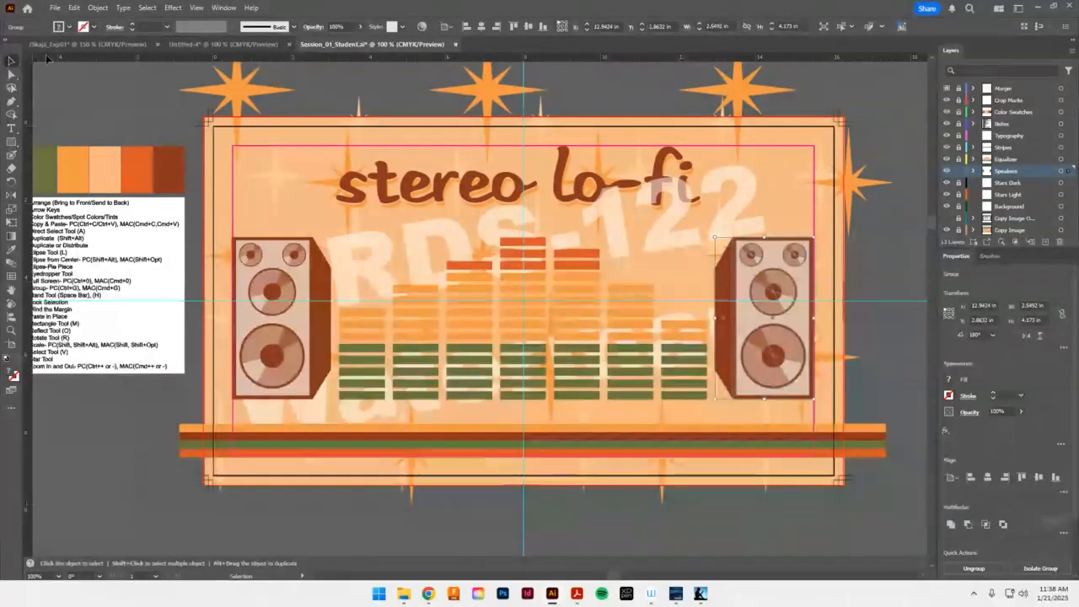
key("Right")
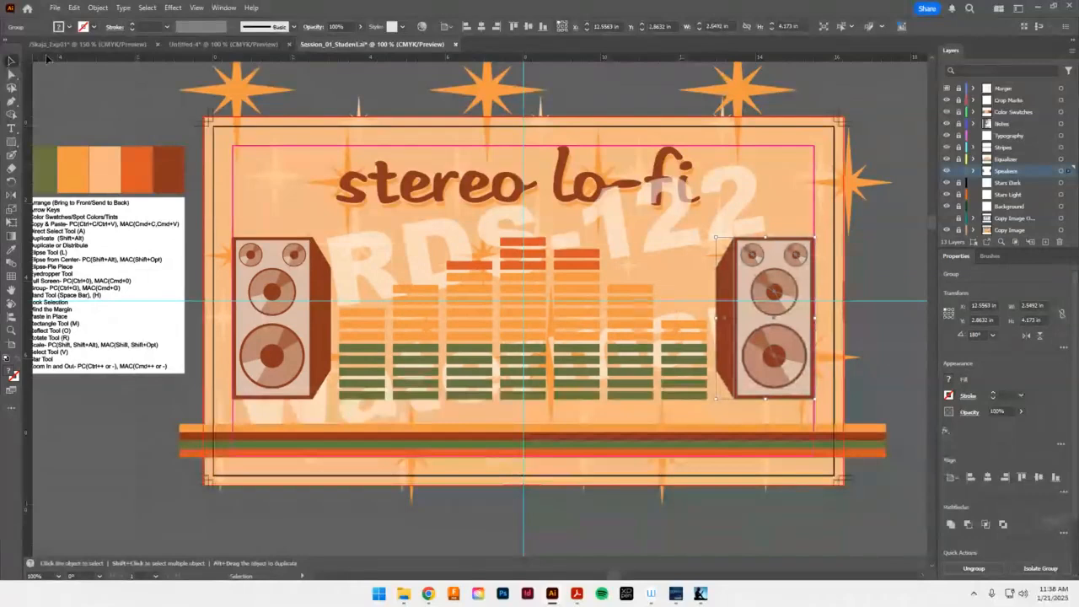
key("Left")
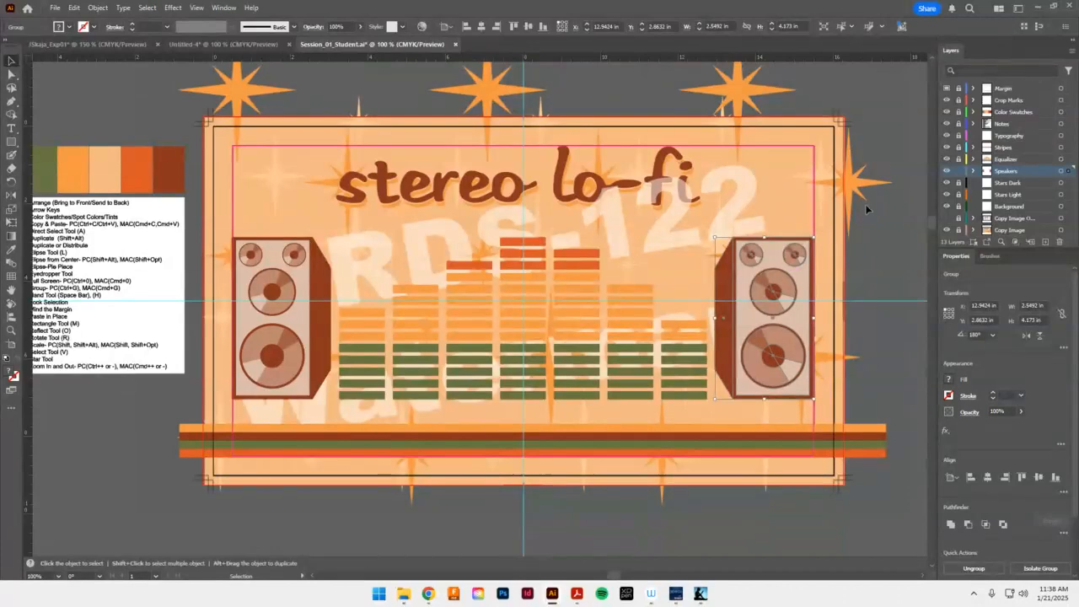
Lock the Speakers layer, then unlock the Stars Dark layer and make it the active layer
left_click(959, 171)
left_click(958, 183)
left_click(991, 184)
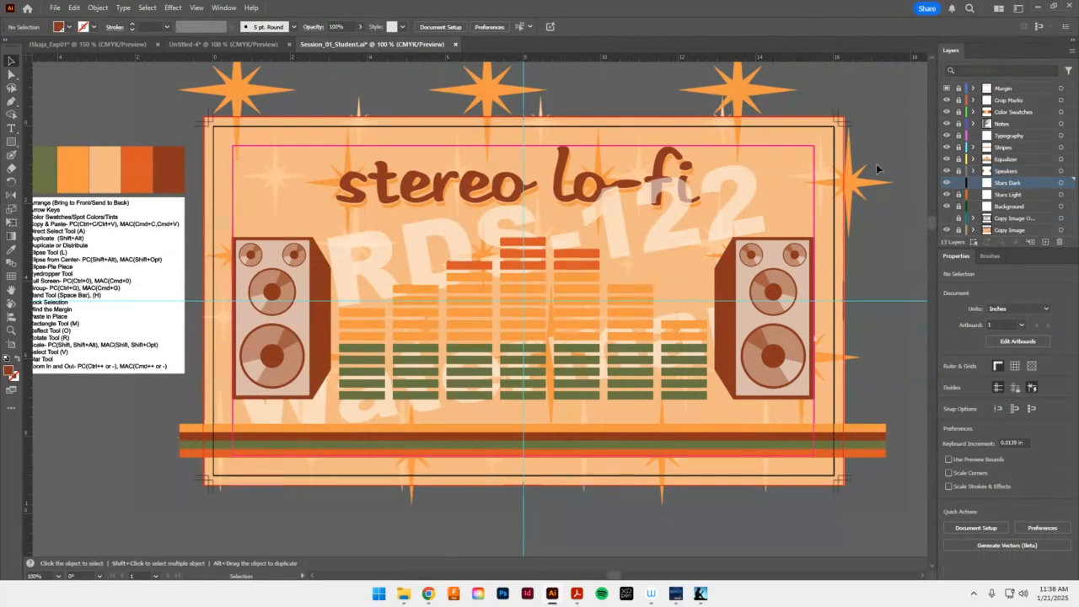
Show the outline version of the copy image as the tracing reference for the stars
key("h")
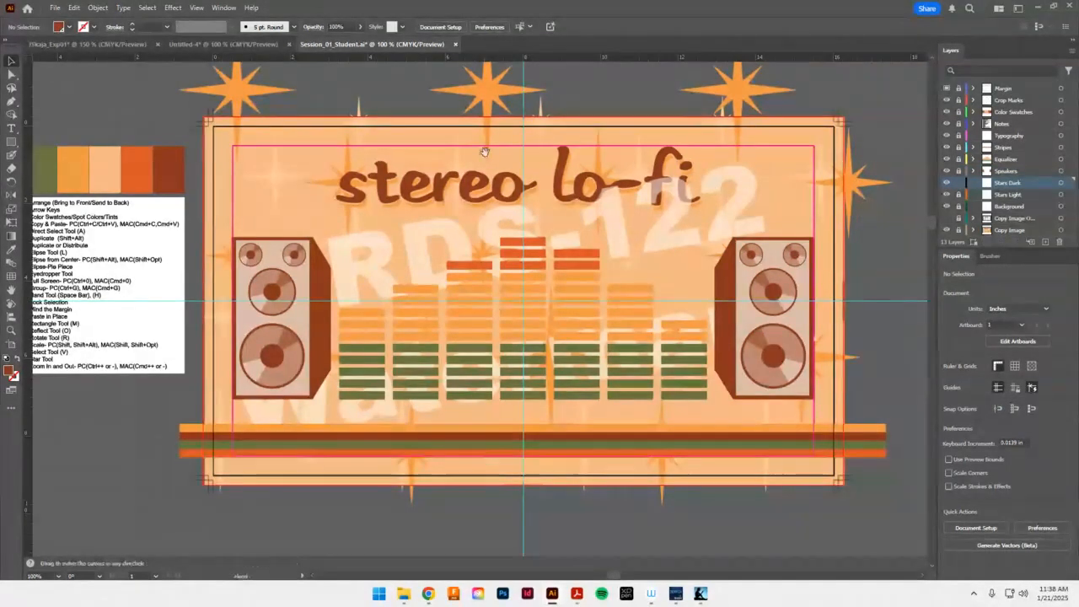
left_click_drag(485, 152, 648, 231)
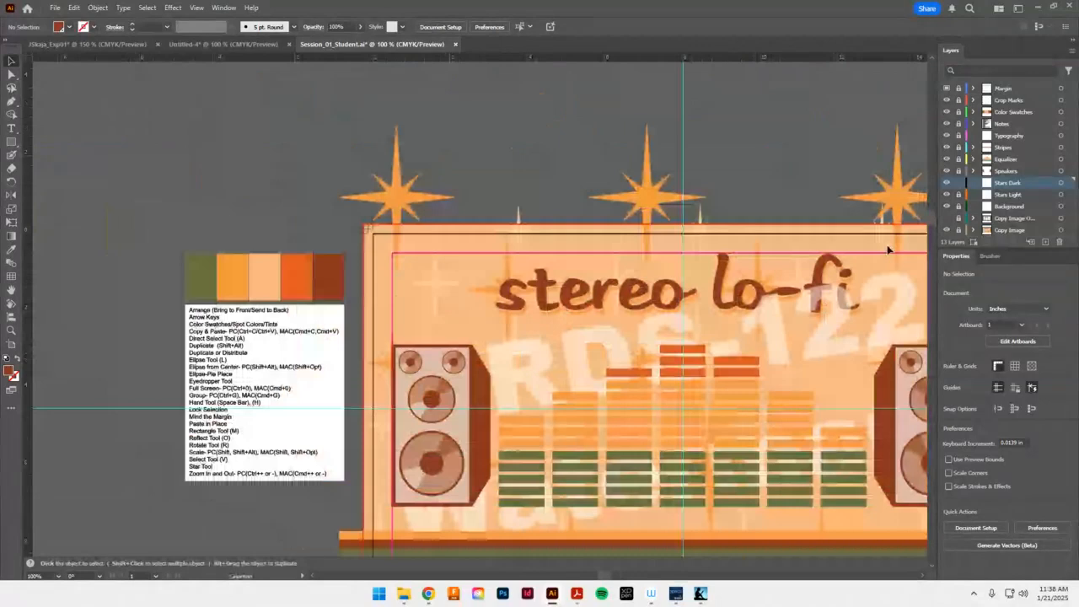
key("ctrl+y")
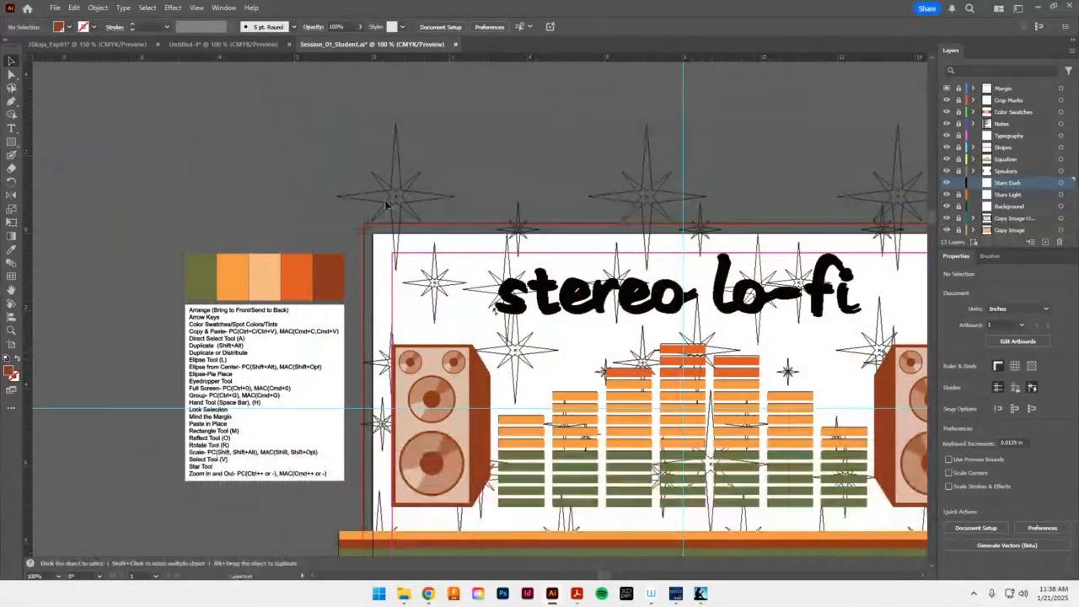
Draw a dark brown five-pointed star about 2.86 in wide and place it over the large outlined star at the poster's upper-left corner
key("z")
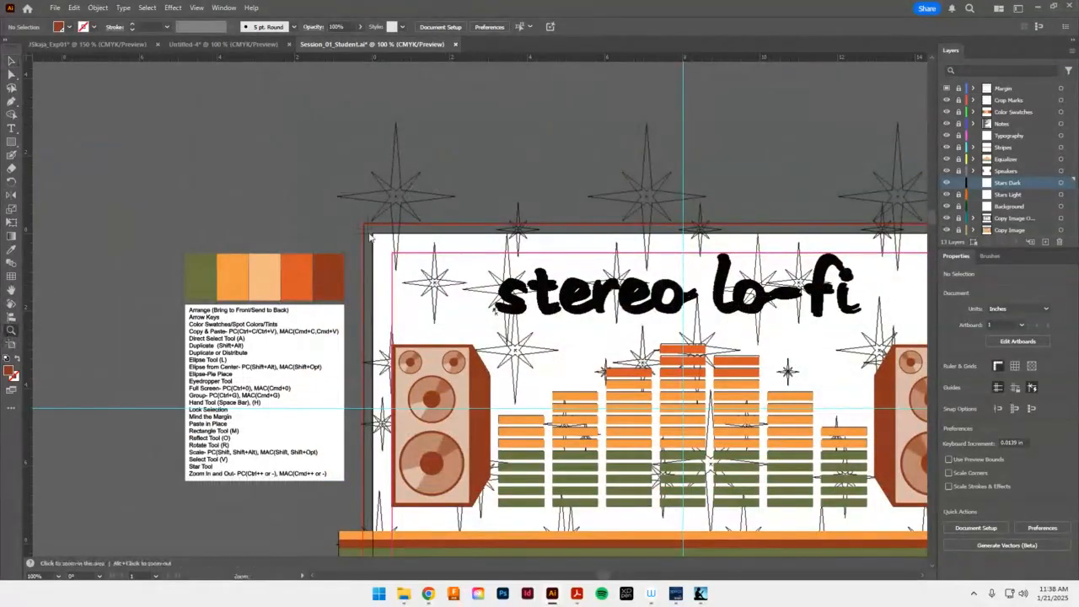
left_click_drag(359, 183, 522, 243)
key("v")
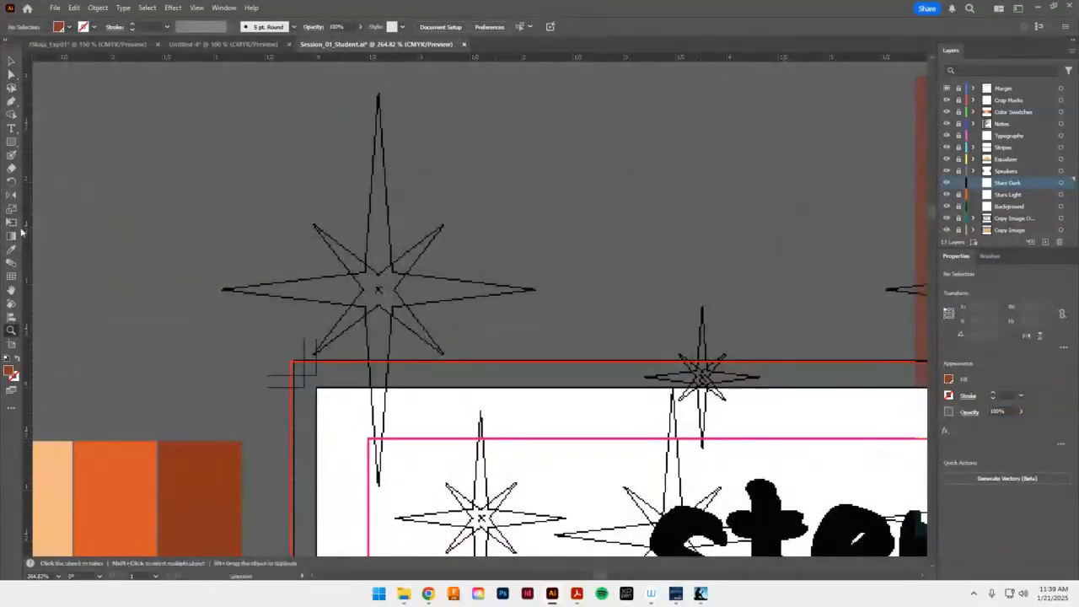
left_click(11, 141)
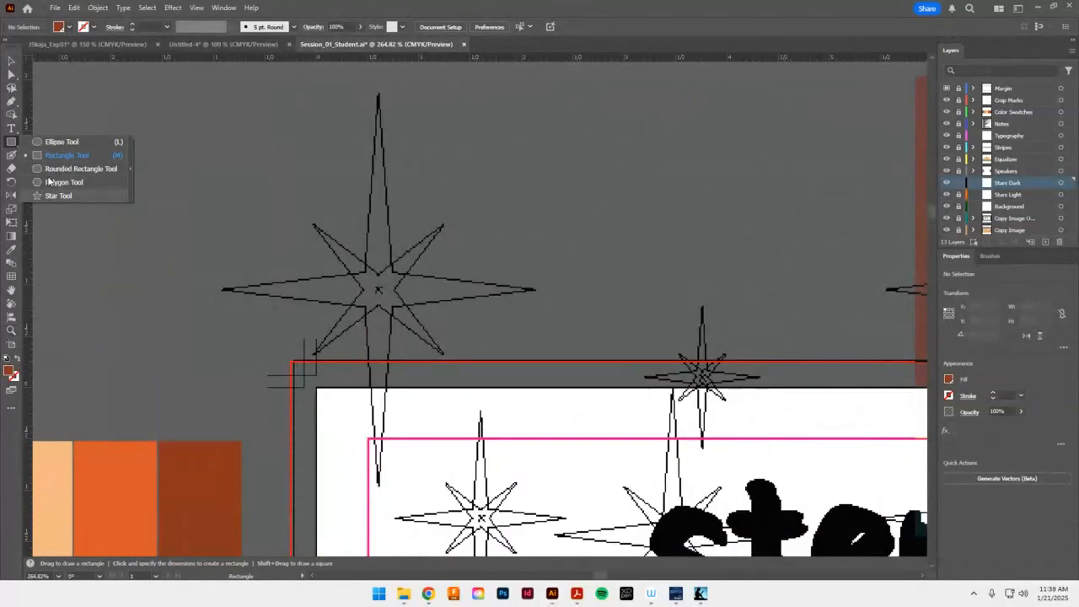
left_click(12, 142)
left_click(57, 196)
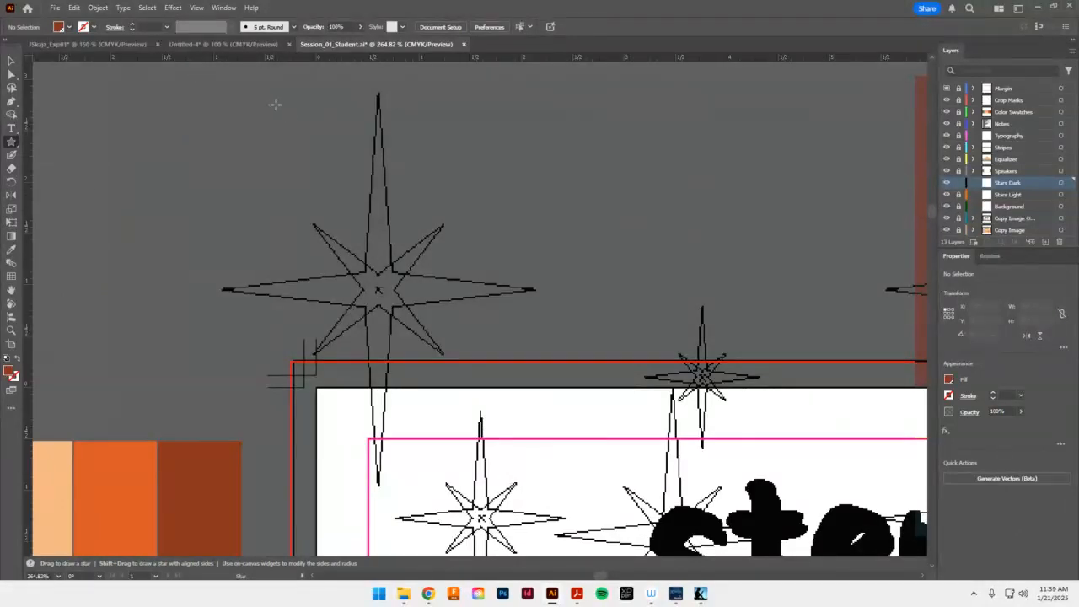
left_click_drag(275, 103, 401, 180)
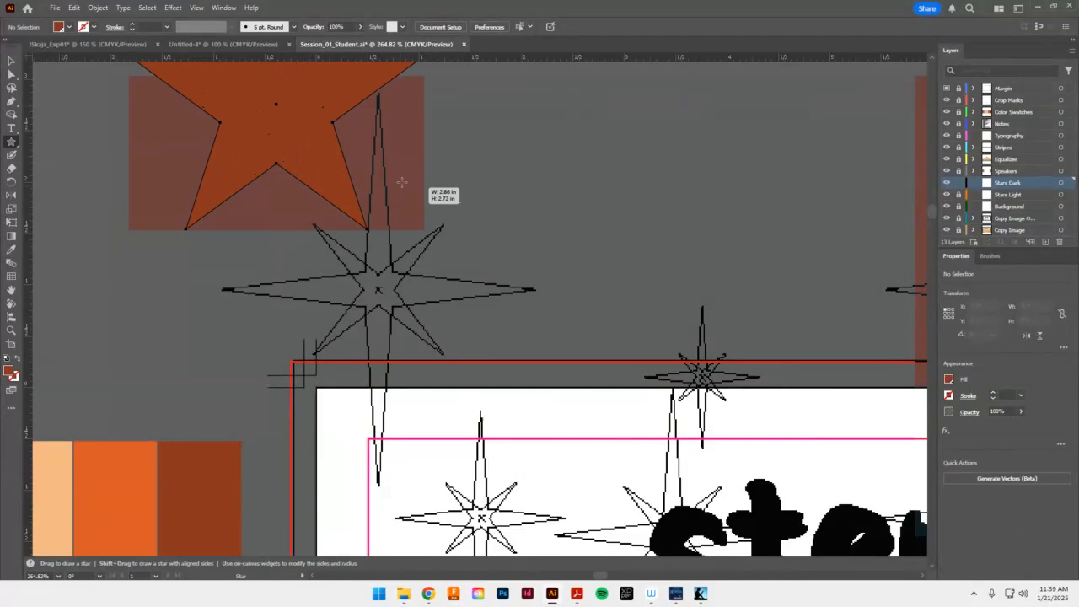
left_click(11, 60)
left_click_drag(298, 144, 438, 340)
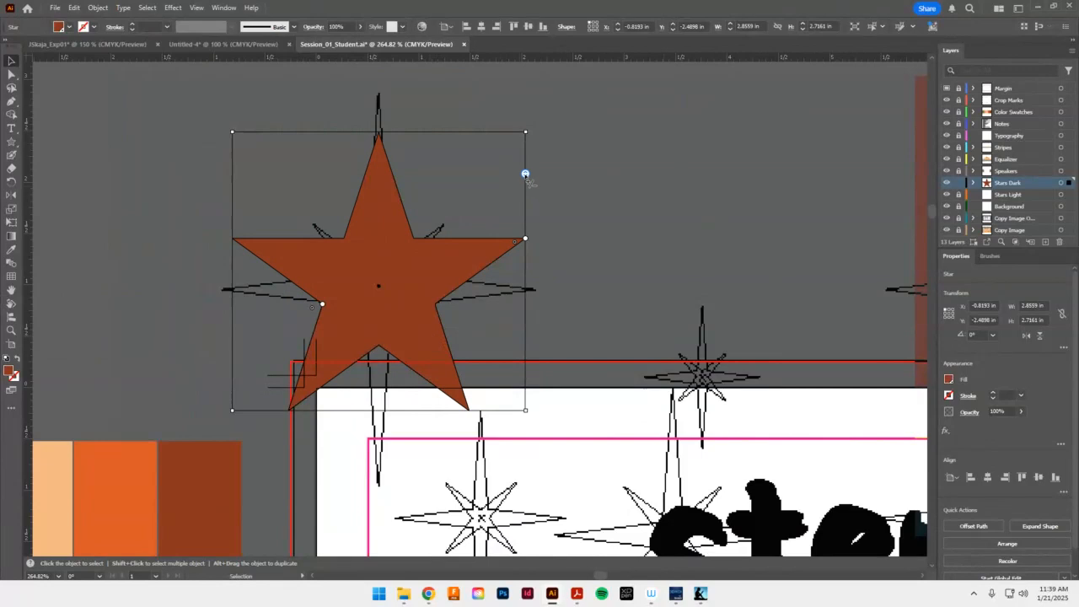
Reduce the star to four points and reposition it over the large outlined reference star
mouse_move(525, 173)
left_mouse_down()
mouse_move(525, 298)
mouse_move(525, 162)
left_mouse_up()
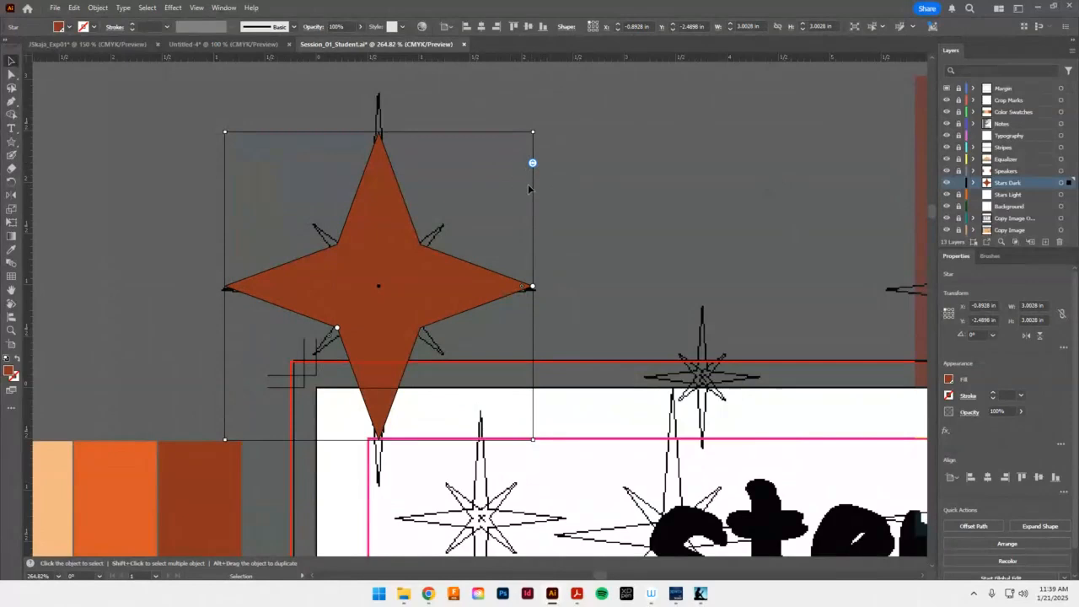
left_click_drag(532, 162, 508, 164)
left_click_drag(433, 285, 415, 263)
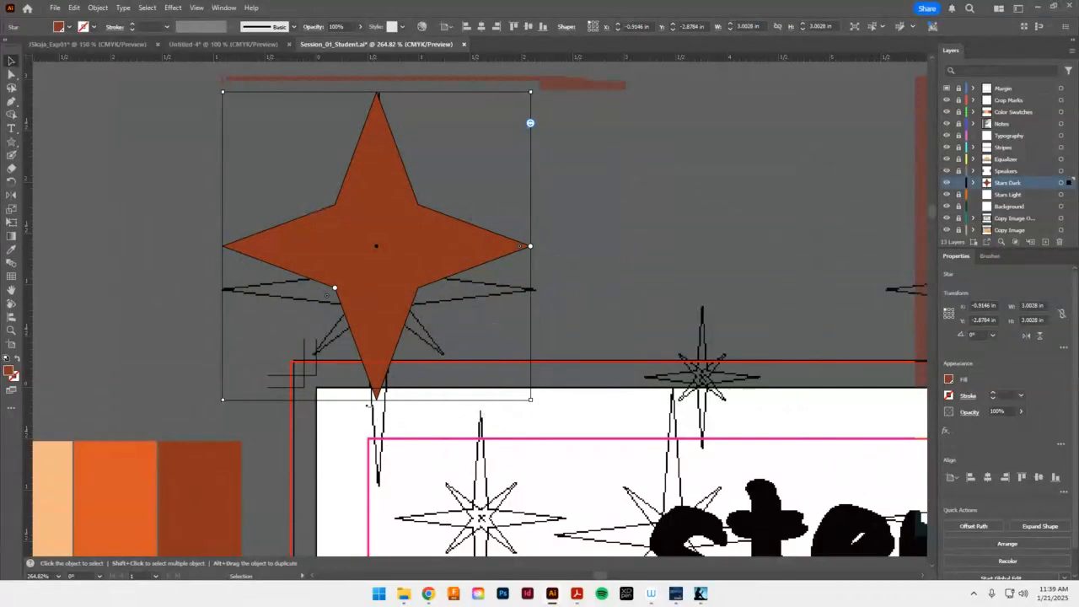
left_click(486, 180)
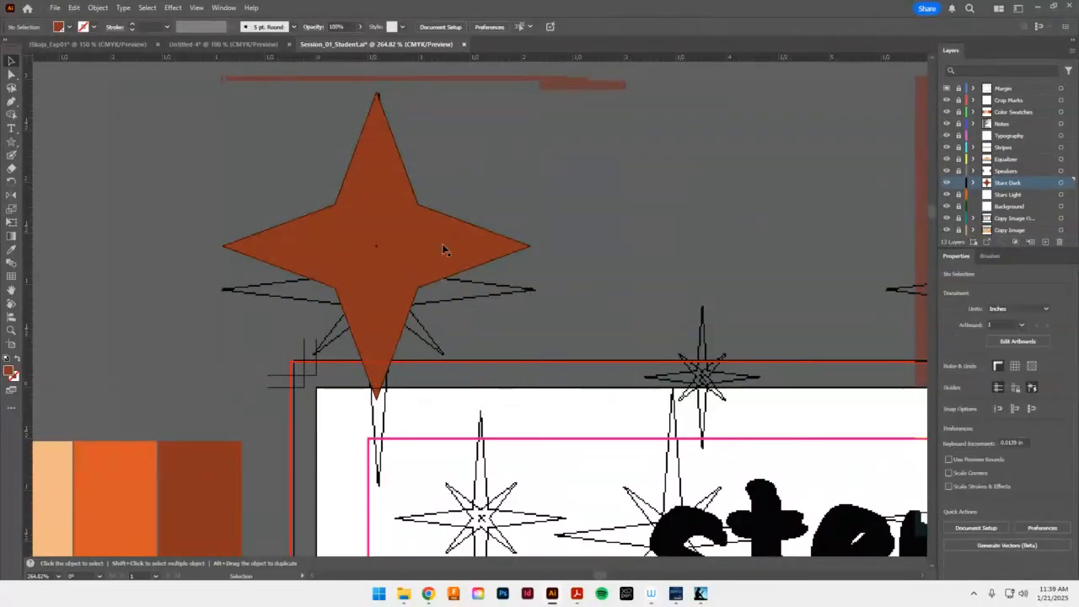
left_click_drag(444, 245, 452, 287)
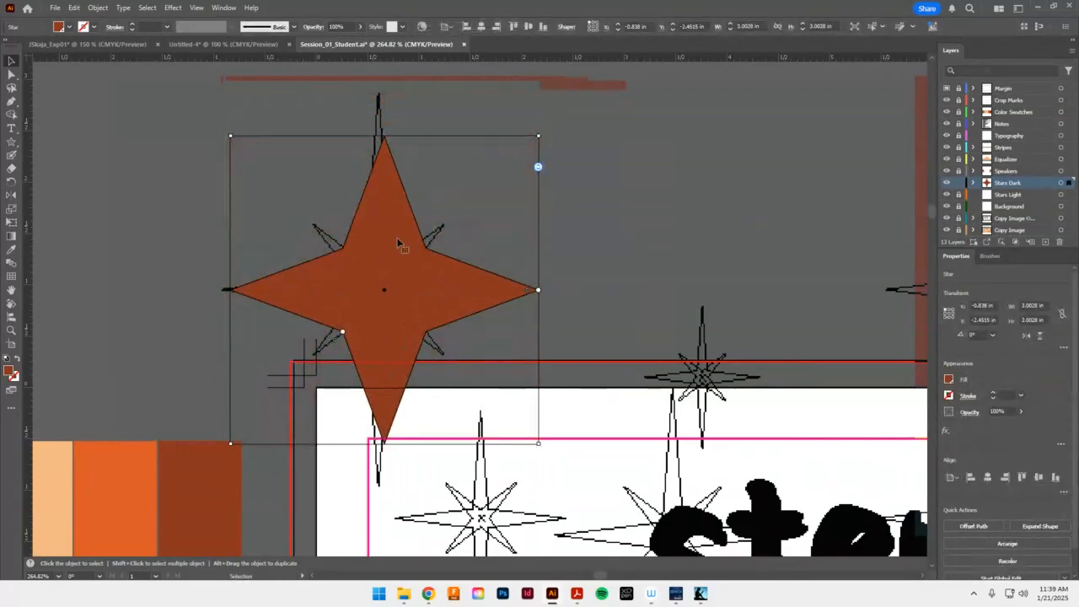
Slim the star's arms by pulling its inner points toward the centre, and resize the star to about 2.89 in
left_click_drag(346, 335, 371, 309)
left_click_drag(538, 289, 465, 291)
key("ctrl+z")
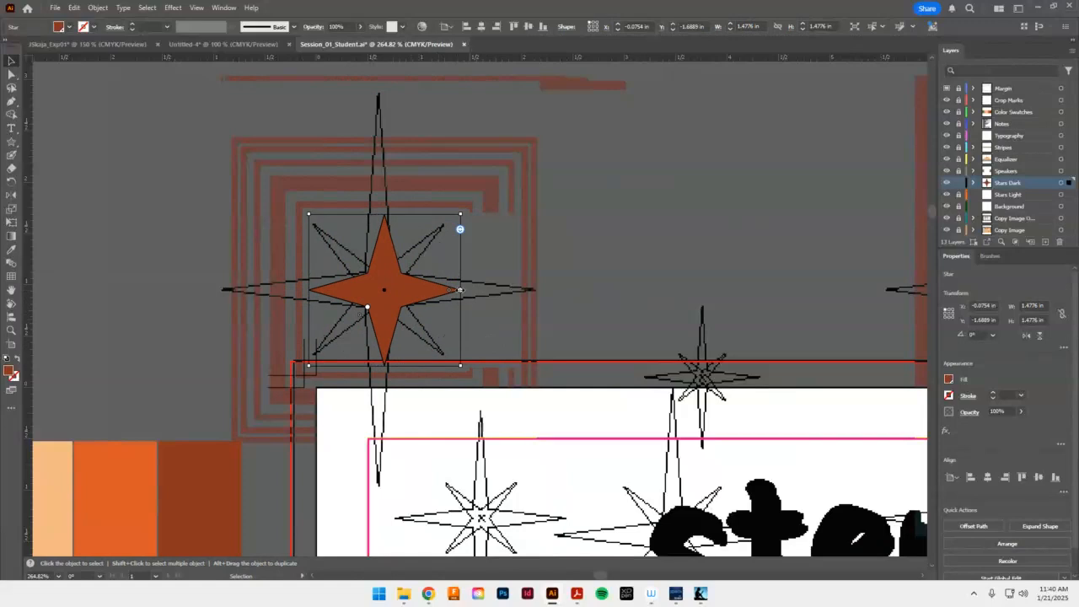
left_click_drag(455, 291, 533, 292)
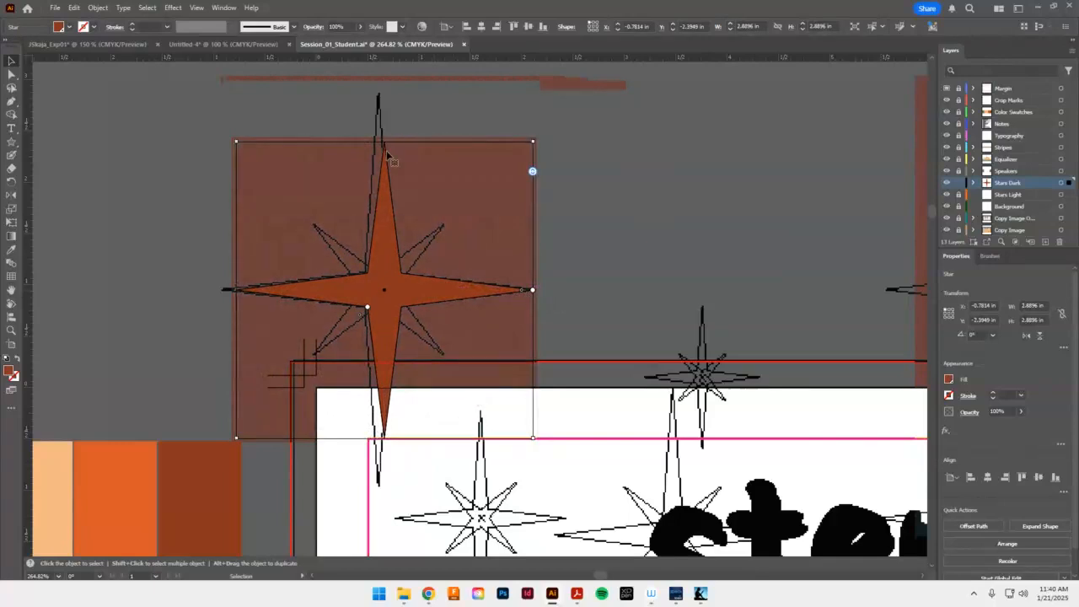
mouse_move(368, 307)
left_mouse_down()
mouse_move(334, 332)
mouse_move(366, 308)
left_mouse_up()
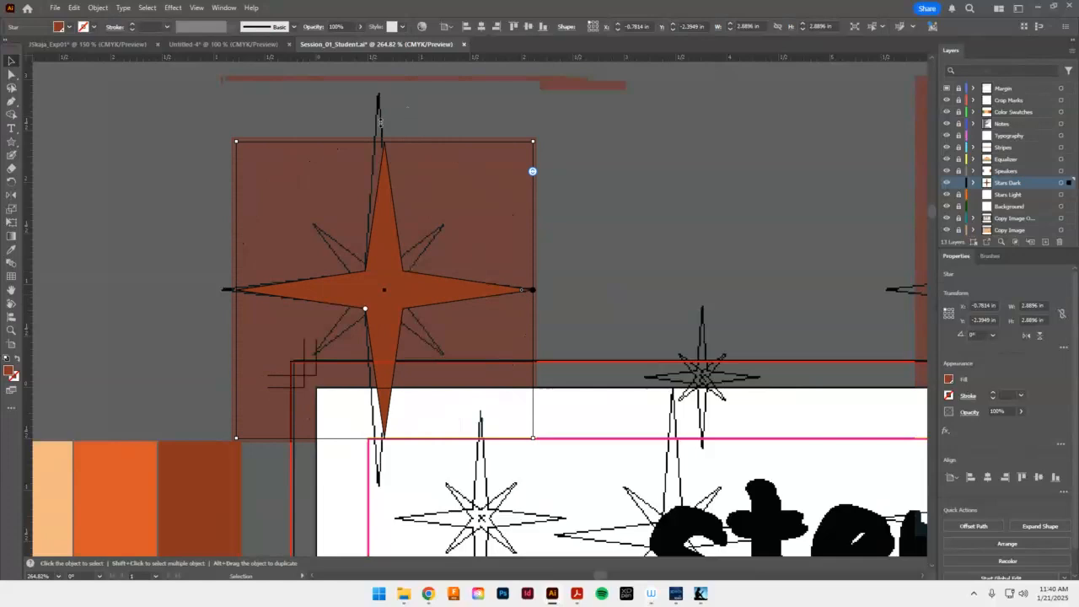
Stretch the star's height to about 3.53 in and centre it on the outlined reference star
left_click_drag(409, 142, 417, 76)
left_click_drag(394, 225, 389, 247)
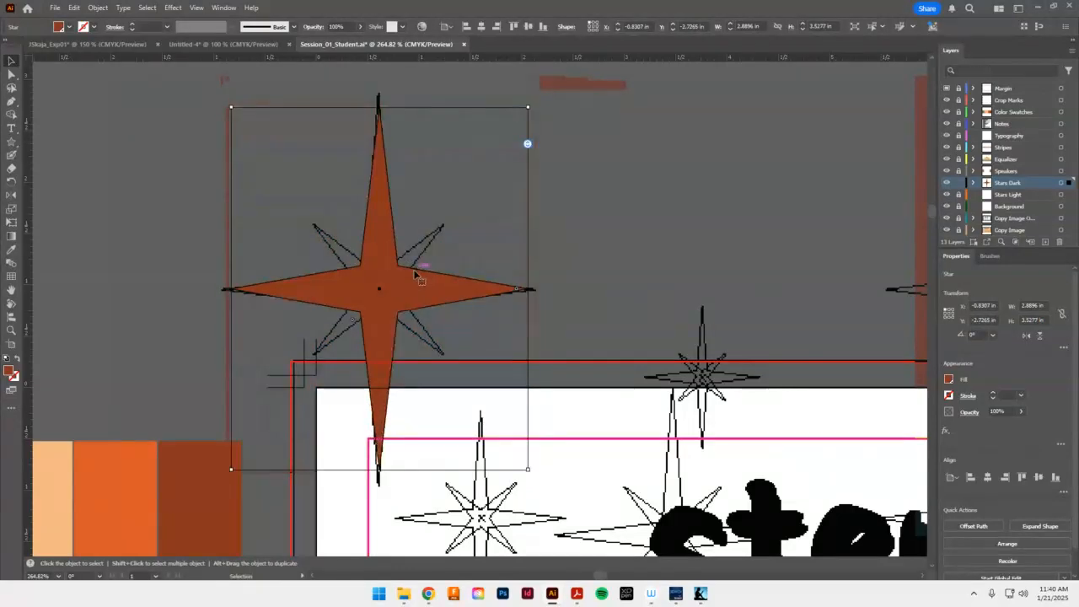
left_click(489, 248)
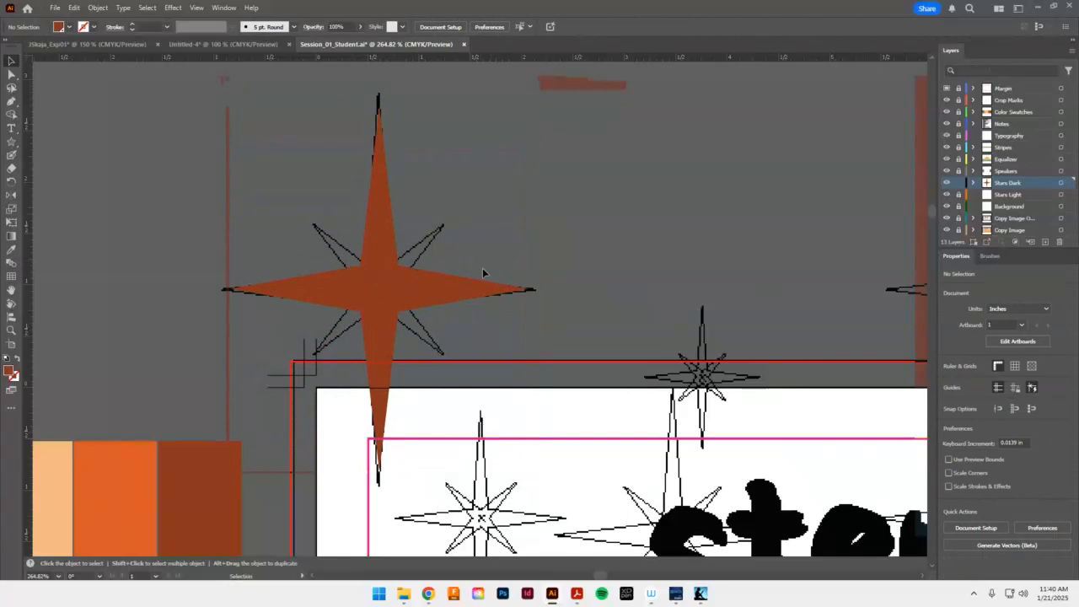
left_click(418, 289)
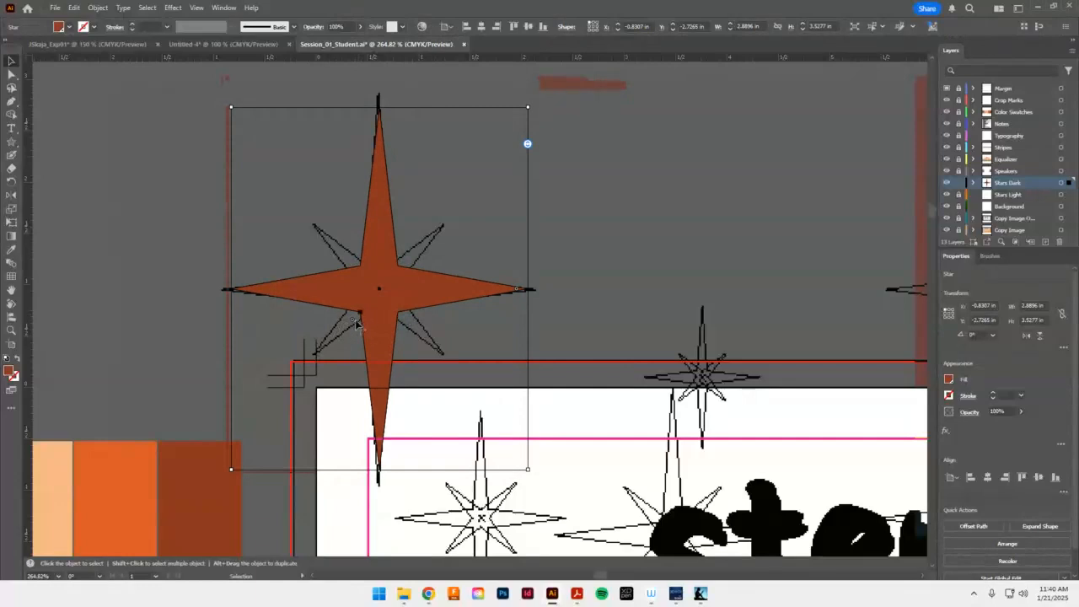
left_click_drag(352, 322, 388, 293)
left_click(334, 357)
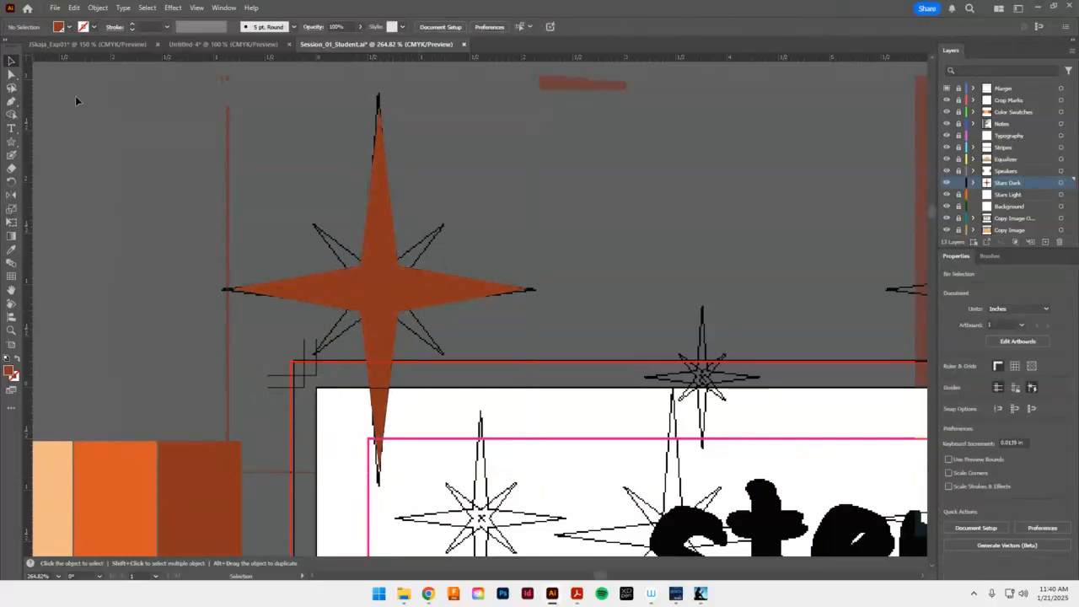
left_click(428, 289)
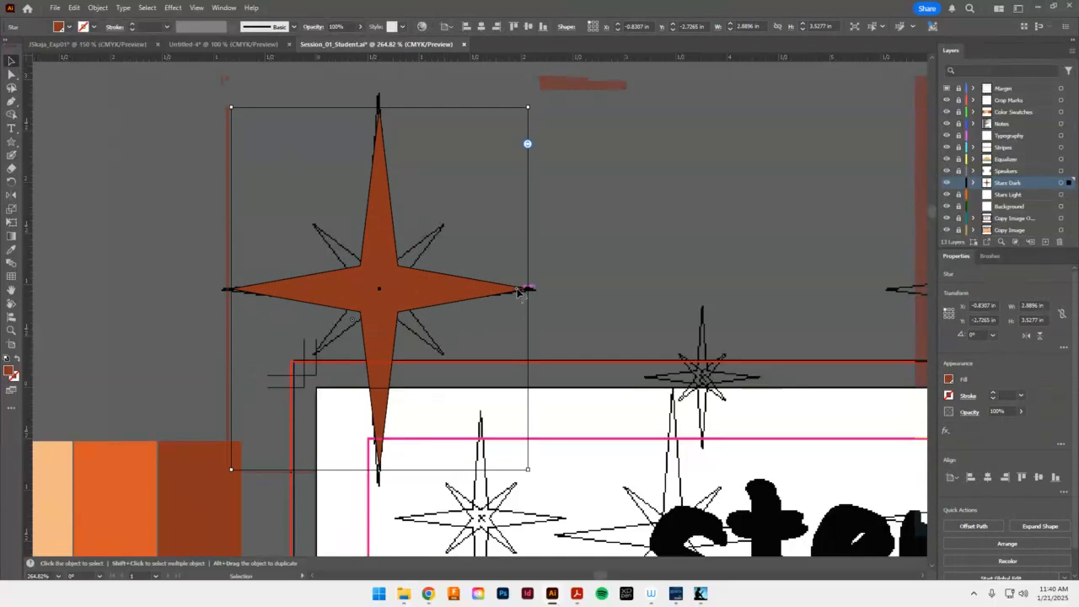
left_click(10, 74)
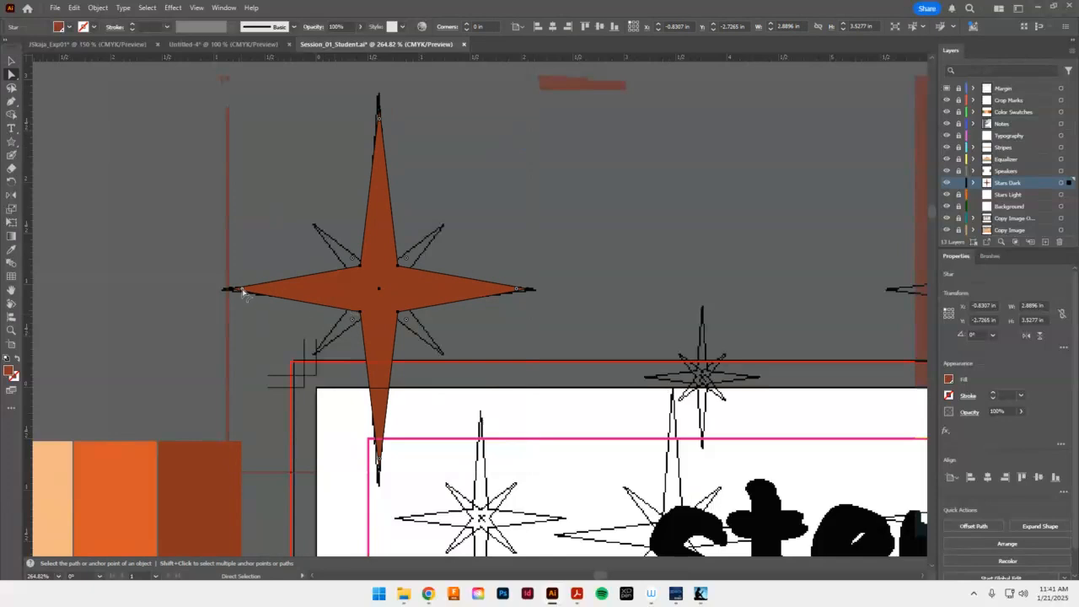
left_click_drag(242, 292, 162, 301)
left_click(11, 61)
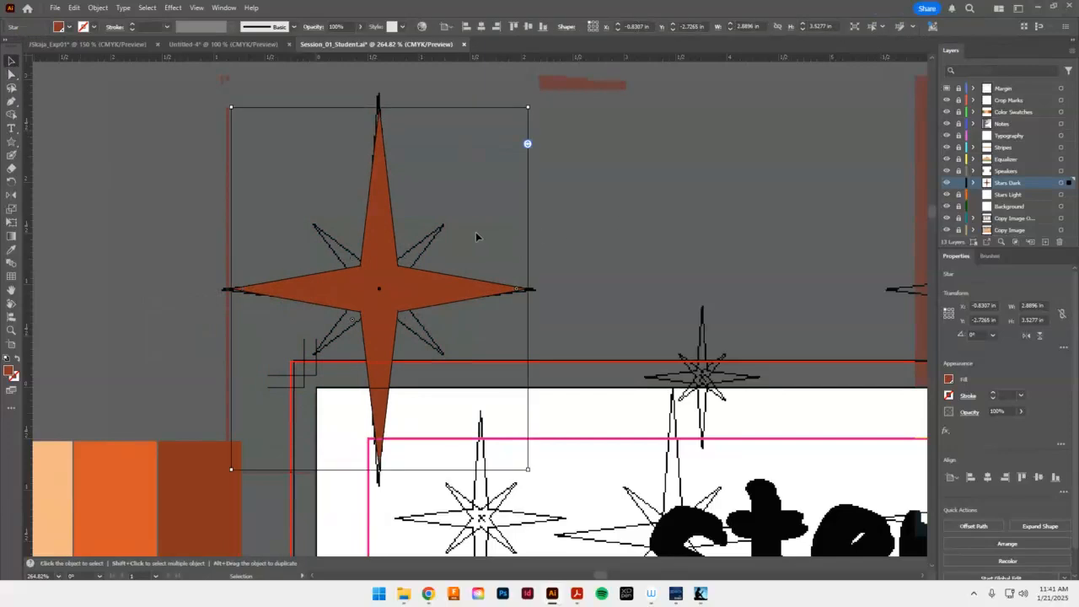
Move the large four-pointed star off its reference outline and draw a second four-pointed star about 2.07 in wide near the outline
left_click(475, 236)
left_click_drag(475, 289, 798, 287)
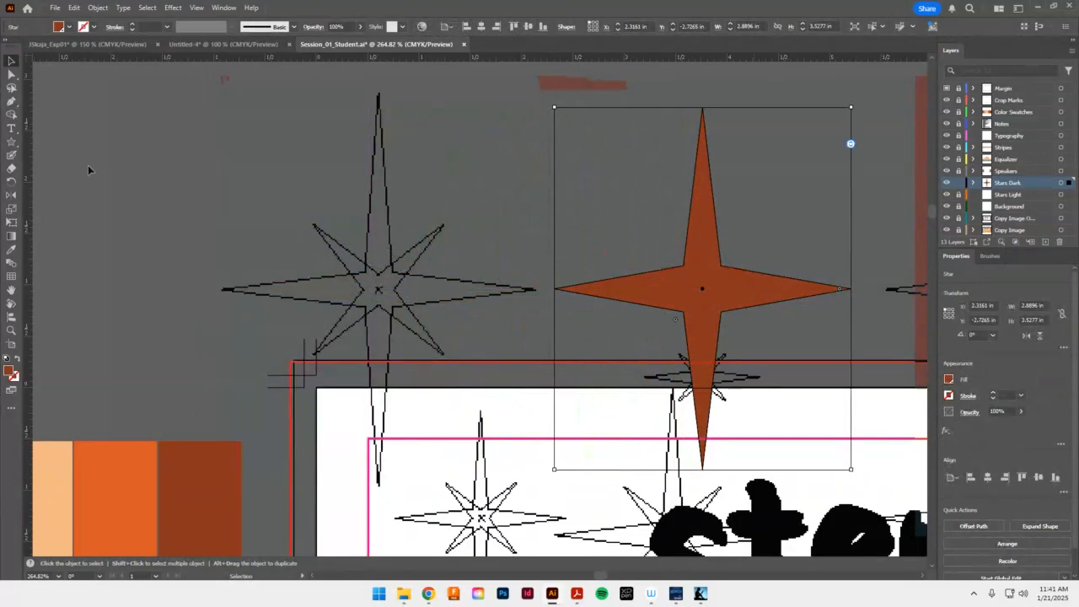
left_click_drag(13, 143, 54, 196)
left_click_drag(317, 208, 430, 244)
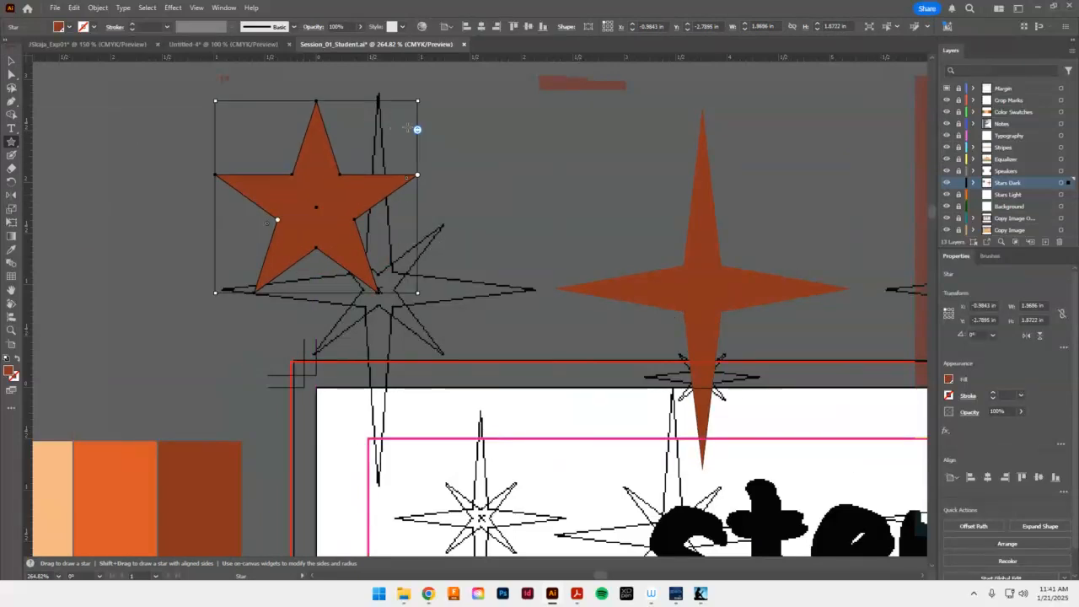
left_click_drag(417, 130, 416, 121)
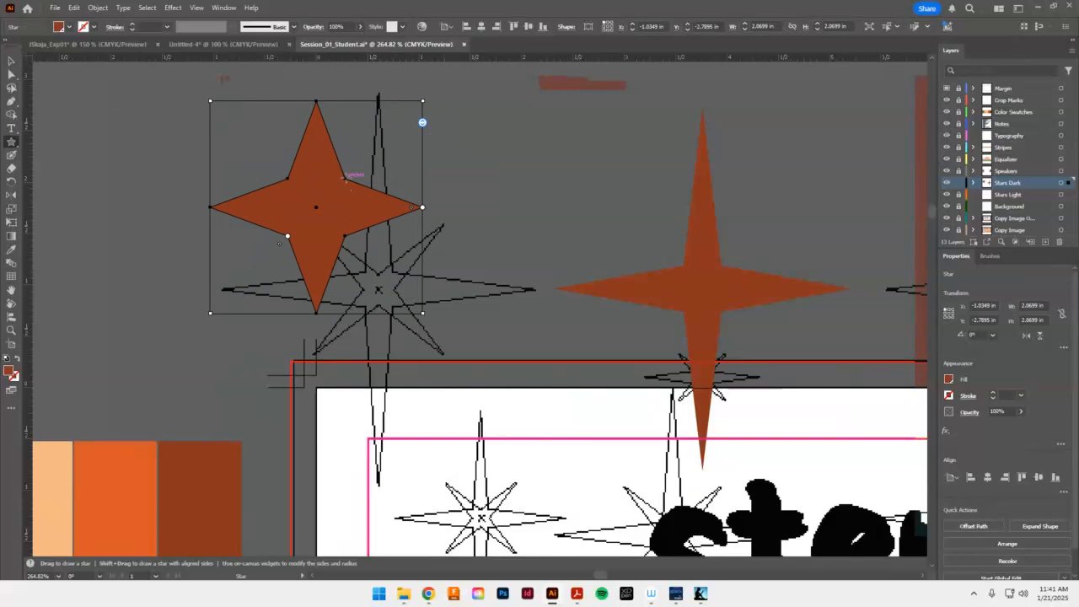
Slim the second star's arms, rotate it 45°, and shrink it to about 1.18 in over the outline's short diagonal arms
left_click_drag(287, 236, 438, 293)
left_click(12, 62)
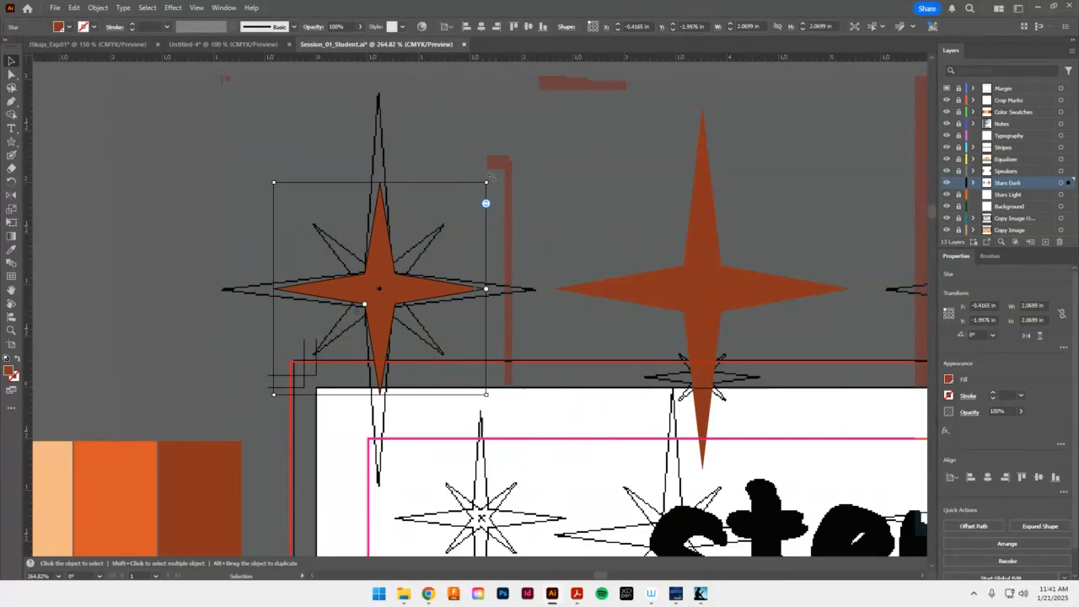
left_click_drag(492, 177, 514, 303)
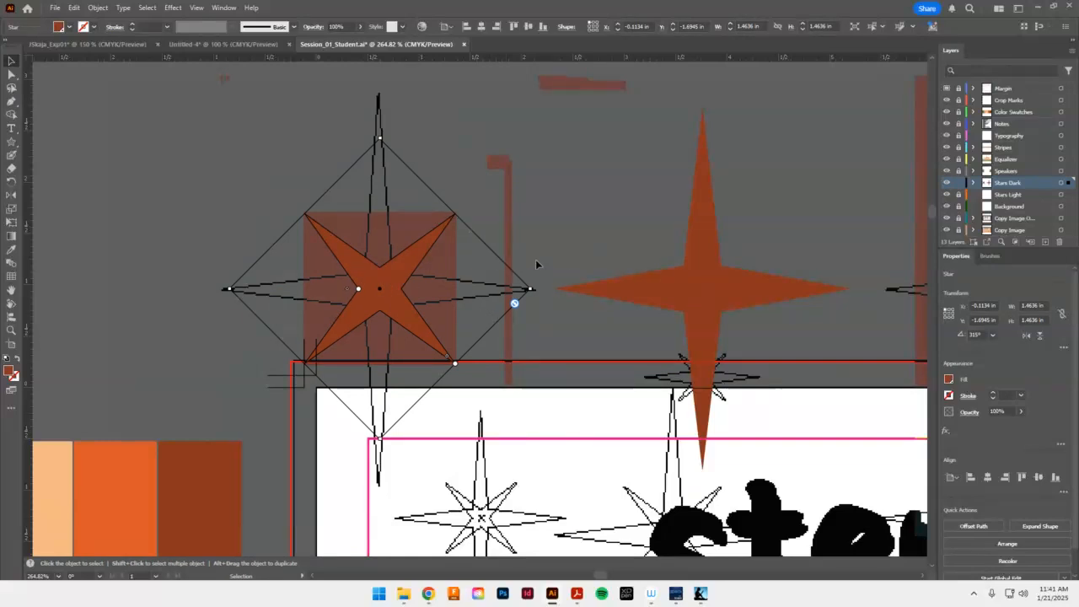
left_click_drag(514, 302, 485, 276)
left_click_drag(365, 287, 387, 303)
Move the large four-pointed star back over the small diagonal star, matching the long arms of the reference outline
left_click_drag(742, 295, 437, 287)
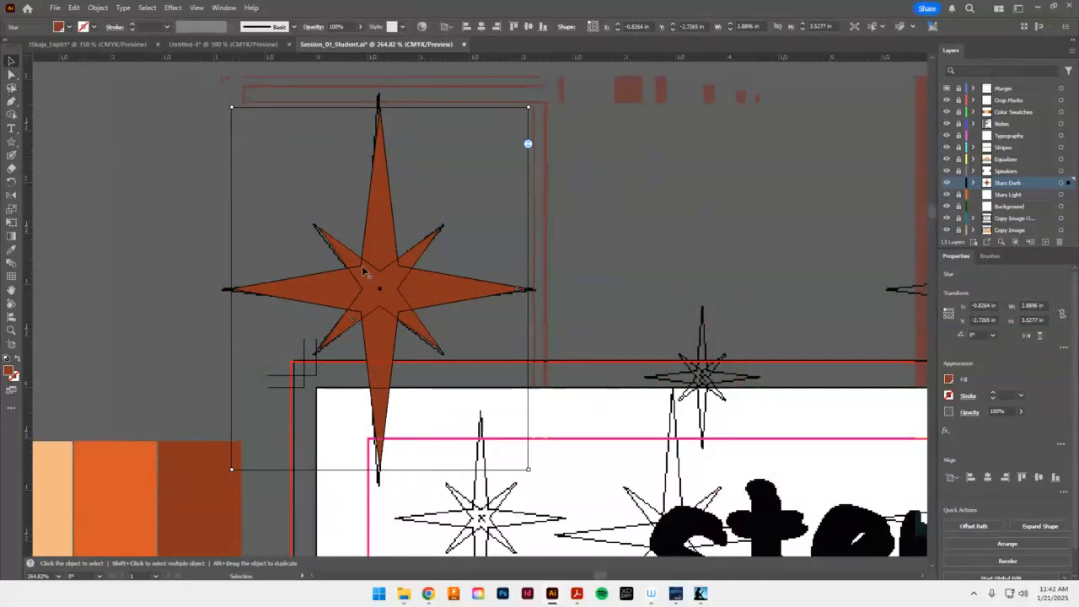
left_click_drag(362, 267, 359, 268)
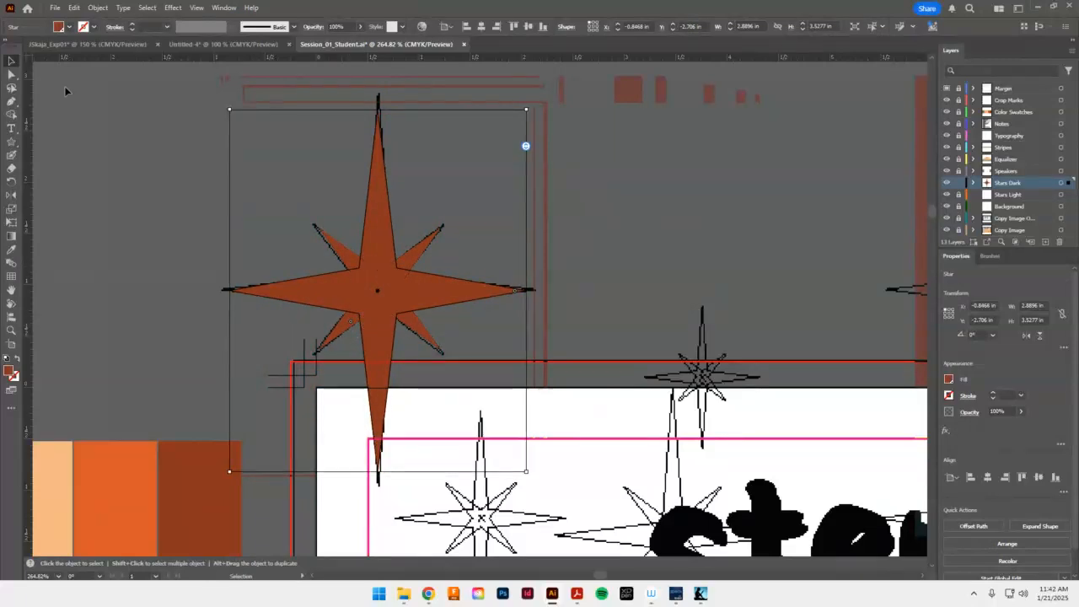
key("a")
left_click_drag(360, 317, 356, 320)
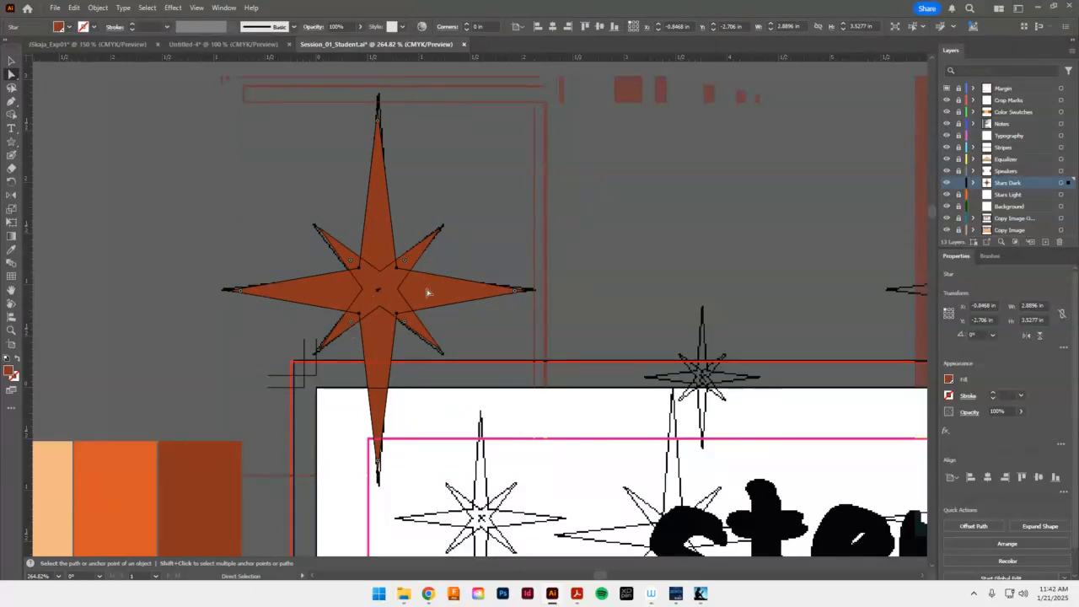
left_click(11, 61)
left_click(219, 169)
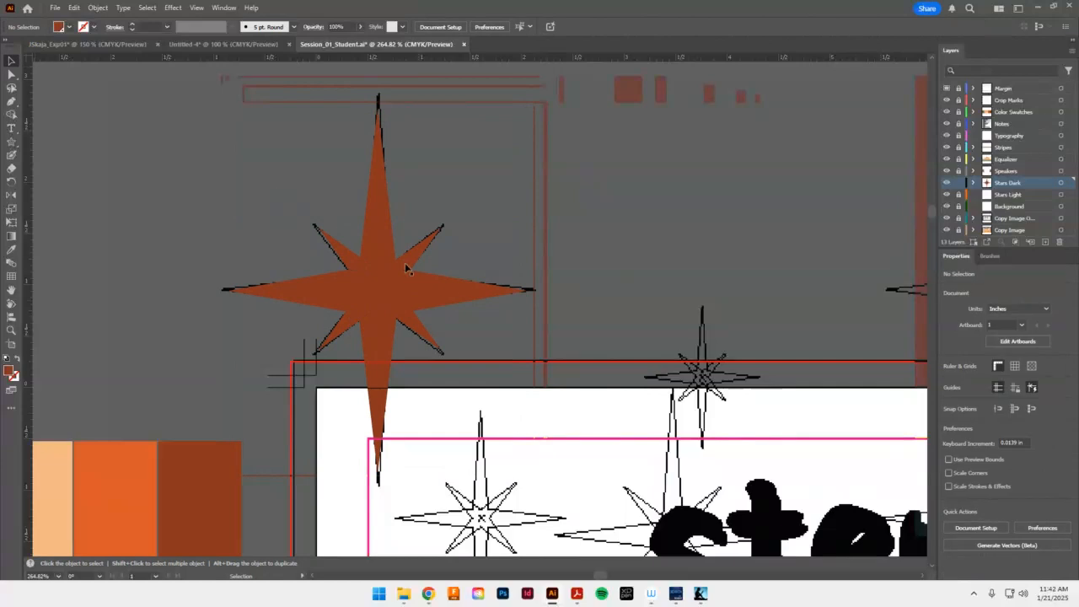
Select both star shapes and align their centres horizontally and vertically
left_click(374, 364)
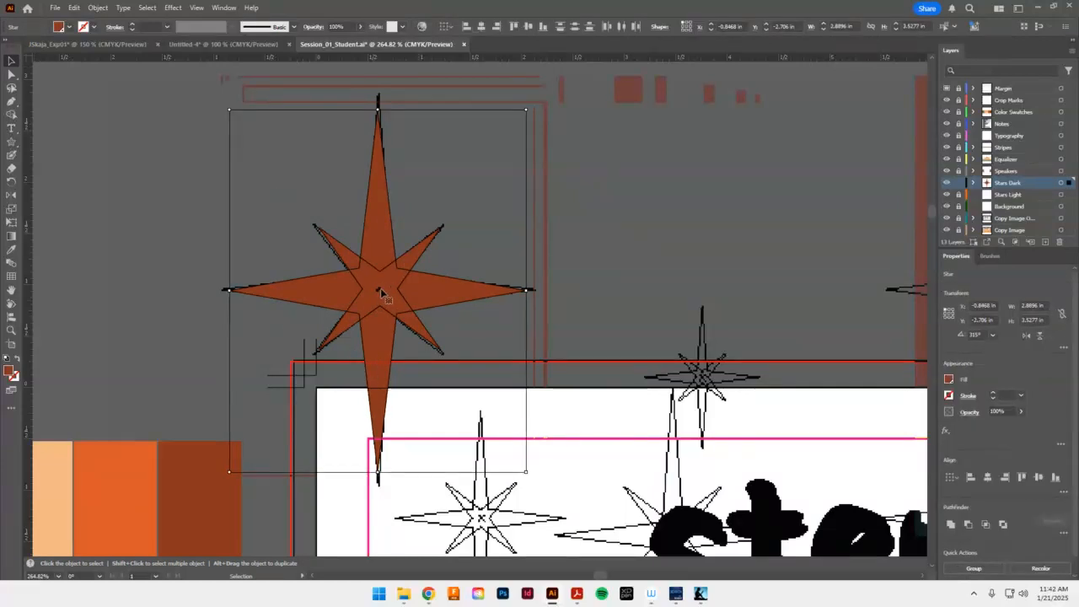
left_click(988, 478)
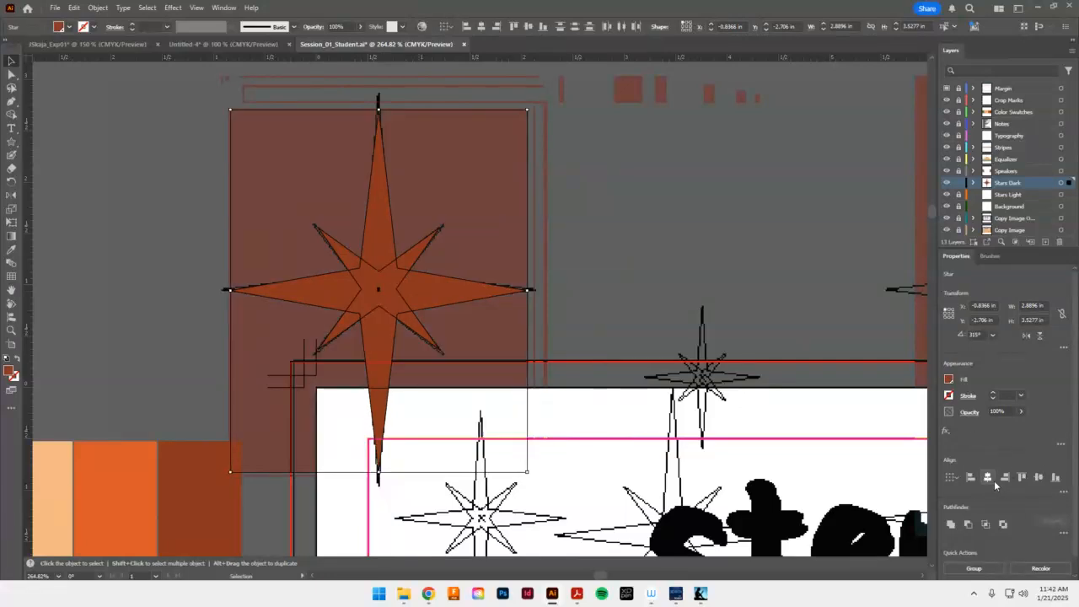
left_click(1040, 478)
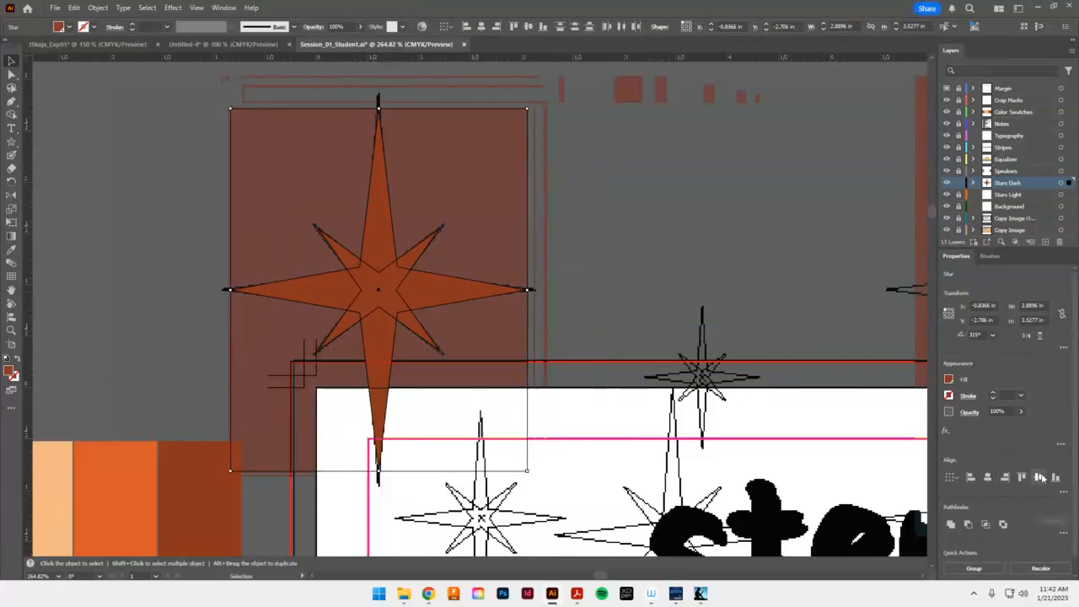
left_click(548, 278)
key("a")
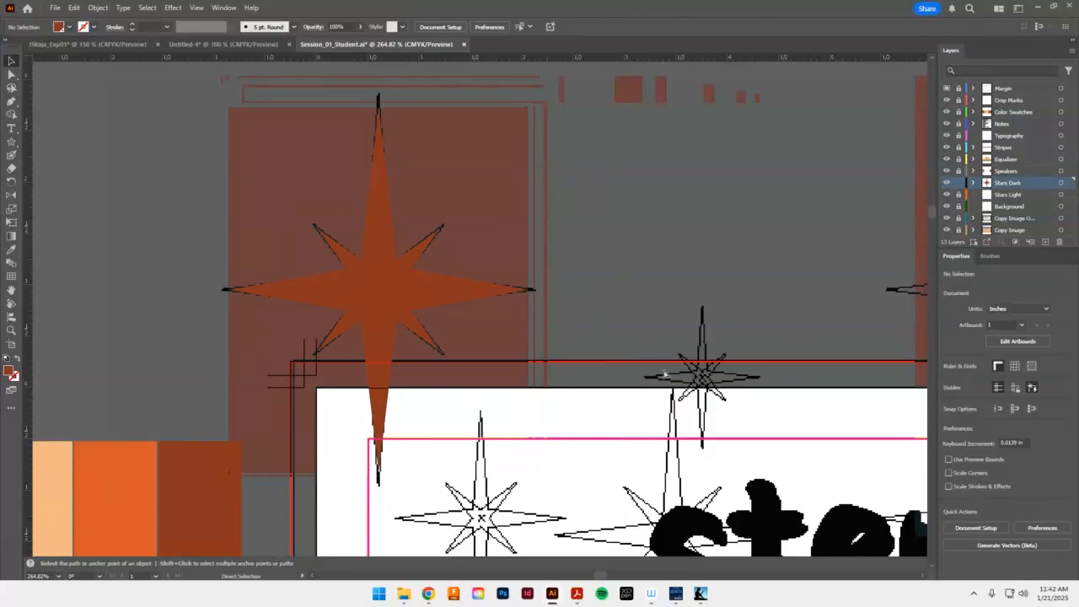
Hide the outline reference layer to reveal the colour reference, and recolour both star shapes with the light orange from the swatches
key("ctrl+0")
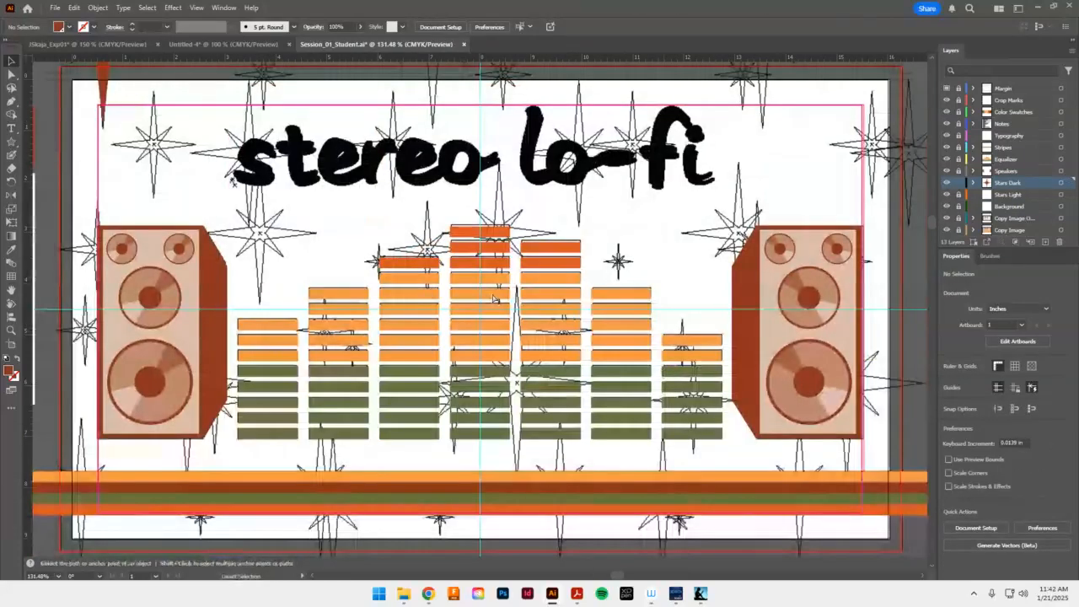
key("ctrl+minus")
key("ctrl+minus")
key("ctrl+minus")
key("v")
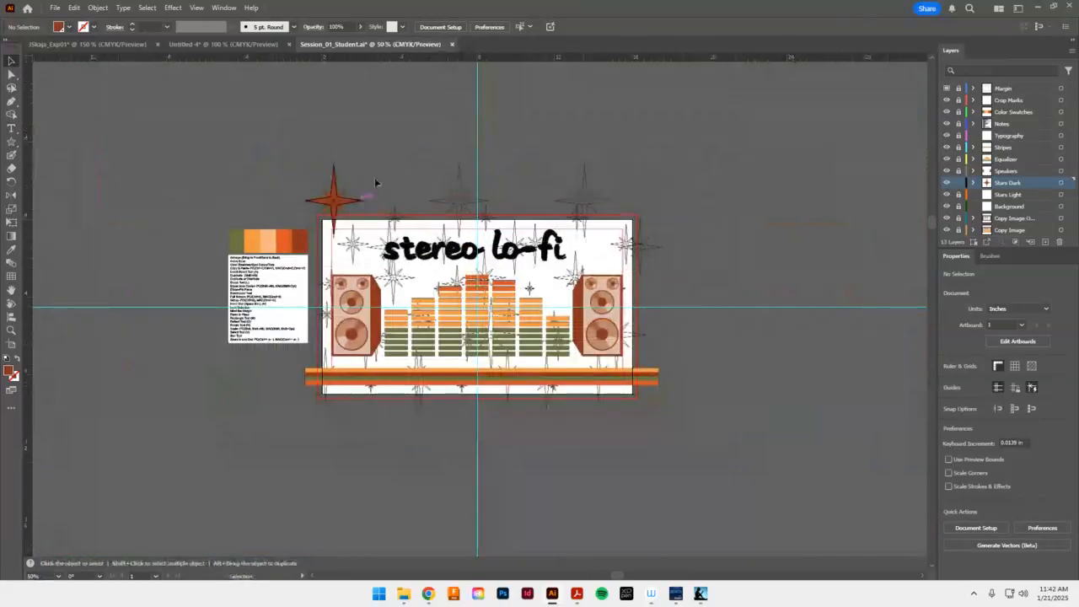
left_click(348, 207)
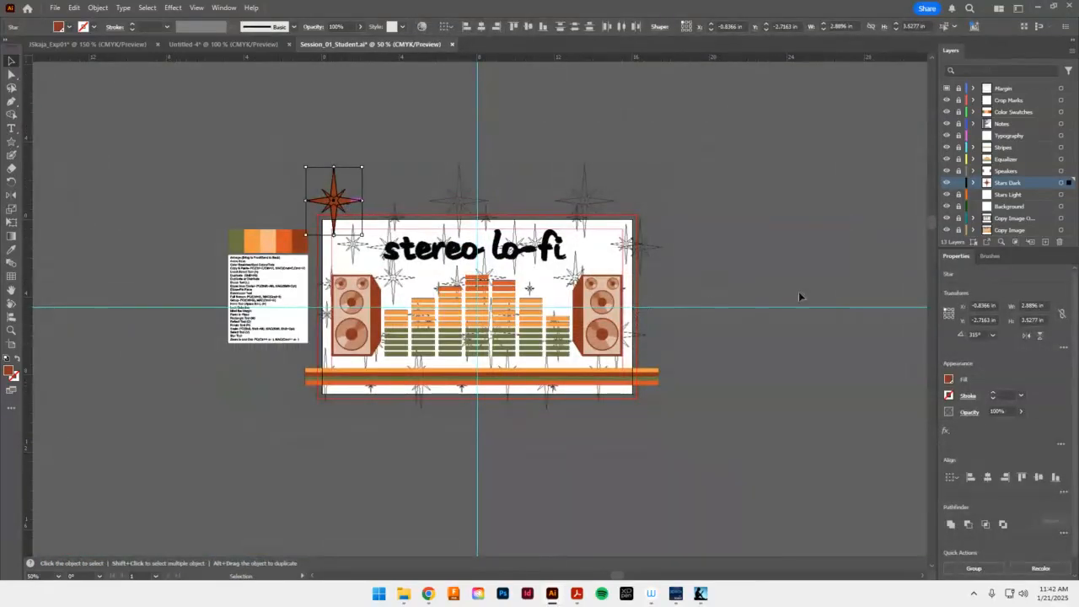
key("g")
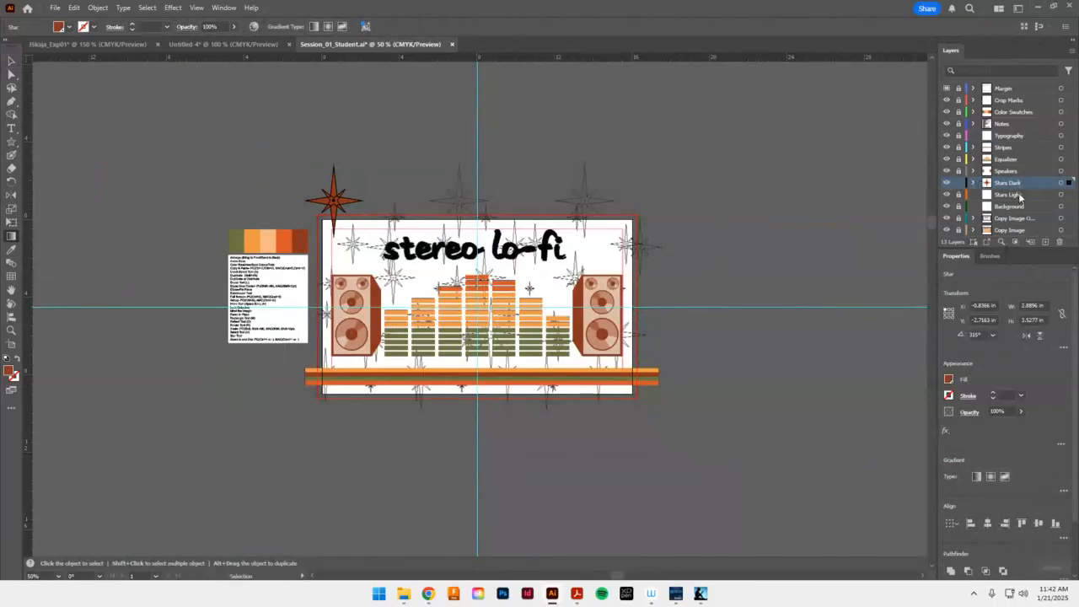
left_click(1018, 195)
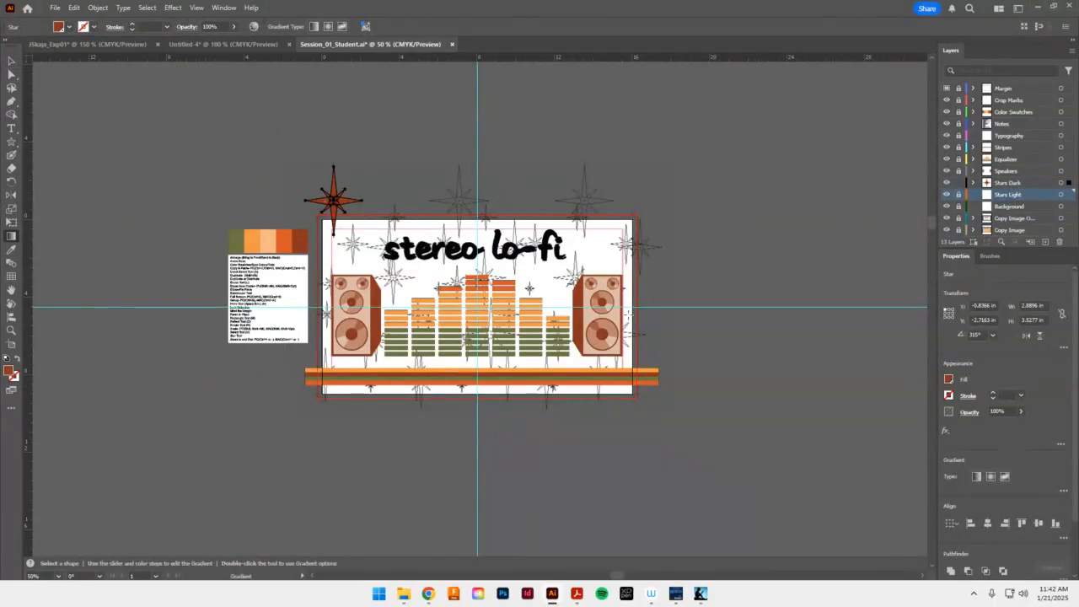
left_click(946, 219)
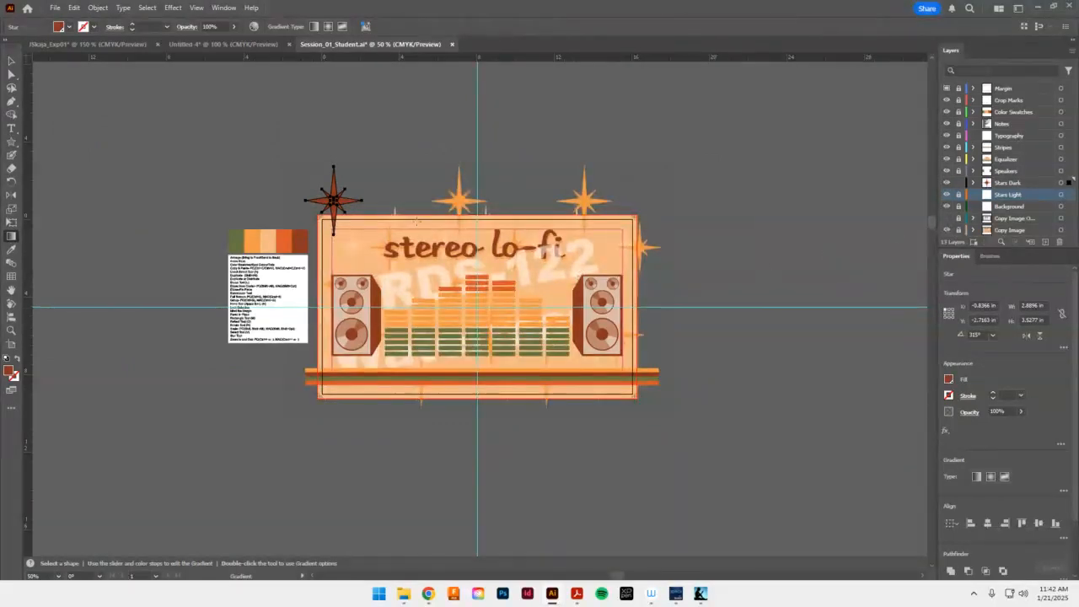
left_click(11, 249)
left_click(244, 246)
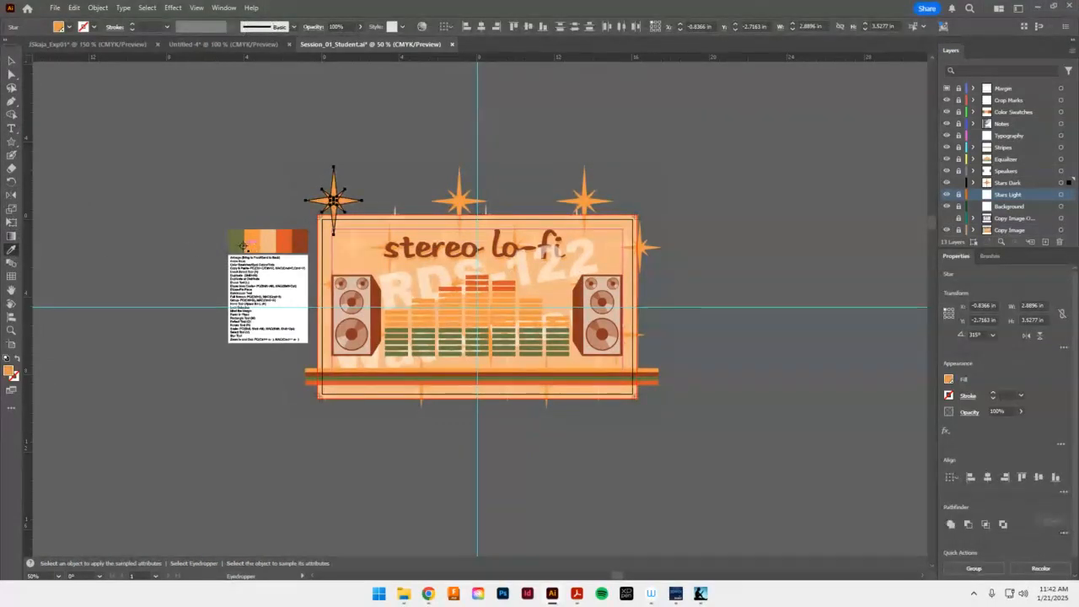
Select the large star and the small diagonal star together and group them
key("v")
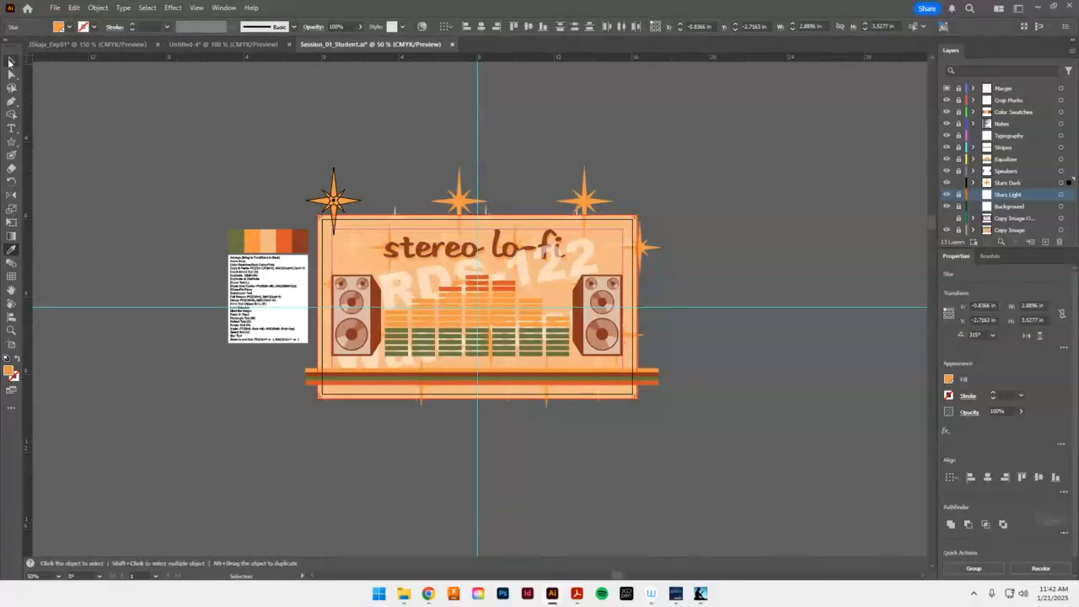
left_click(374, 161)
left_click(336, 205)
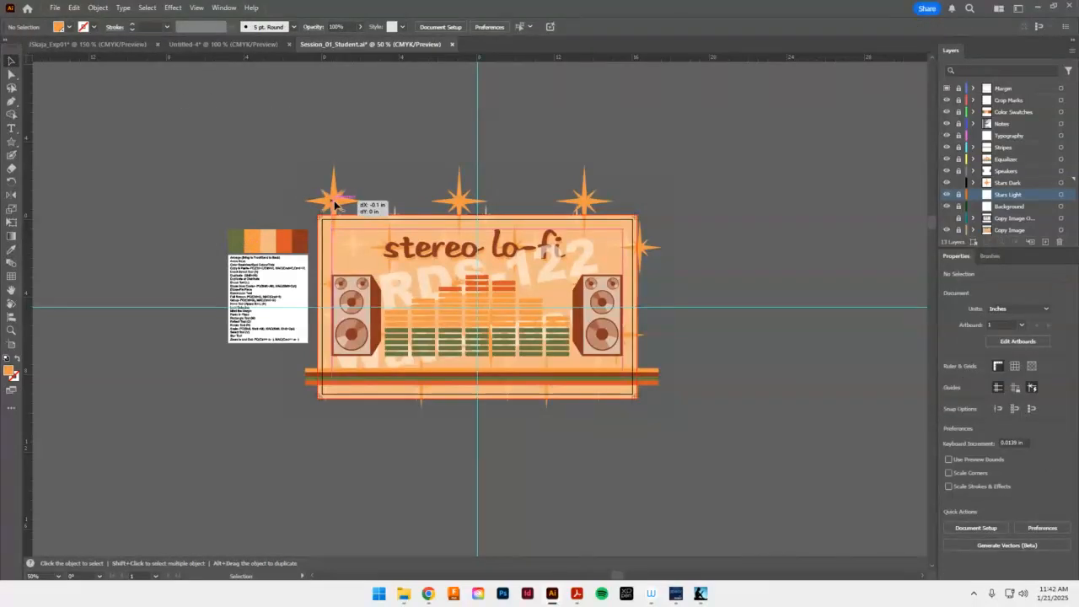
left_click(384, 187)
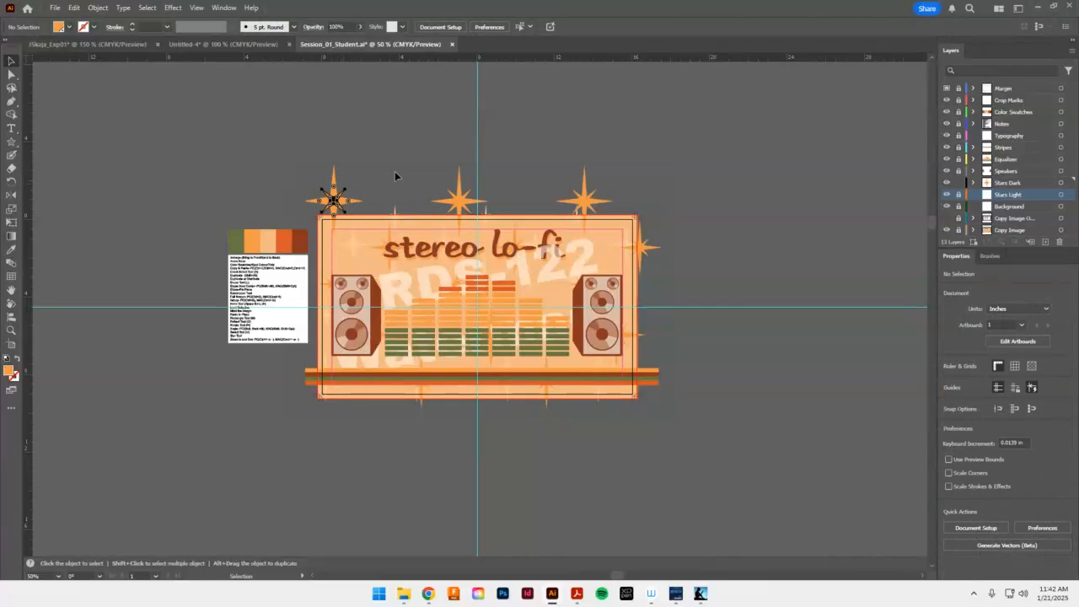
left_click(346, 197)
left_click(395, 199)
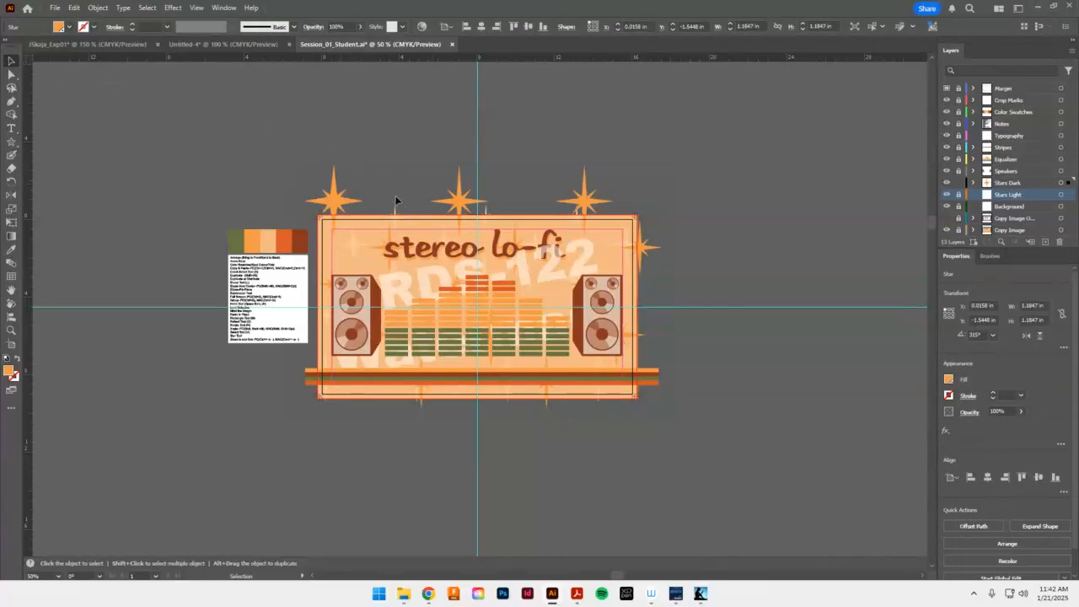
left_click_drag(361, 179, 344, 209)
key("a")
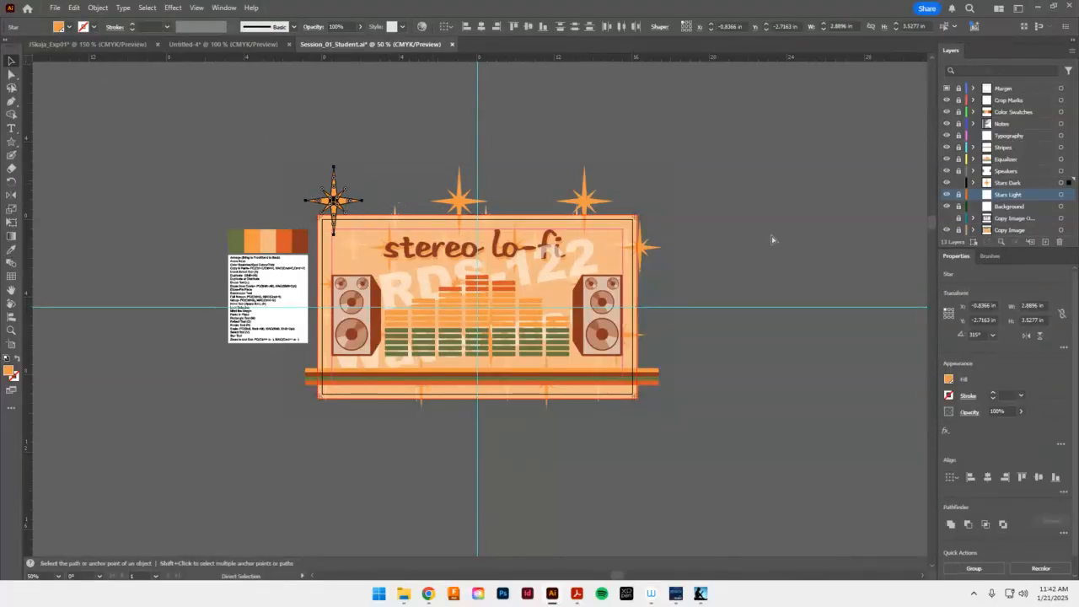
key("ctrl+g")
Move the grouped star over the middle reference star above the poster and copy it
left_click(377, 173)
left_click_drag(336, 208, 465, 199)
key("a")
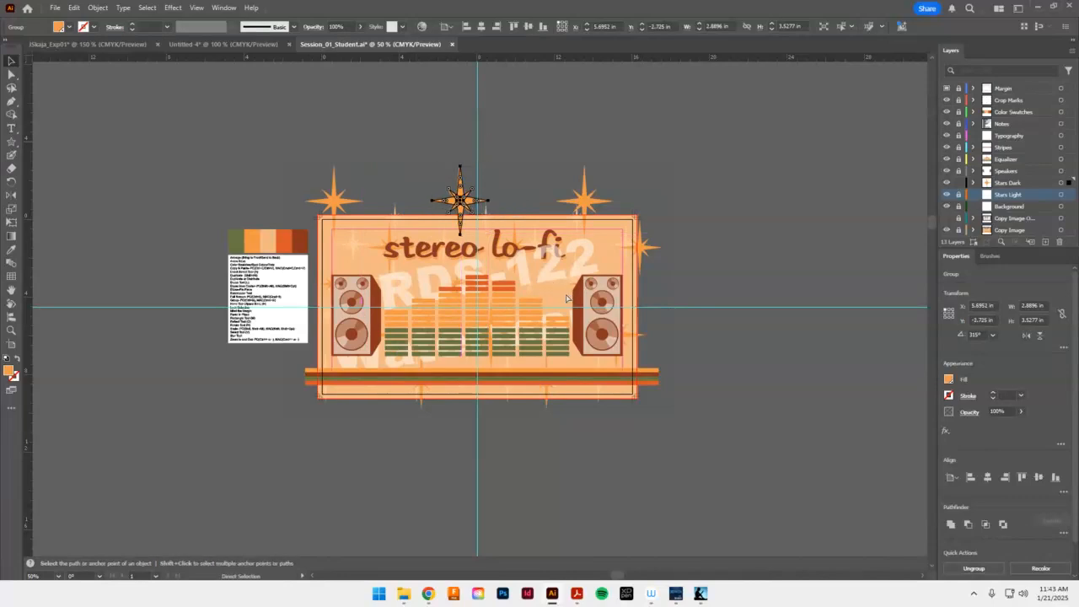
Paste two copies of the grouped star and place them over the reference stars at the poster's upper-left and upper-right corners
key("ctrl+v")
left_click_drag(489, 311, 344, 204)
key("ctrl+v")
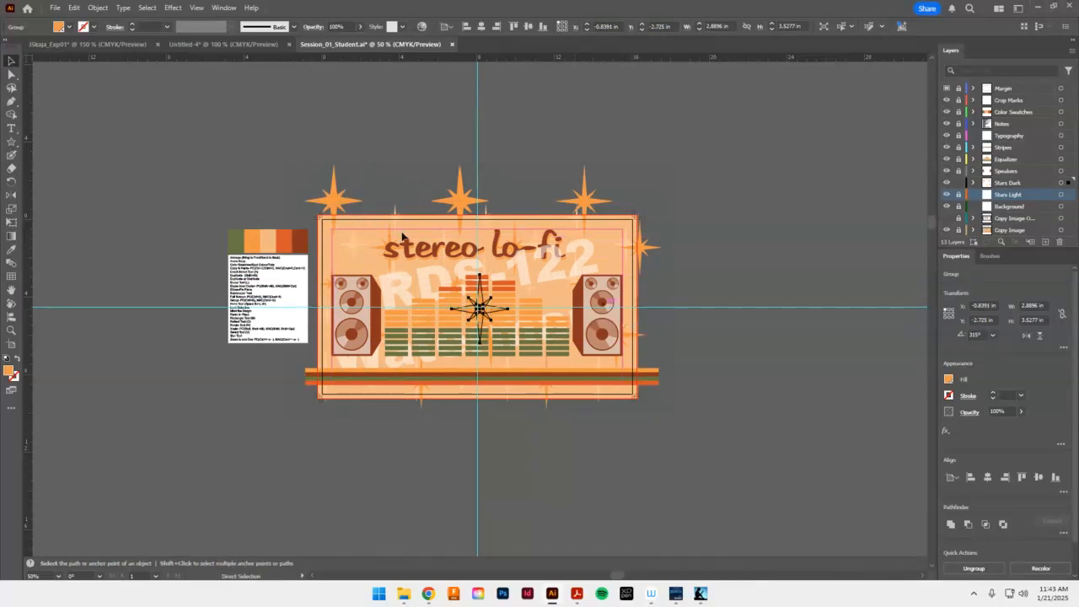
left_click_drag(497, 313, 600, 202)
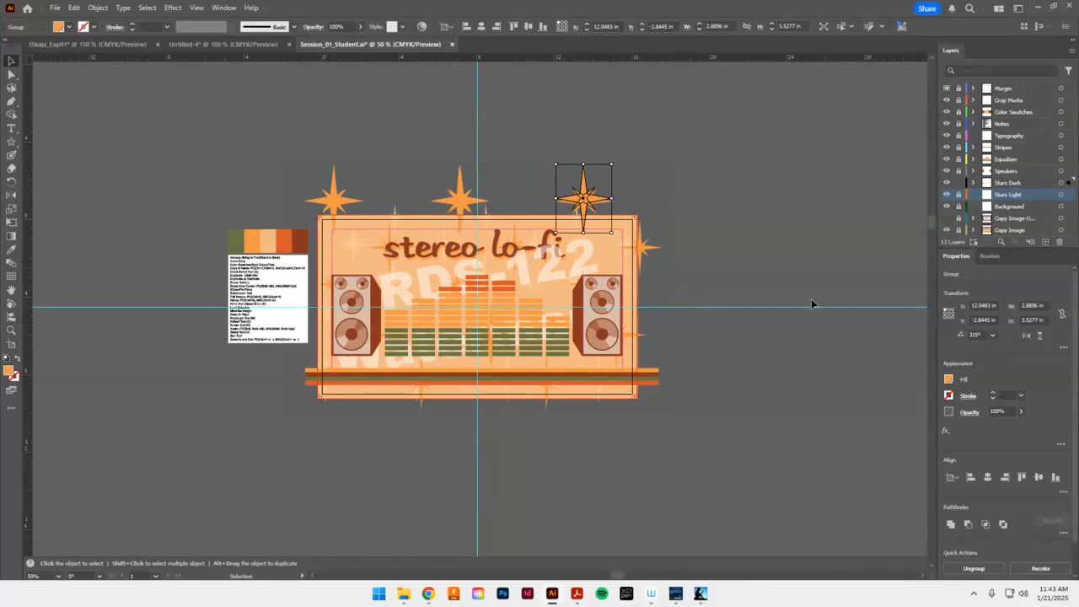
Unlock the Stars Light layer, paste a star there, and shrink it to about 1.35 by 1.65 in over the faint star beside the title
left_click(958, 193)
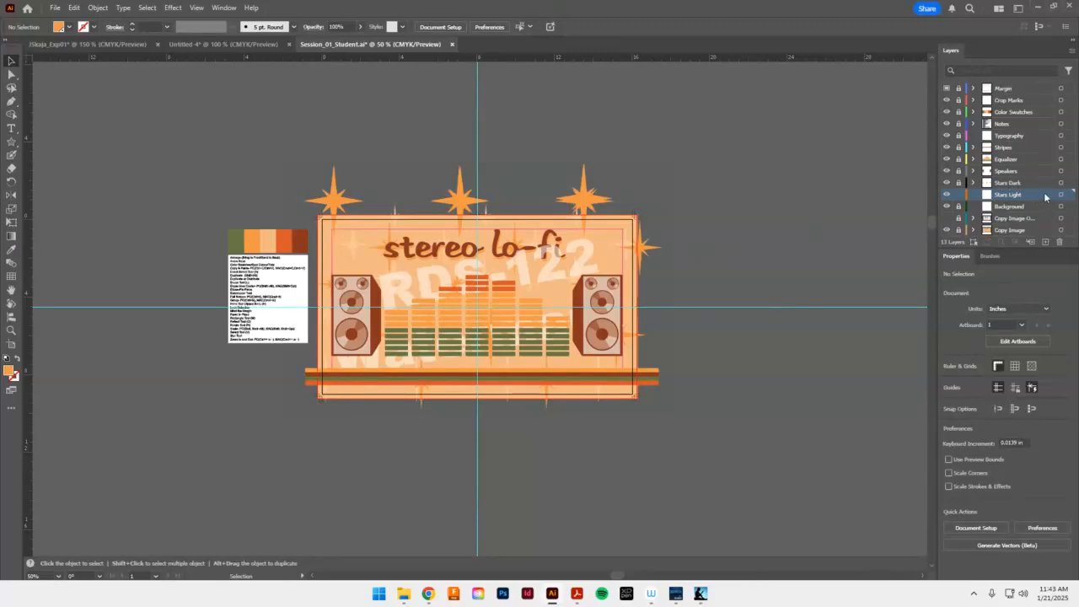
key("ctrl+v")
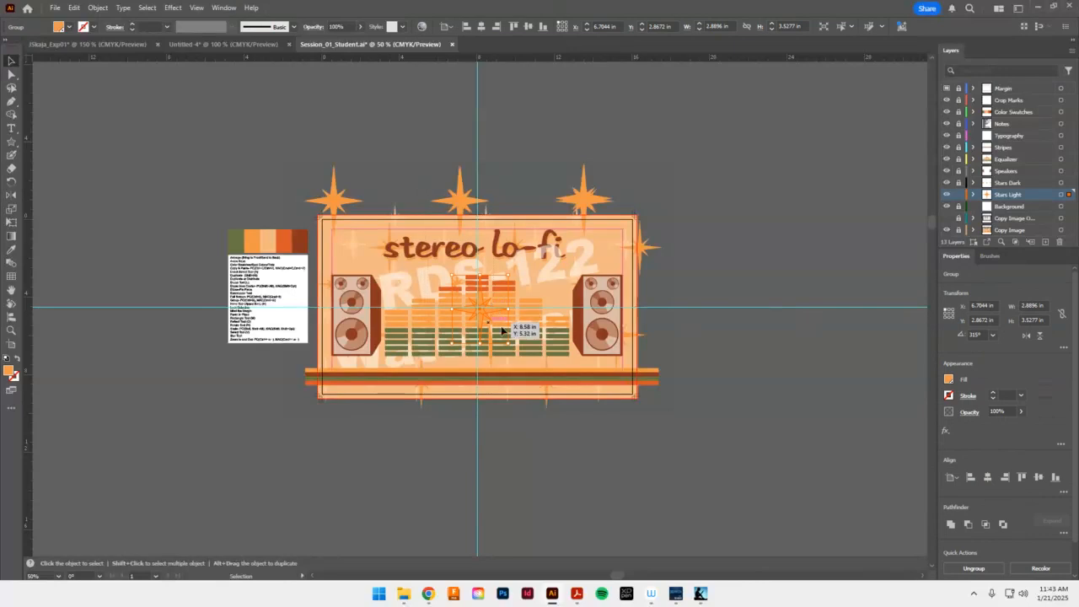
left_click_drag(483, 311, 391, 171)
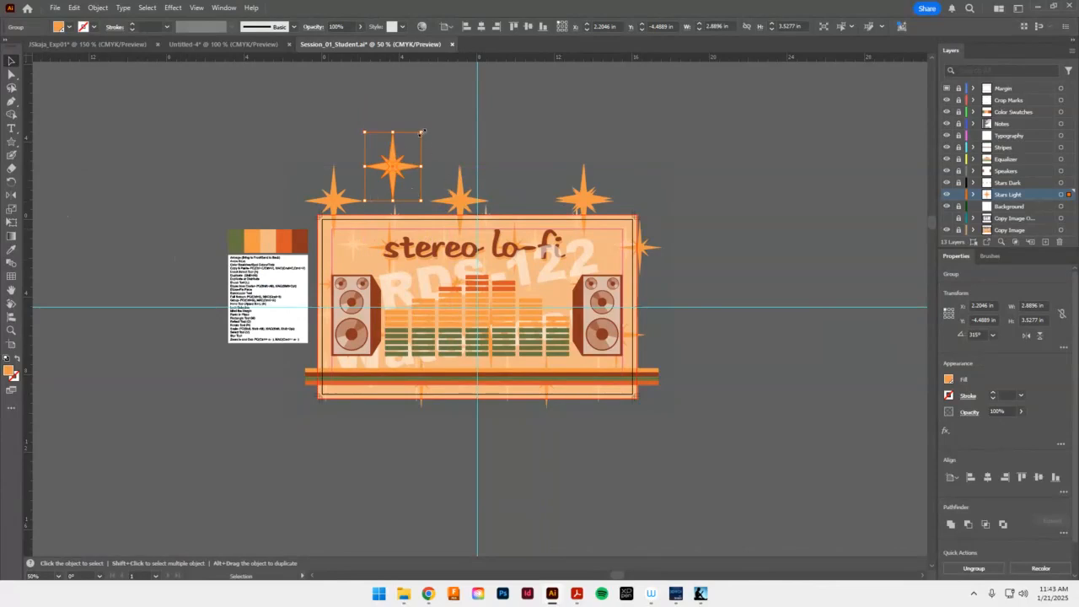
left_click_drag(422, 132, 355, 254)
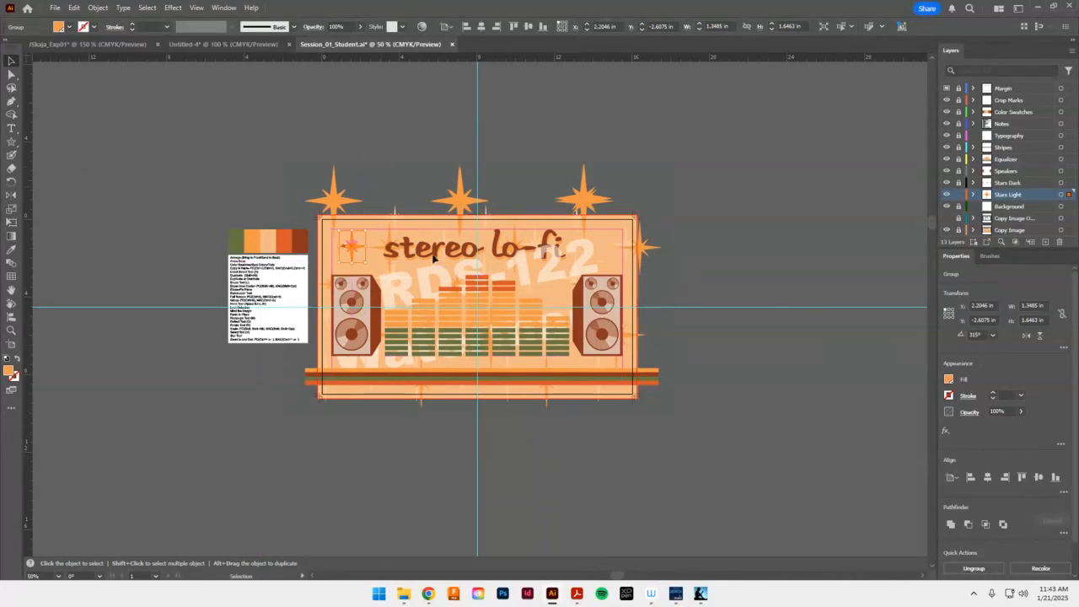
Recolour the small star beside the title with the light peach colour from the swatch strip
key("i")
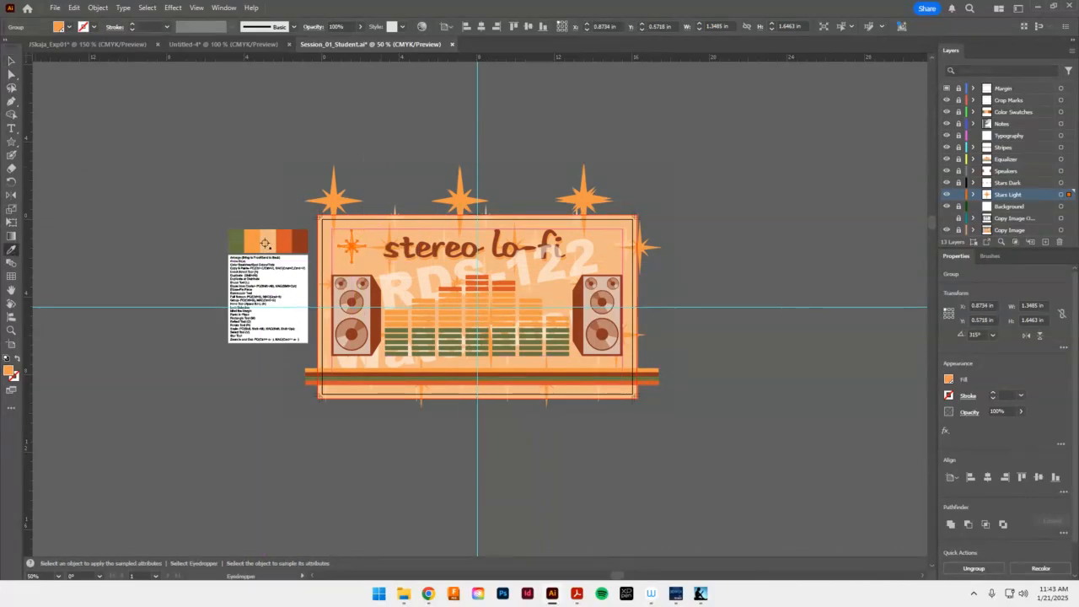
left_click(265, 244)
key("z")
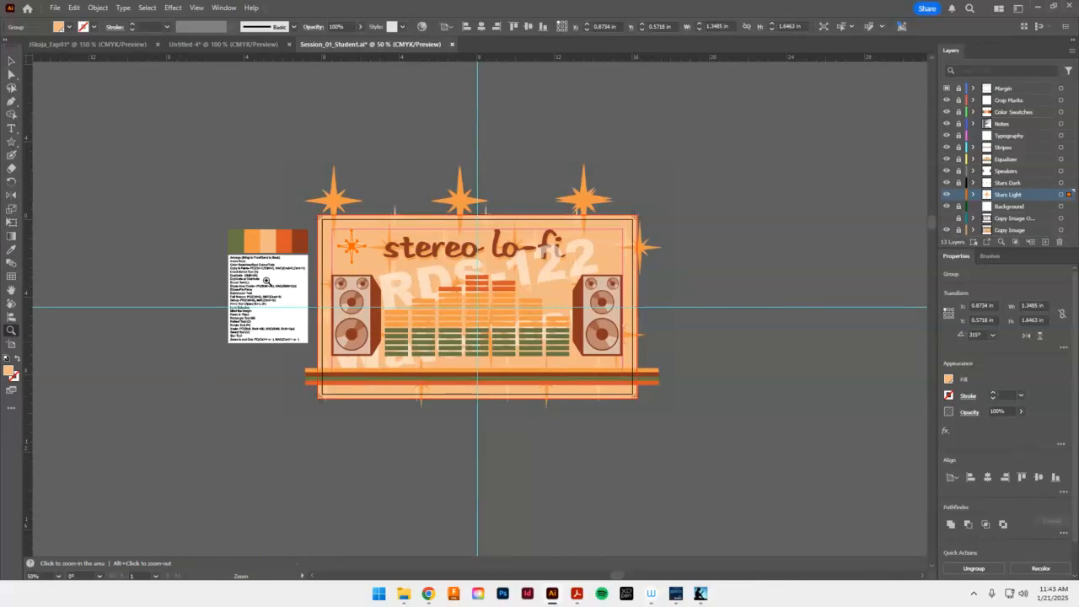
left_click_drag(347, 222, 347, 222)
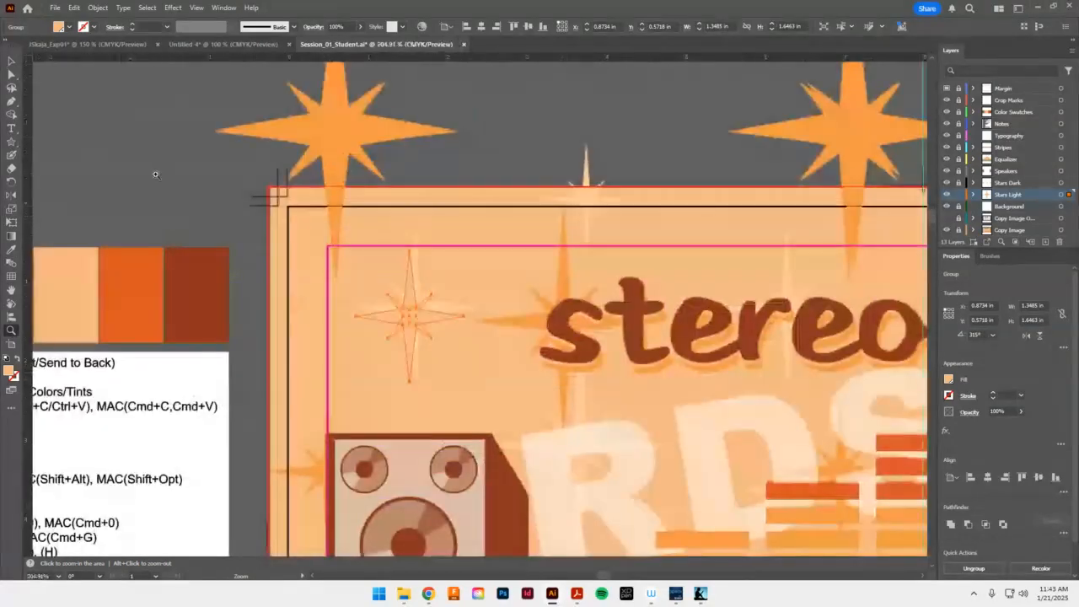
Enlarge the peach star to about 1.6 by 1.96 in over the faint reference star and lighten its fill tint
left_click(11, 61)
left_click_drag(465, 249, 504, 224)
mouse_move(436, 303)
left_mouse_down()
mouse_move(425, 303)
mouse_move(435, 308)
left_mouse_up()
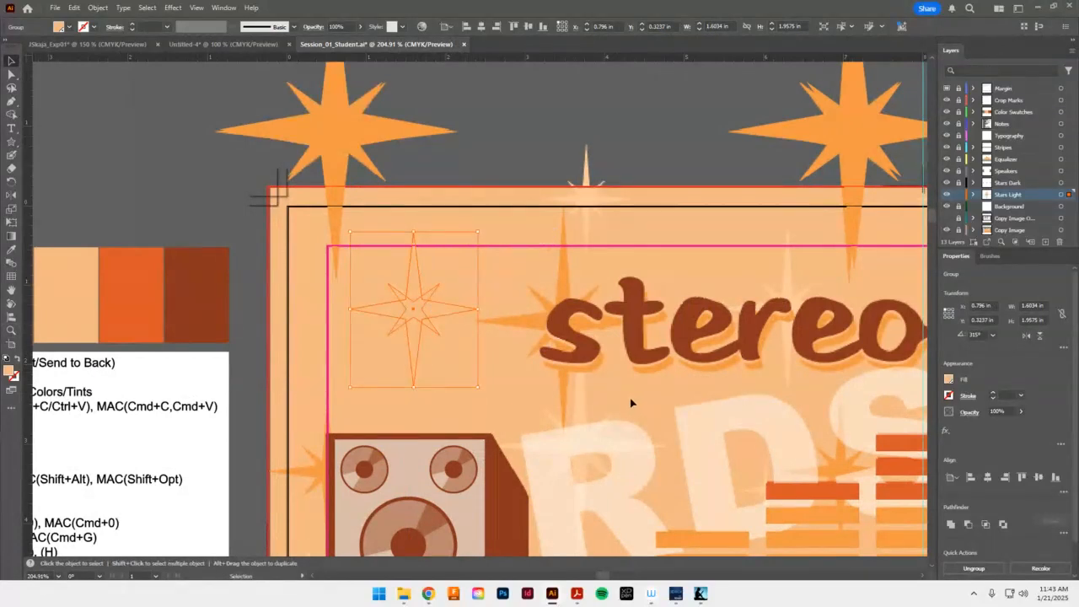
left_click(948, 380)
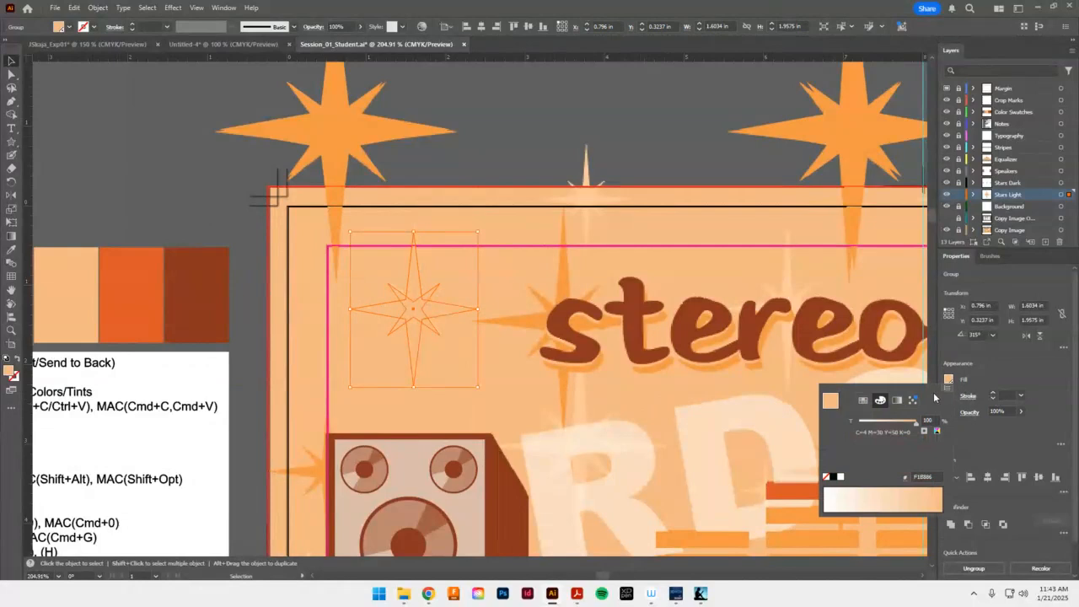
left_click_drag(921, 428, 901, 426)
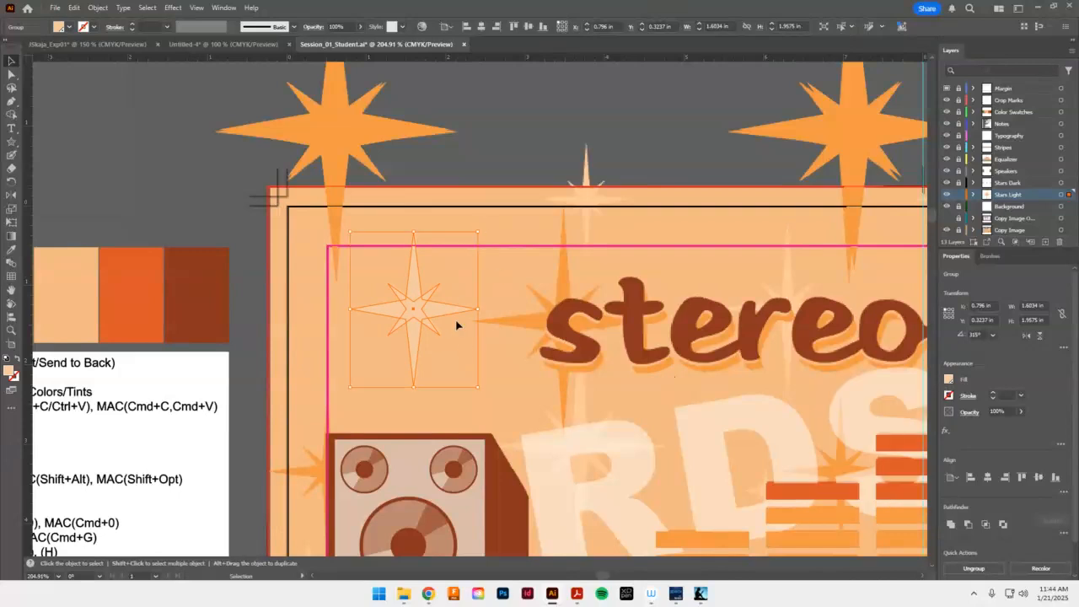
Move the light star over the faint reference star on the poster's upper edge and resize it to about 1.08 by 1.32 in
left_click_drag(472, 335, 625, 183)
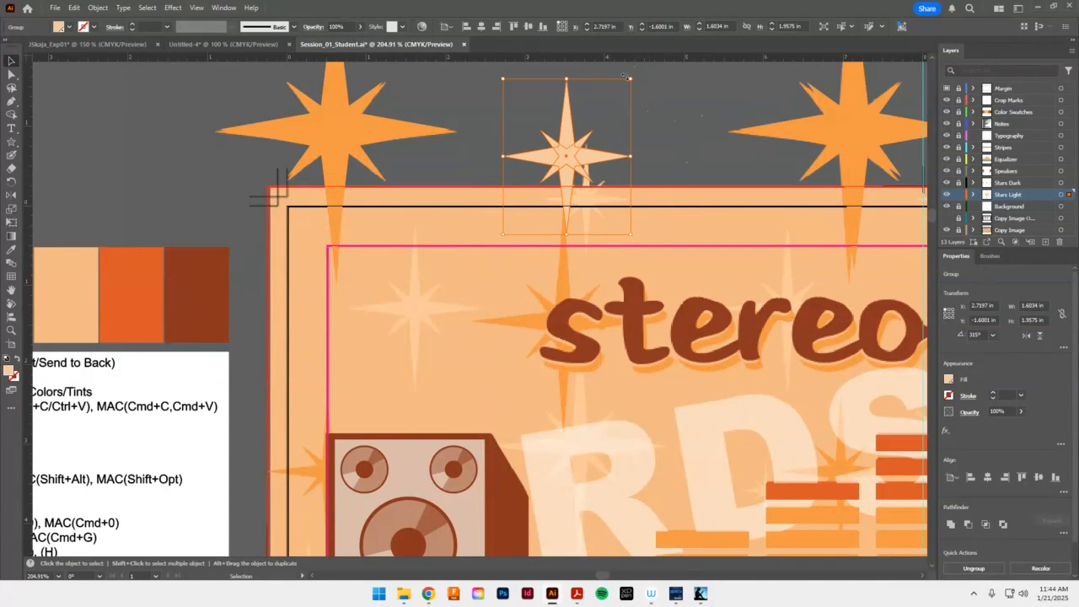
left_click_drag(625, 77, 584, 135)
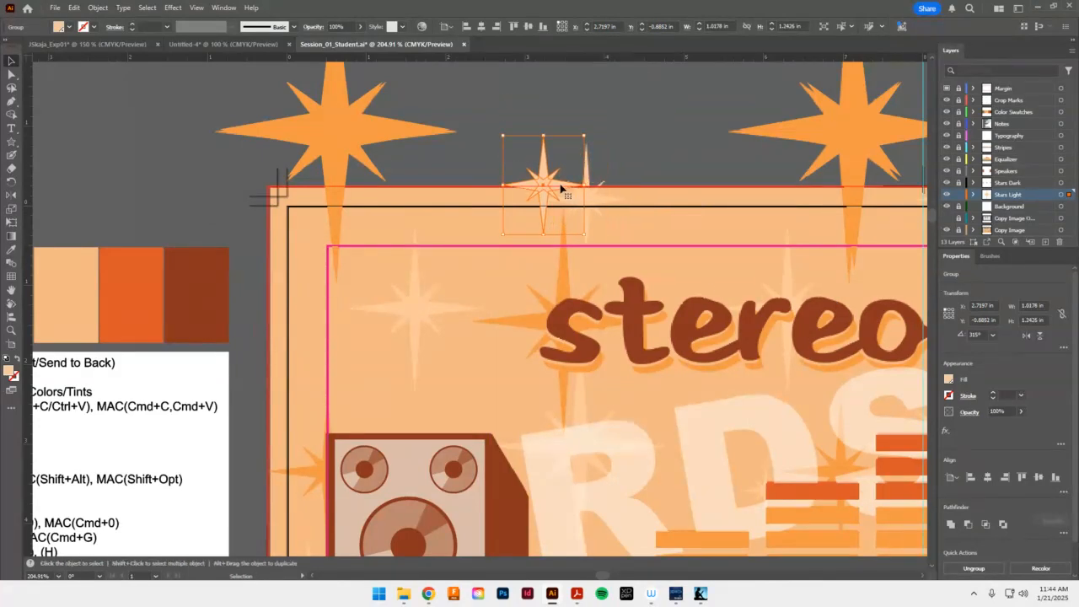
left_click_drag(560, 189, 603, 201)
left_click_drag(629, 148, 639, 141)
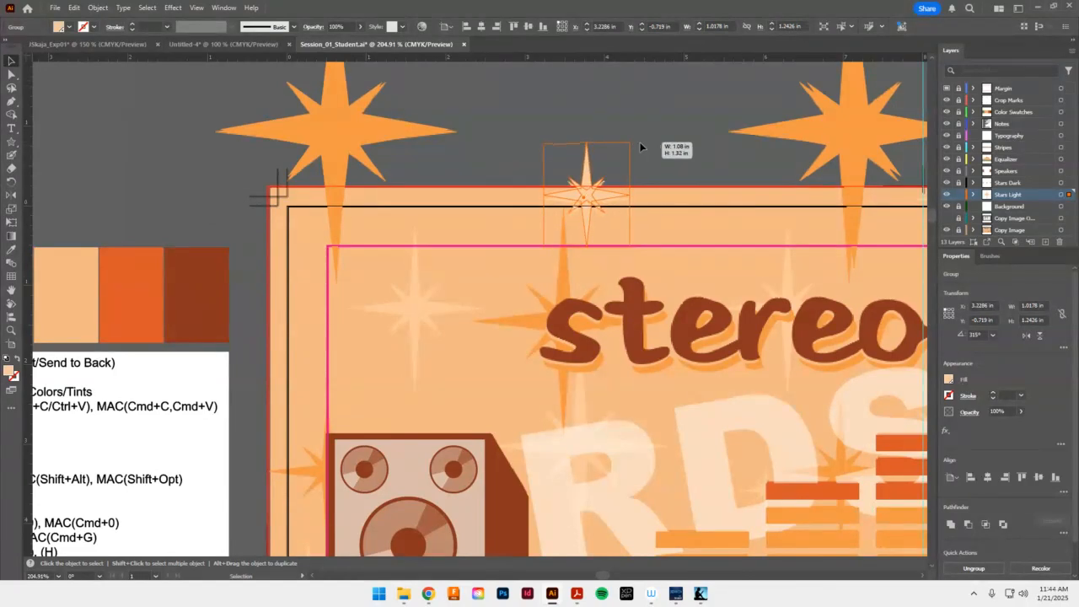
left_click_drag(607, 198, 608, 207)
left_click(751, 233)
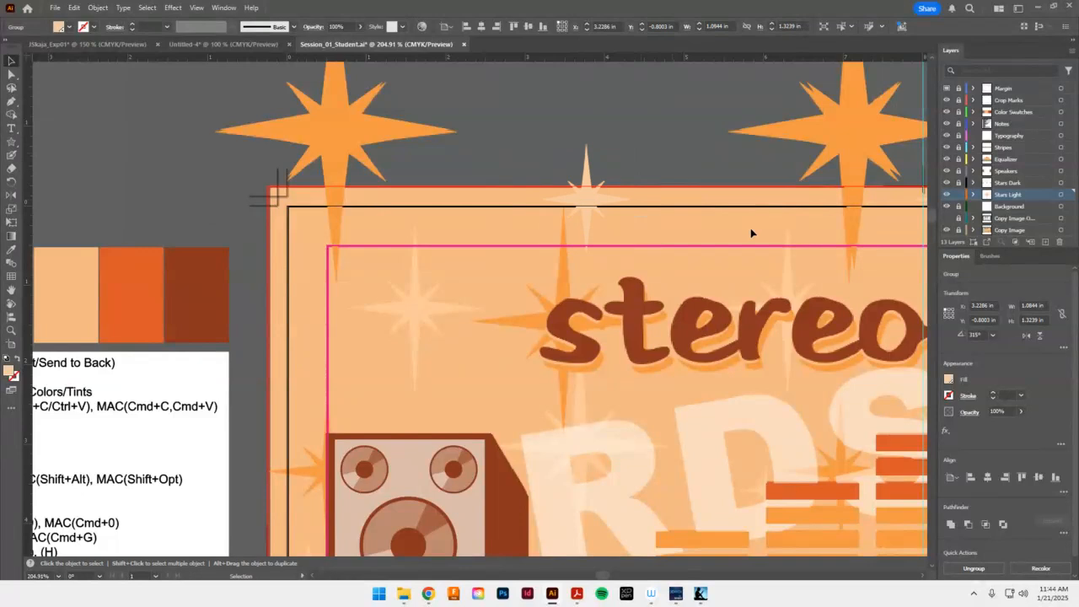
Add the text "stereo lo-fi" on the Typography layer, near the start of the reference title
key("ctrl+0")
key("v")
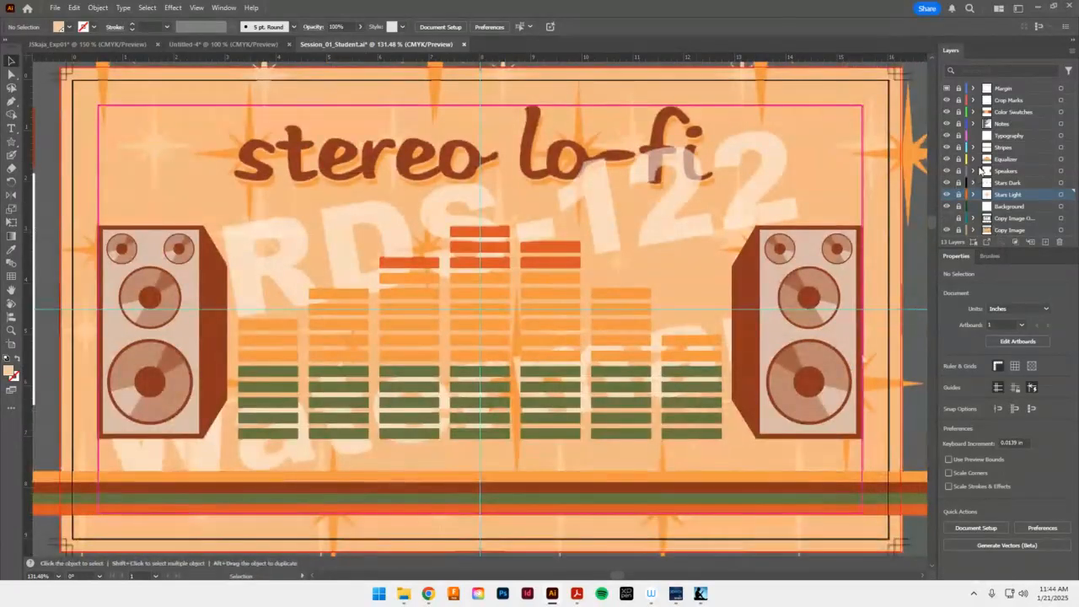
left_click(1014, 137)
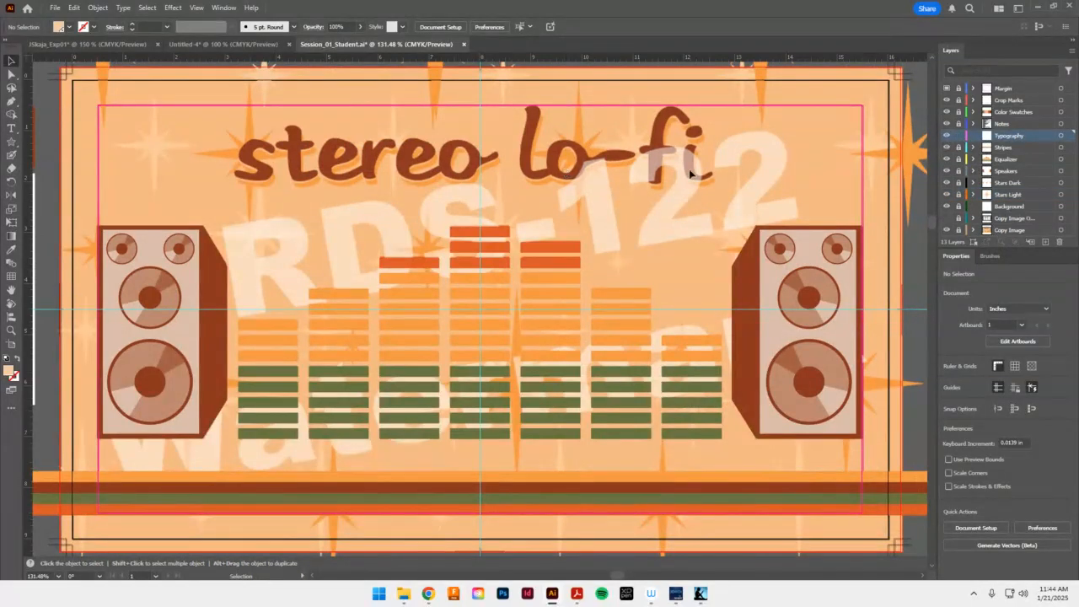
left_click(11, 129)
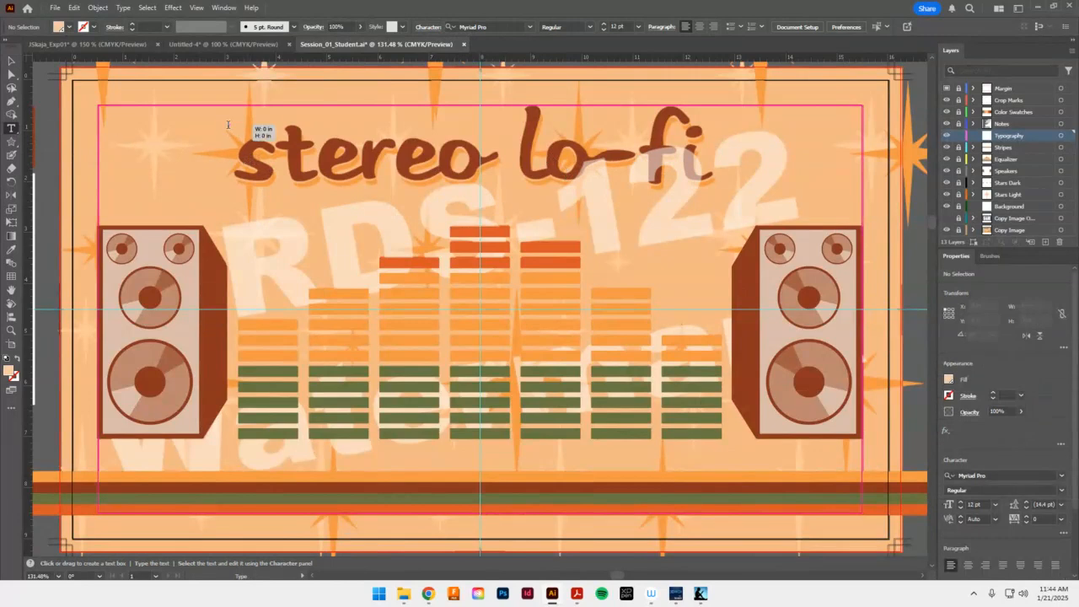
left_click(229, 126)
type("stereo lo-fi")
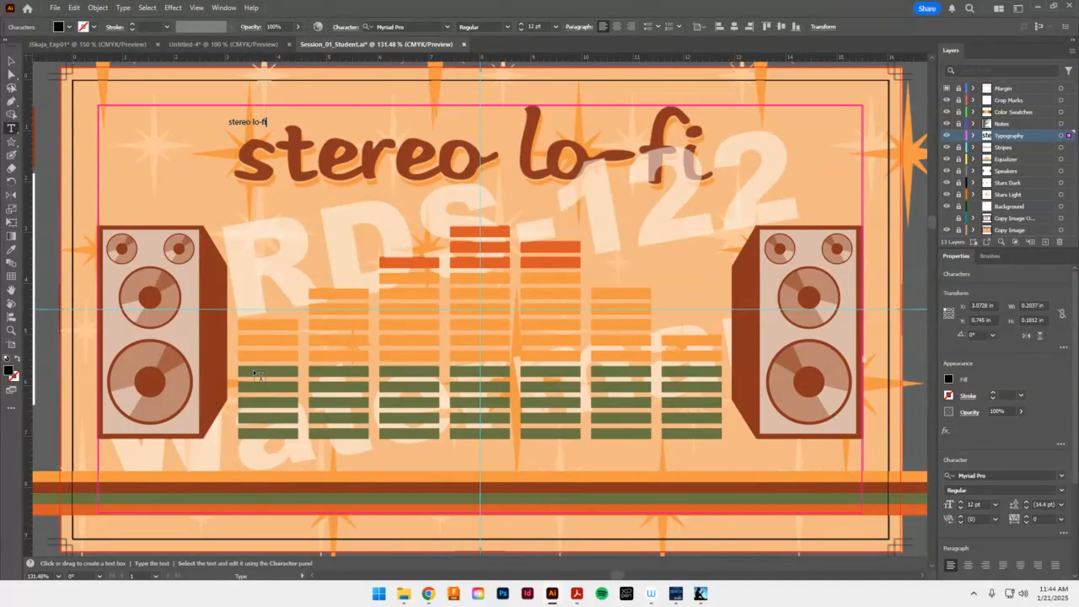
left_click(10, 61)
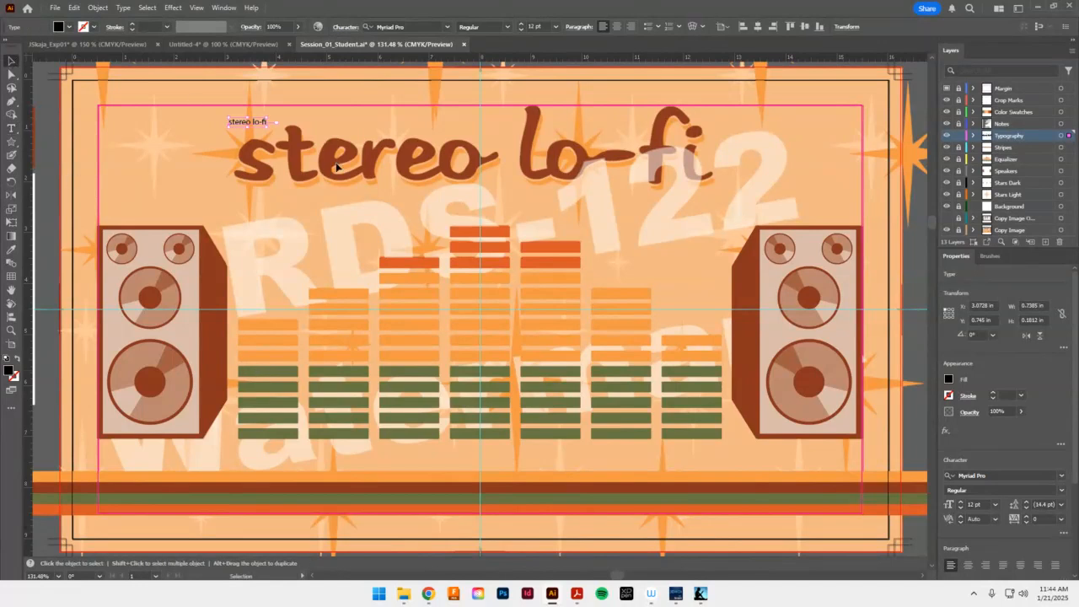
Enlarge the text to about 113 pt just below the reference title and set its font to Stereo Hifi
left_click_drag(266, 125, 583, 204)
left_click_drag(417, 178, 445, 226)
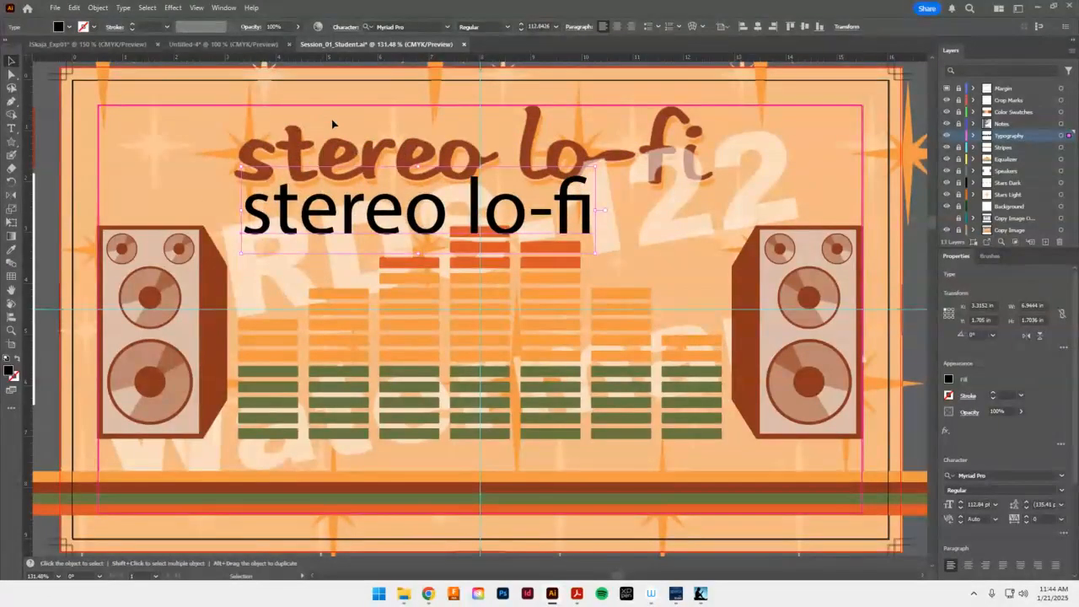
left_click(447, 26)
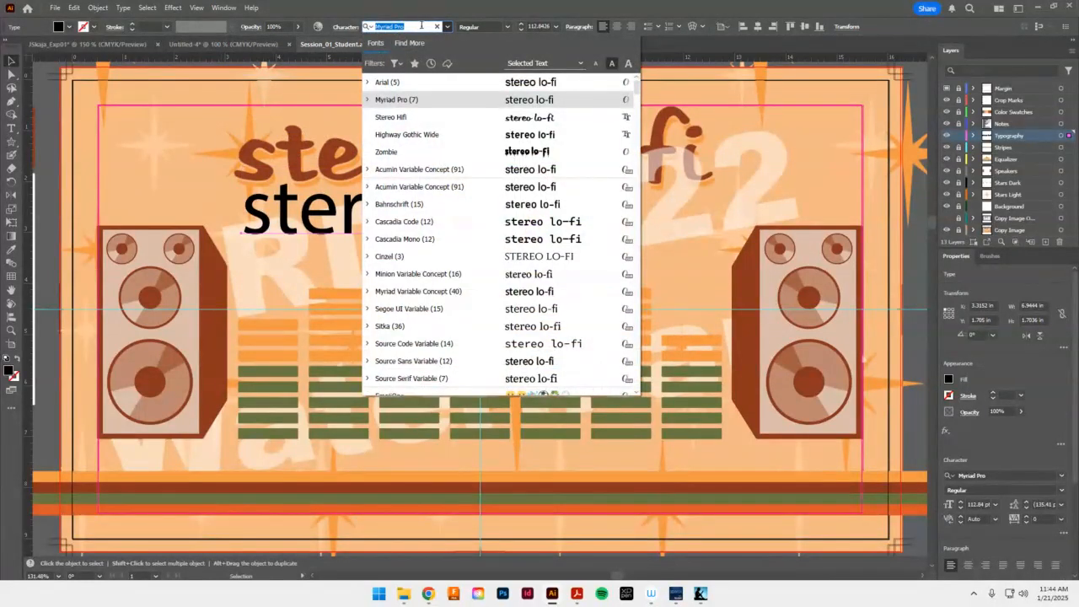
type("ste")
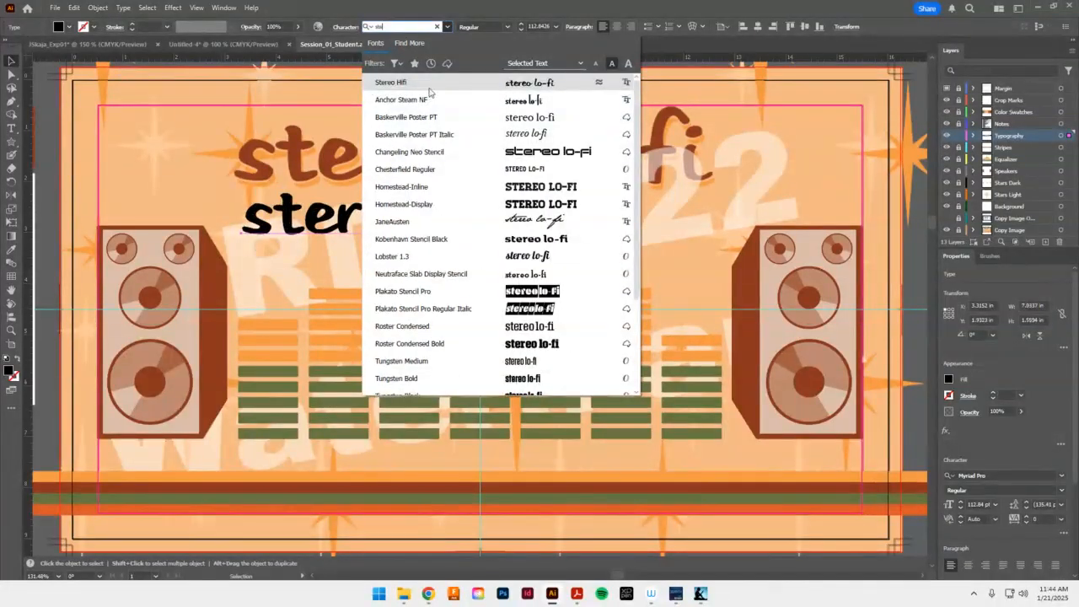
left_click(421, 83)
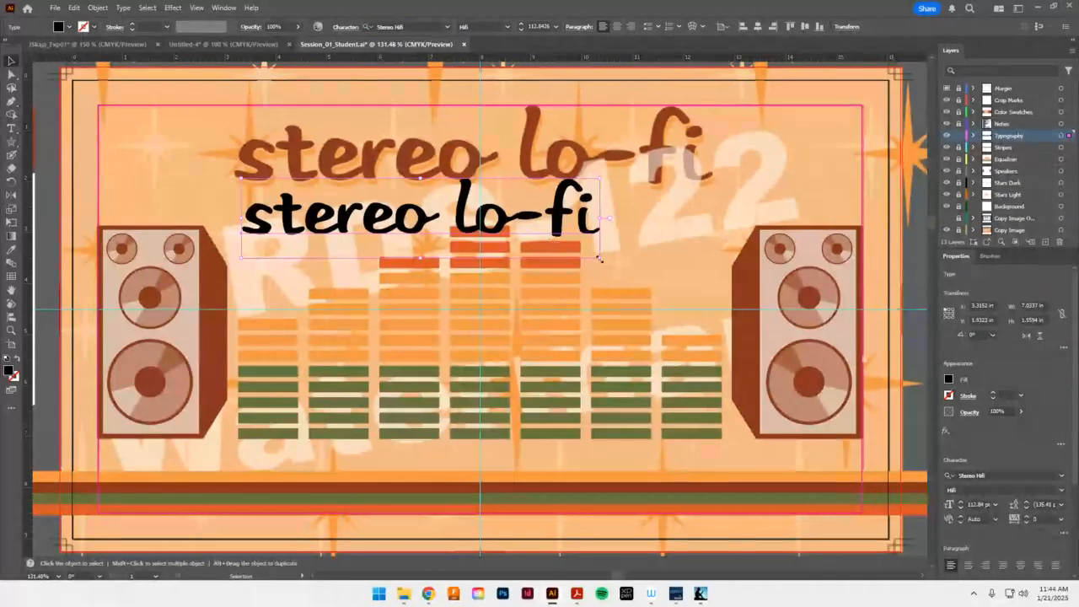
Scale the text up to about 150 pt and fit it exactly over the reference title
left_click_drag(600, 259, 736, 342)
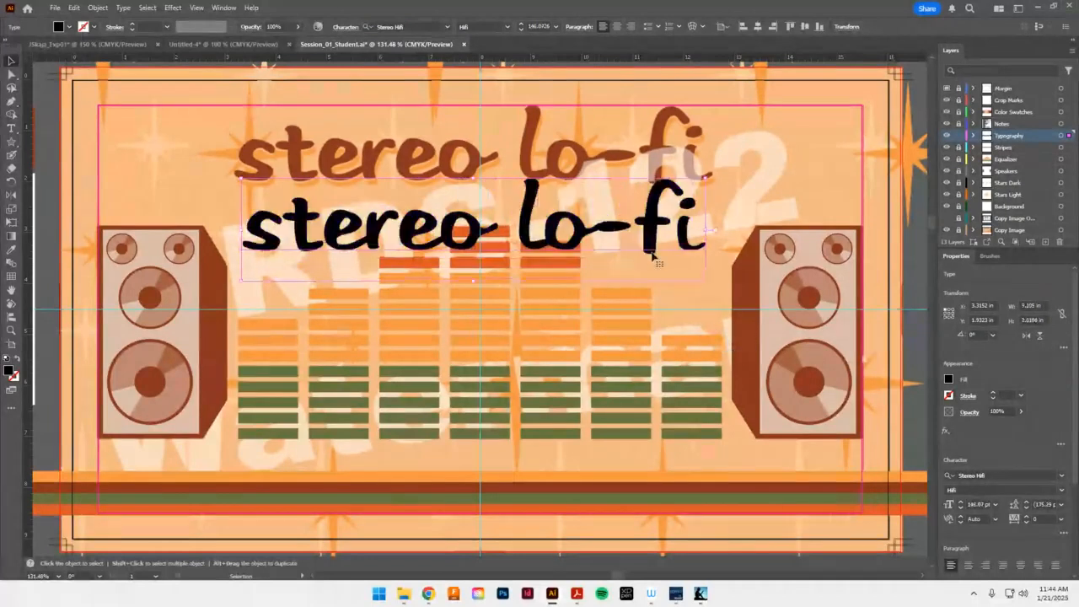
left_click_drag(653, 256, 659, 178)
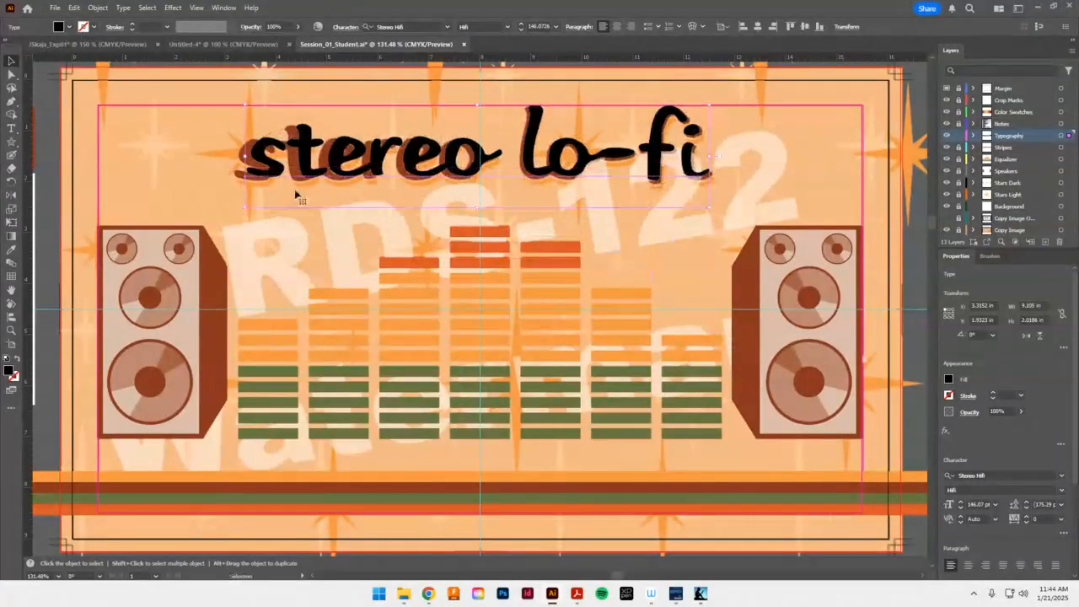
left_click_drag(244, 206, 235, 210)
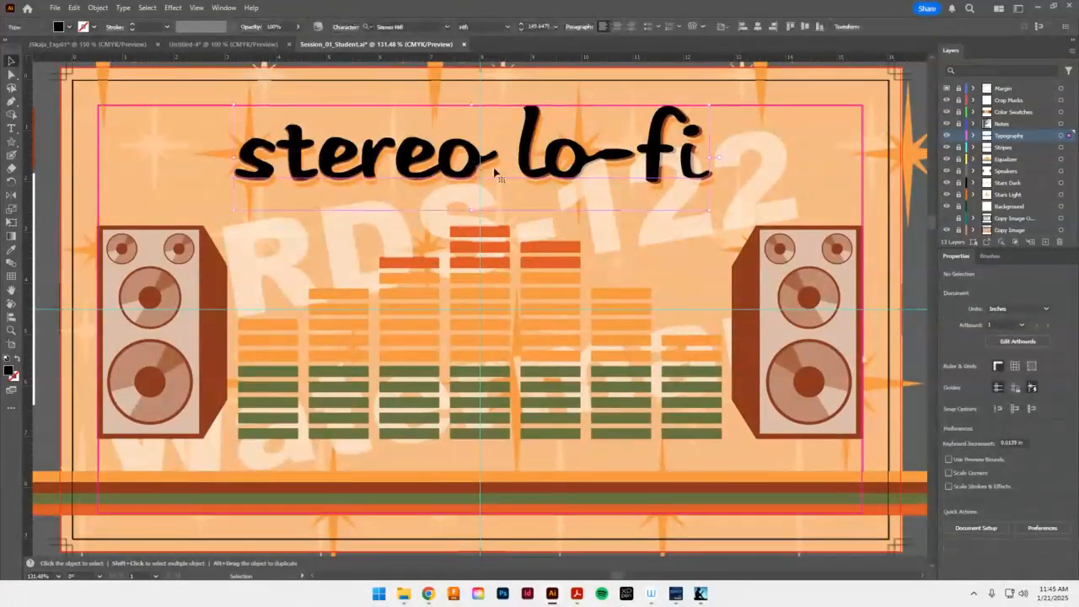
Copy the title, paste two duplicates, and spread the three titles apart vertically over the poster
key("ctrl+c")
key("ctrl+v")
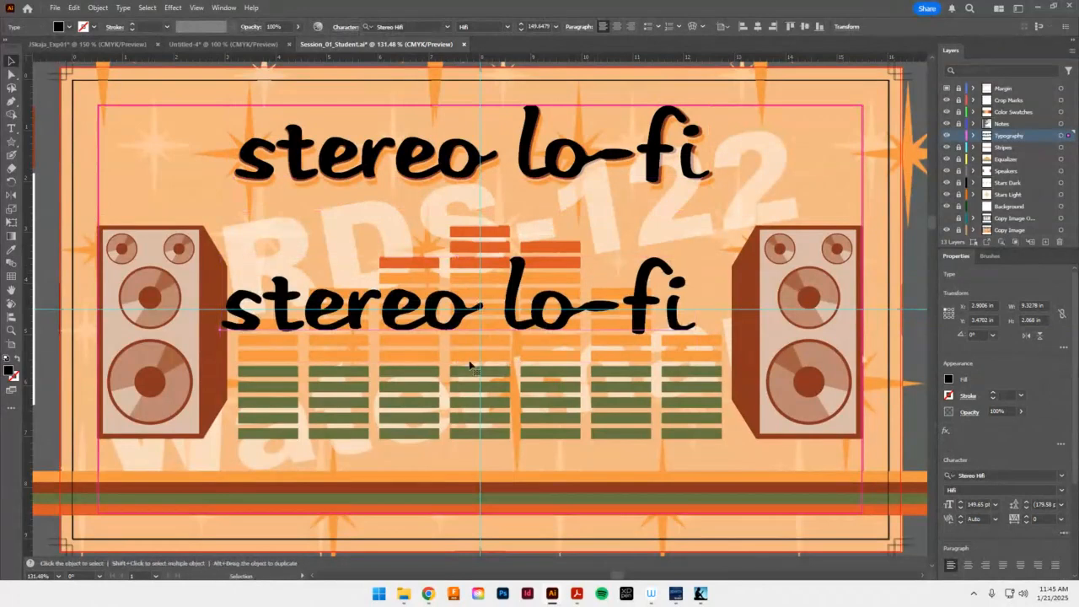
left_click_drag(516, 337, 471, 339)
key("ctrl+v")
left_click_drag(524, 139, 475, 169)
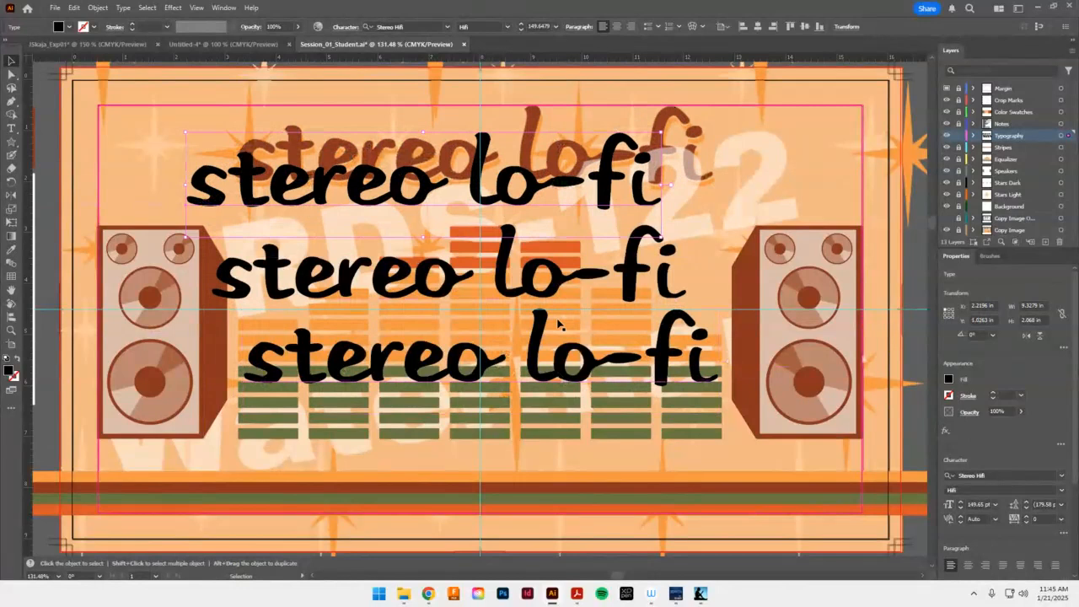
Fill the uppermost title copy with the dark brown from the swatch strip
key("ctrl+1")
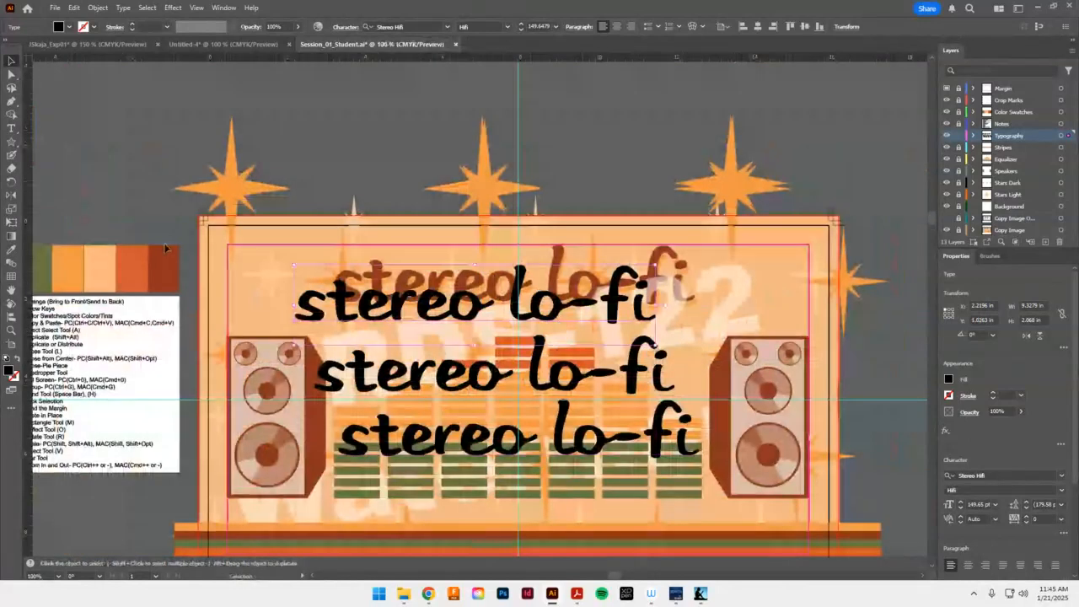
key("i")
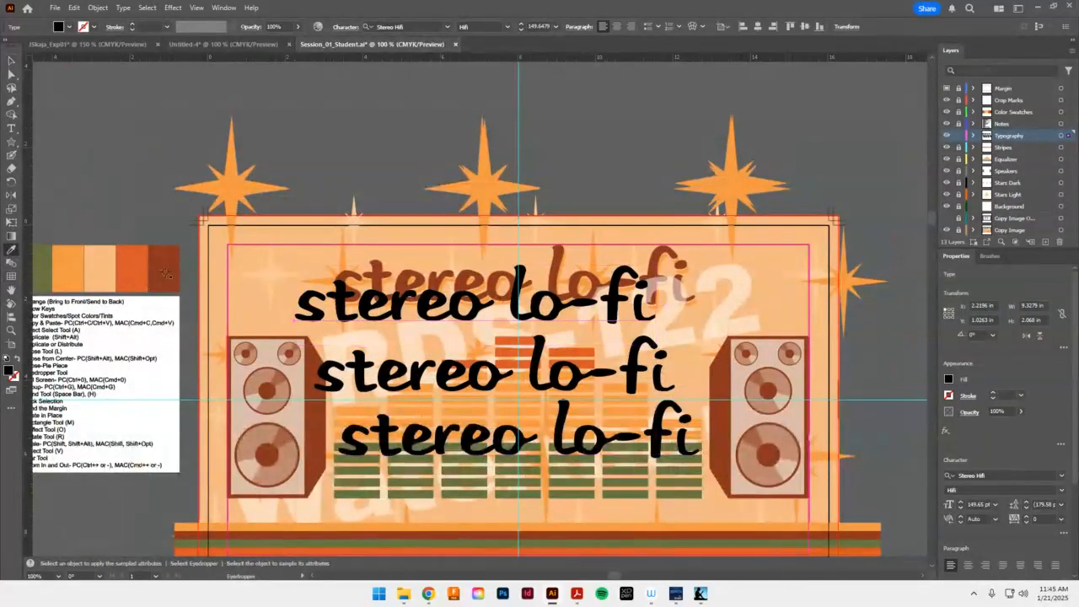
left_click(167, 274)
key("v")
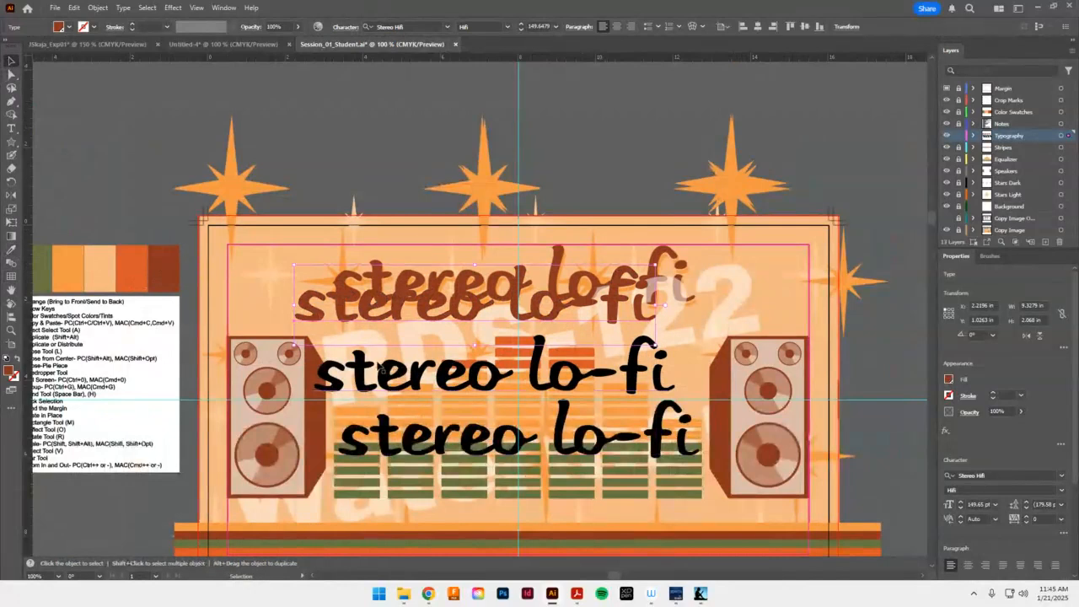
Fill the middle title copy with the light peach tone sampled from the swatch strip
left_click(391, 372)
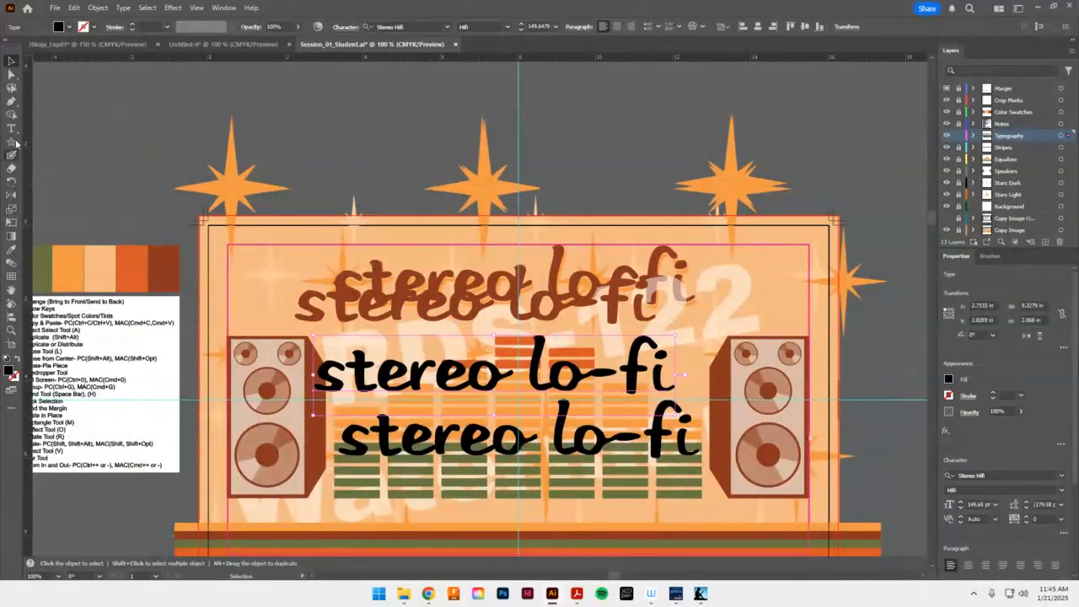
left_click(12, 249)
left_click(122, 275)
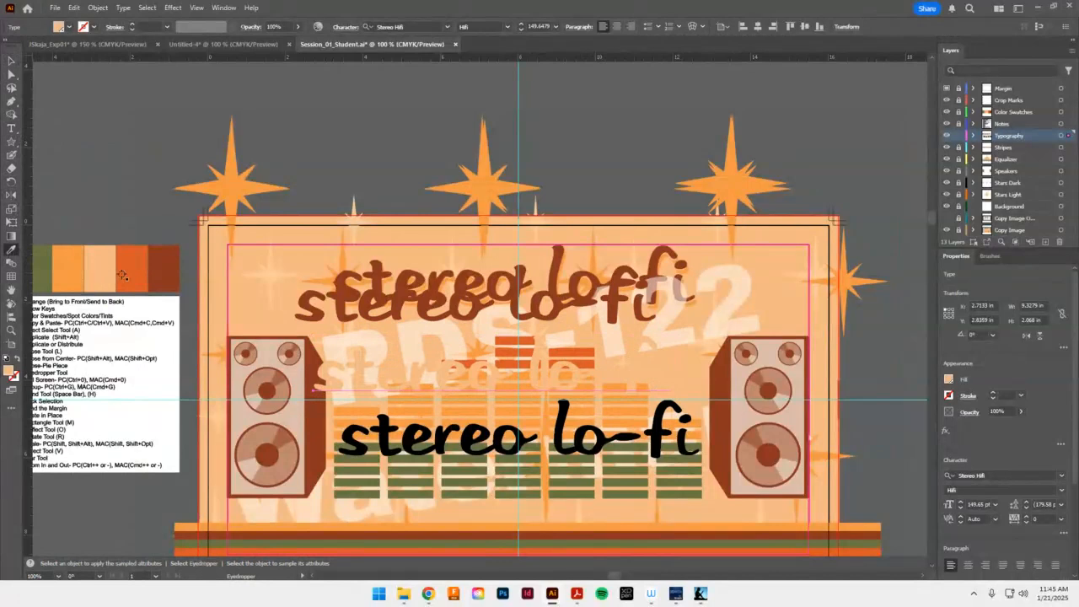
key("v")
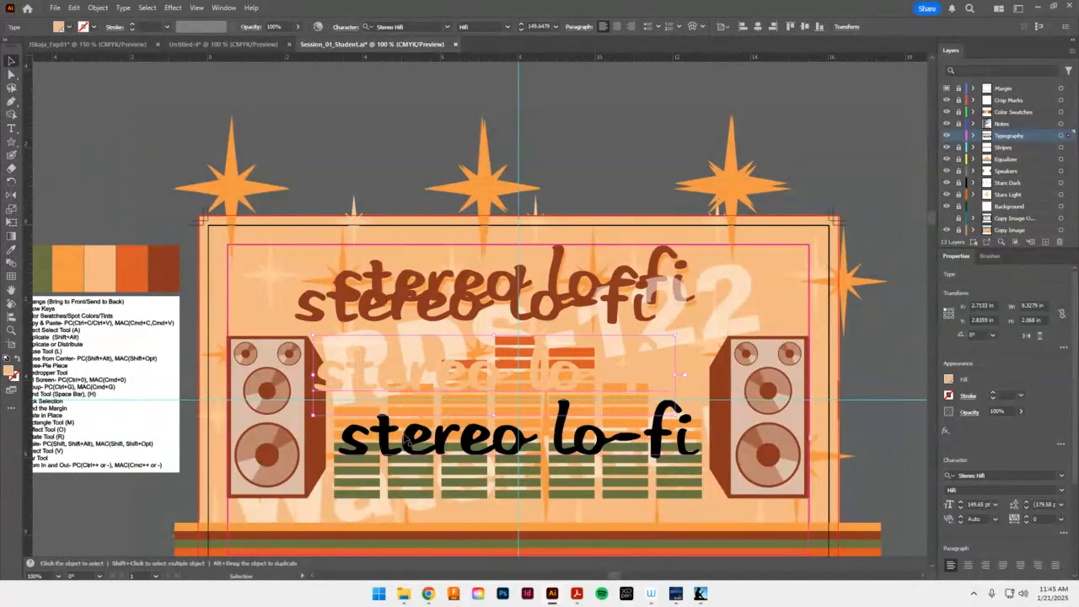
Fill the lowest title copy with the orange from the swatch strip
left_click(411, 435)
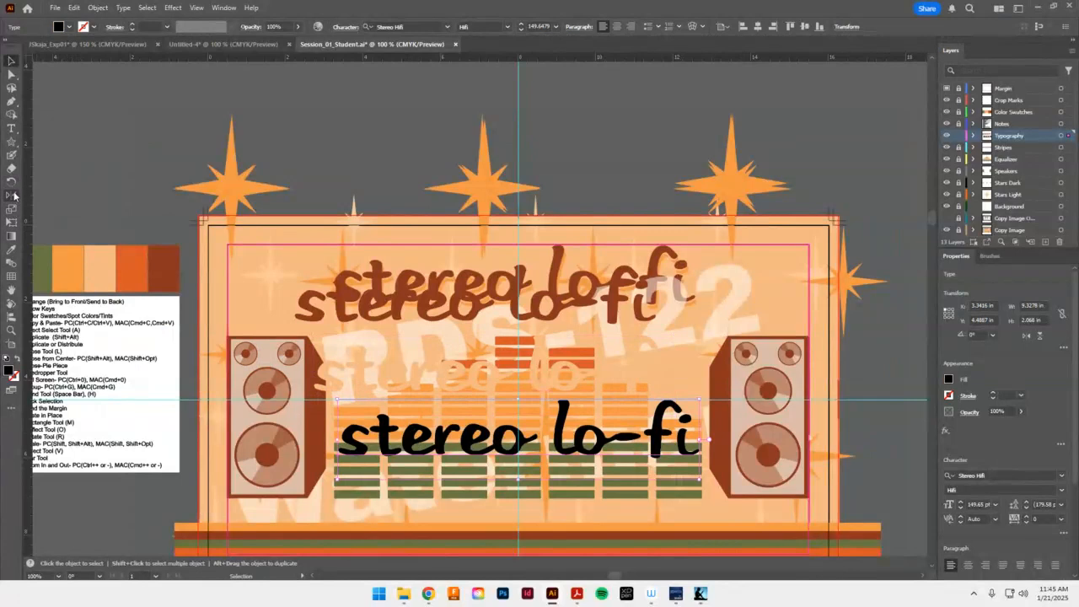
left_click(11, 250)
left_click(72, 267)
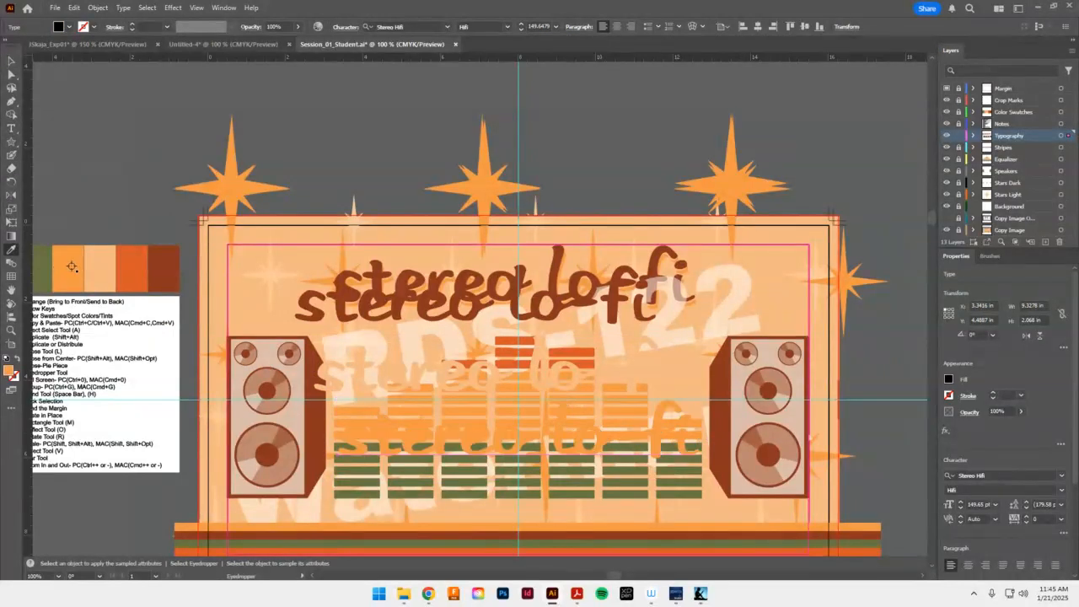
left_click(11, 61)
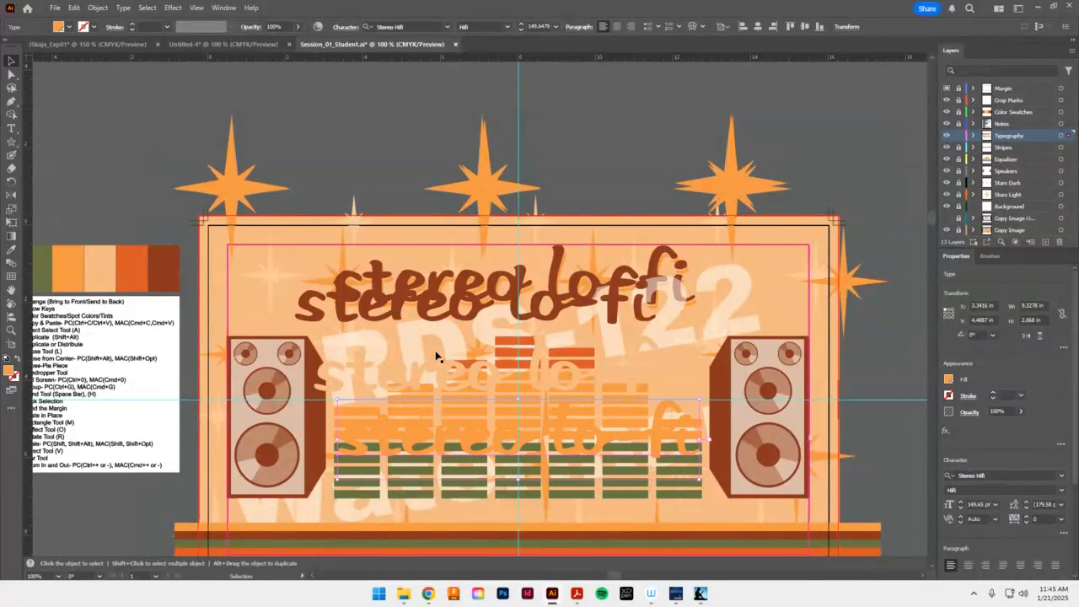
Move the peach and dark brown title copies off the poster onto the empty area above it, offset from each other
left_click_drag(436, 357, 381, 149)
left_click_drag(430, 354, 410, 121)
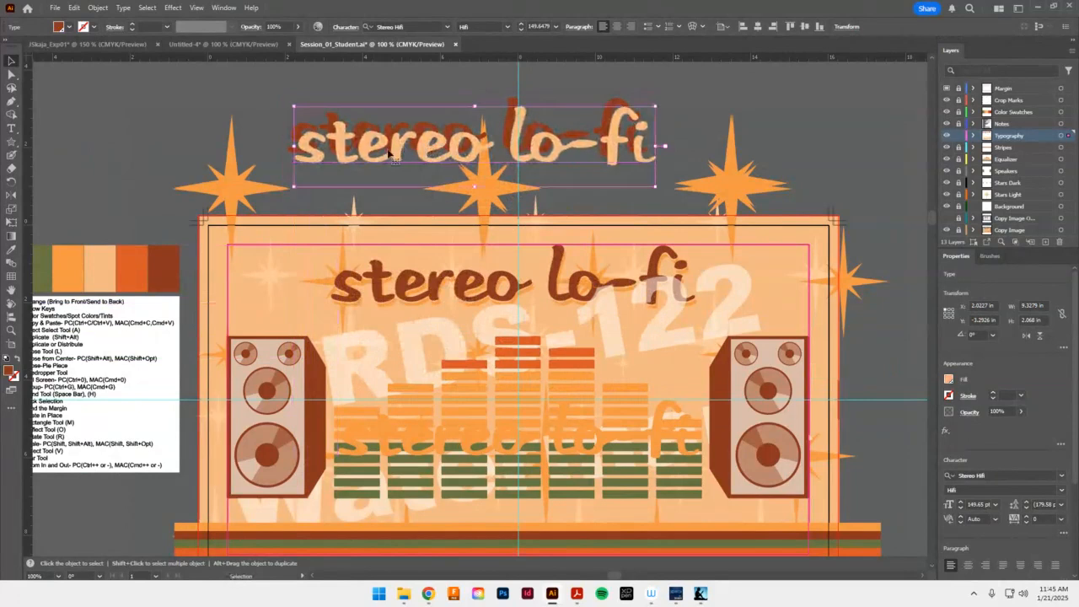
left_click_drag(329, 143, 355, 152)
Bring the dark brown title copy to the front of the stacking order
left_click(313, 147)
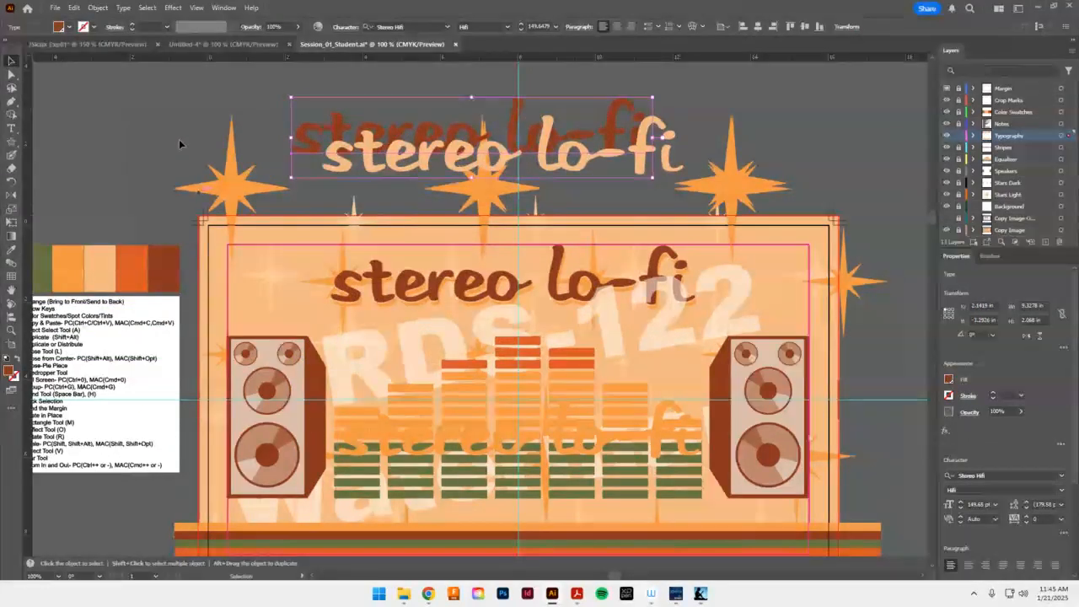
left_click(98, 8)
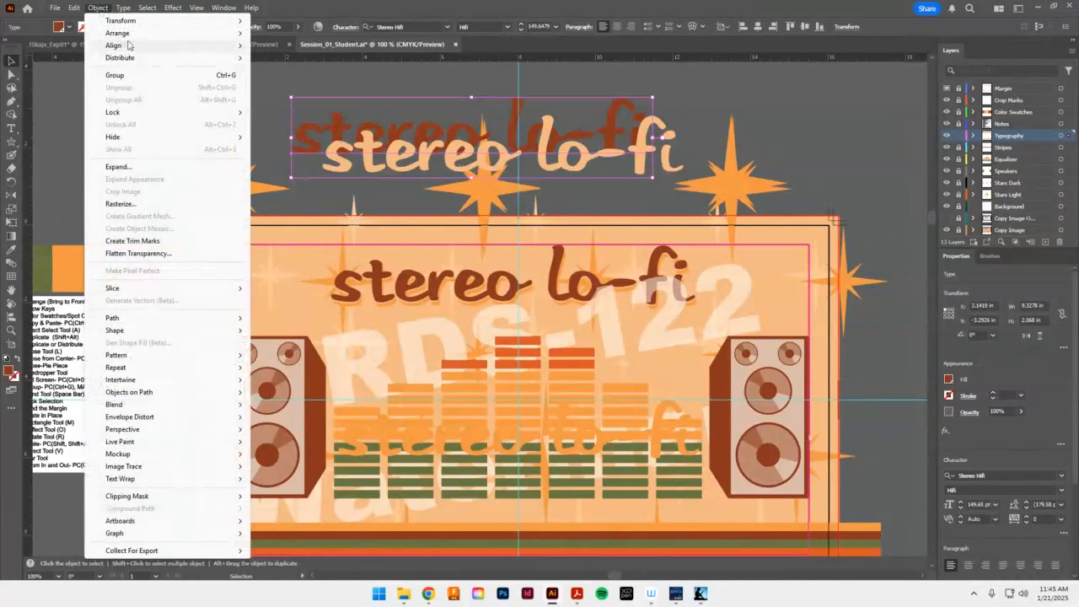
mouse_move(125, 34)
left_click(288, 33)
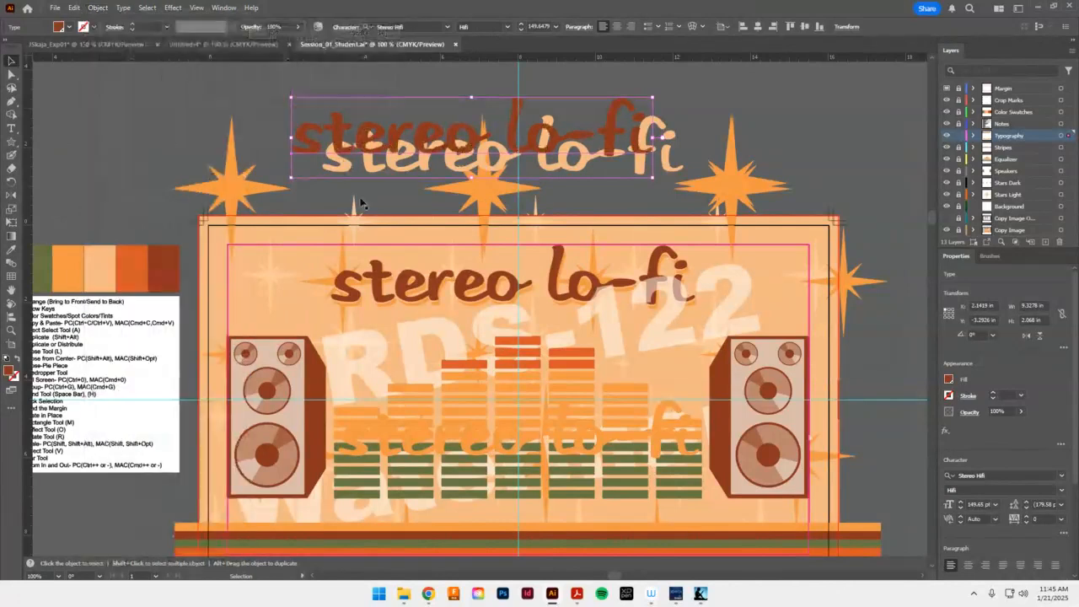
Move the orange title copy up beside the other copies above the poster and send it to the back
left_click_drag(390, 436, 362, 184)
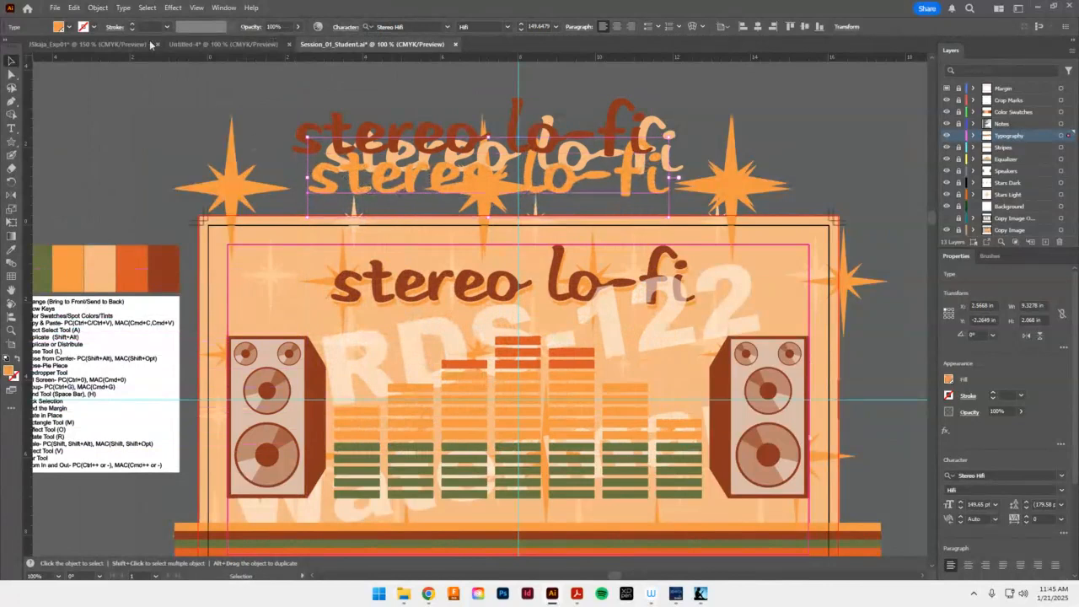
left_click(96, 7)
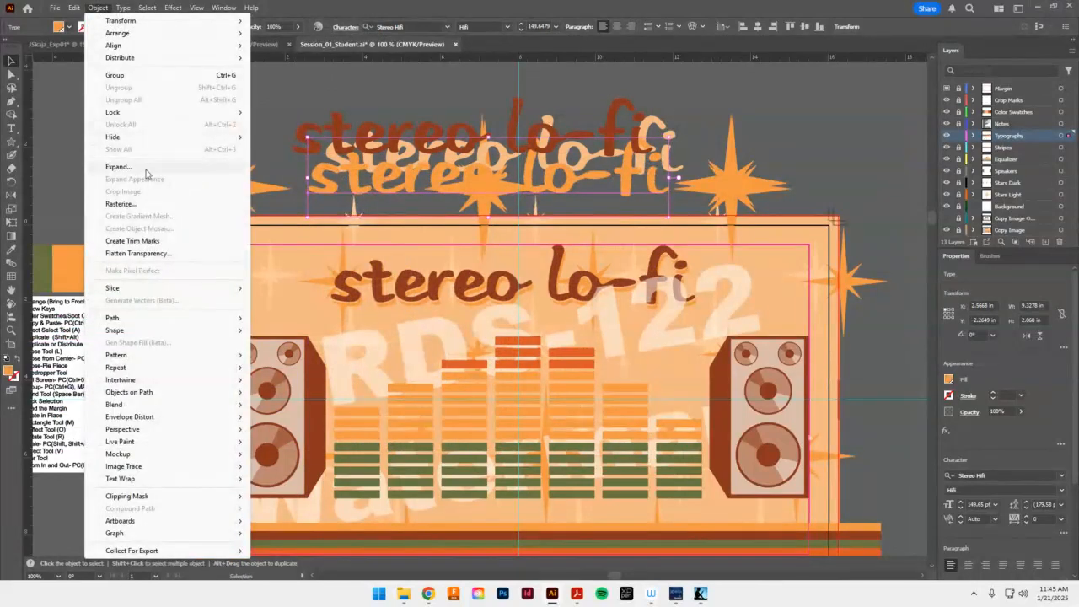
mouse_move(169, 34)
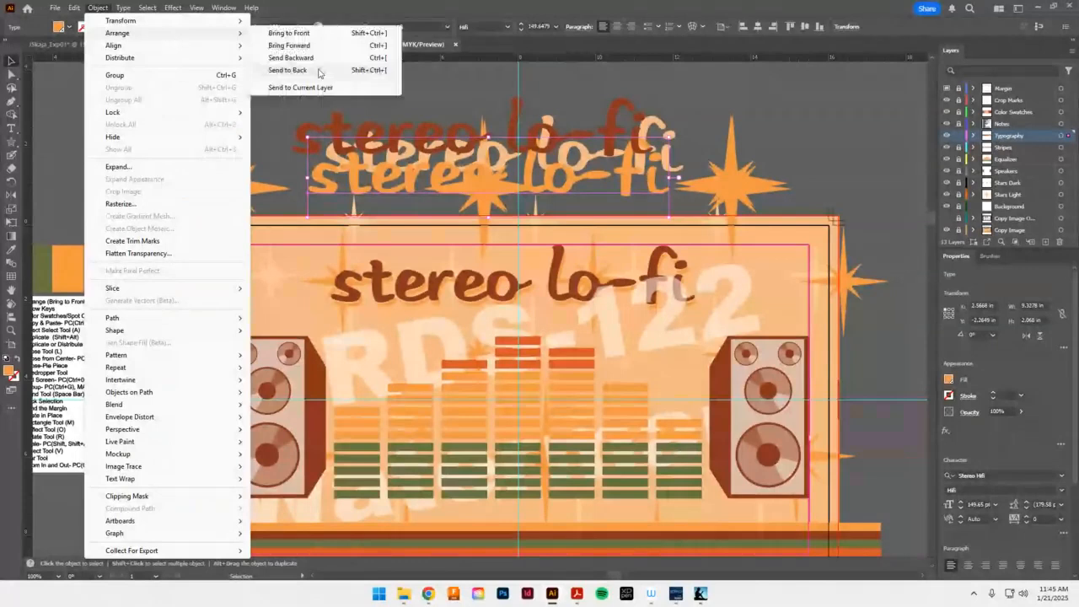
left_click(318, 70)
Position the dark brown title over the peach copy with a slight offset so the peach forms a drop shadow
left_click_drag(371, 168, 415, 171)
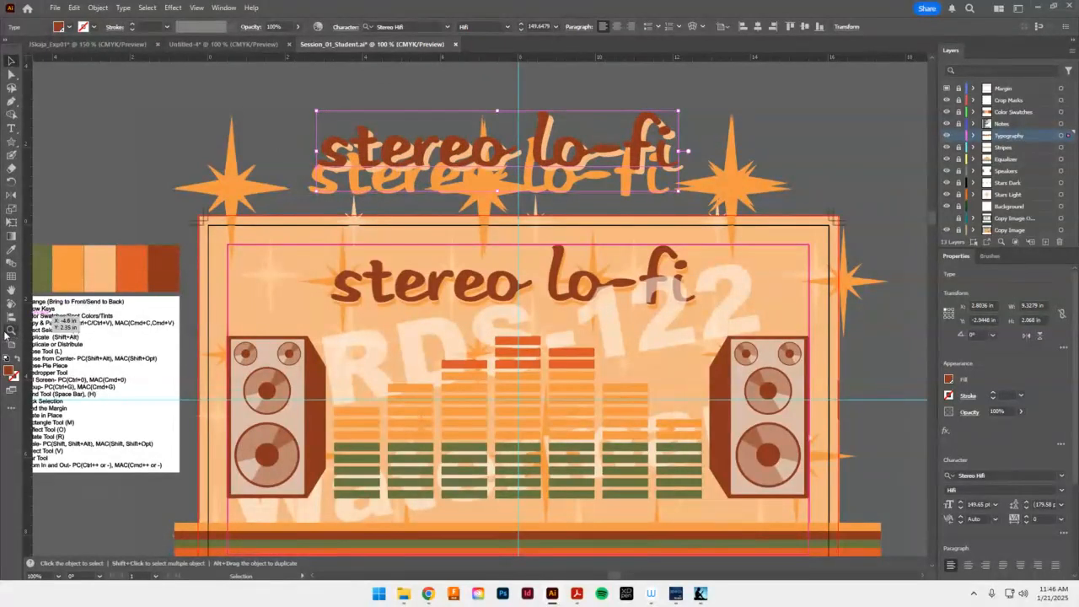
left_click(11, 330)
left_click_drag(344, 109, 526, 184)
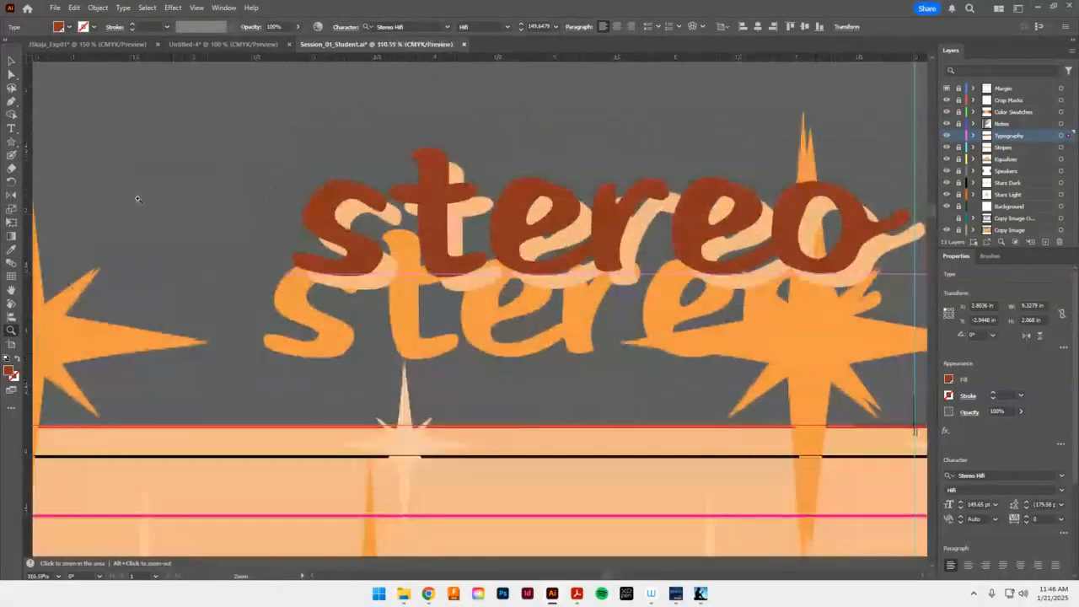
key("v")
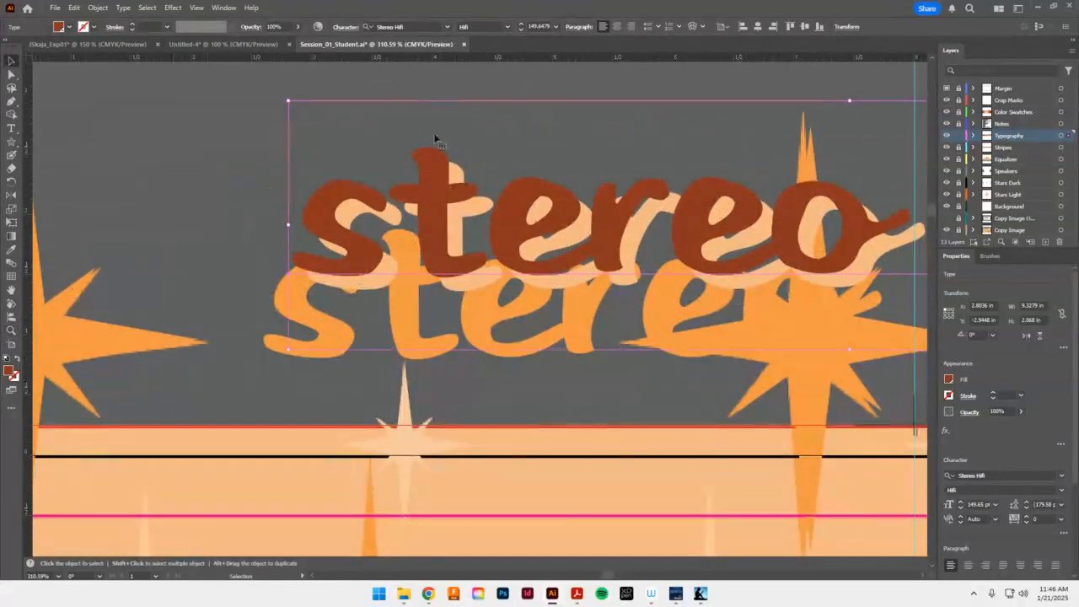
left_click(277, 349)
left_click_drag(291, 352, 319, 358)
Nudge the orange title right and up until it sits just below the peach copy as a second shadow layer
left_click(262, 354)
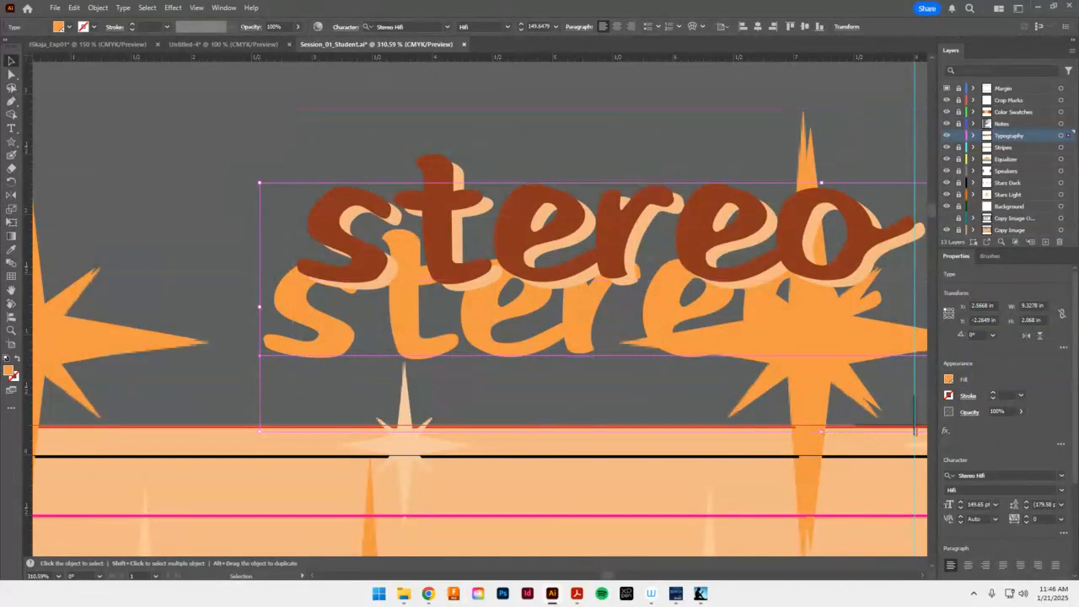
key("Right")
key("Right")
key("Right")
key("Right")
key("Right")
key("Right")
key("Right")
key("Right")
key("Right")
key("Right")
key("Right")
key("Right")
key("Right")
key("Right")
key("Right")
key("Right")
key("Right")
key("Right")
key("Right")
key("Right")
key("Right")
key("Right")
key("Right")
key("Right")
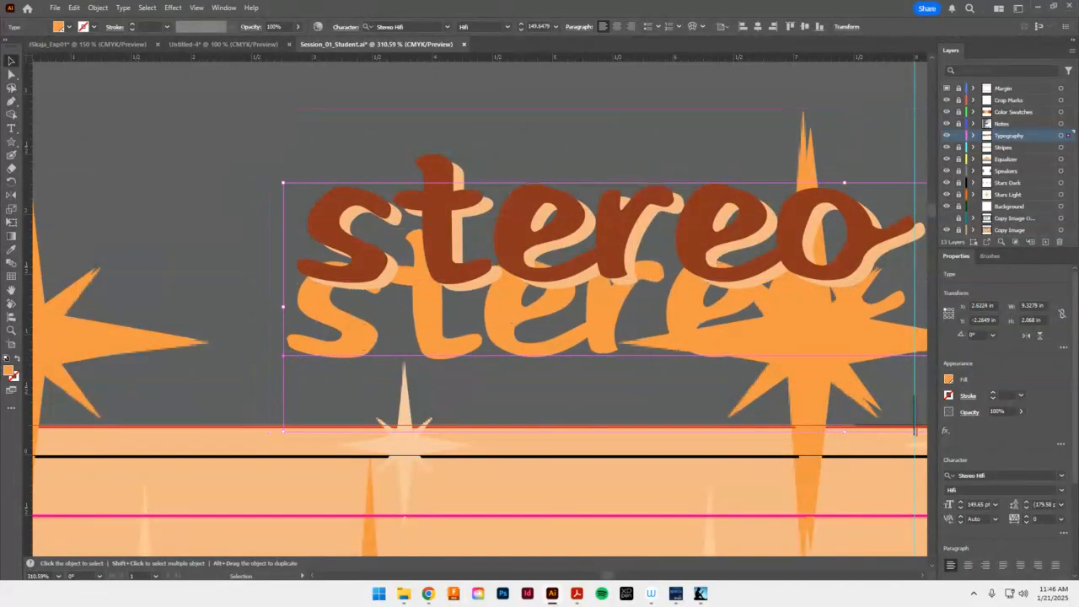
key("Up")
key("Up")
key("Up")
key("Up")
key("Up")
key("Up")
key("Up")
key("Up")
key("Up")
key("Up")
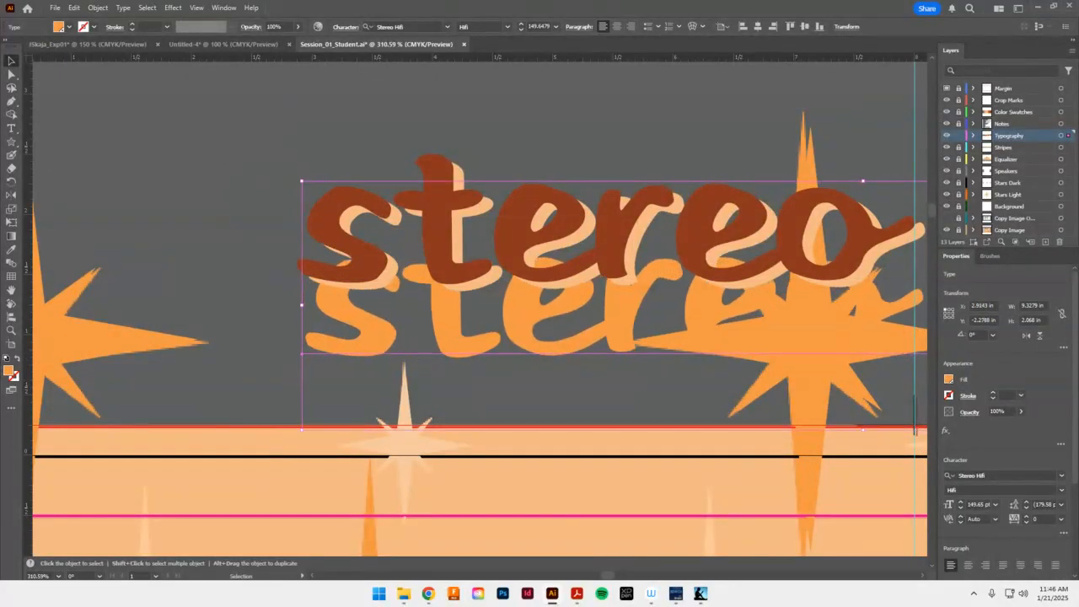
key("Up")
key("Up")
key("Up")
key("Up")
key("Up")
key("Up")
key("Up")
key("Up")
key("Up")
key("Up")
key("Up")
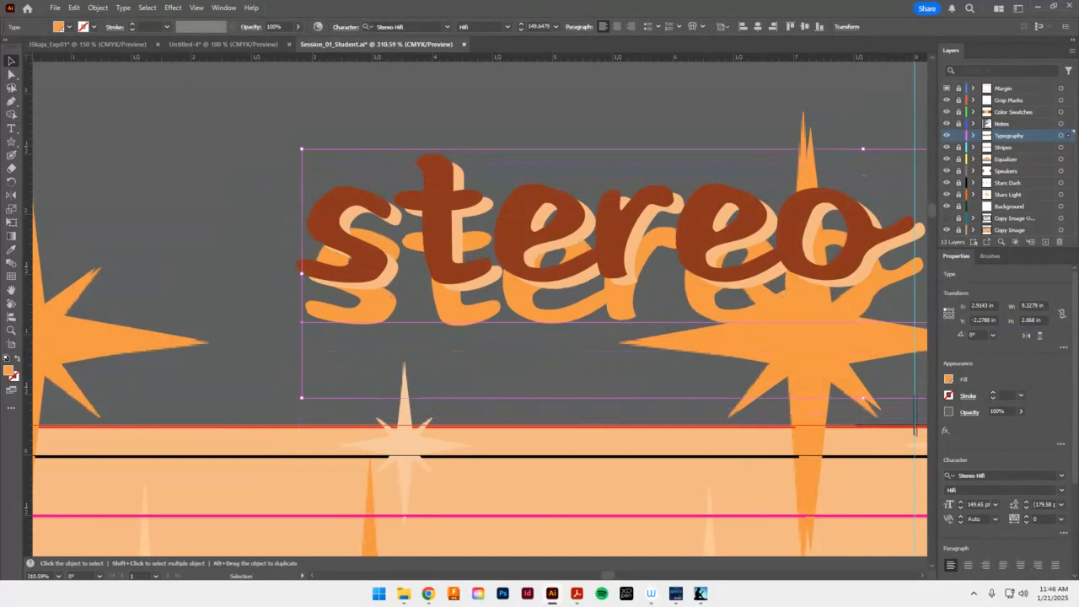
key("Up")
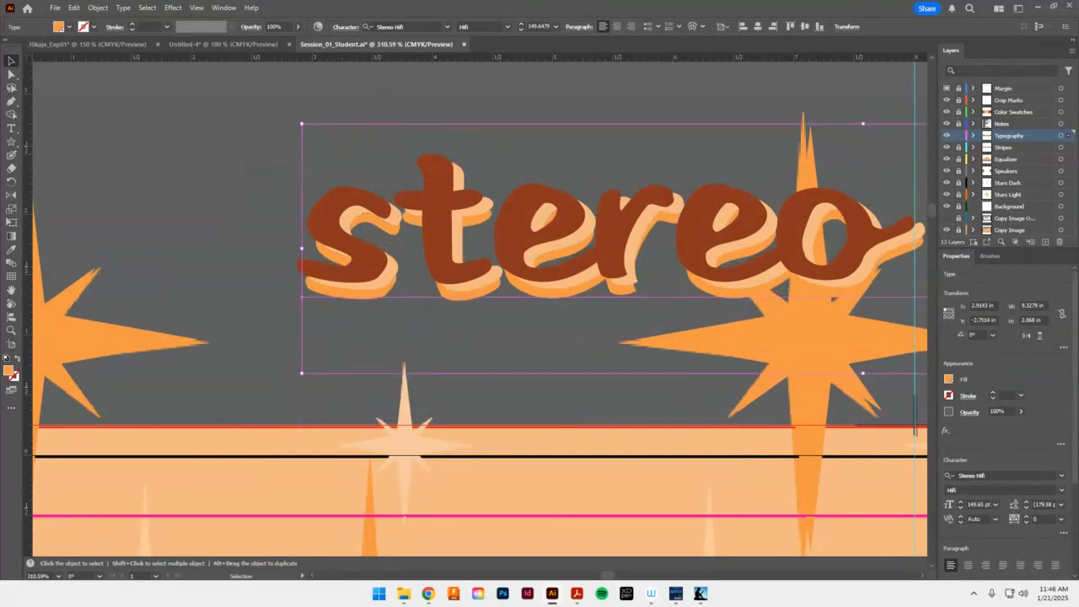
key("Right")
key("Right")
key("Right")
key("Right")
key("Up")
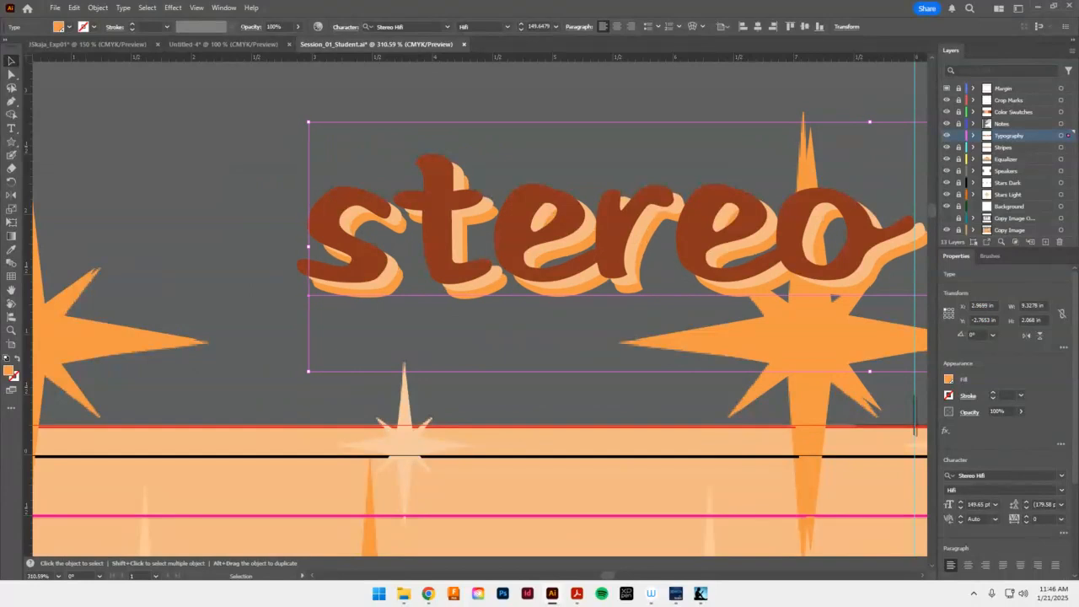
left_click(264, 218)
Move the stacked brown, peach and orange title onto the poster's reference title and fit the artboard to the window
key("ctrl+minus")
key("ctrl+minus")
key("ctrl+minus")
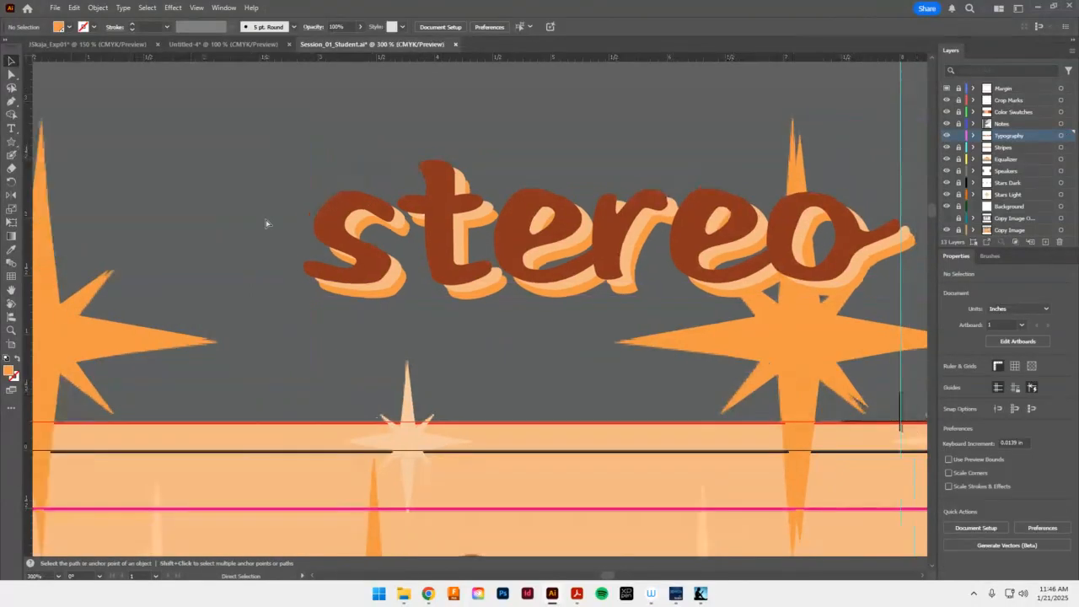
key("ctrl+minus")
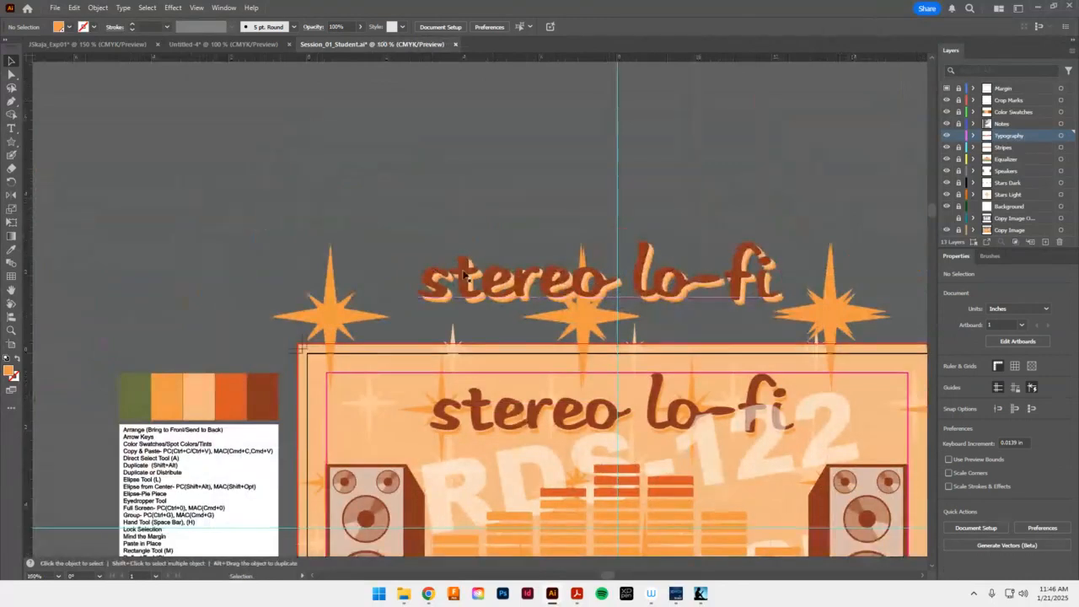
left_click(483, 296)
left_click_drag(483, 297, 520, 426)
left_click(754, 241)
key("a")
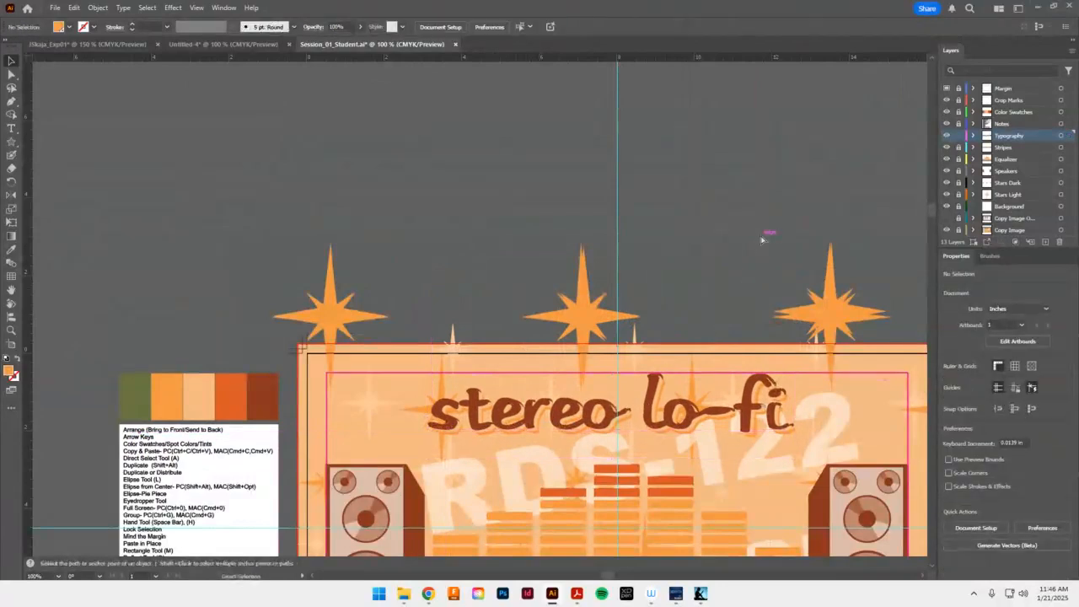
key("ctrl+0")
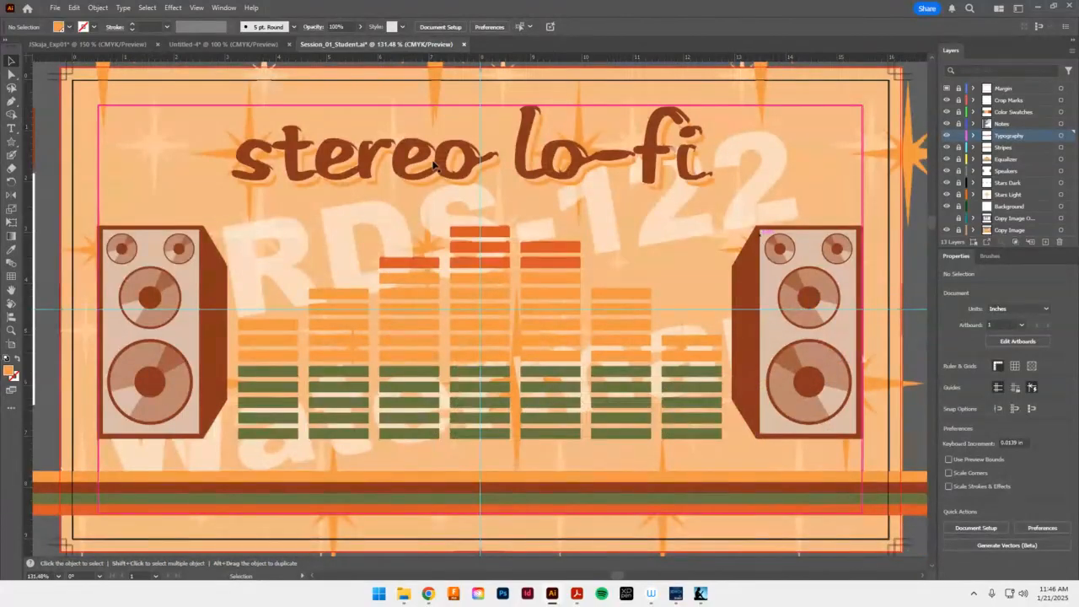
Minimize the Illustrator and File Explorer windows and switch to the Blackboard course page in Chrome
left_click(1038, 7)
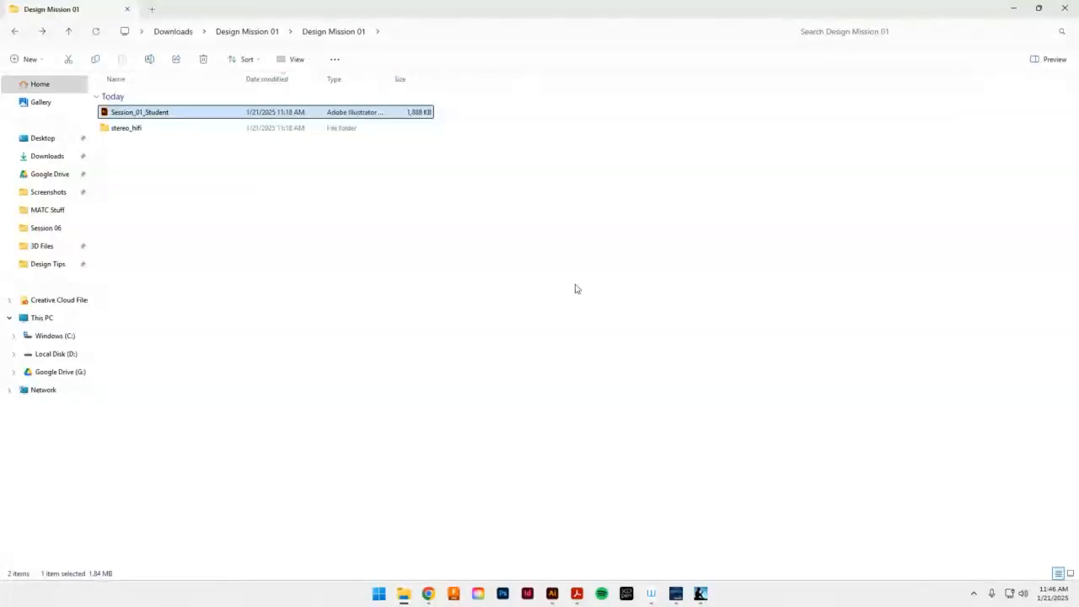
left_click(1012, 11)
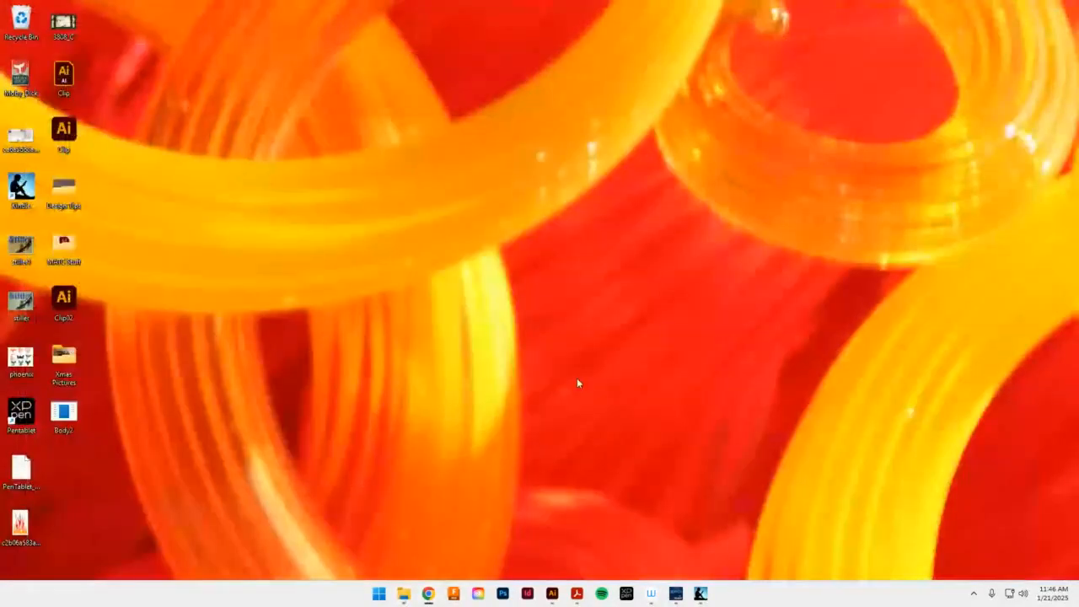
mouse_move(684, 592)
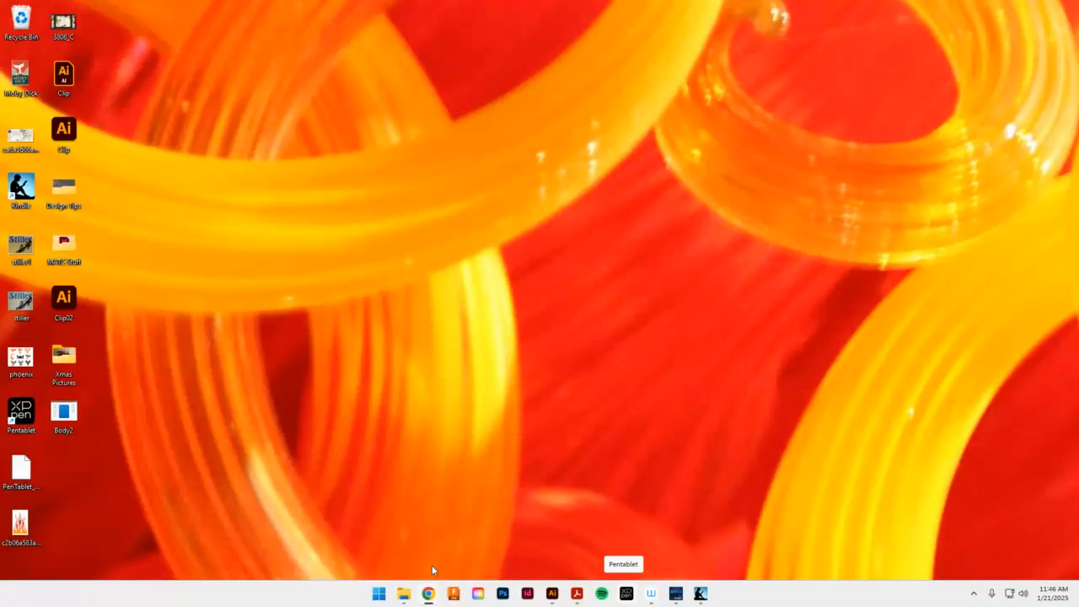
mouse_move(428, 594)
left_click(548, 525)
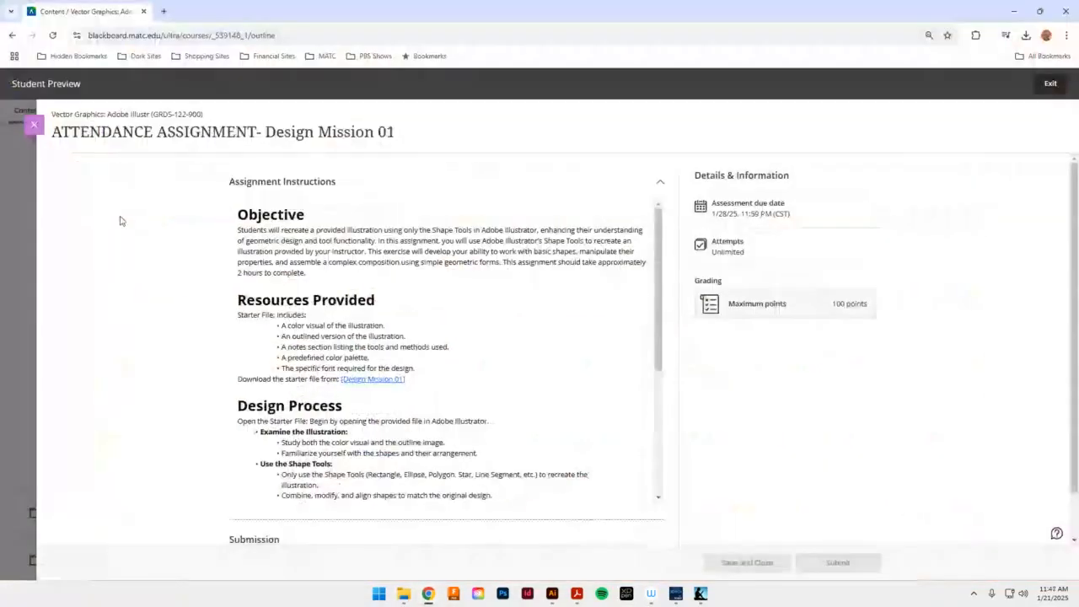
Close the Design Mission 01 assignment and start an attempt at the Quick Tour Book Project assignment
left_click(33, 128)
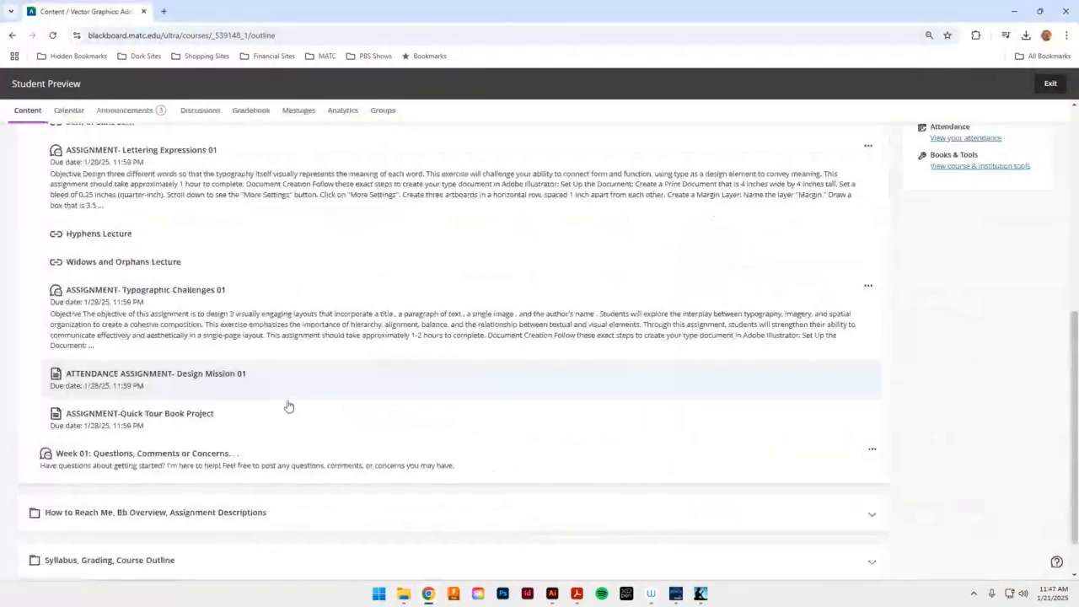
left_click(284, 428)
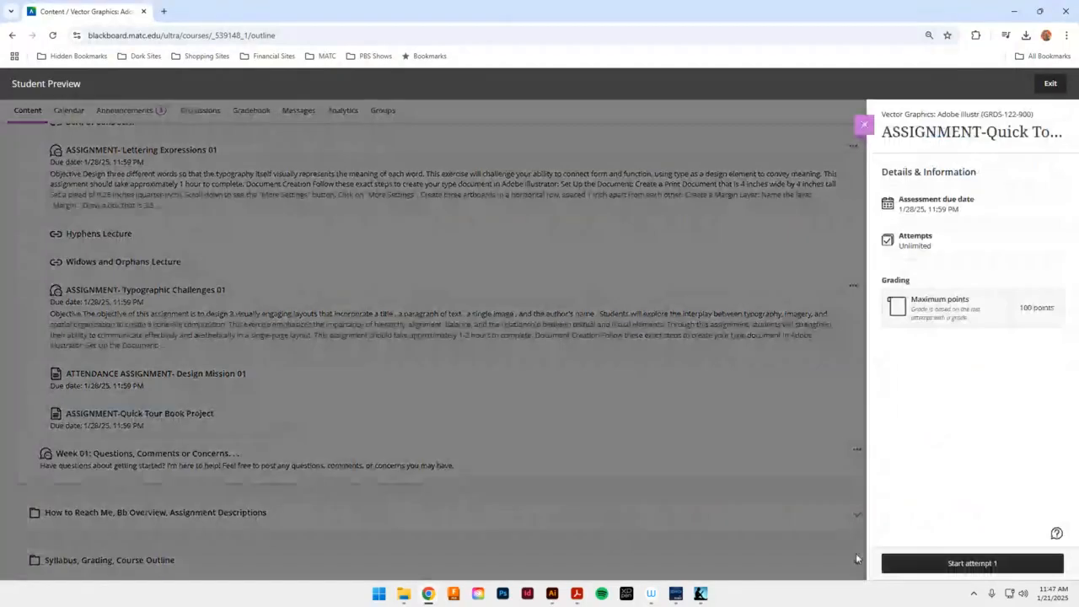
left_click(959, 562)
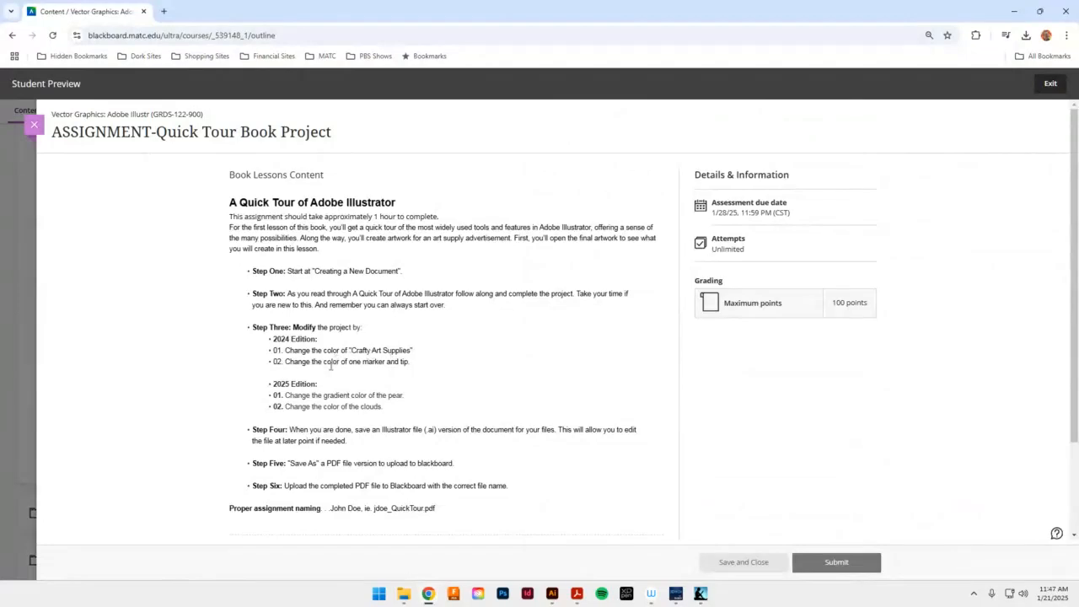
Review the 2024 and 2025 edition modifications in Step Three of the Quick Tour assignment, then close it
left_click_drag(280, 338, 375, 361)
left_click_drag(297, 383, 336, 406)
left_click(340, 396)
left_click(33, 125)
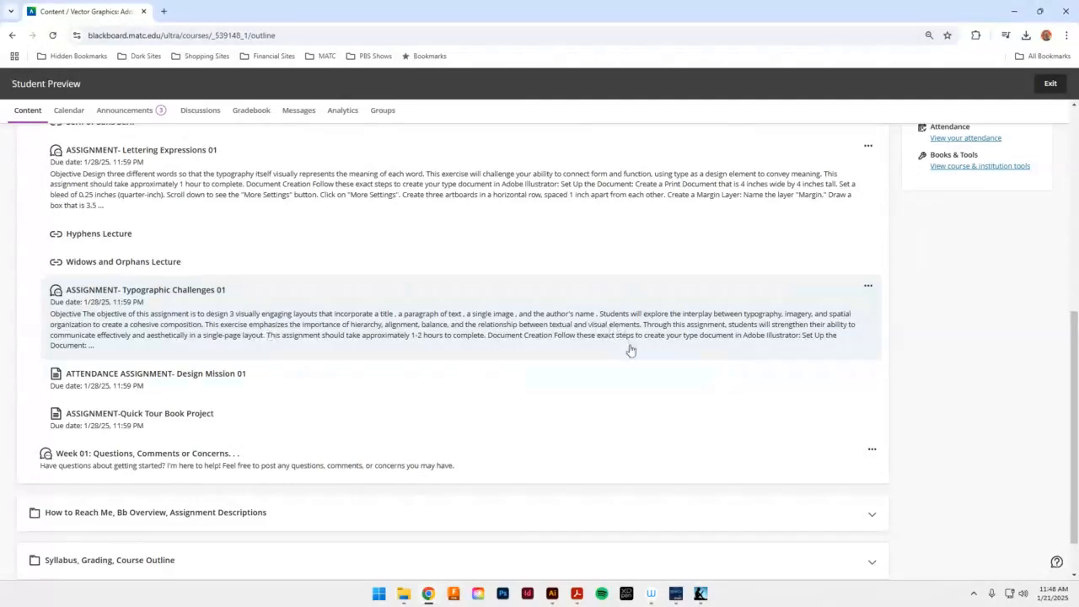
Look over the Studio Session 01: Shapes lectures and assignments in the course content
scroll(299, 387, "up", 1)
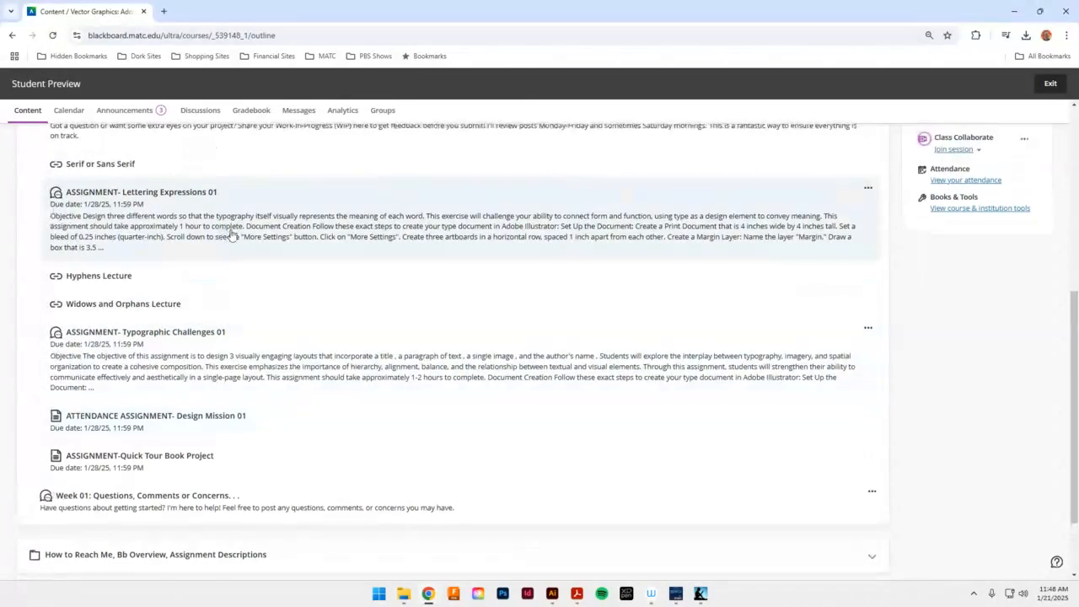
scroll(234, 225, "up", 2)
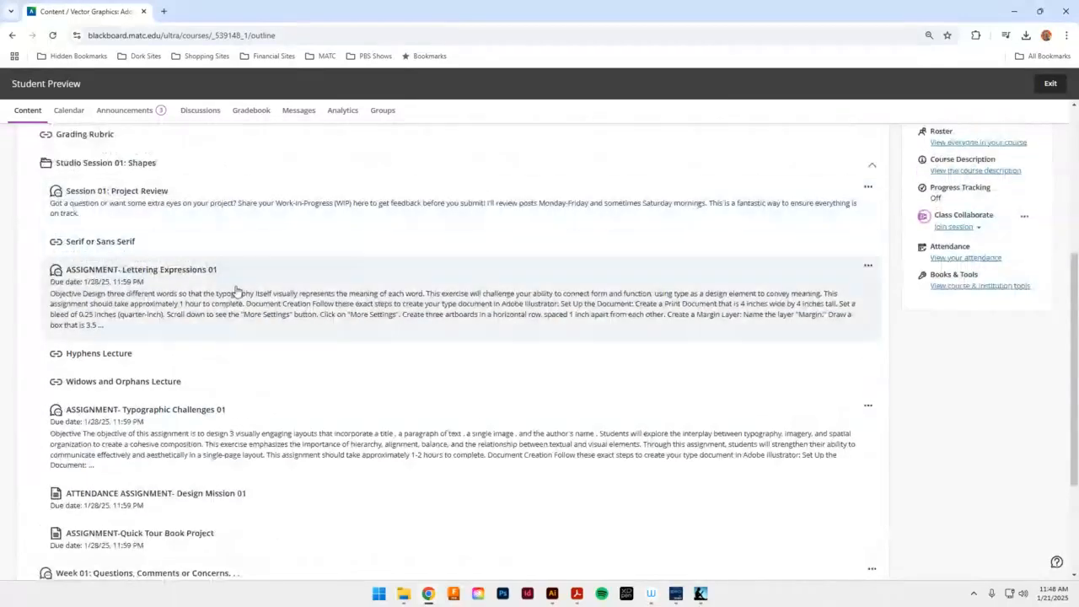
scroll(236, 292, "down", 2)
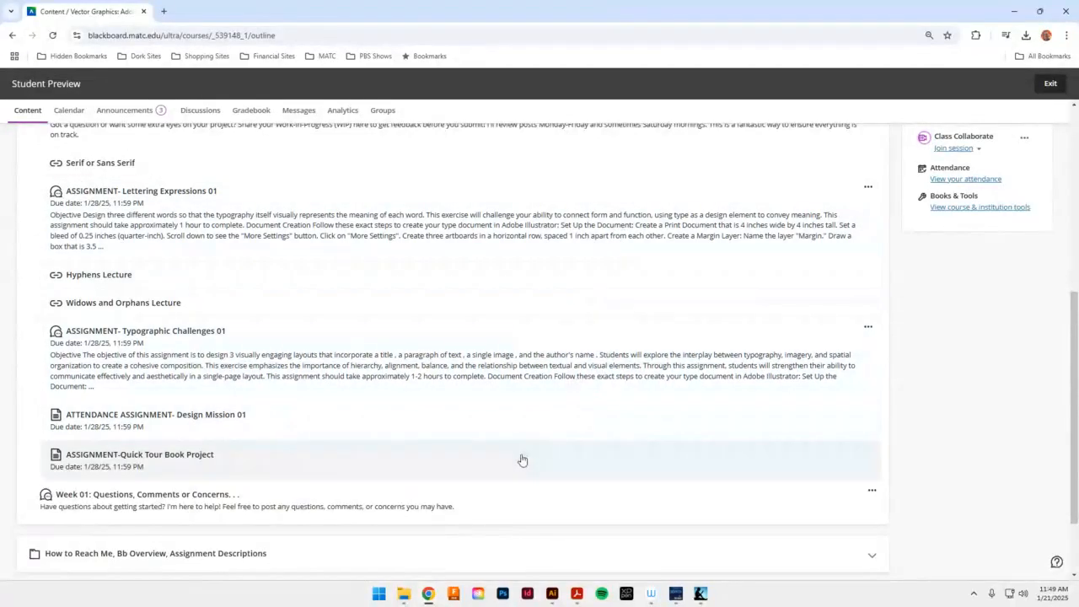
scroll(525, 448, "up", 1)
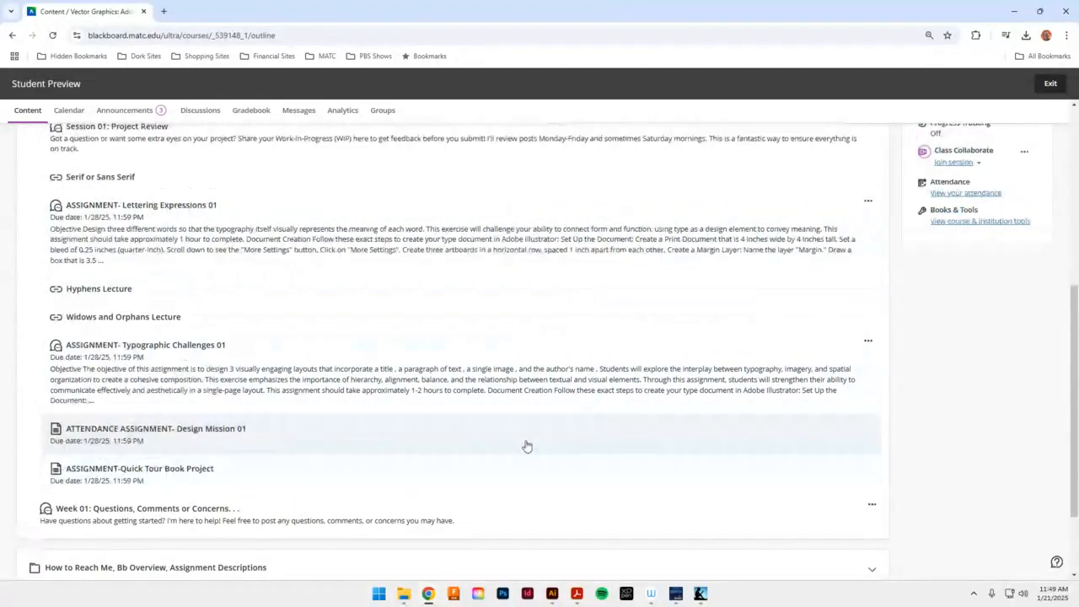
scroll(526, 446, "up", 2)
scroll(526, 446, "down", 1)
scroll(530, 440, "up", 3)
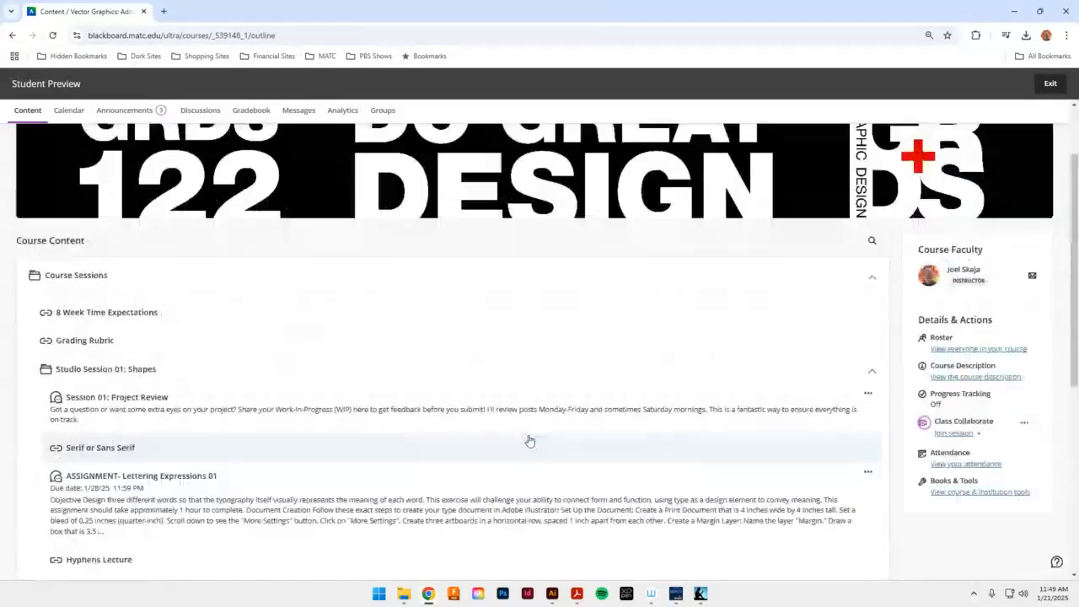